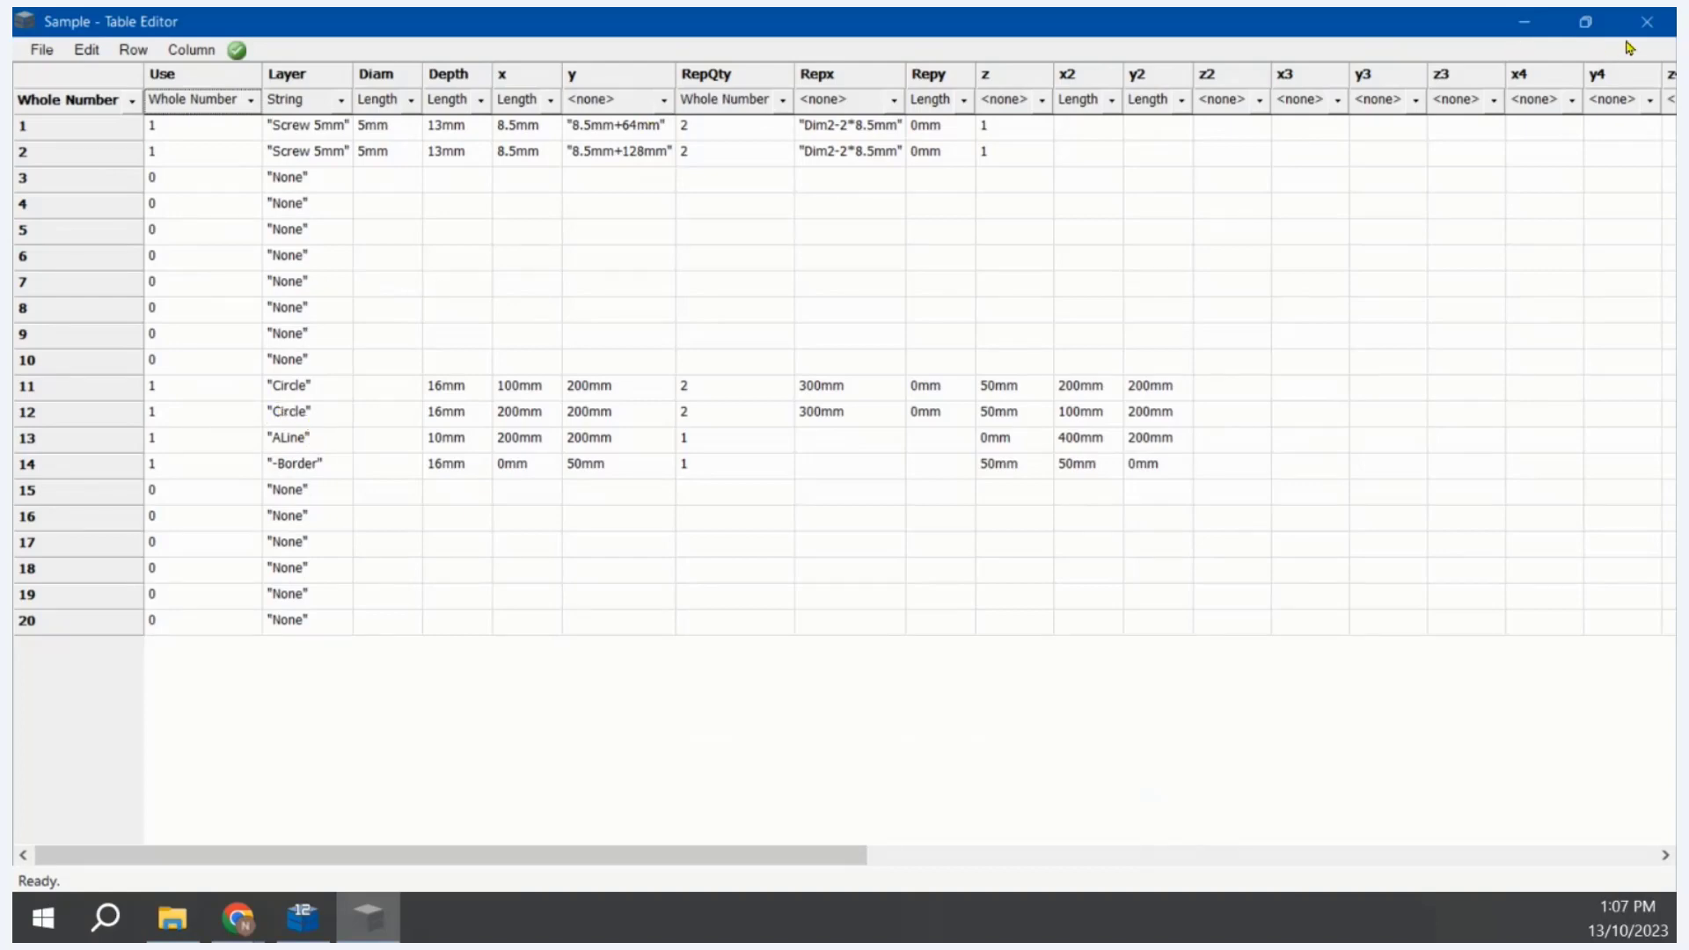
# Step: Close the Sample table and duplicate Sample.qlt within the Custom machining folder
pyautogui.click(1646, 21)
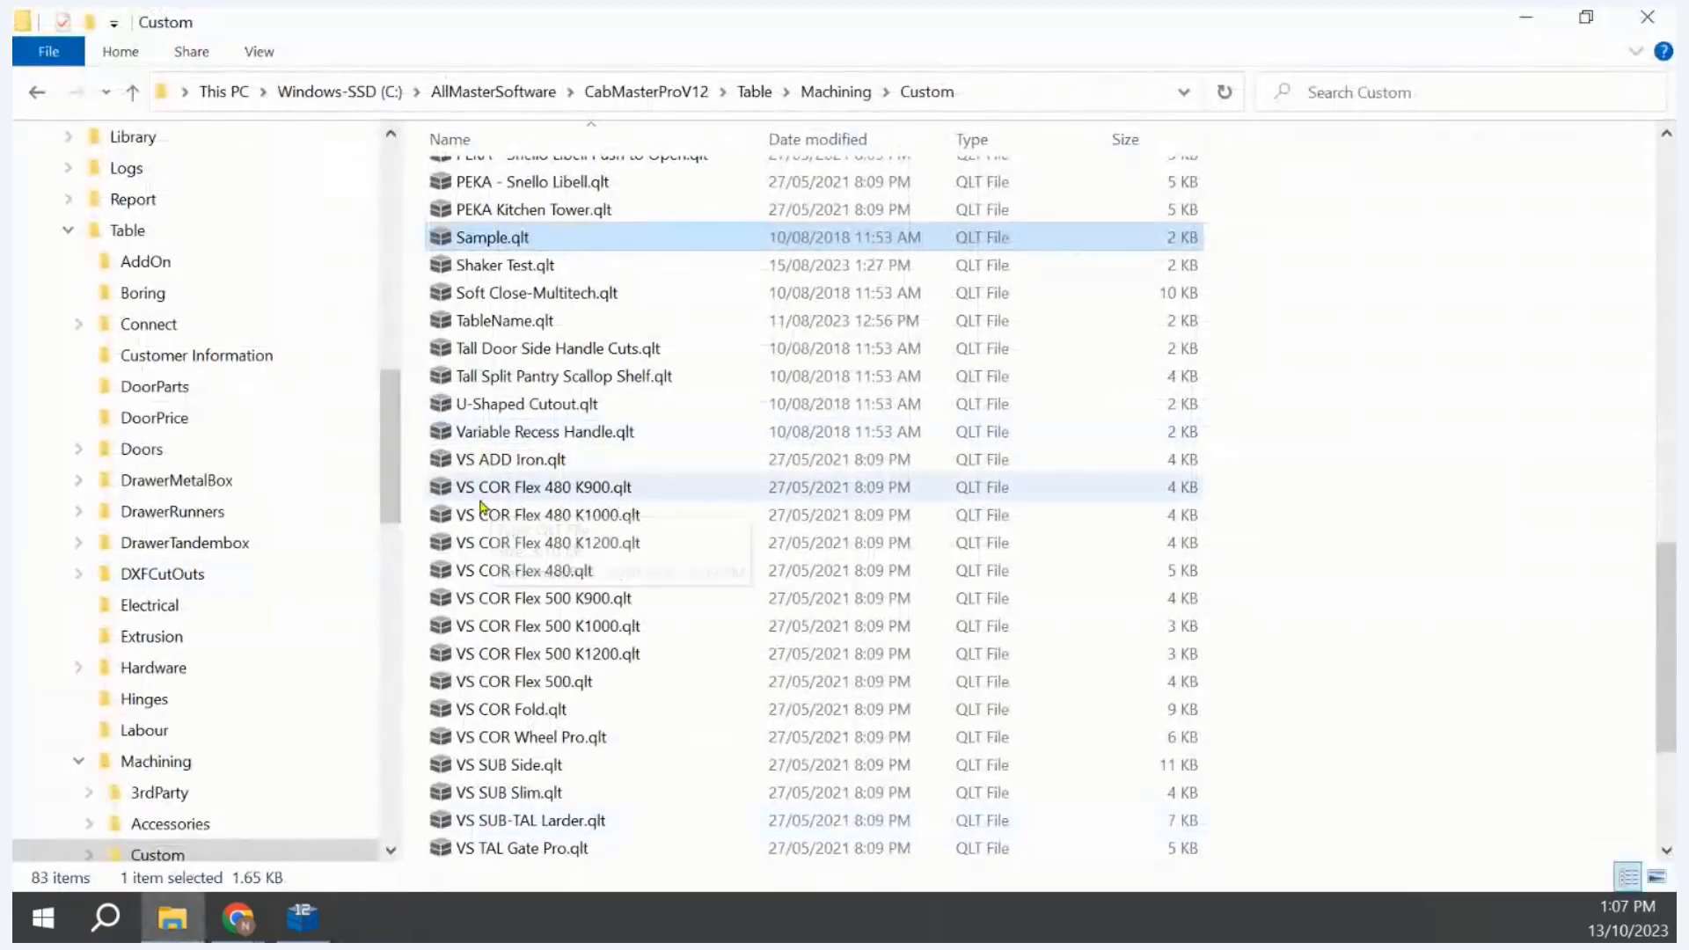
pyautogui.rightClick(510, 239)
pyautogui.click(616, 597)
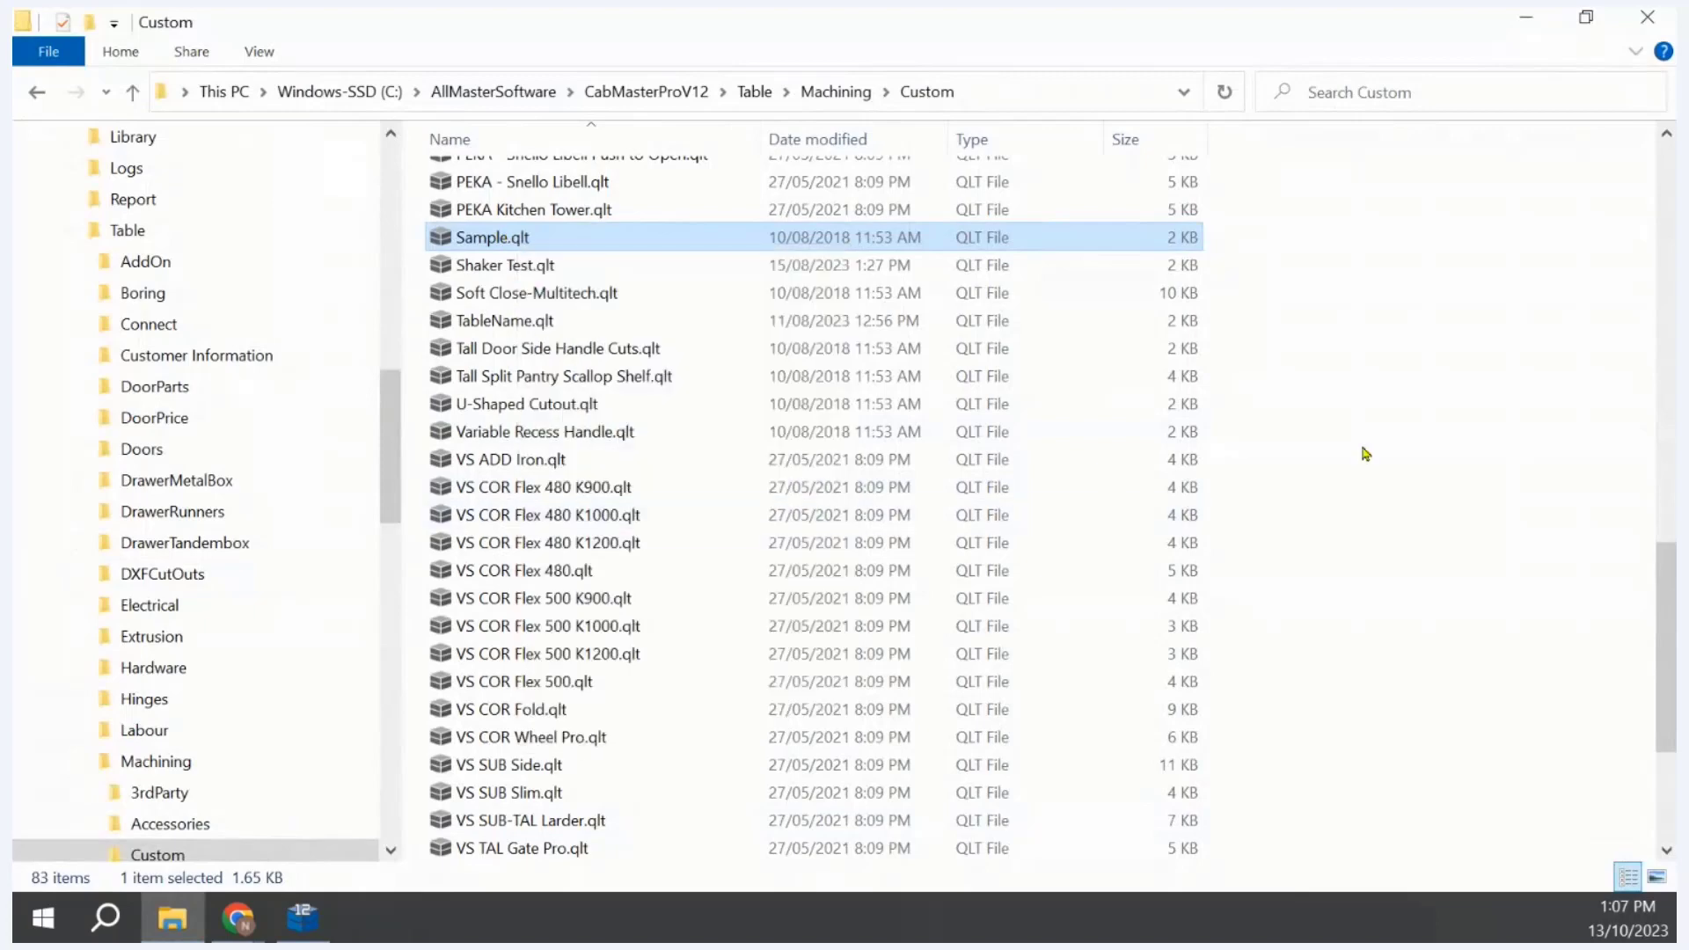
pyautogui.rightClick(1448, 414)
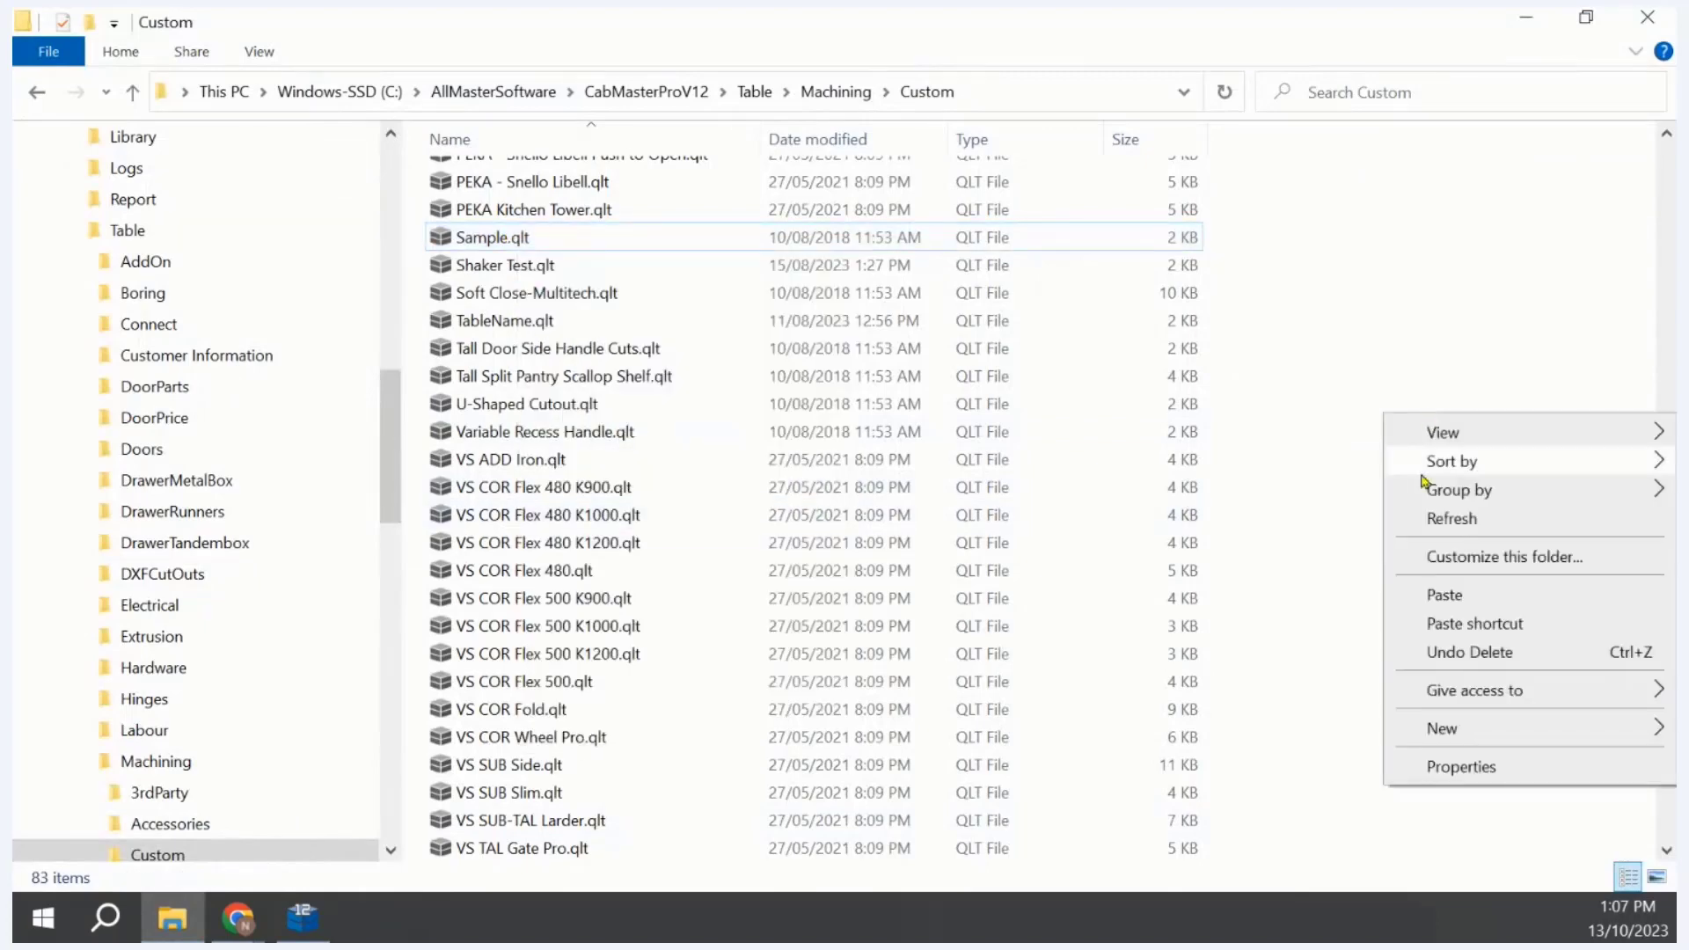
pyautogui.click(1452, 595)
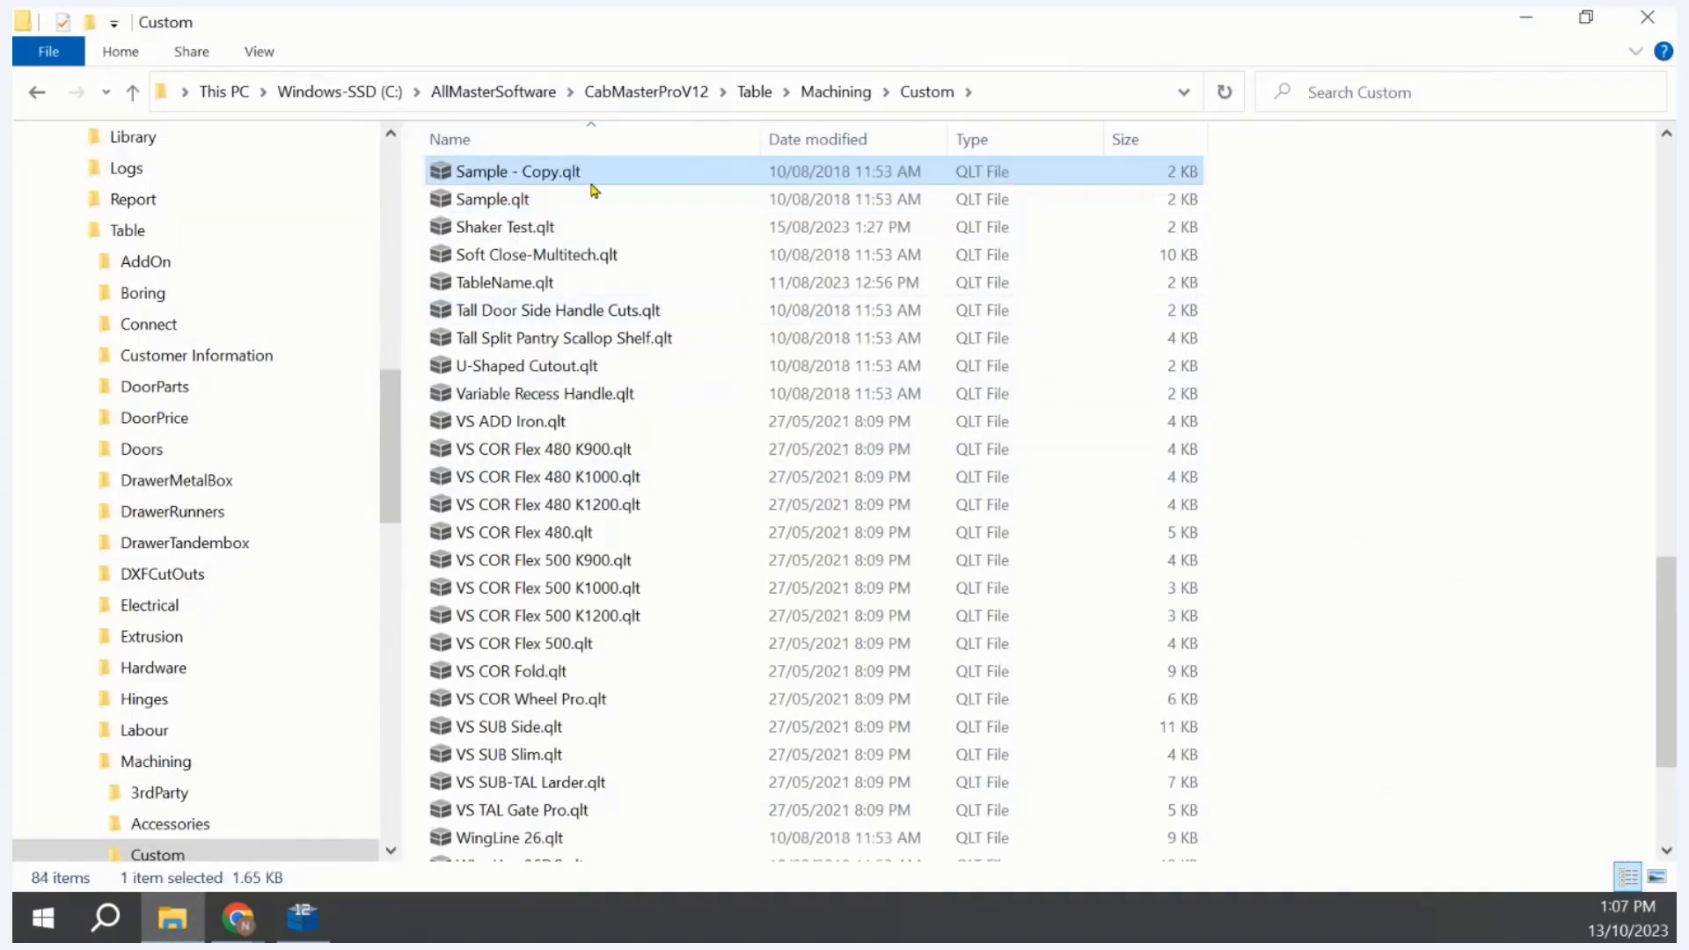
# Step: Rename the copied Sample table file as Passthrough.qlt
pyautogui.rightClick(597, 169)
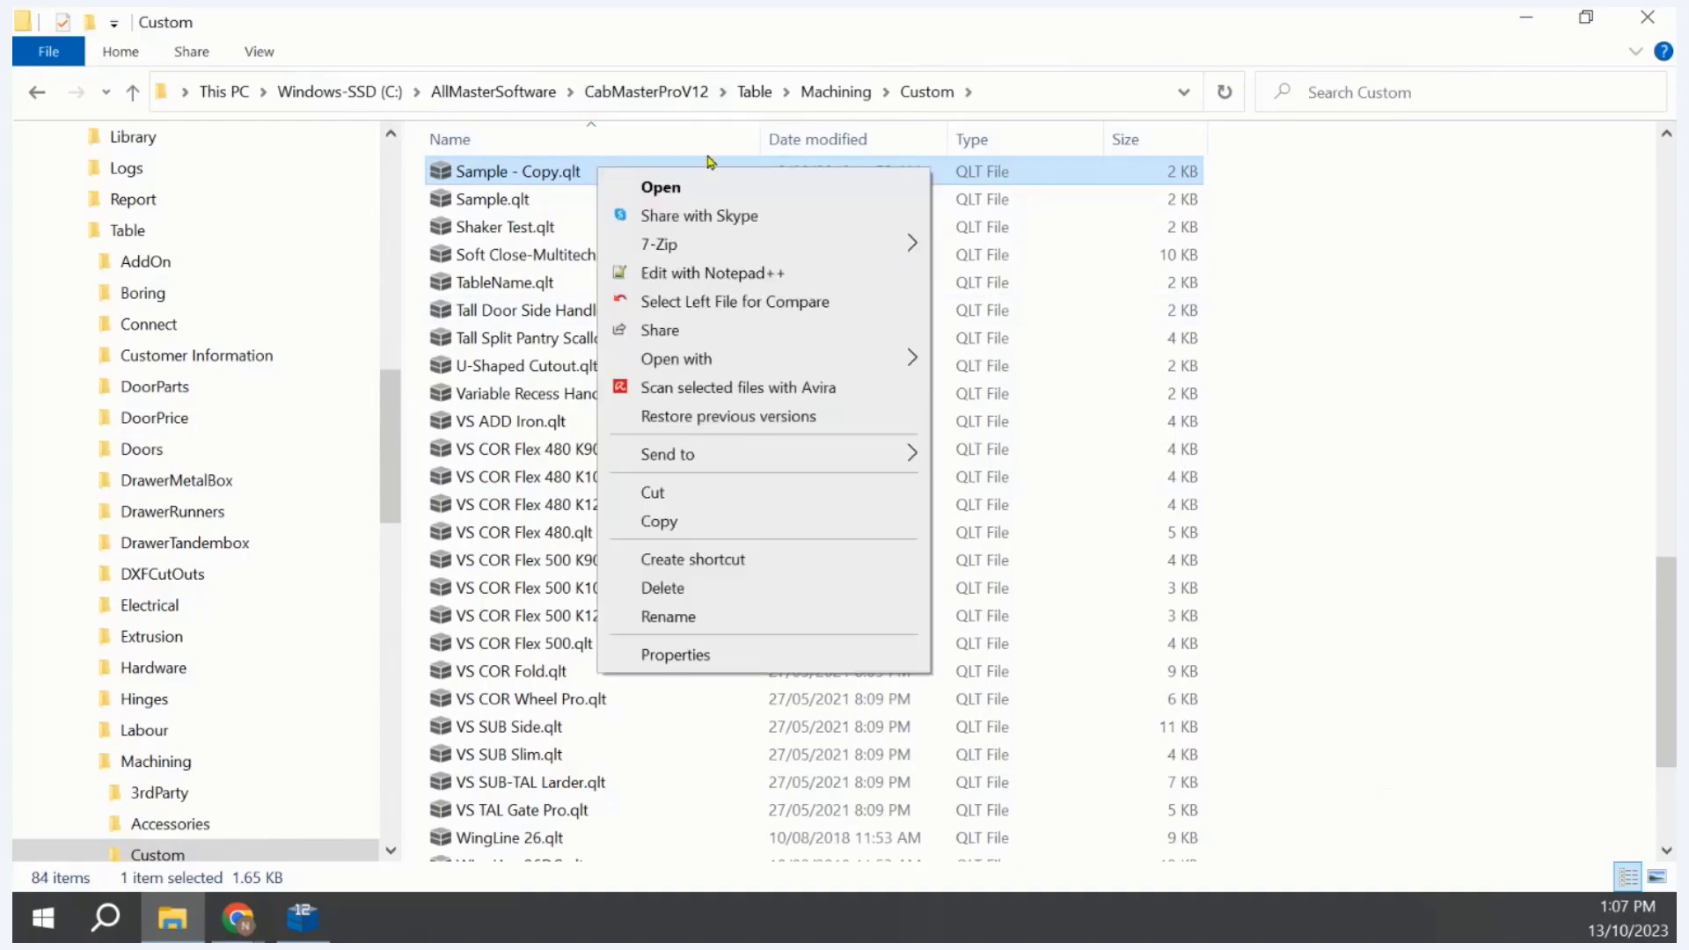
pyautogui.click(700, 620)
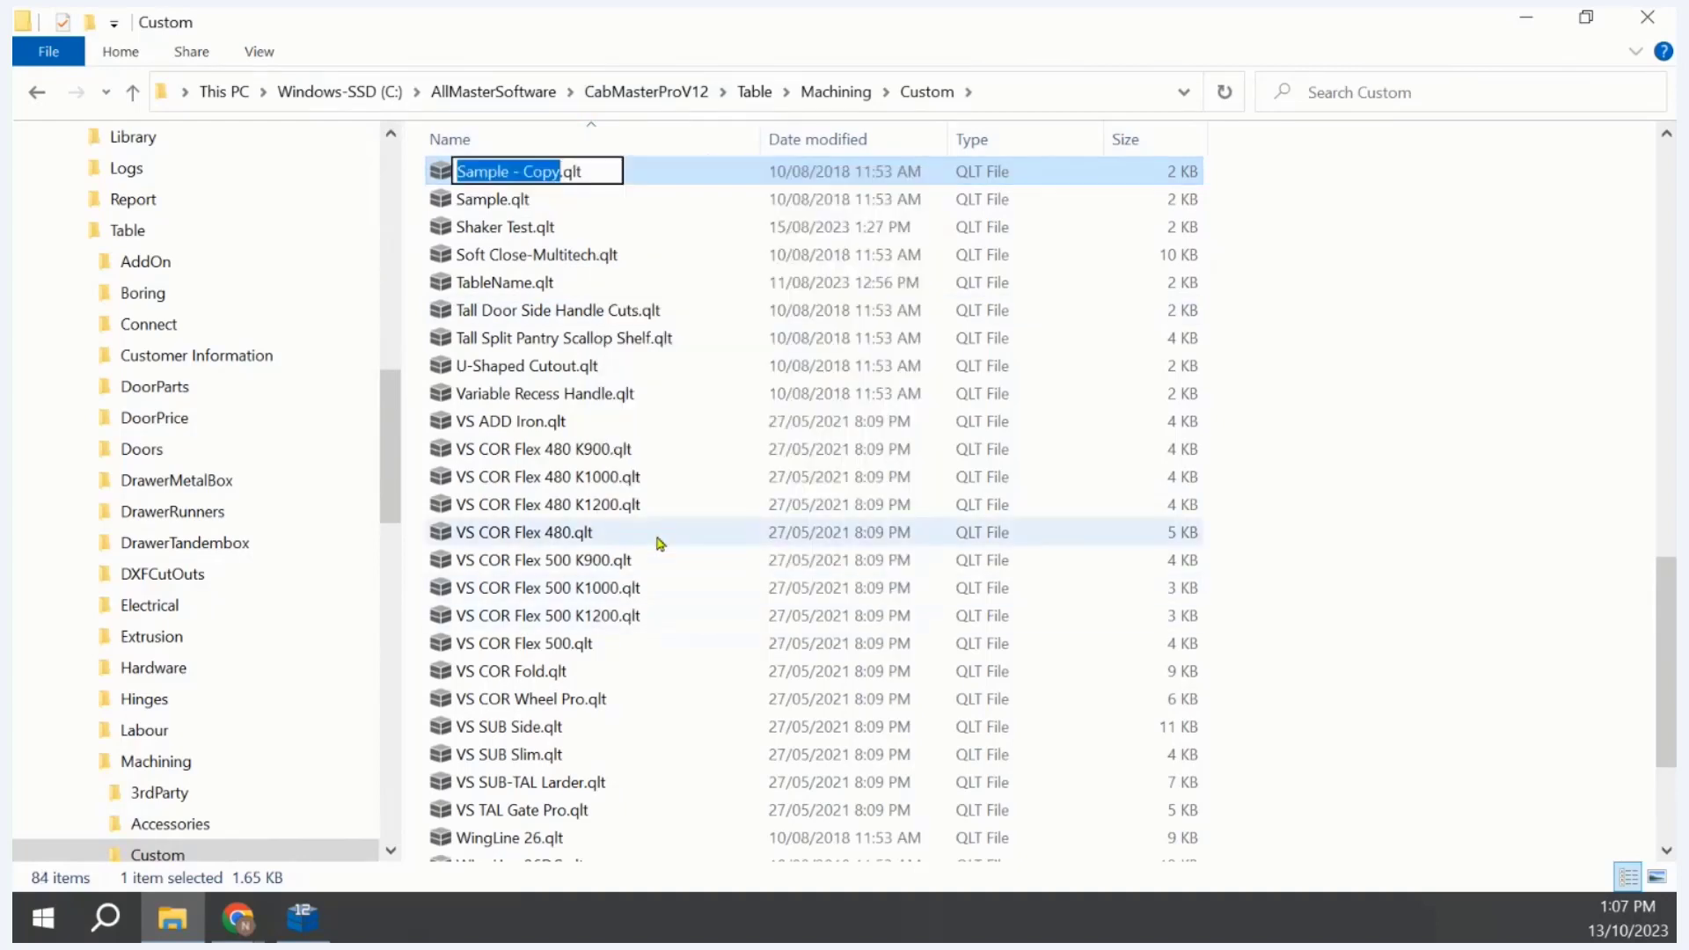
pyautogui.write('Passthrough')
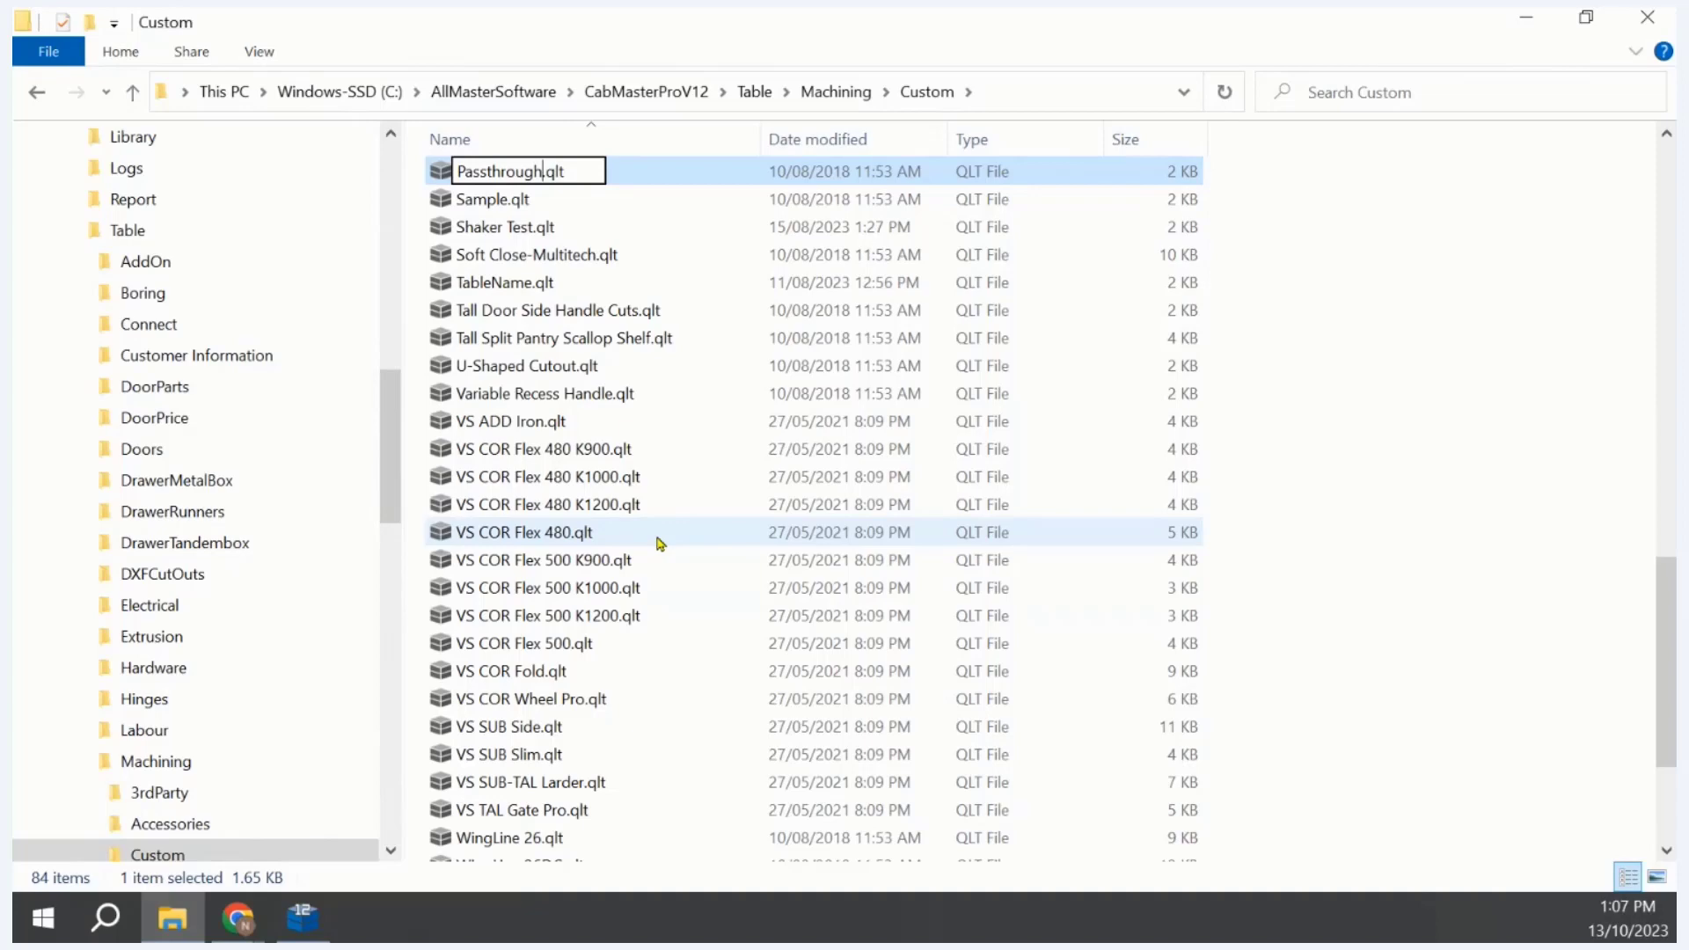
pyautogui.click(1501, 697)
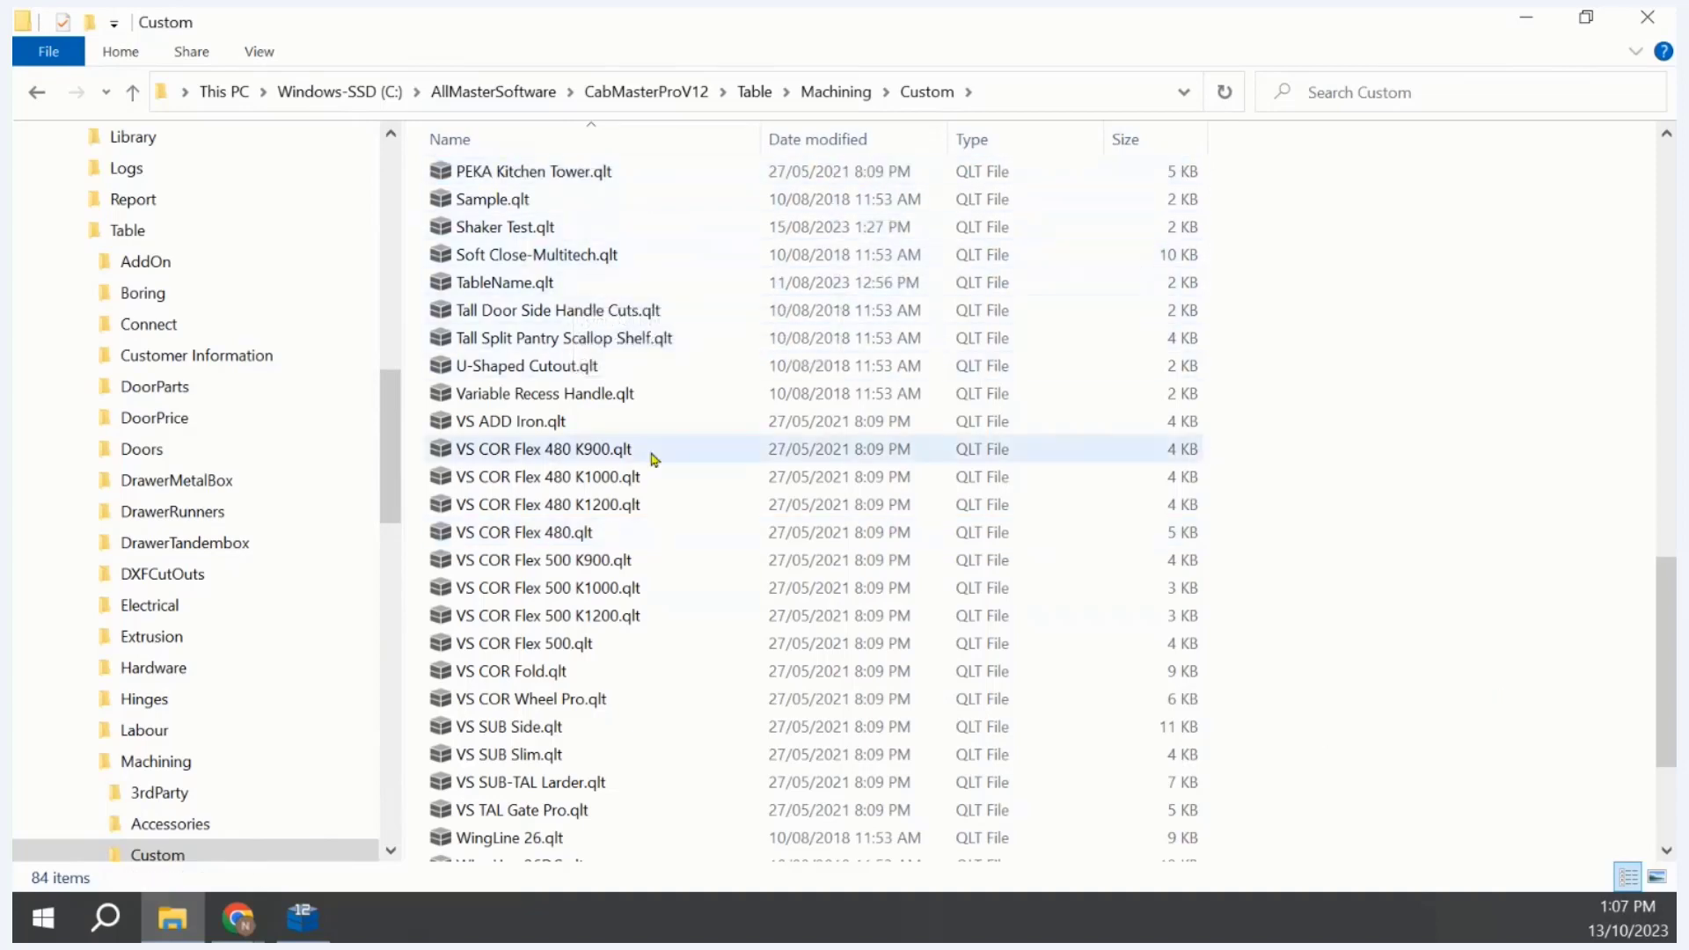
# Step: Open Passthrough.qlt in the Table Editor and maximize its window
pyautogui.scroll(2, 613, 226)
pyautogui.click(522, 200)
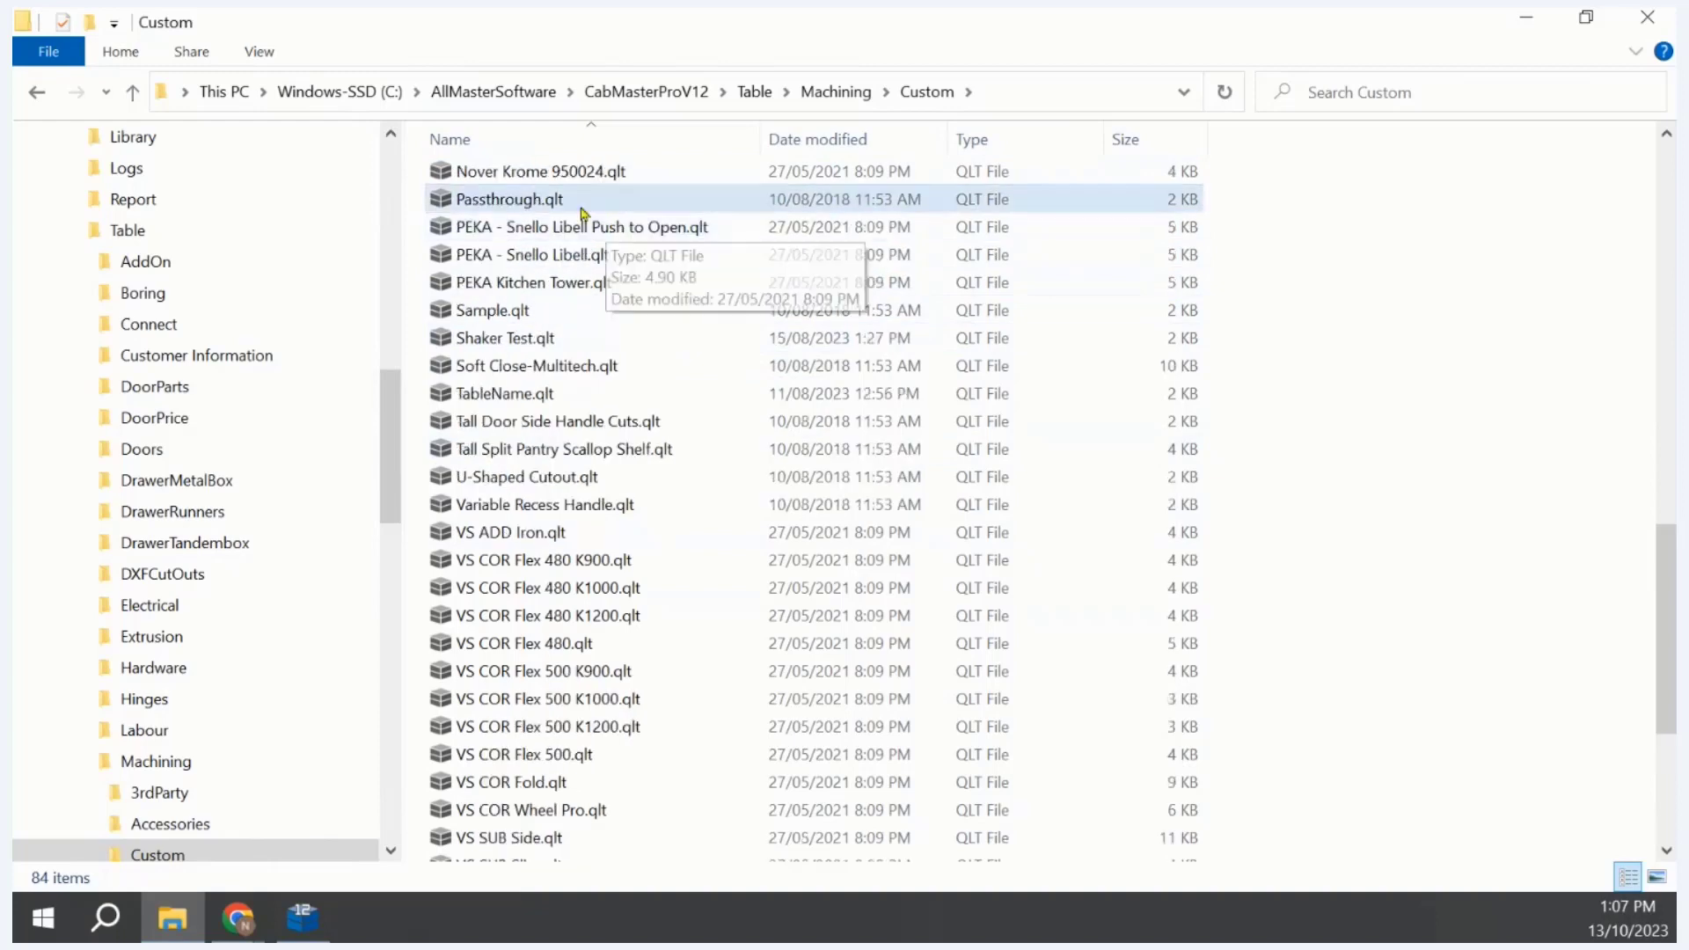
pyautogui.doubleClick(522, 200)
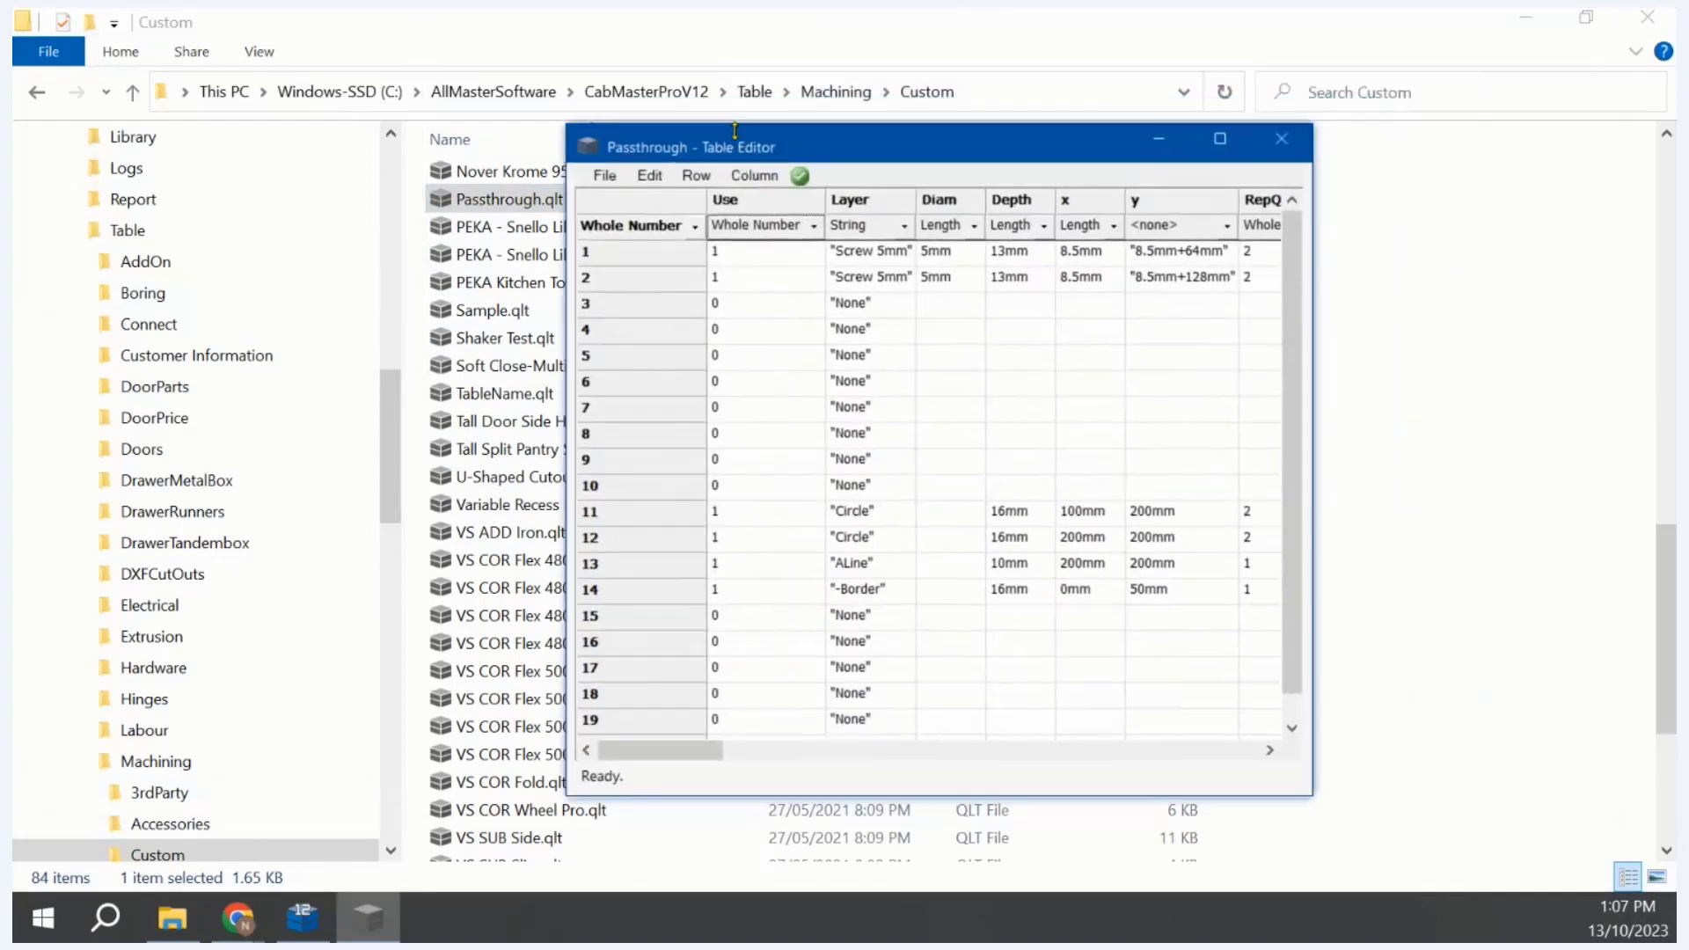
pyautogui.click(1221, 141)
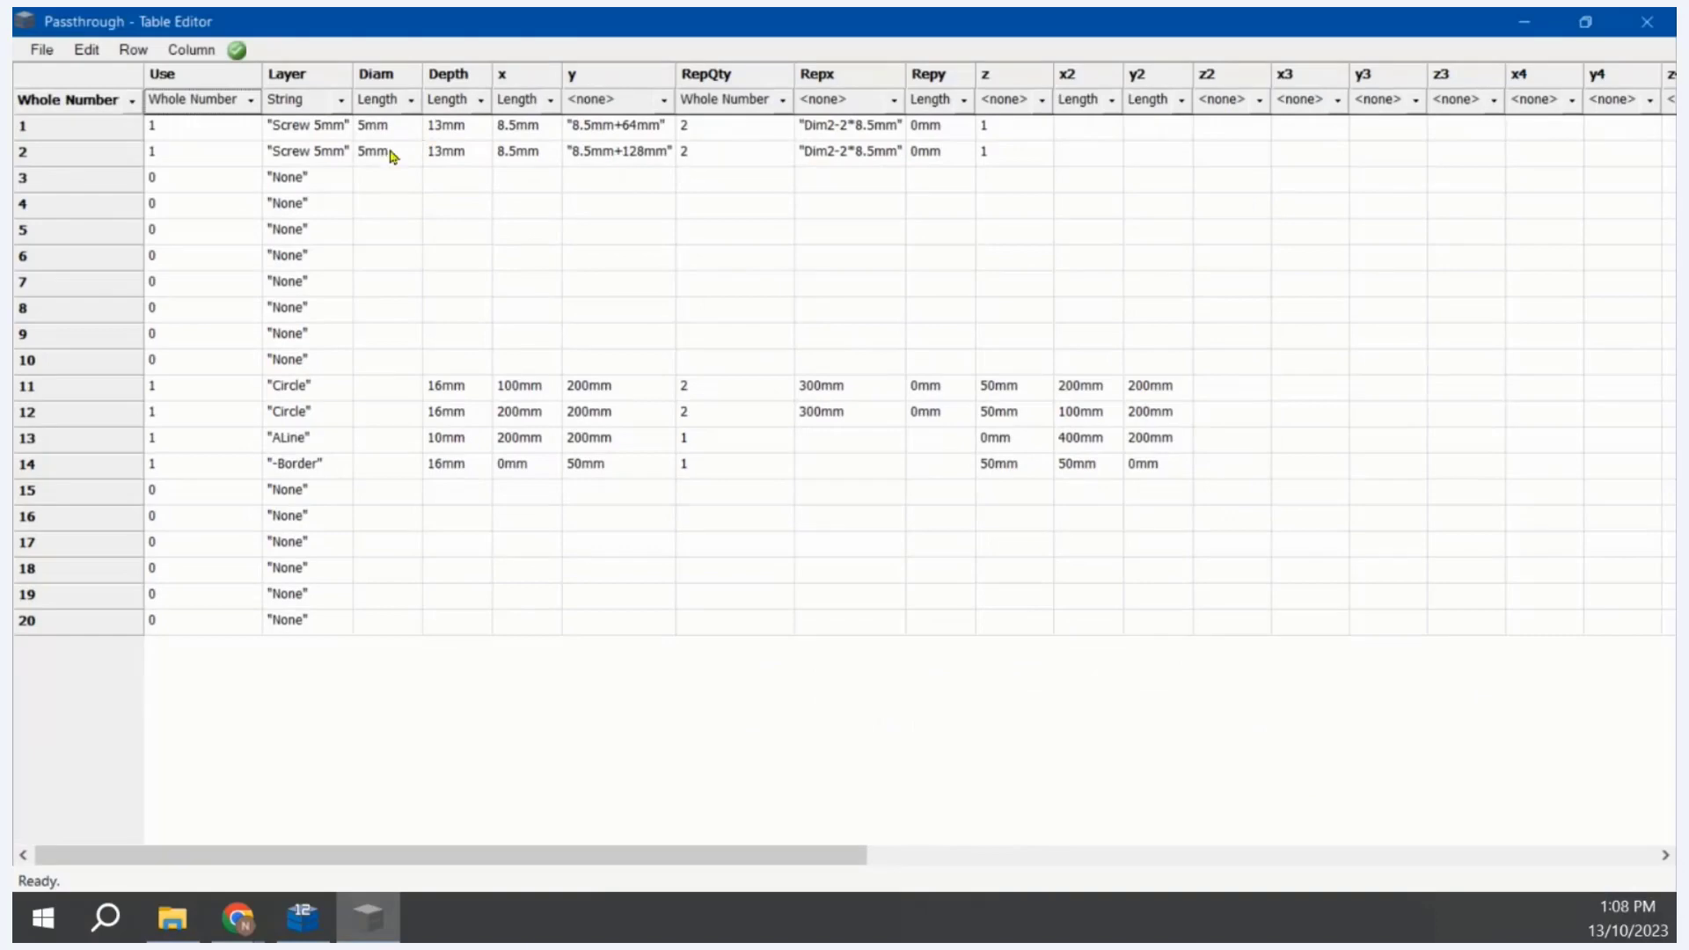
# Step: Clear all the contents of rows 1 through 14 in the Passthrough table
pyautogui.click(189, 119)
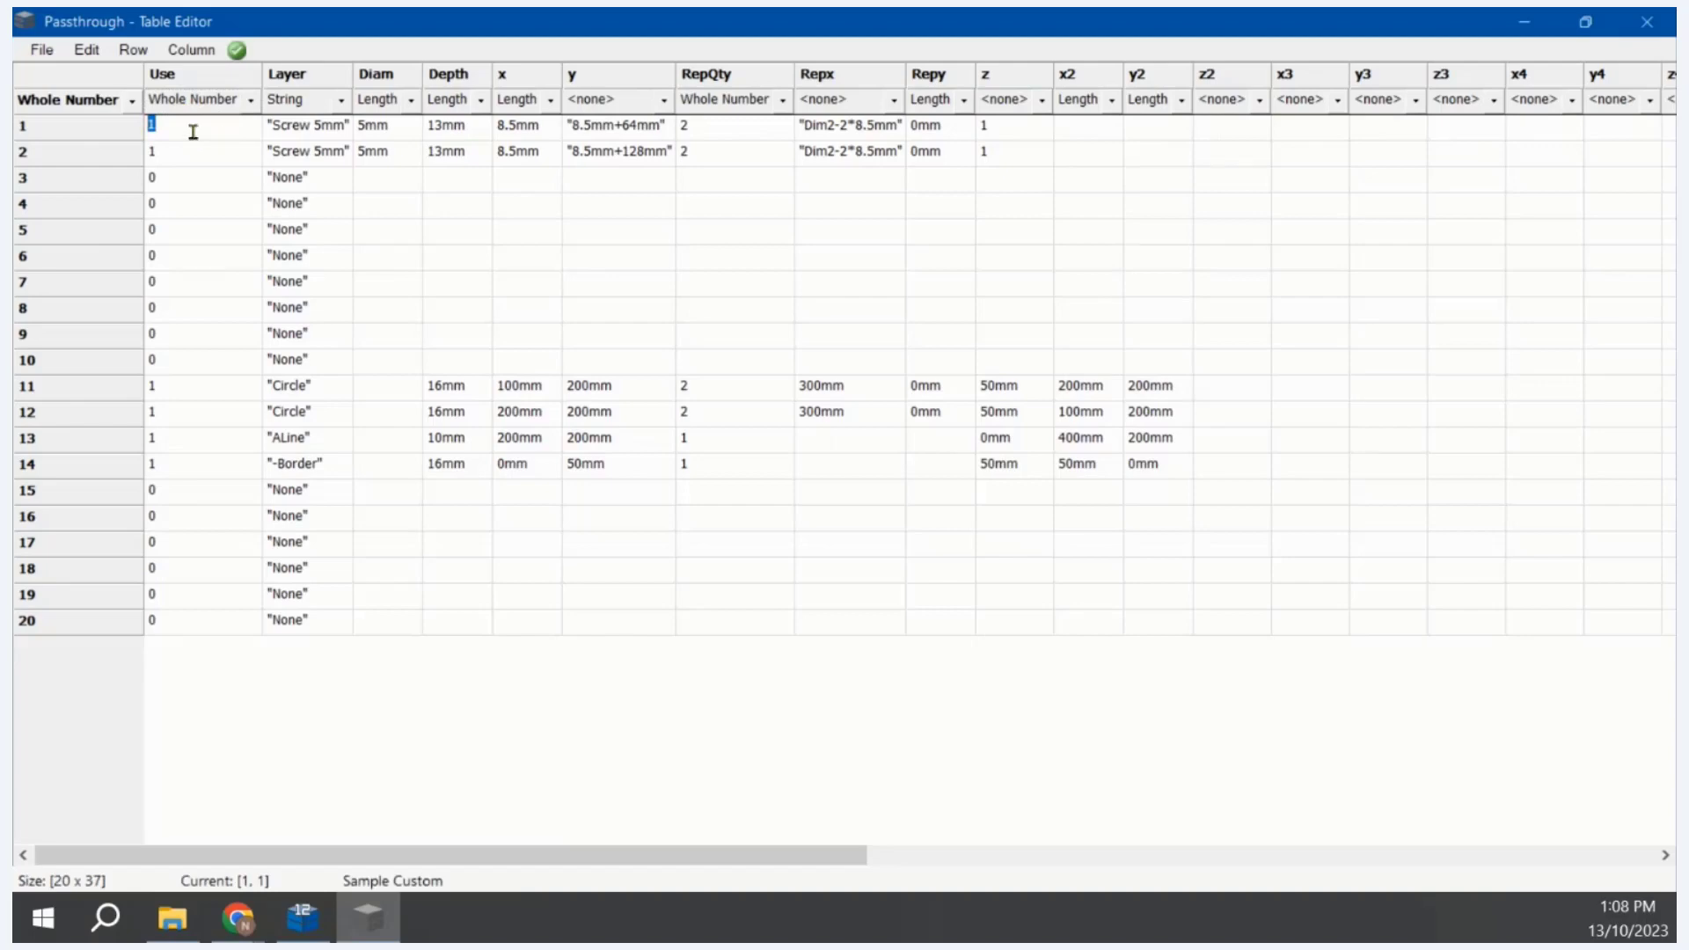
pyautogui.click(112, 137)
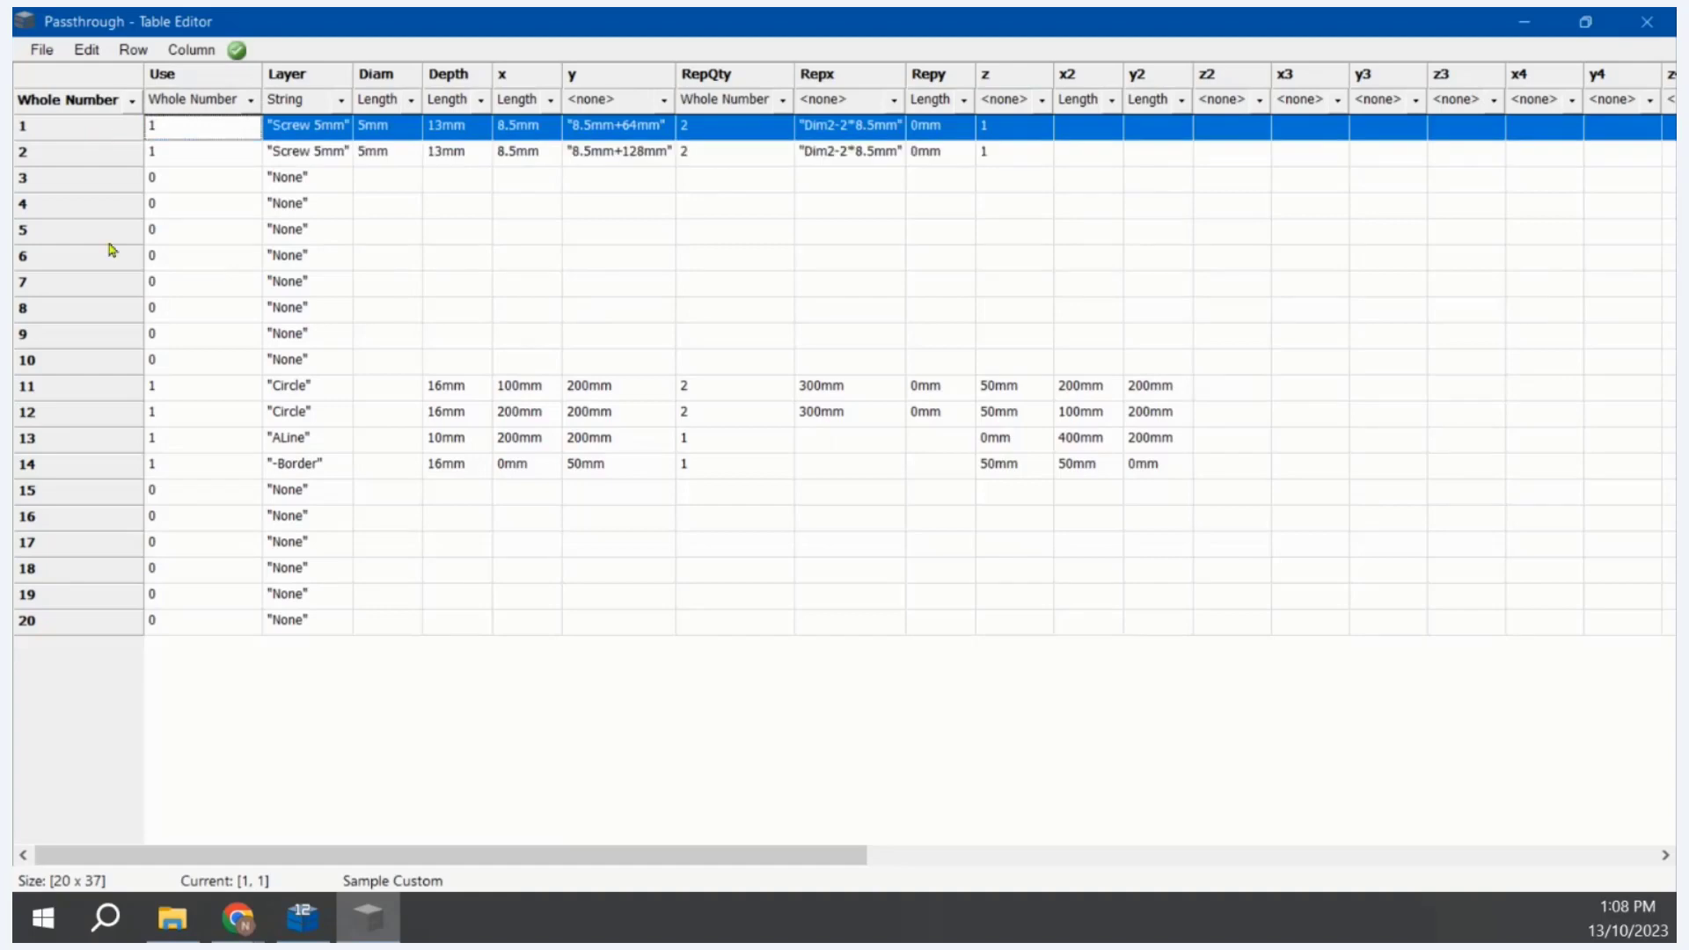
pyautogui.keyDown('shift'); pyautogui.click(108, 471); pyautogui.keyUp('shift')
pyautogui.press('Delete')
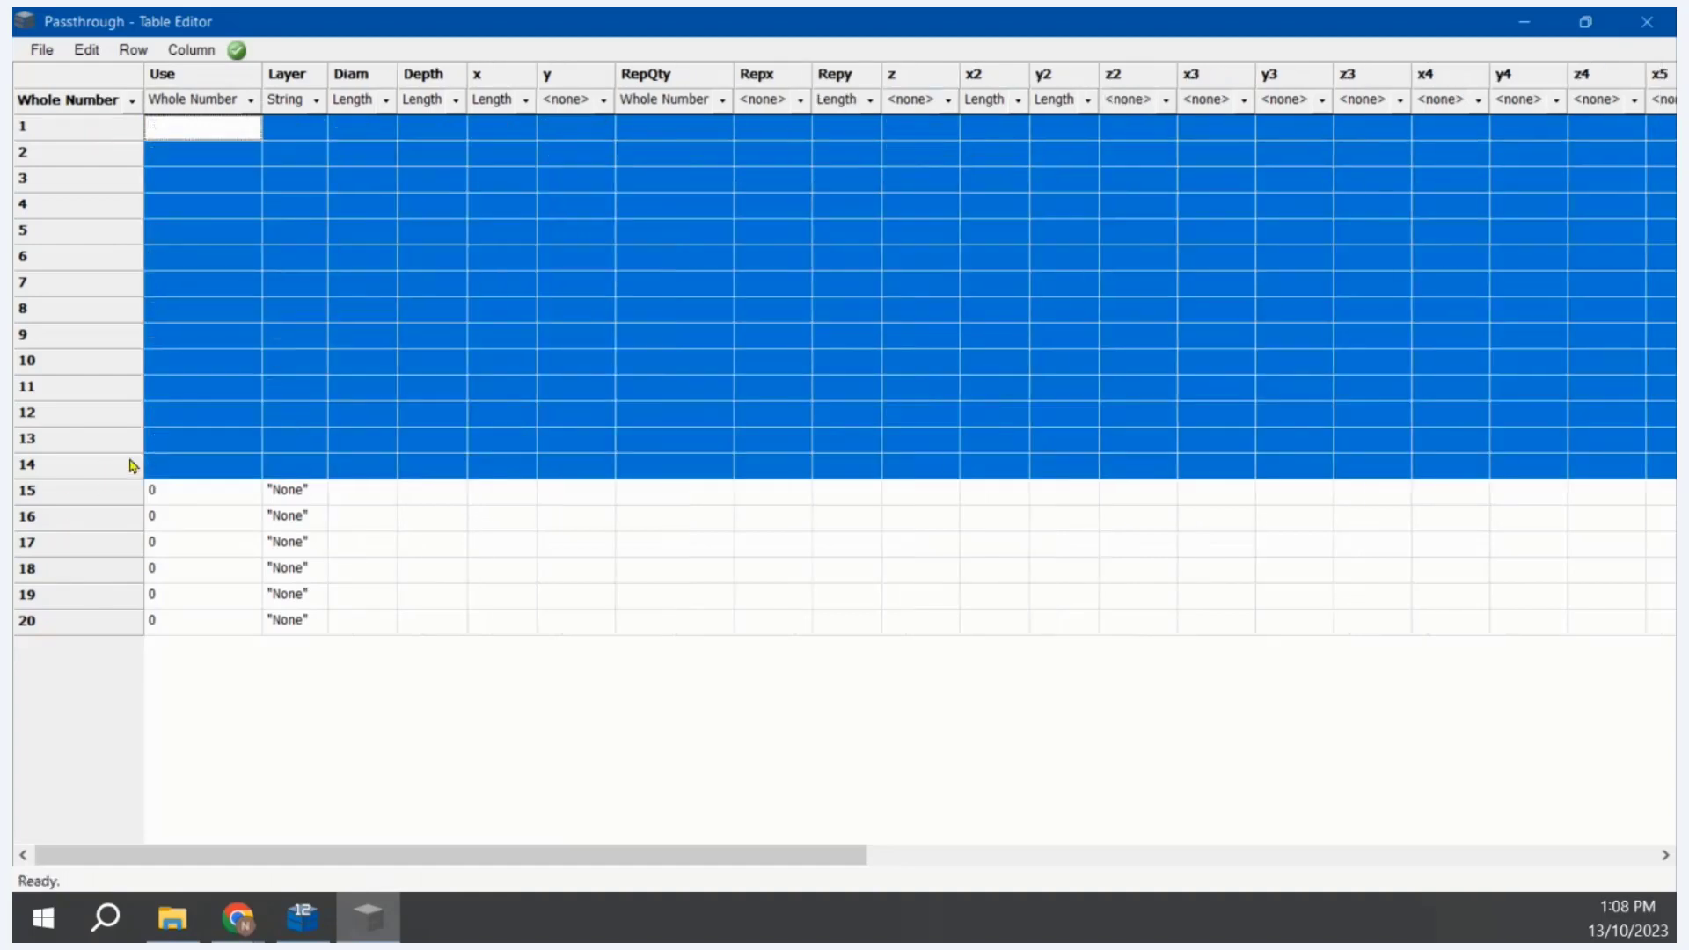
# Step: Copy the blank default row 15, with Use 0 and Layer "None", into each of rows 14 up to 1
pyautogui.click(284, 491)
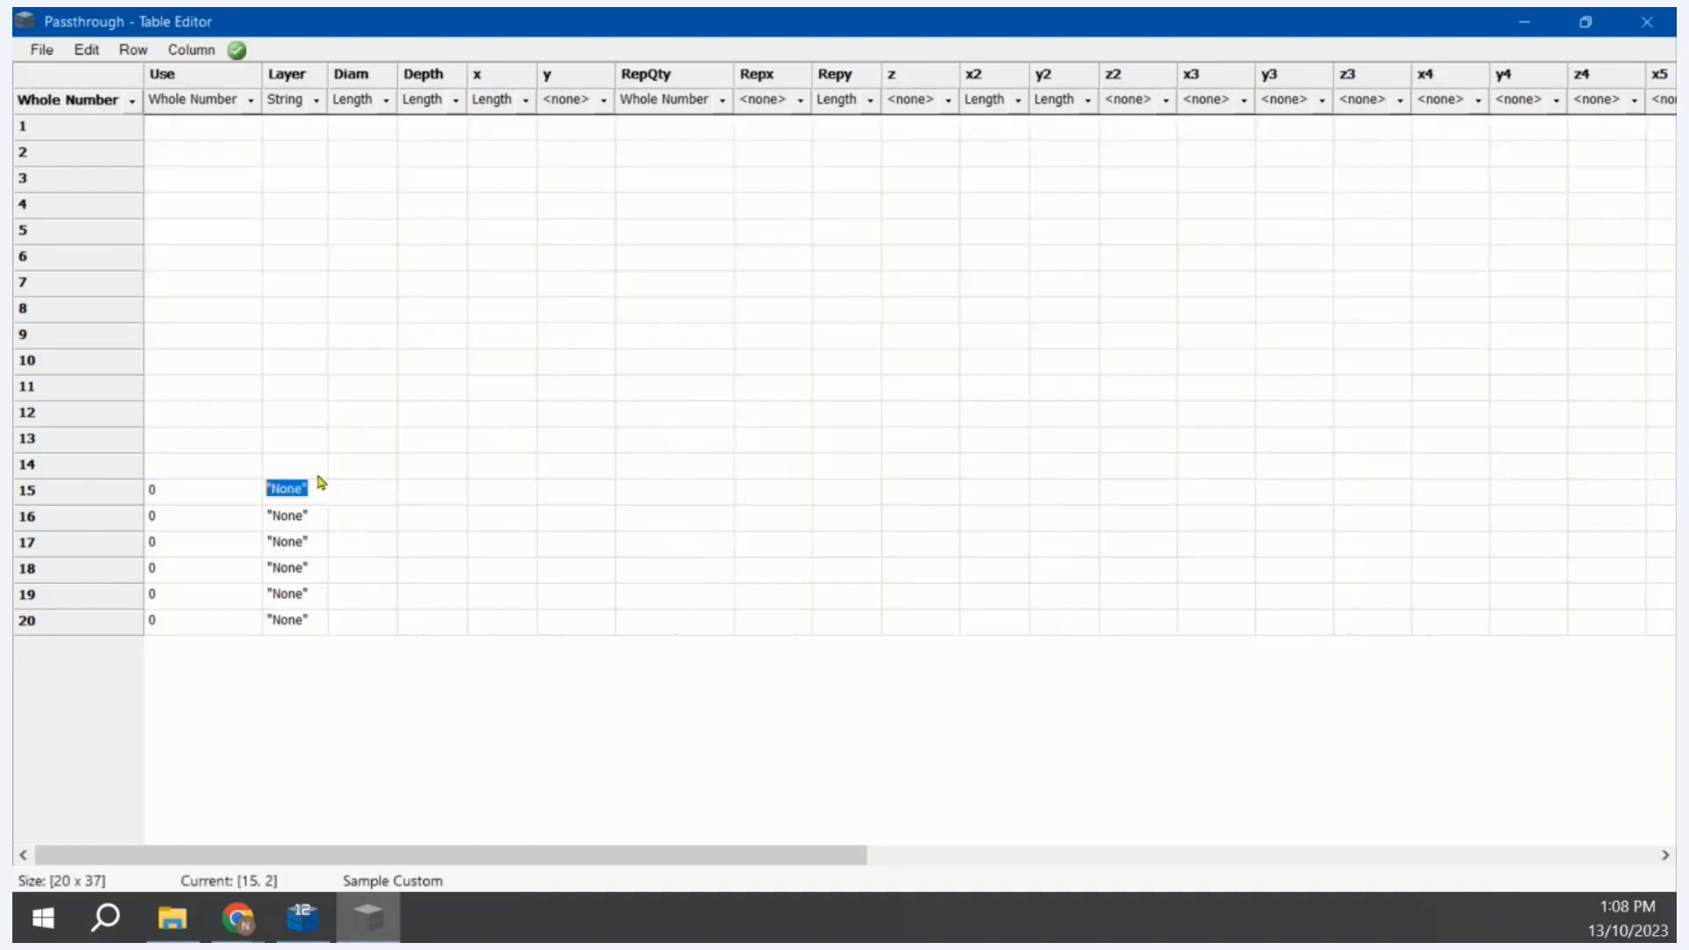
pyautogui.click(116, 502)
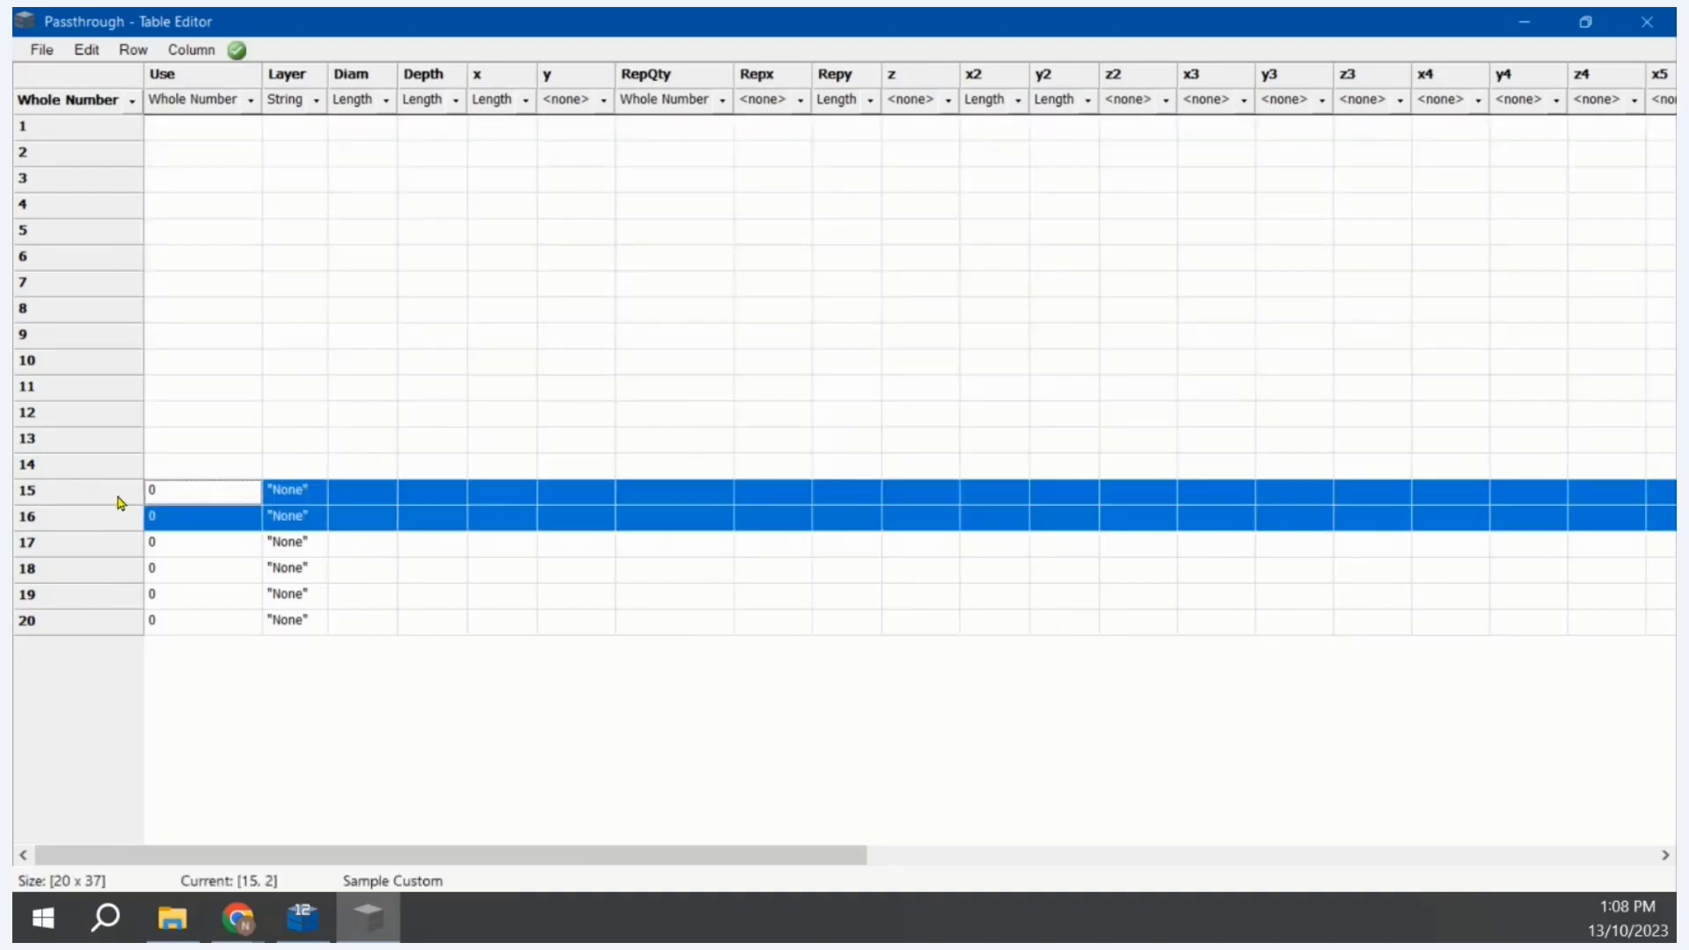
pyautogui.click(119, 475)
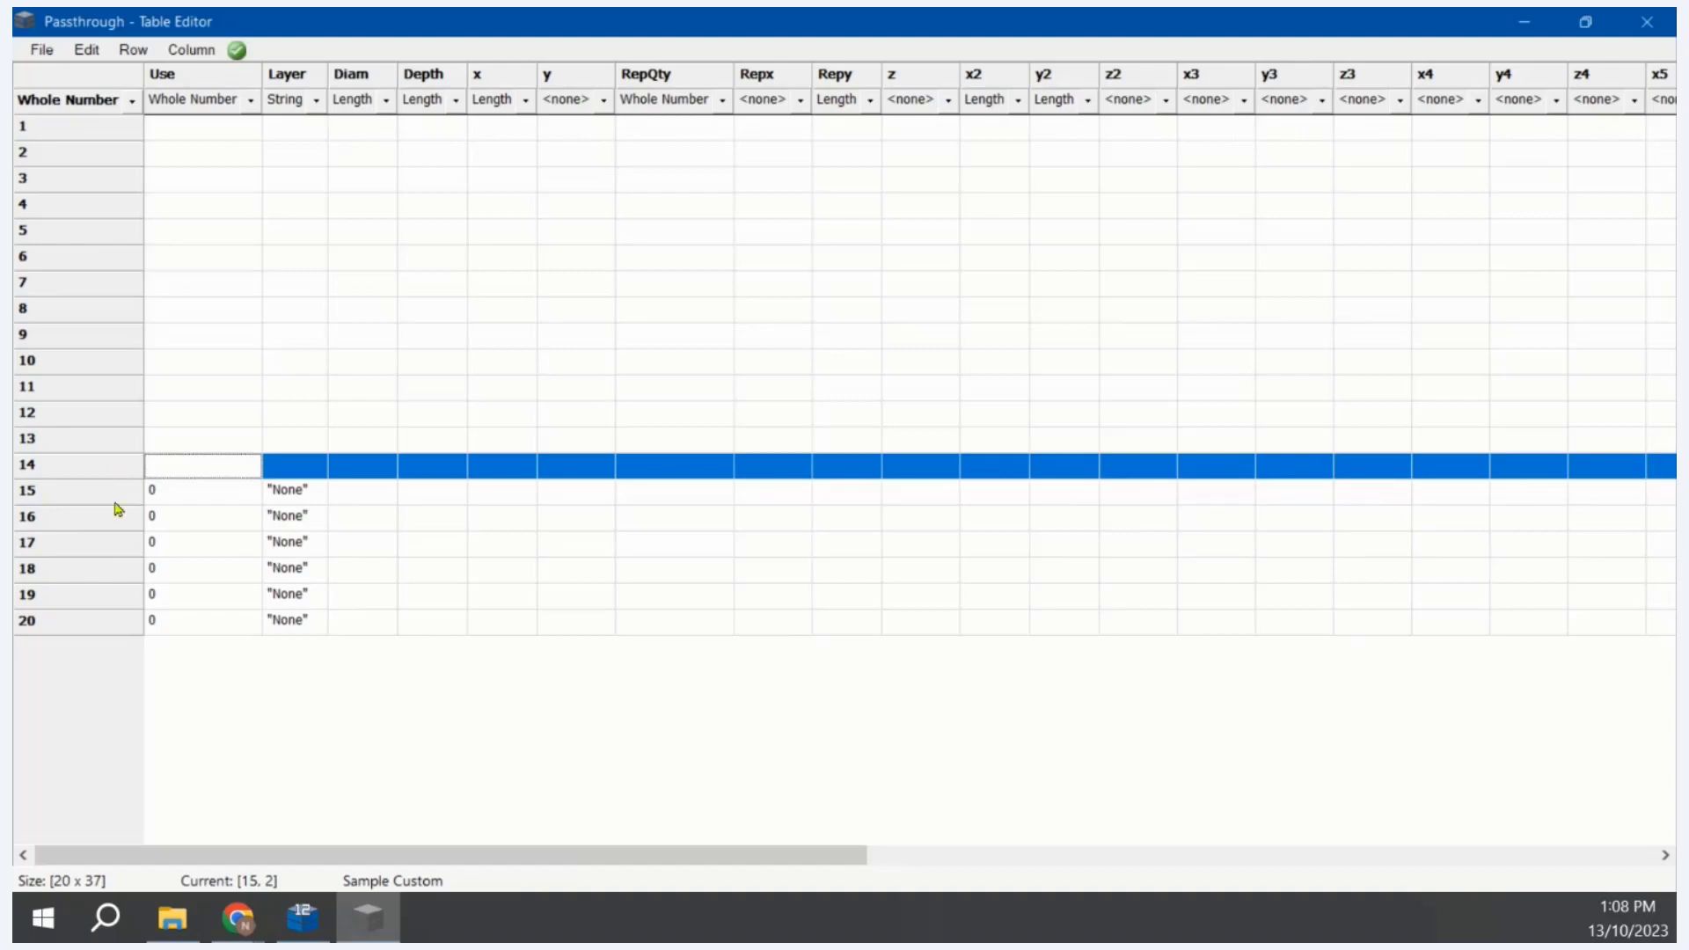
pyautogui.click(120, 497)
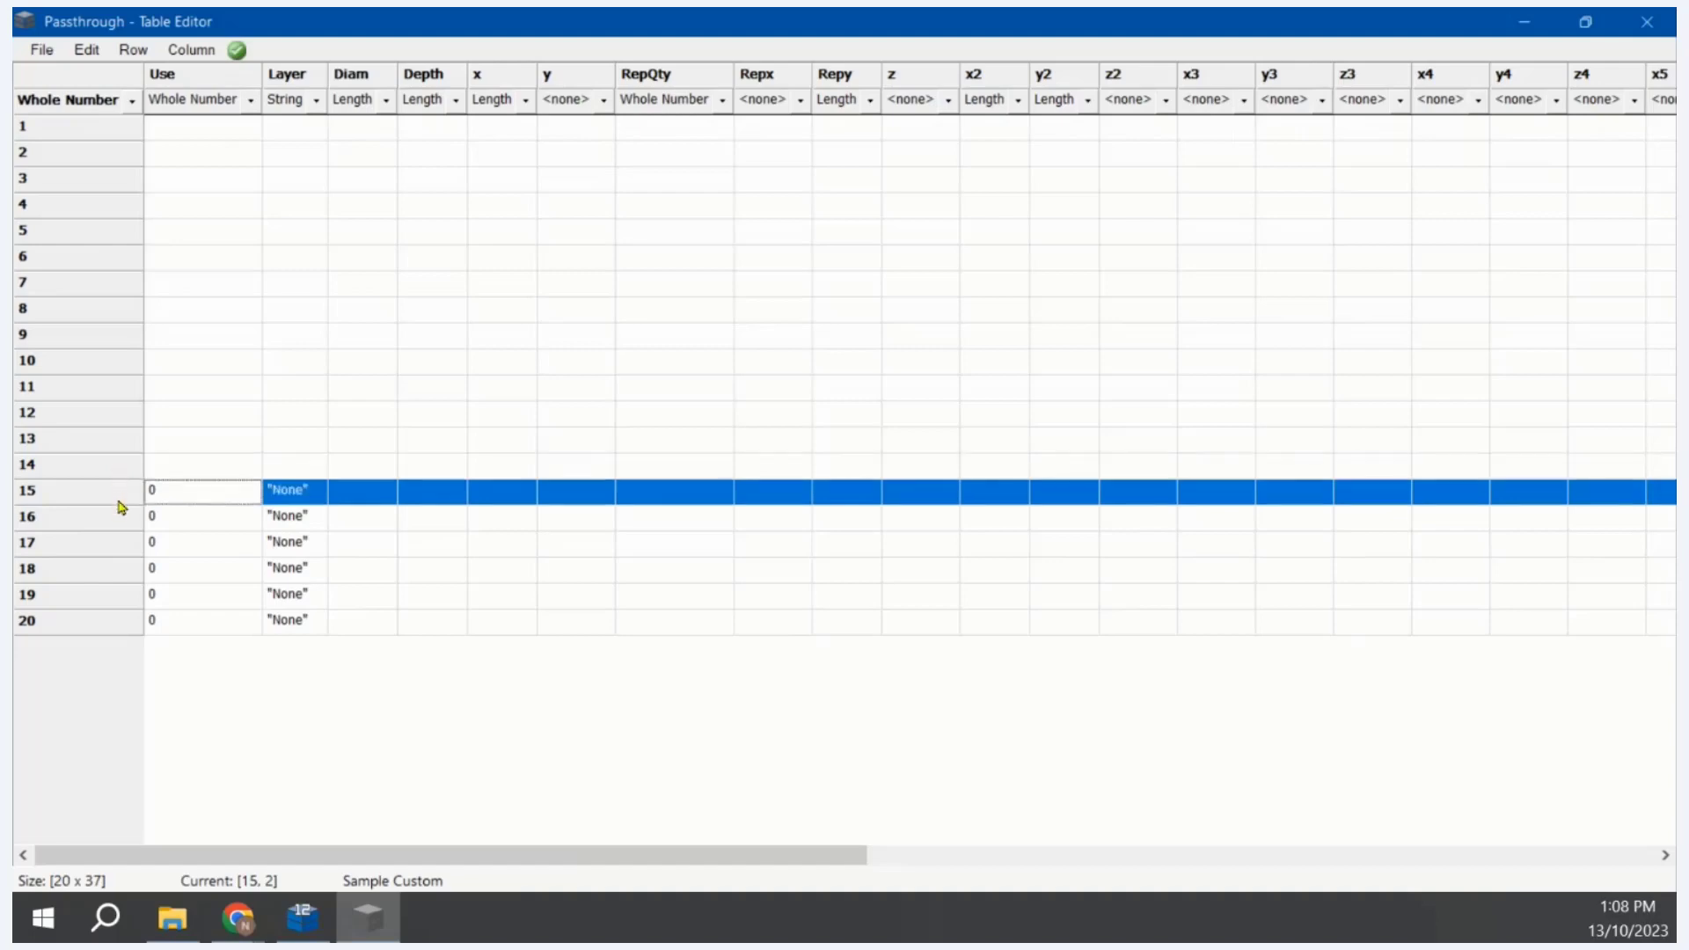
pyautogui.click(115, 472)
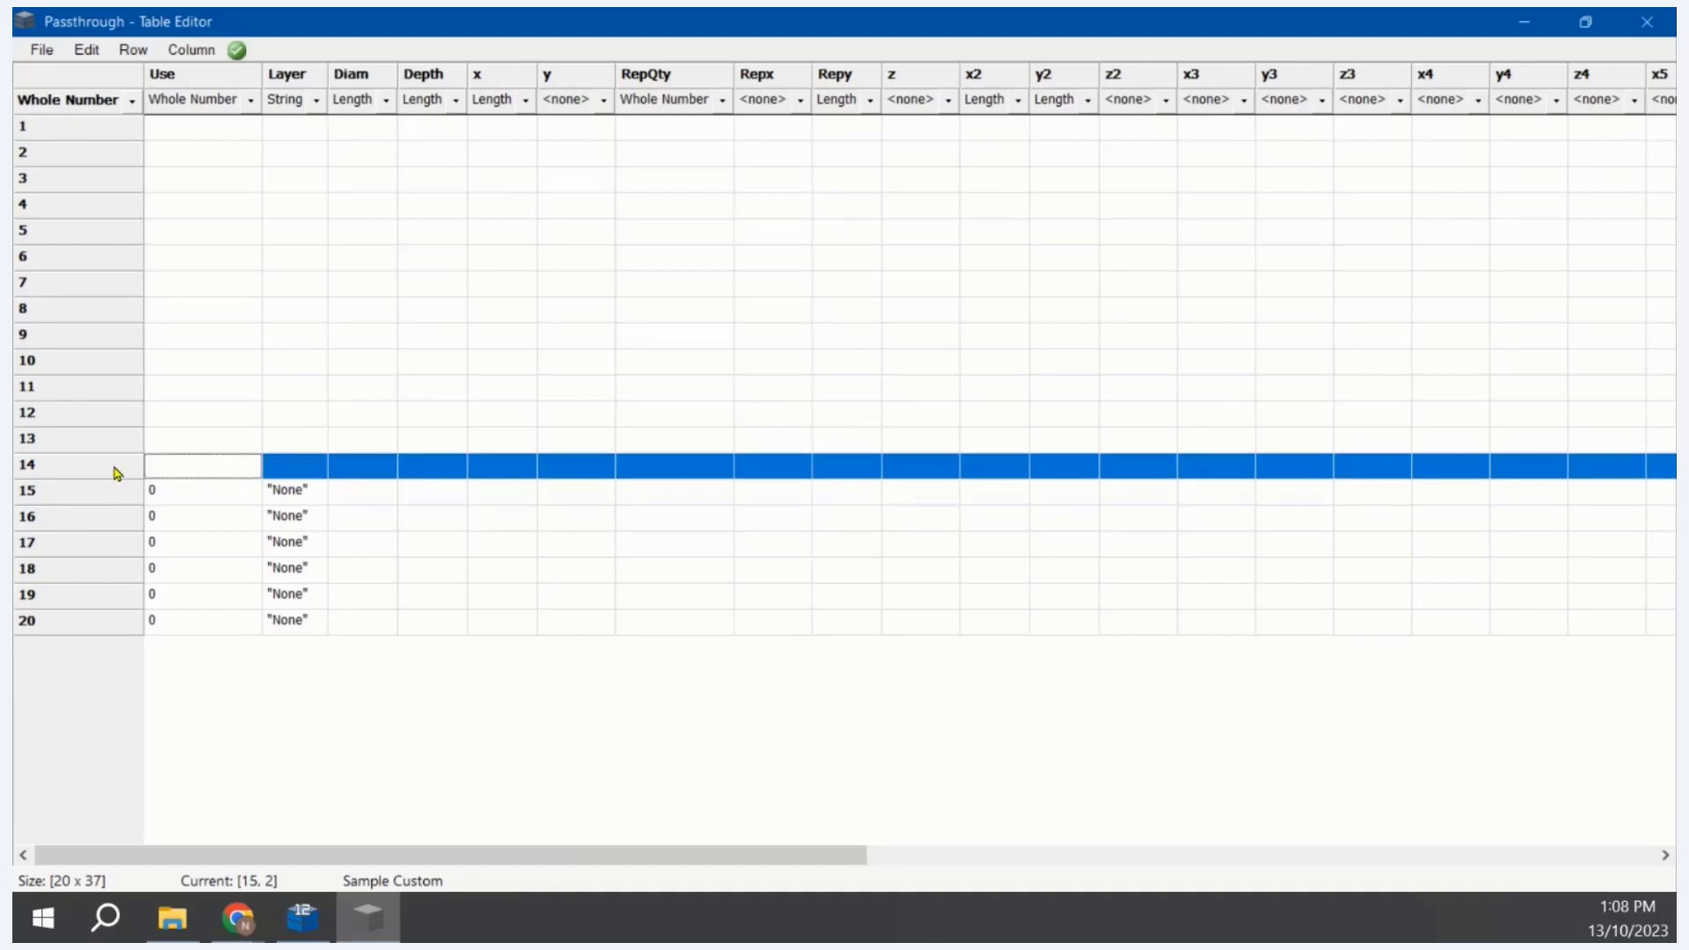
pyautogui.click(113, 431)
pyautogui.click(114, 413)
pyautogui.click(116, 391)
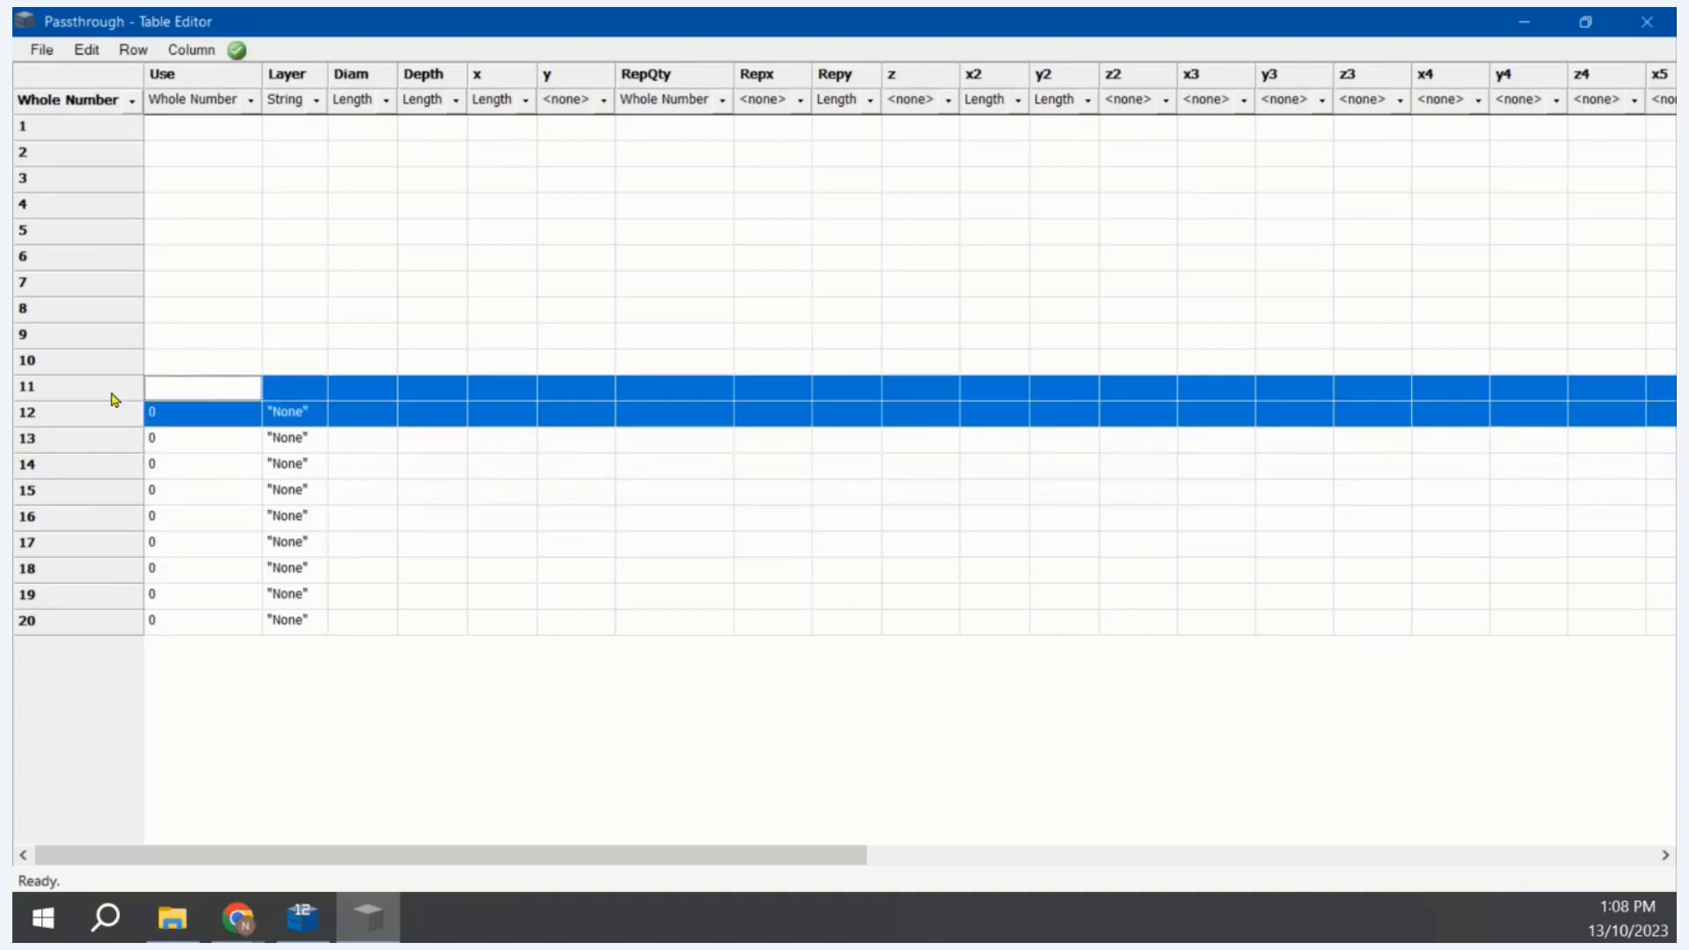
pyautogui.click(114, 358)
pyautogui.click(113, 334)
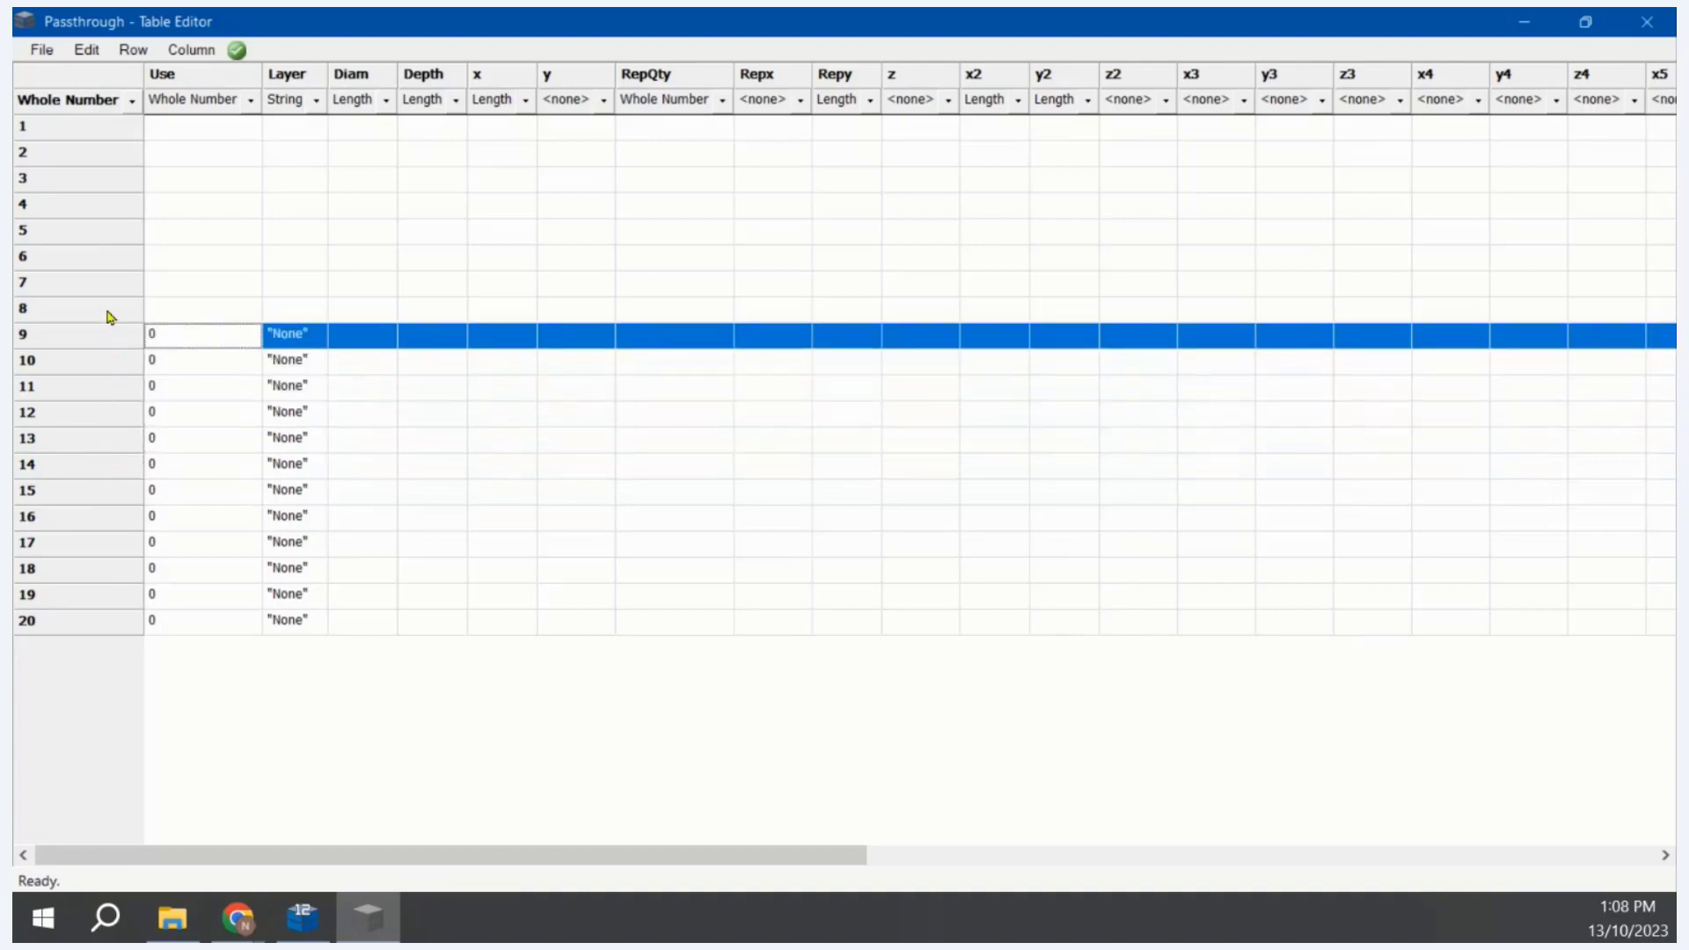
pyautogui.moveTo(109, 308); pyautogui.dragTo(112, 286)
pyautogui.click(109, 261)
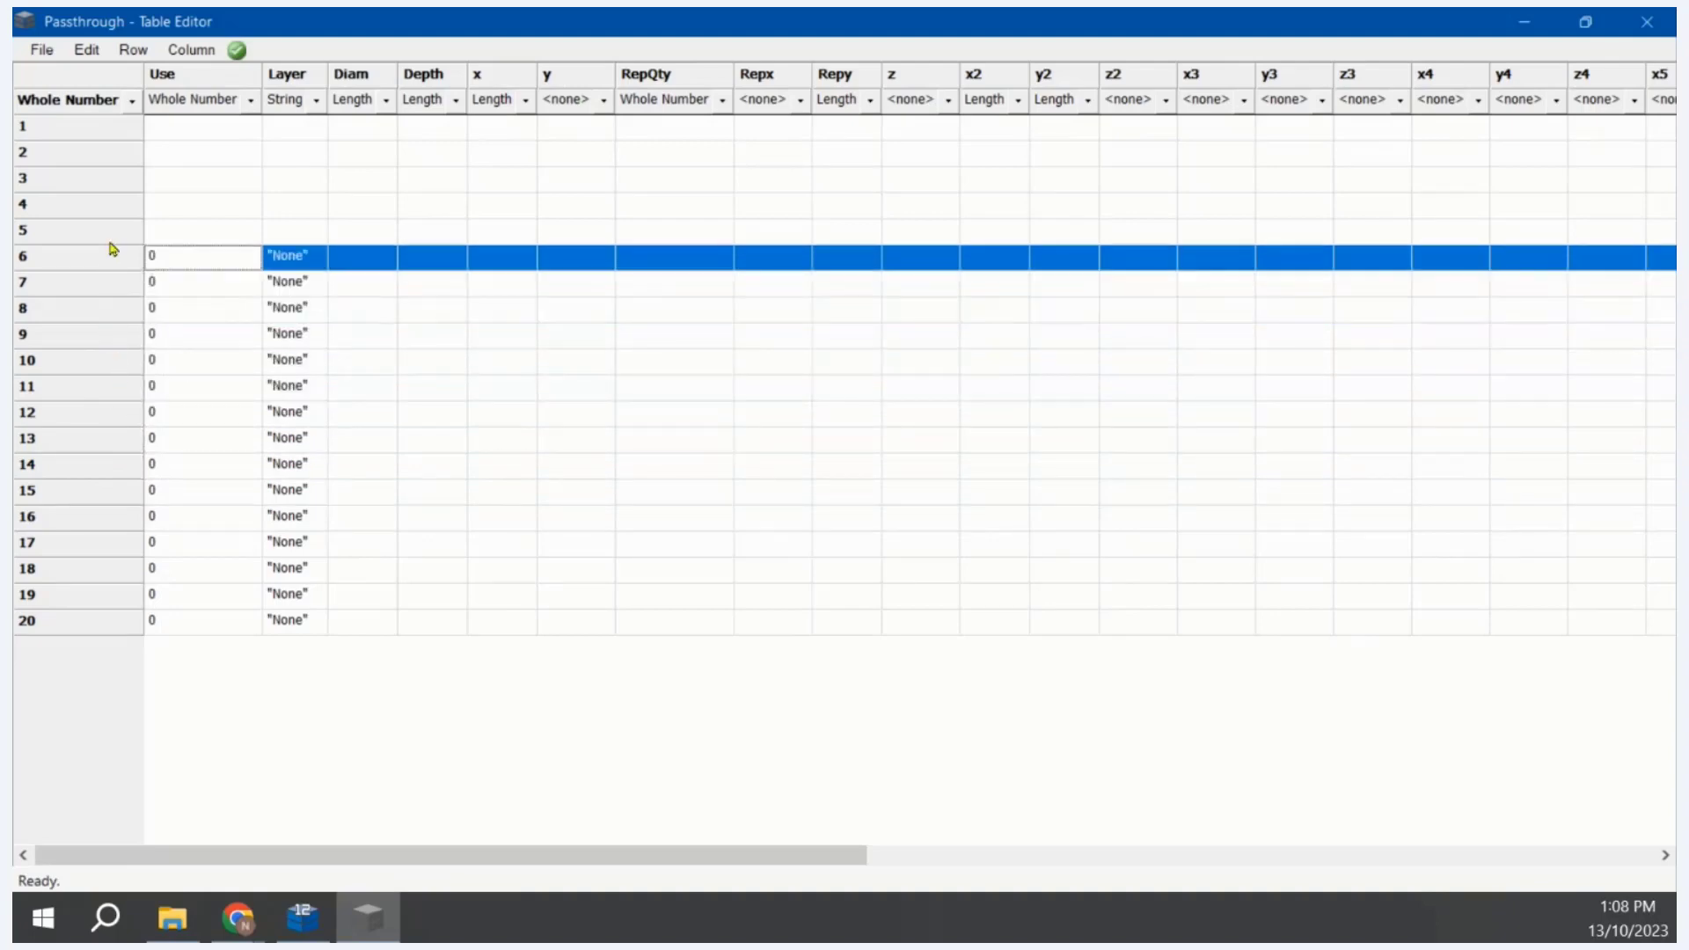
pyautogui.click(112, 235)
pyautogui.click(110, 211)
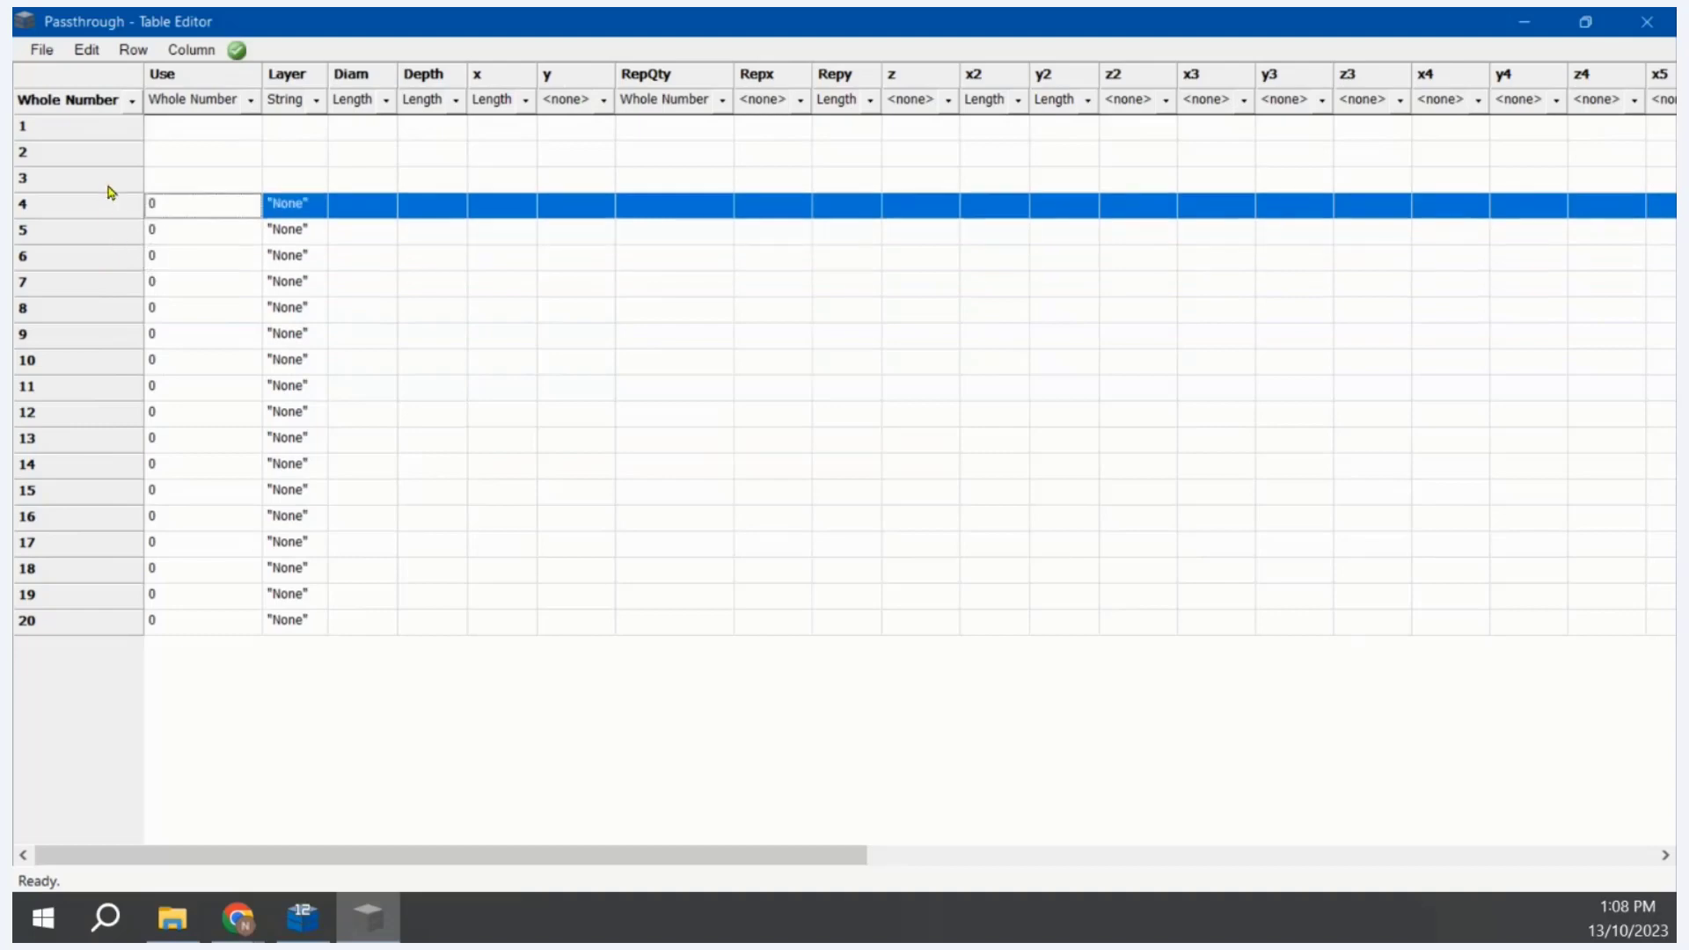
pyautogui.click(113, 181)
pyautogui.click(107, 156)
pyautogui.click(108, 138)
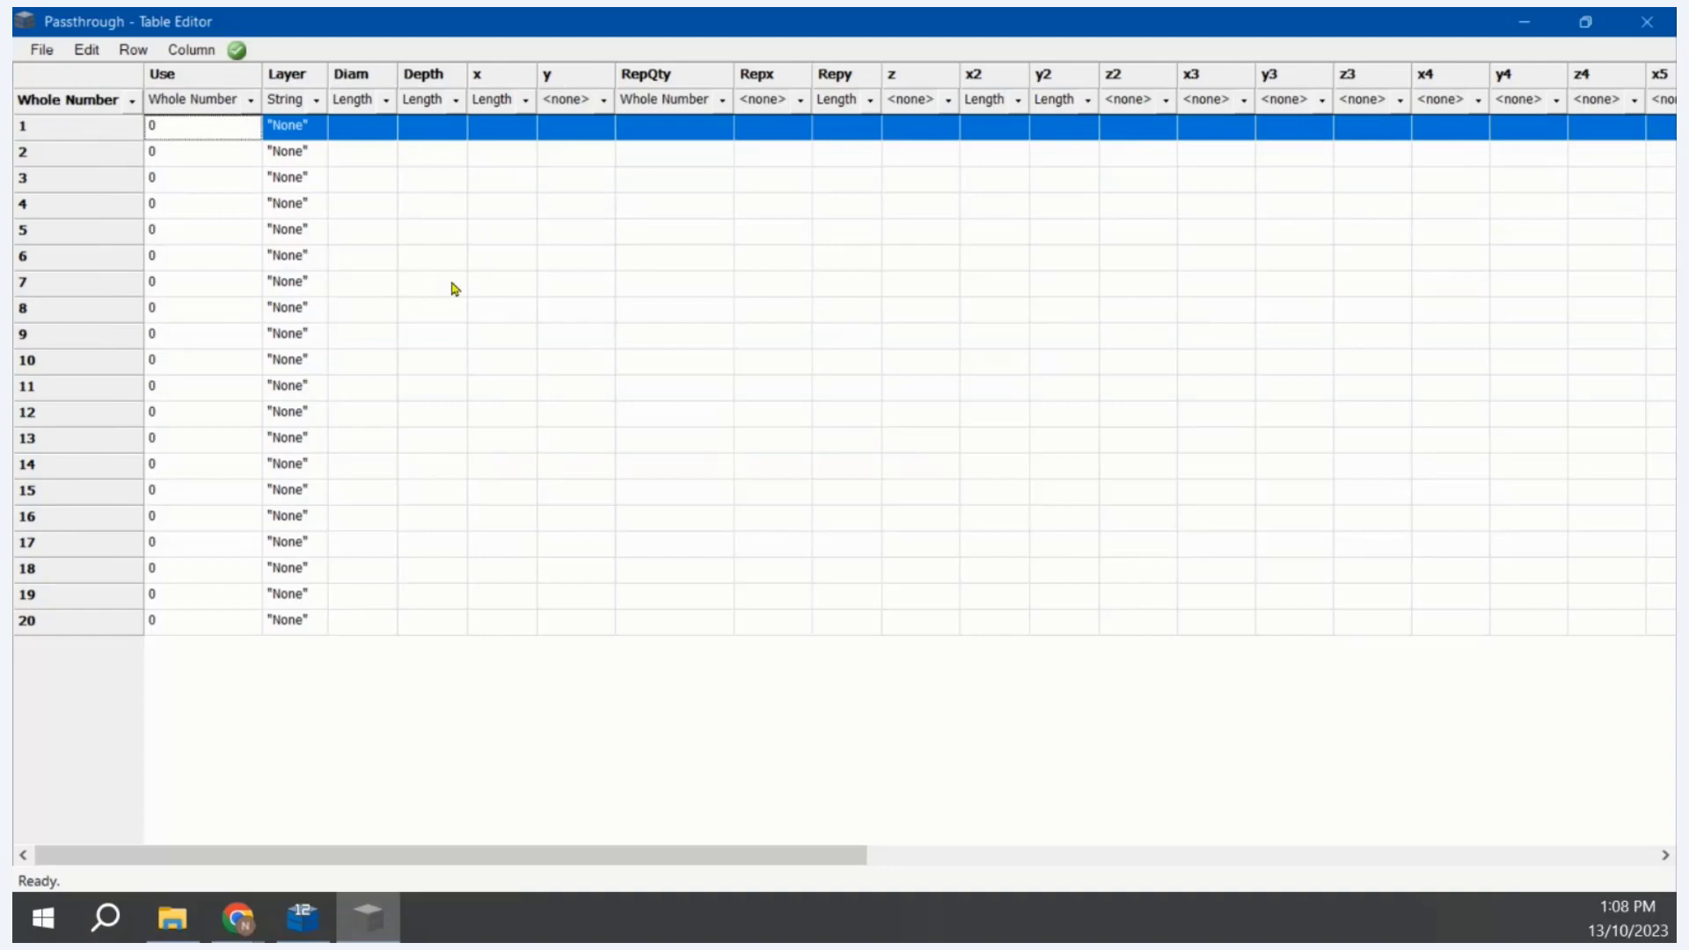
# Step: In row 1, set Use to 1, Layer to "Cutout" and Diam to 50mm
pyautogui.click(219, 126)
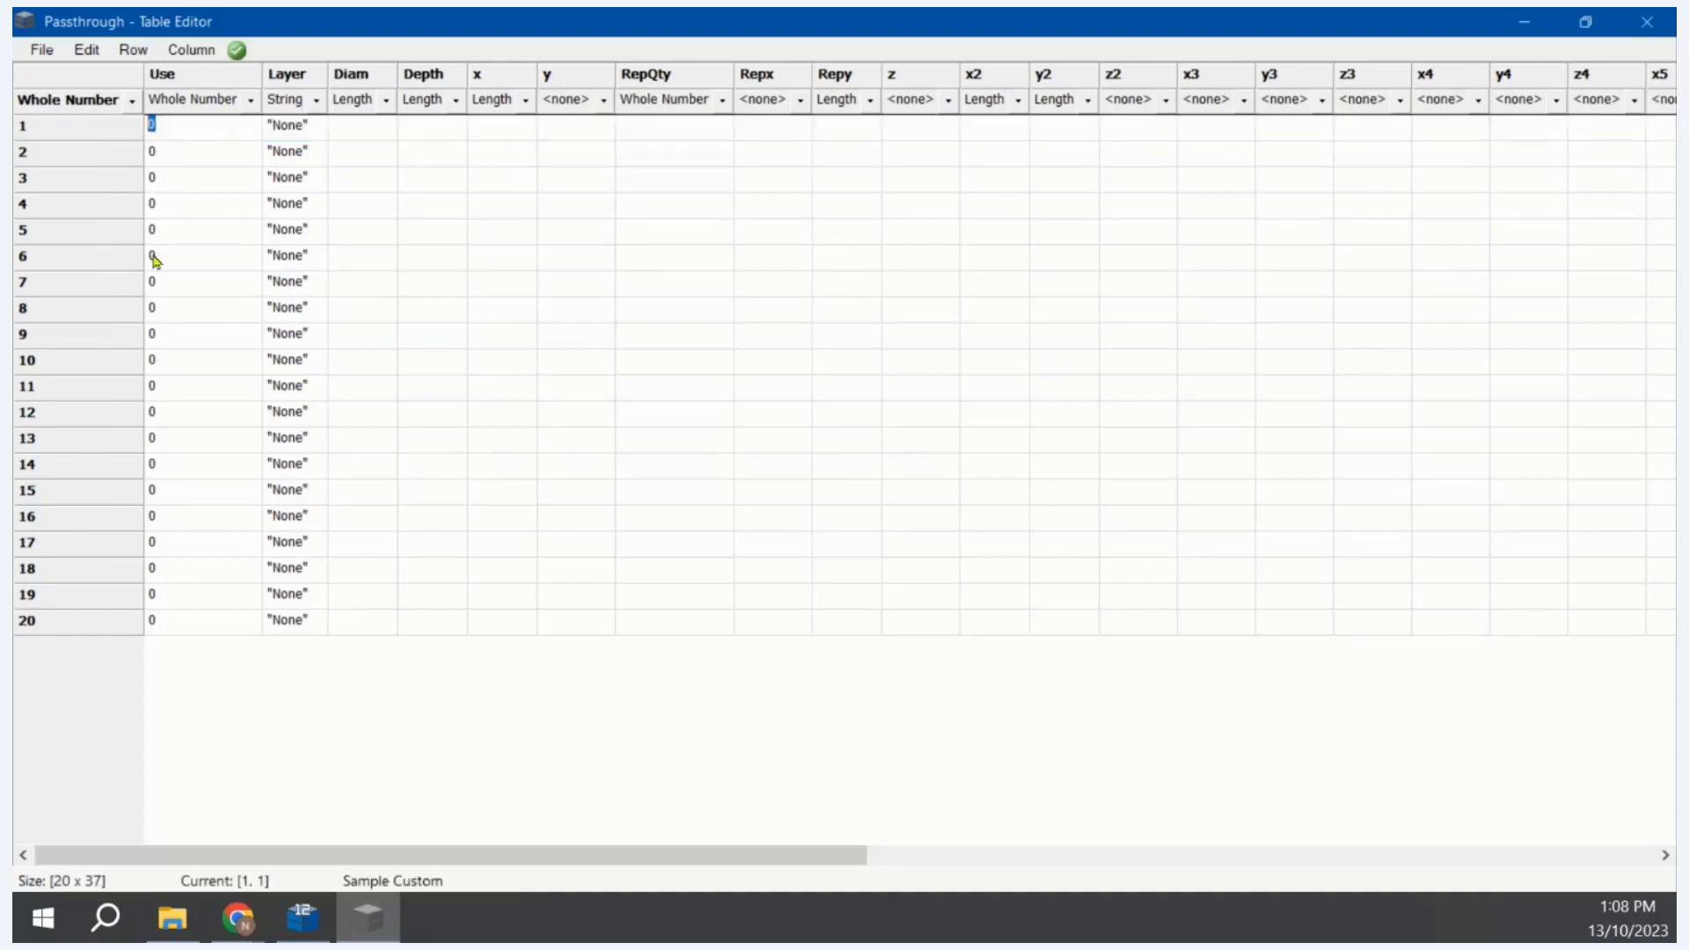
pyautogui.write('1')
pyautogui.press('Tab')
pyautogui.write('"Cutout"')
pyautogui.press('Tab')
pyautogui.write('50mm')
# Step: Try to enter Dim3 as row 1's Depth while the column is of type Length
pyautogui.press('Tab')
pyautogui.write('DMi')
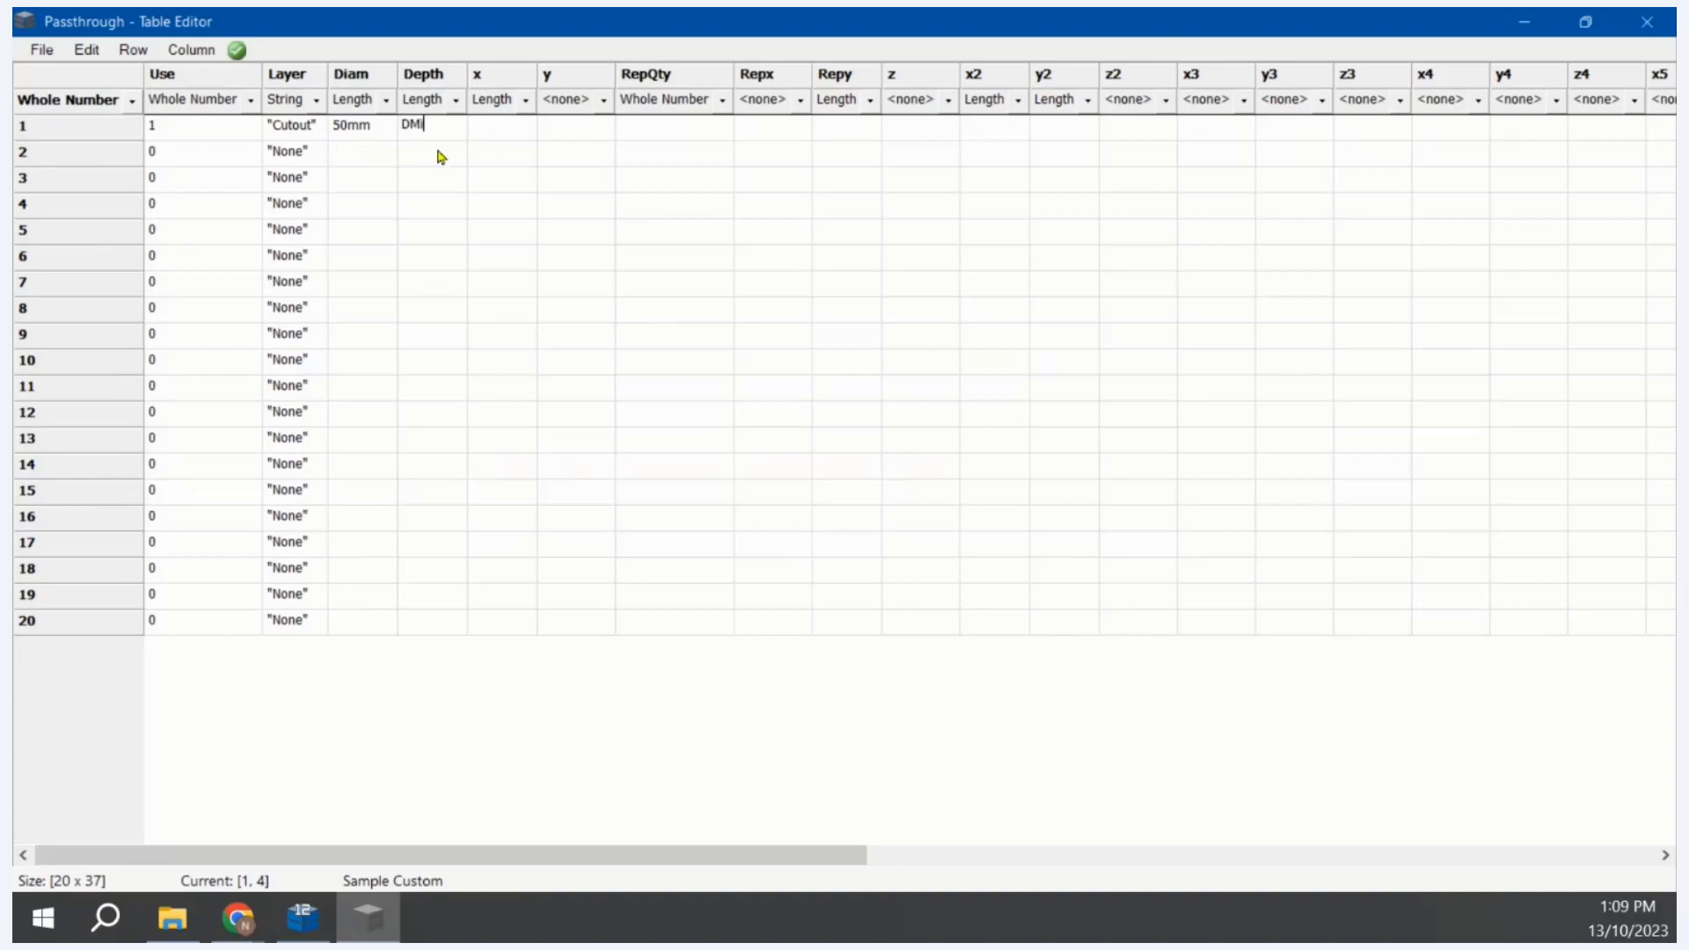
pyautogui.press('BackSpace')
pyautogui.press('BackSpace')
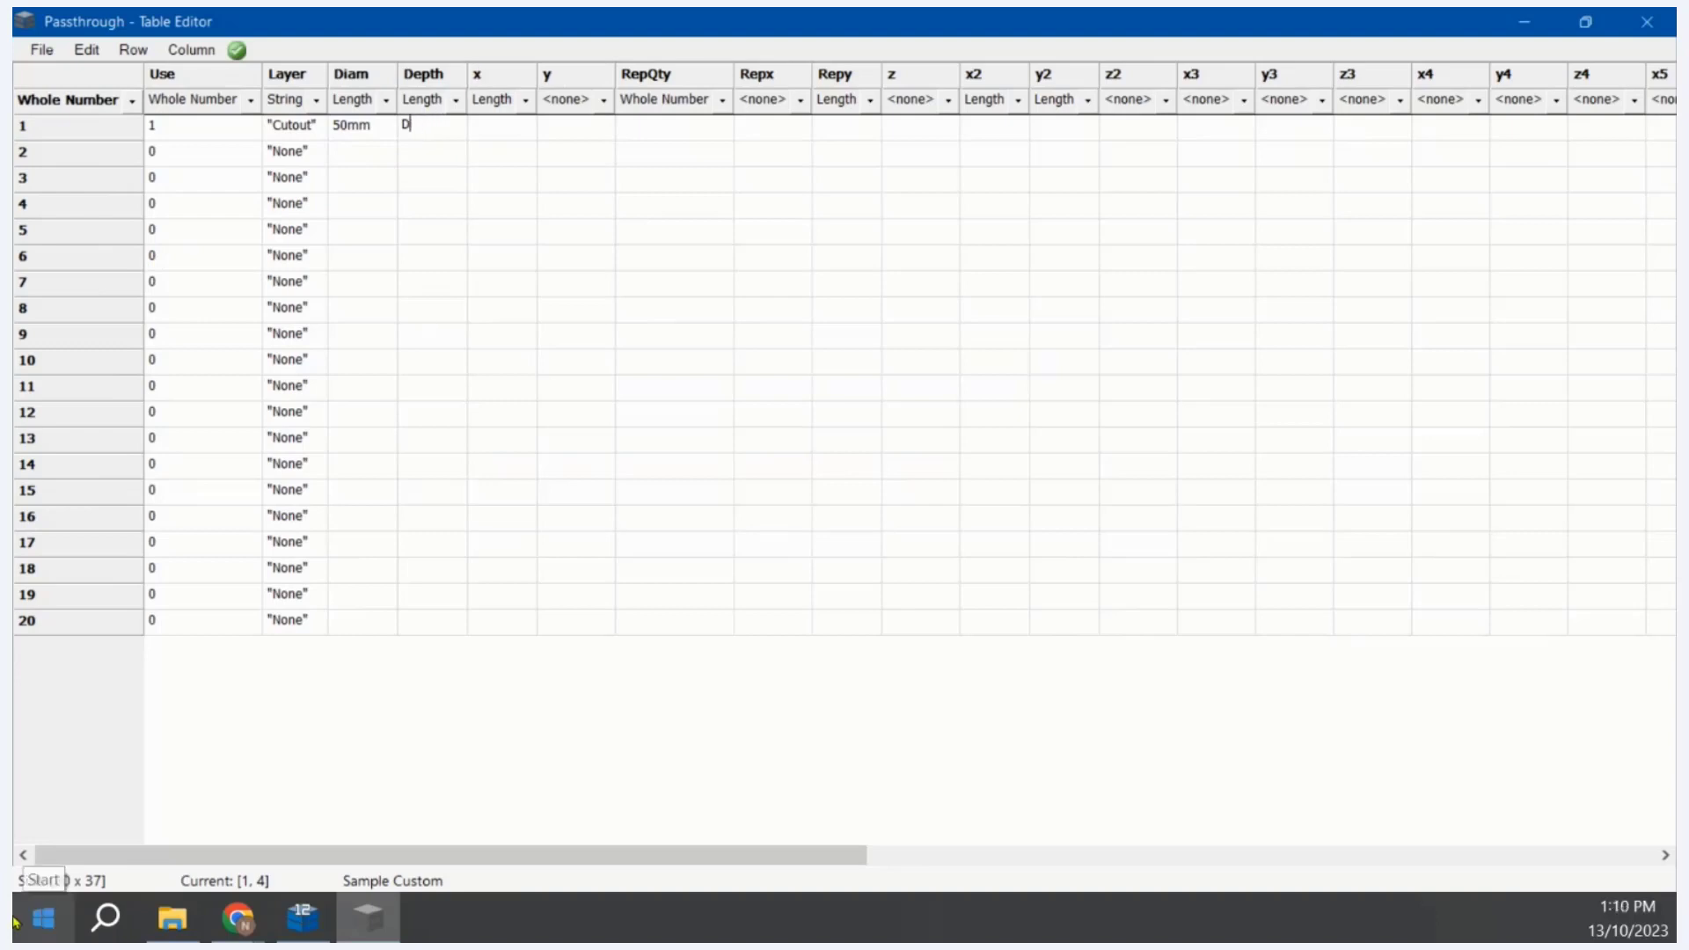
pyautogui.write('im3')
pyautogui.press('Tab')
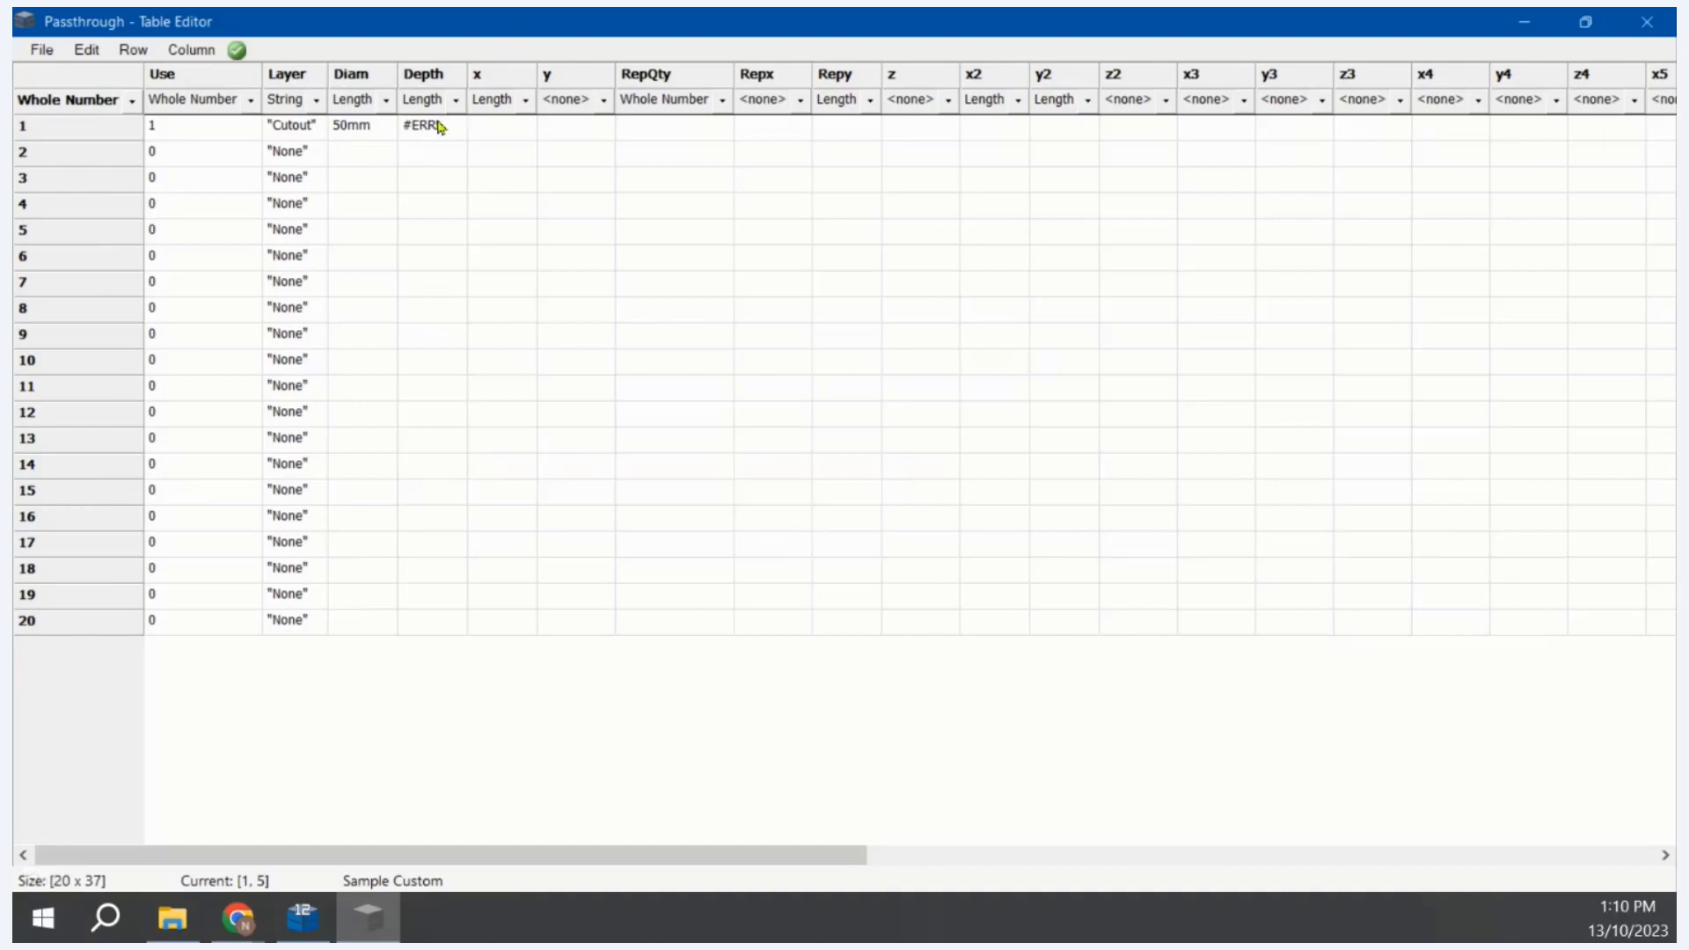
# Step: Change the Depth column's type to String and set row 1's Depth to Dim3
pyautogui.click(457, 102)
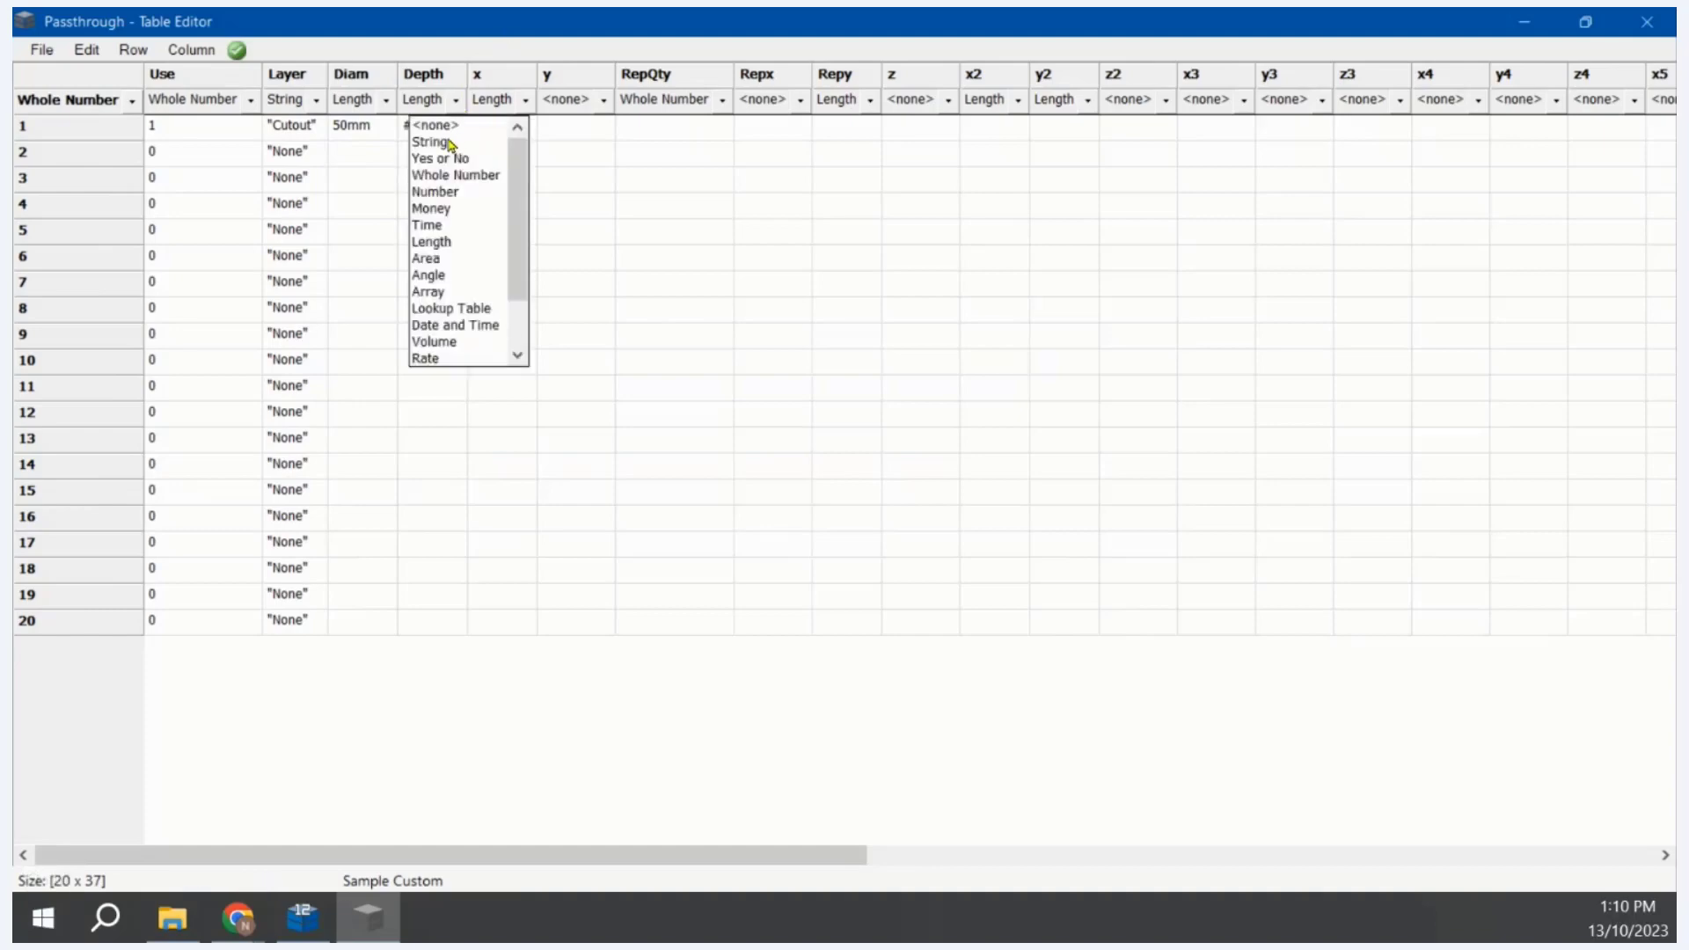
pyautogui.click(449, 143)
pyautogui.click(451, 129)
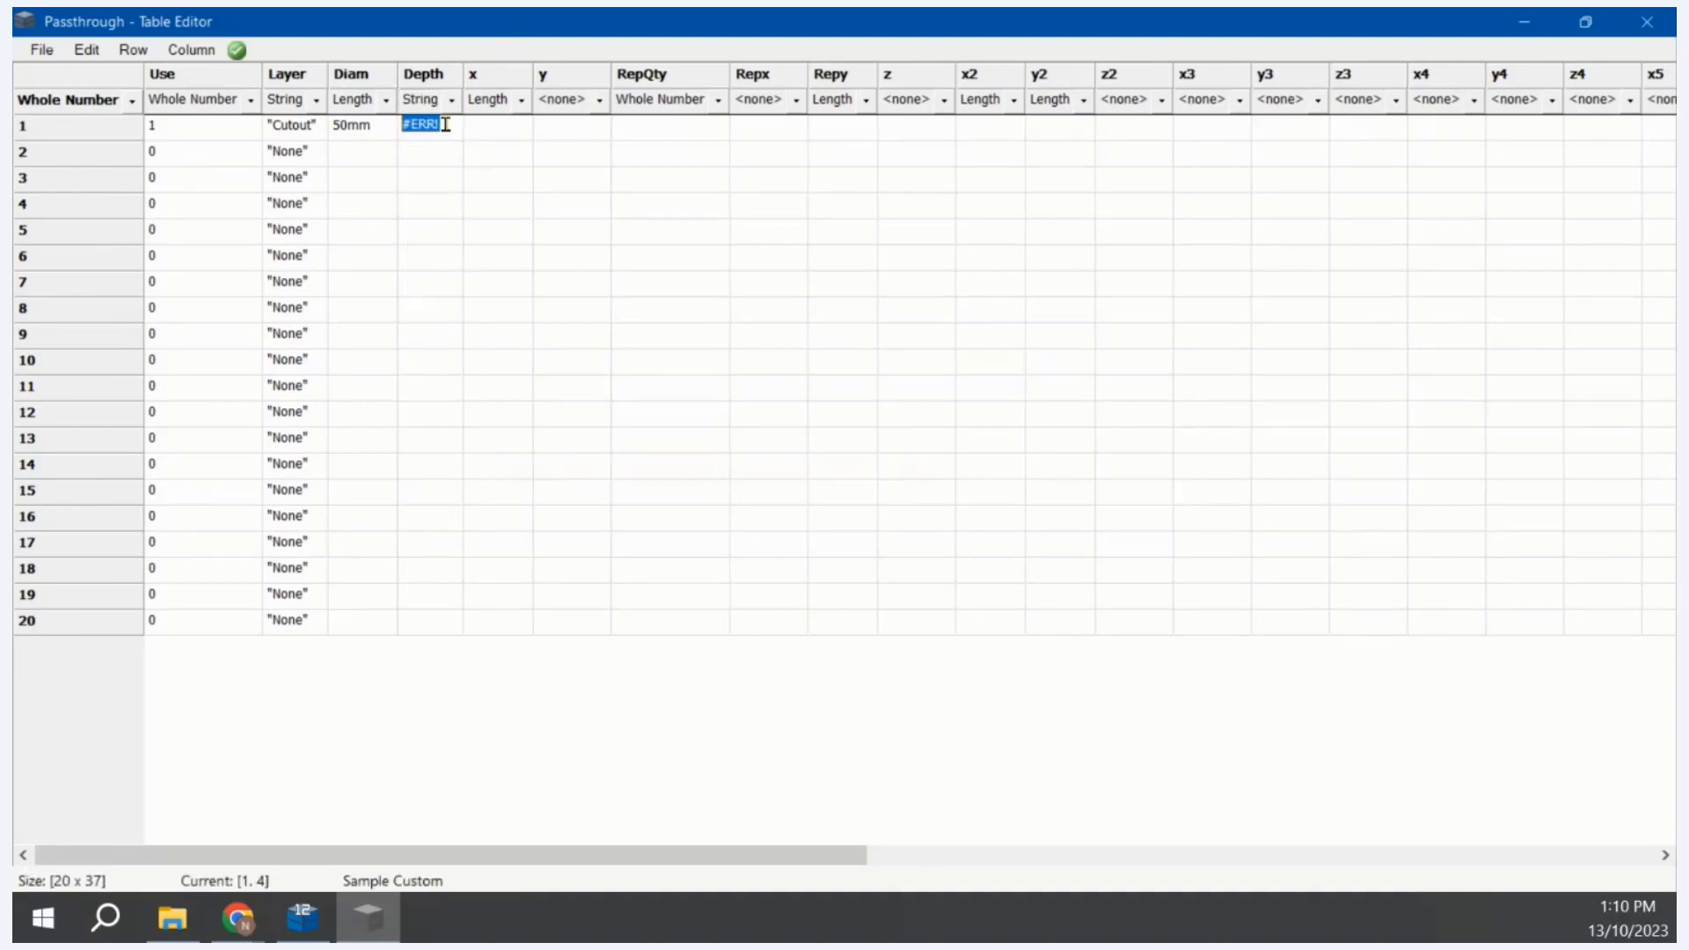
pyautogui.write('Dim3')
# Step: Switch to CabMaster Designer to check the variable and axis reference on the Dimensions page, returning to row 1's x cell in the Passthrough table
pyautogui.click(303, 918)
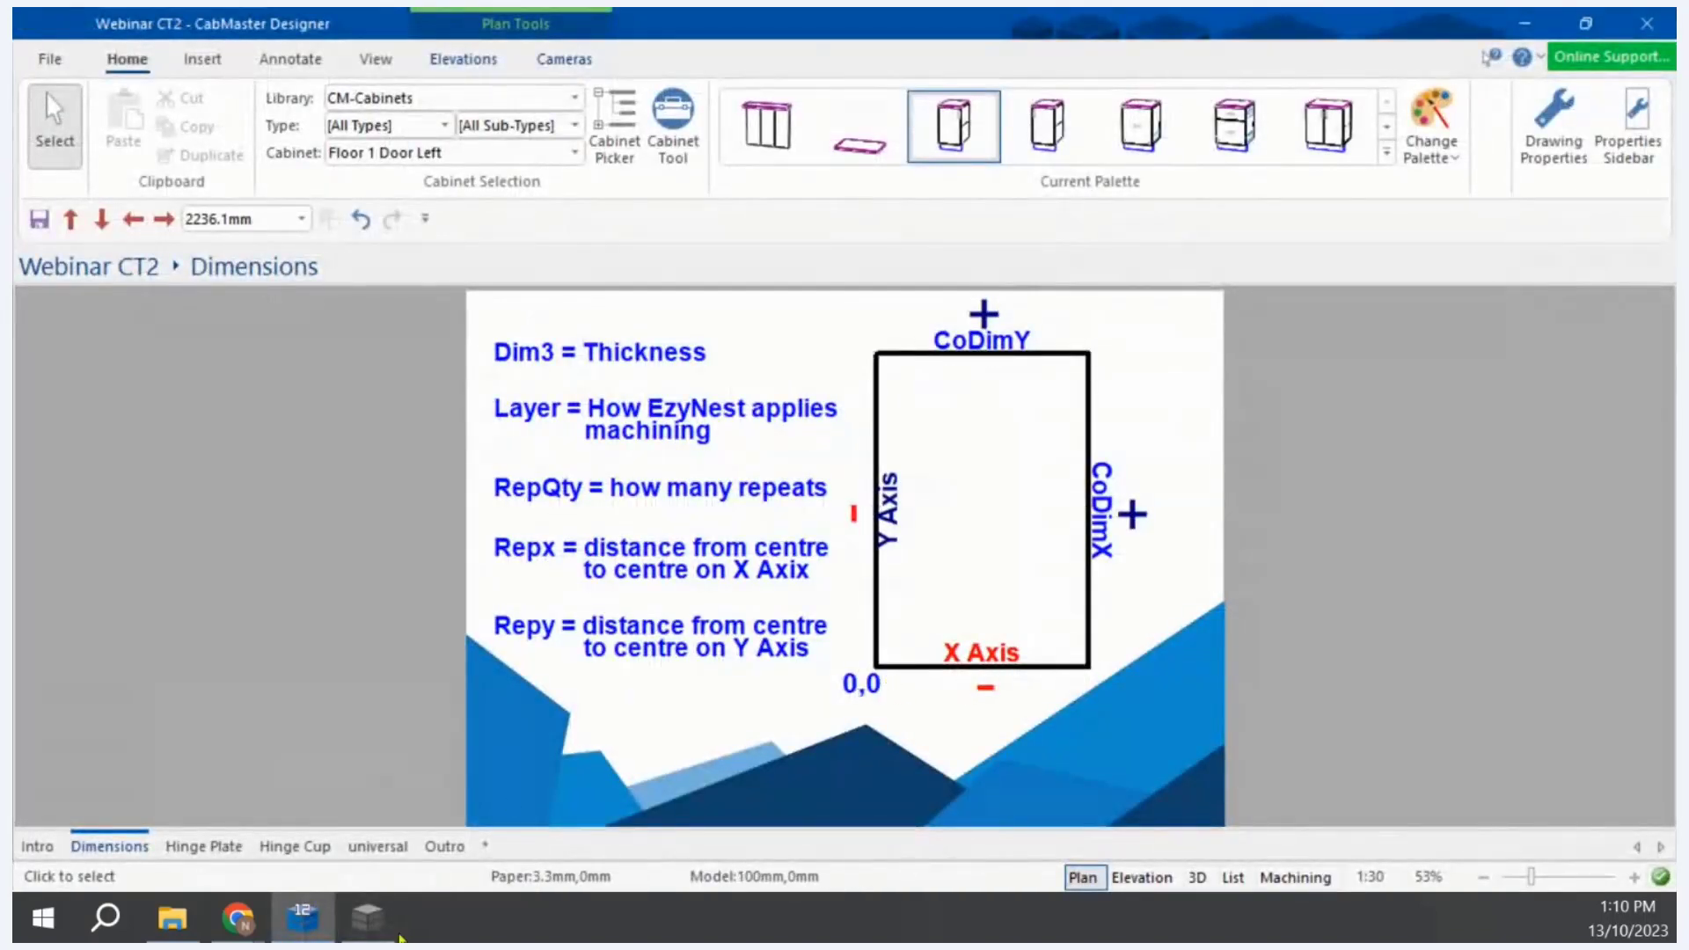
pyautogui.click(368, 918)
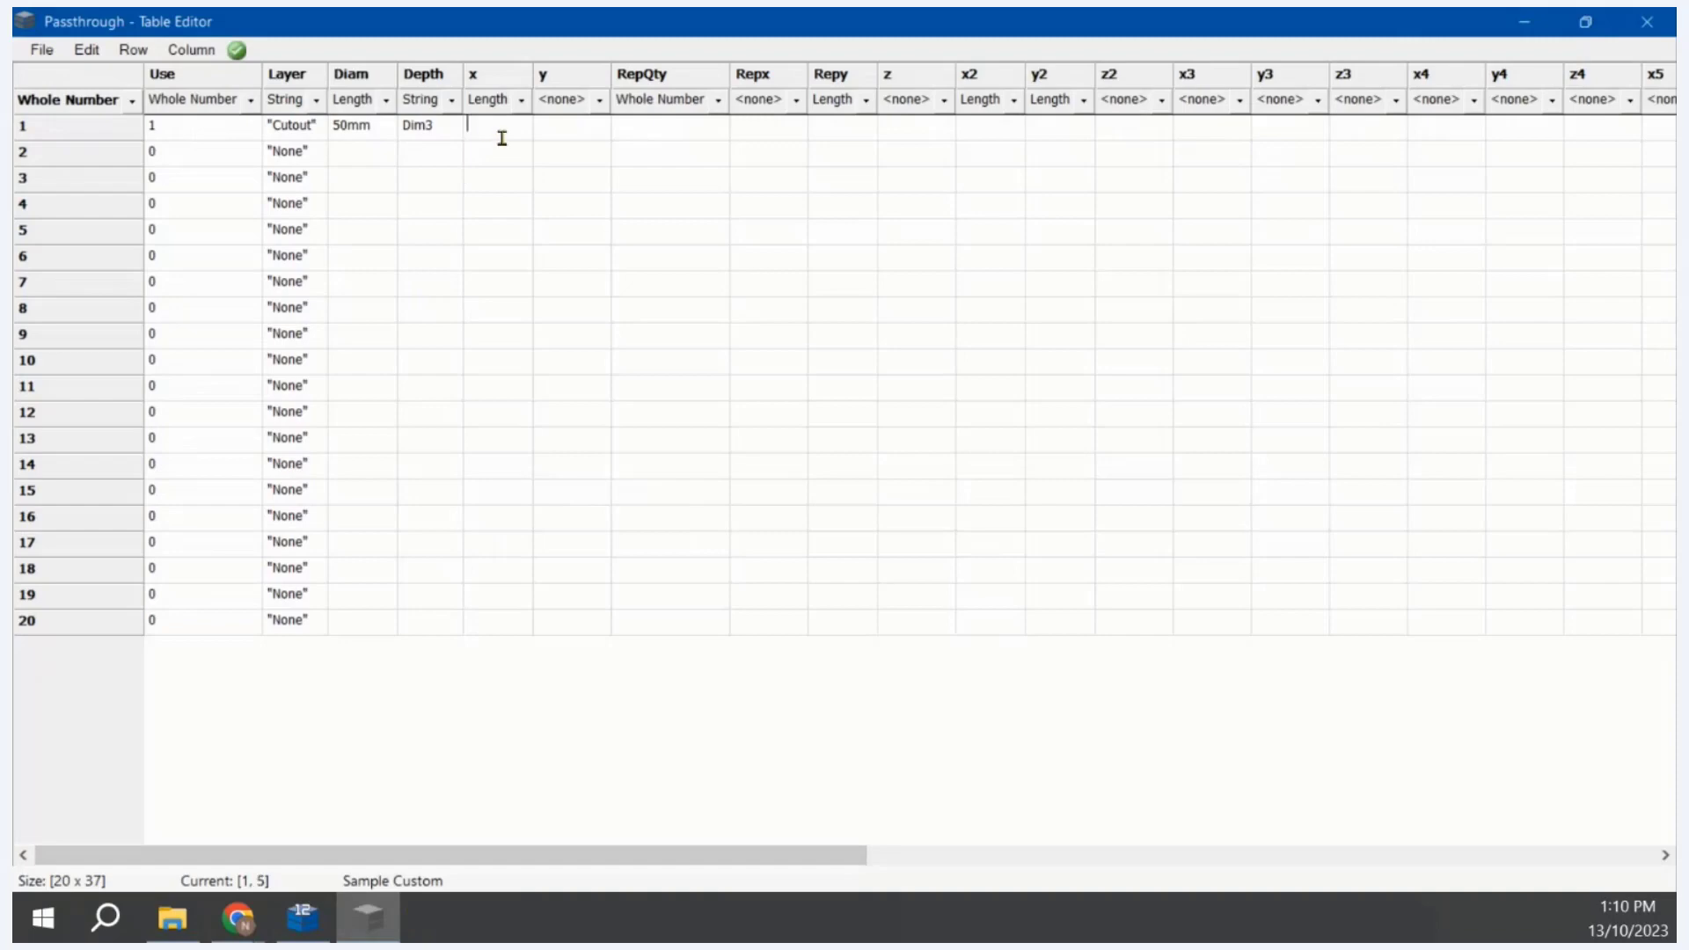
pyautogui.click(527, 120)
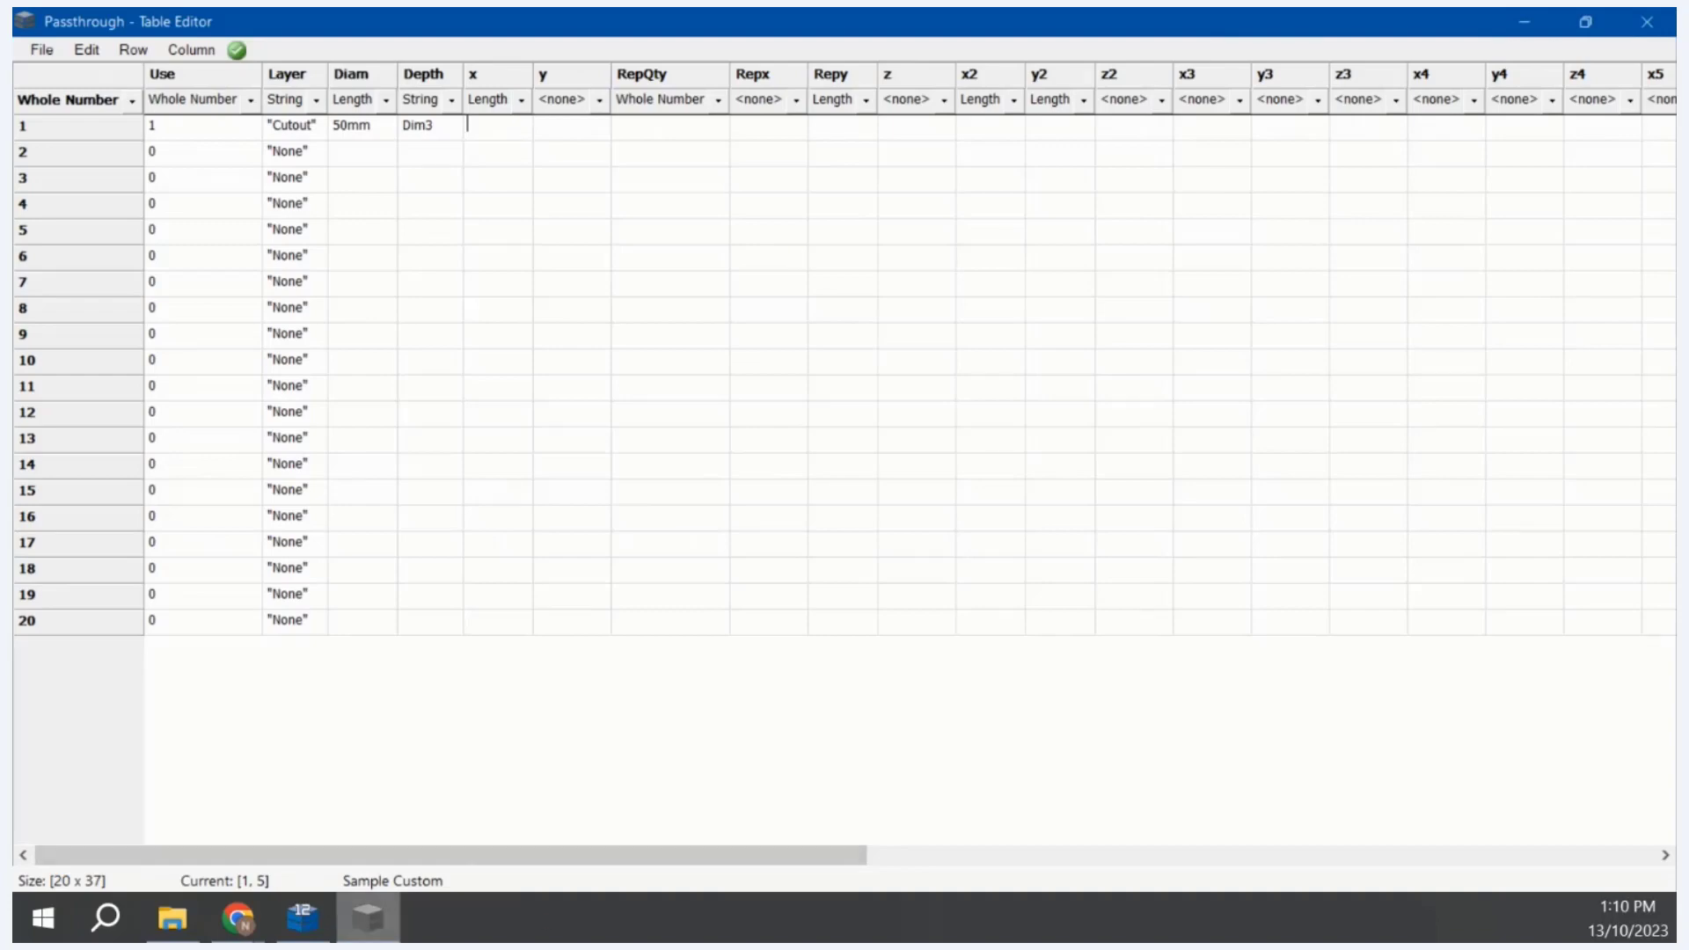
pyautogui.click(302, 918)
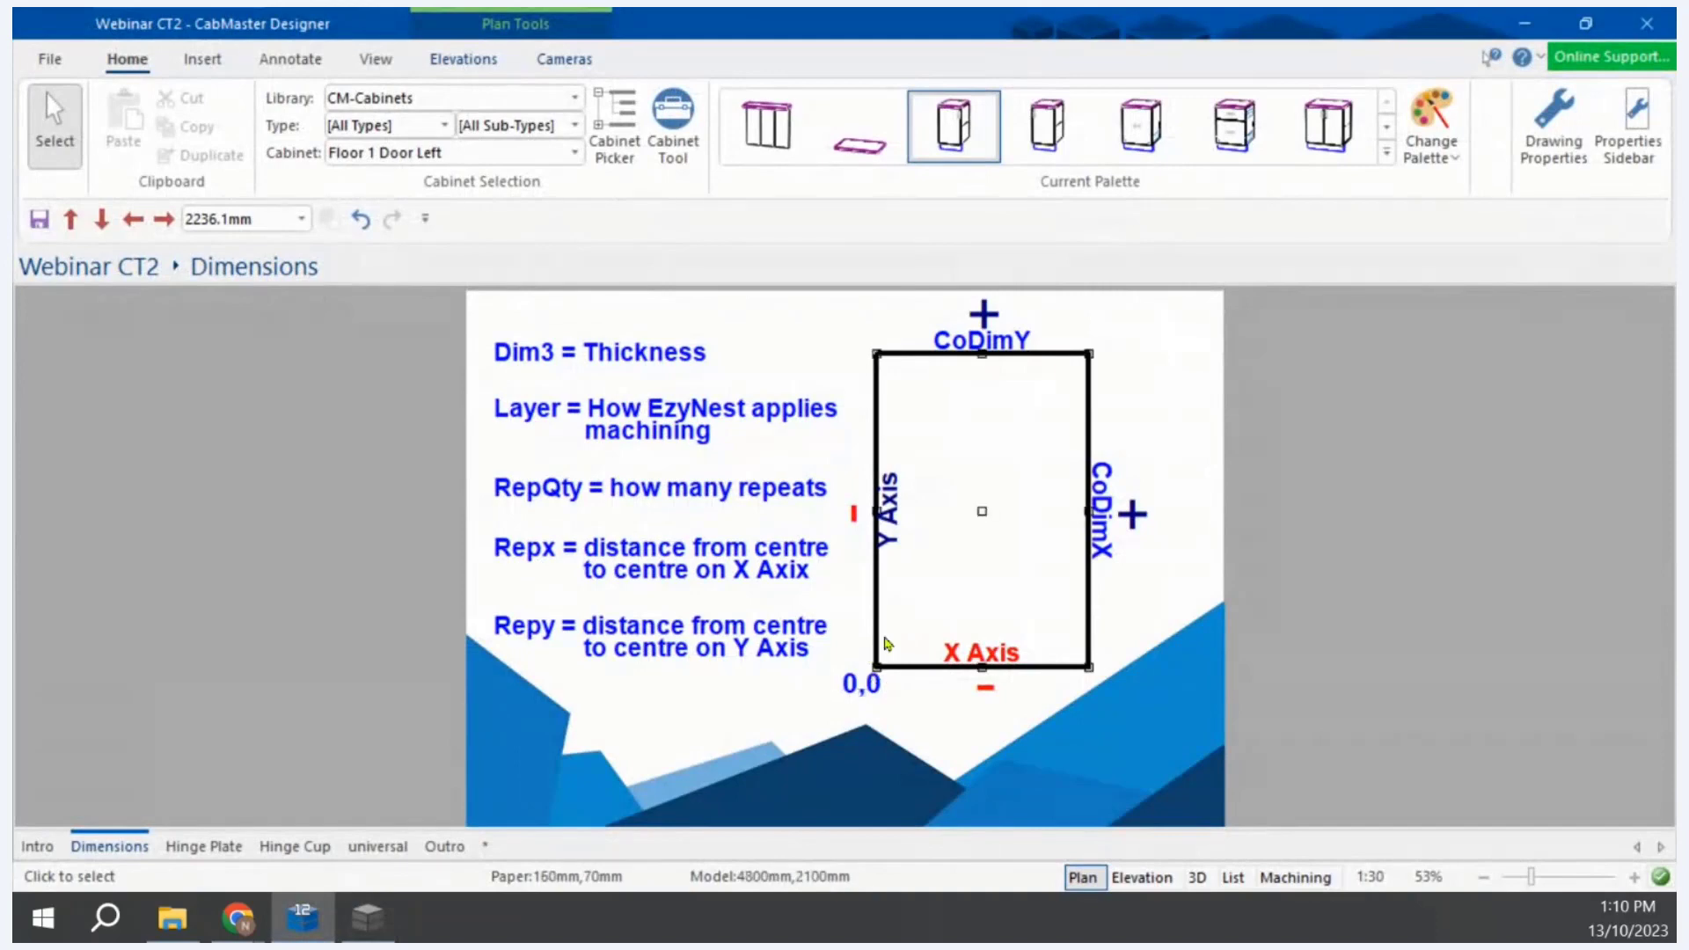
pyautogui.click(368, 918)
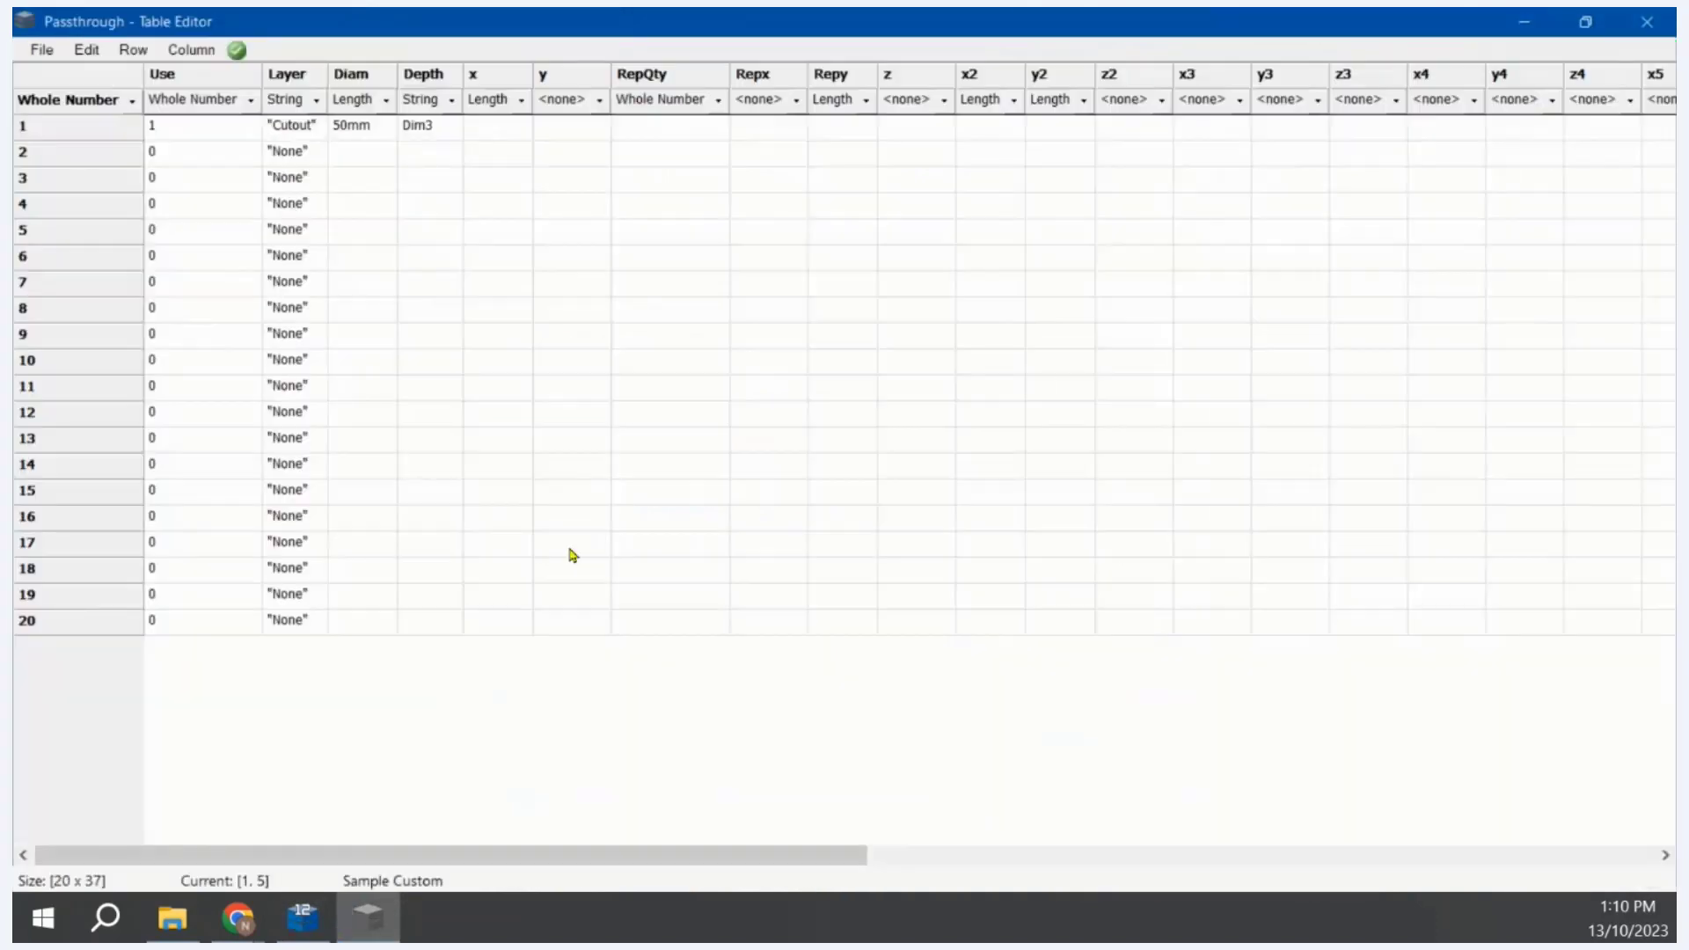
# Step: In row 1 of the Passthrough table, set x to 25mm, y to 25mm and RepQty to 1
pyautogui.click(513, 133)
pyautogui.click(472, 126)
pyautogui.write('25mm')
pyautogui.press('Tab')
pyautogui.write('25mm')
pyautogui.press('Tab')
pyautogui.write('1')
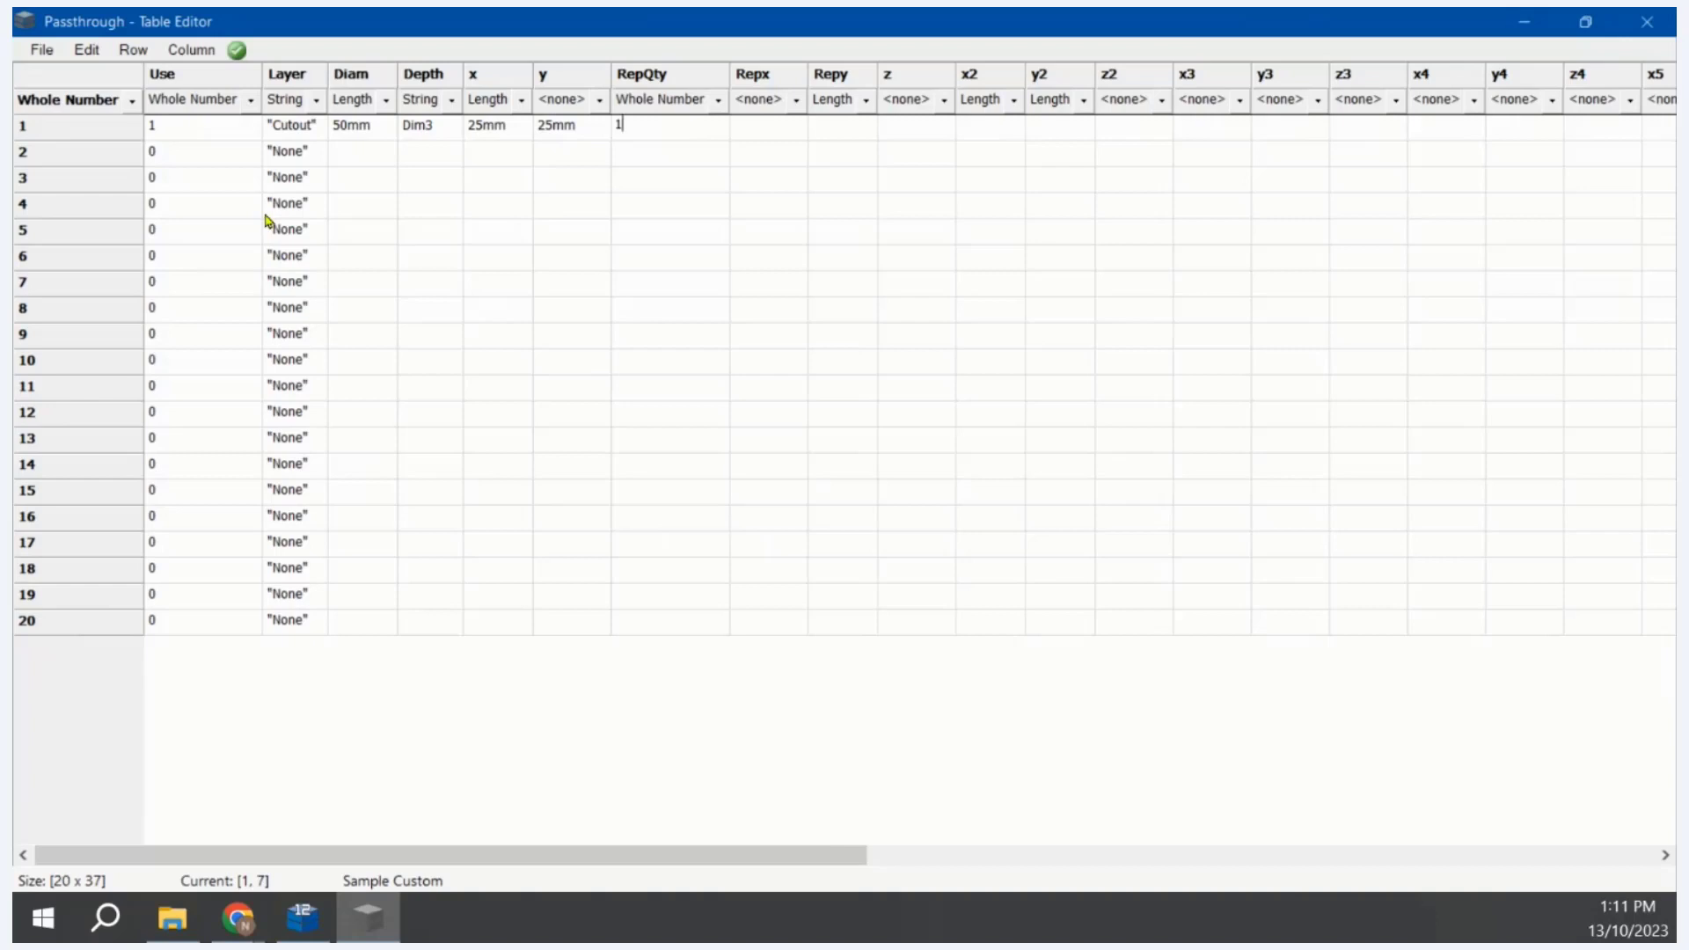
# Step: Set row 1's z to 1, then save and close the Passthrough table
pyautogui.press('Tab')
pyautogui.press('Tab')
pyautogui.press('Tab')
pyautogui.write('1')
pyautogui.click(43, 50)
pyautogui.click(78, 127)
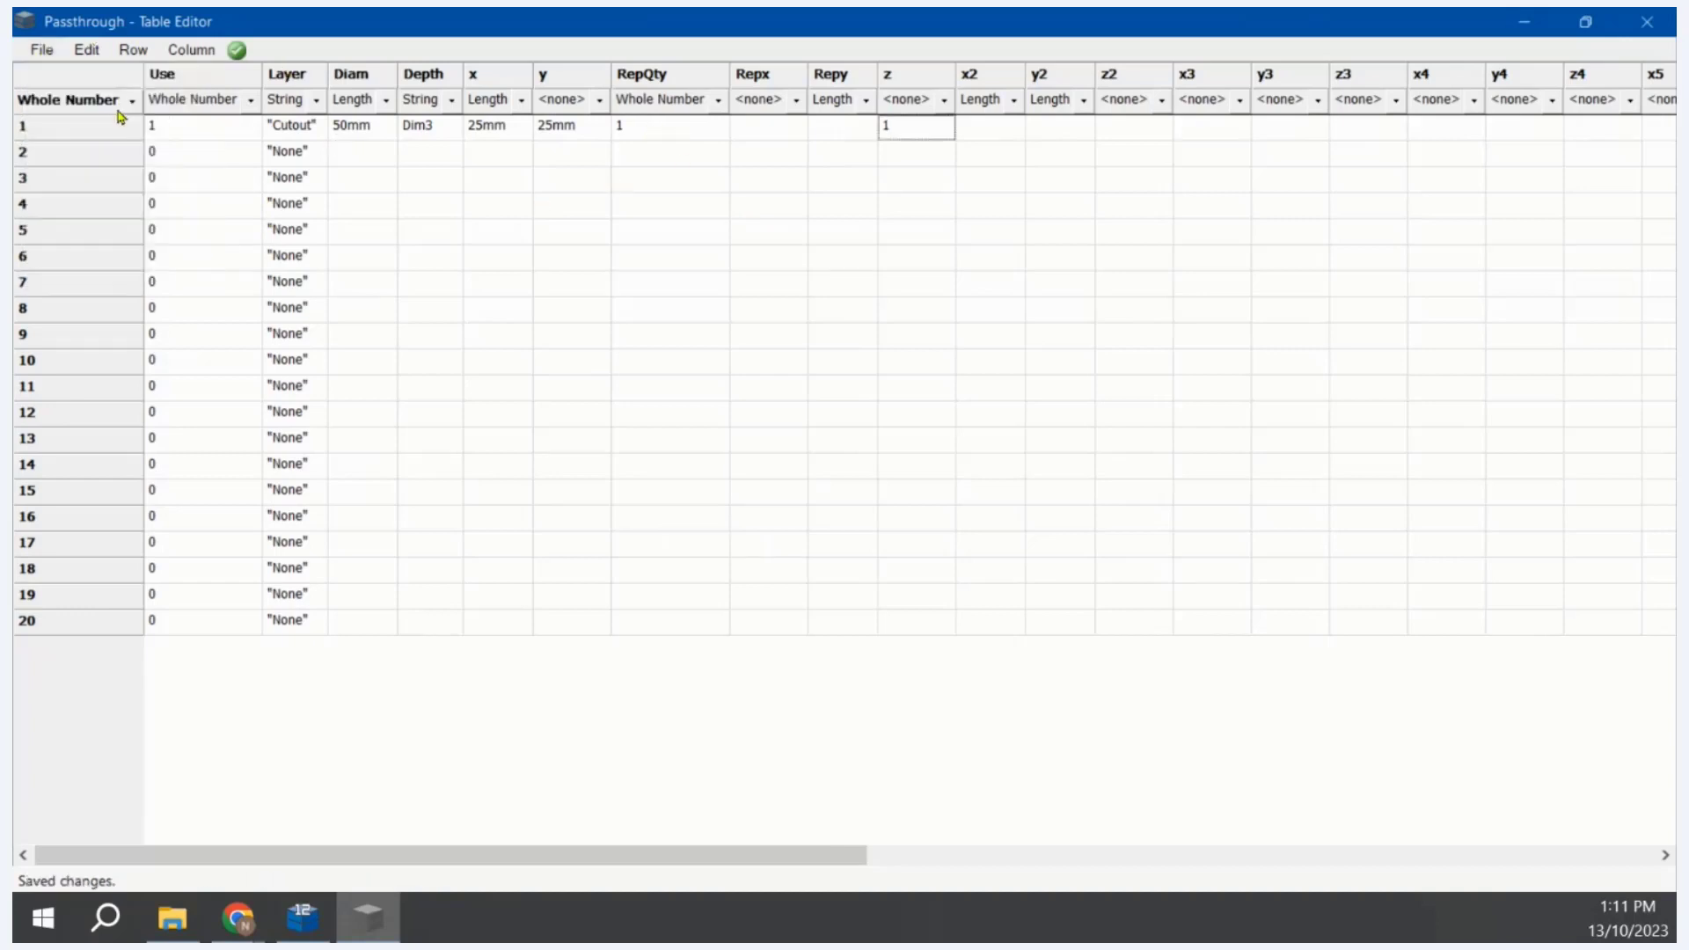
pyautogui.click(1631, 26)
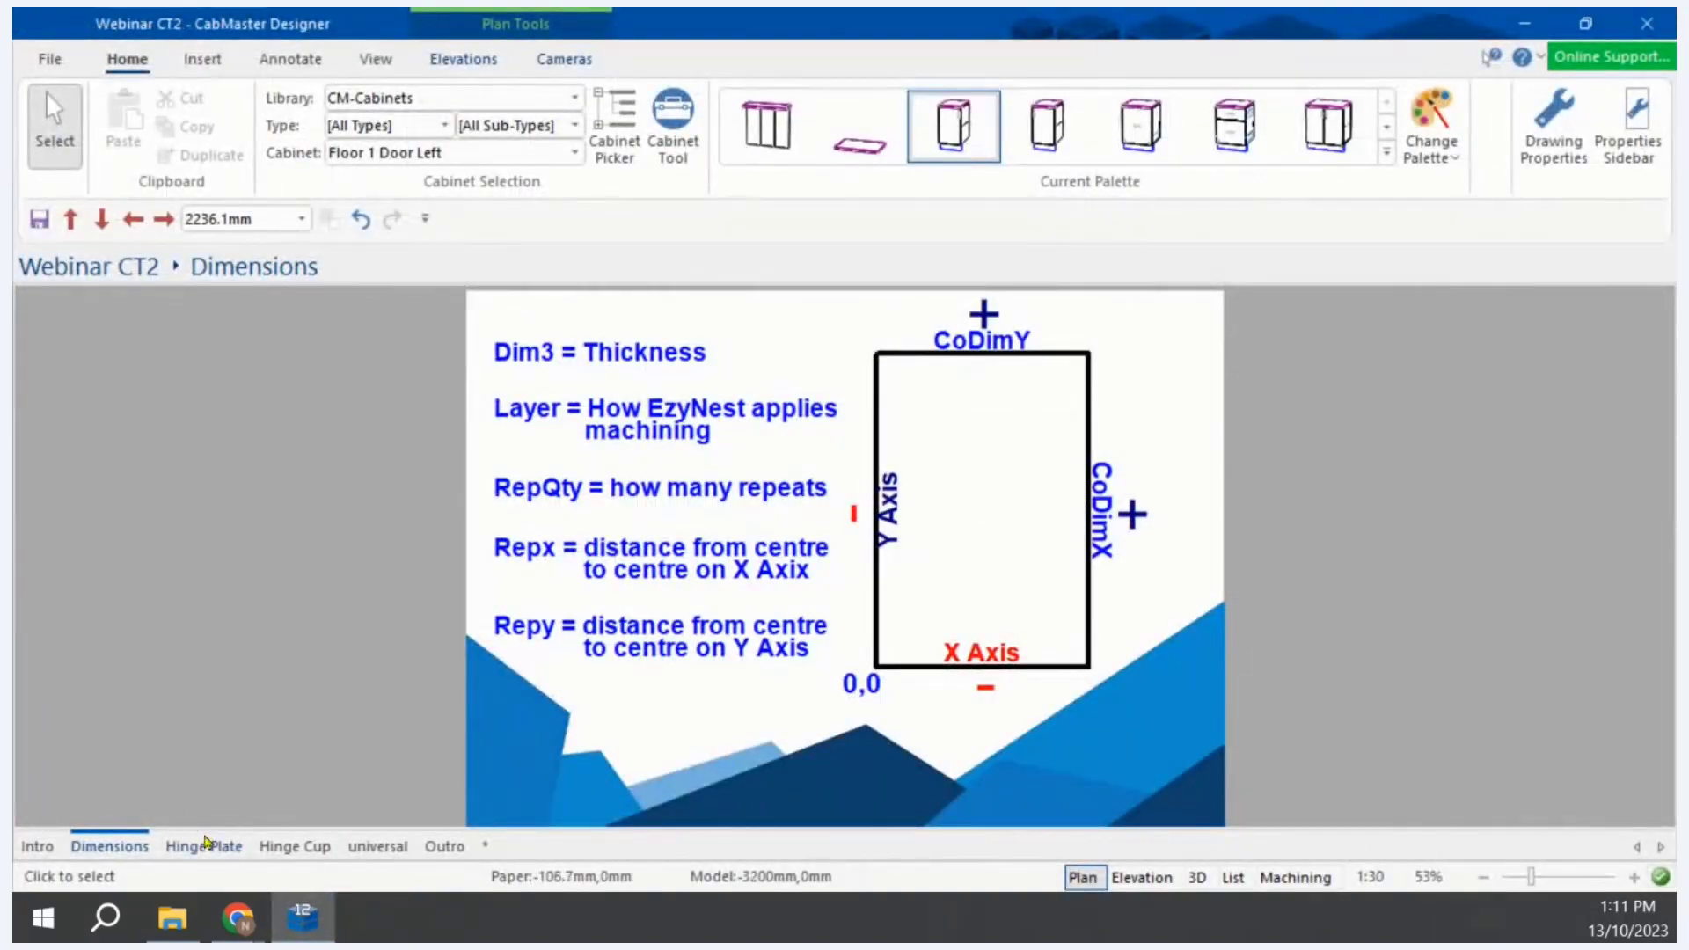
# Step: Open the Floor 1 Door Left cabinet on the Hinge Plate page and bring up its custom boring and routing for End Left
pyautogui.click(202, 845)
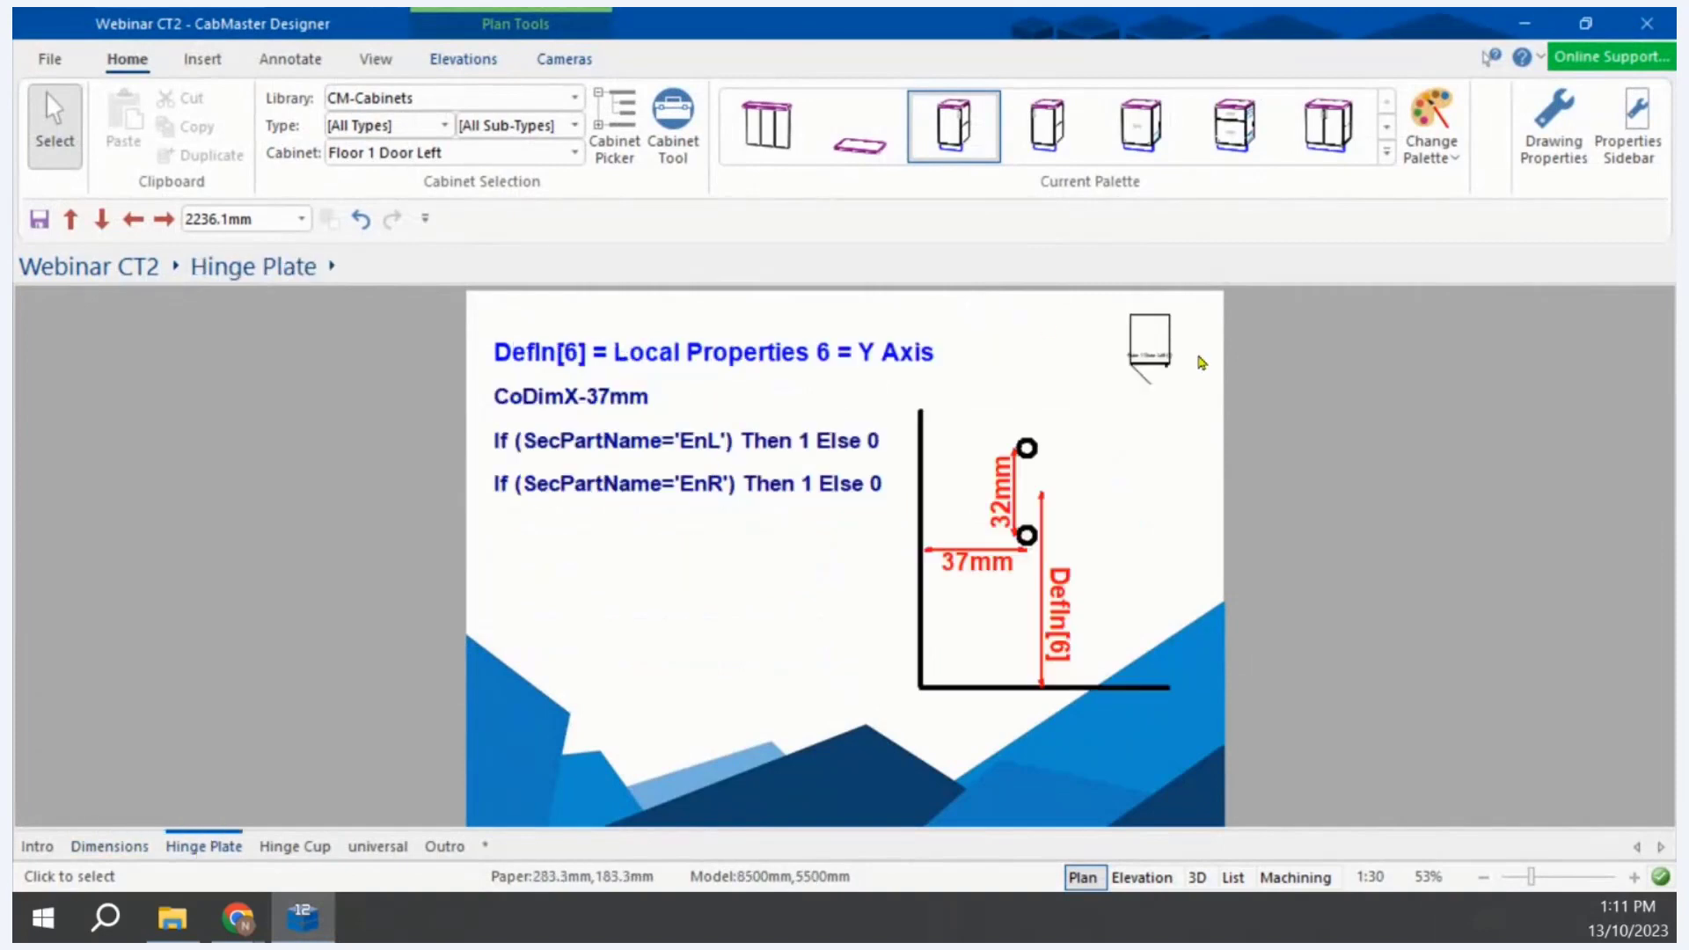
pyautogui.click(1159, 339)
pyautogui.doubleClick(1159, 339)
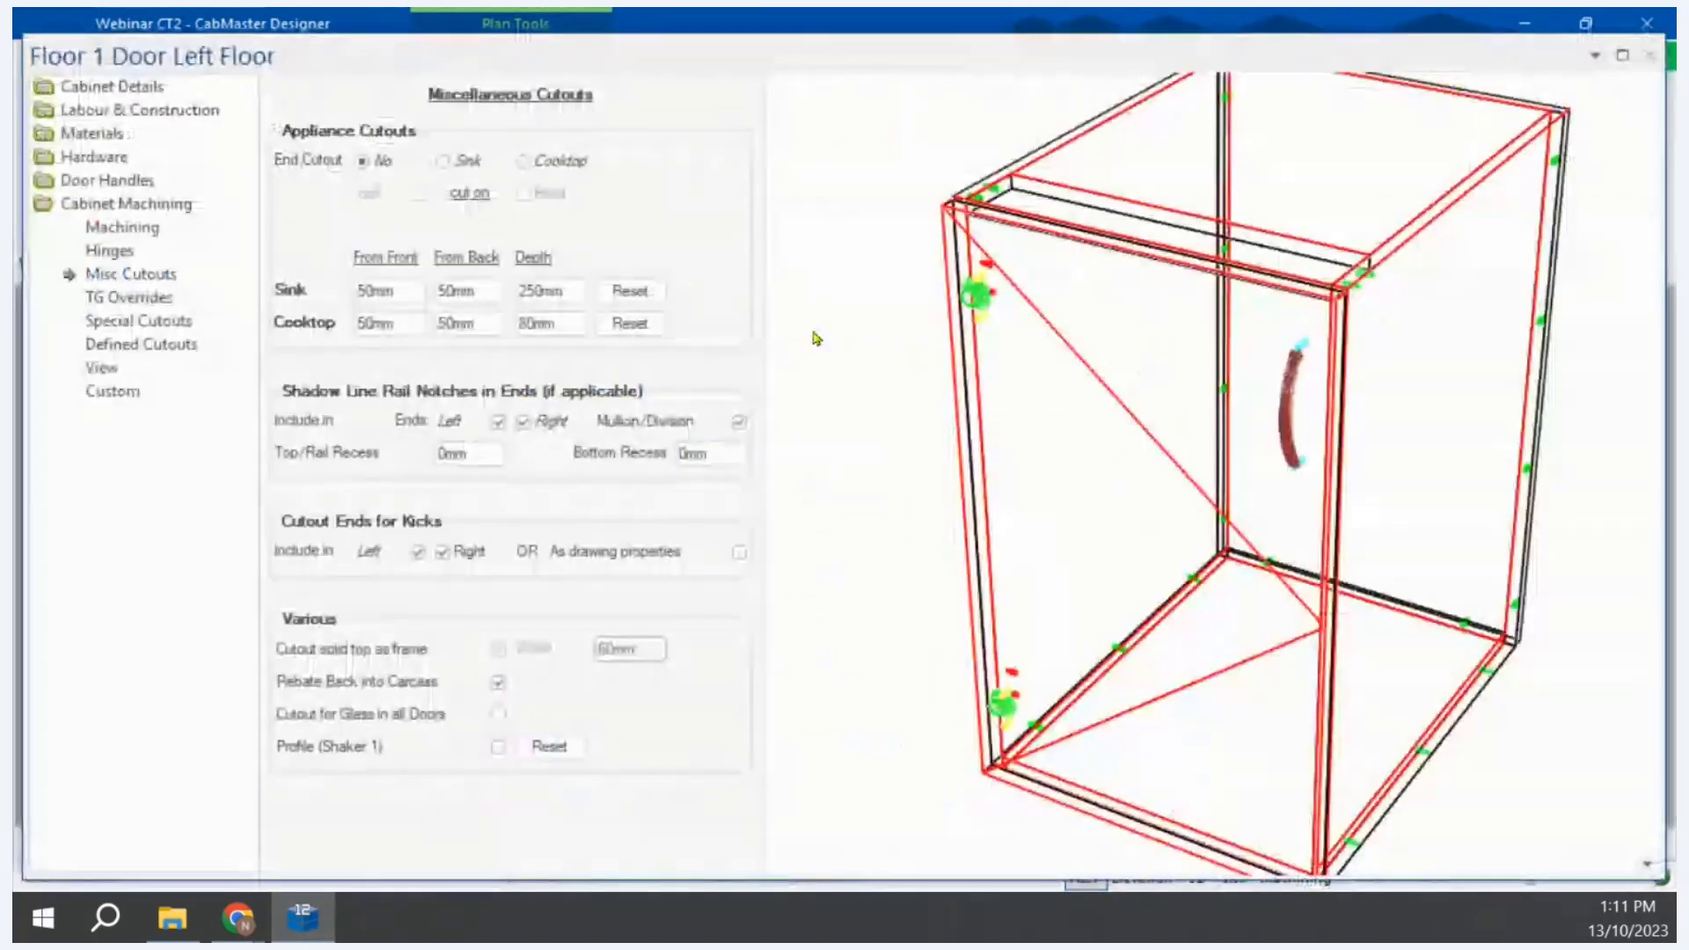
pyautogui.click(111, 395)
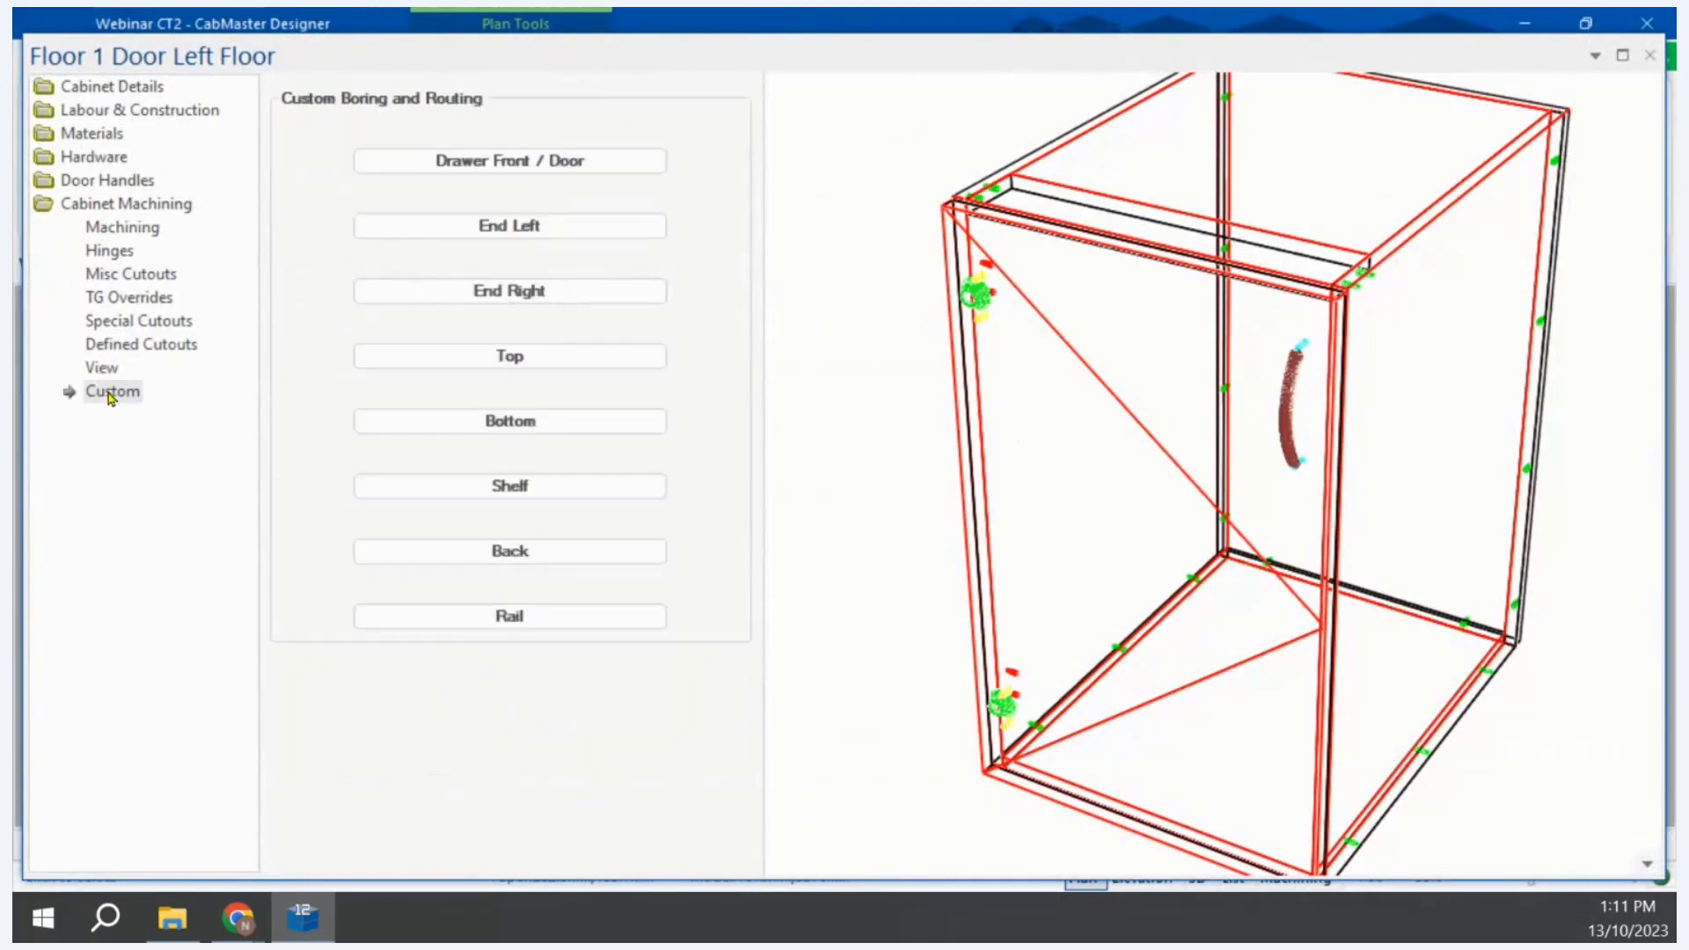
pyautogui.click(476, 236)
pyautogui.moveTo(1037, 141); pyautogui.dragTo(516, 138)
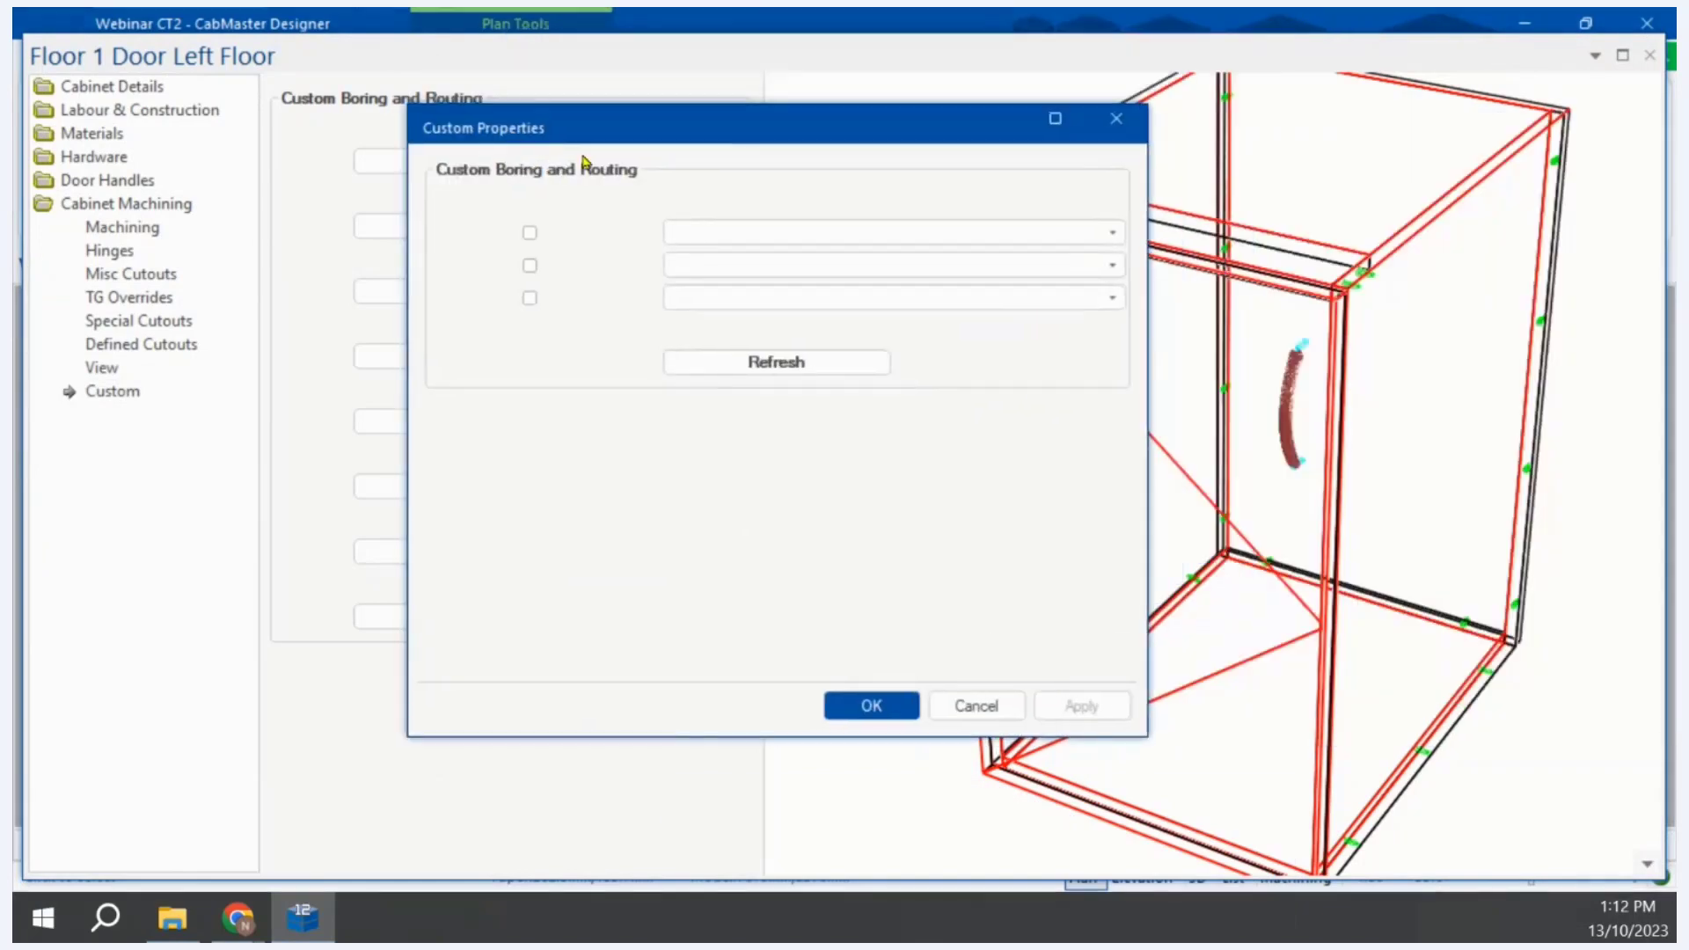
# Step: Assign the Passthrough table to the first custom machining slot of End Left, enable it and confirm
pyautogui.click(739, 233)
pyautogui.scroll(-8, 750, 294)
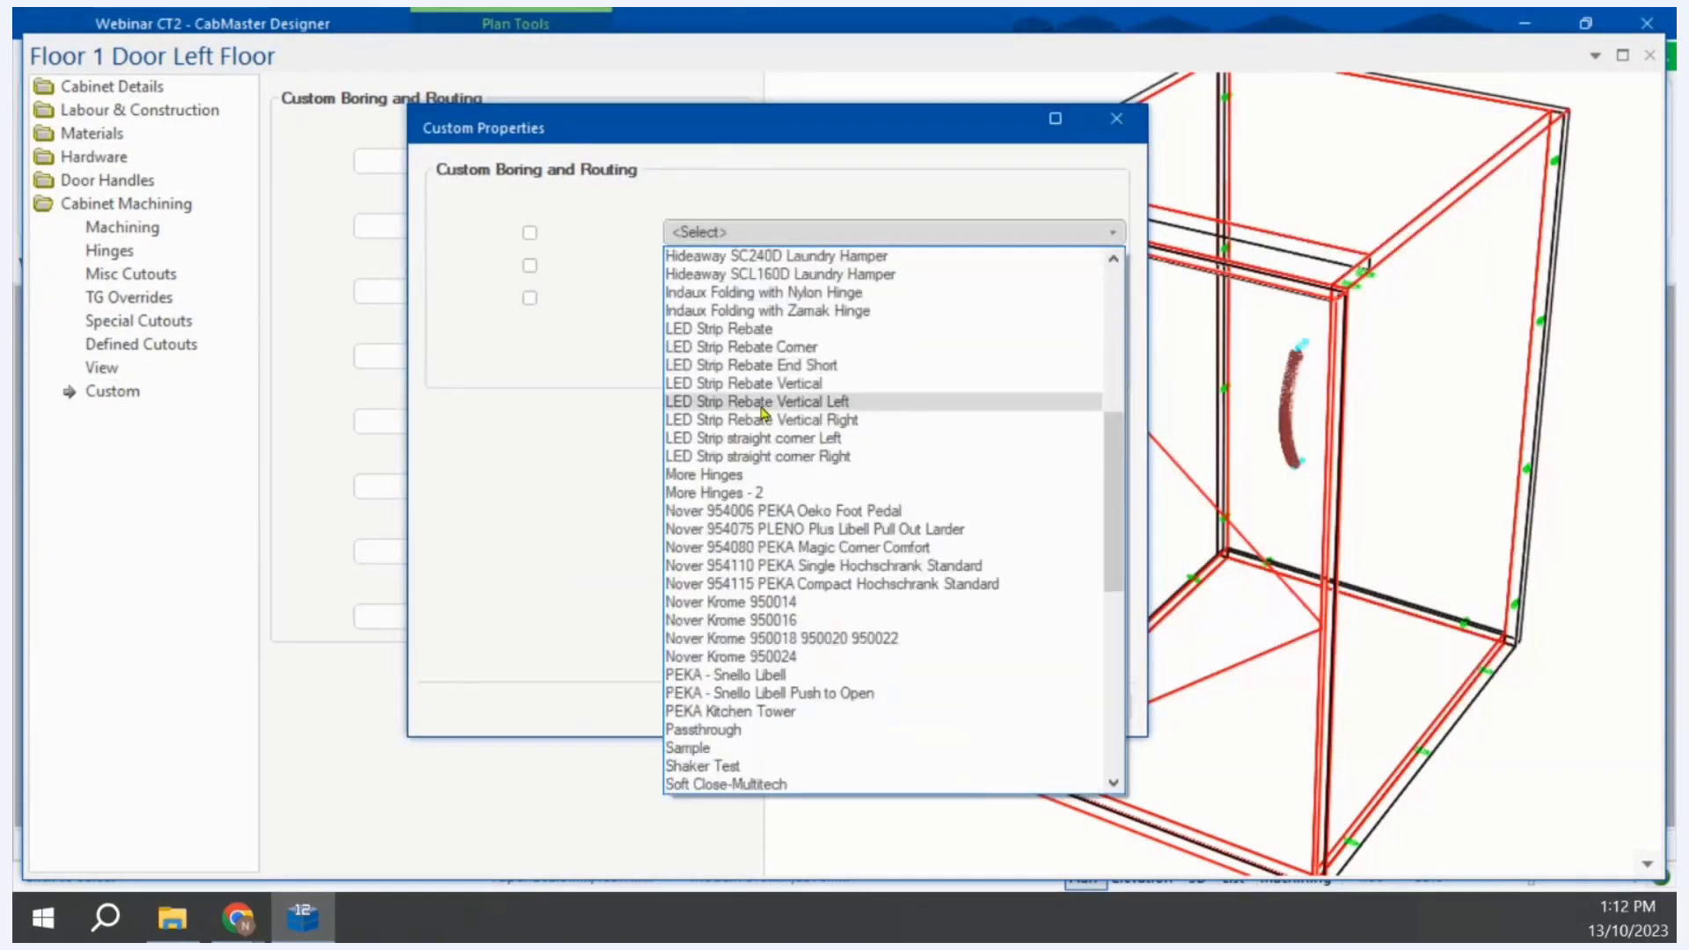
pyautogui.click(744, 730)
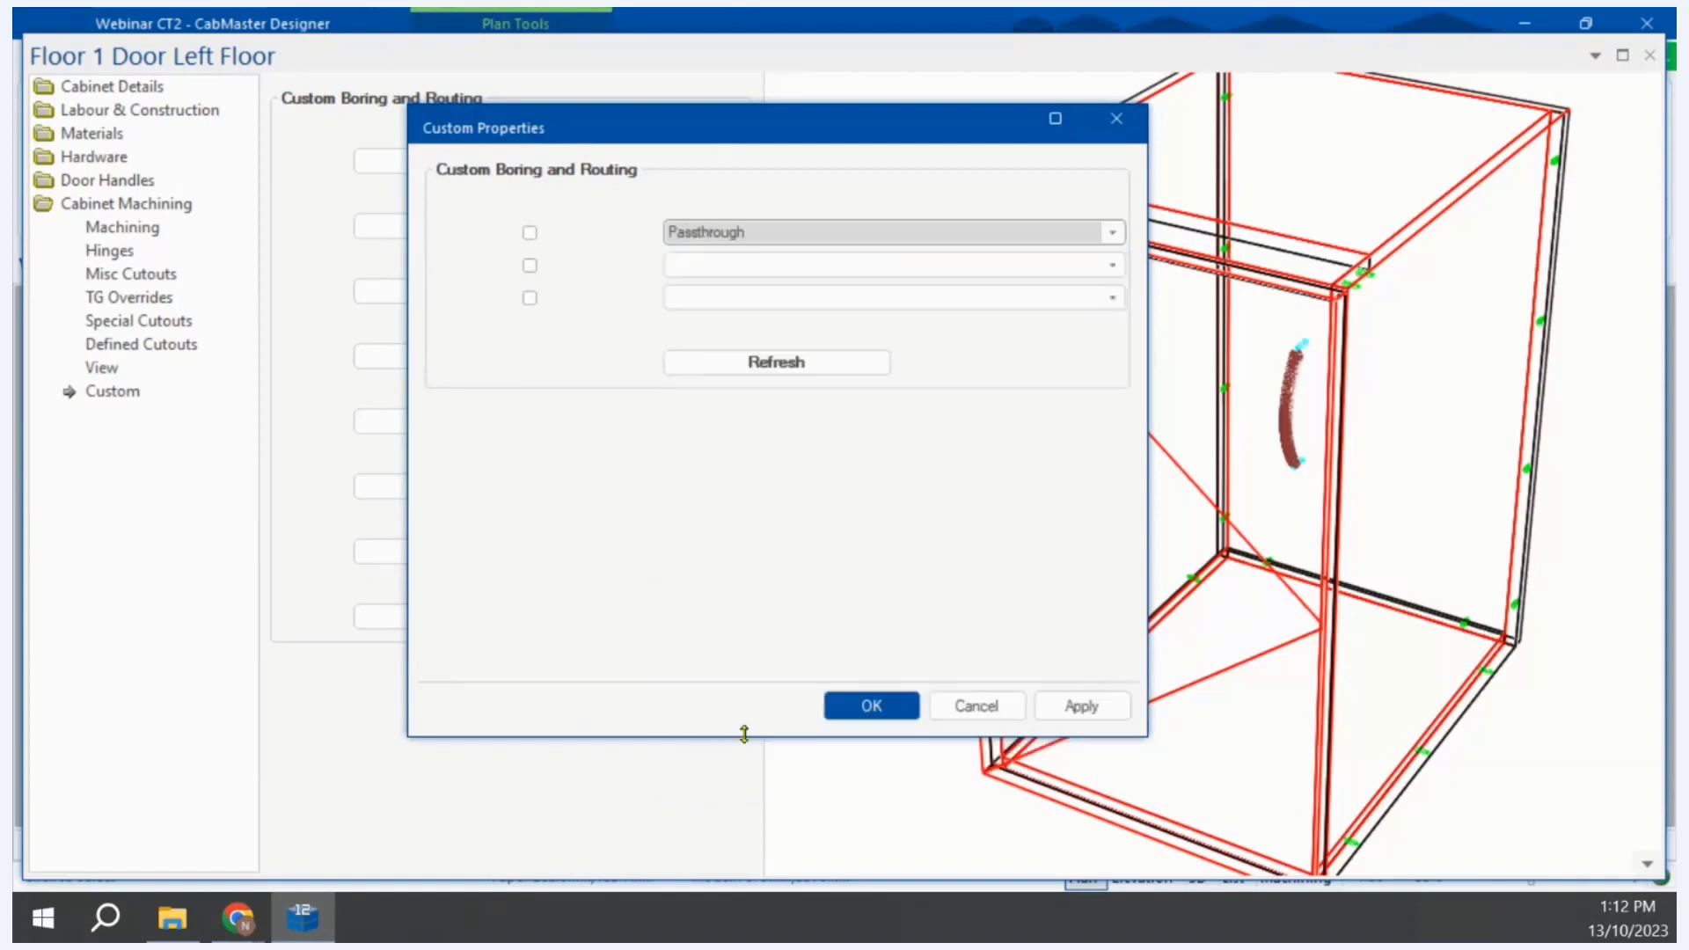
pyautogui.click(530, 233)
pyautogui.click(1067, 708)
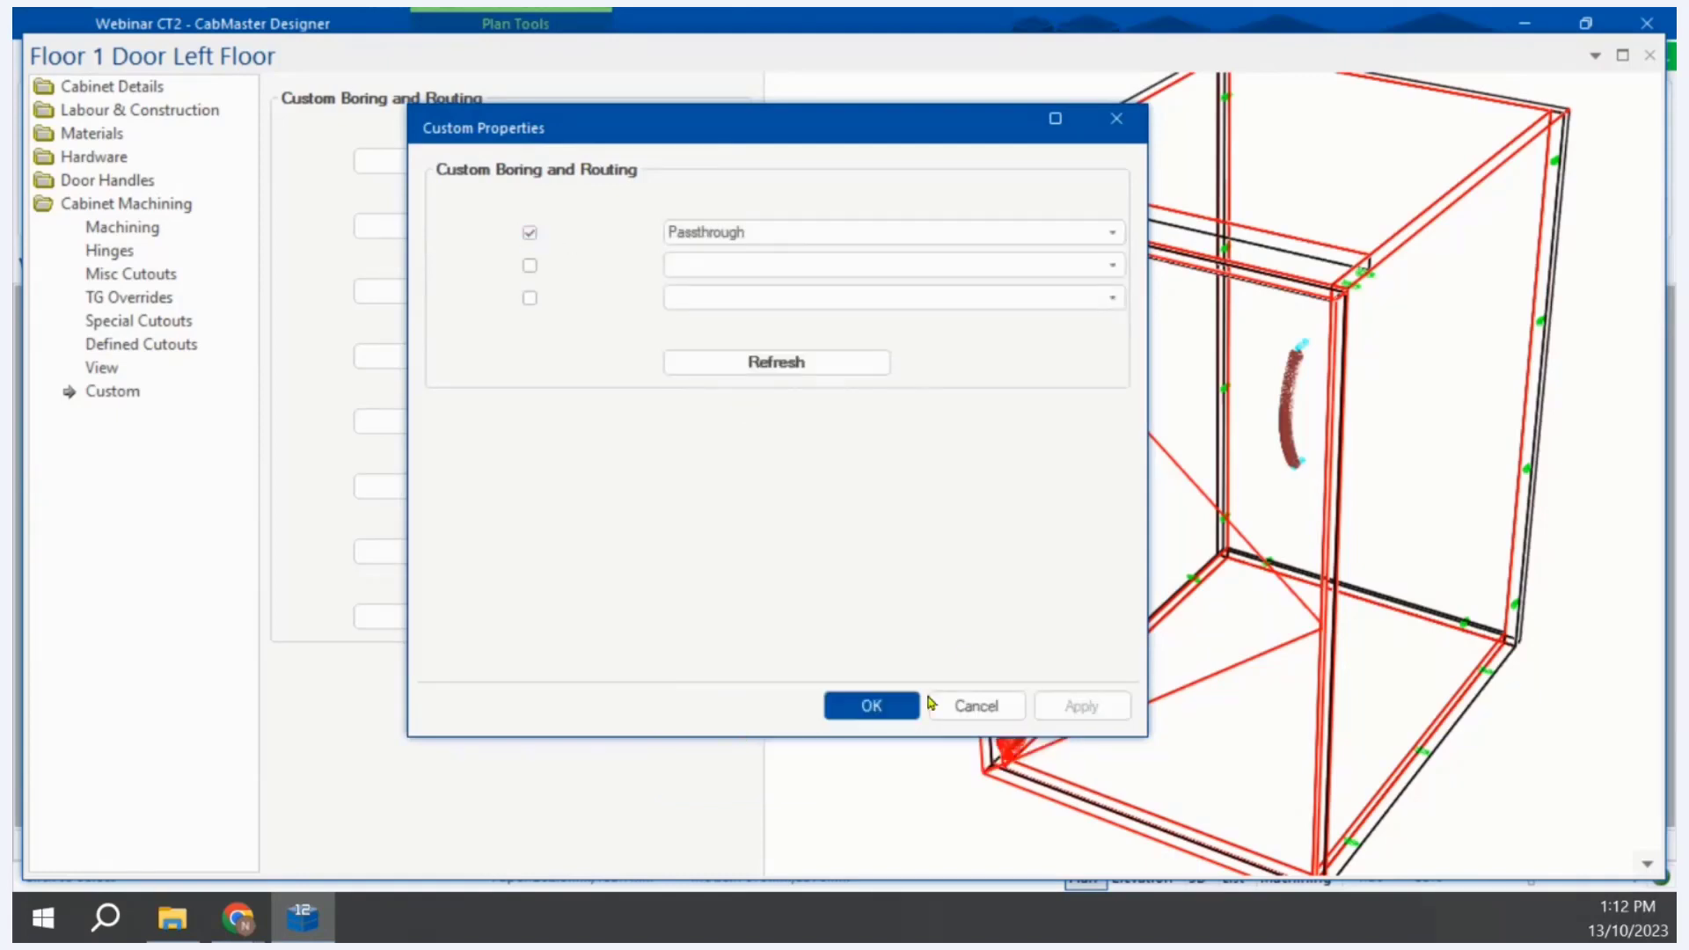
pyautogui.click(871, 705)
# Step: Examine the passthrough cutout at the lower front of the cabinet's left end in the 3D preview, then close the cabinet
pyautogui.moveTo(1199, 704); pyautogui.dragTo(1258, 708)
pyautogui.scroll(4, 1259, 708)
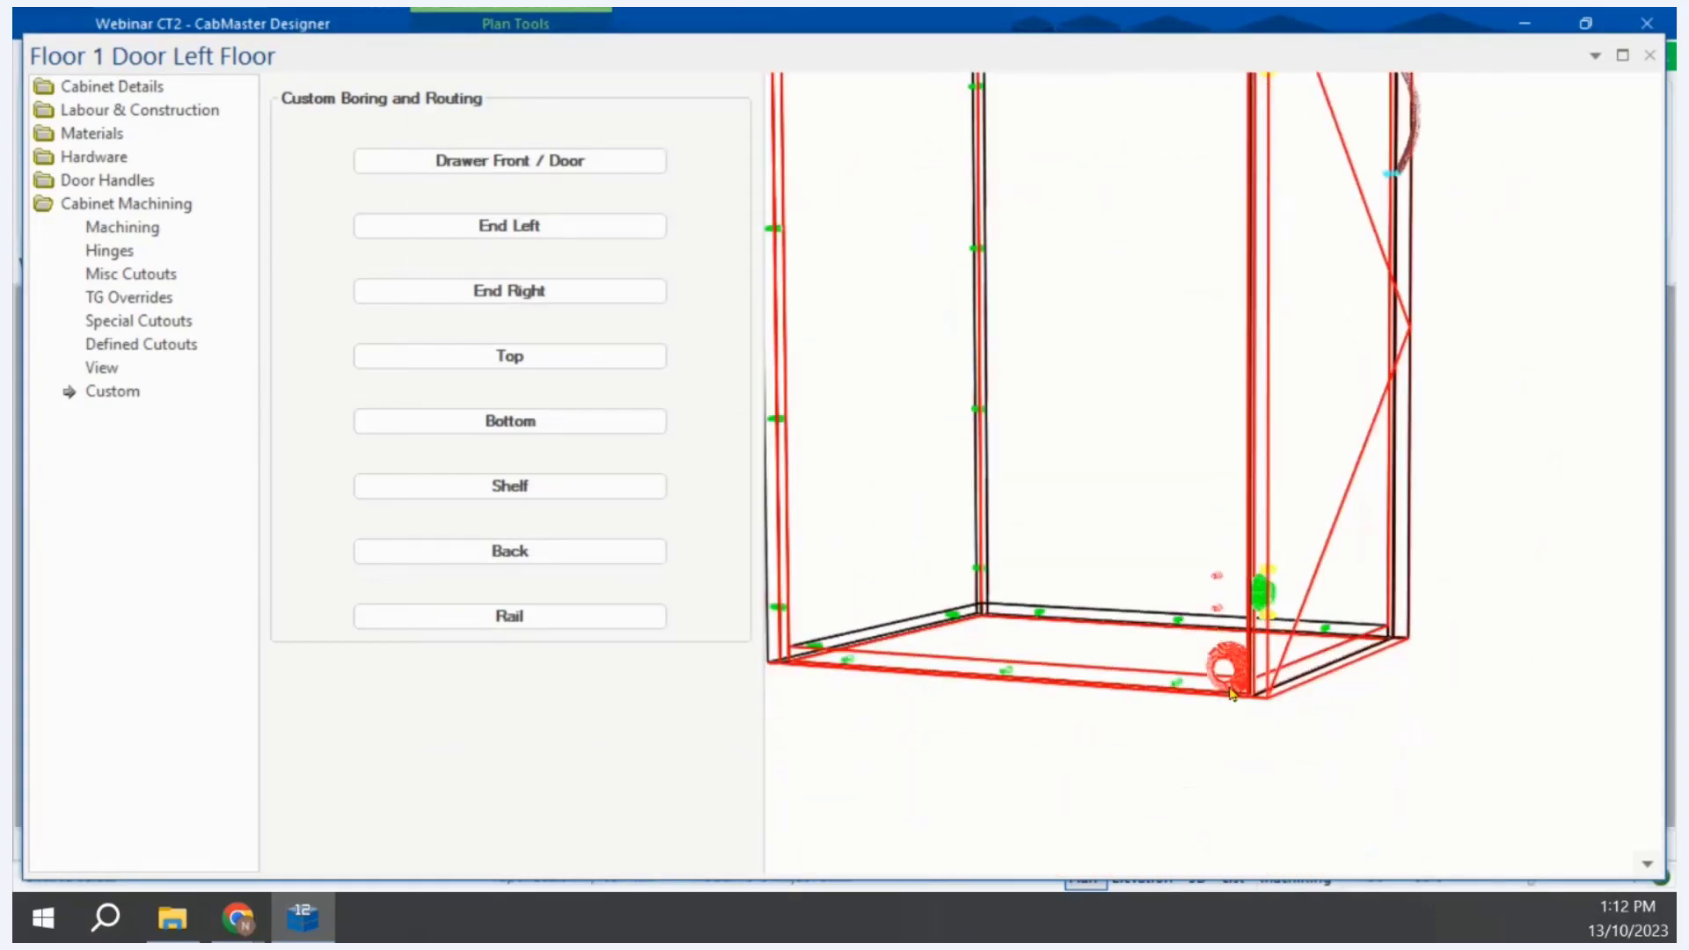
pyautogui.scroll(1, 1258, 730)
pyautogui.moveTo(1249, 729); pyautogui.dragTo(1251, 692, button='middle')
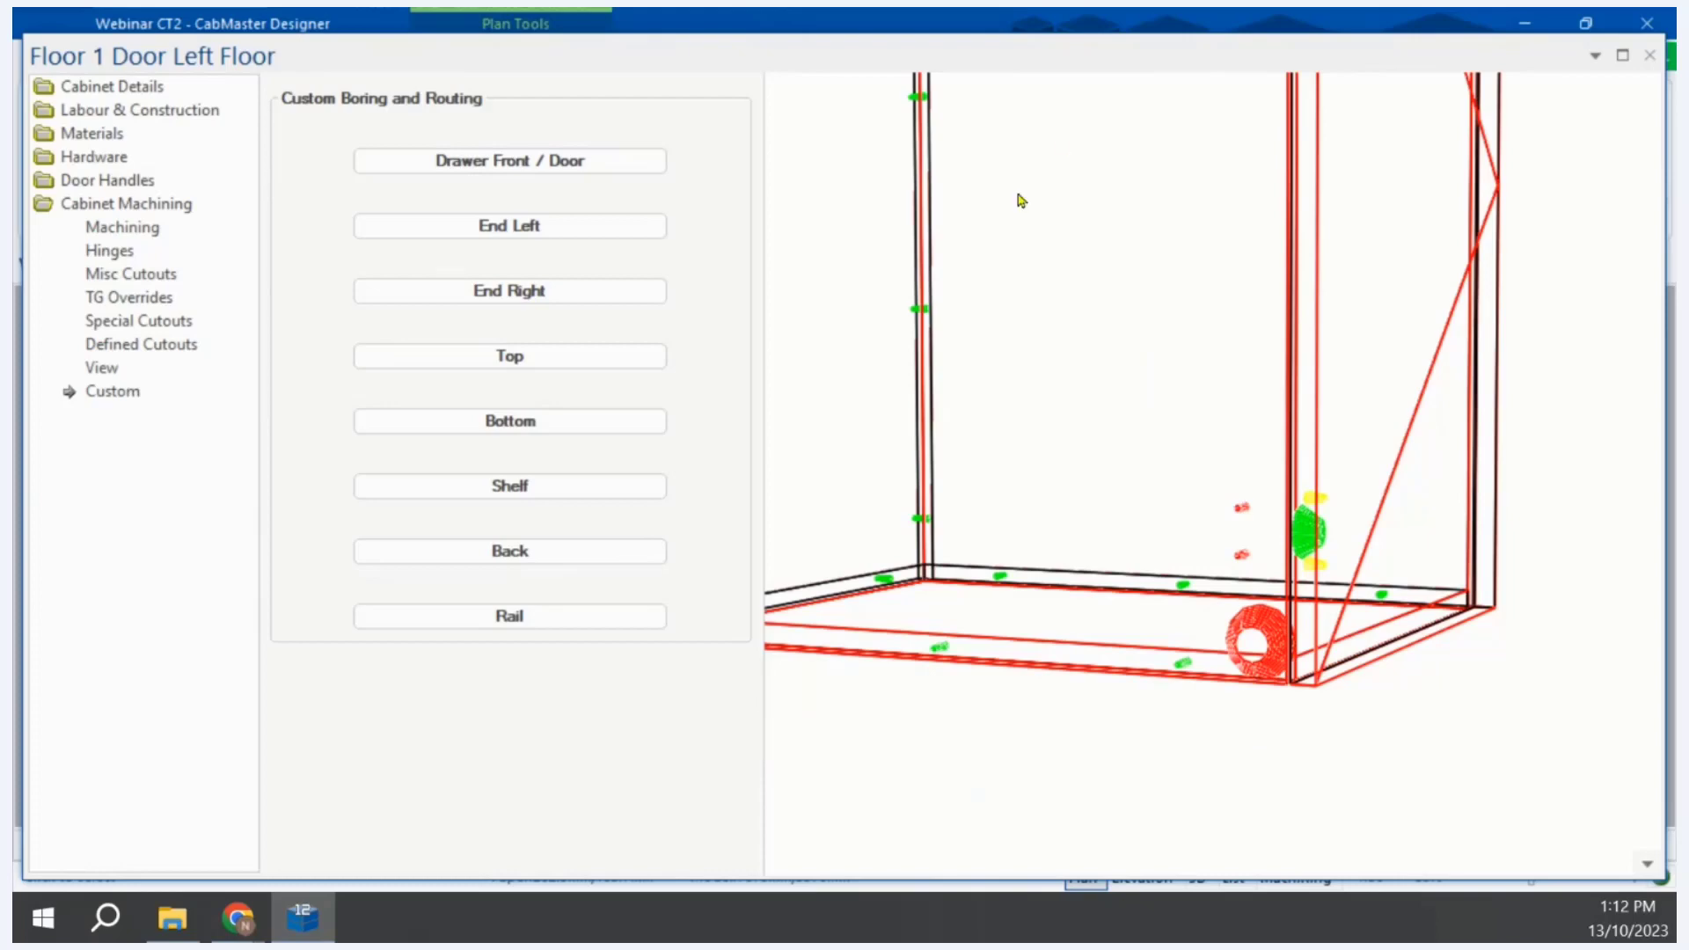
pyautogui.scroll(-2, 1169, 472)
pyautogui.scroll(-2, 1094, 351)
pyautogui.scroll(-2, 1069, 437)
pyautogui.moveTo(1072, 440)
pyautogui.mouseDown(button='middle')
pyautogui.moveTo(1111, 450)
pyautogui.moveTo(1105, 438)
pyautogui.mouseUp(button='middle')
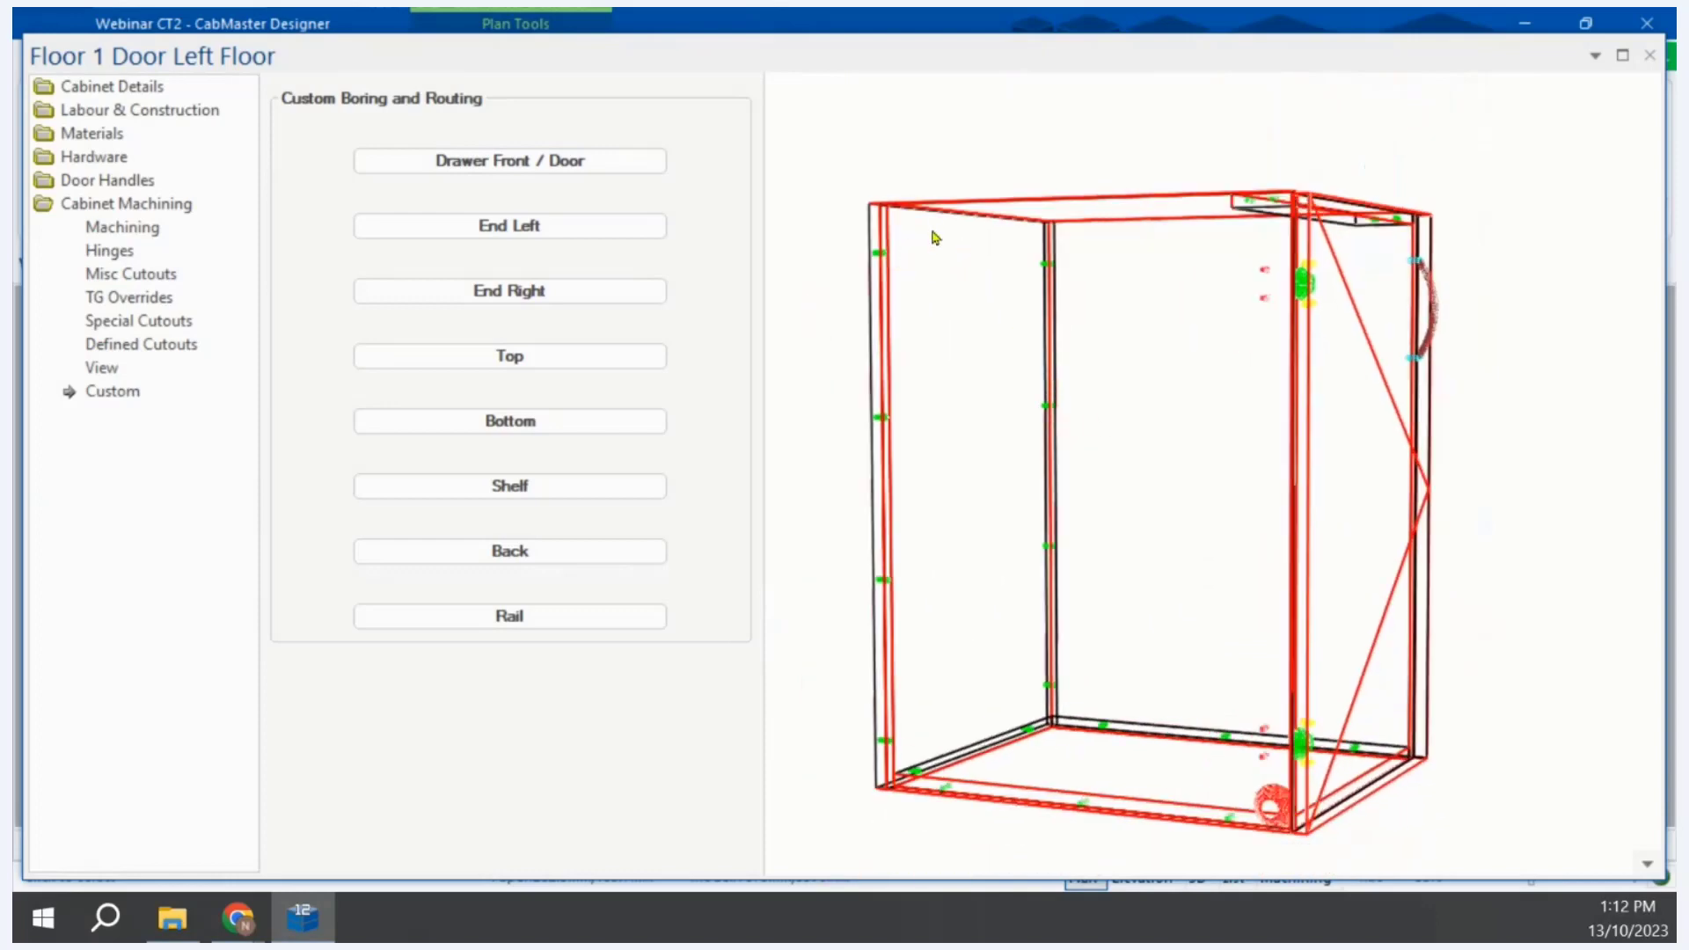
pyautogui.click(1650, 54)
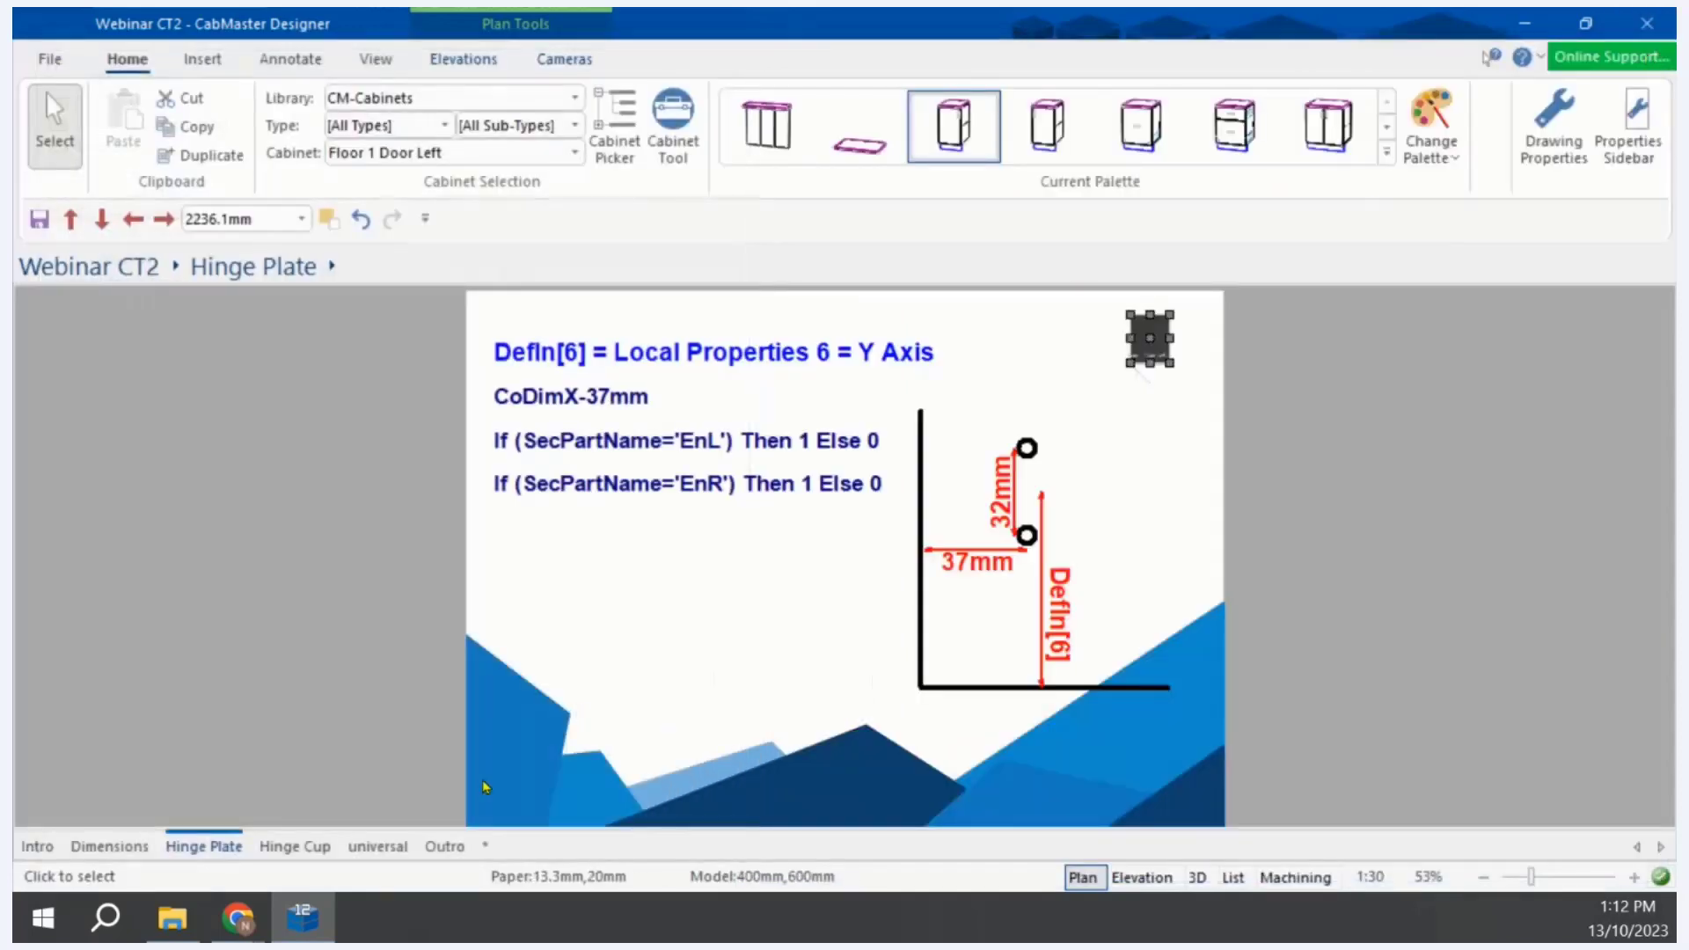
# Step: Check the axis reference on the Dimensions page, then switch to File Explorer and reopen Passthrough.qlt in a maximized window
pyautogui.click(110, 846)
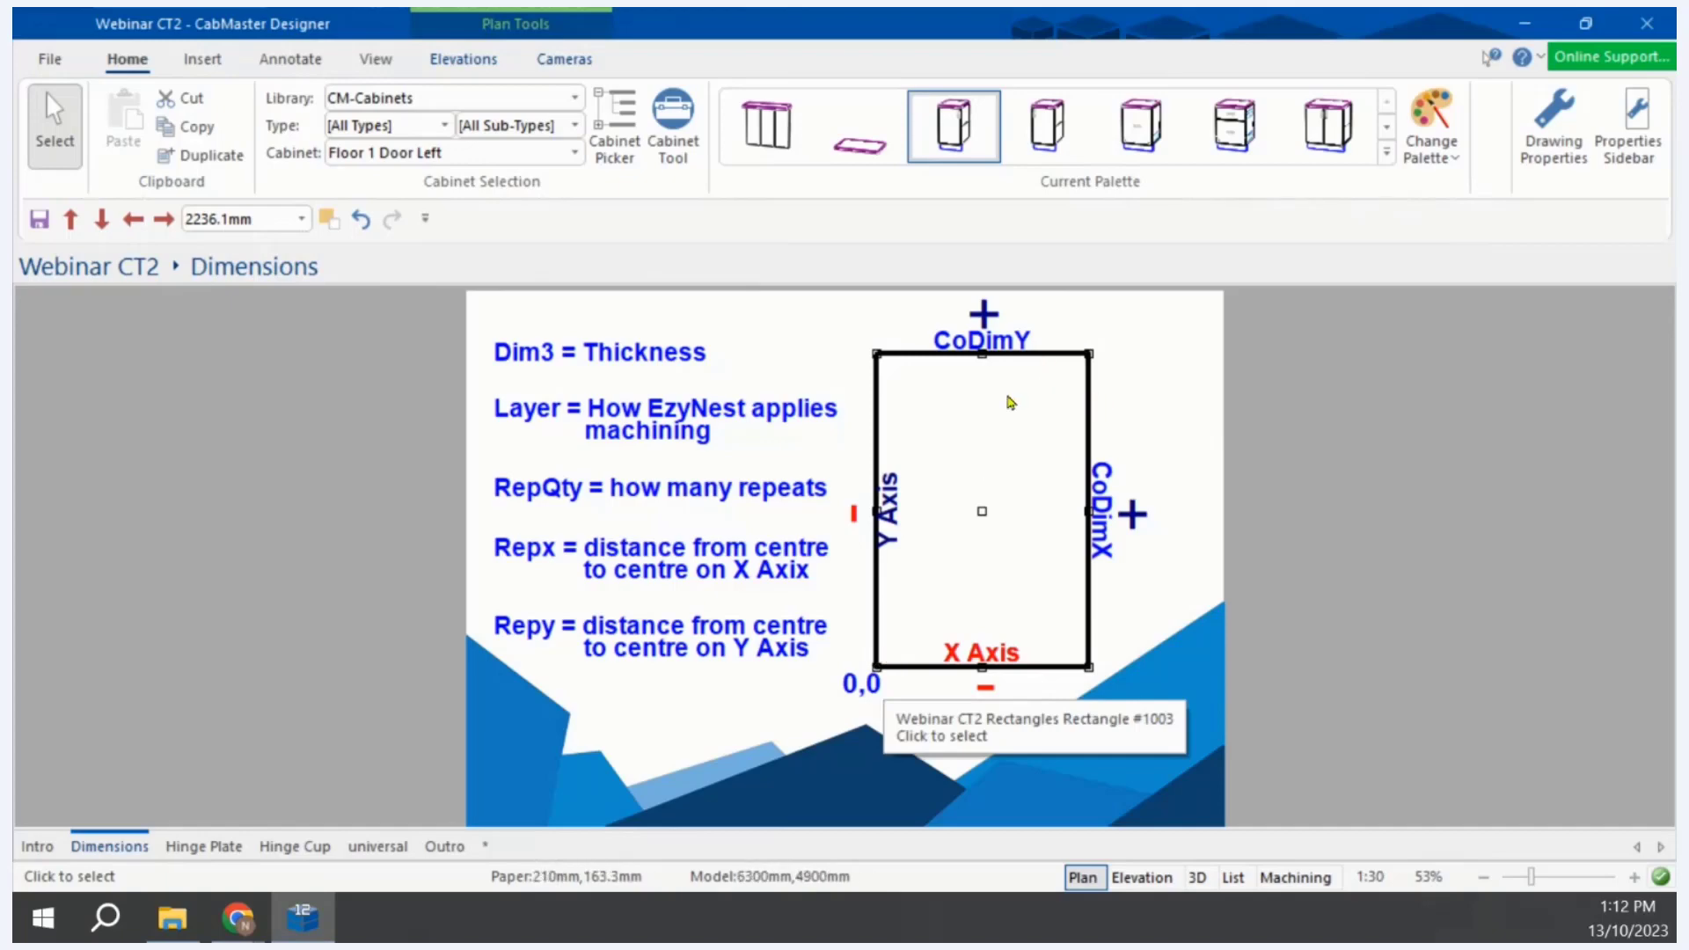
pyautogui.click(174, 921)
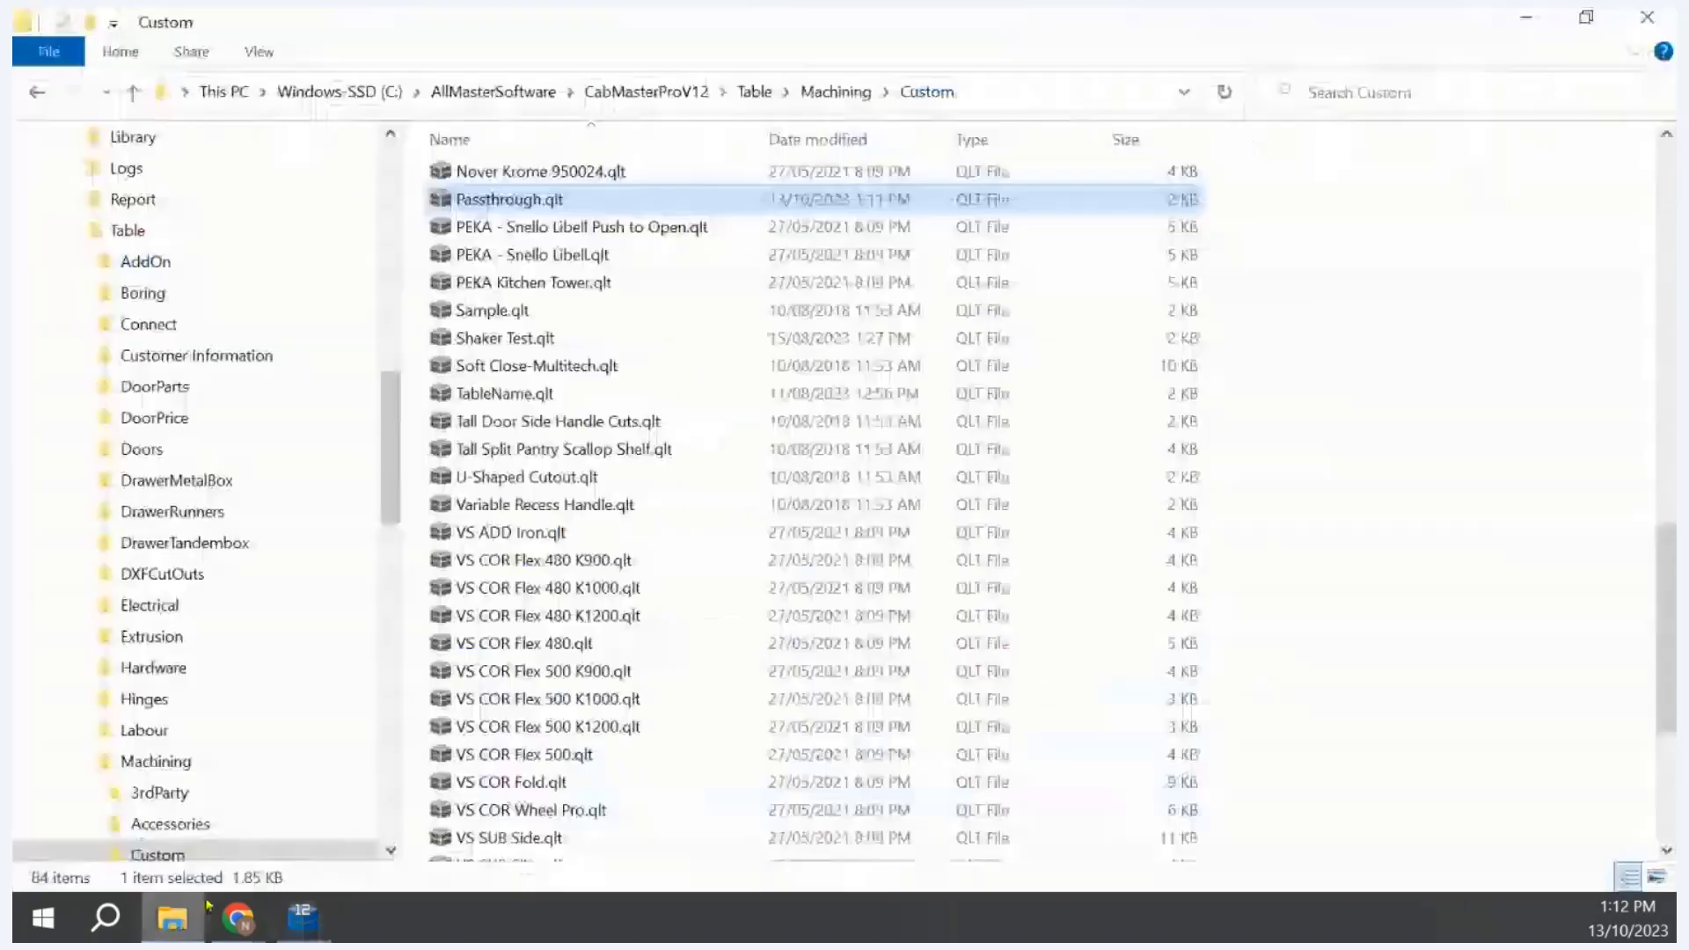
pyautogui.doubleClick(564, 207)
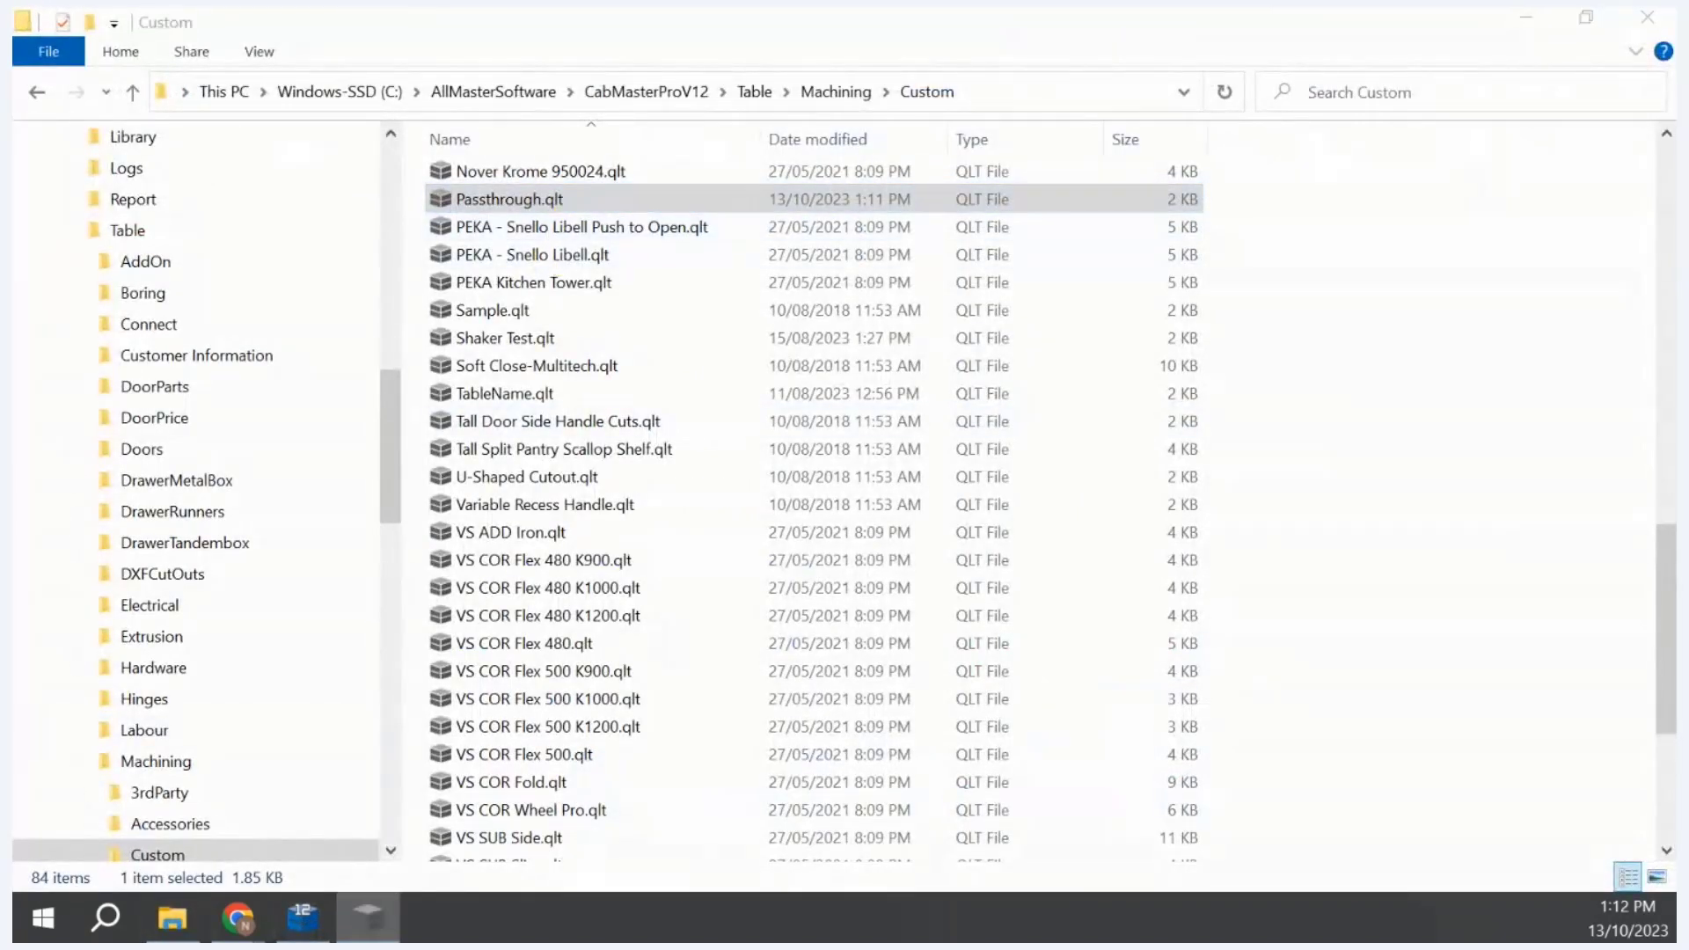
pyautogui.moveTo(1306, 123); pyautogui.dragTo(792, 137)
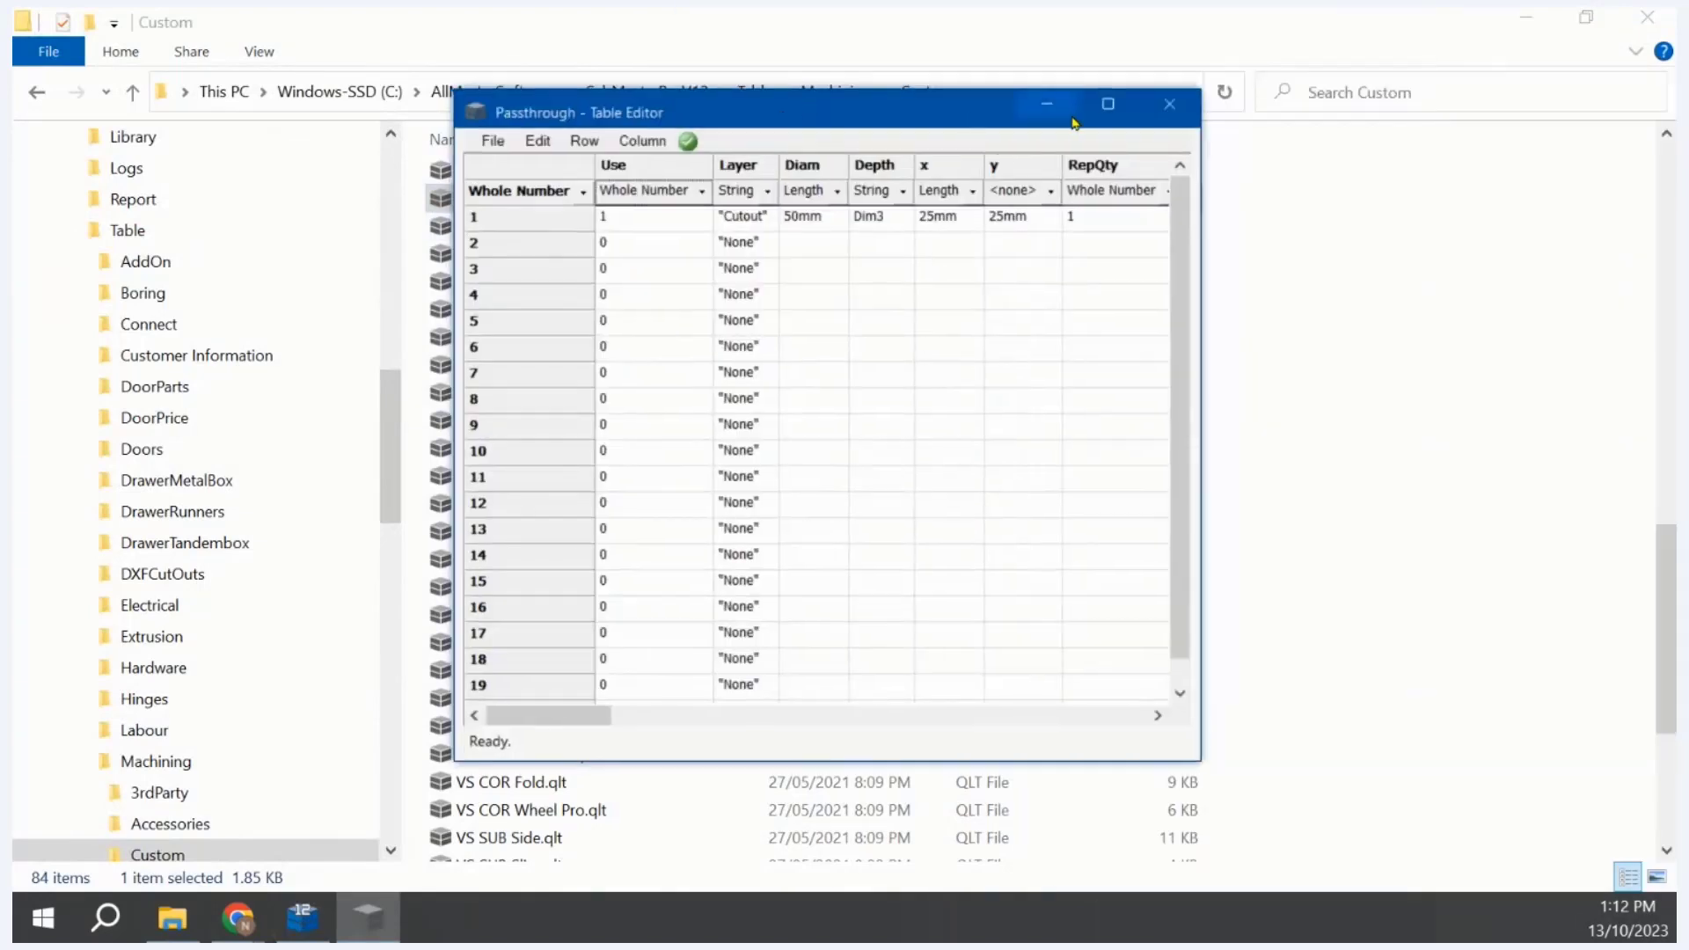
pyautogui.click(1111, 109)
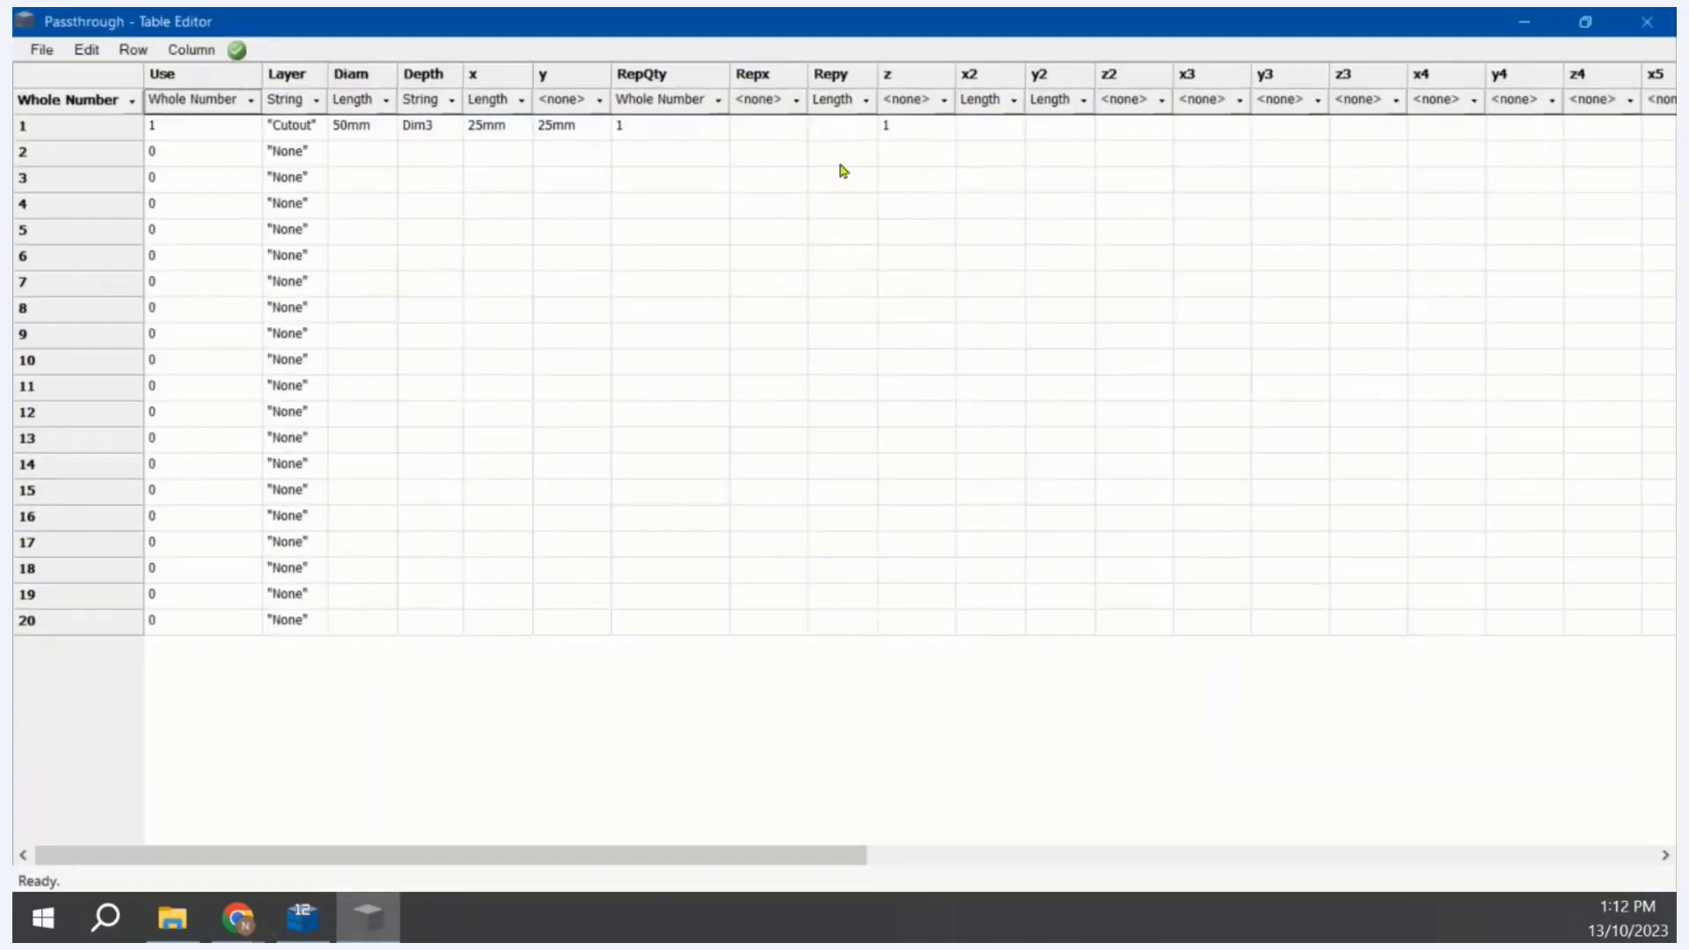
# Step: Try to enter CoDim-50mm as row 1's x while the column is of type Length
pyautogui.click(512, 132)
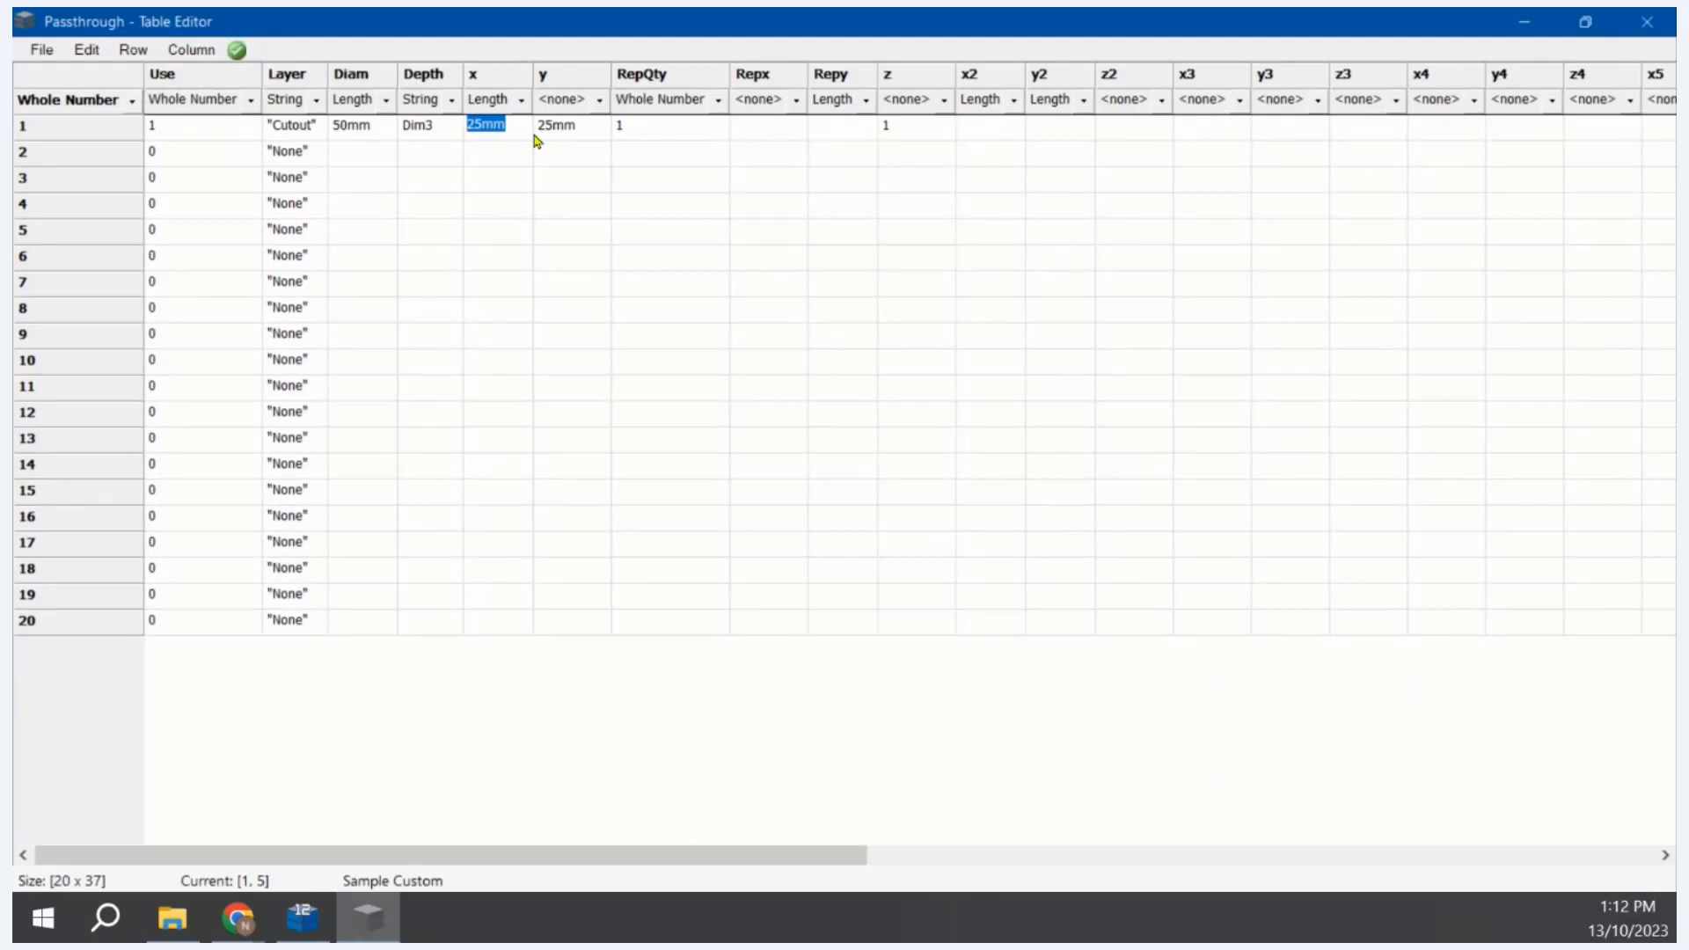
pyautogui.write('DoDim')
pyautogui.press('BackSpace')
pyautogui.press('BackSpace')
pyautogui.press('BackSpace')
pyautogui.press('BackSpace')
pyautogui.press('BackSpace')
pyautogui.write('CoDim-50mm')
pyautogui.press('Tab')
# Step: Change the type of the x and y columns to String
pyautogui.click(523, 102)
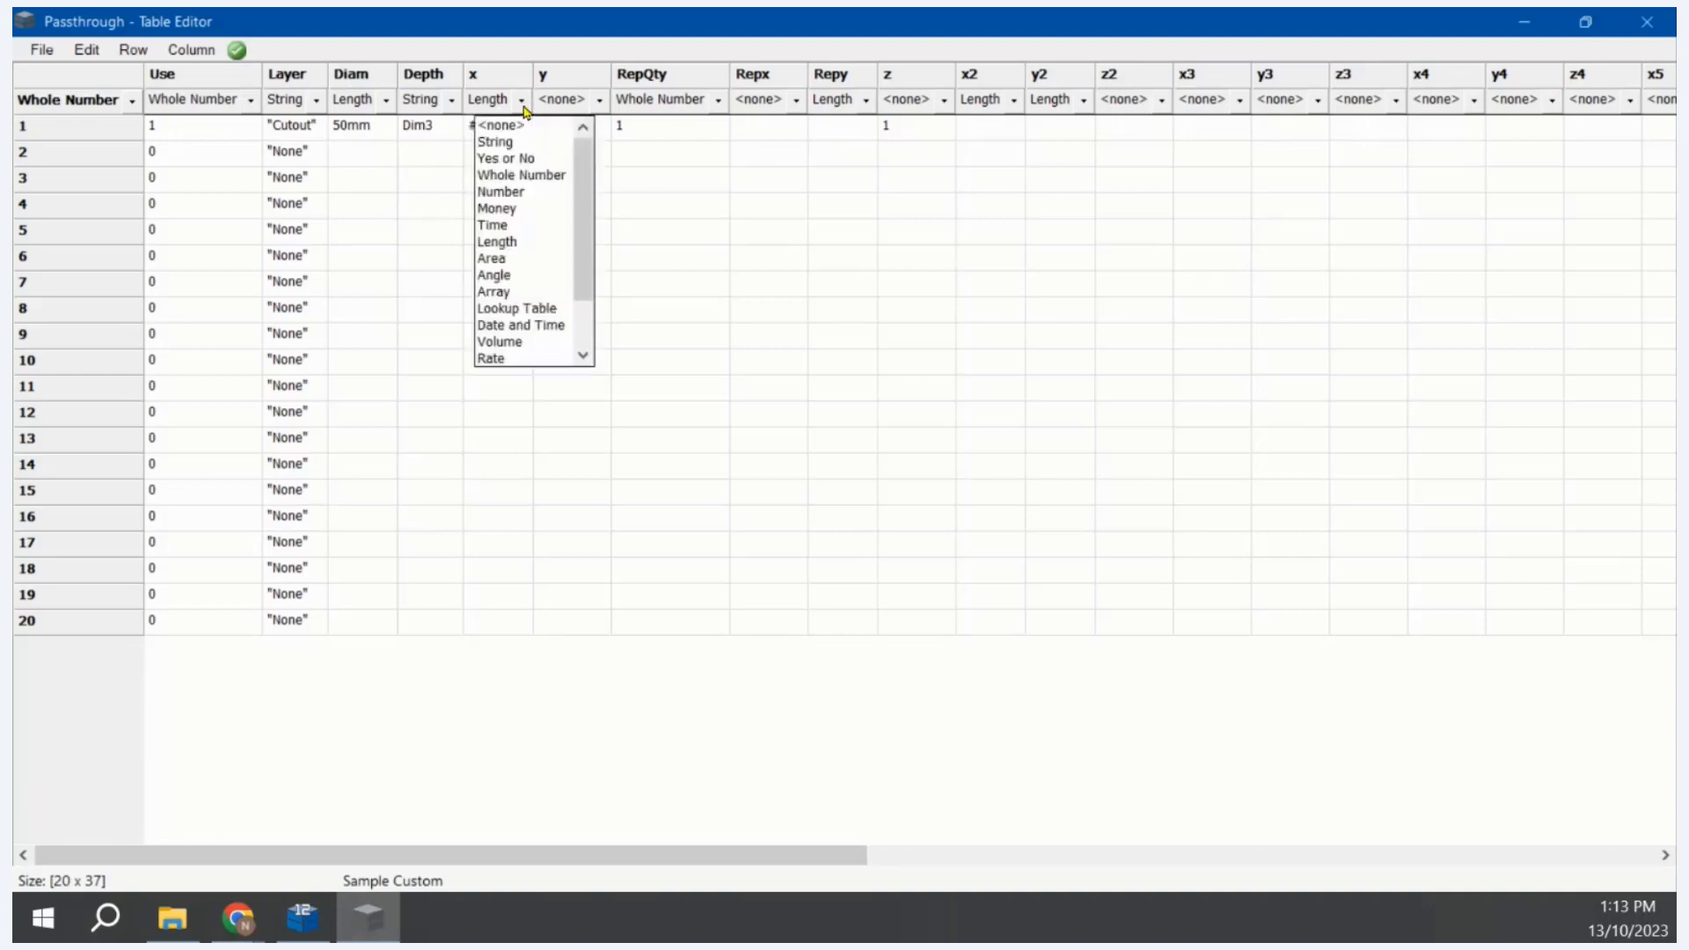
pyautogui.click(499, 142)
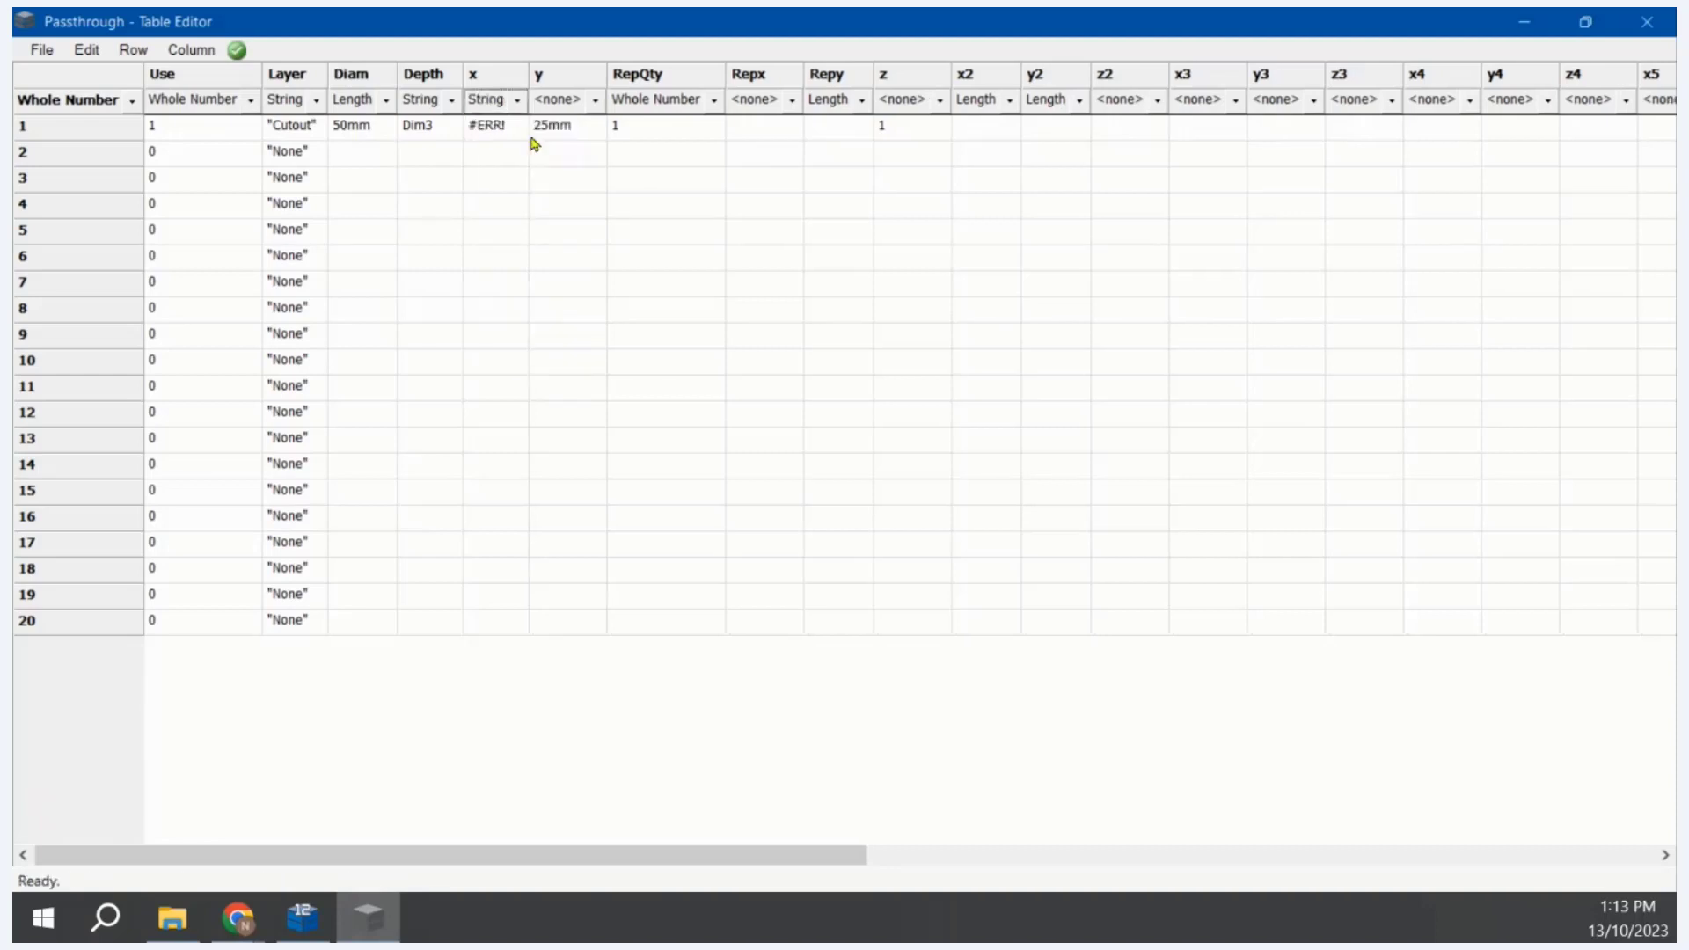
pyautogui.click(589, 102)
pyautogui.click(576, 140)
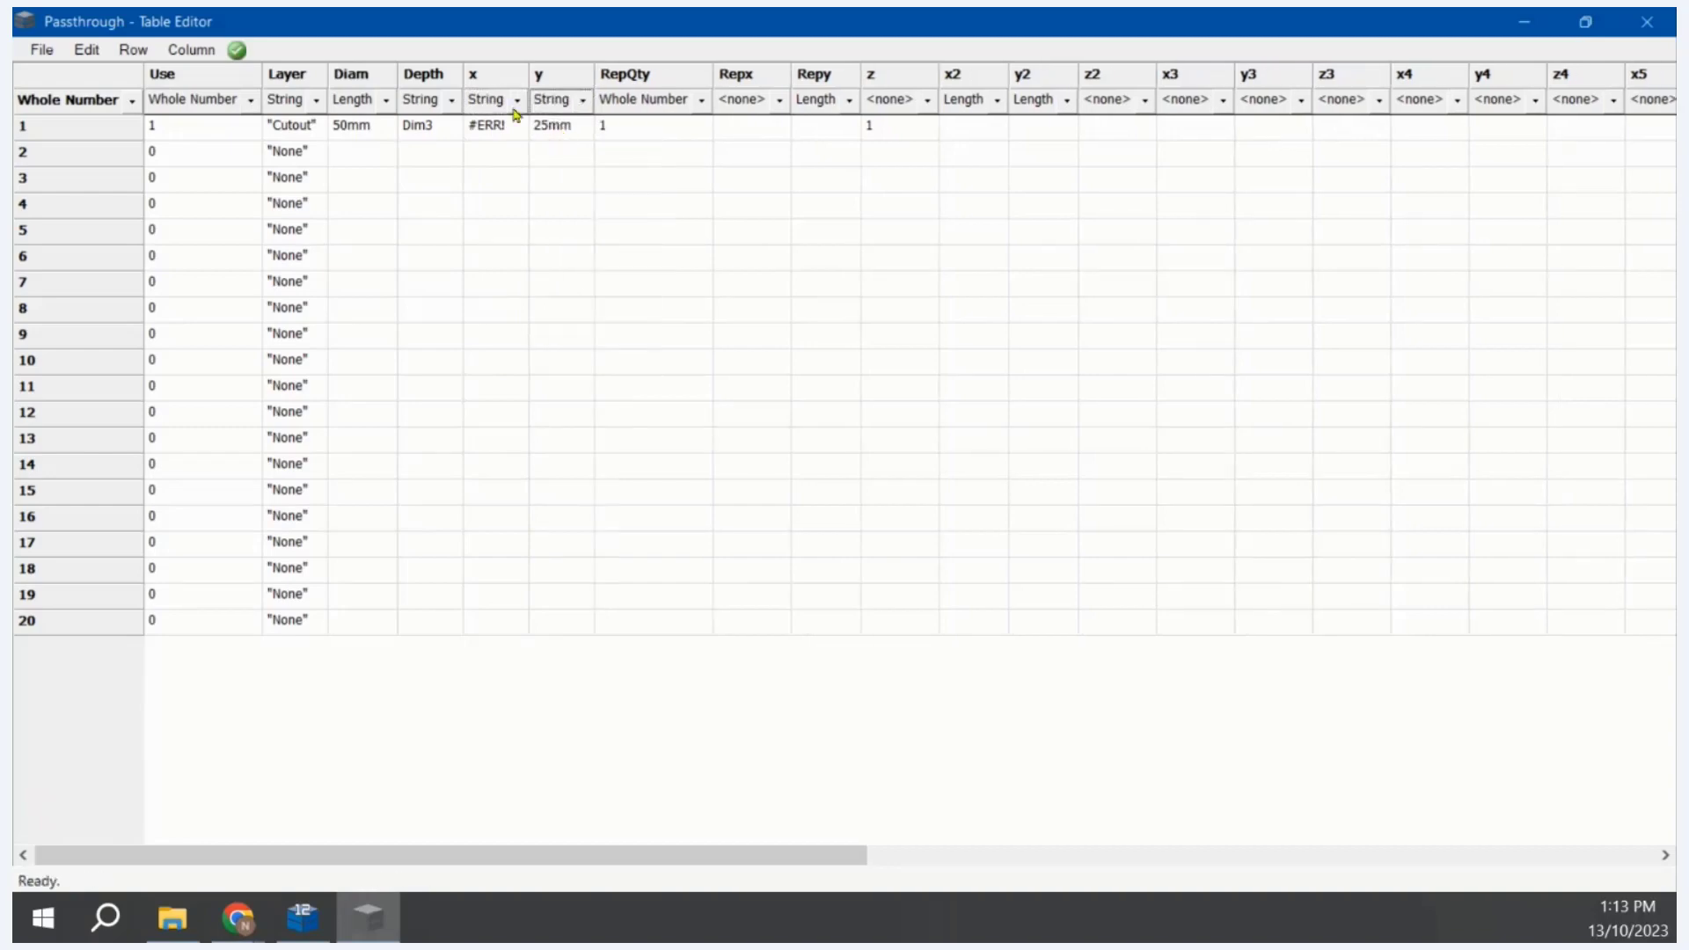
# Step: Set row 1's x to CoDimX-50mm and y to CoDimY-50mm, widening both columns to fit the expressions
pyautogui.click(490, 125)
pyautogui.write('C')
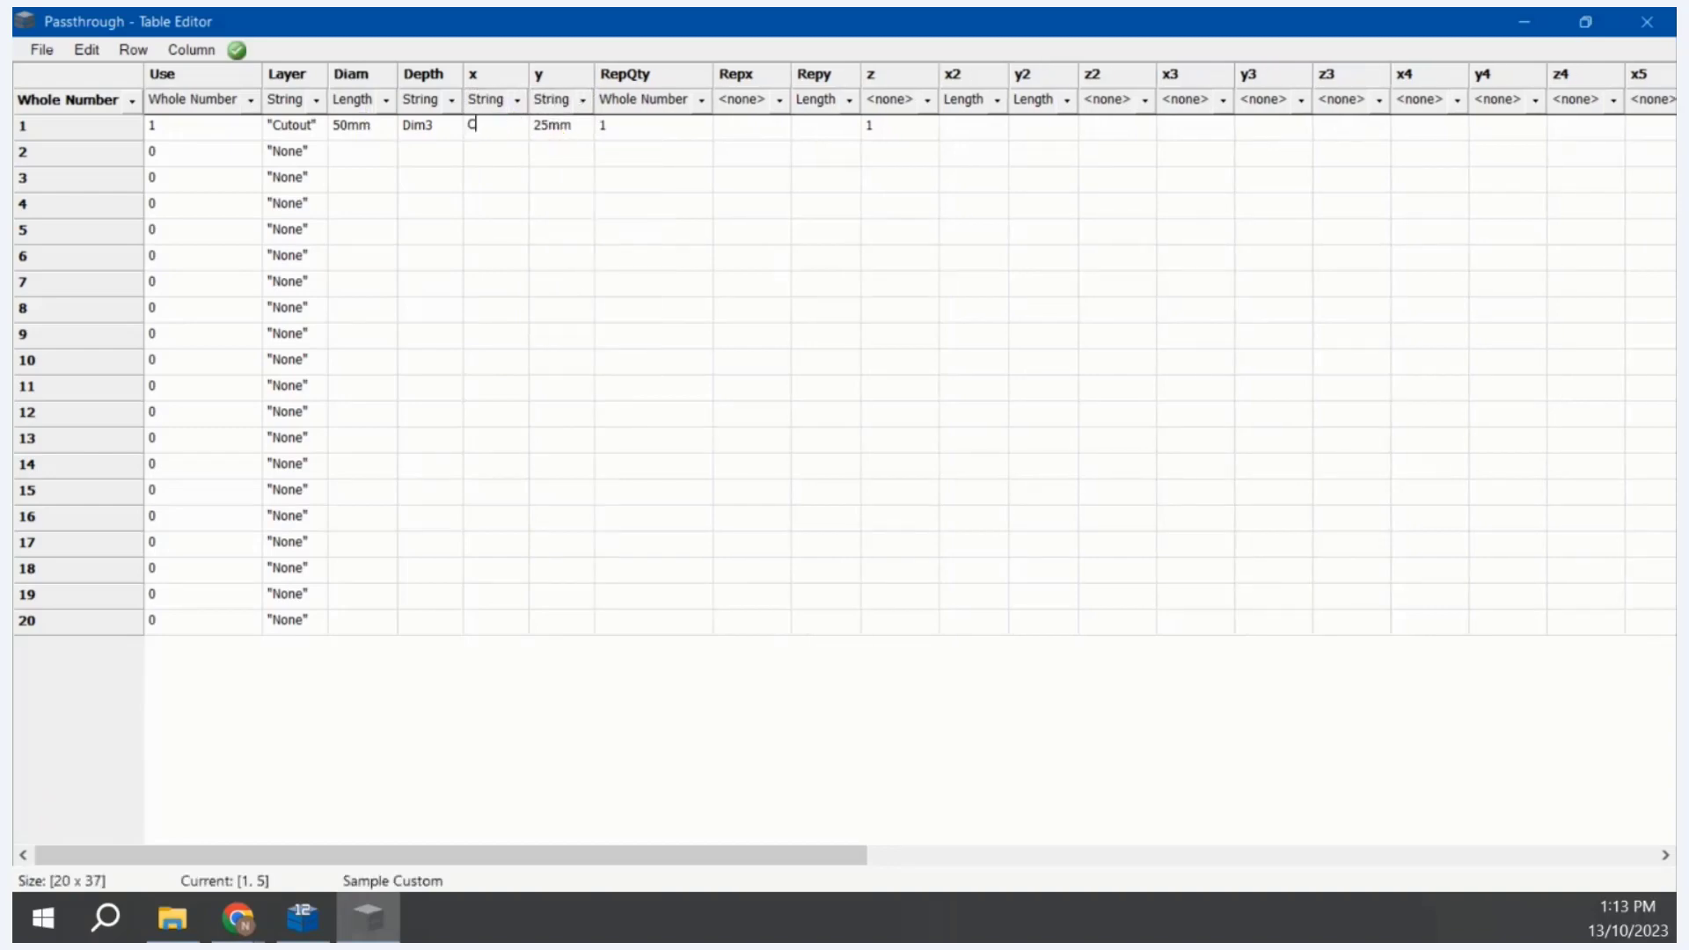
pyautogui.write('oDimX-50mm')
pyautogui.press('Tab')
pyautogui.write('CoDi')
pyautogui.press('BackSpace')
pyautogui.press('BackSpace')
pyautogui.press('BackSpace')
pyautogui.write('oDimY-50mm')
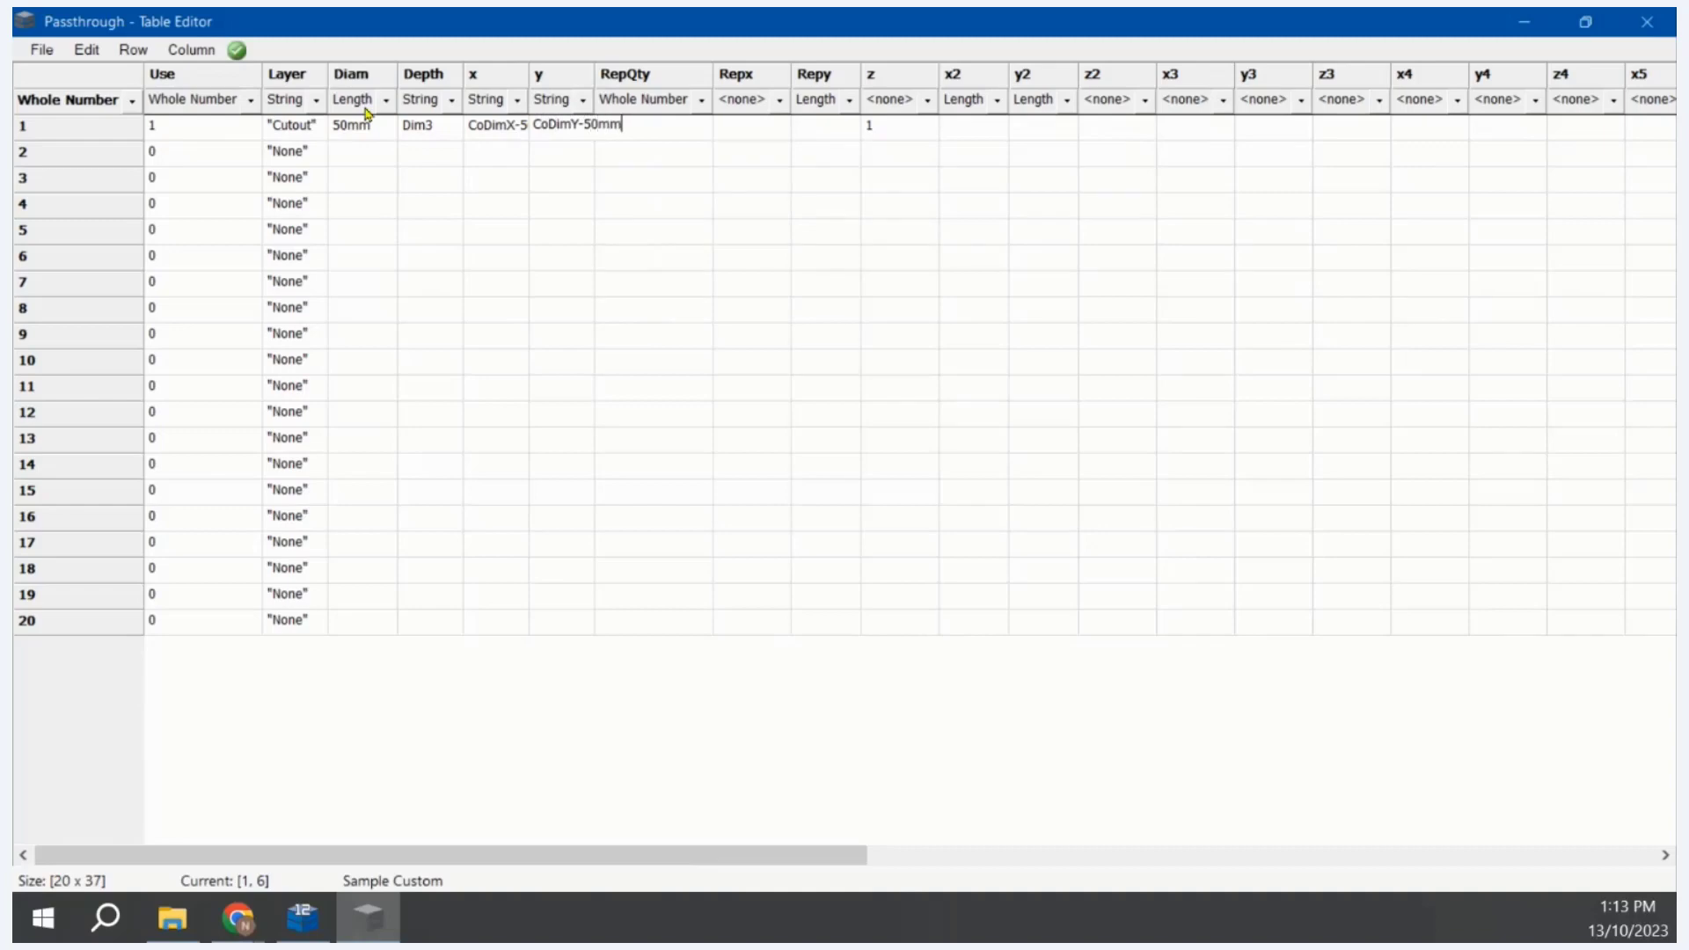
pyautogui.click(479, 472)
pyautogui.moveTo(529, 79); pyautogui.dragTo(561, 83)
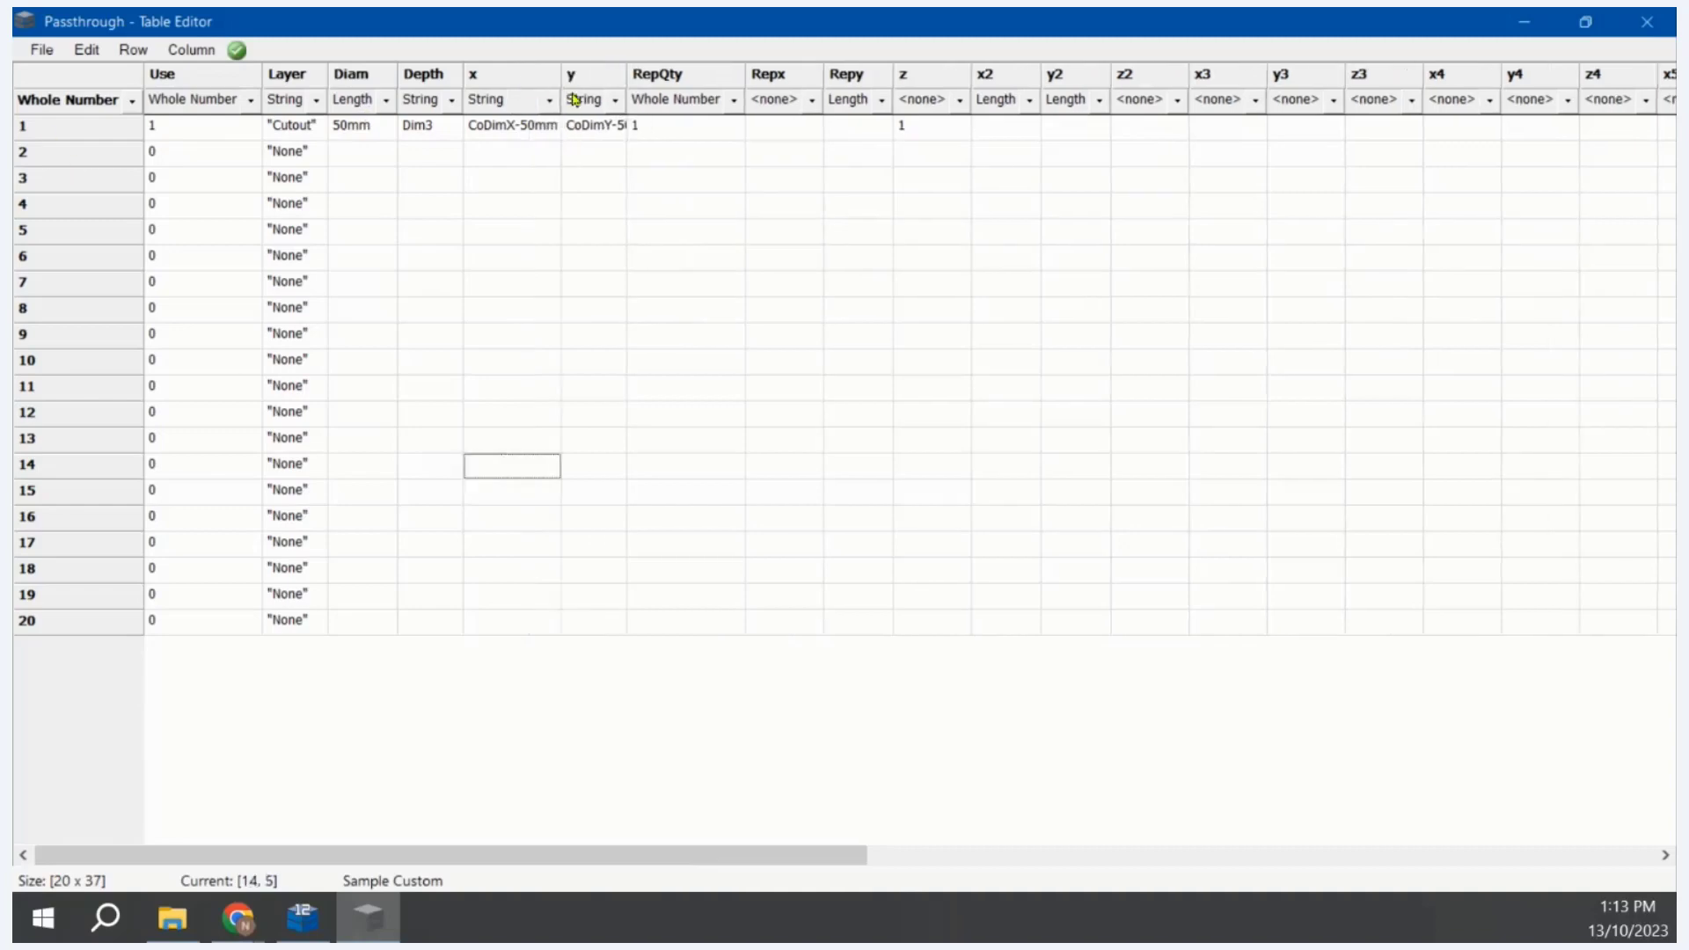
pyautogui.doubleClick(625, 76)
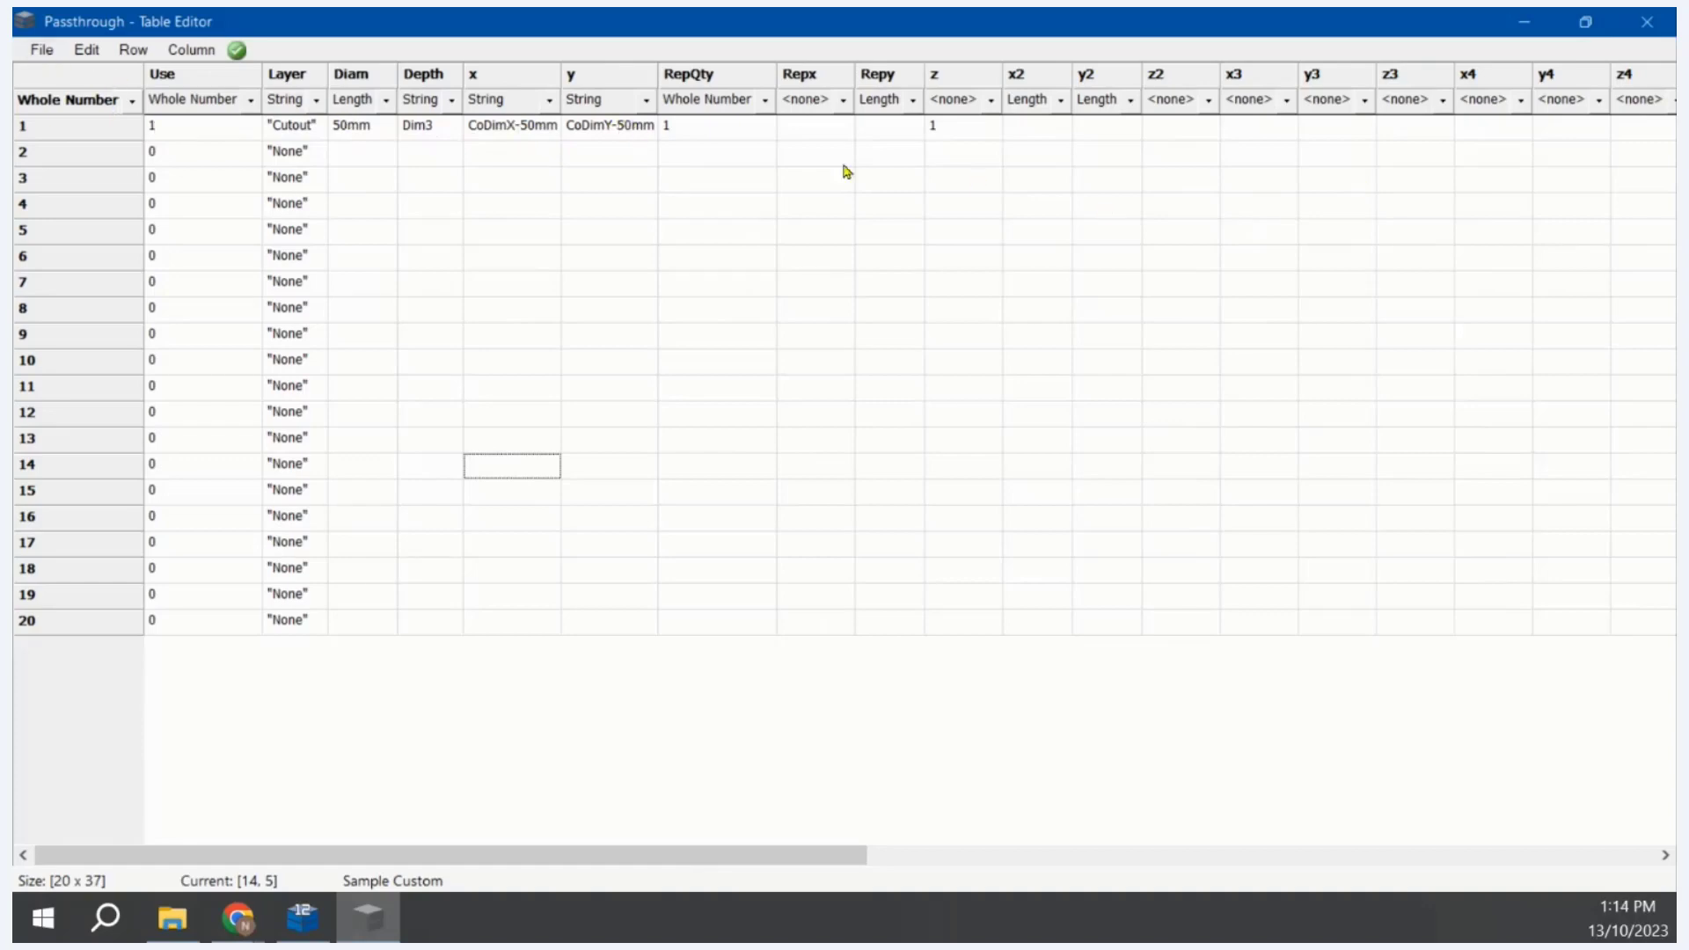
# Step: Save the changes to the Passthrough table and close it
pyautogui.click(42, 49)
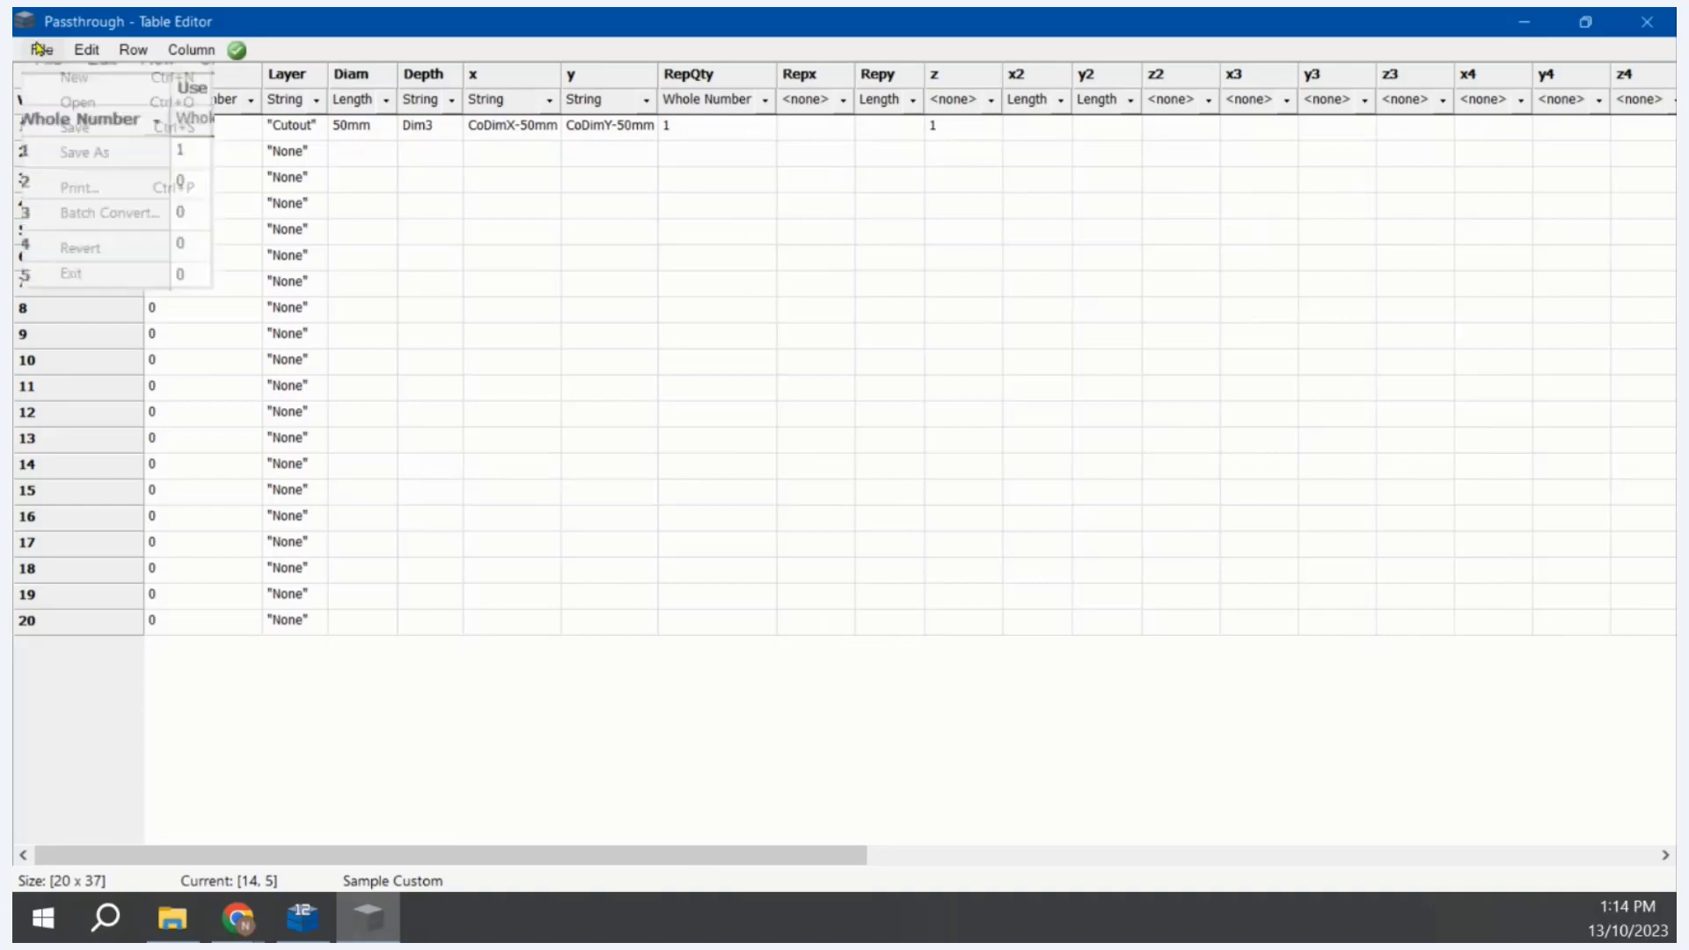
pyautogui.click(74, 128)
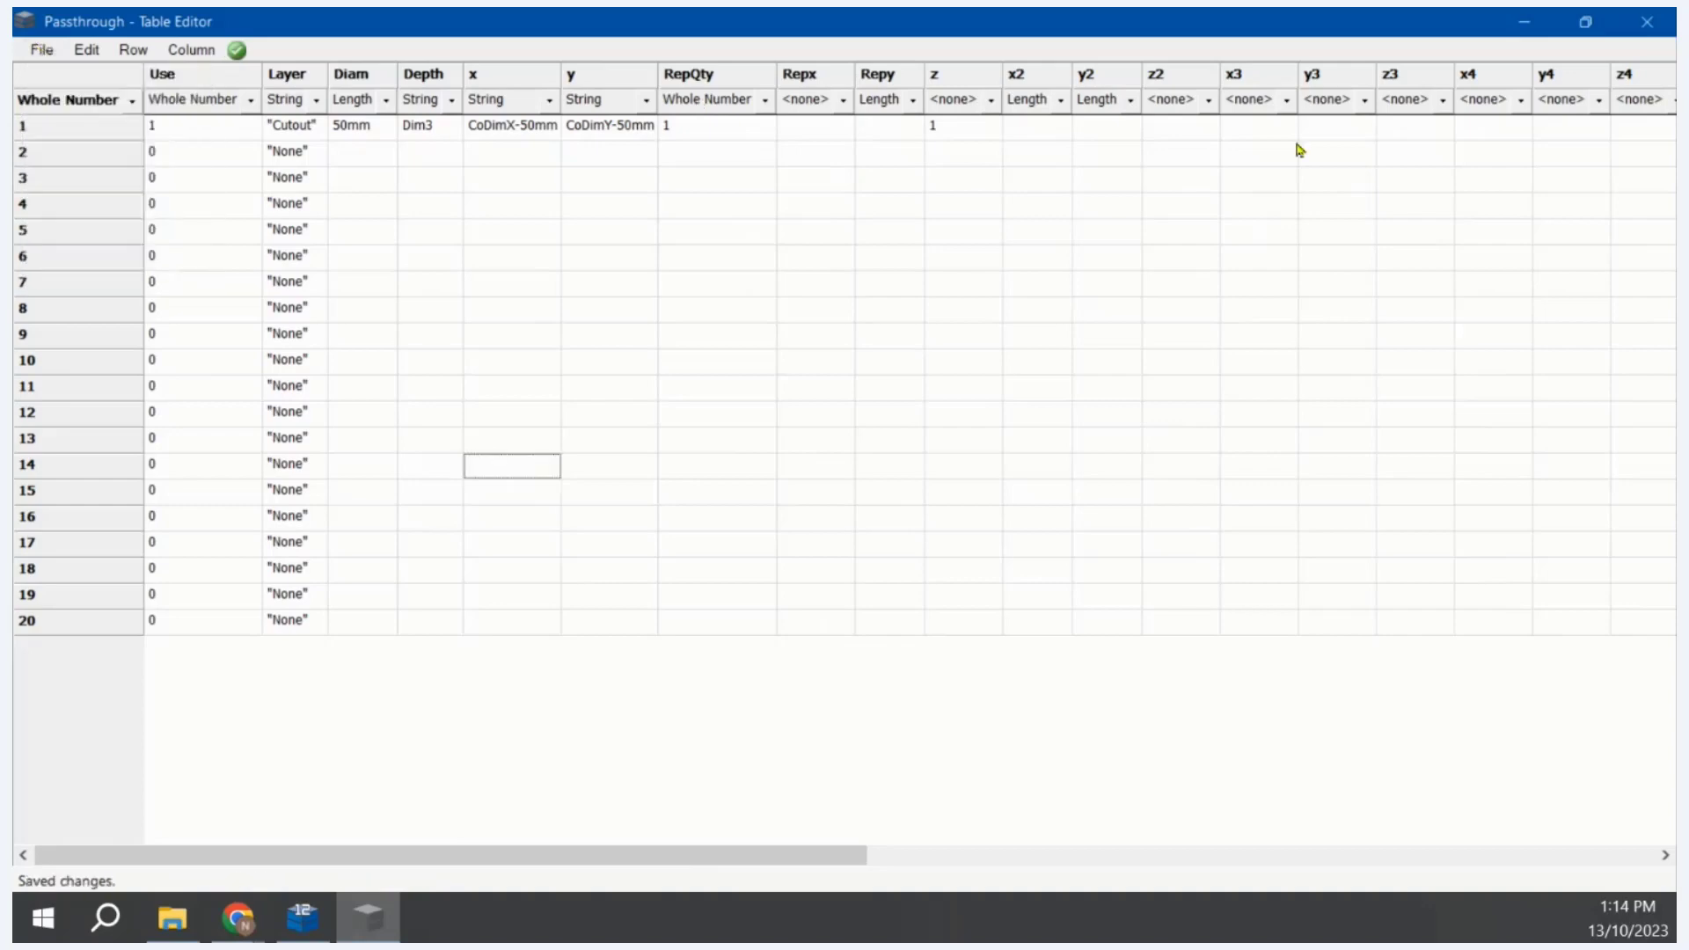
pyautogui.click(1647, 21)
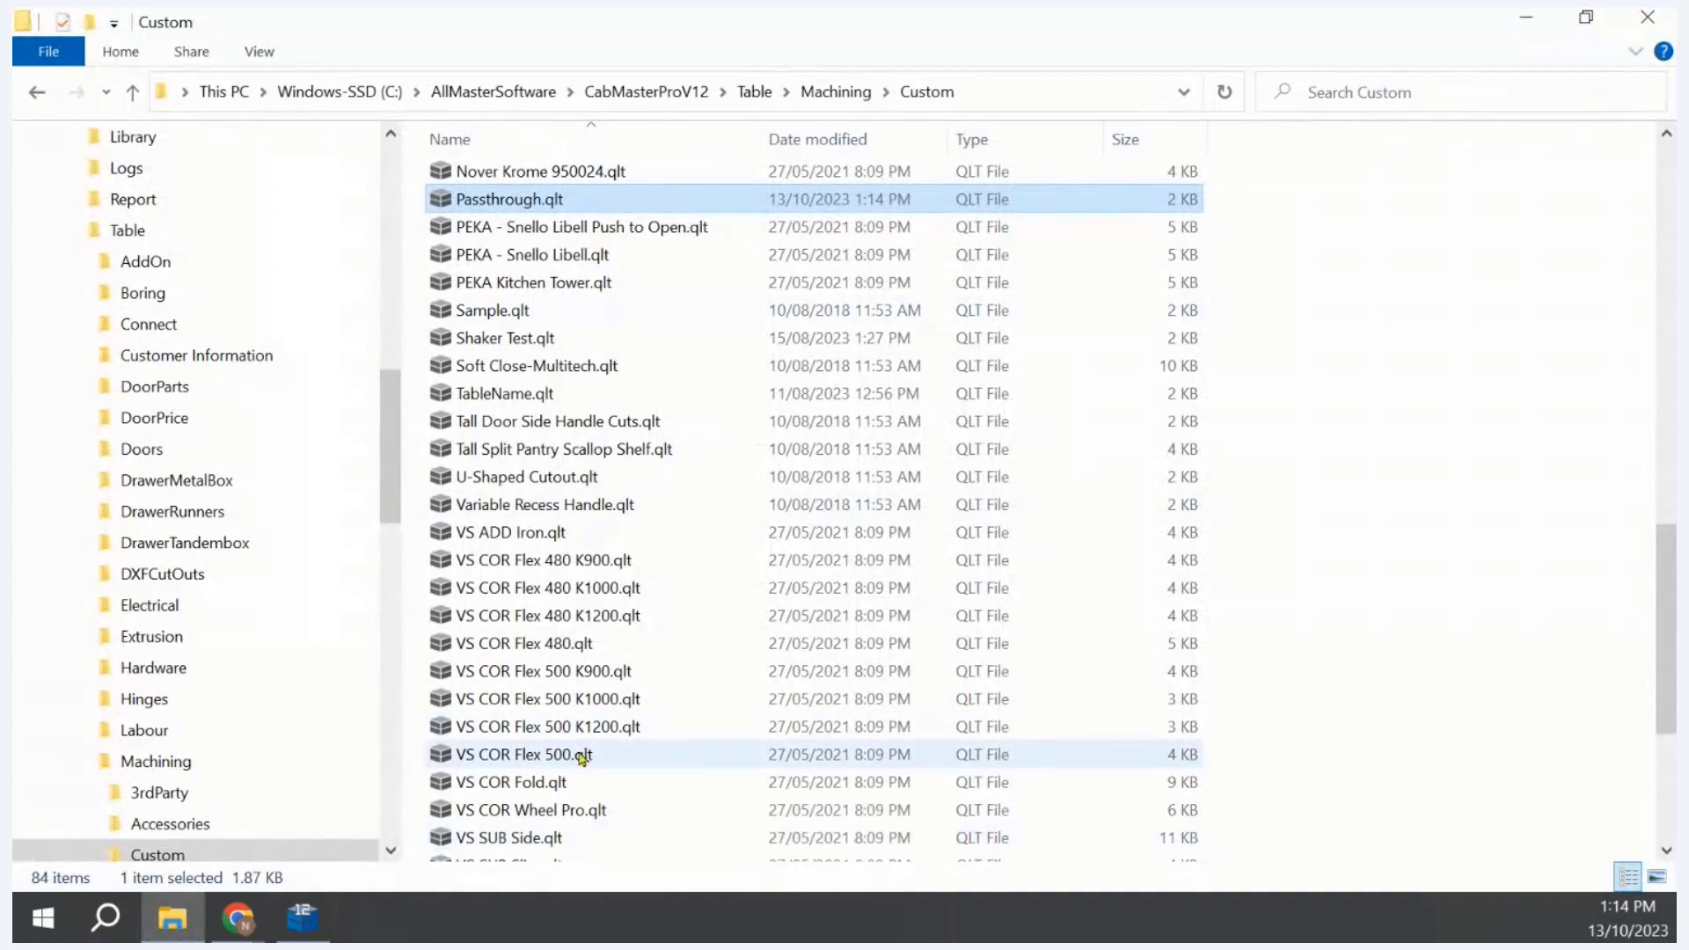
# Step: Switch to CabMaster Designer, reopen the Floor 1 Door Left cabinet on the Hinge Plate page, and re-import and recalculate all cabinets
pyautogui.click(301, 918)
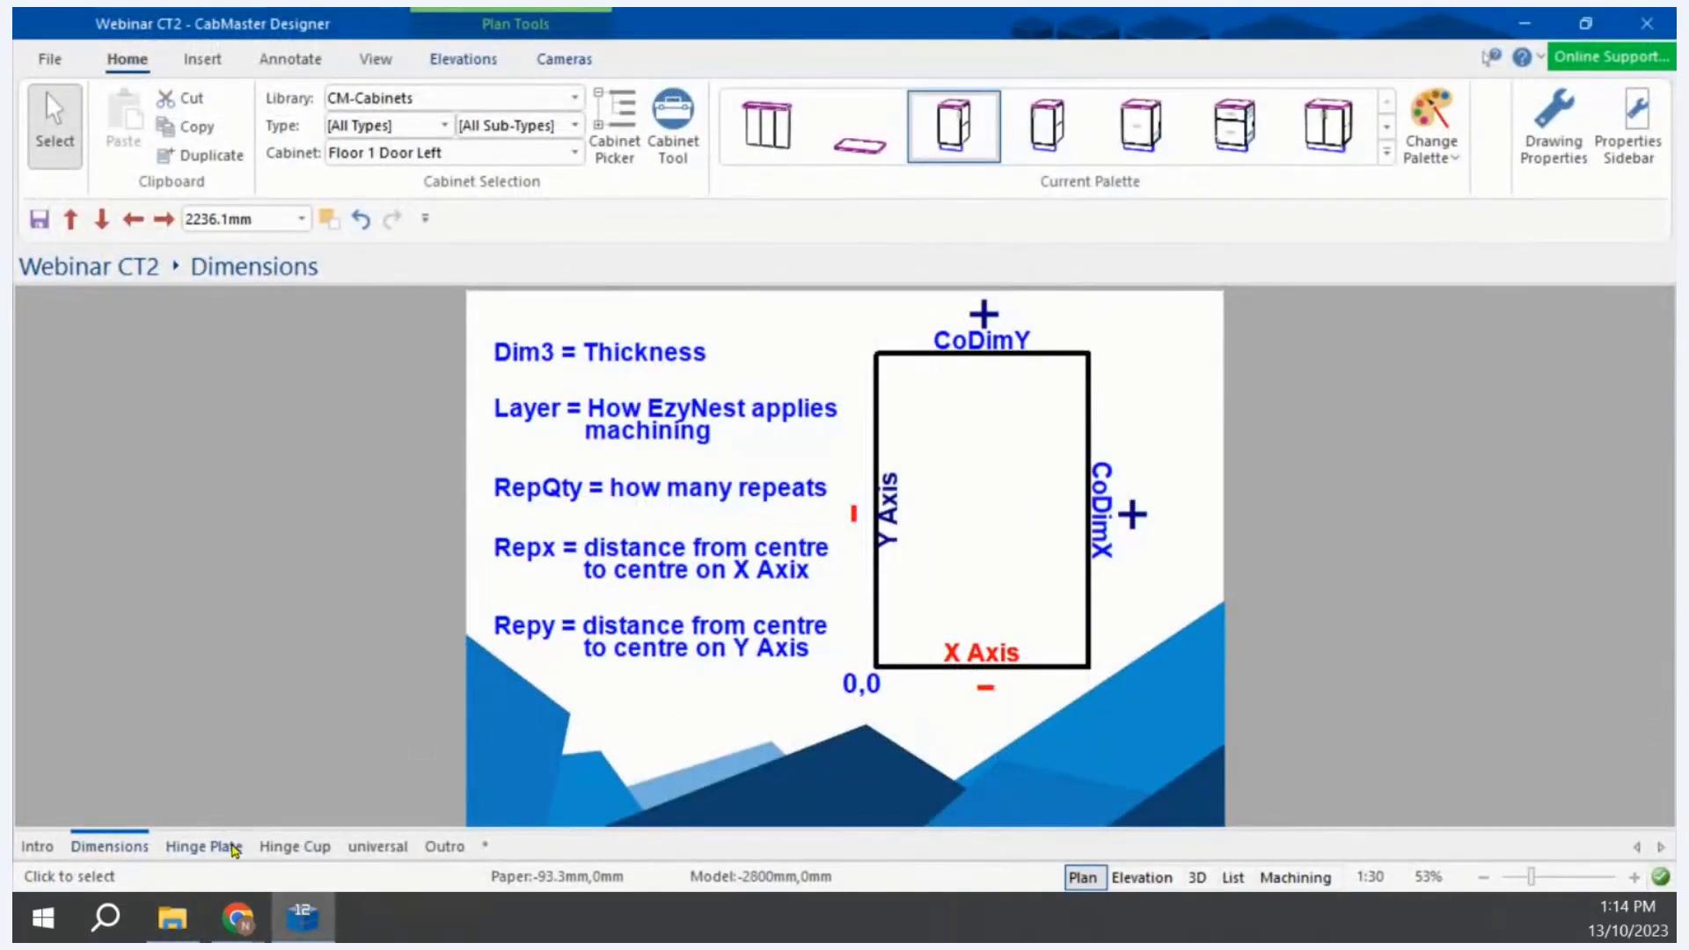
pyautogui.click(230, 846)
pyautogui.doubleClick(1145, 338)
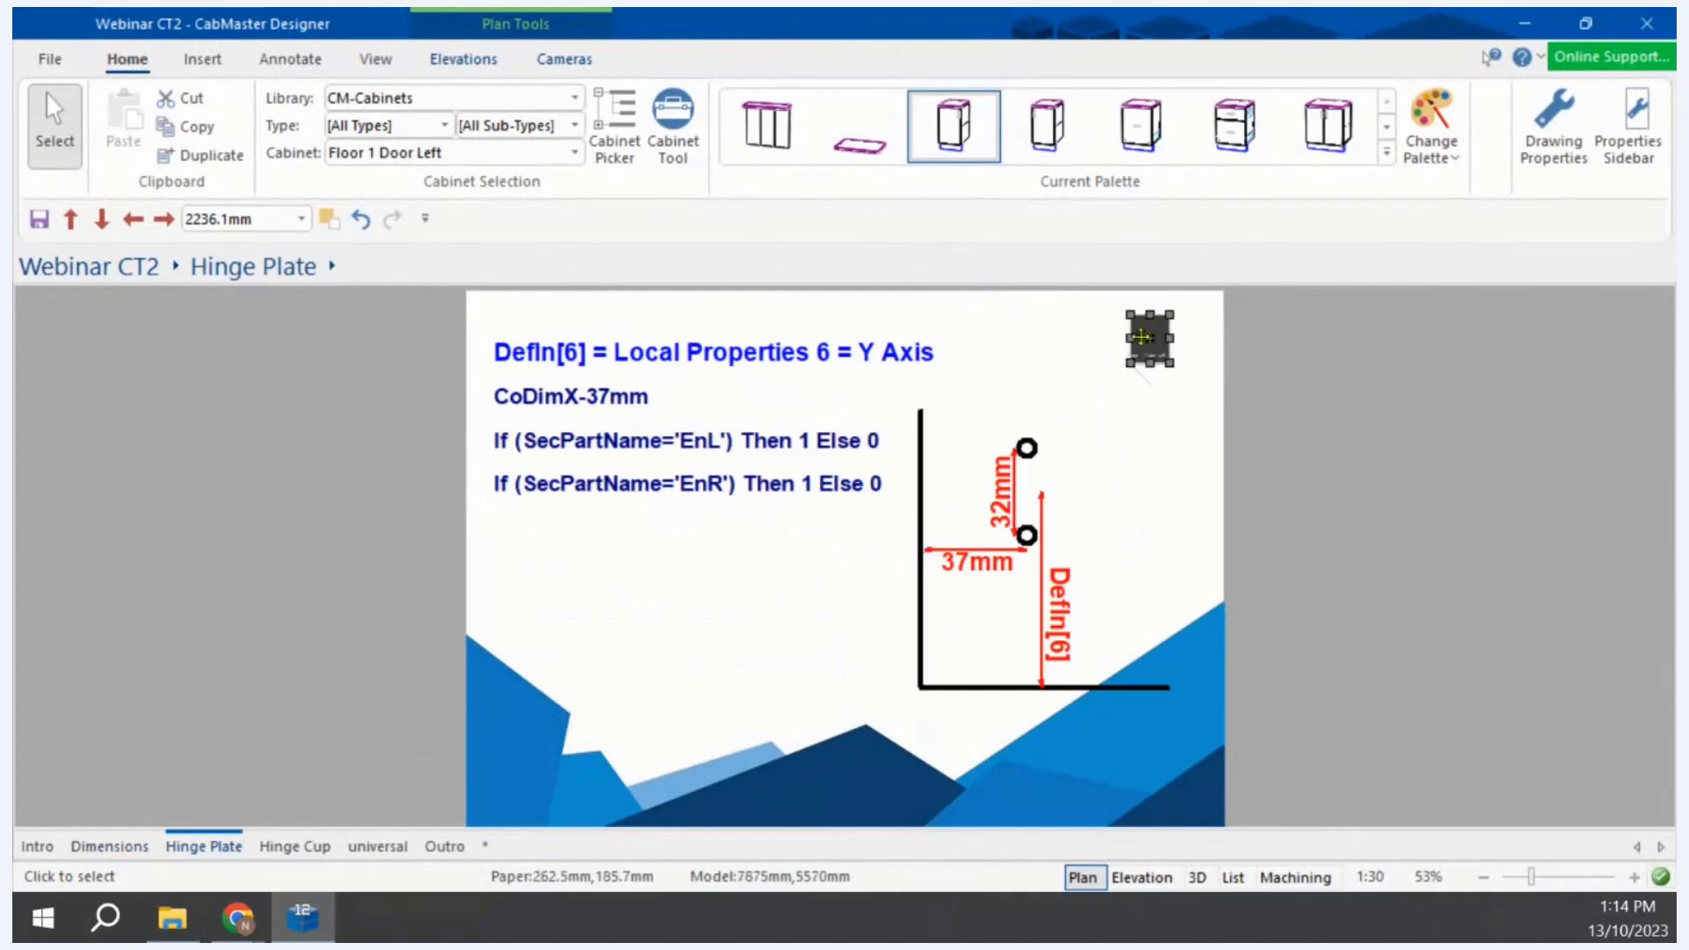
pyautogui.moveTo(1144, 345); pyautogui.dragTo(1176, 649)
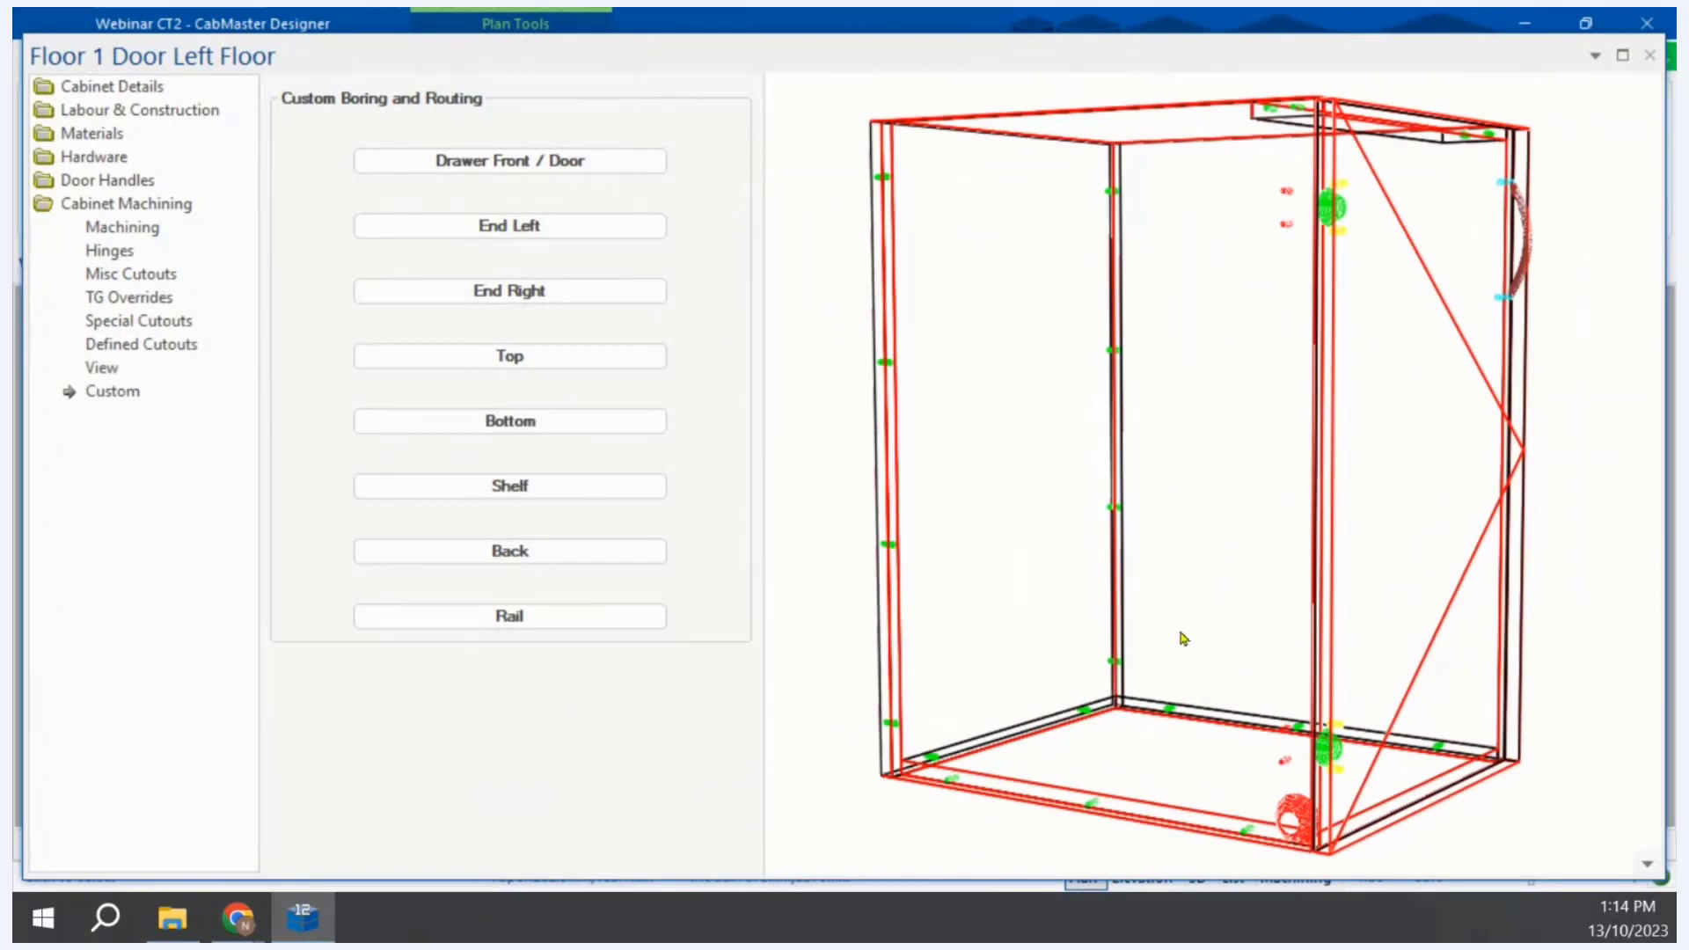
pyautogui.press('F5')
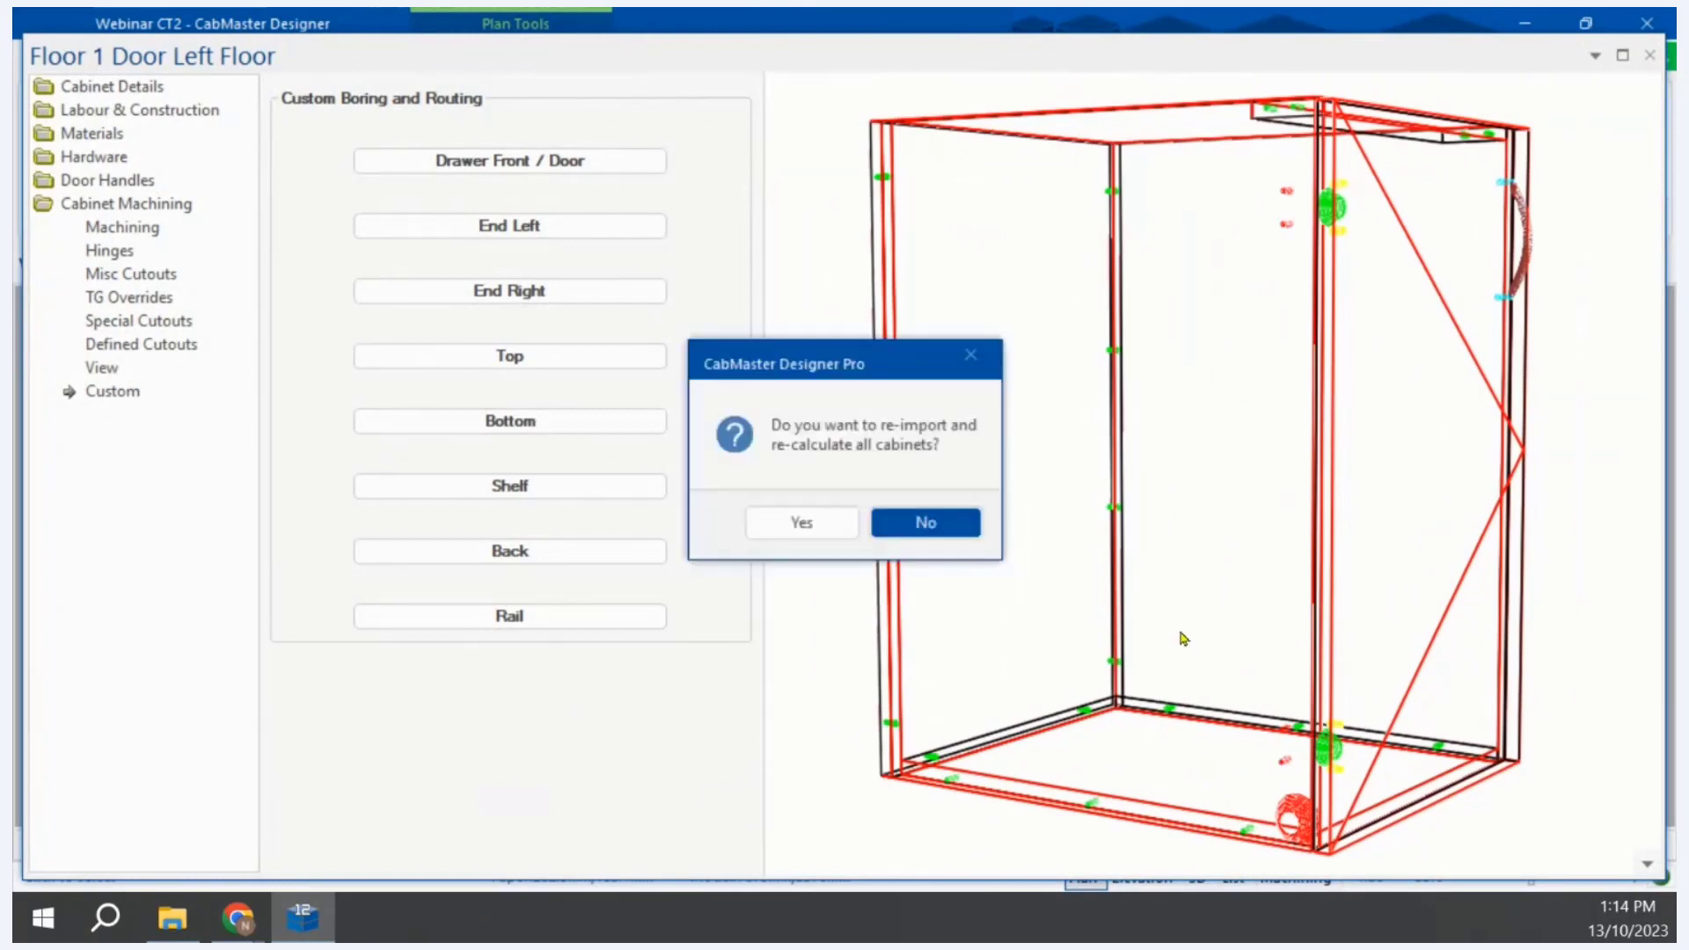
pyautogui.press('Left')
pyautogui.press('Return')
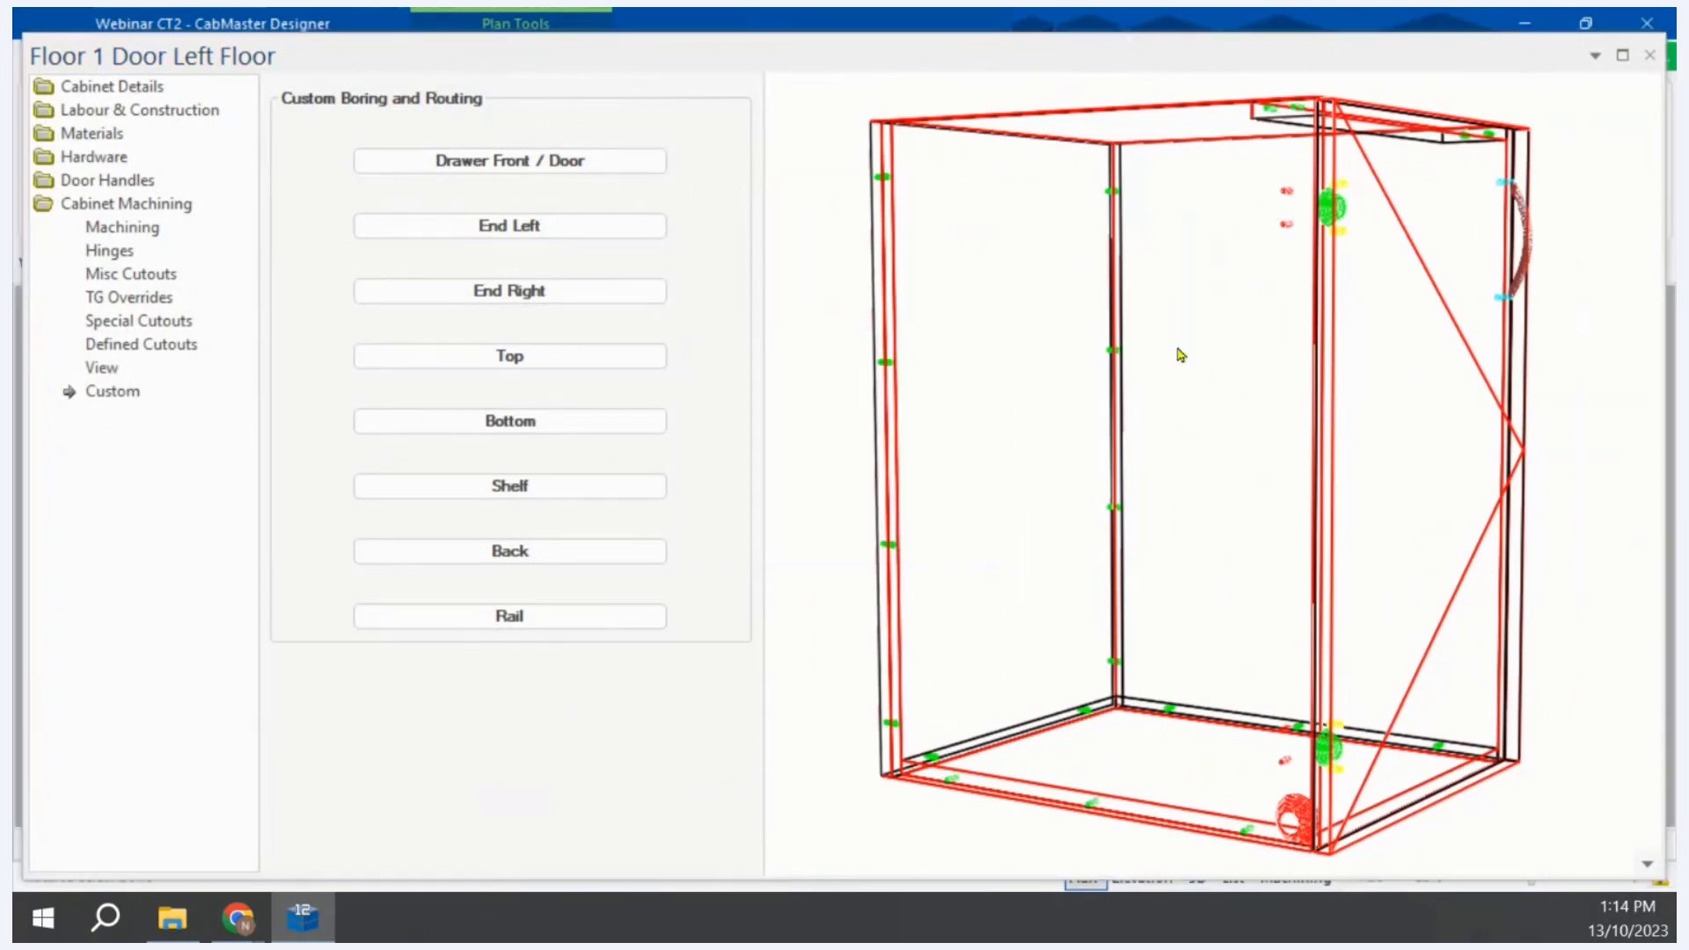
# Step: Inspect the passthrough cutout in the cabinet's 3D view and on the End Left part's machining drawing, including its position and diameter, and close the cabinet
pyautogui.moveTo(1192, 490); pyautogui.dragTo(876, 131)
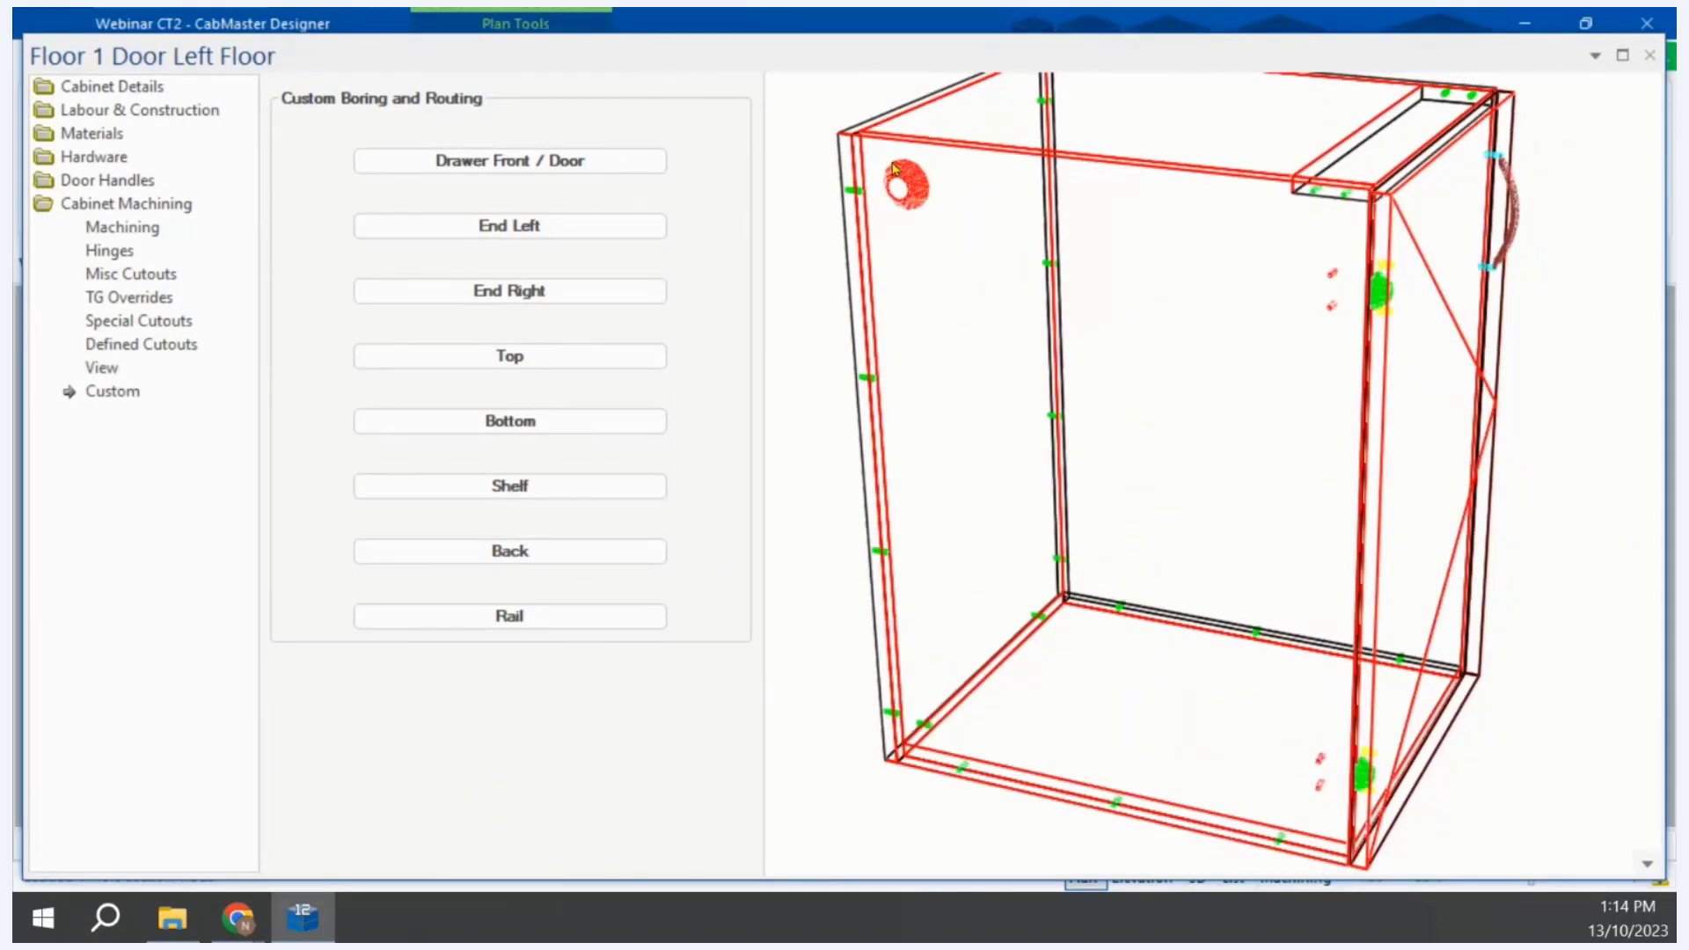
pyautogui.rightClick(1652, 876)
pyautogui.click(1539, 503)
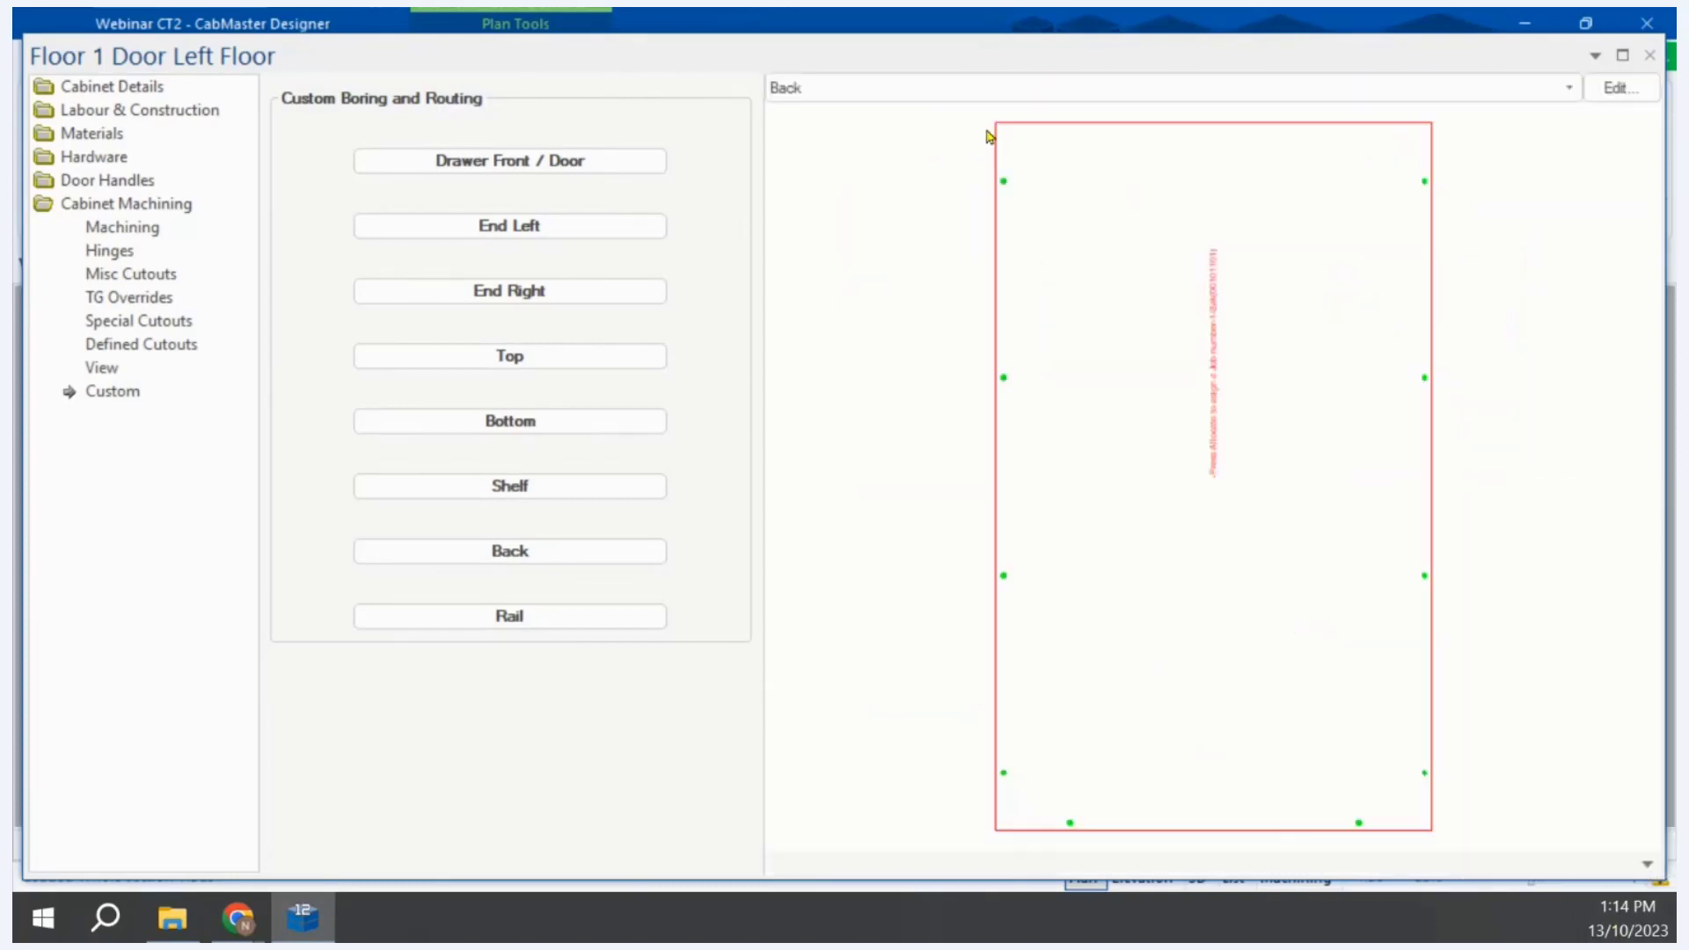
pyautogui.click(936, 95)
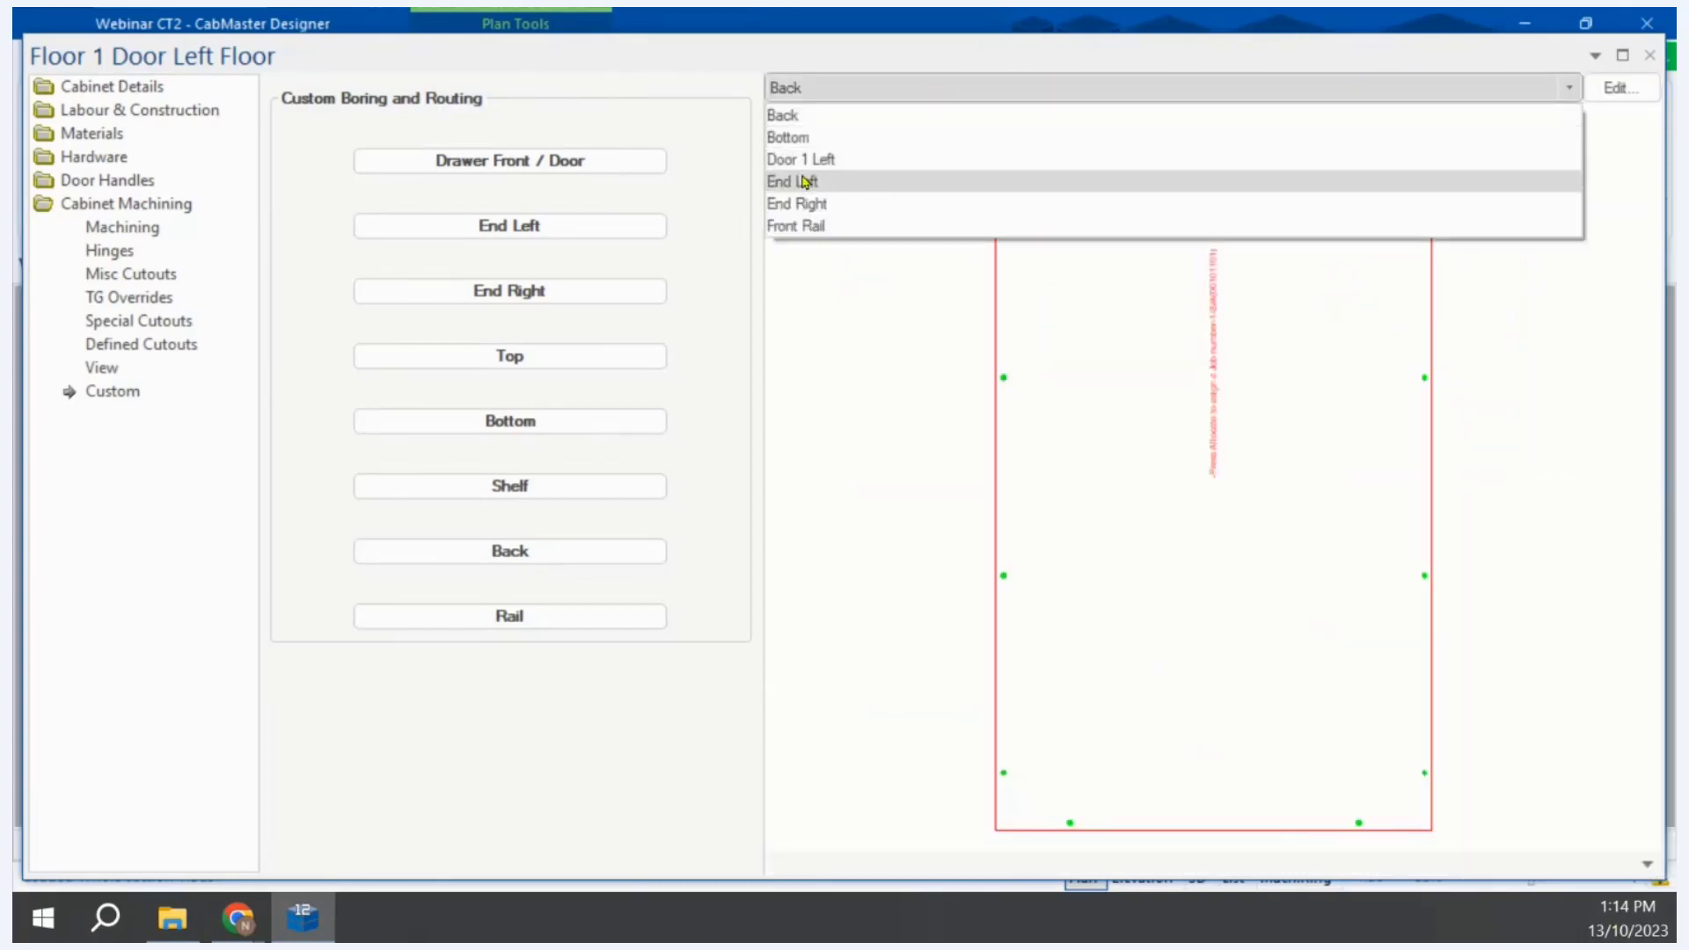
pyautogui.click(804, 181)
pyautogui.click(1444, 181)
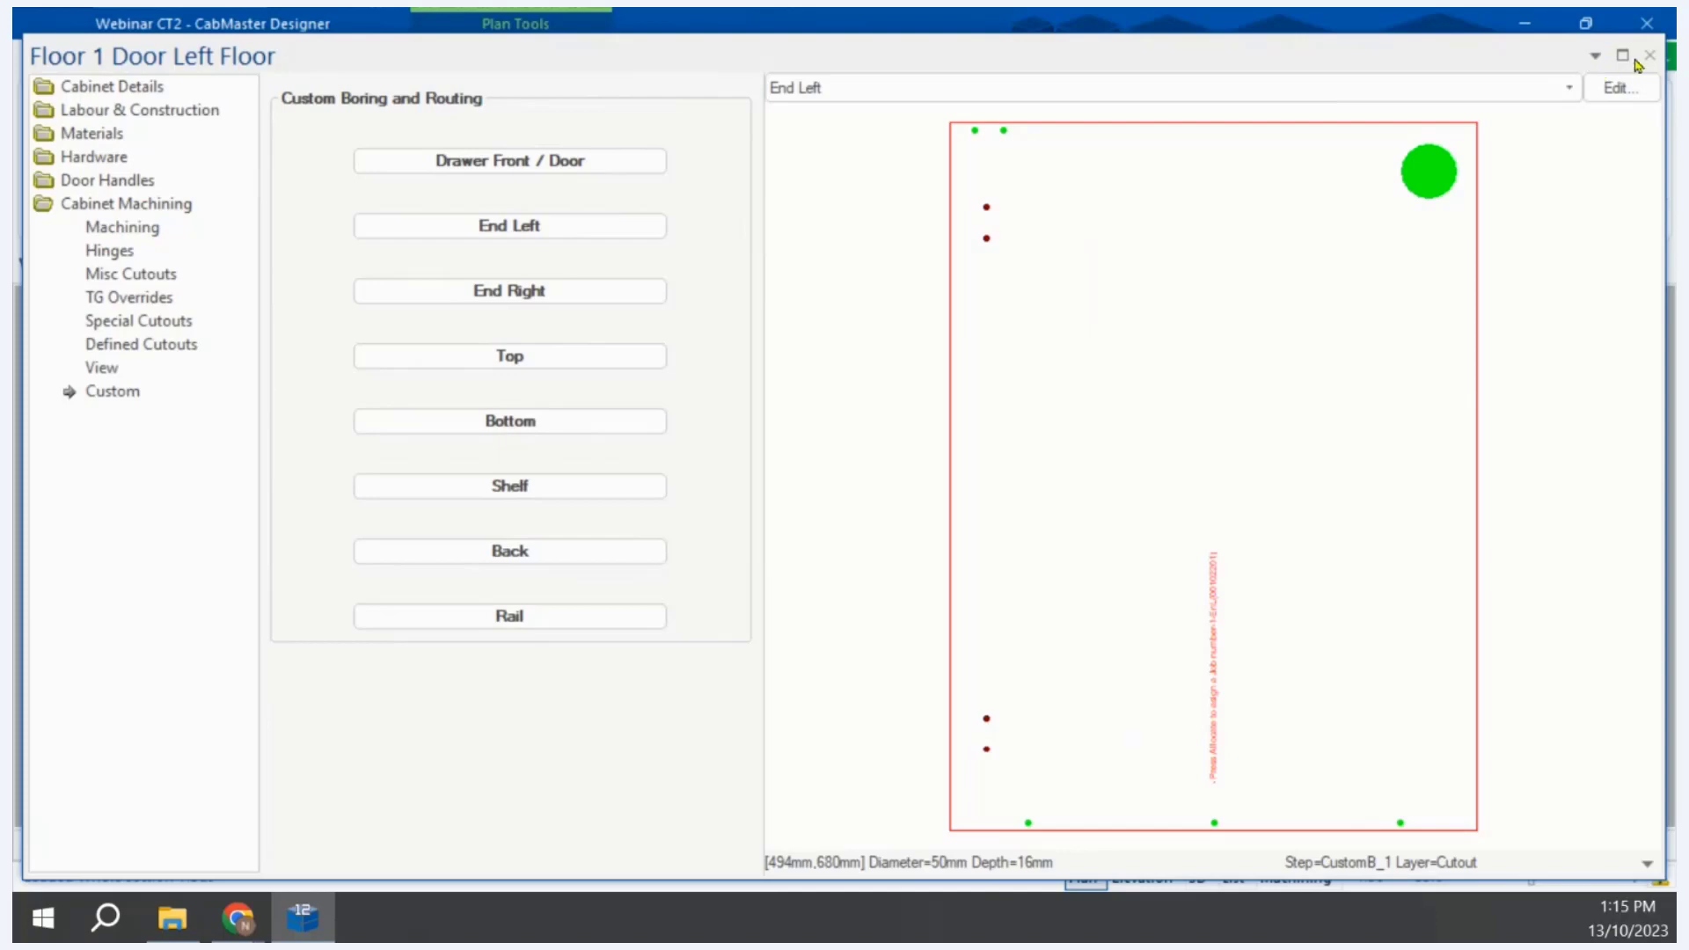
pyautogui.click(1649, 54)
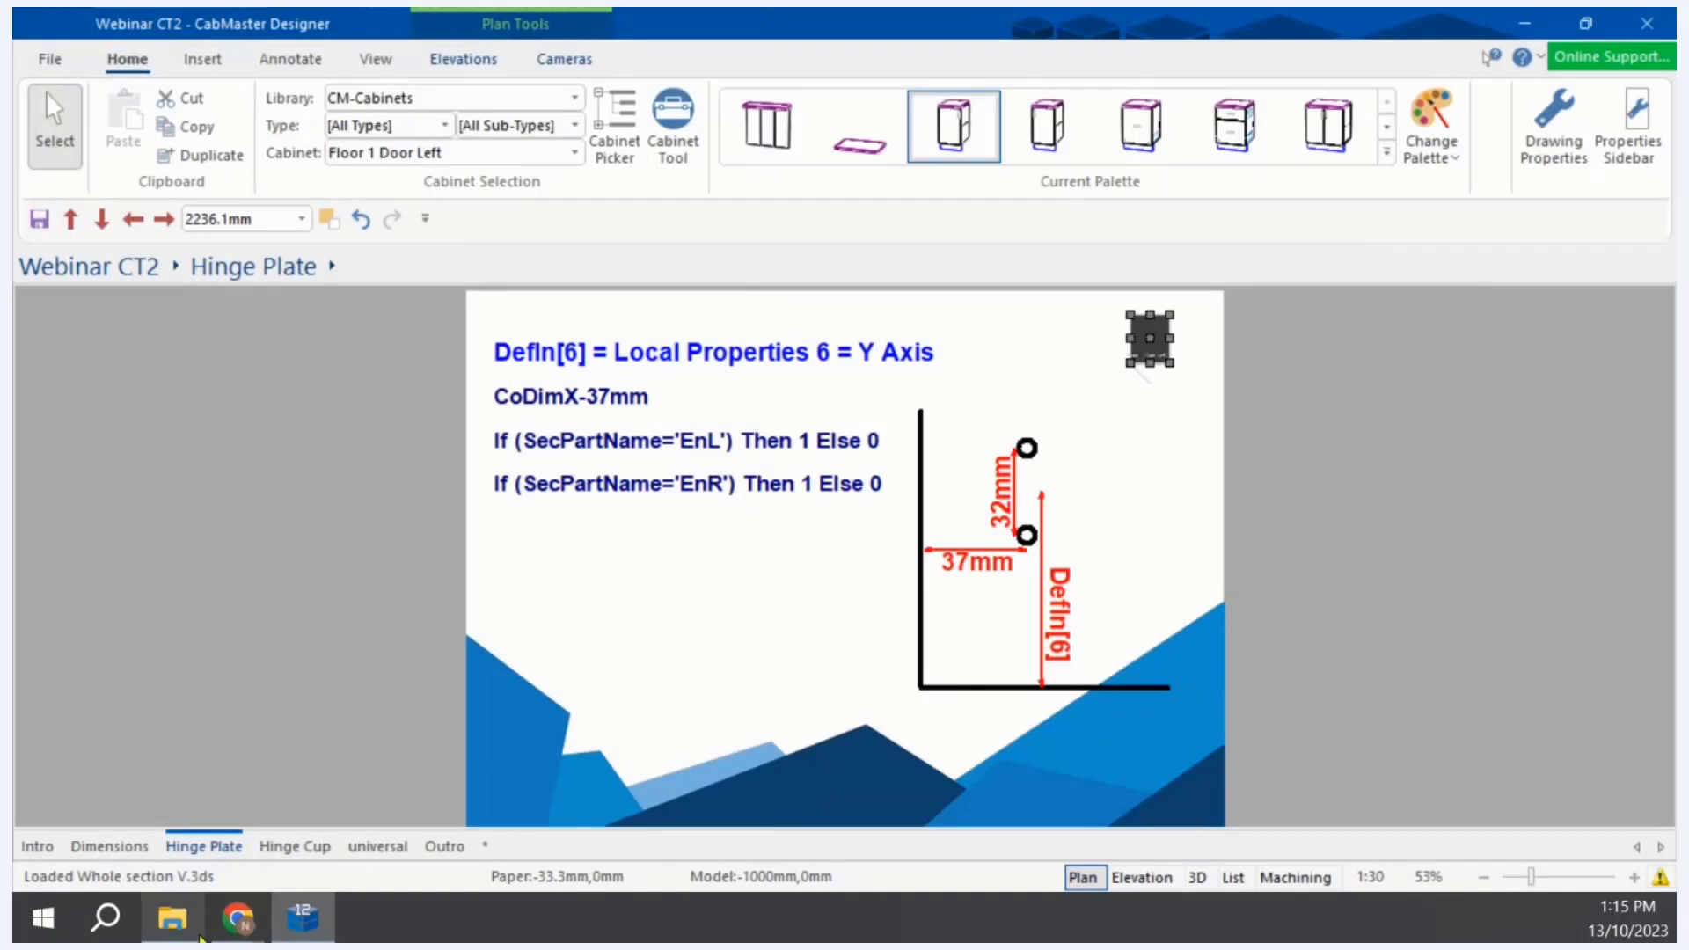
# Step: Switch to File Explorer, review the Passthrough table's row 1 entries in the Table Editor, and close the table
pyautogui.click(172, 918)
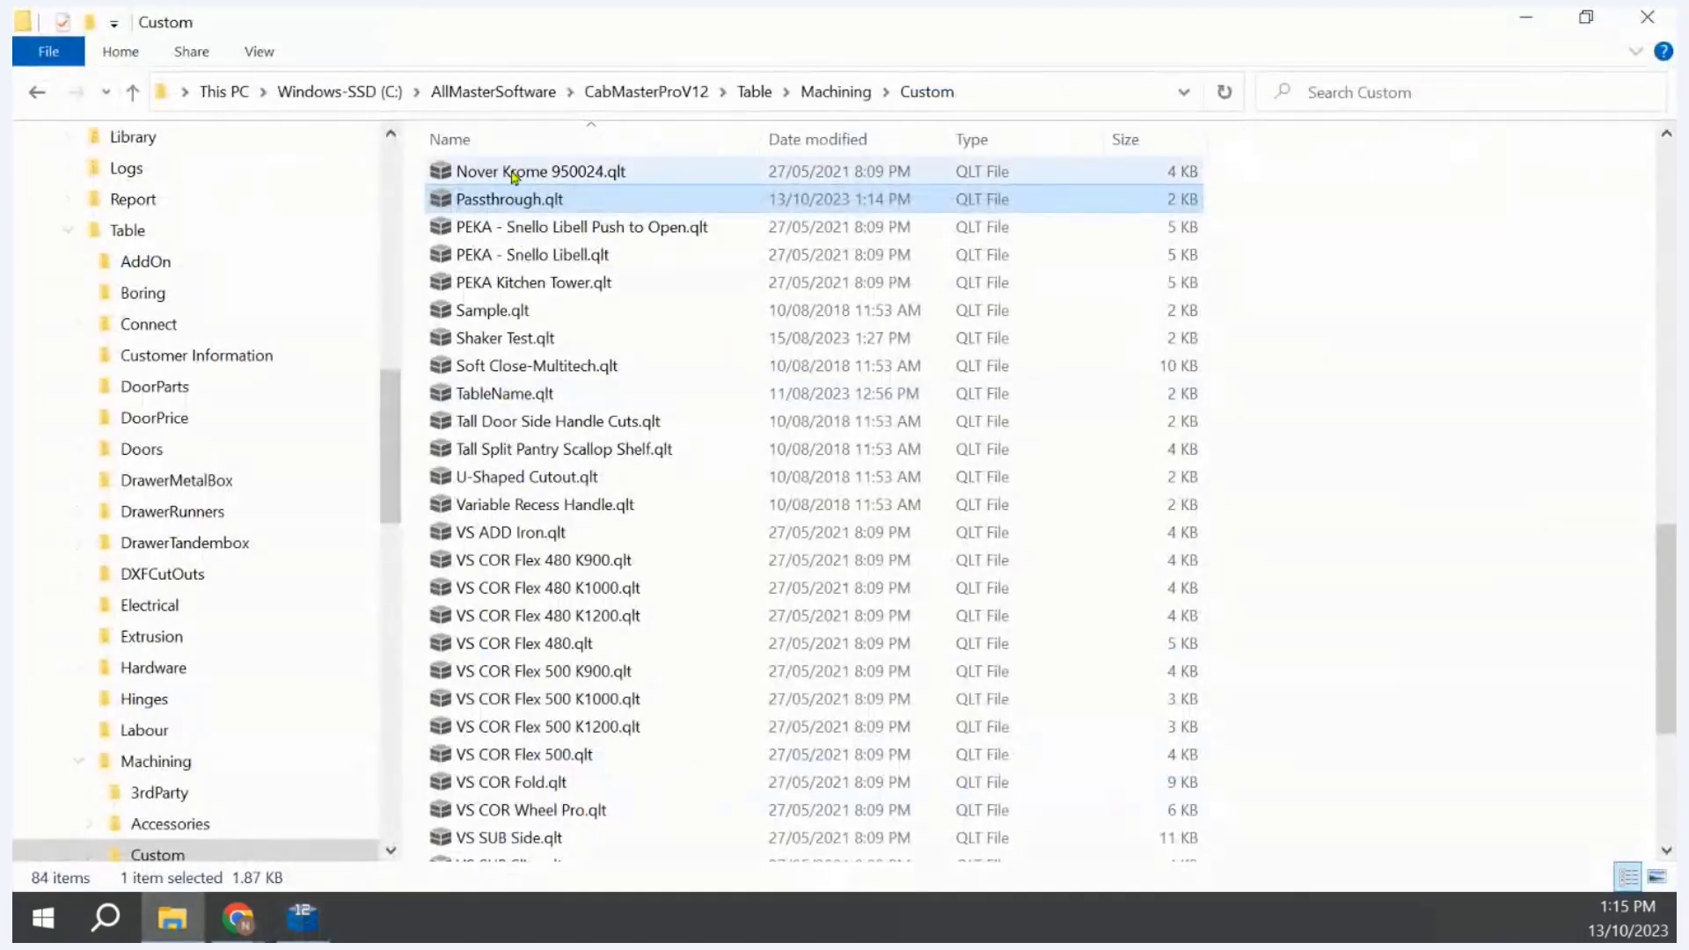
pyautogui.doubleClick(525, 199)
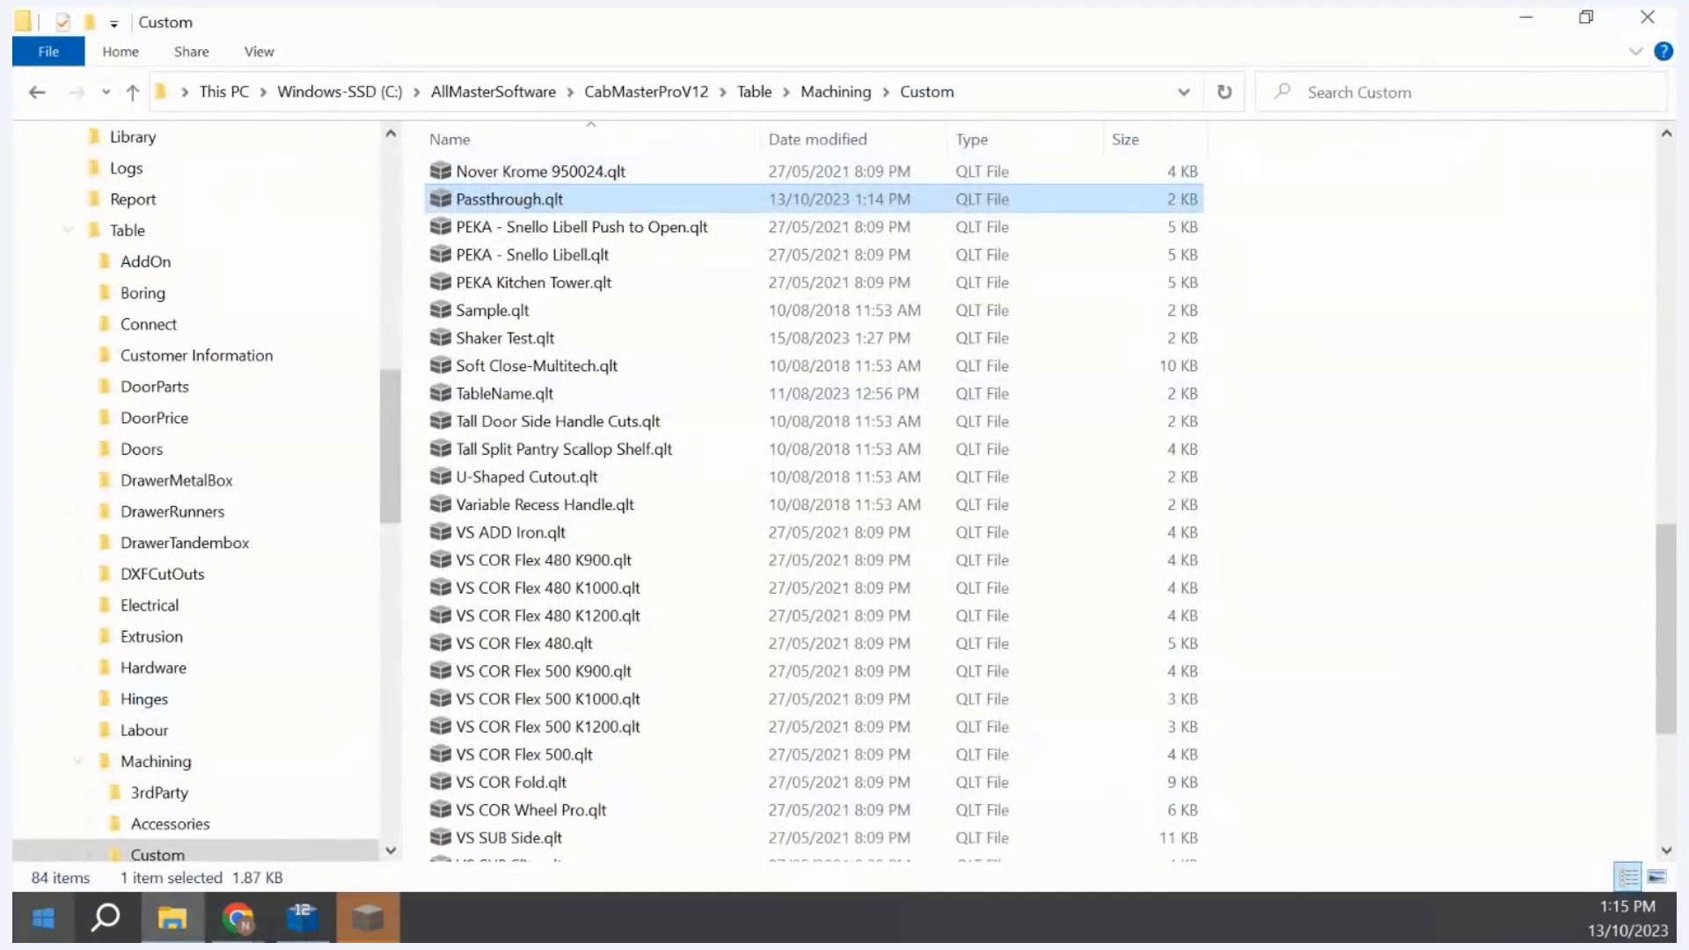
pyautogui.moveTo(894, 434); pyautogui.dragTo(510, 83)
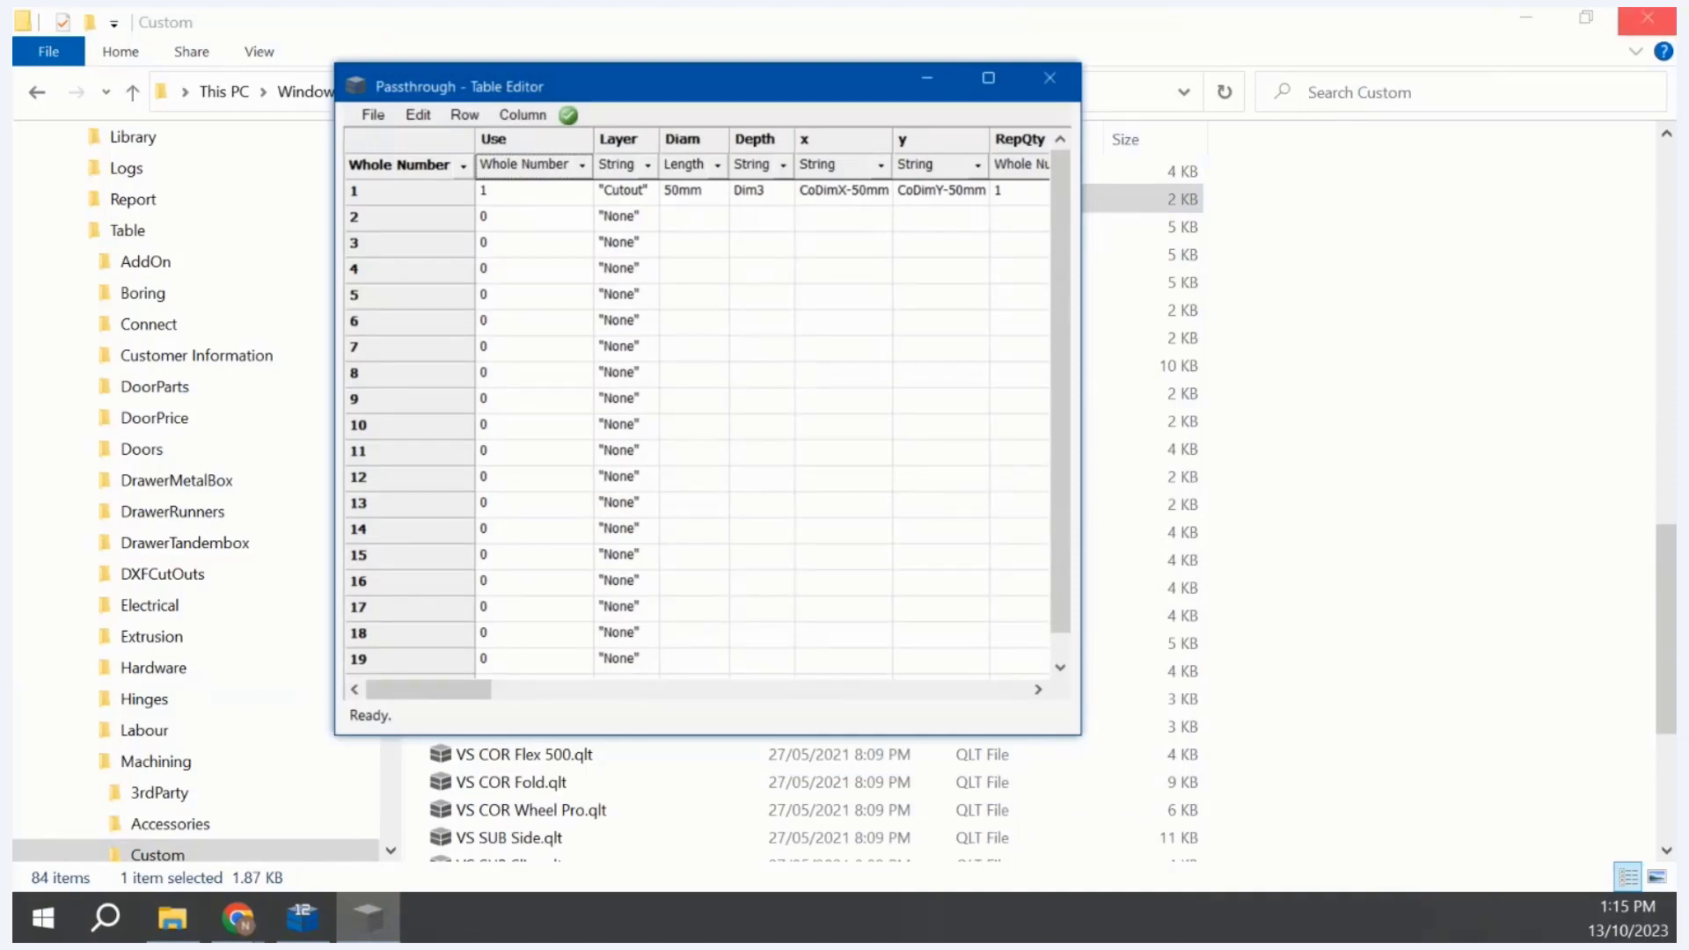
pyautogui.click(1033, 82)
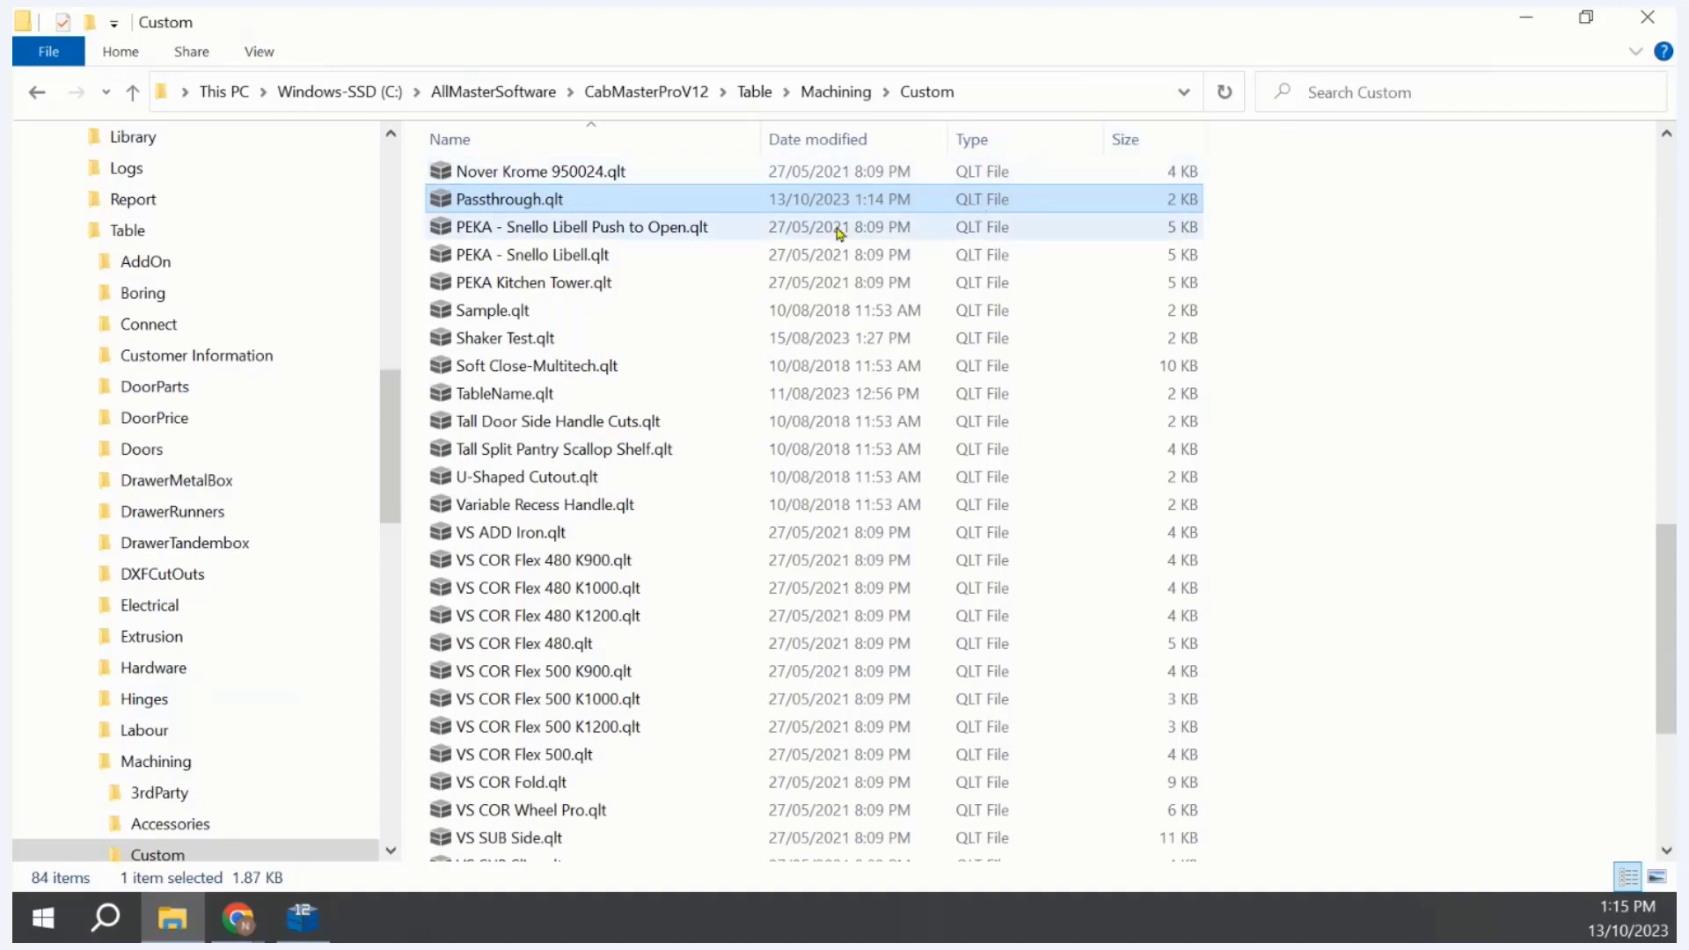
# Step: Duplicate Passthrough.qlt within the Custom machining folder
pyautogui.rightClick(659, 199)
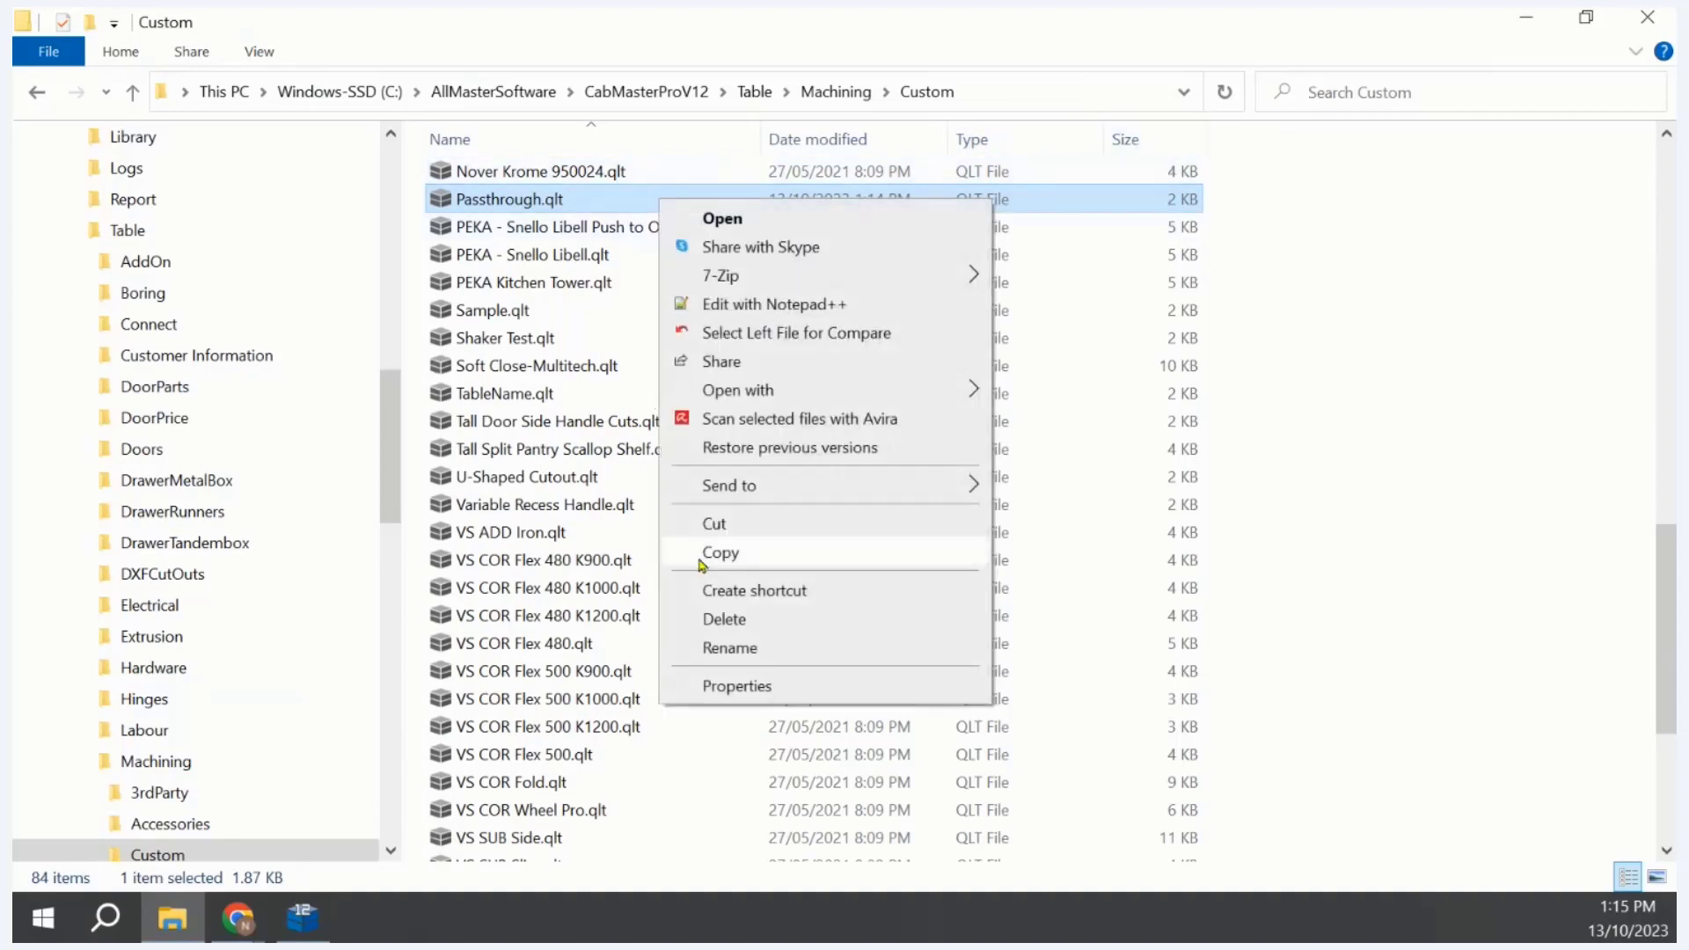
pyautogui.click(708, 555)
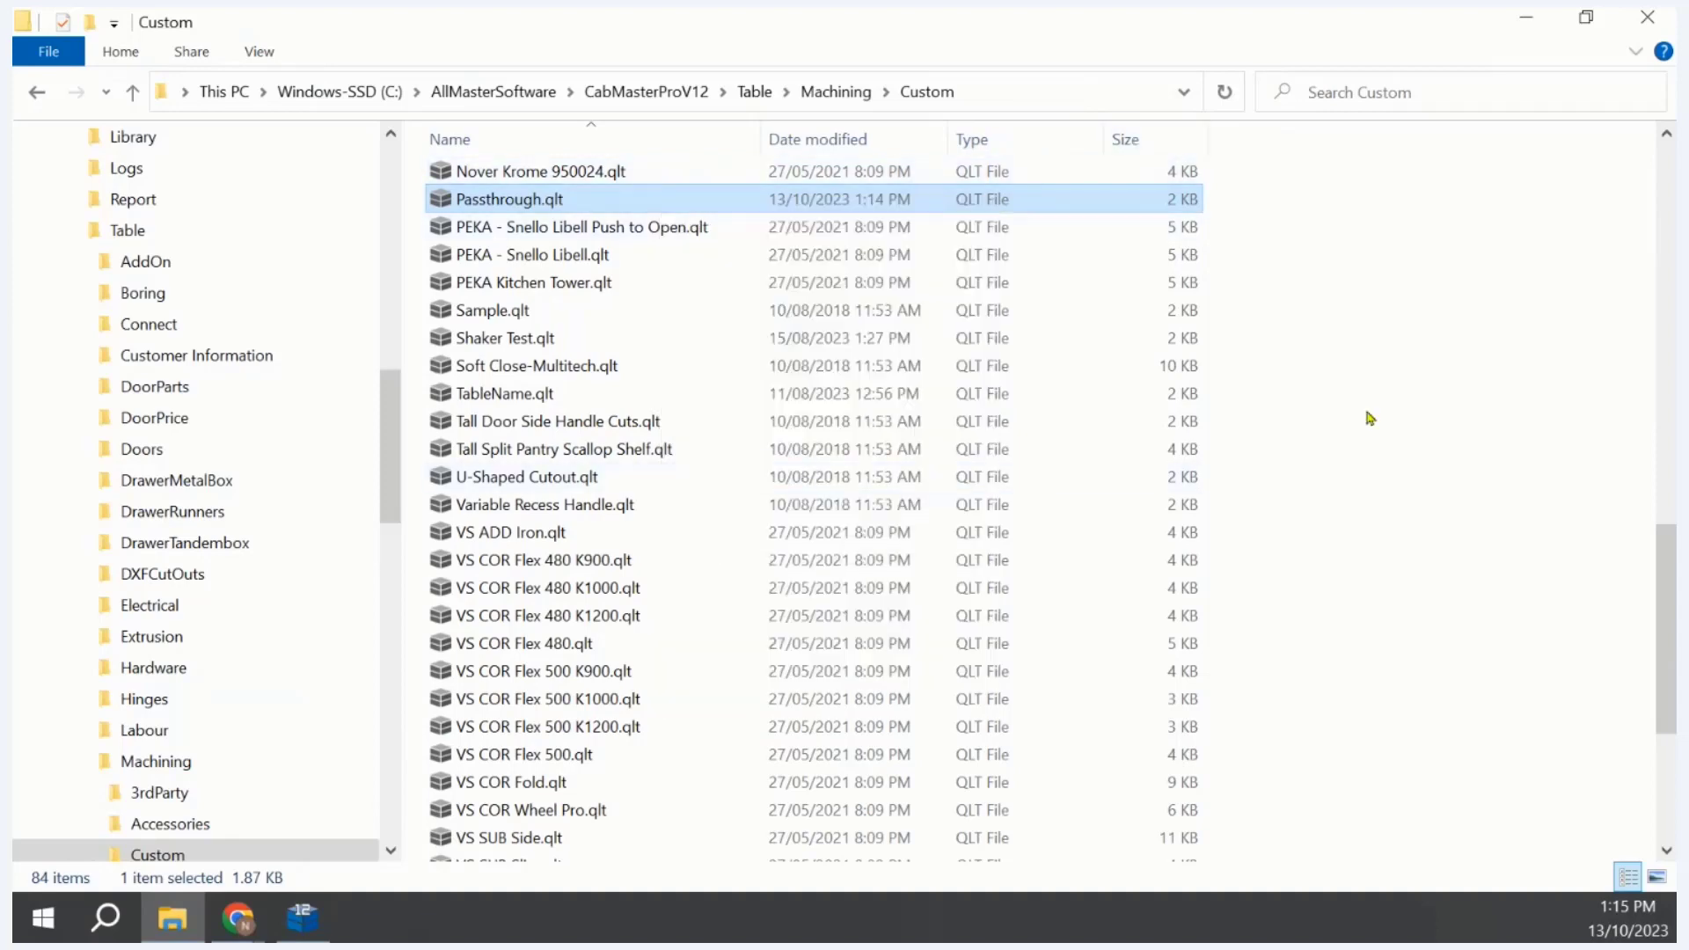
pyautogui.rightClick(1440, 396)
pyautogui.click(1448, 574)
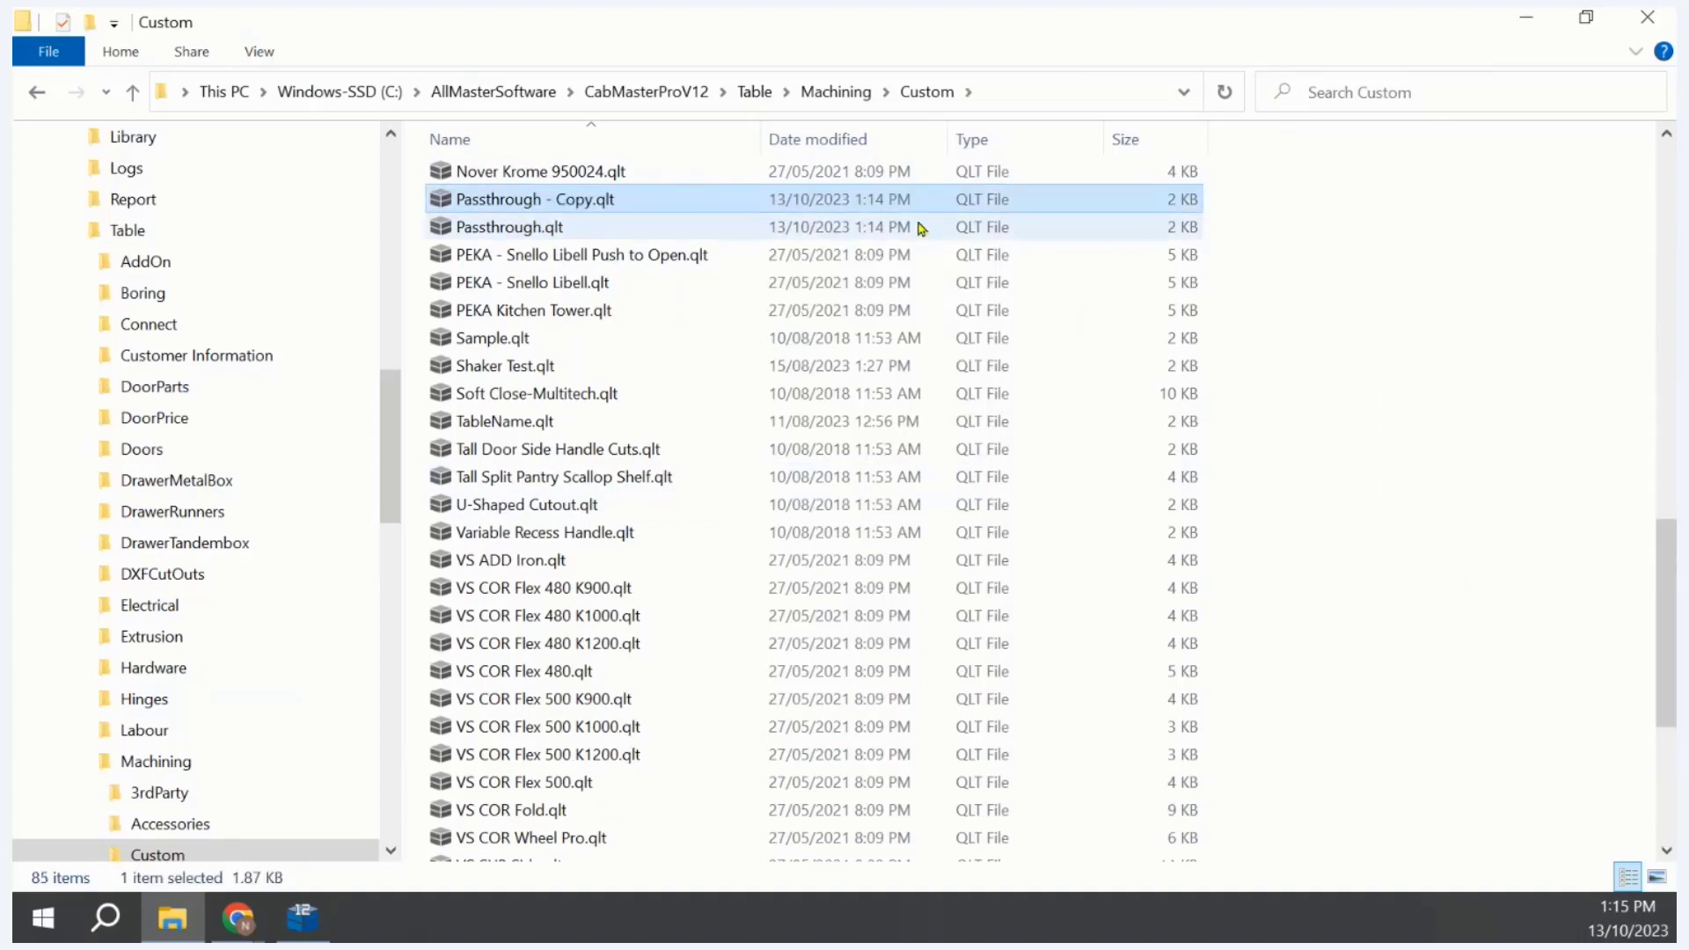
# Step: Rename the copied Passthrough table file as 6th Hinge.qlt
pyautogui.rightClick(708, 215)
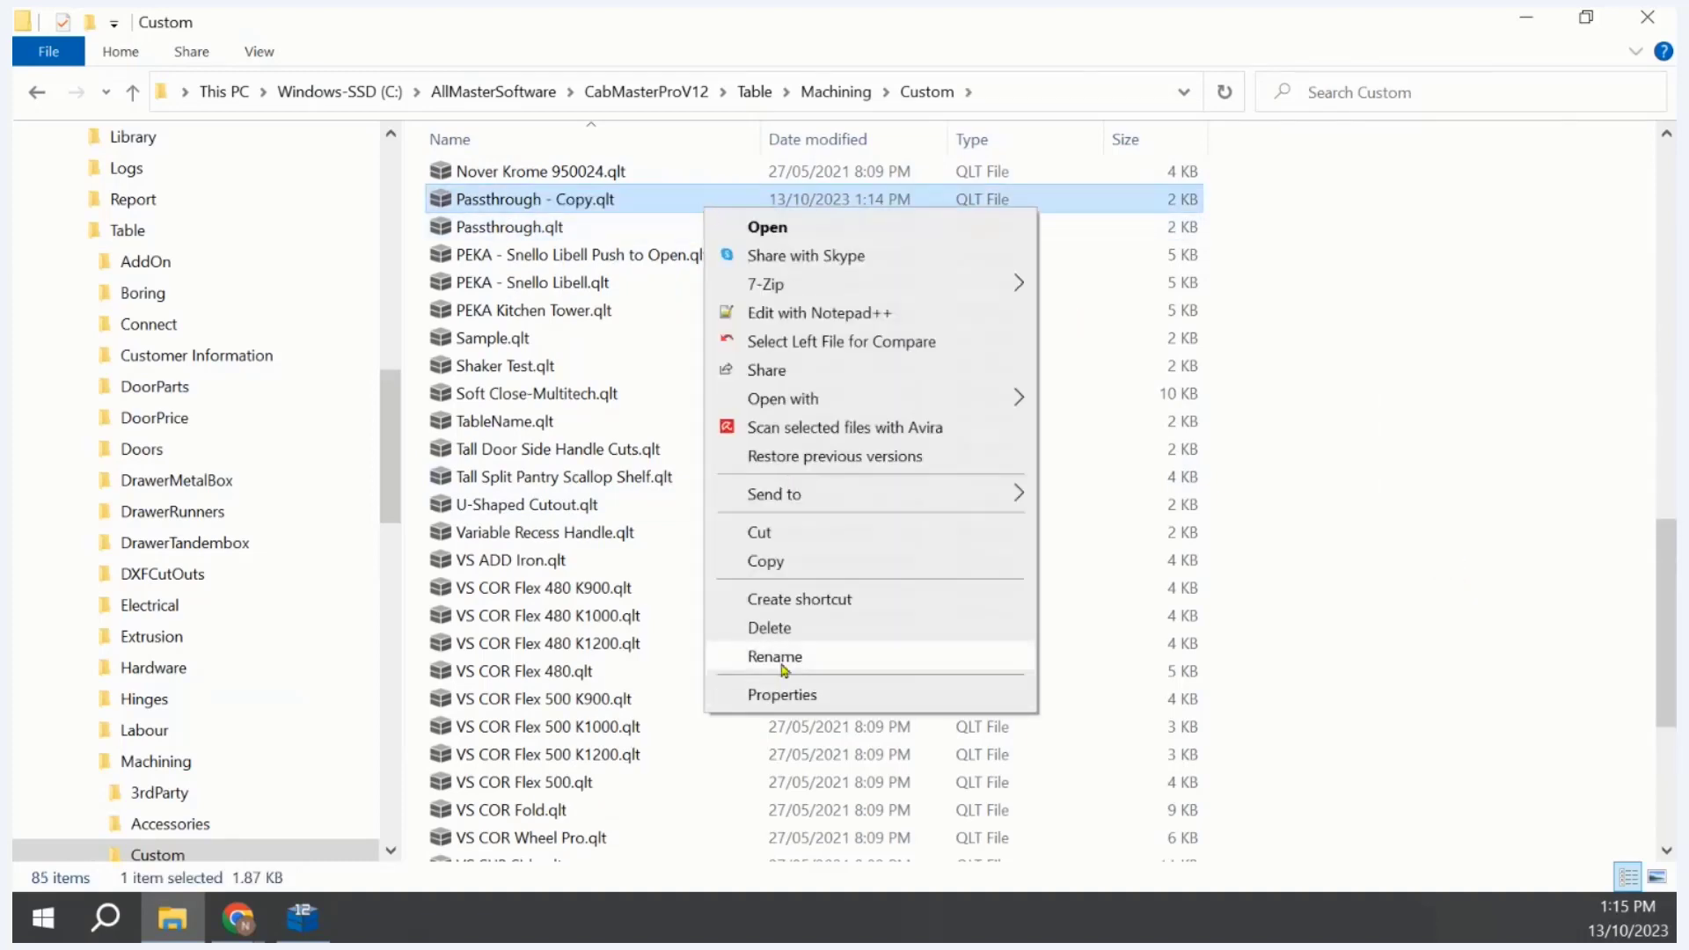
pyautogui.click(774, 657)
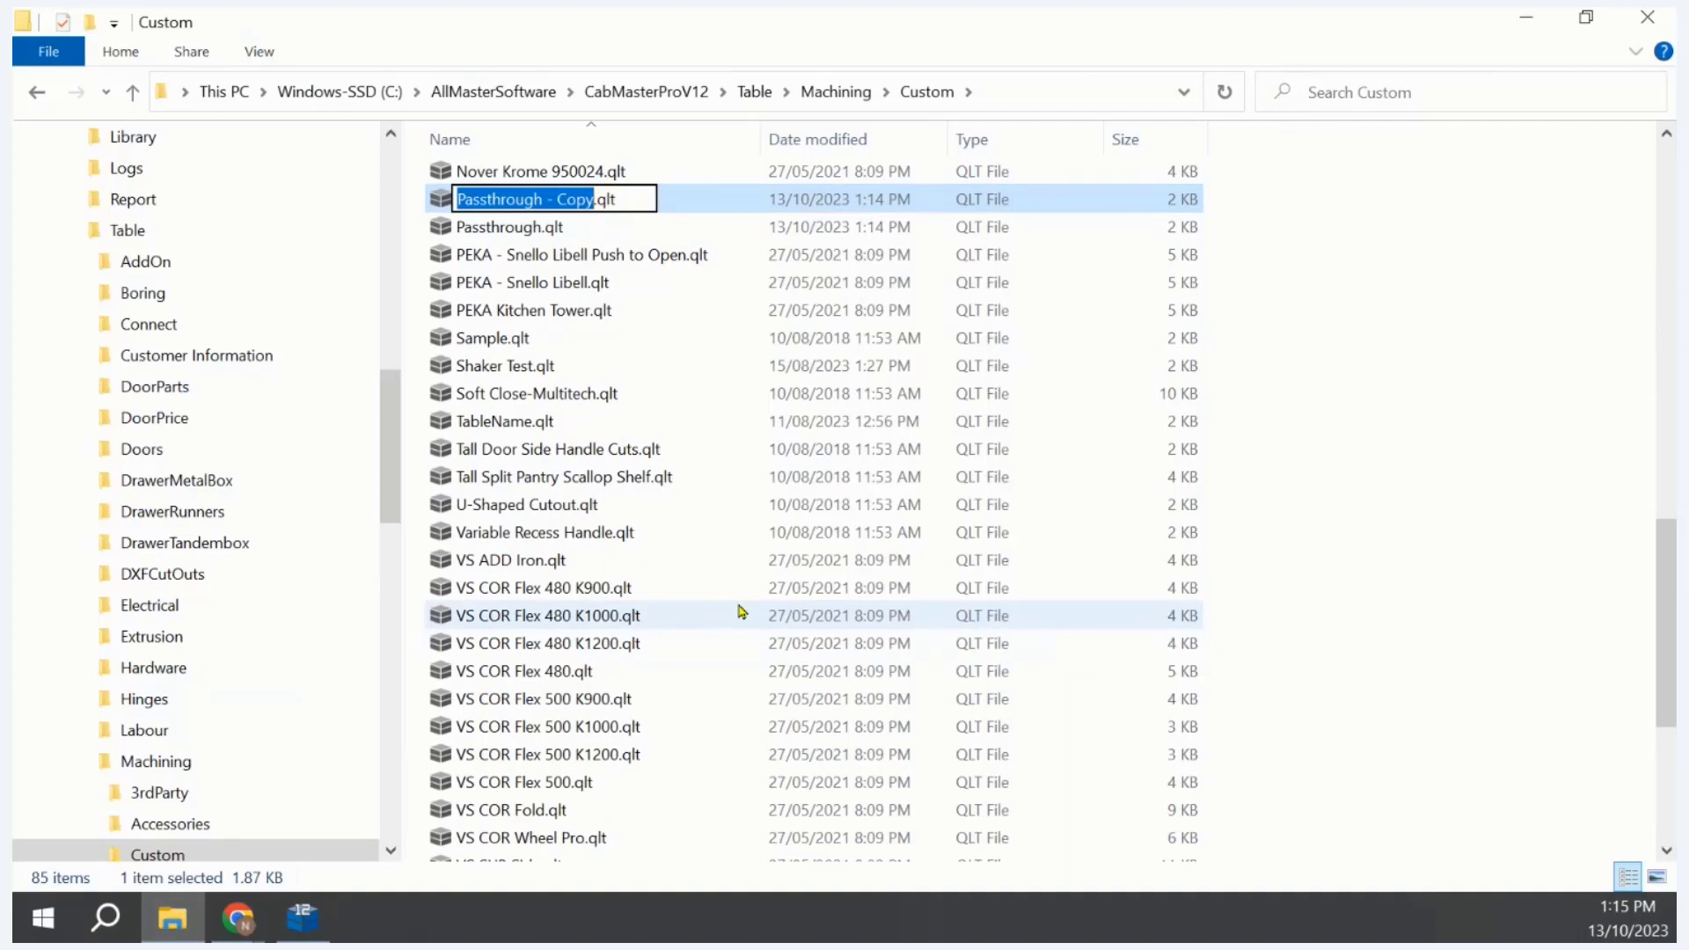
pyautogui.write('6T')
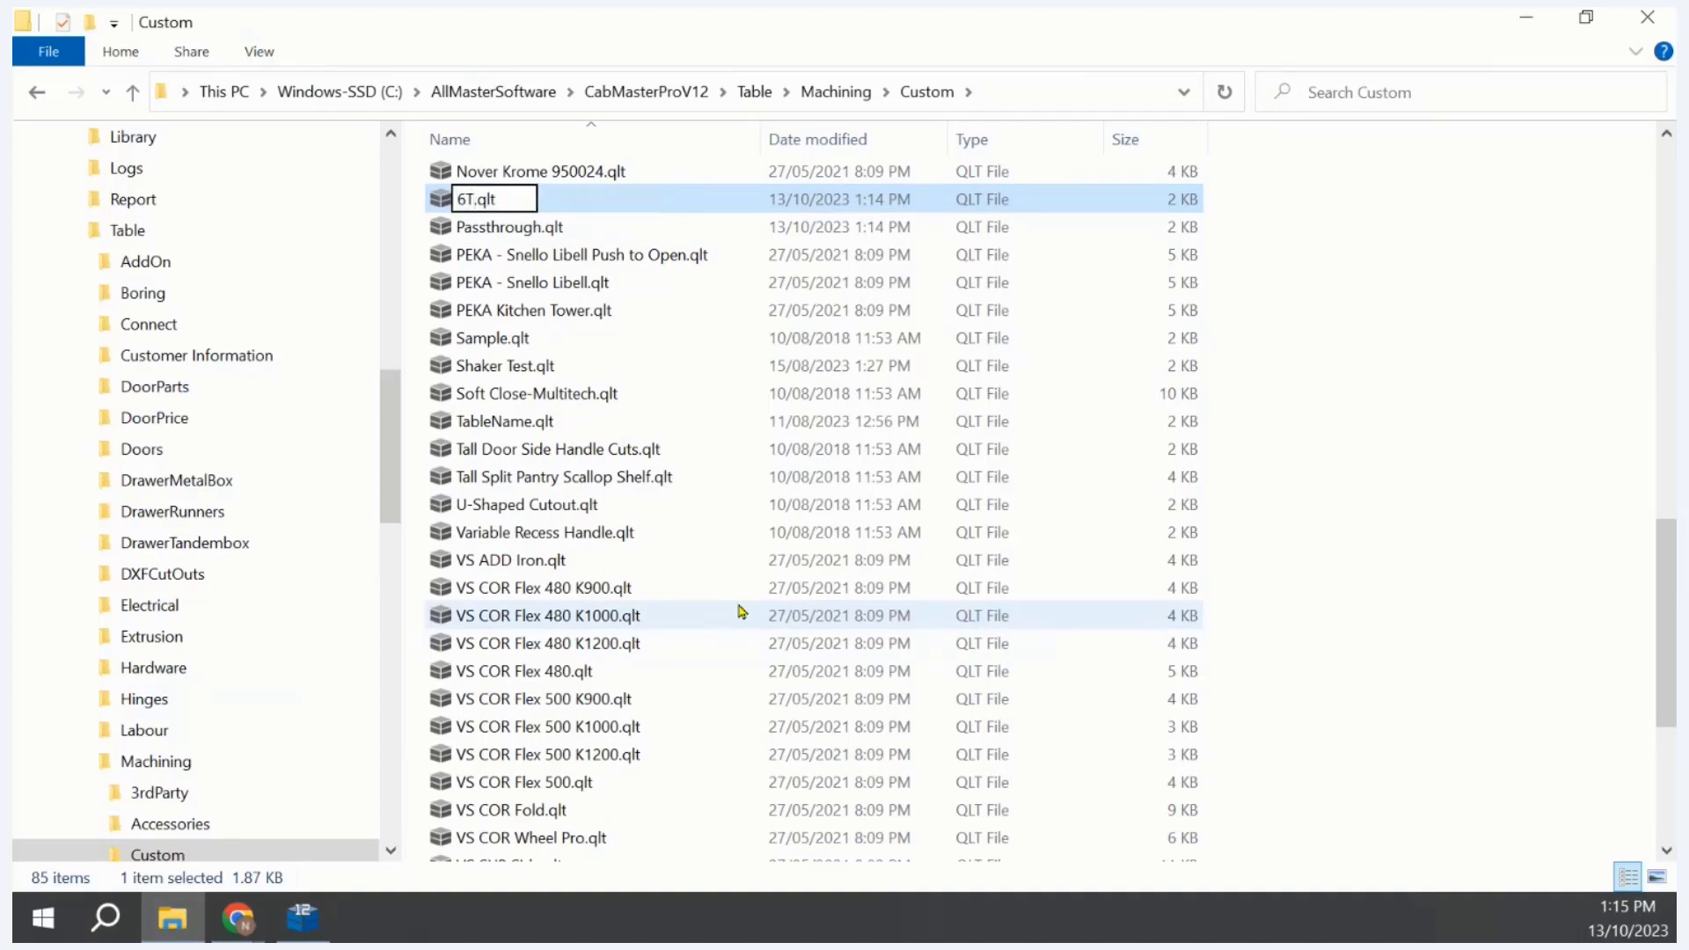
pyautogui.press('BackSpace')
pyautogui.write('th')
pyautogui.write(' Hinge')
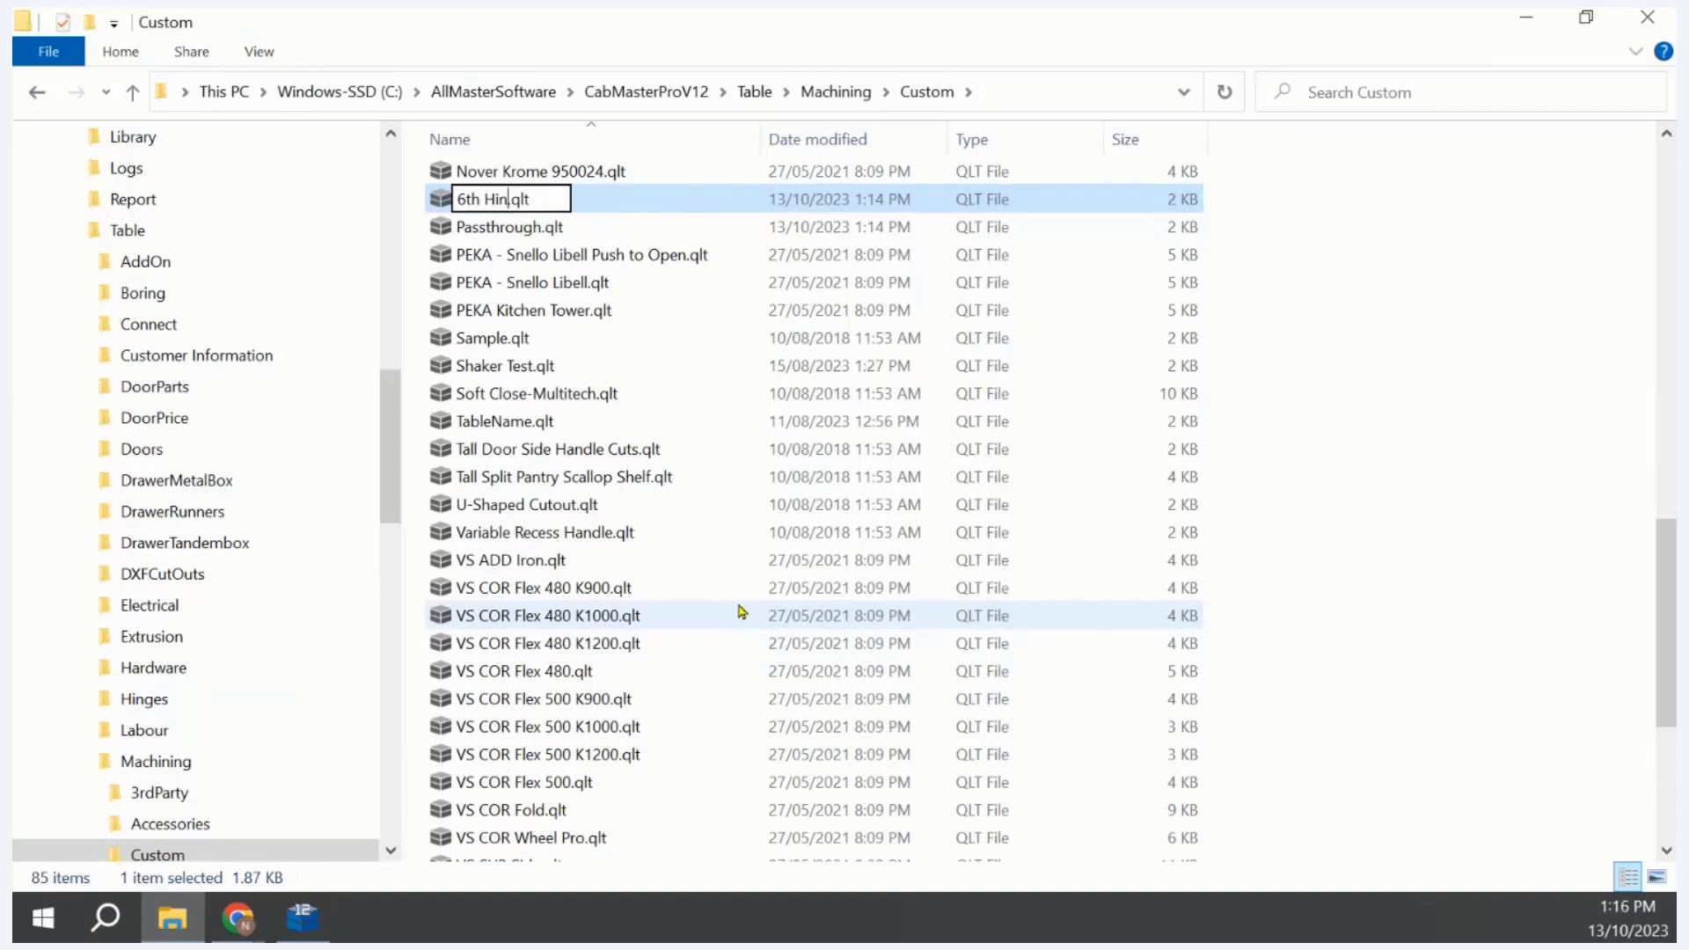
pyautogui.click(1405, 589)
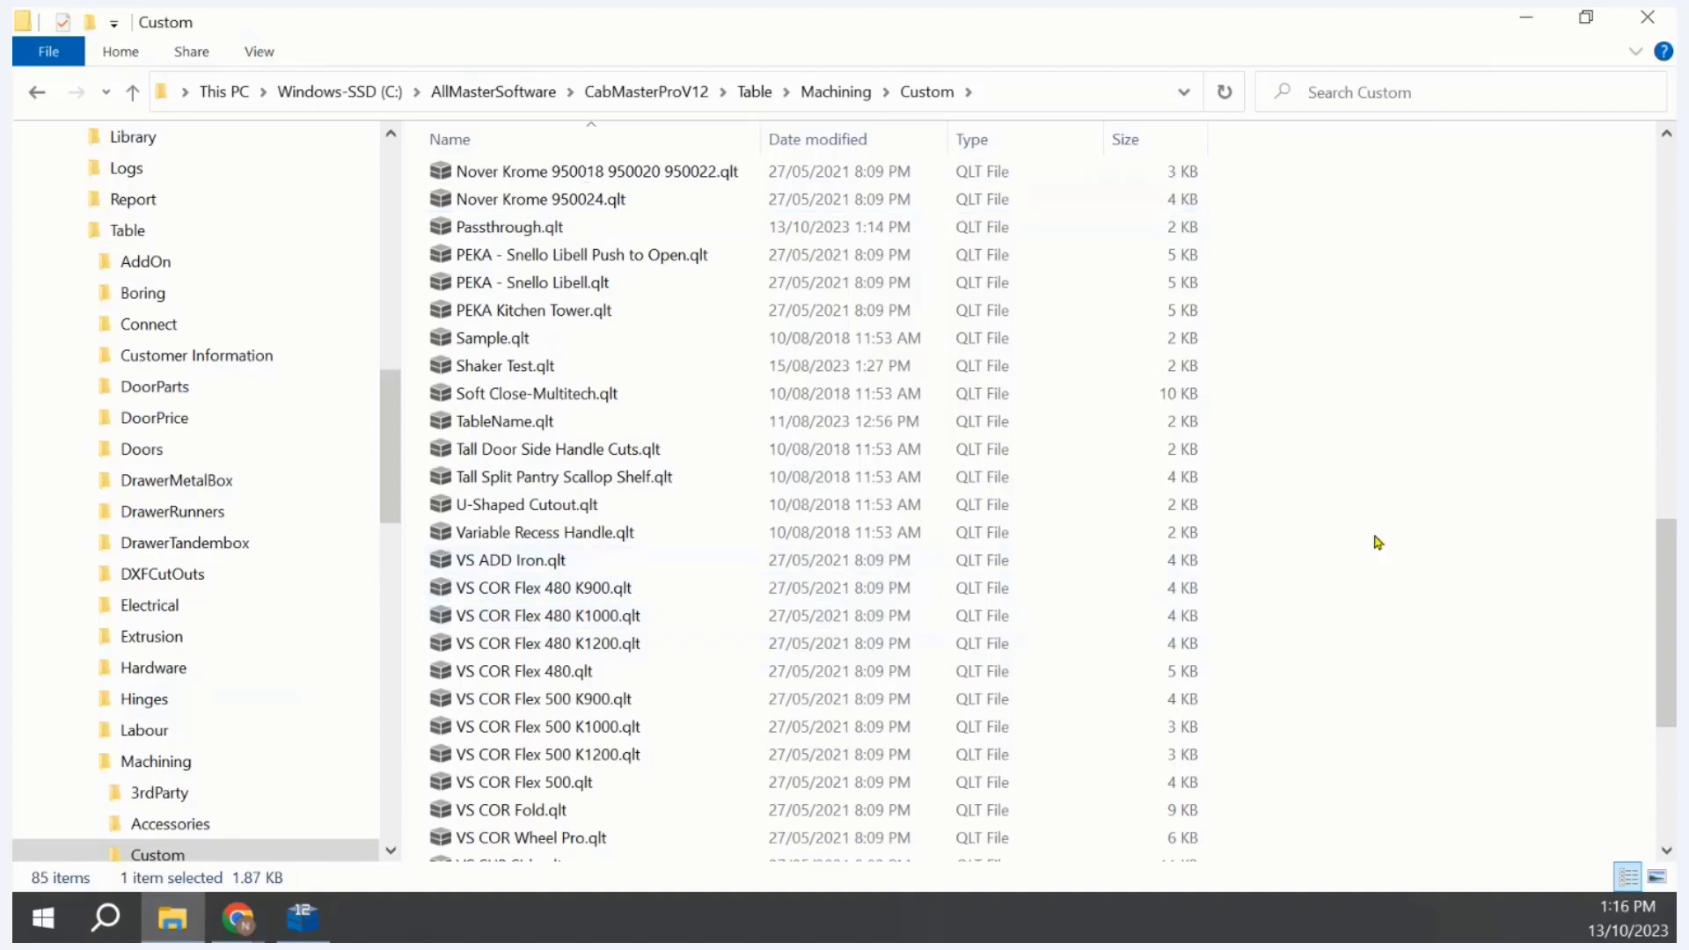
# Step: Open 6th Hinge.qlt from the Custom folder in the Table Editor and maximize its window
pyautogui.scroll(15, 484, 407)
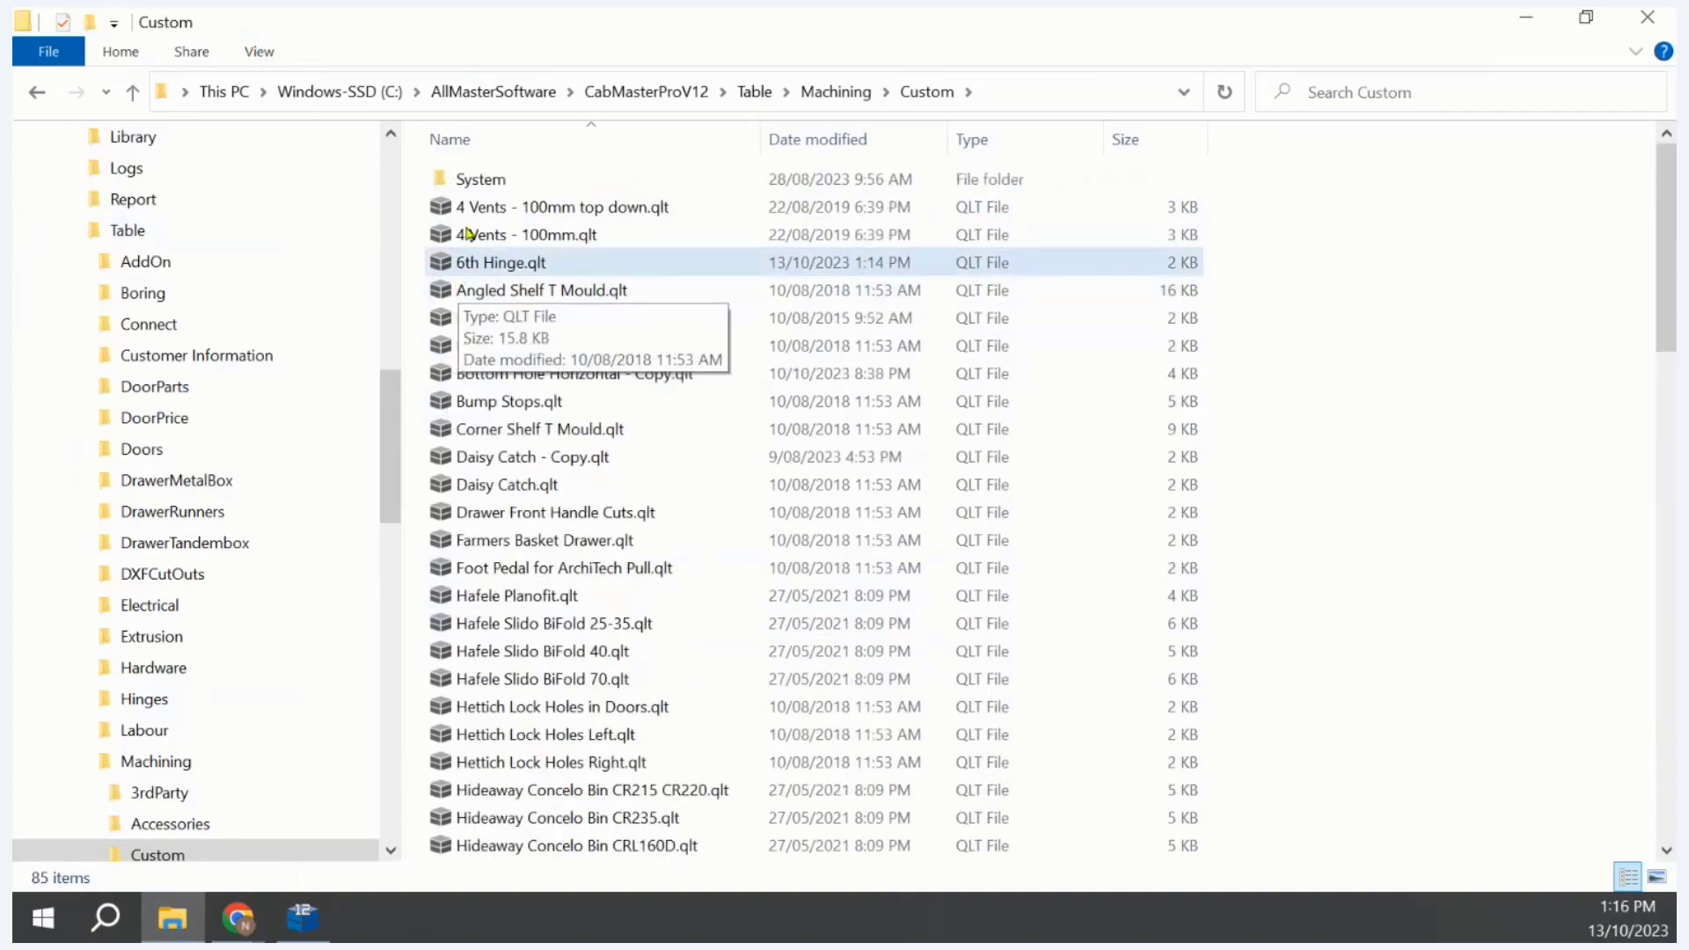
pyautogui.click(467, 262)
pyautogui.click(467, 261)
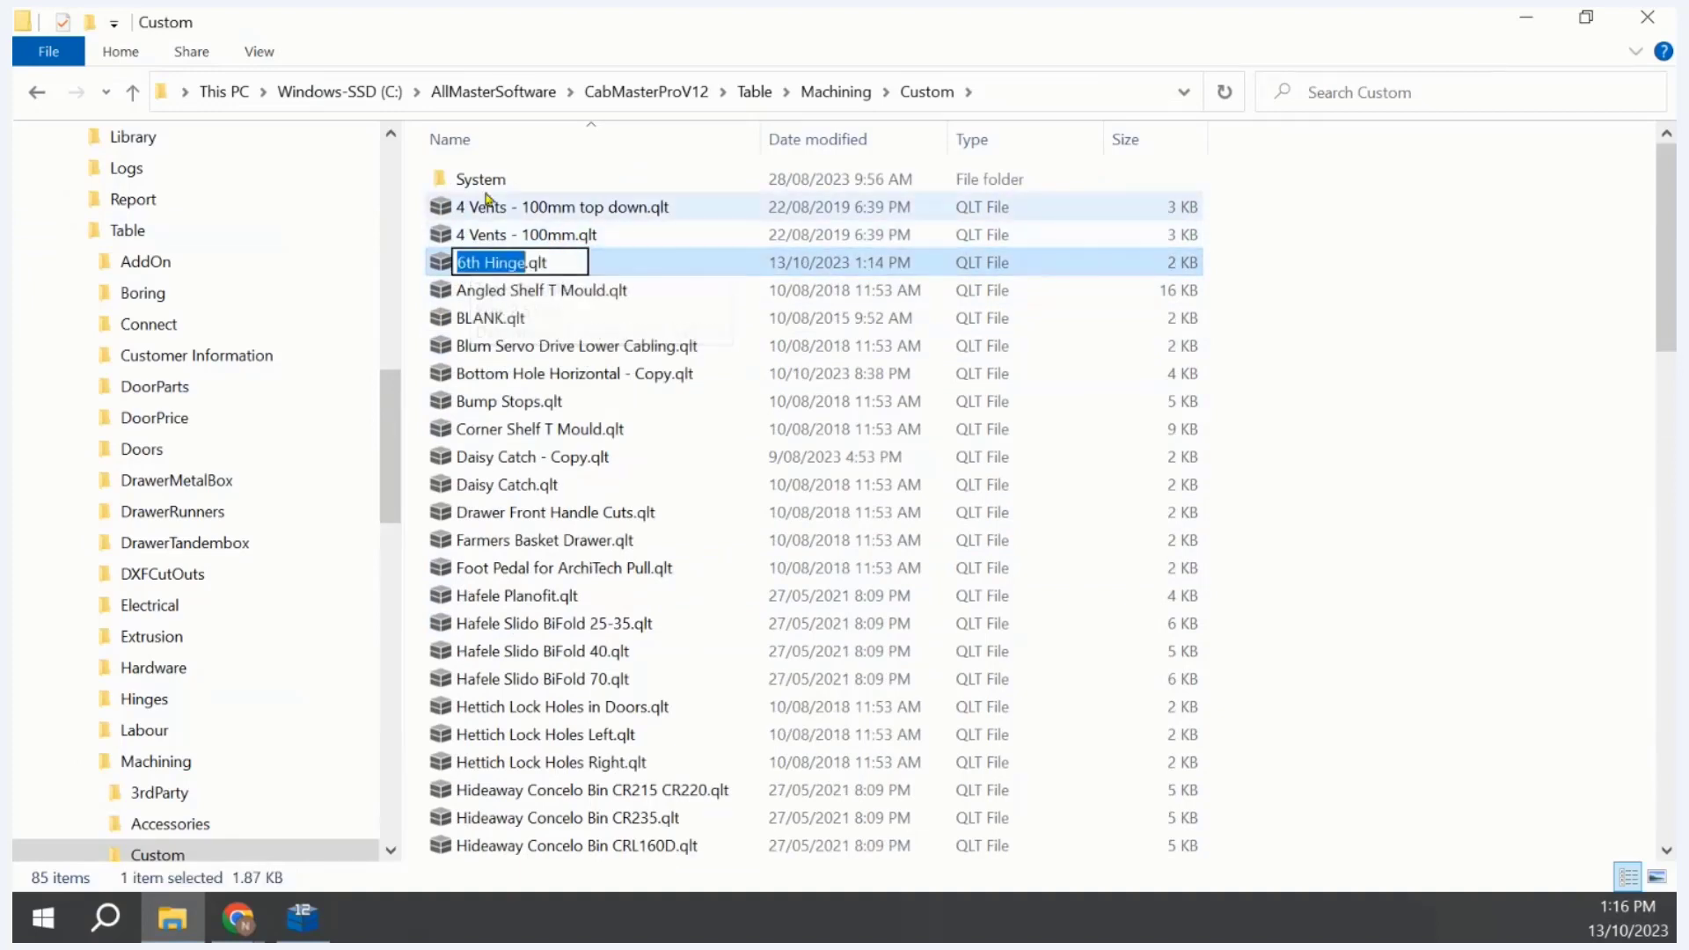
pyautogui.doubleClick(664, 263)
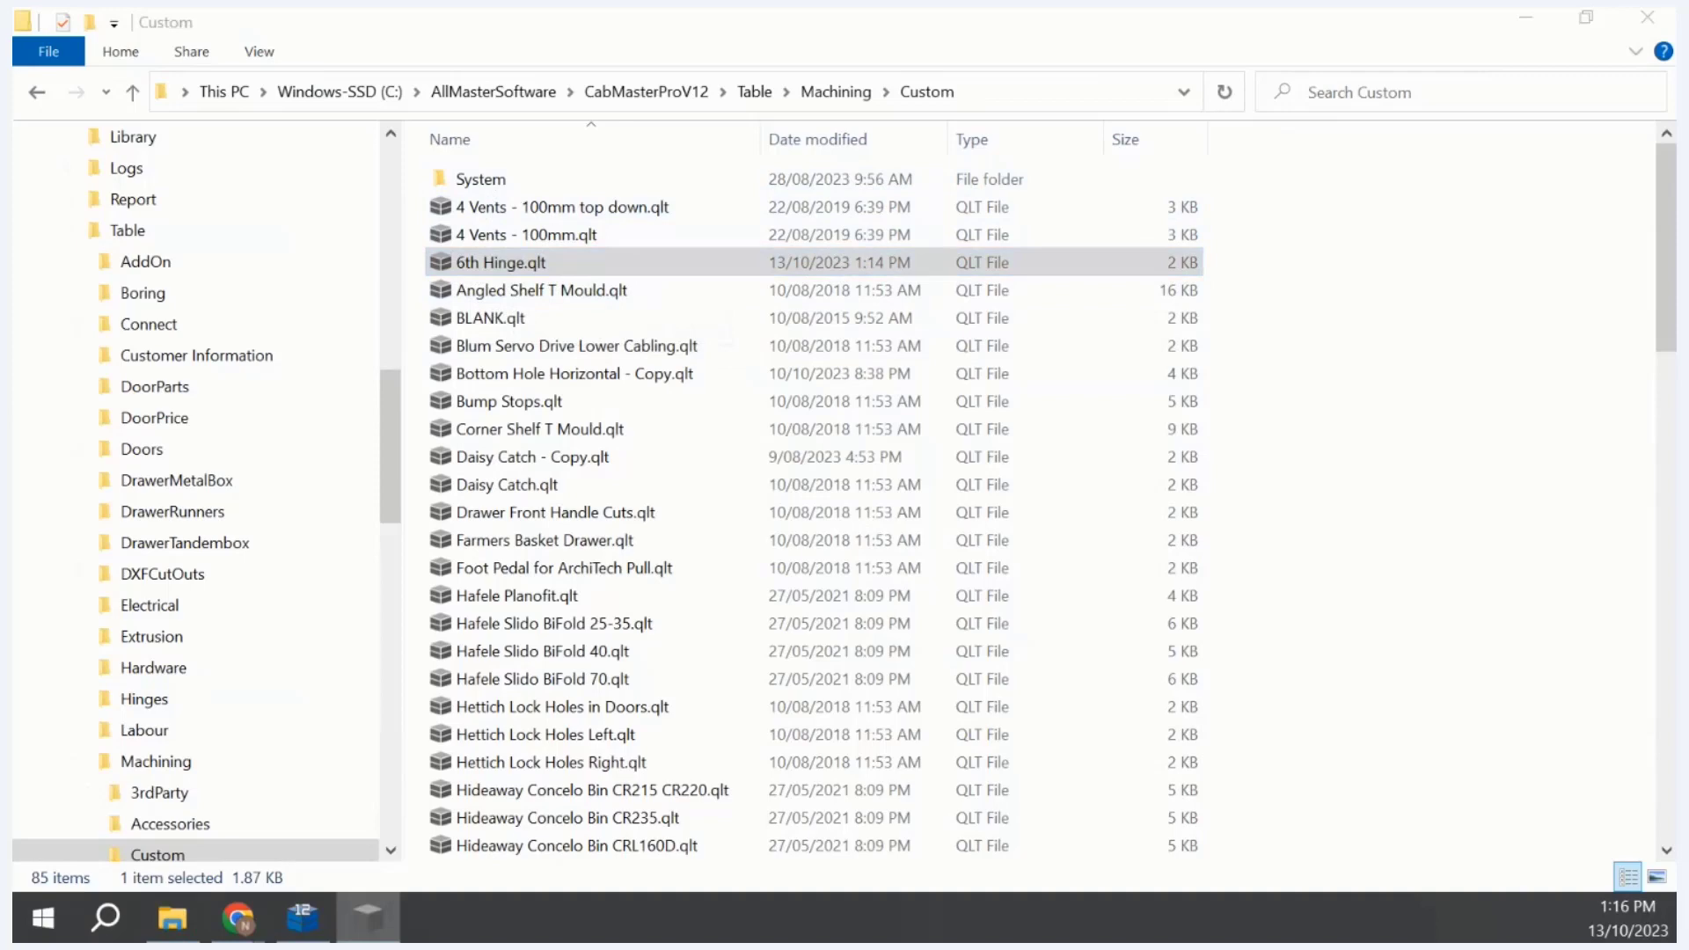
pyautogui.moveTo(946, 281); pyautogui.dragTo(542, 162)
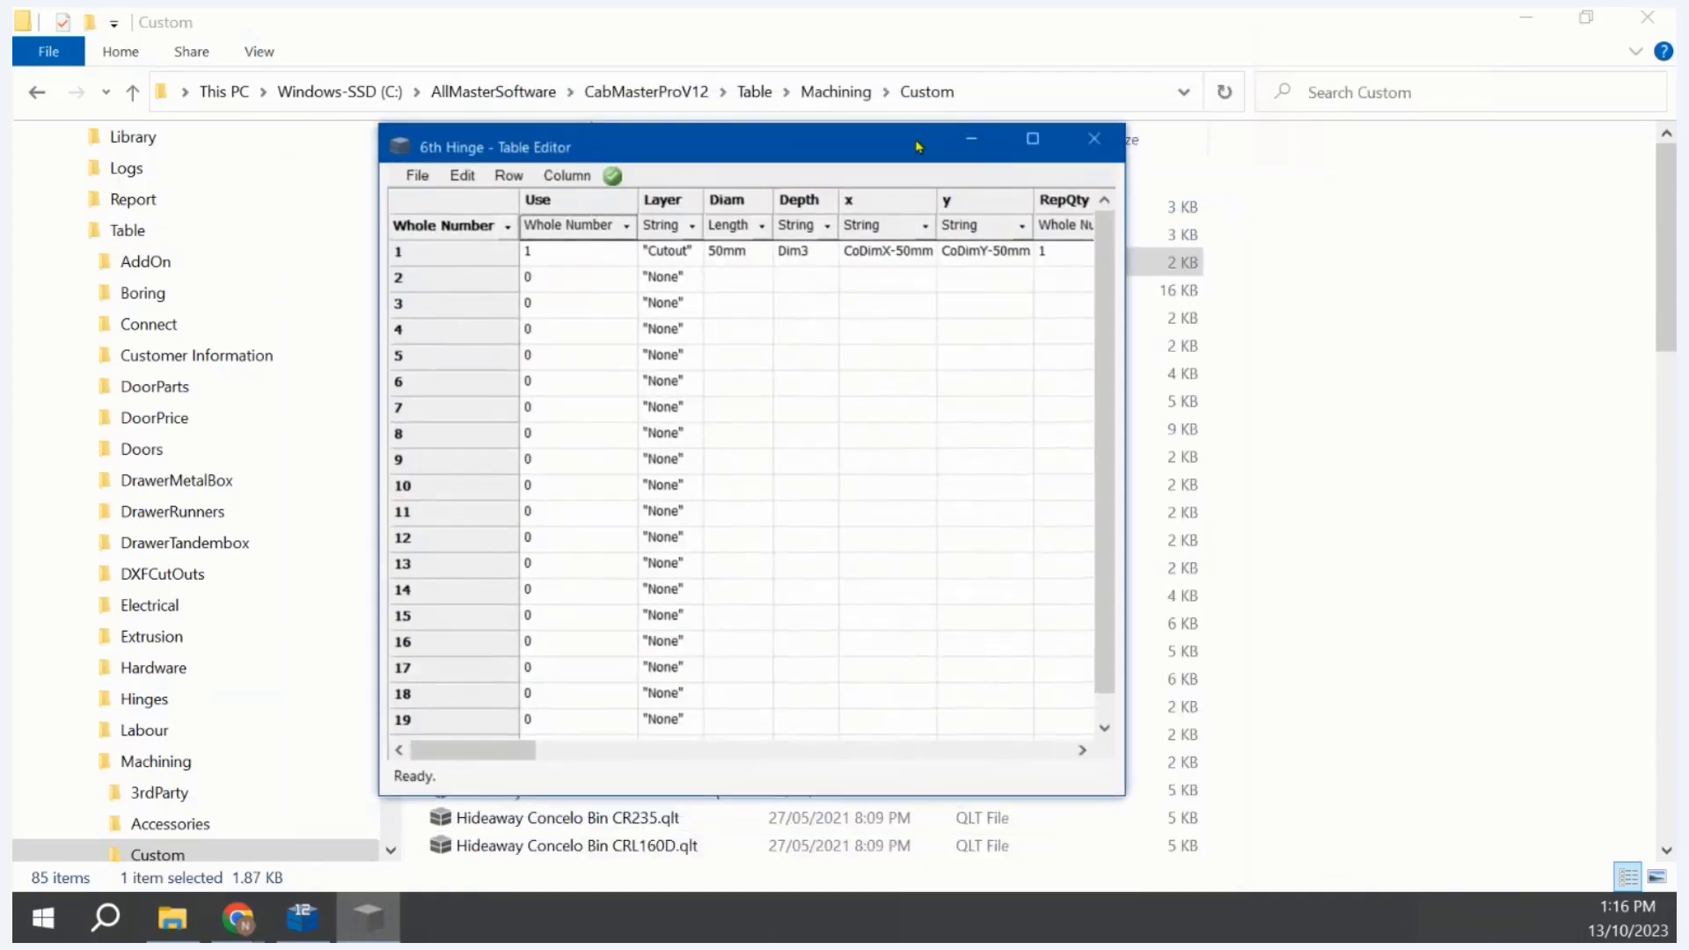
pyautogui.click(1031, 140)
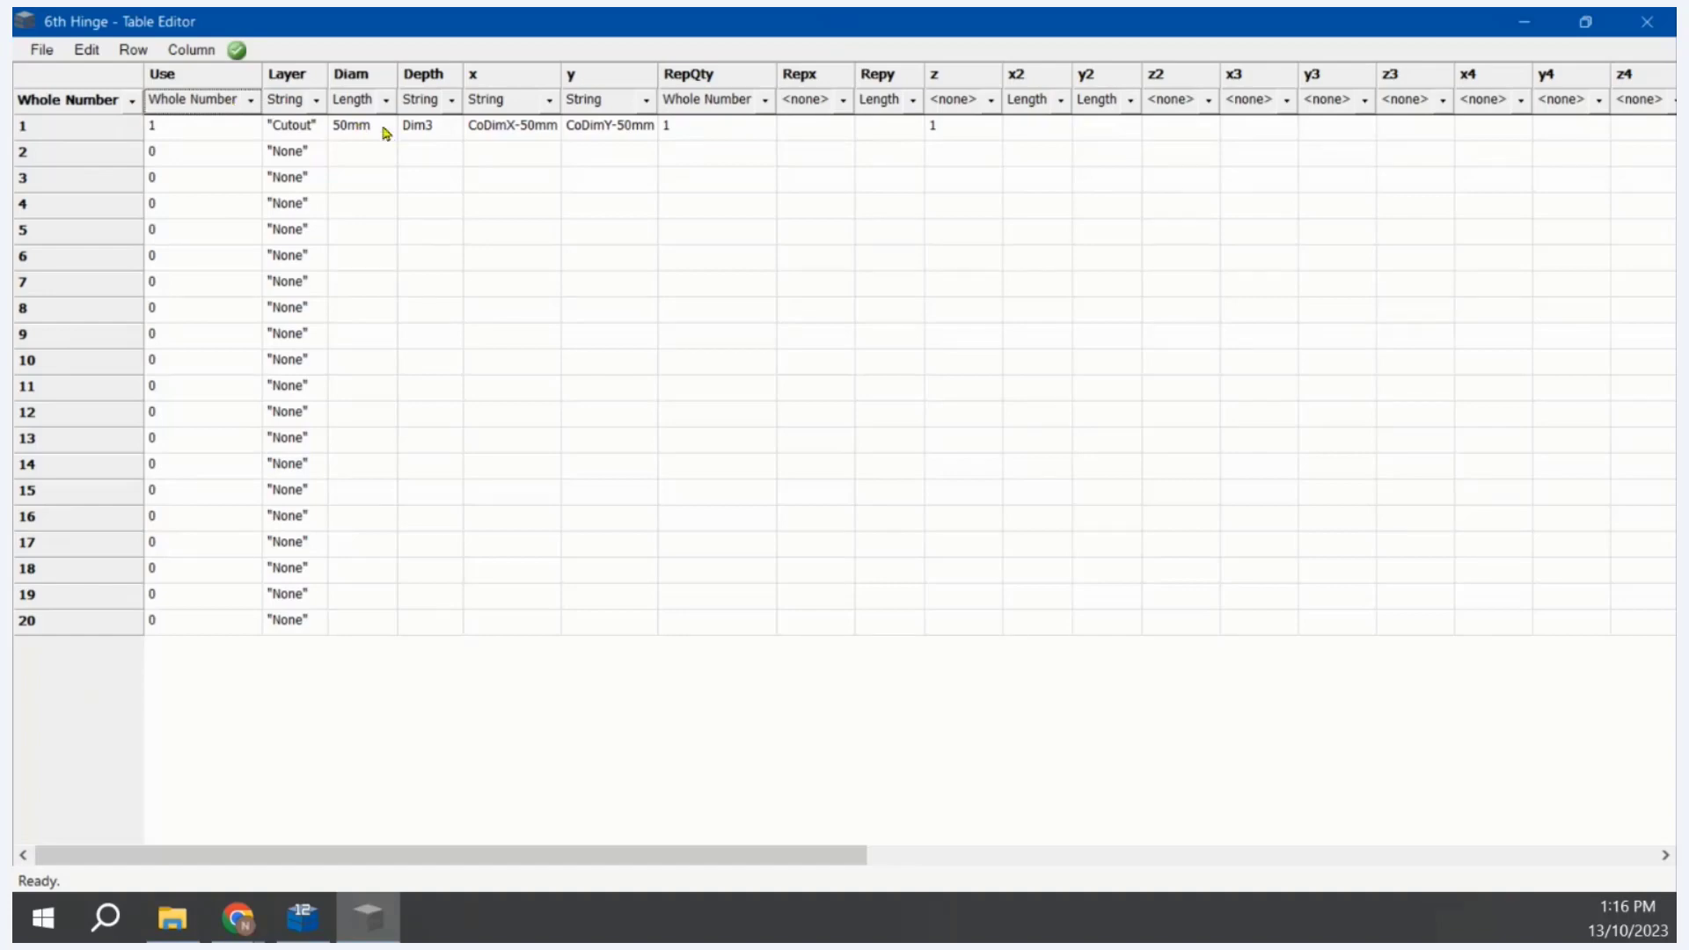
# Step: Set row 1's Diam to 5mm and Depth to 13mm in the 6th Hinge table
pyautogui.doubleClick(359, 130)
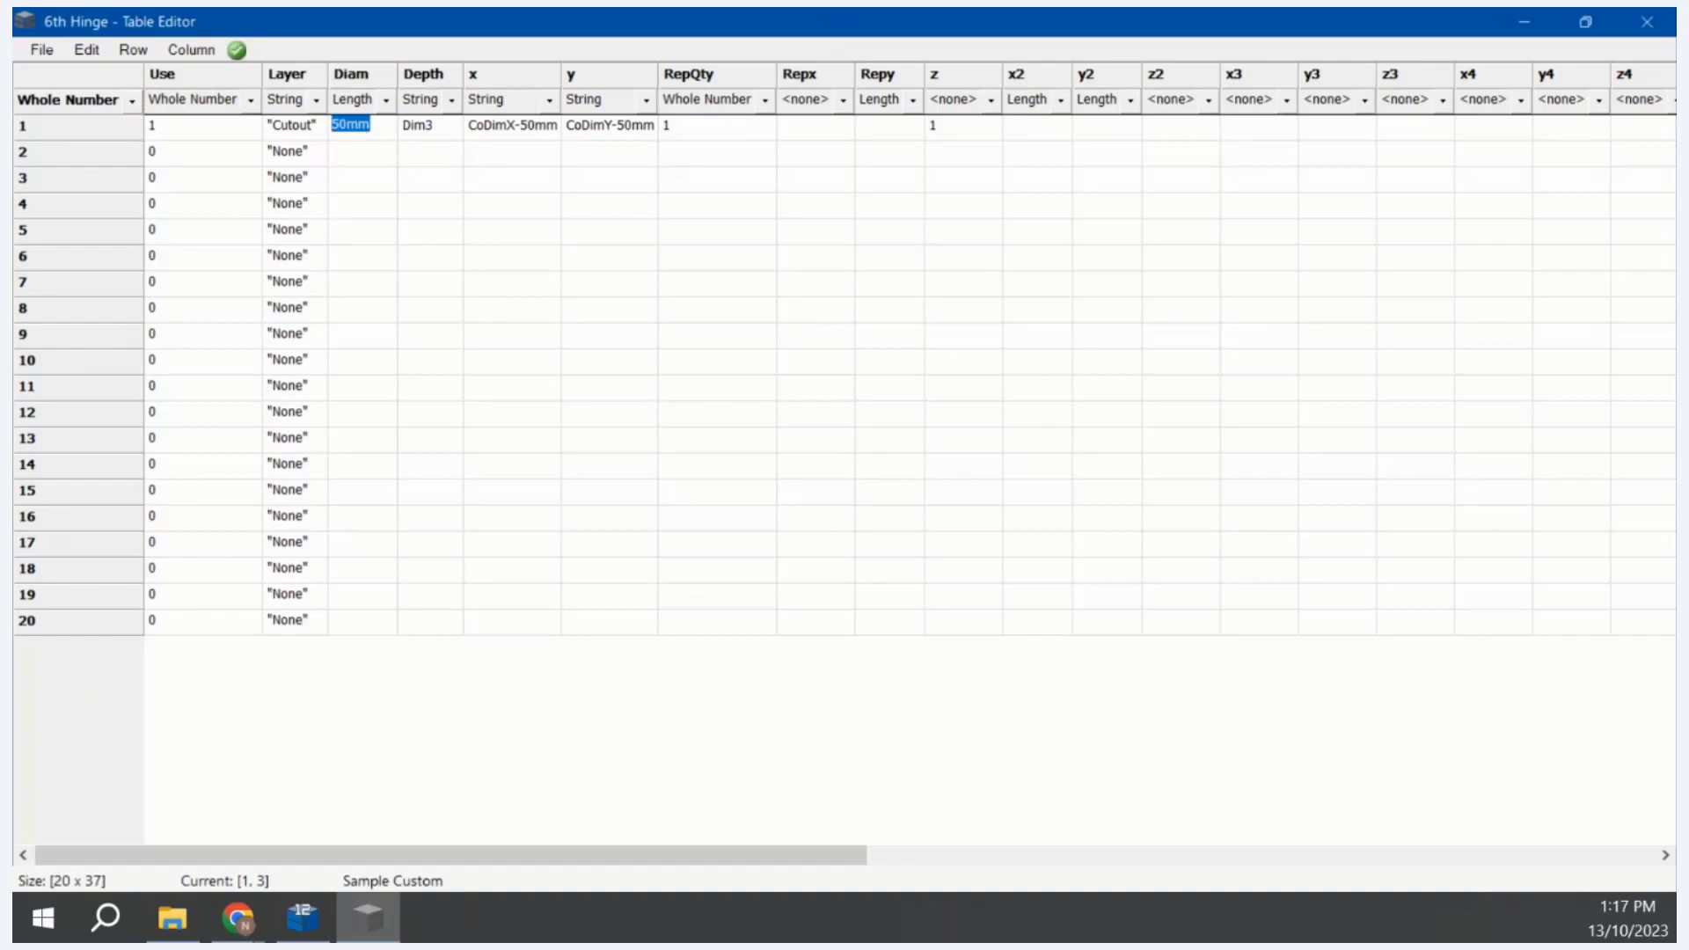
pyautogui.write('5mm')
pyautogui.press('Tab')
pyautogui.write('13mm')
pyautogui.press('Tab')
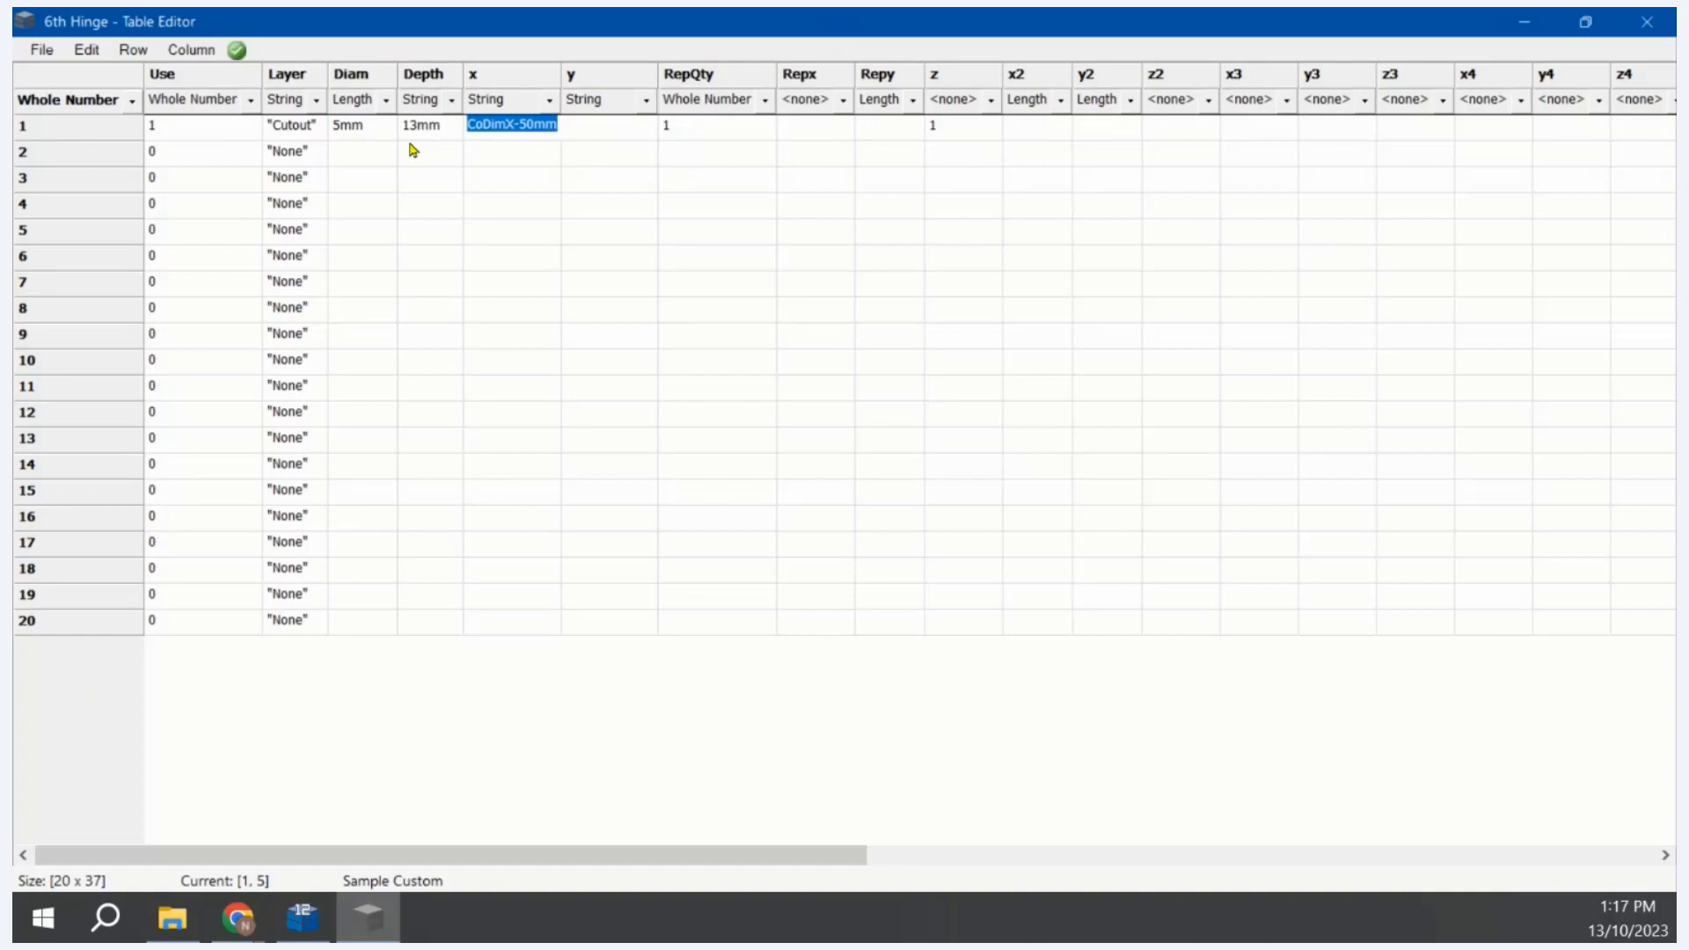
# Step: Set row 1's Layer to "Hinge Plate", including the quotation marks
pyautogui.hotkey('shift', 'Tab')
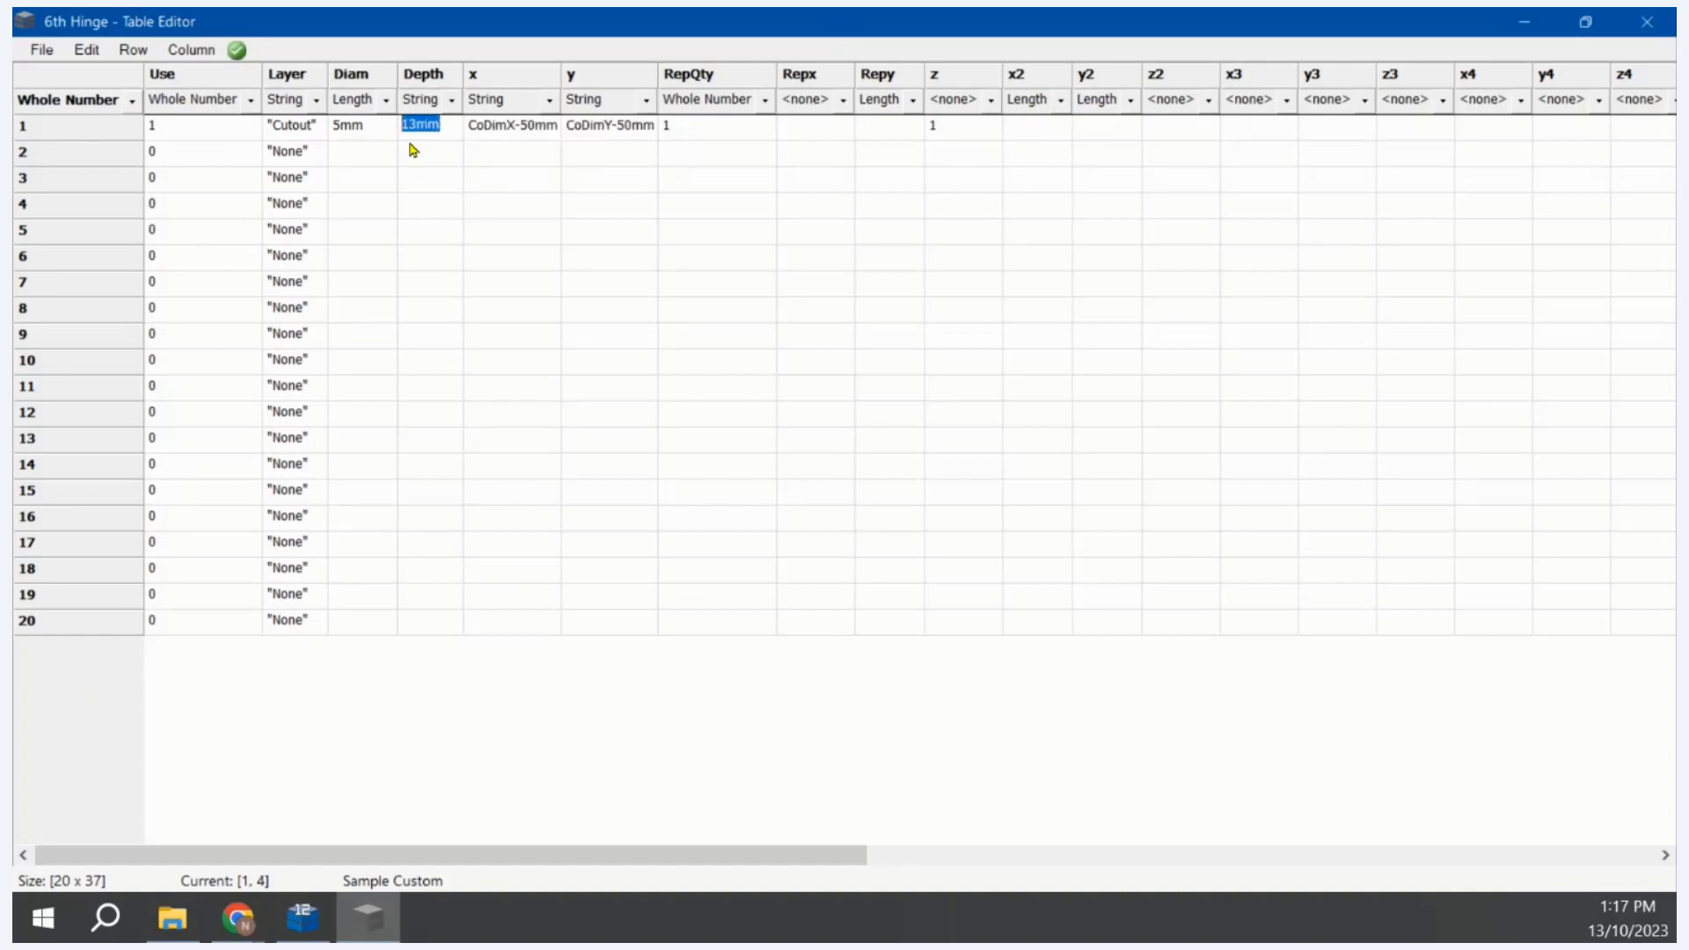
pyautogui.hotkey('shift', 'Tab')
pyautogui.hotkey('shift', 'Tab')
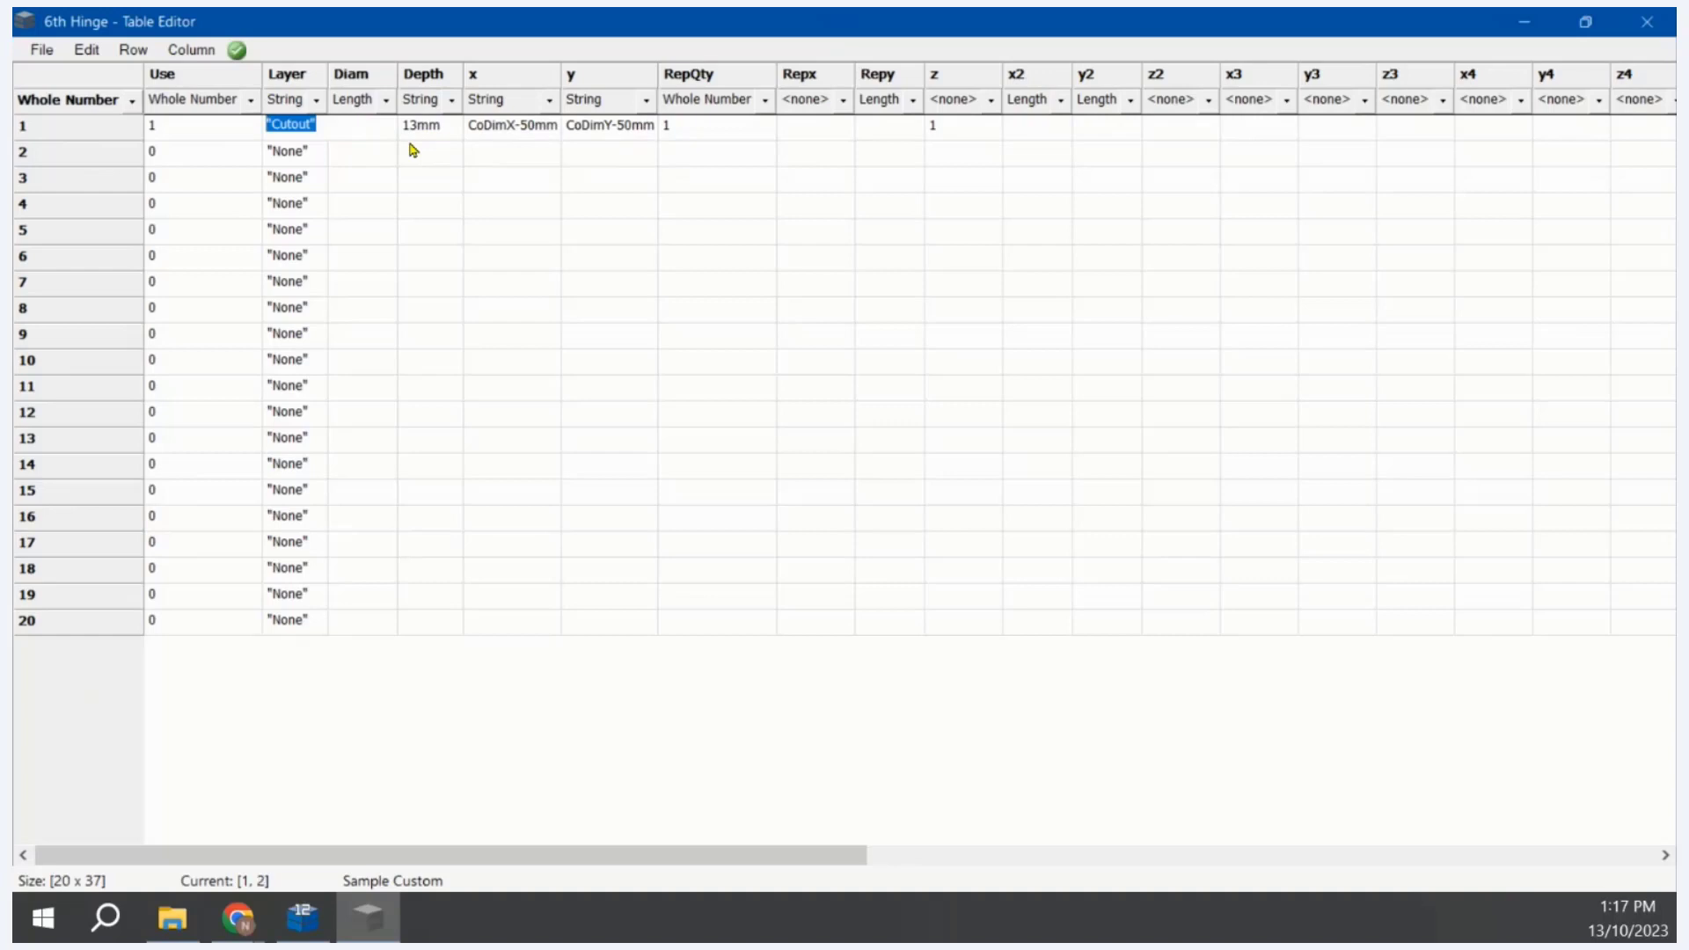
pyautogui.write('"Hinge Plate"')
pyautogui.press('Tab')
# Step: Set row 1's x value to 37mm in the 6th Hinge table
pyautogui.press('Tab')
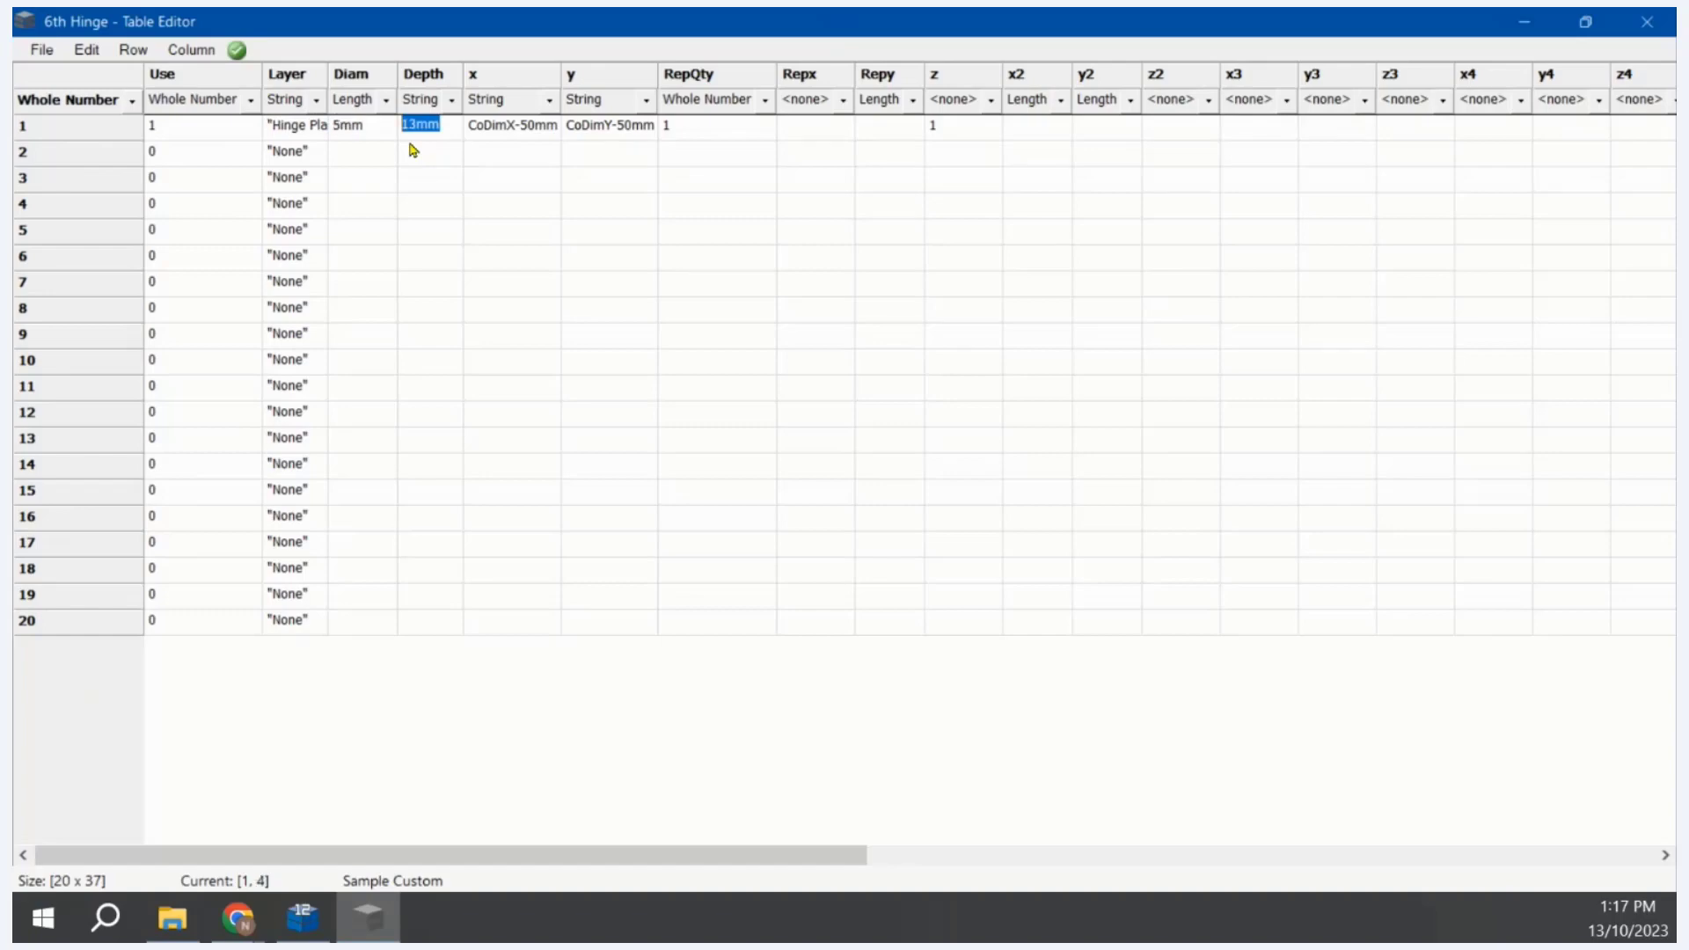
pyautogui.press('Tab')
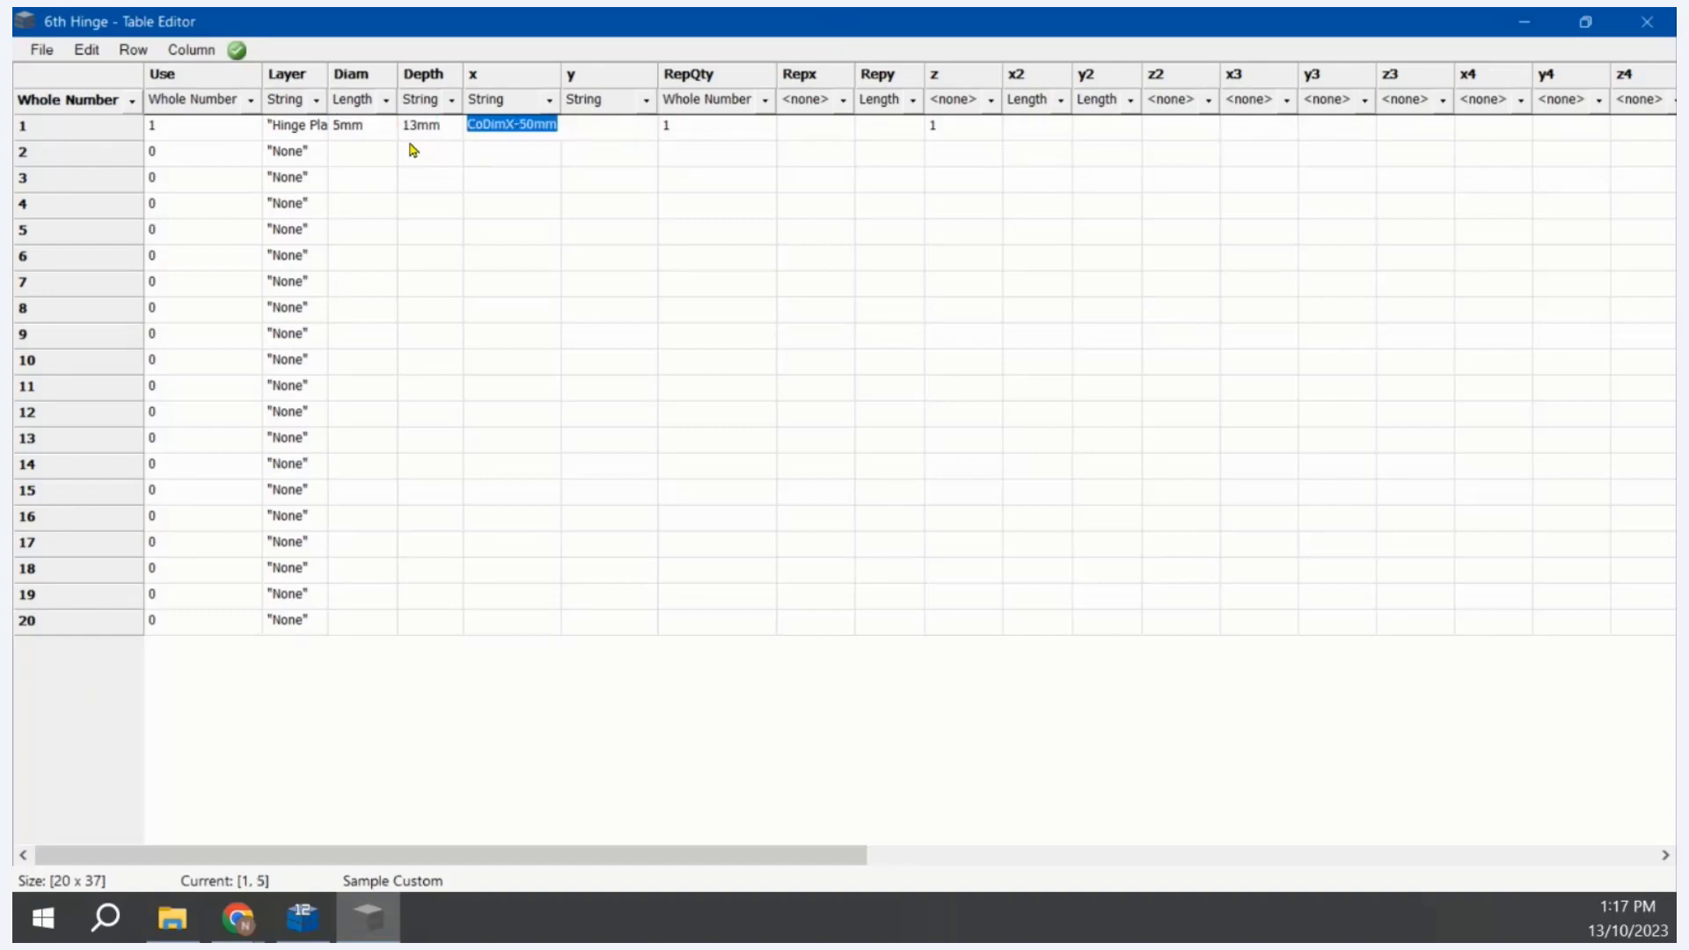
pyautogui.write('37mm')
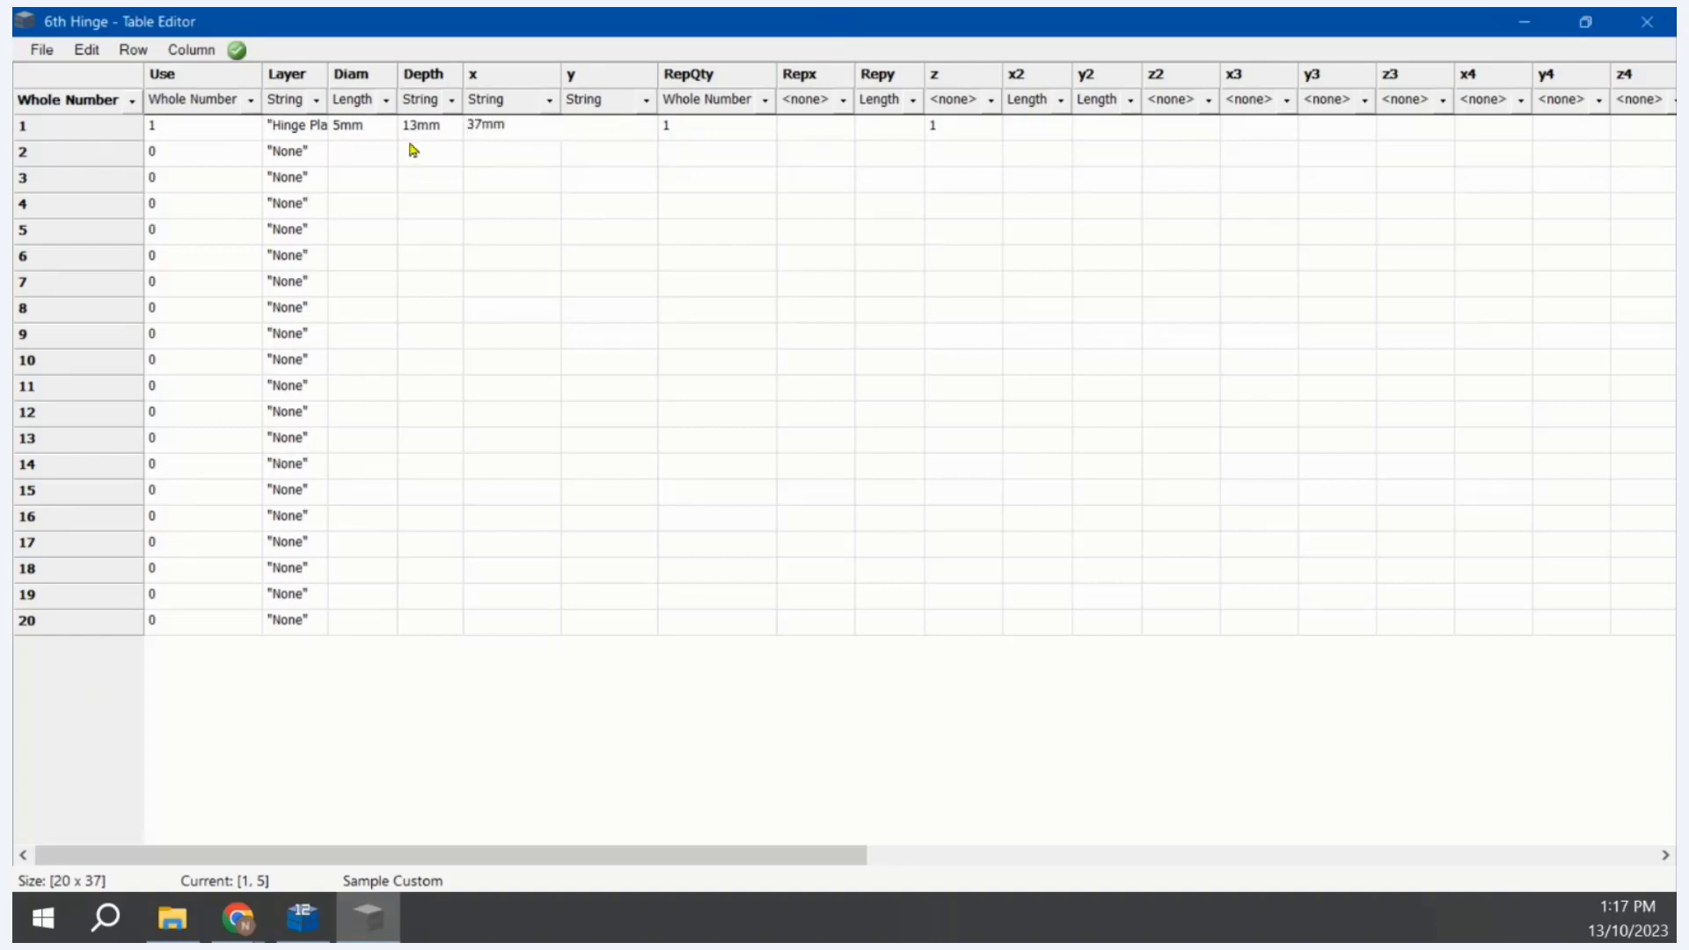
pyautogui.press('Tab')
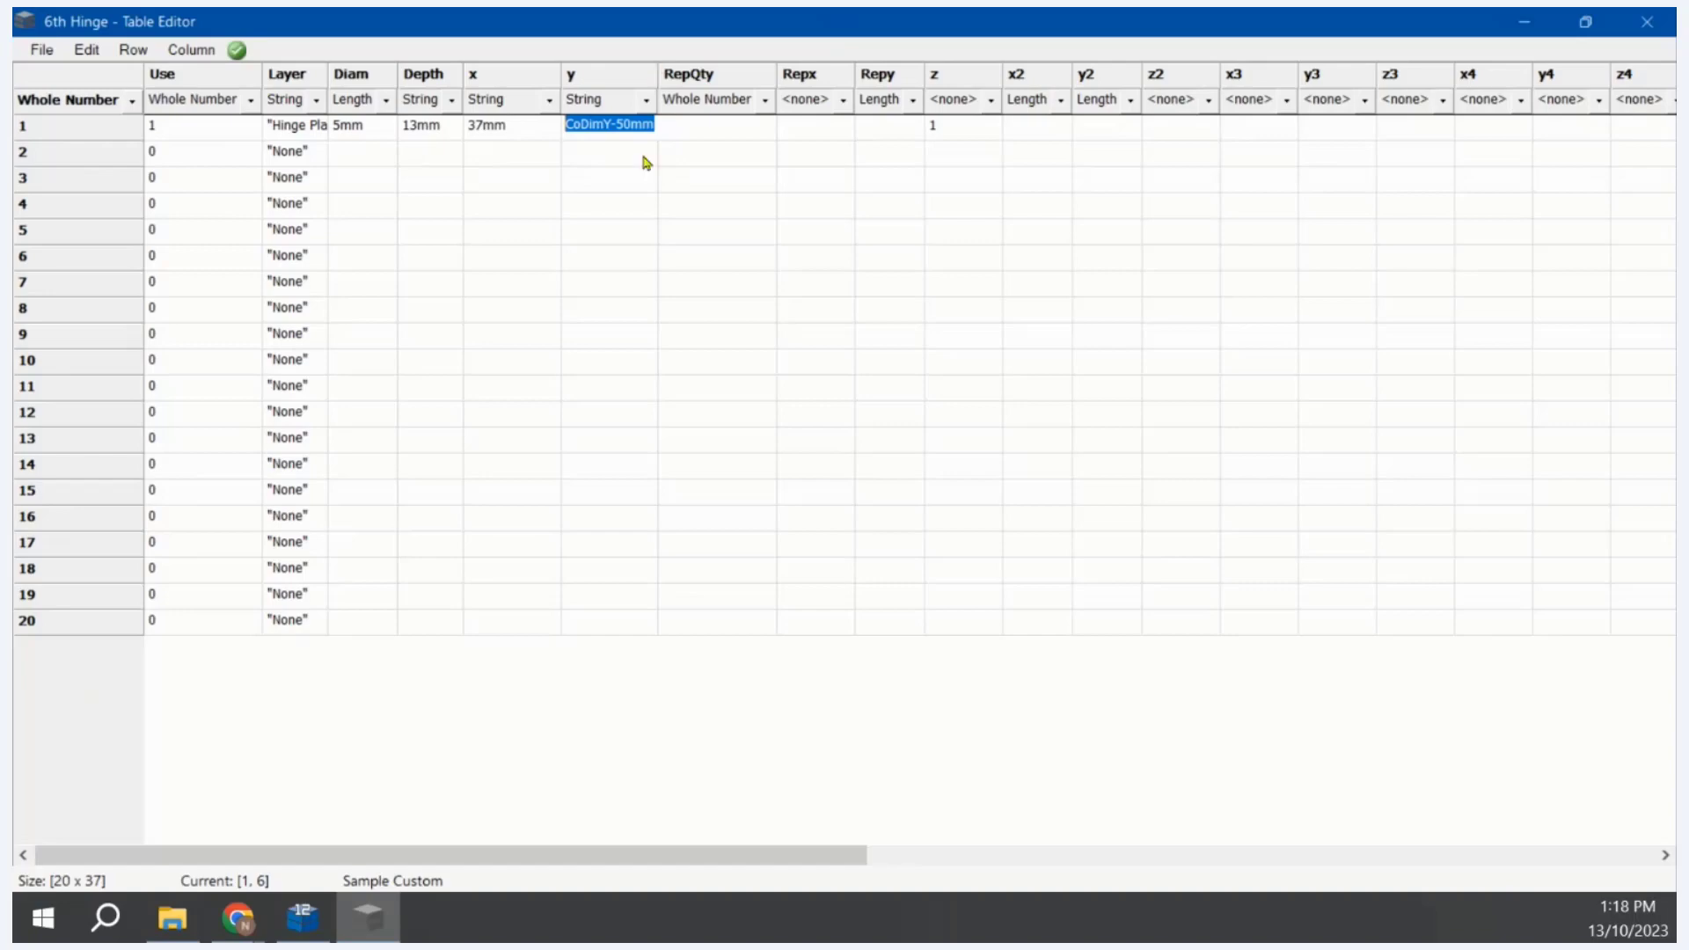
# Step: Switch to CabMaster Designer, view the job's Local Properties values, and open the Local Properties definitions in My Setup
pyautogui.click(304, 935)
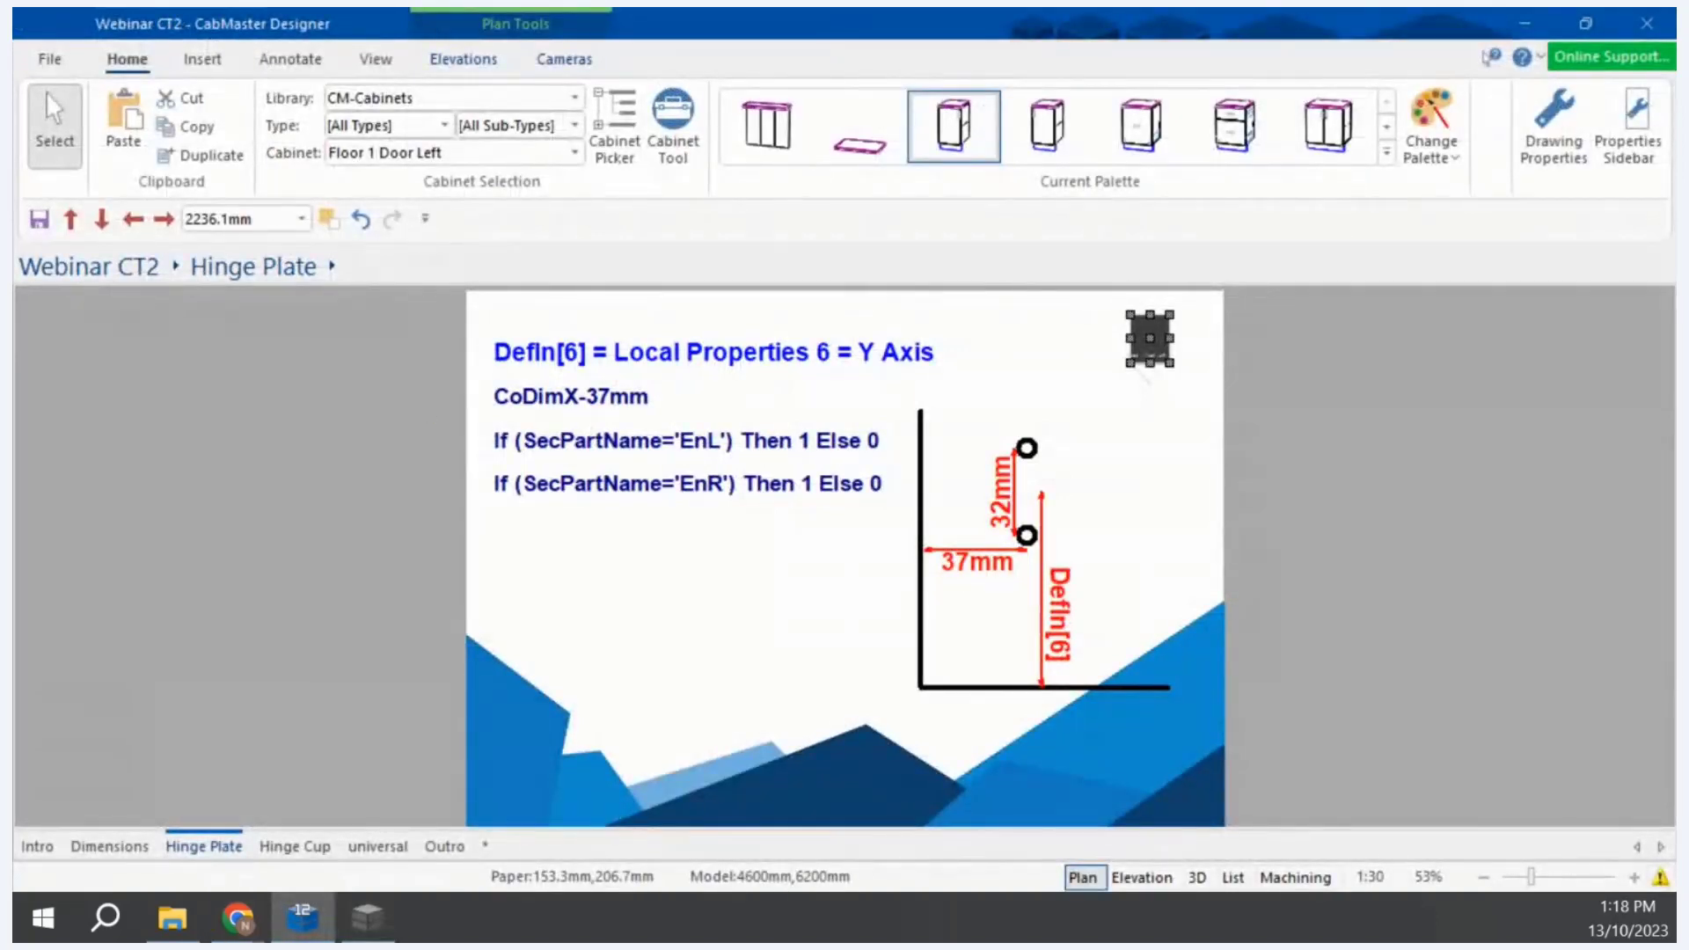
pyautogui.moveTo(1126, 945); pyautogui.dragTo(663, 106)
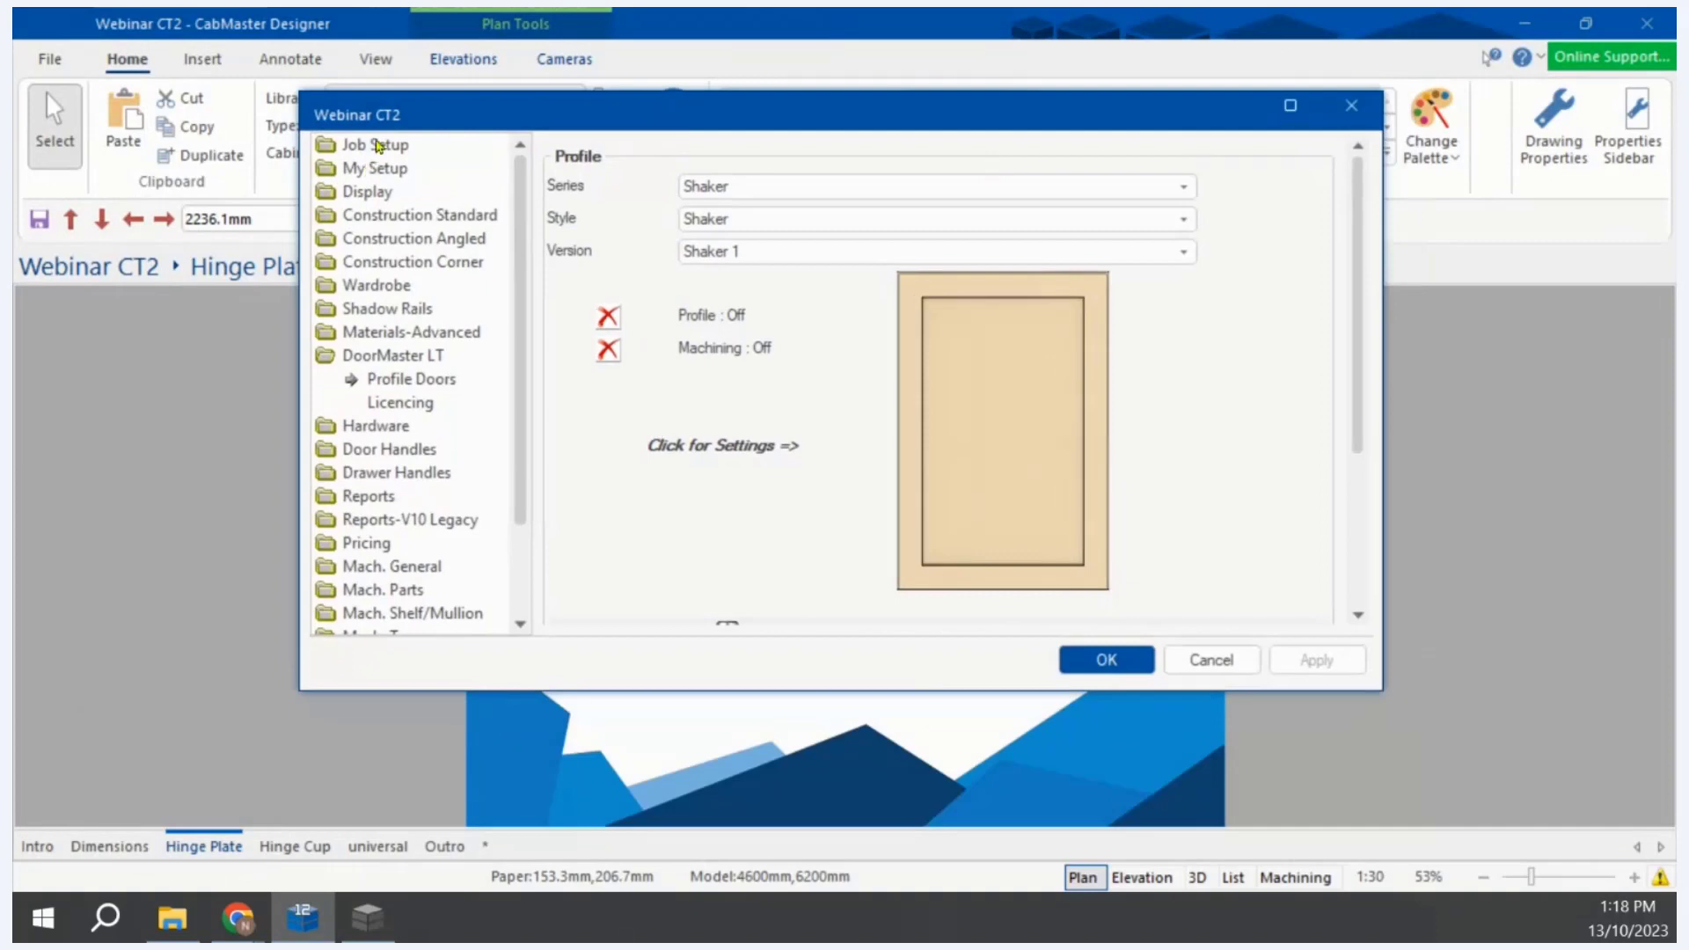
pyautogui.click(379, 146)
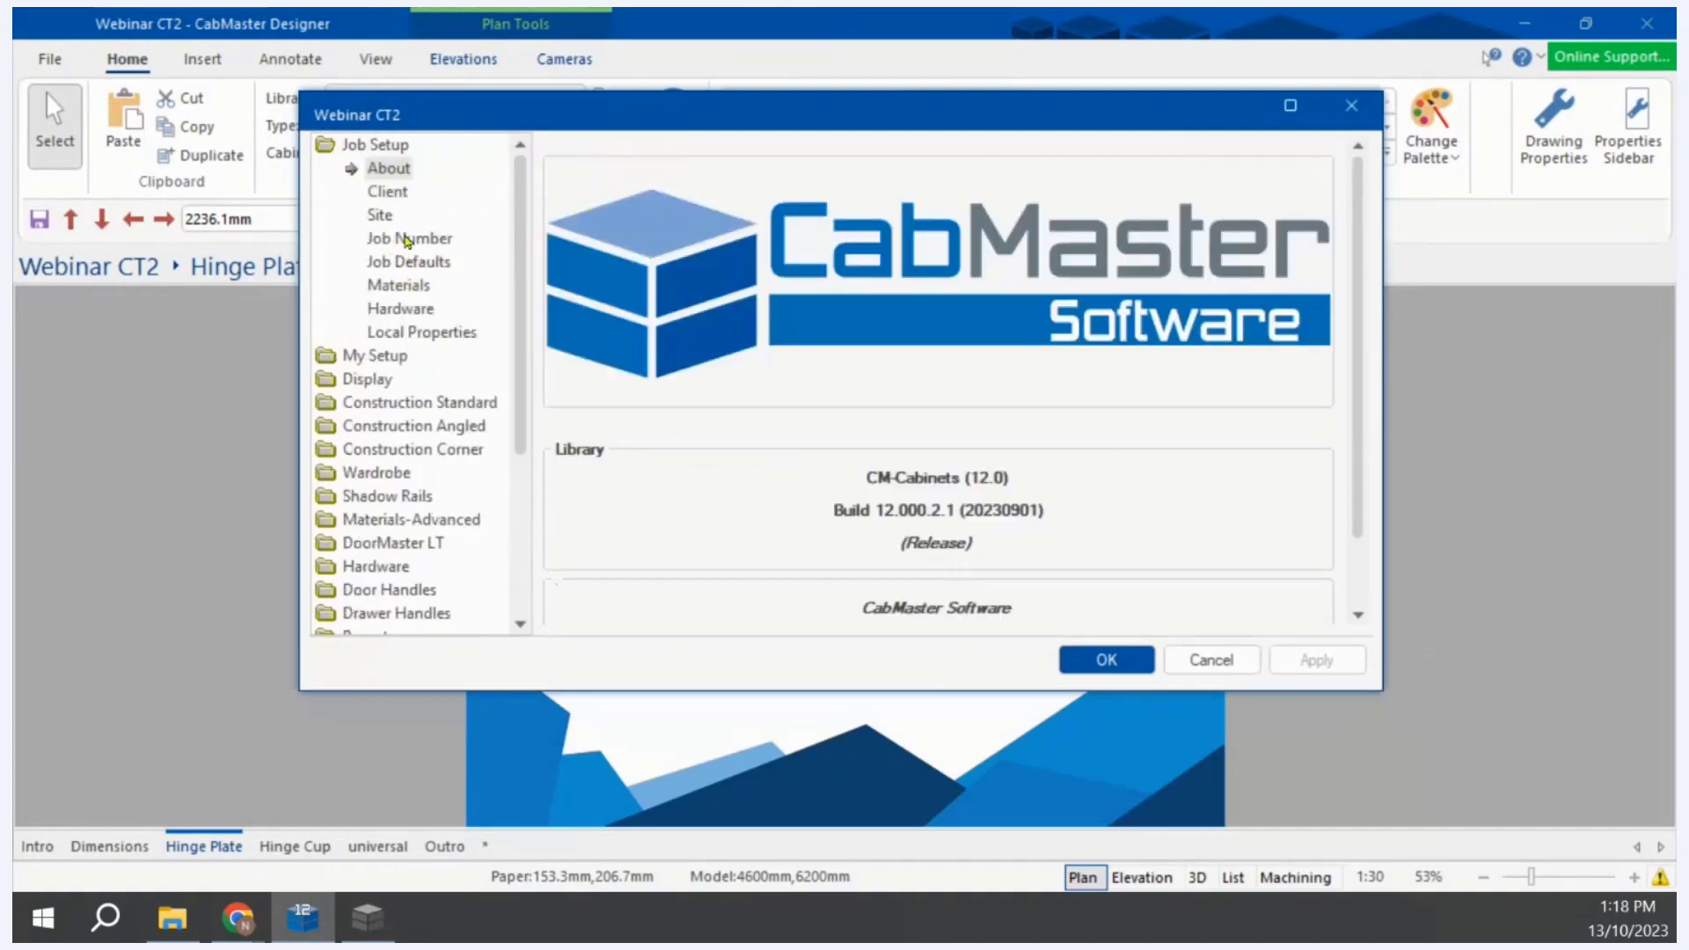
pyautogui.click(417, 333)
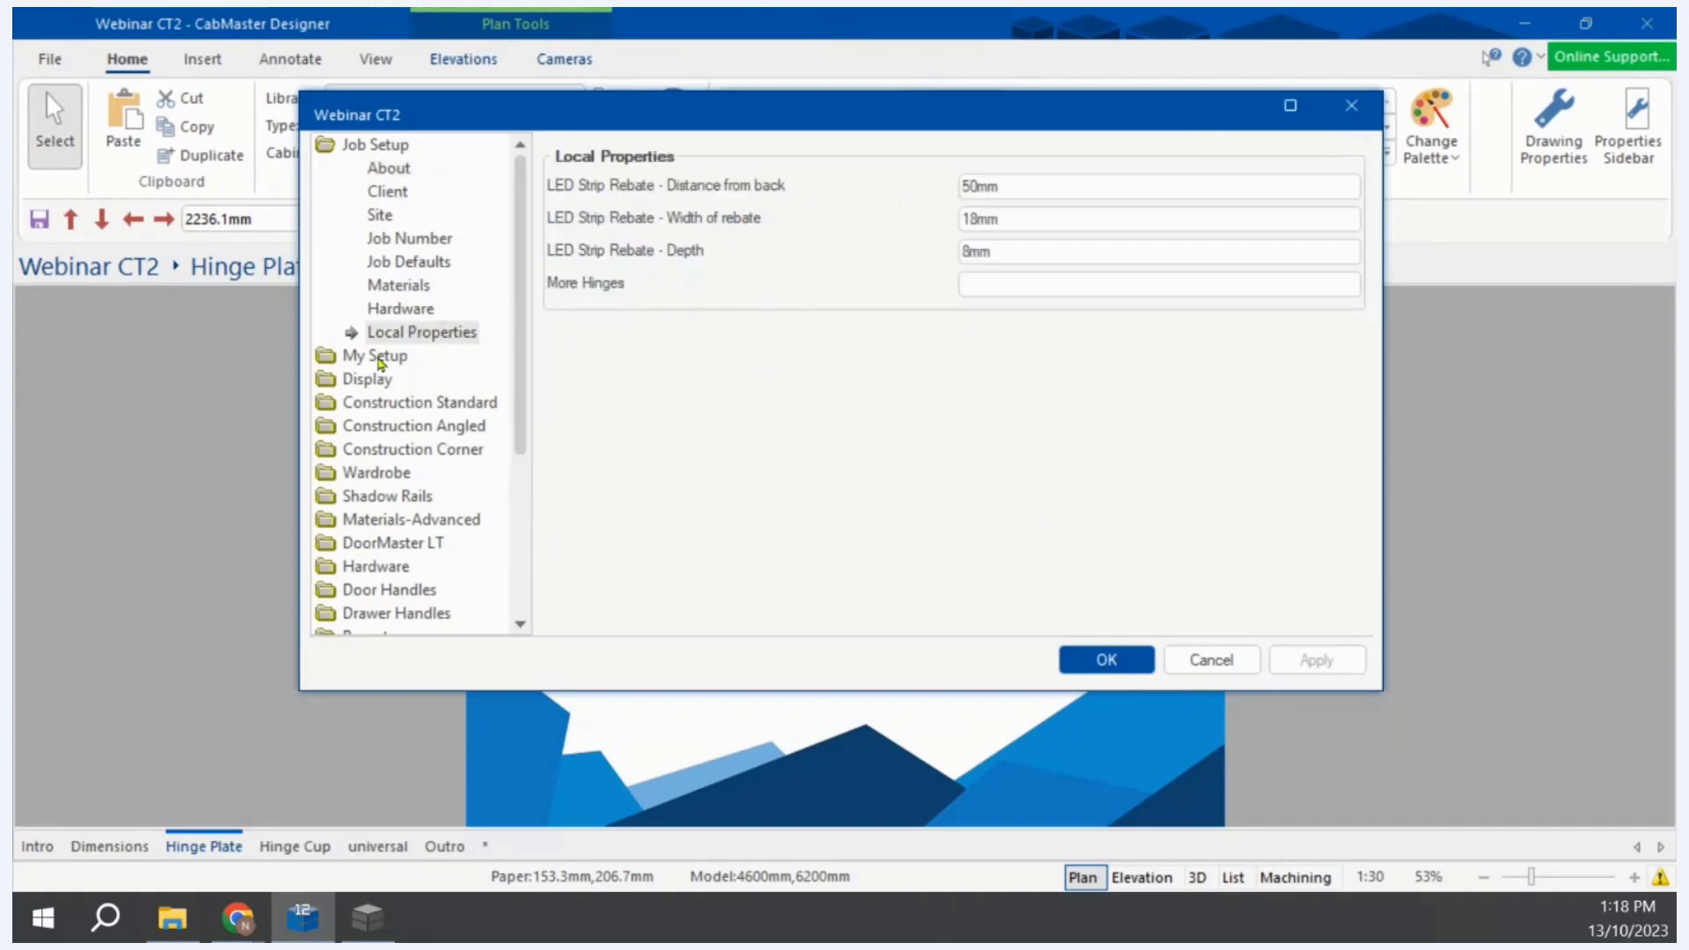
pyautogui.click(380, 359)
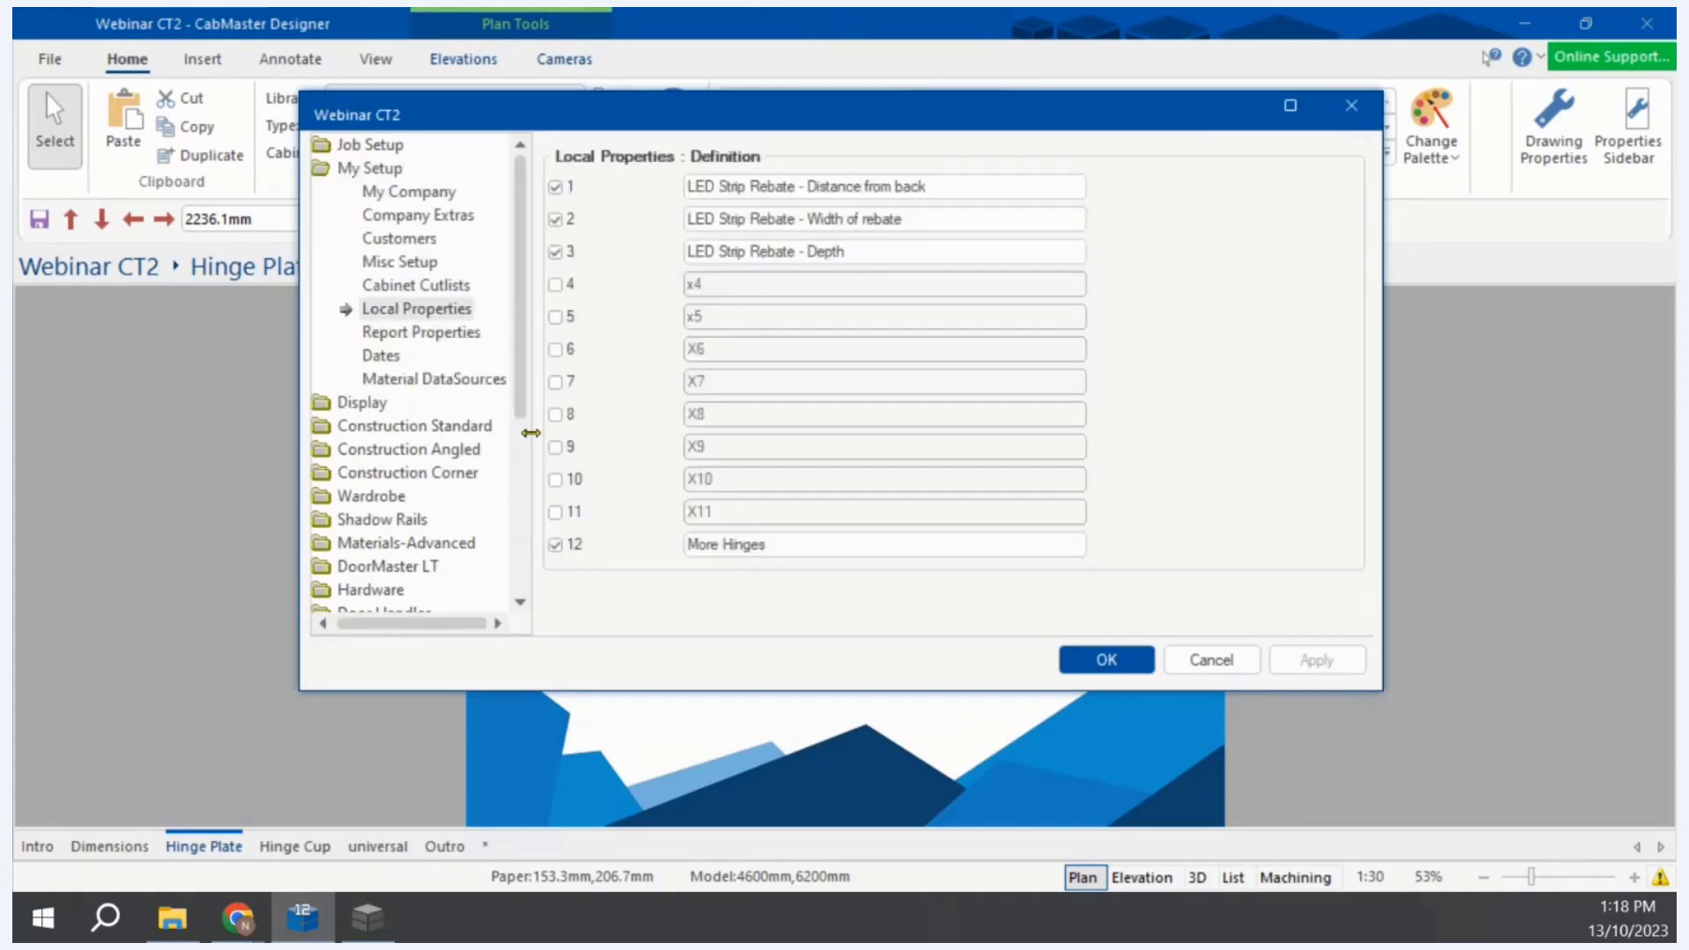
# Step: Enable local property 6 in the Local Properties definitions and apply the change
pyautogui.click(555, 349)
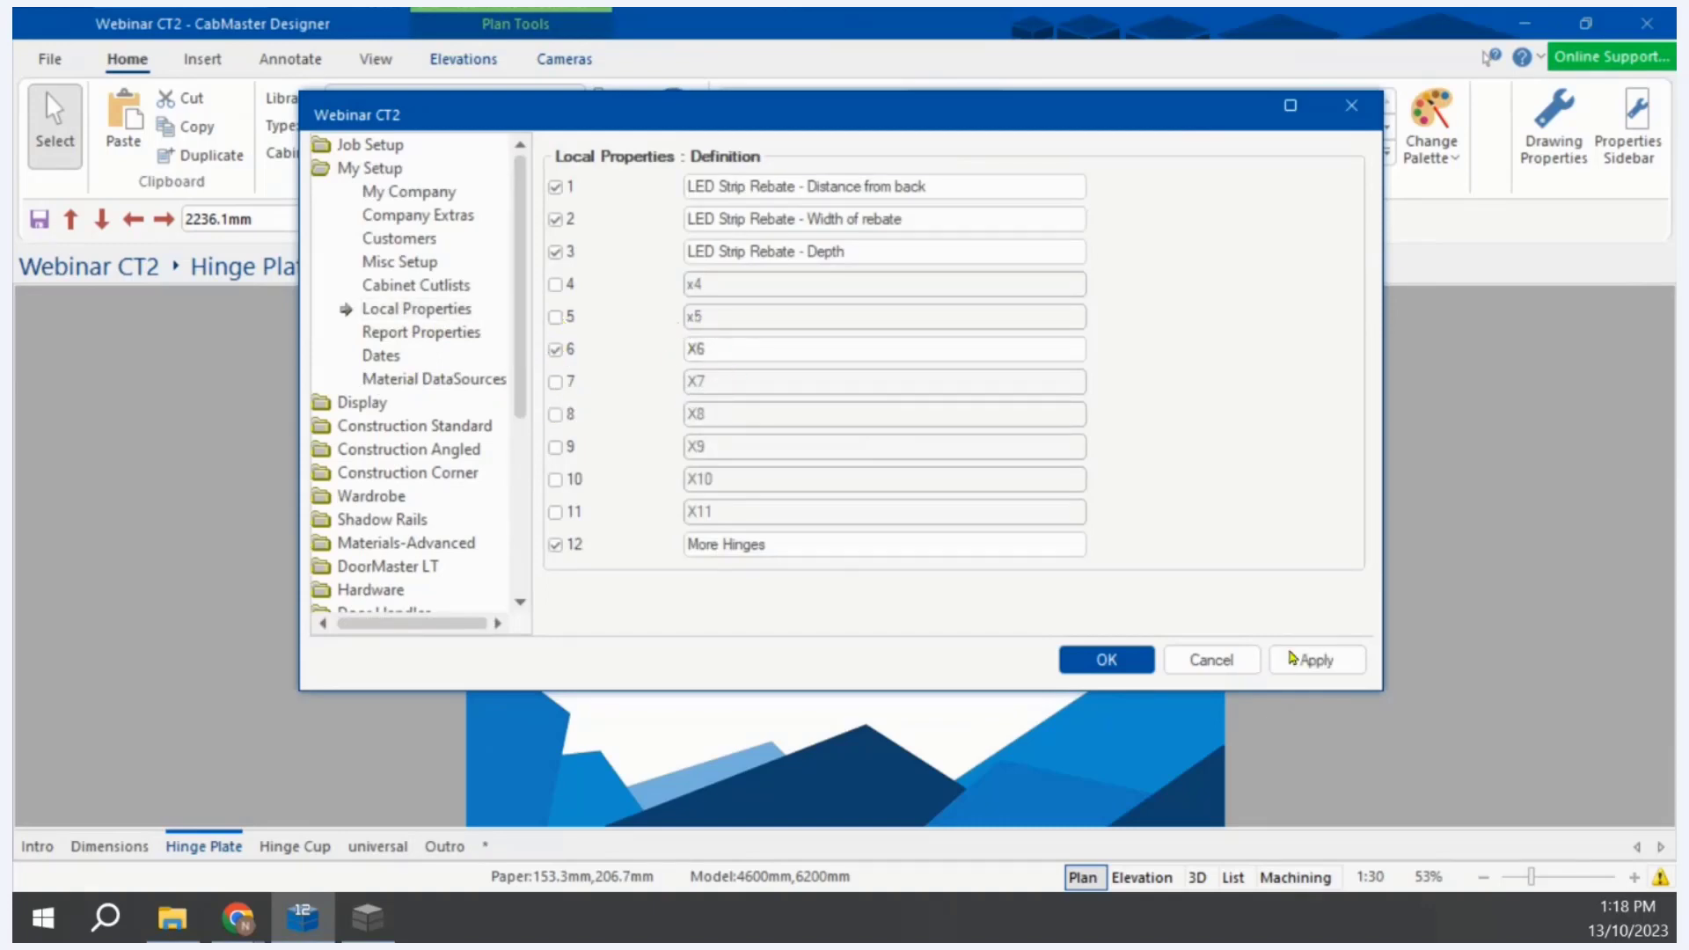
pyautogui.click(1301, 661)
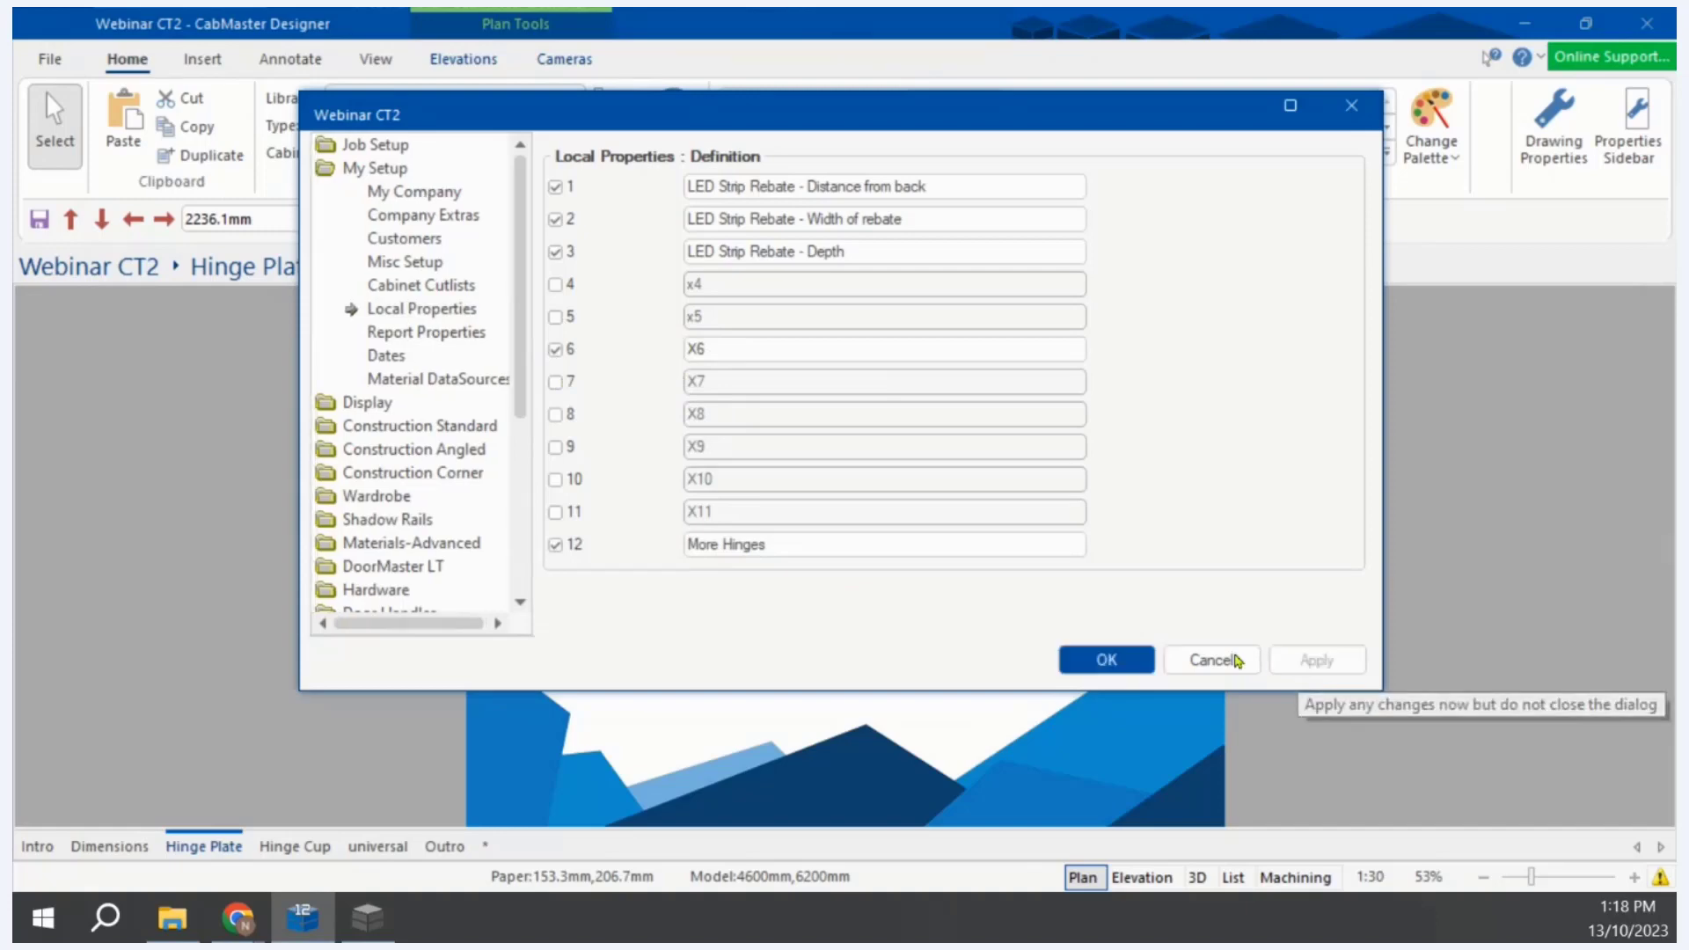
pyautogui.click(1138, 660)
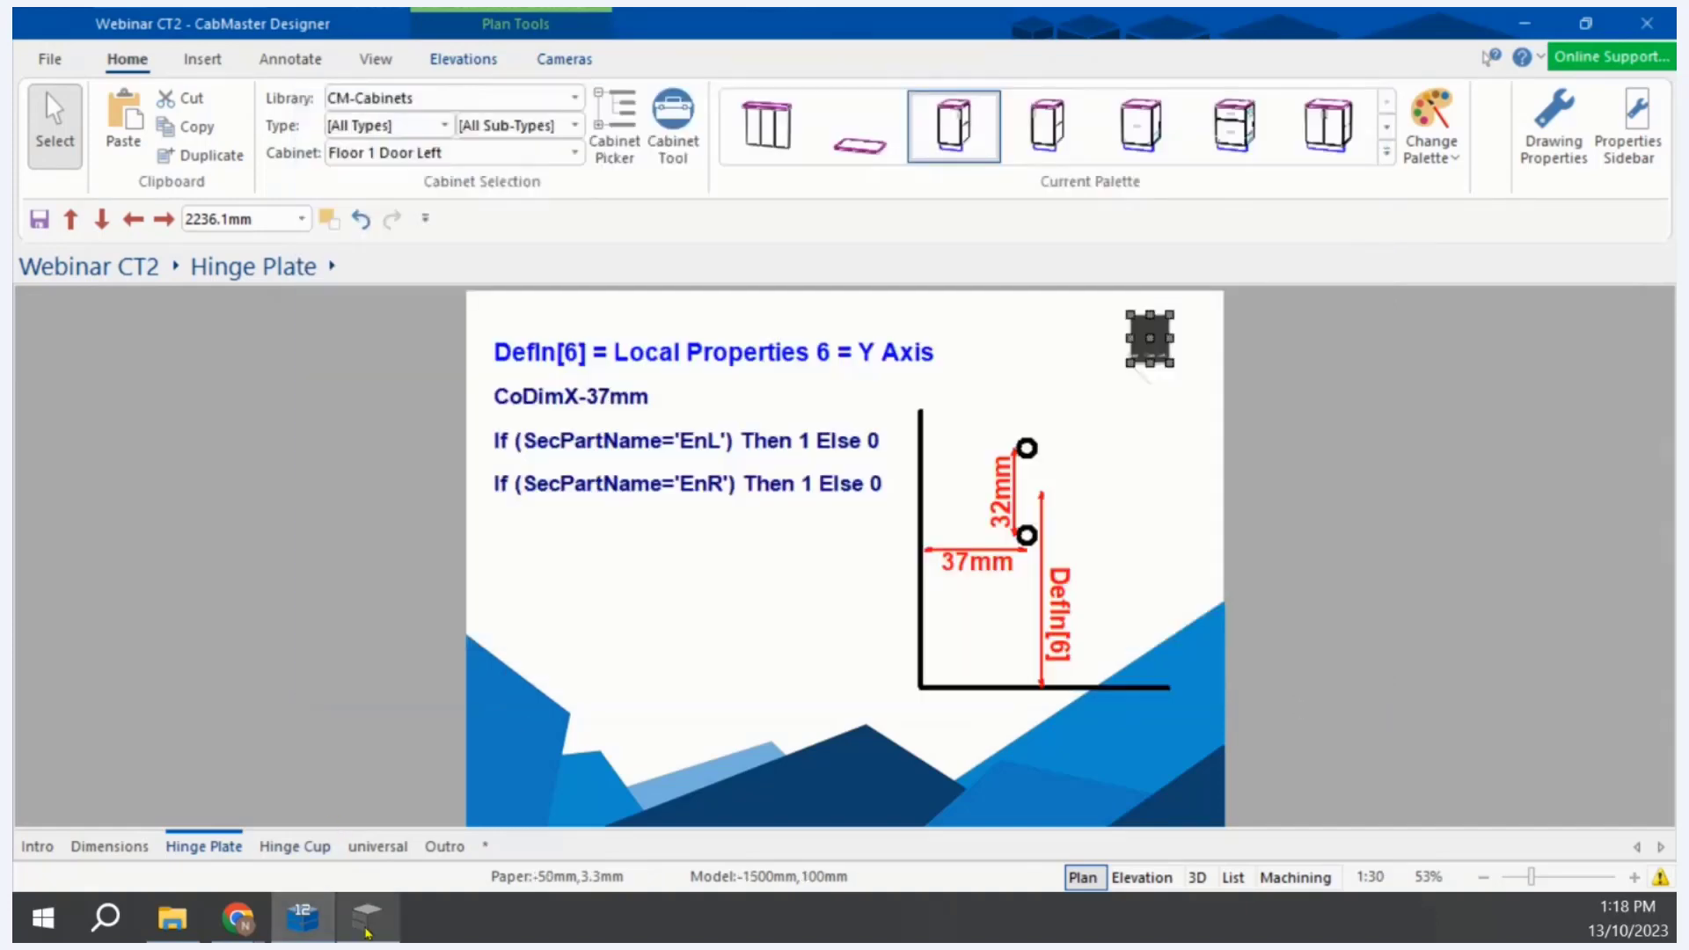
# Step: Switch to the Table Editor and set row 1's y value to DefIn[6]-16mm in the 6th Hinge table
pyautogui.click(368, 931)
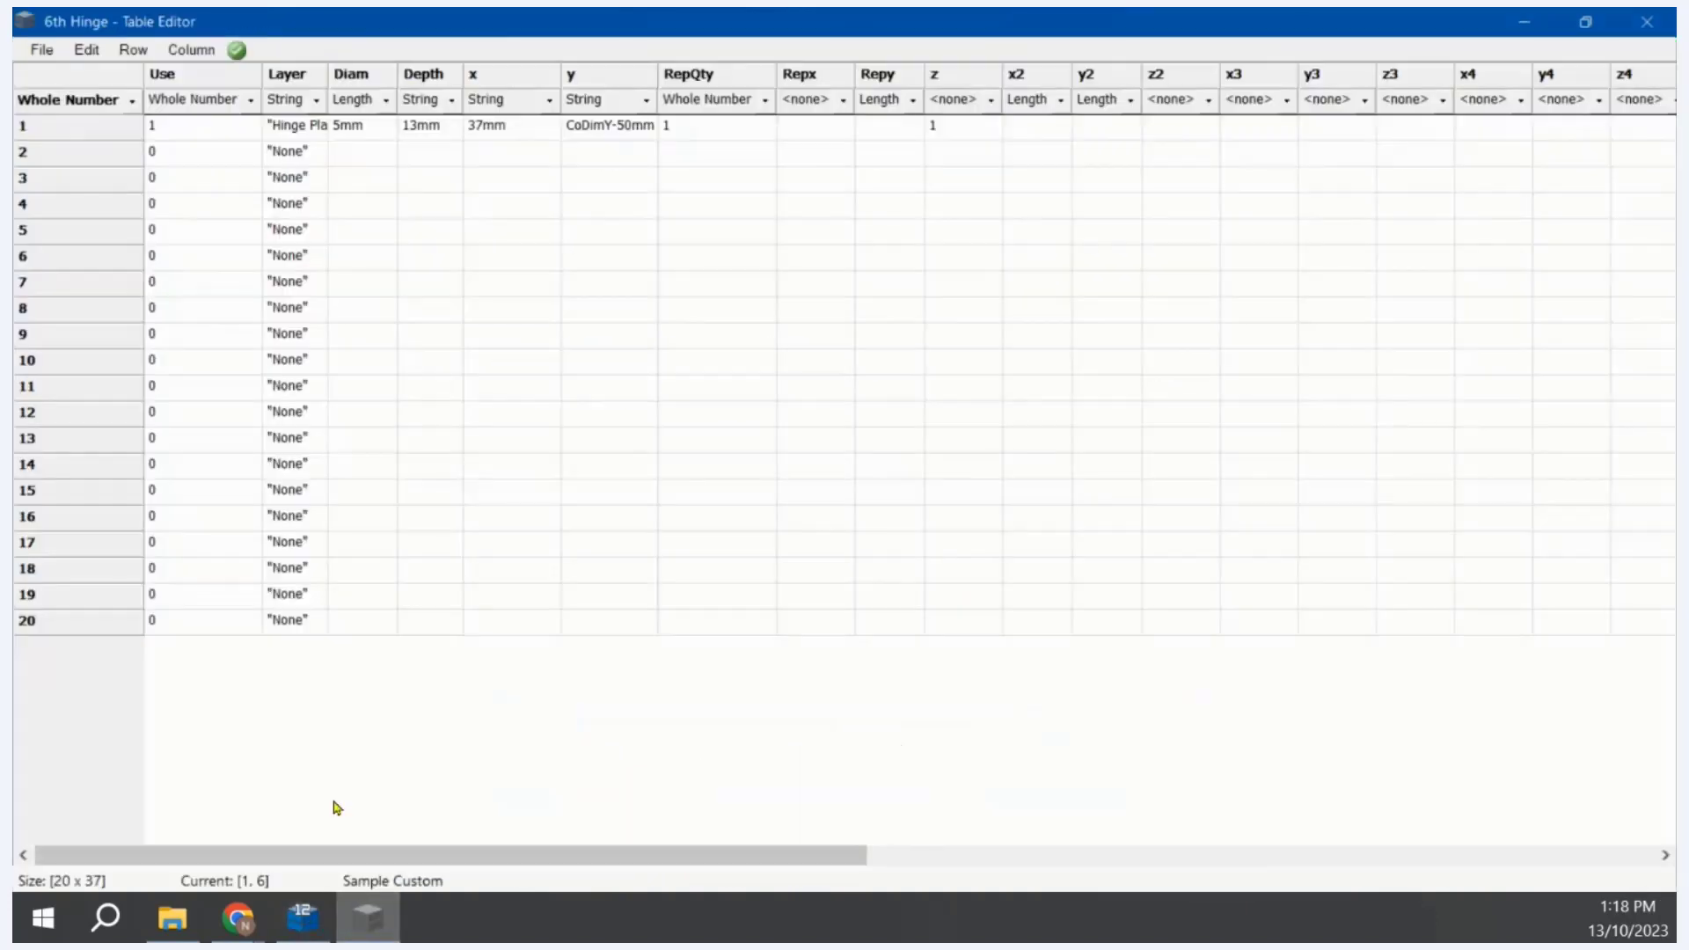
pyautogui.click(581, 130)
pyautogui.doubleClick(588, 132)
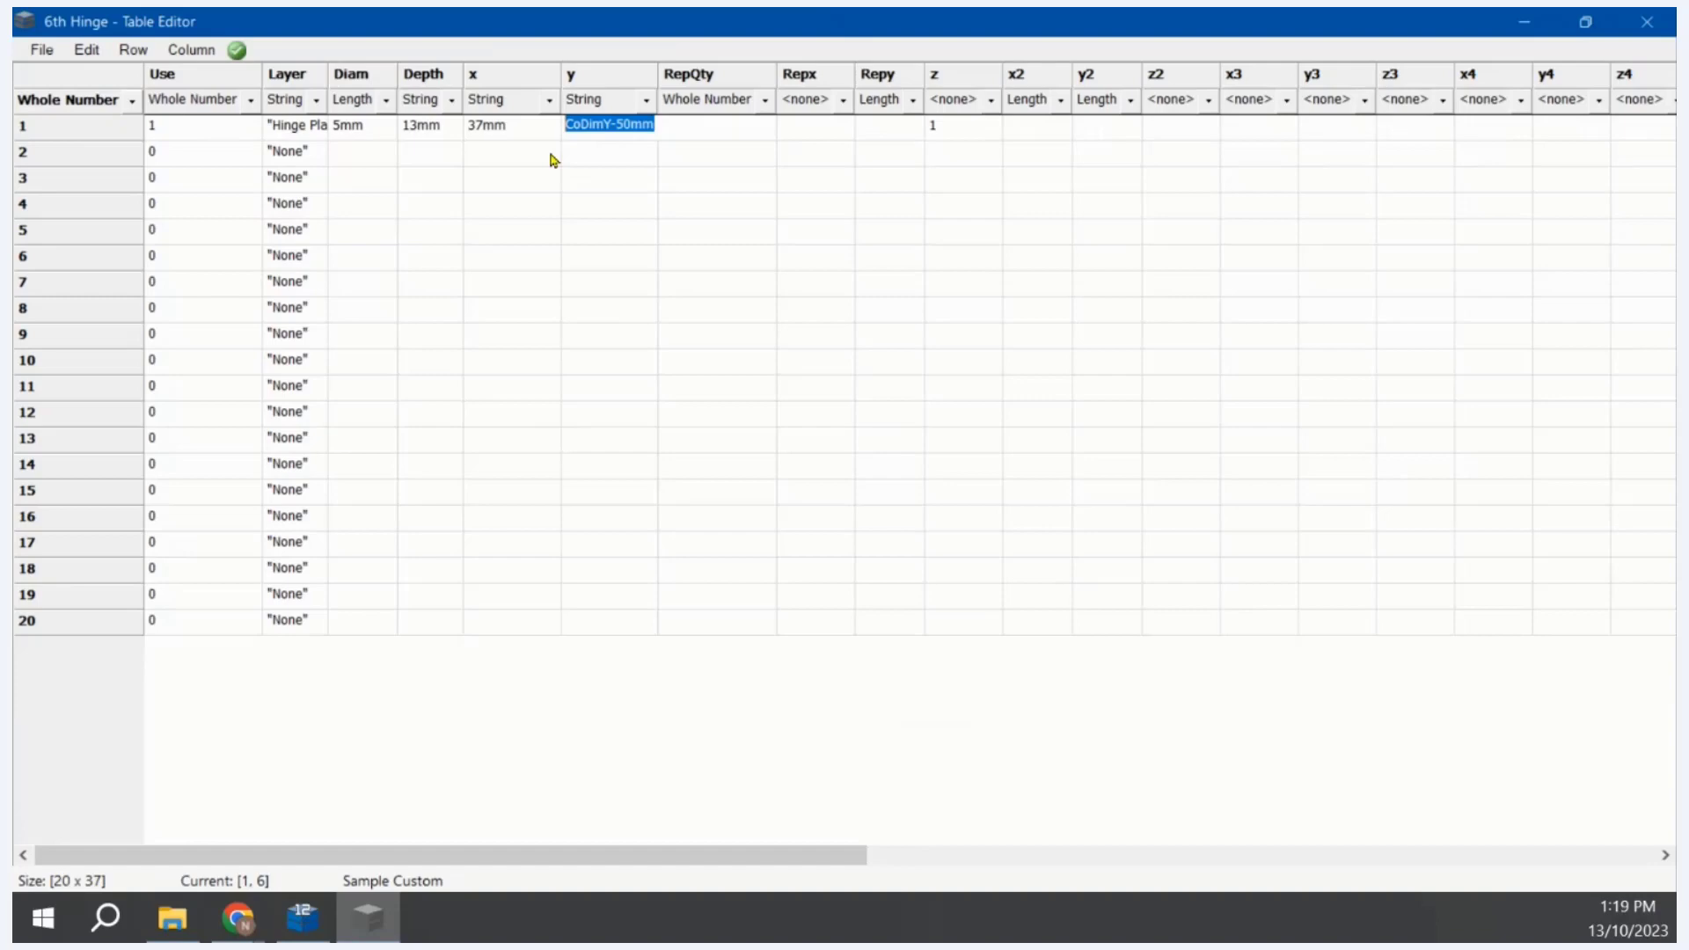
pyautogui.write('D')
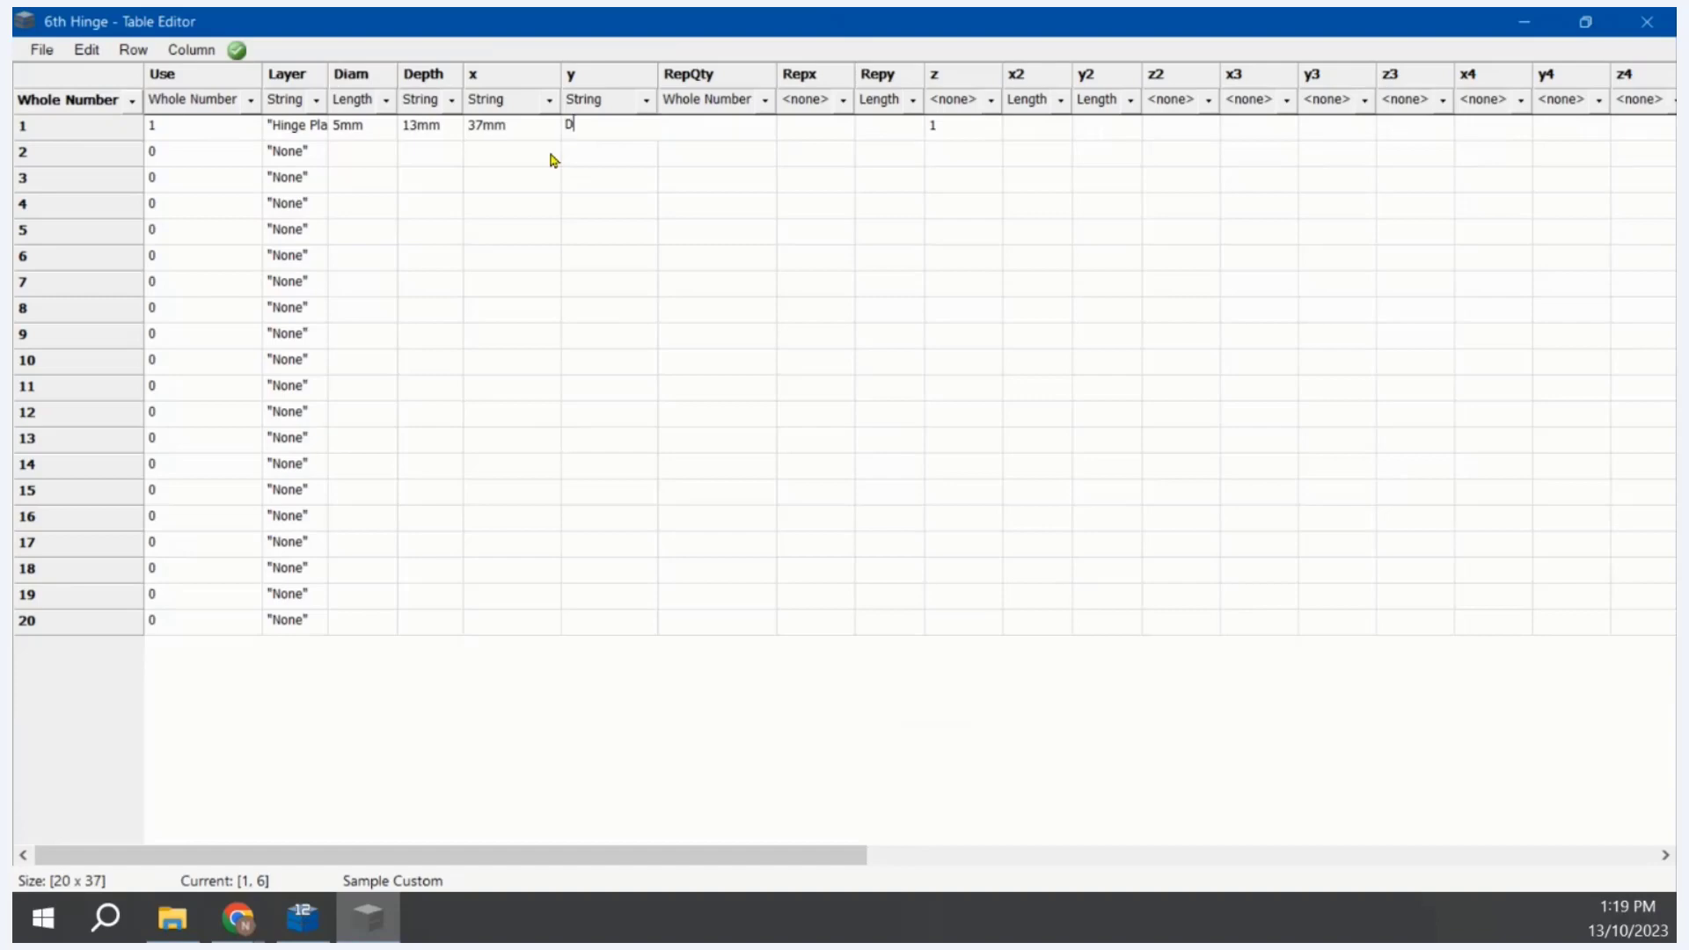
pyautogui.write('efIn(')
pyautogui.write('6]')
pyautogui.write('-16')
pyautogui.write('mm')
pyautogui.press('Tab')
# Step: Set row 1's RepQty to 2 and Repy to 32mm in the 6th Hinge table
pyautogui.write('2')
pyautogui.press('Tab')
pyautogui.press('Tab')
pyautogui.write('32mm')
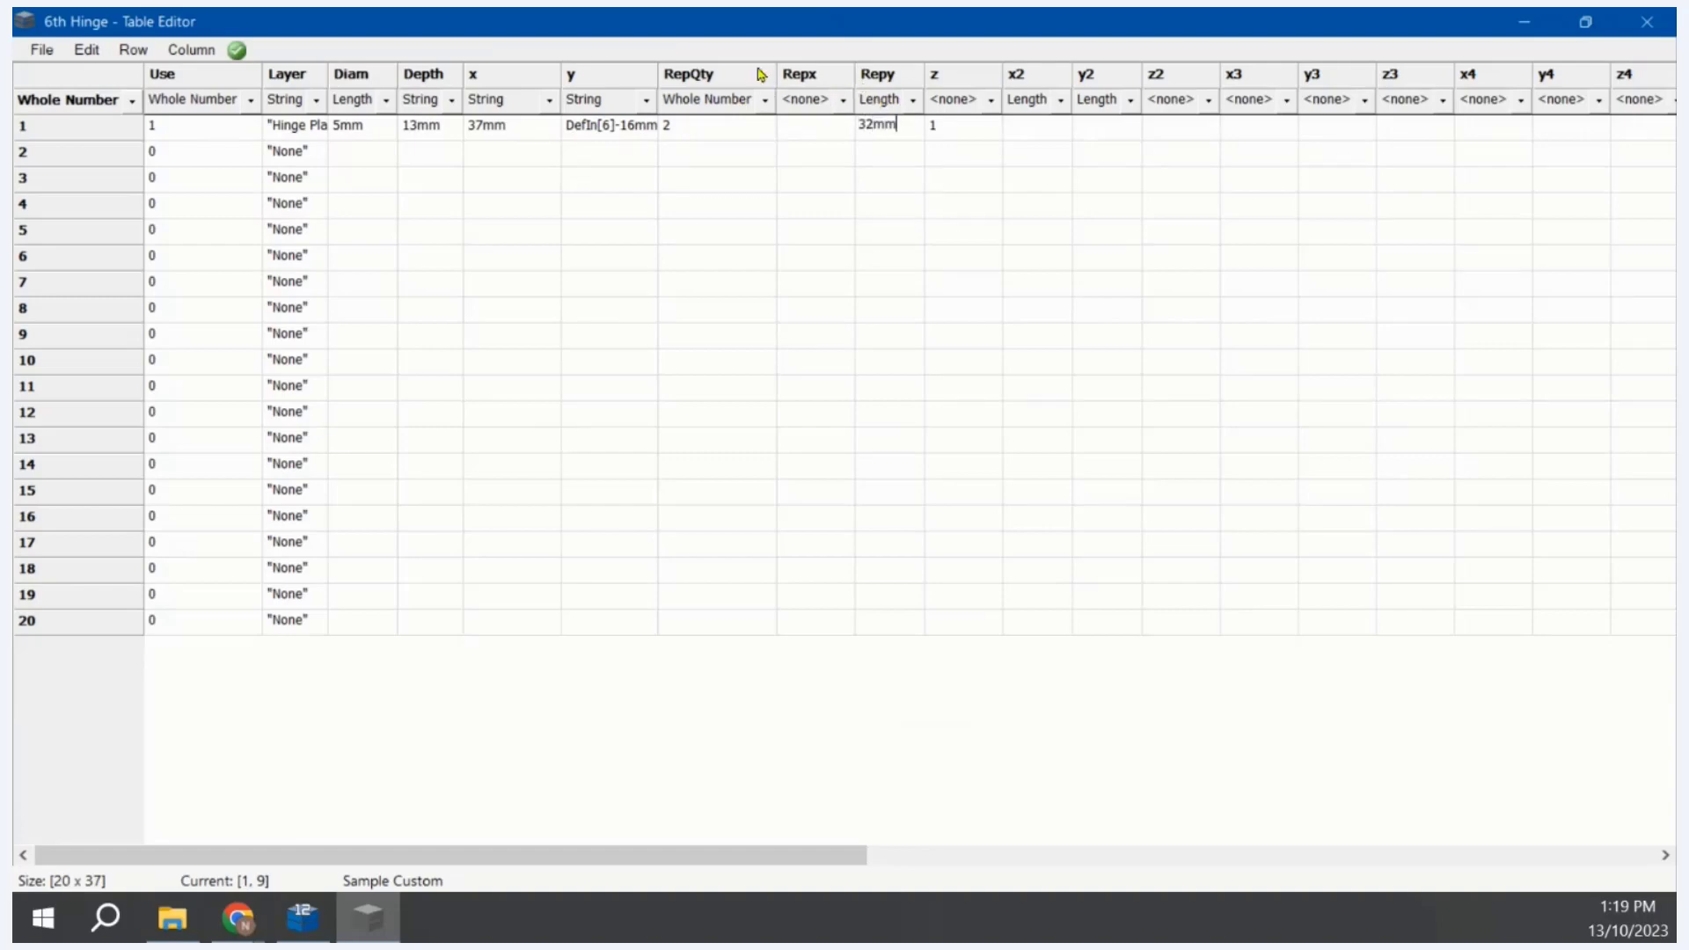
pyautogui.press('Tab')
# Step: Save the 6th Hinge table and close the Table Editor
pyautogui.click(41, 48)
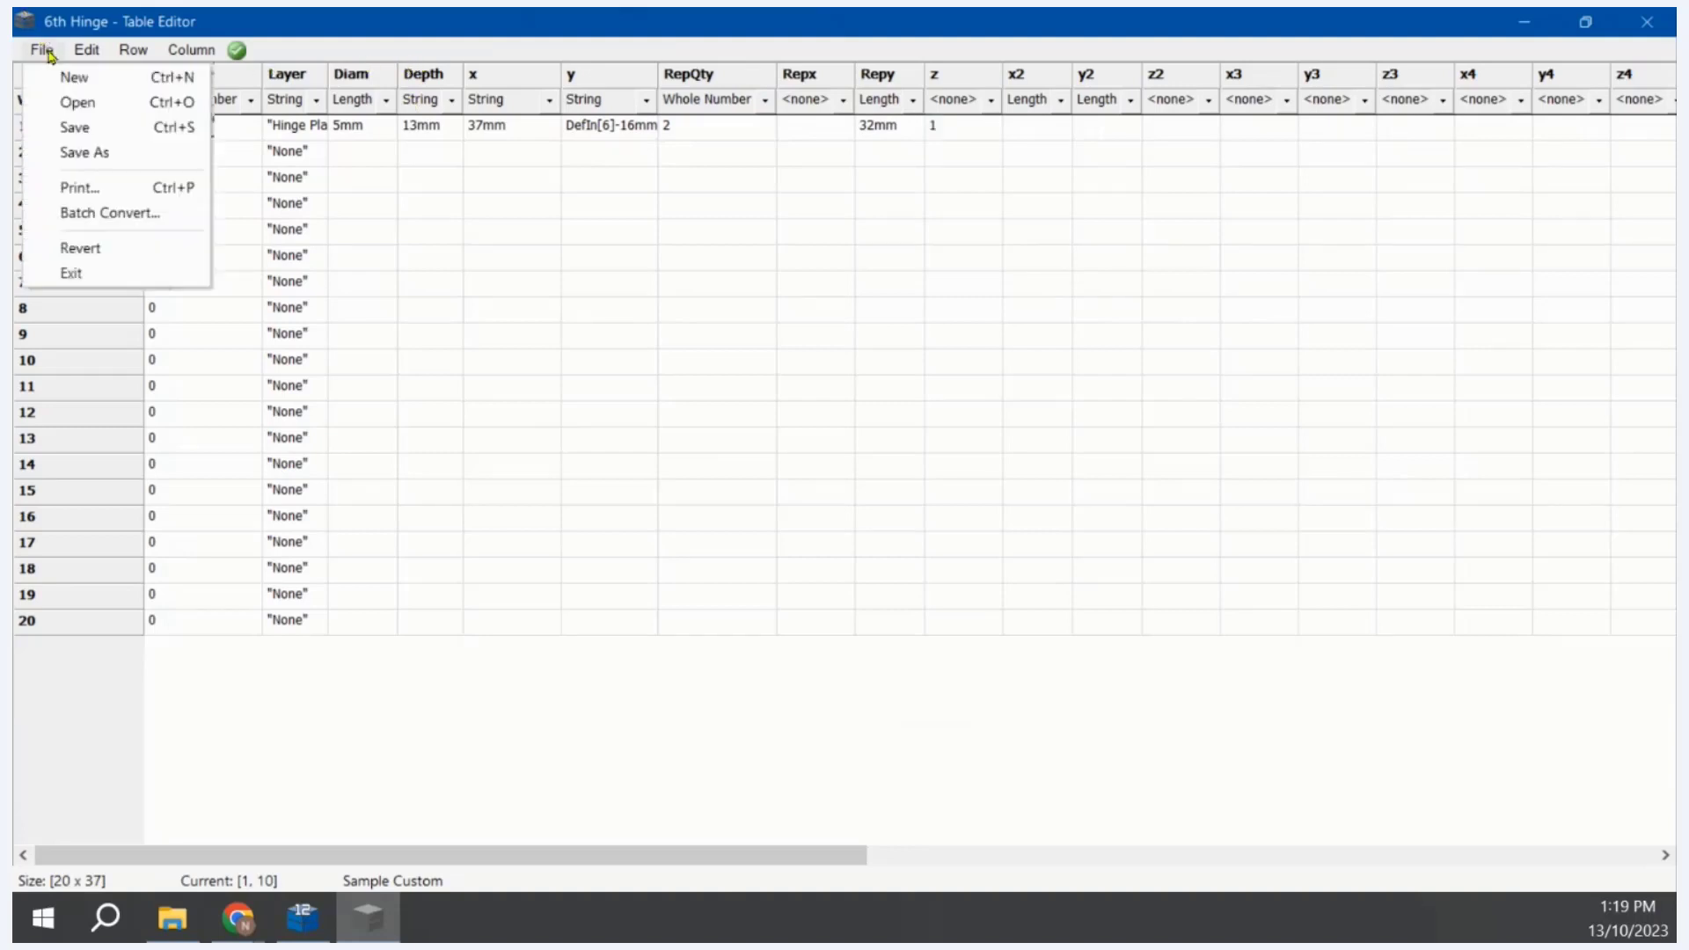
pyautogui.click(64, 128)
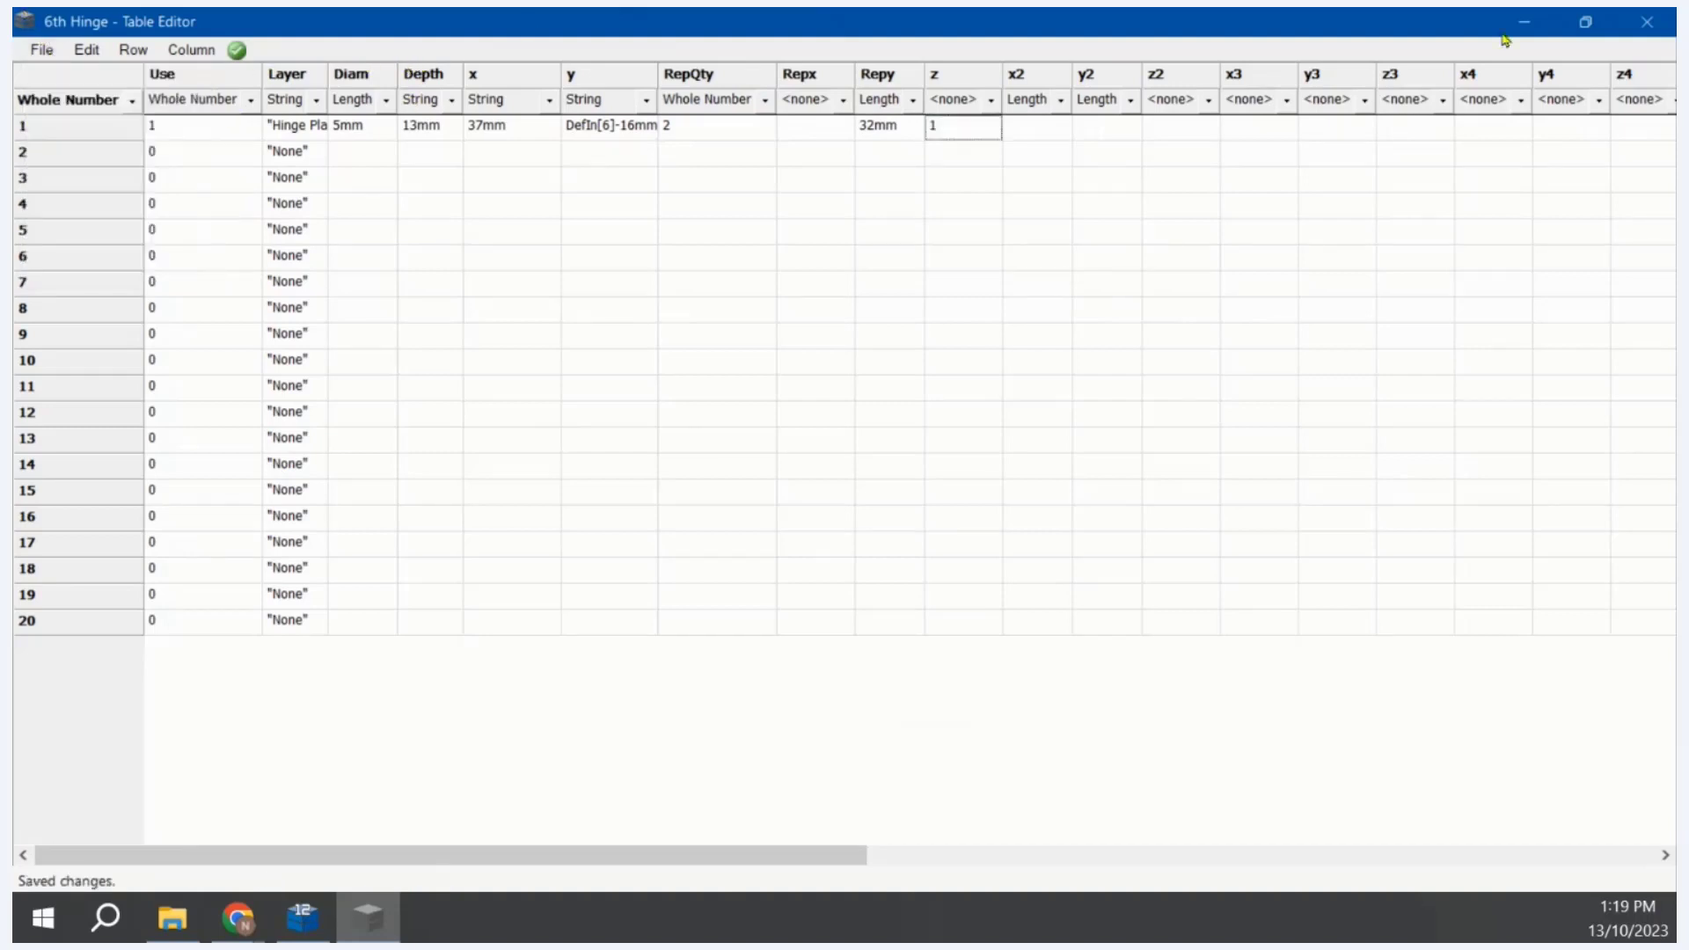
pyautogui.click(1648, 25)
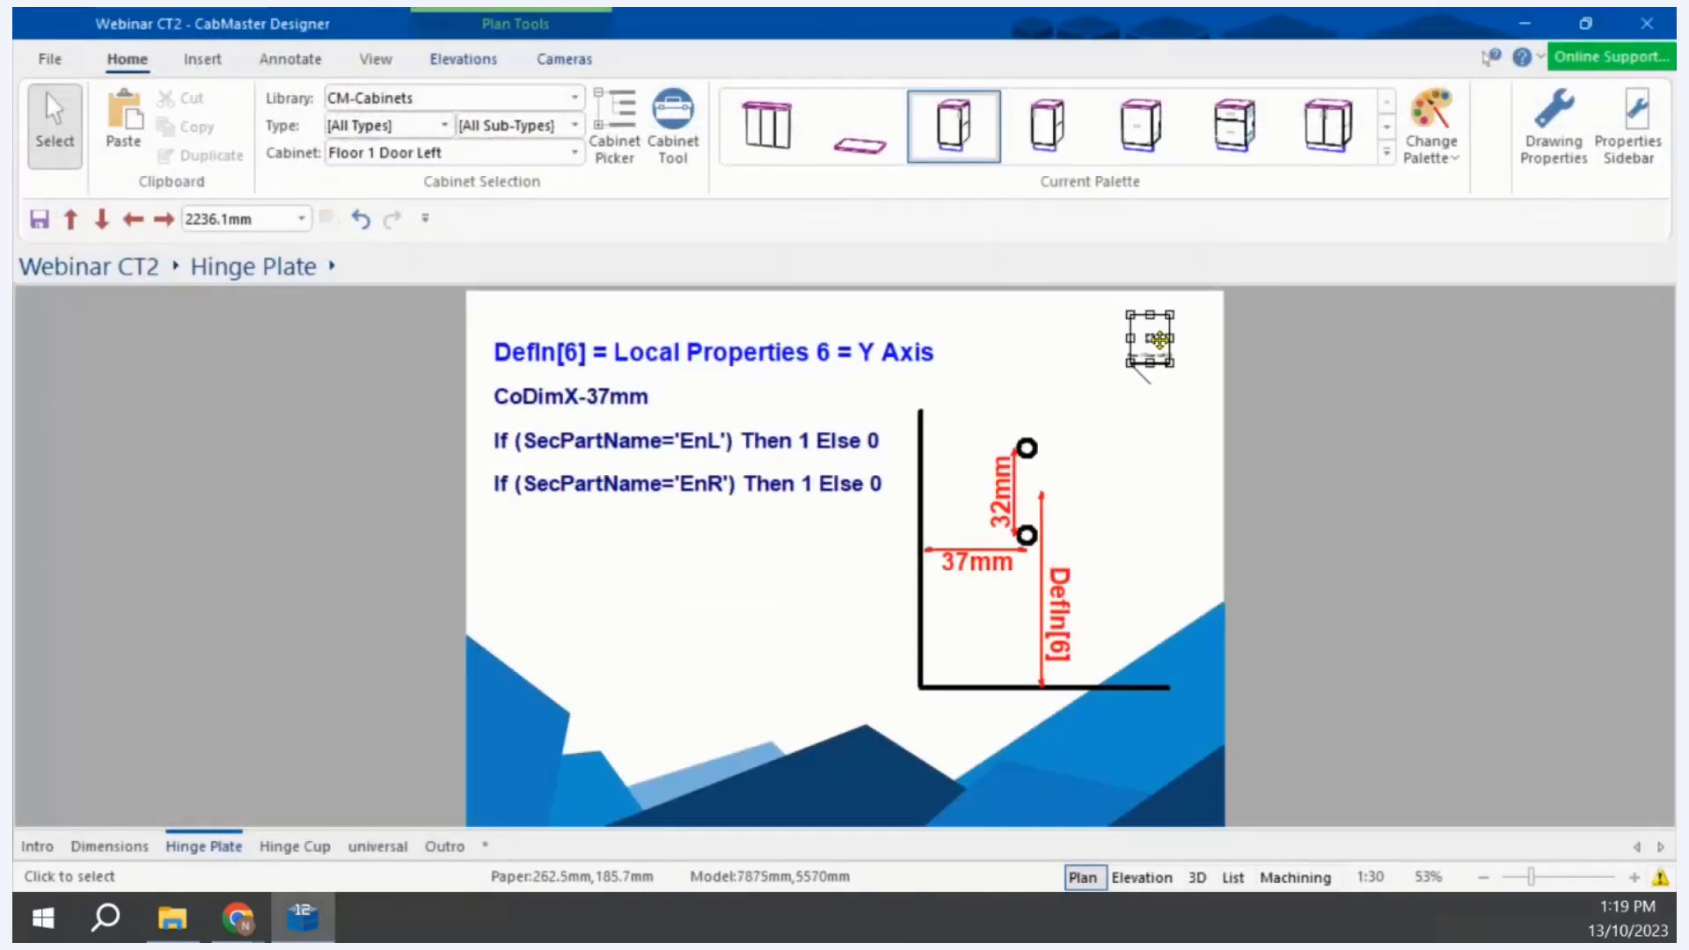
# Step: Open the Floor 1 Door Left cabinet, check its Local Properties for the X6 entry, and close them without changes
pyautogui.doubleClick(1166, 338)
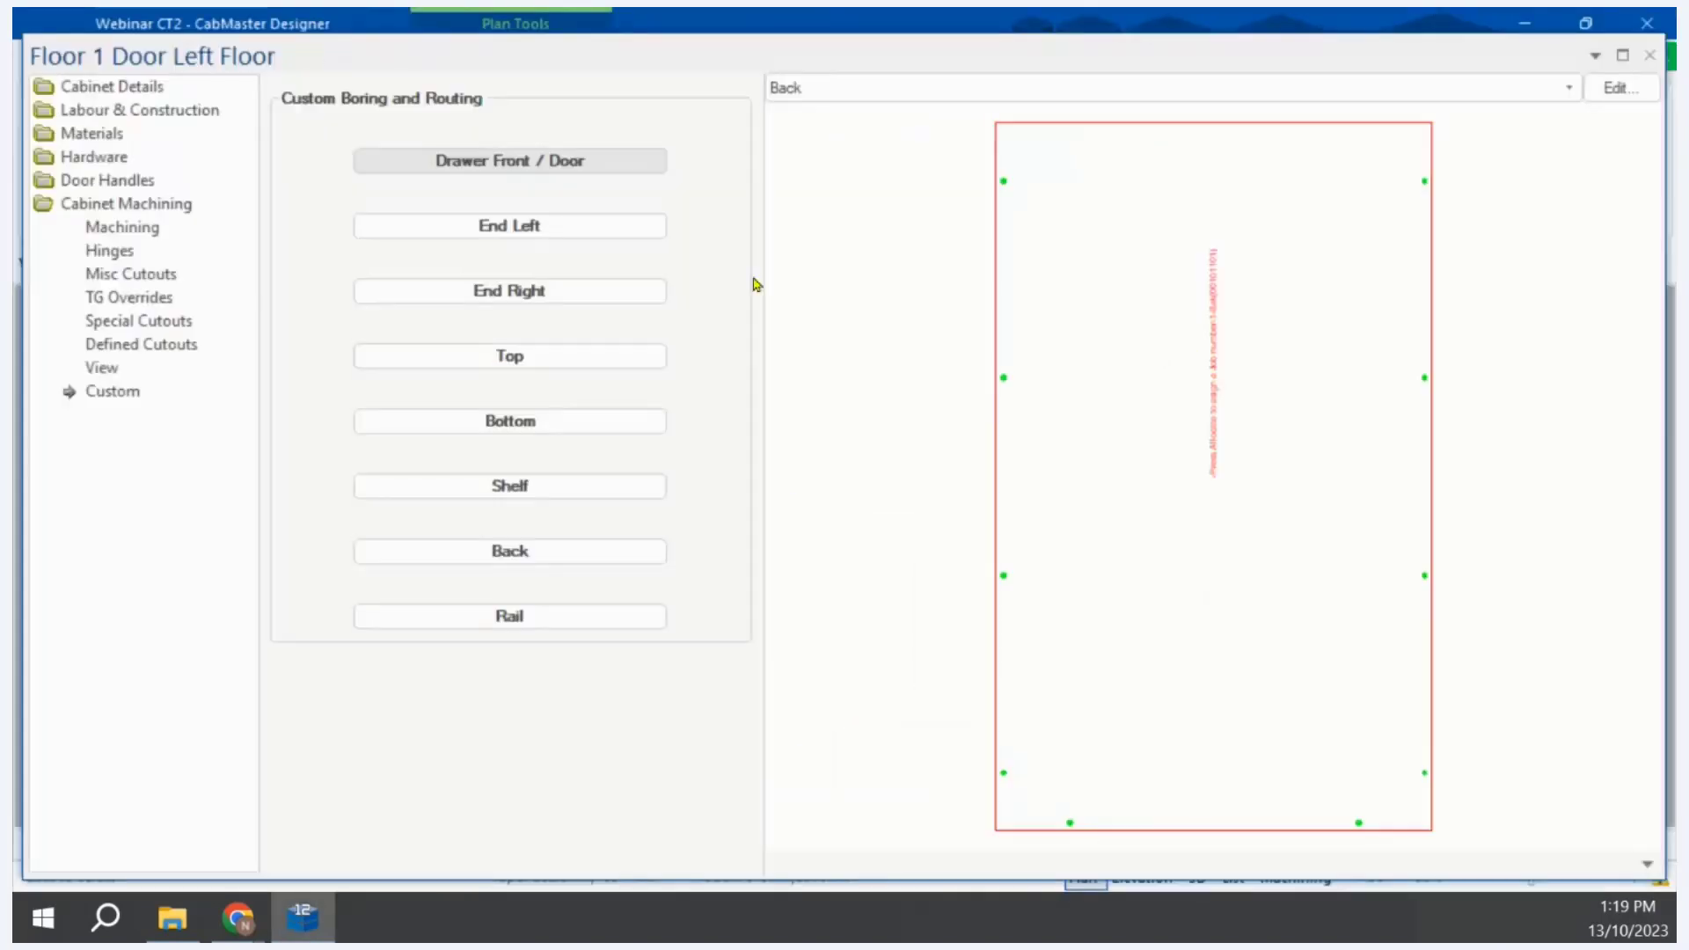
pyautogui.click(143, 85)
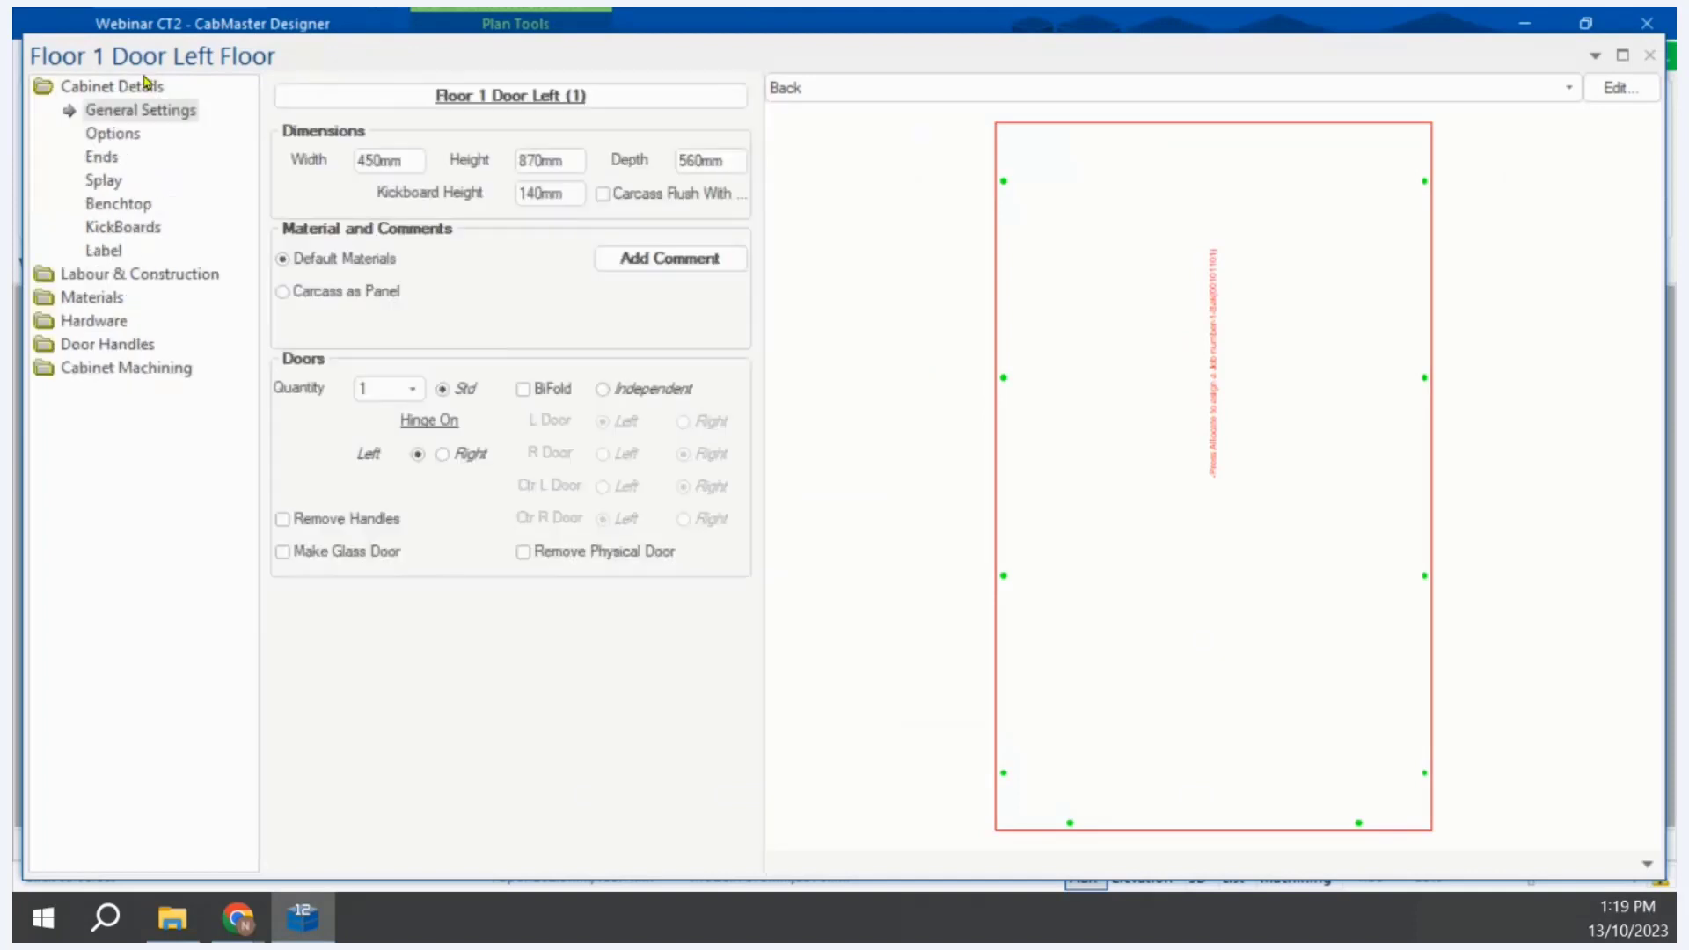
pyautogui.click(527, 97)
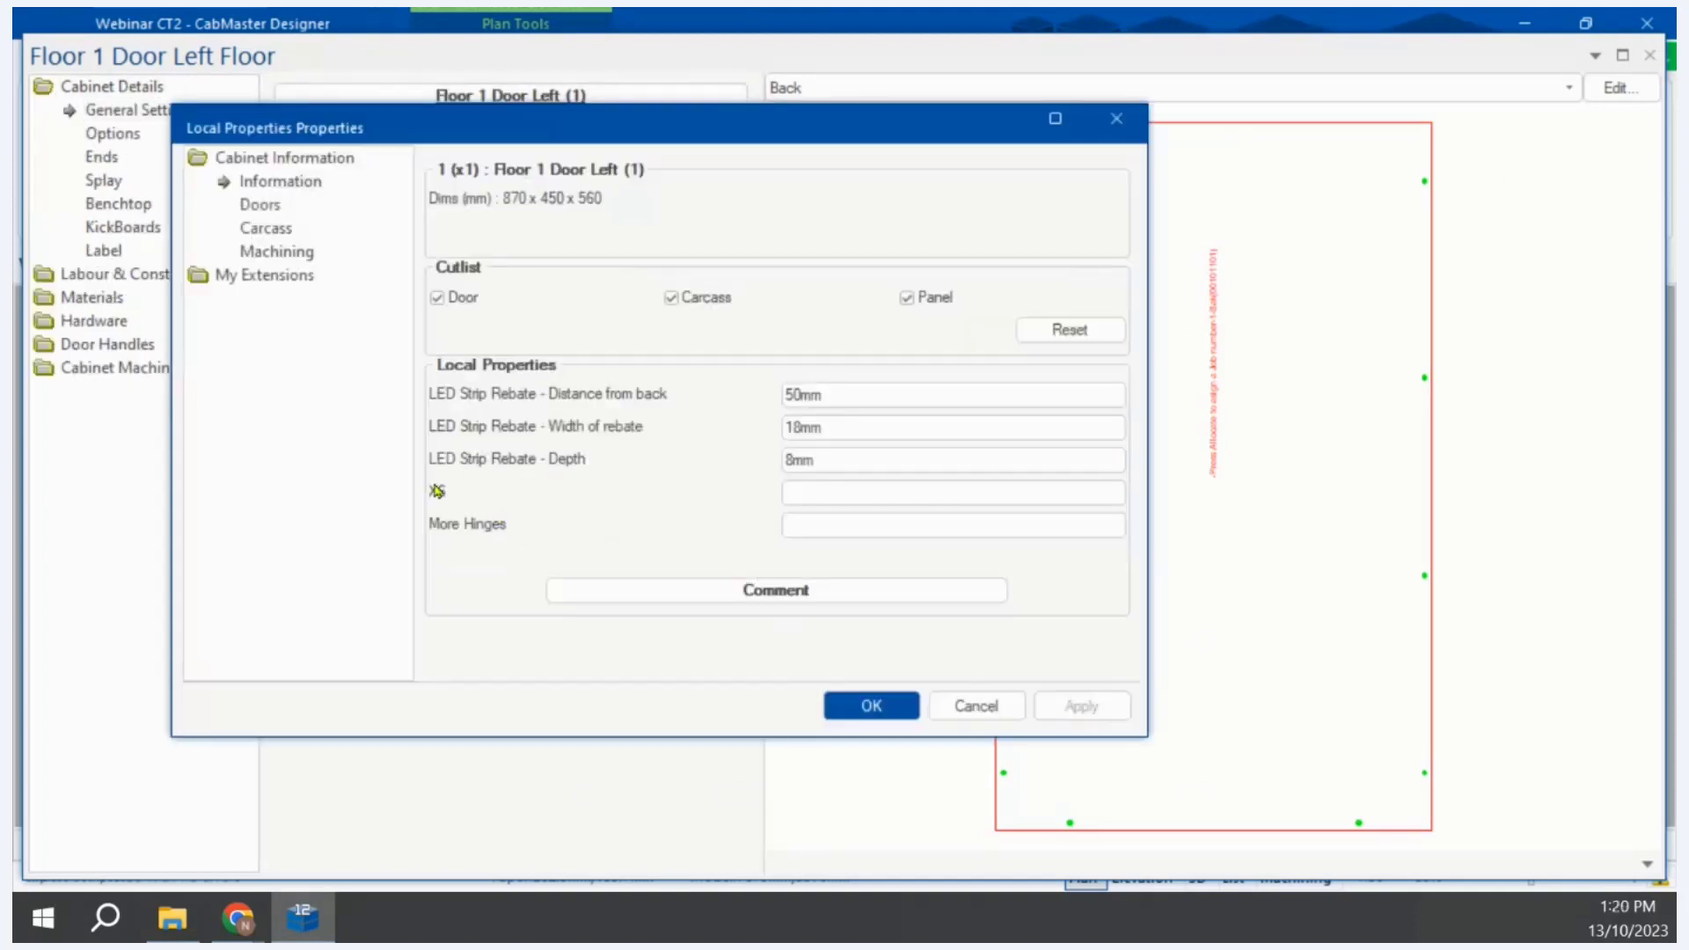
pyautogui.click(962, 701)
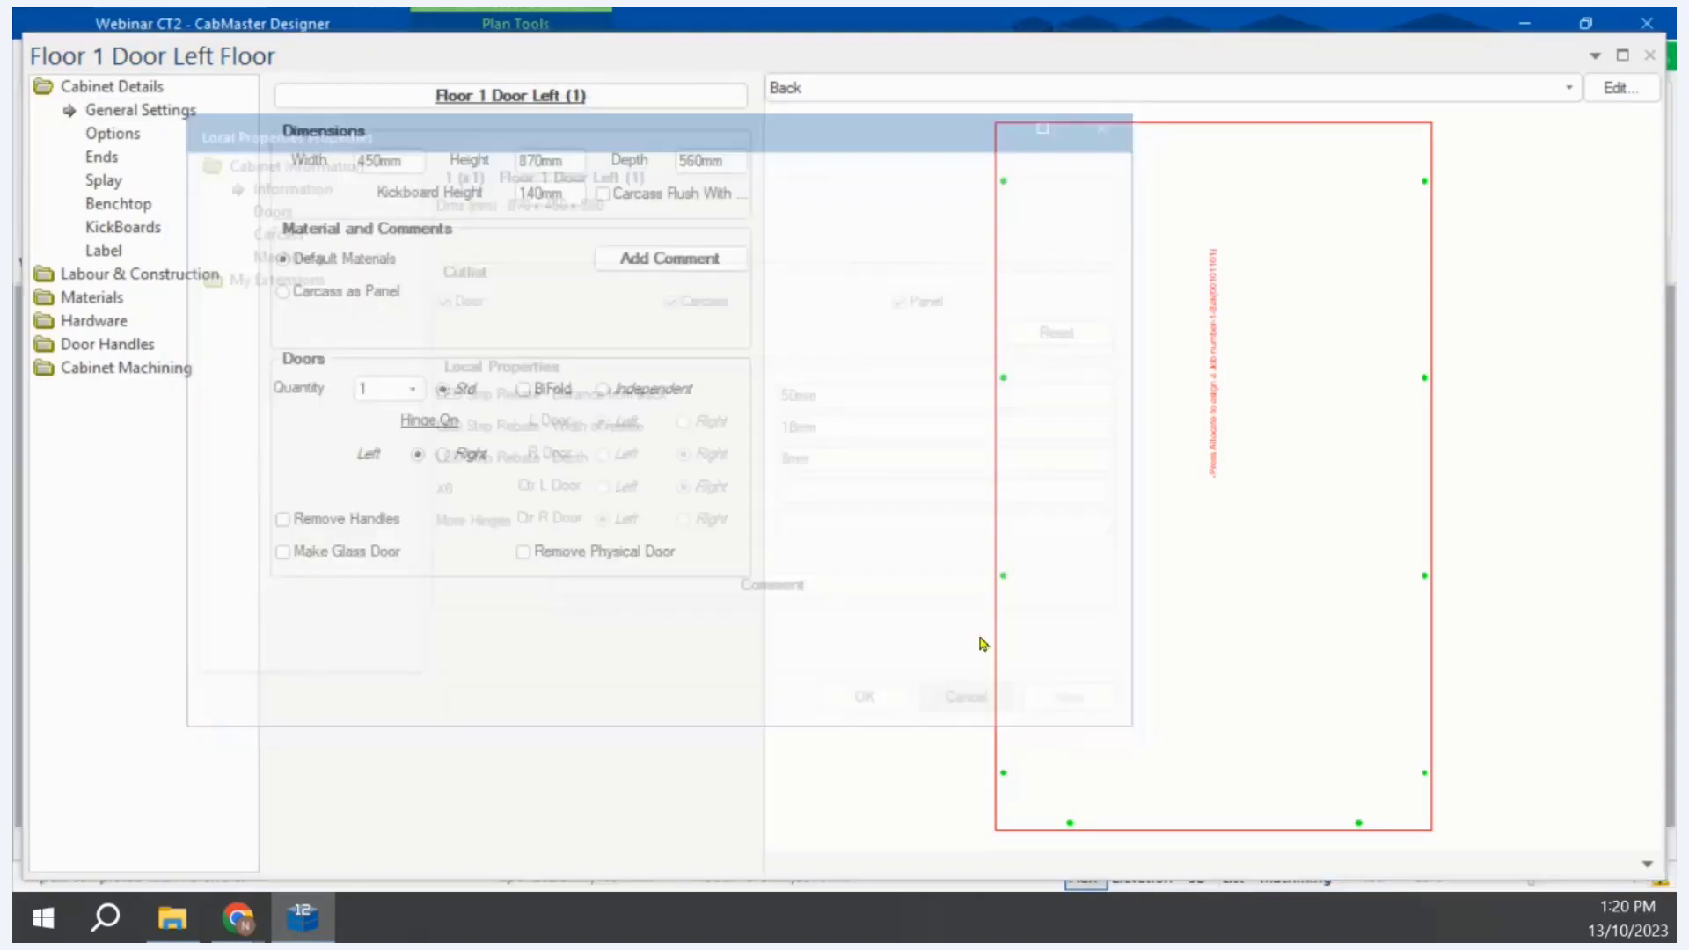
# Step: Set the X6 local property to 300mm in the job's Local Properties values
pyautogui.click(1511, 60)
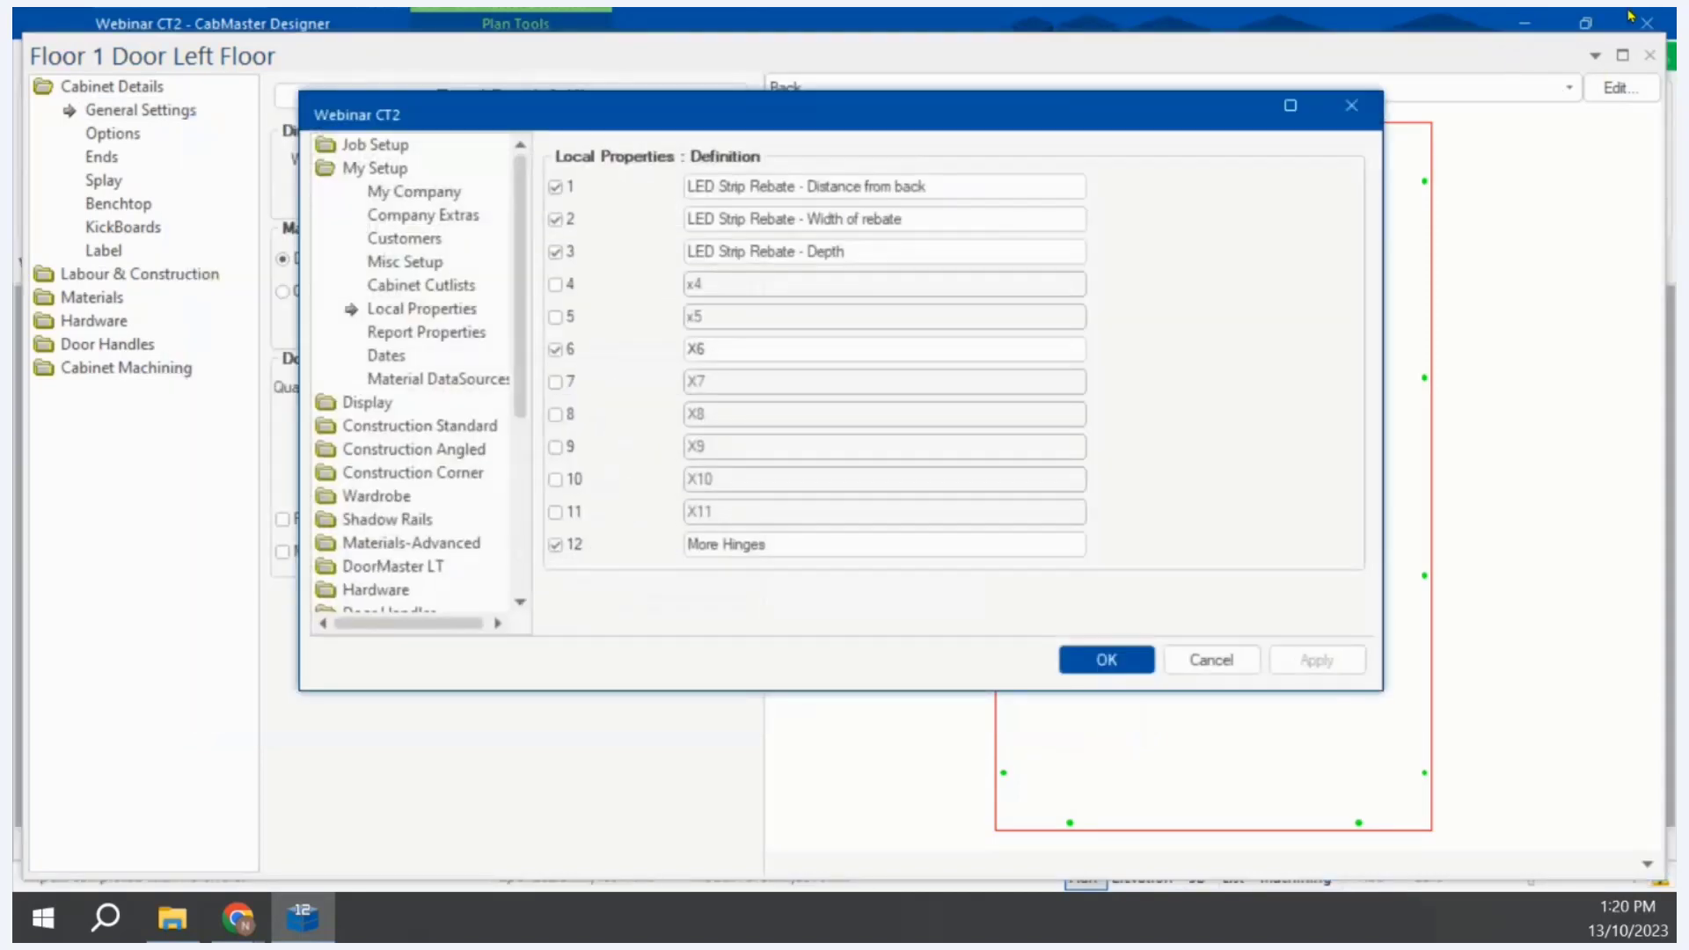
pyautogui.click(377, 145)
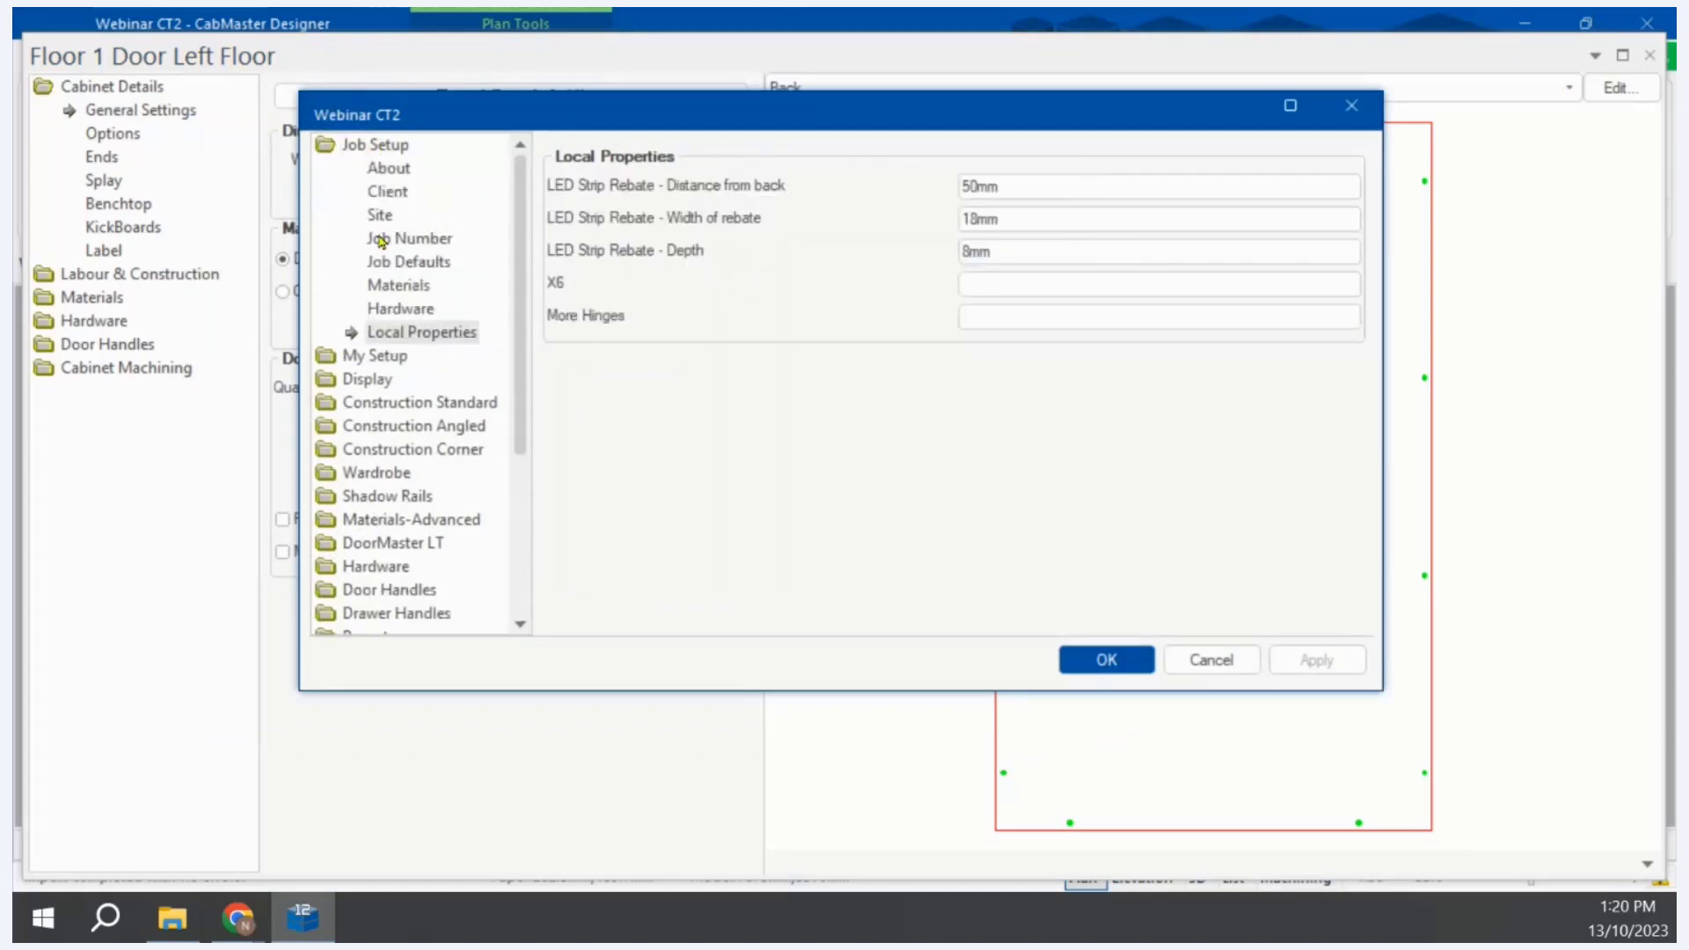
pyautogui.click(1031, 288)
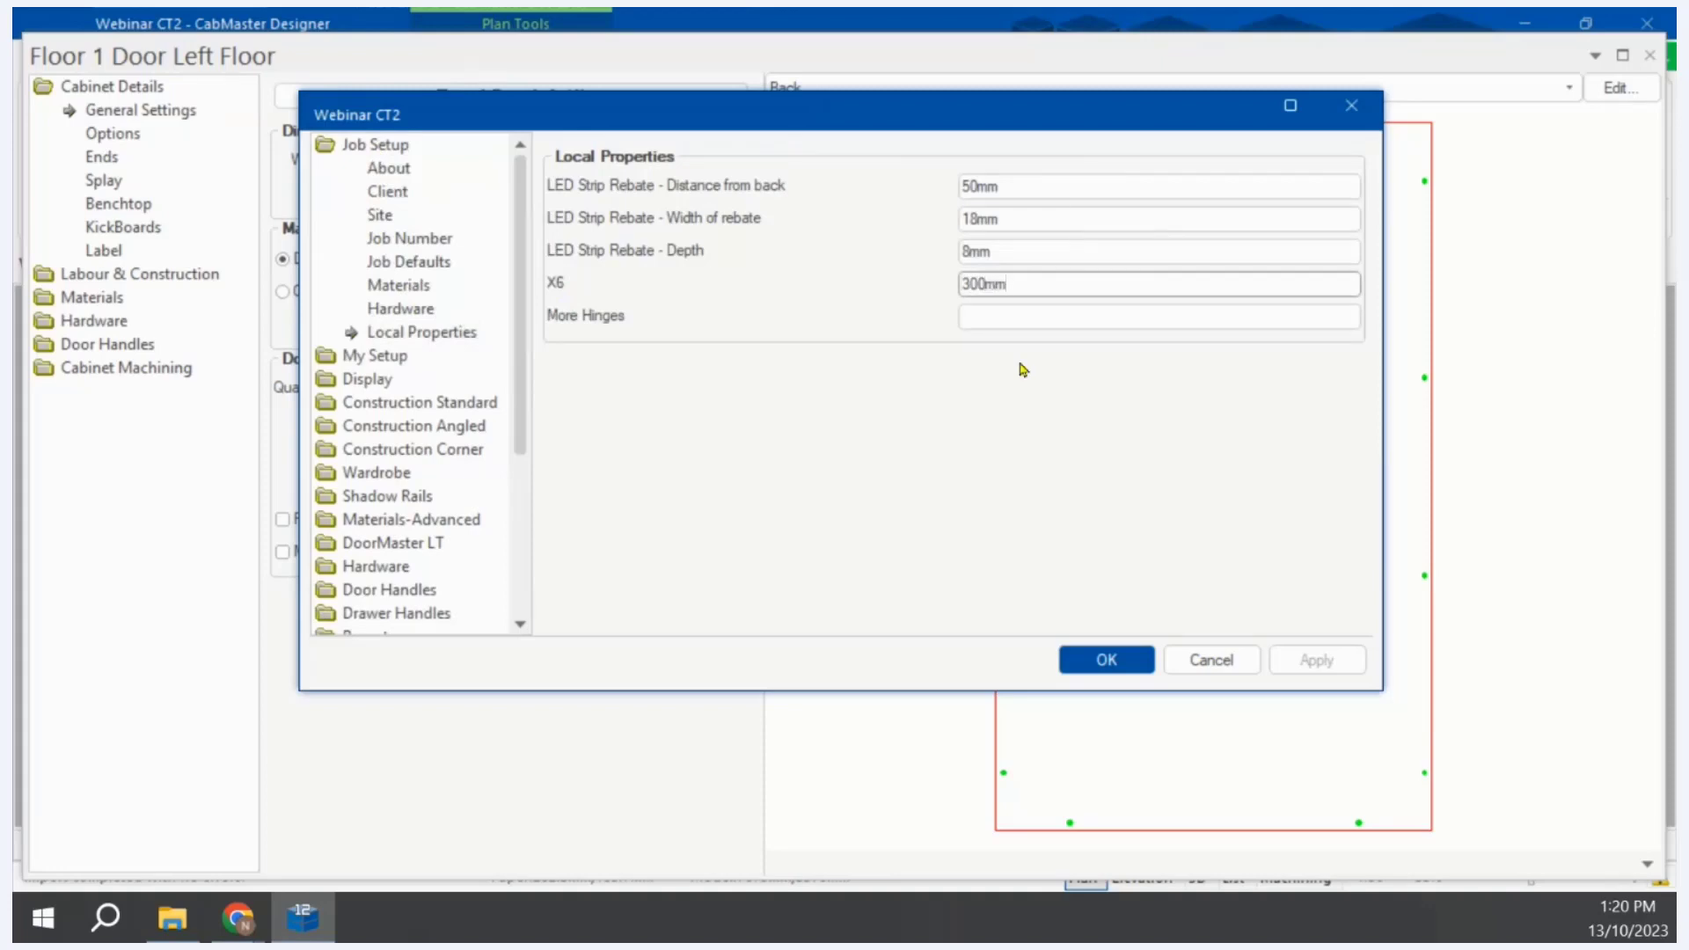
pyautogui.click(1108, 660)
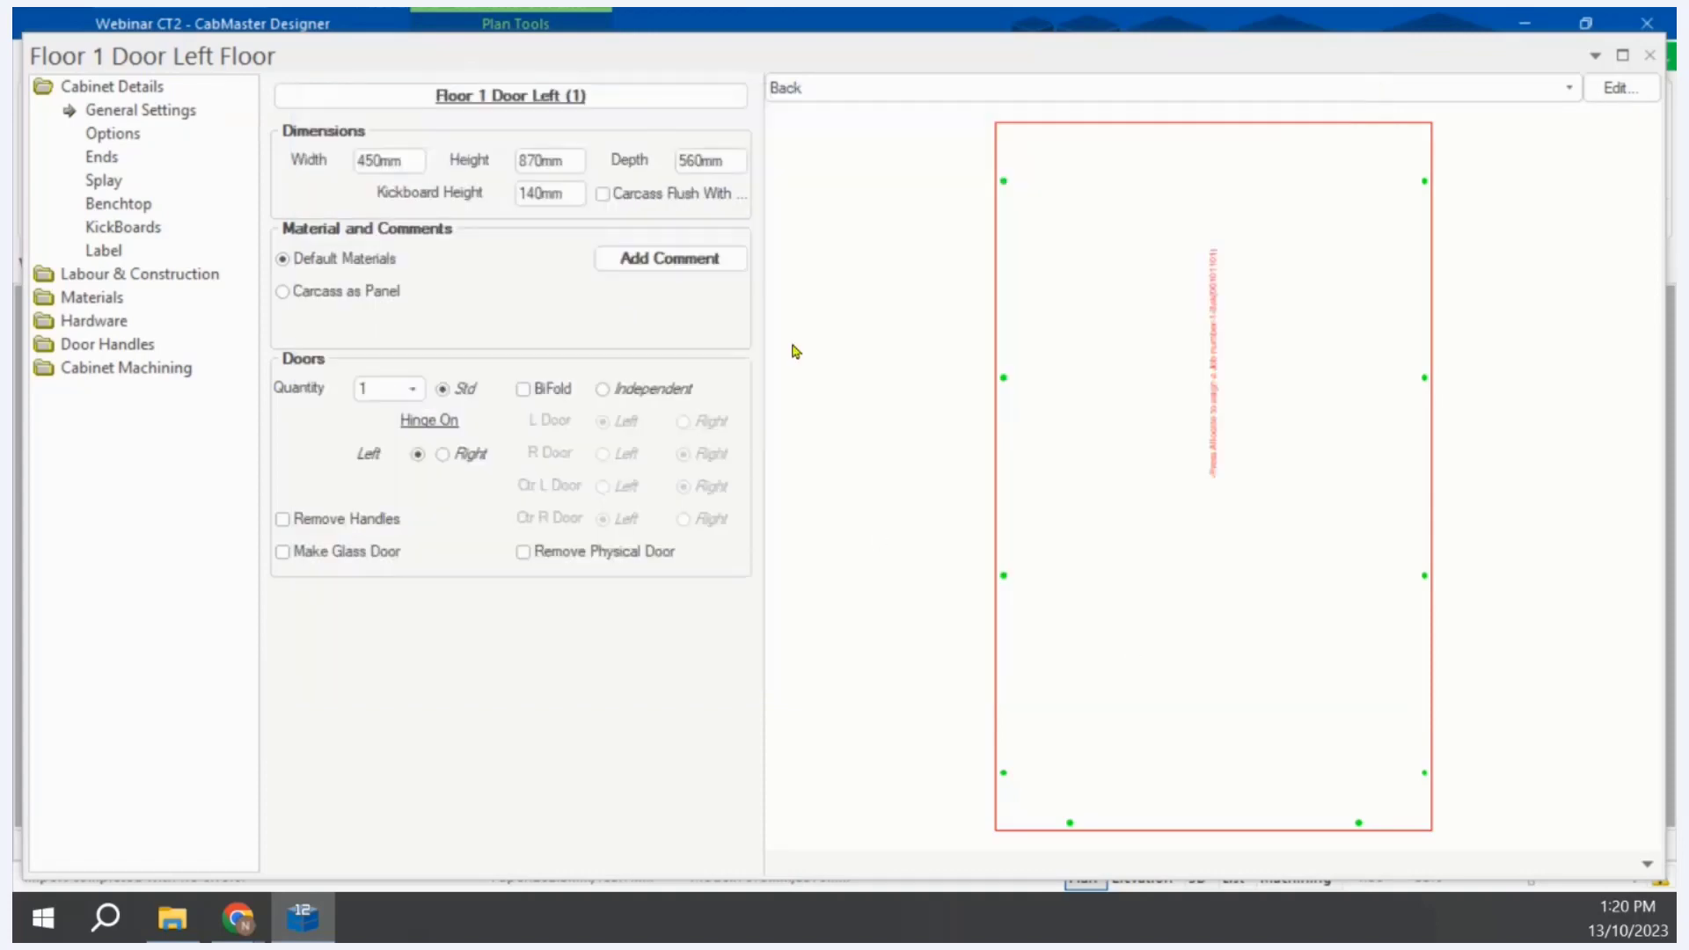
# Step: Turn off the single-part machining preview so the whole cabinet is shown in 3D
pyautogui.click(95, 368)
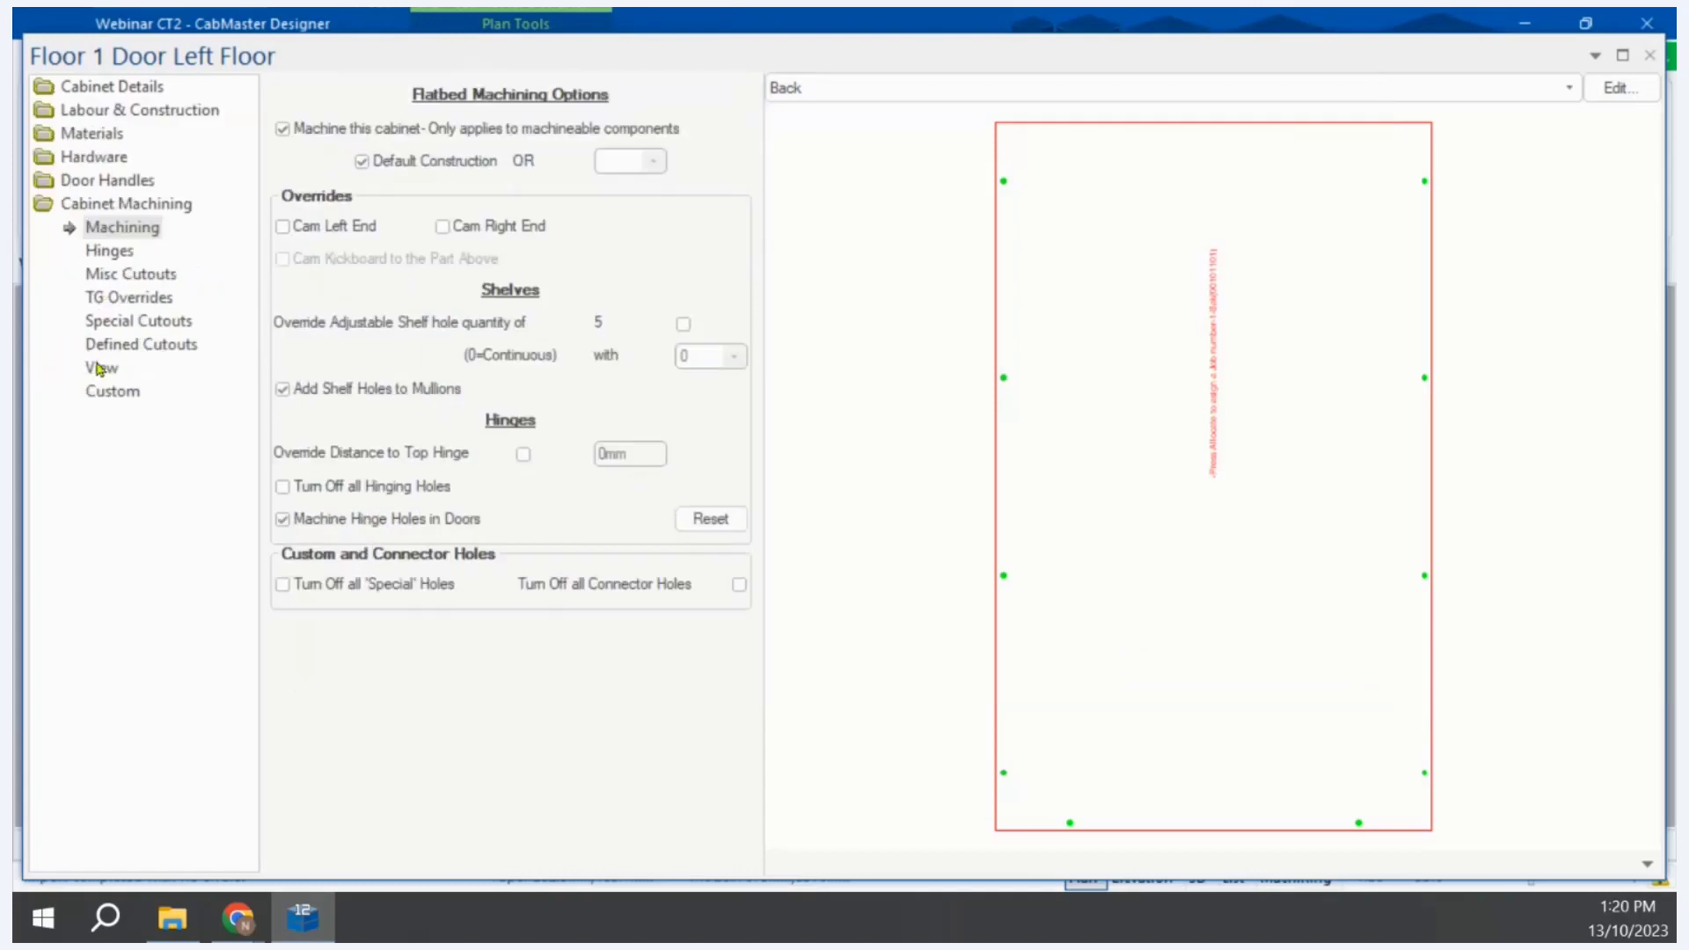
pyautogui.click(102, 367)
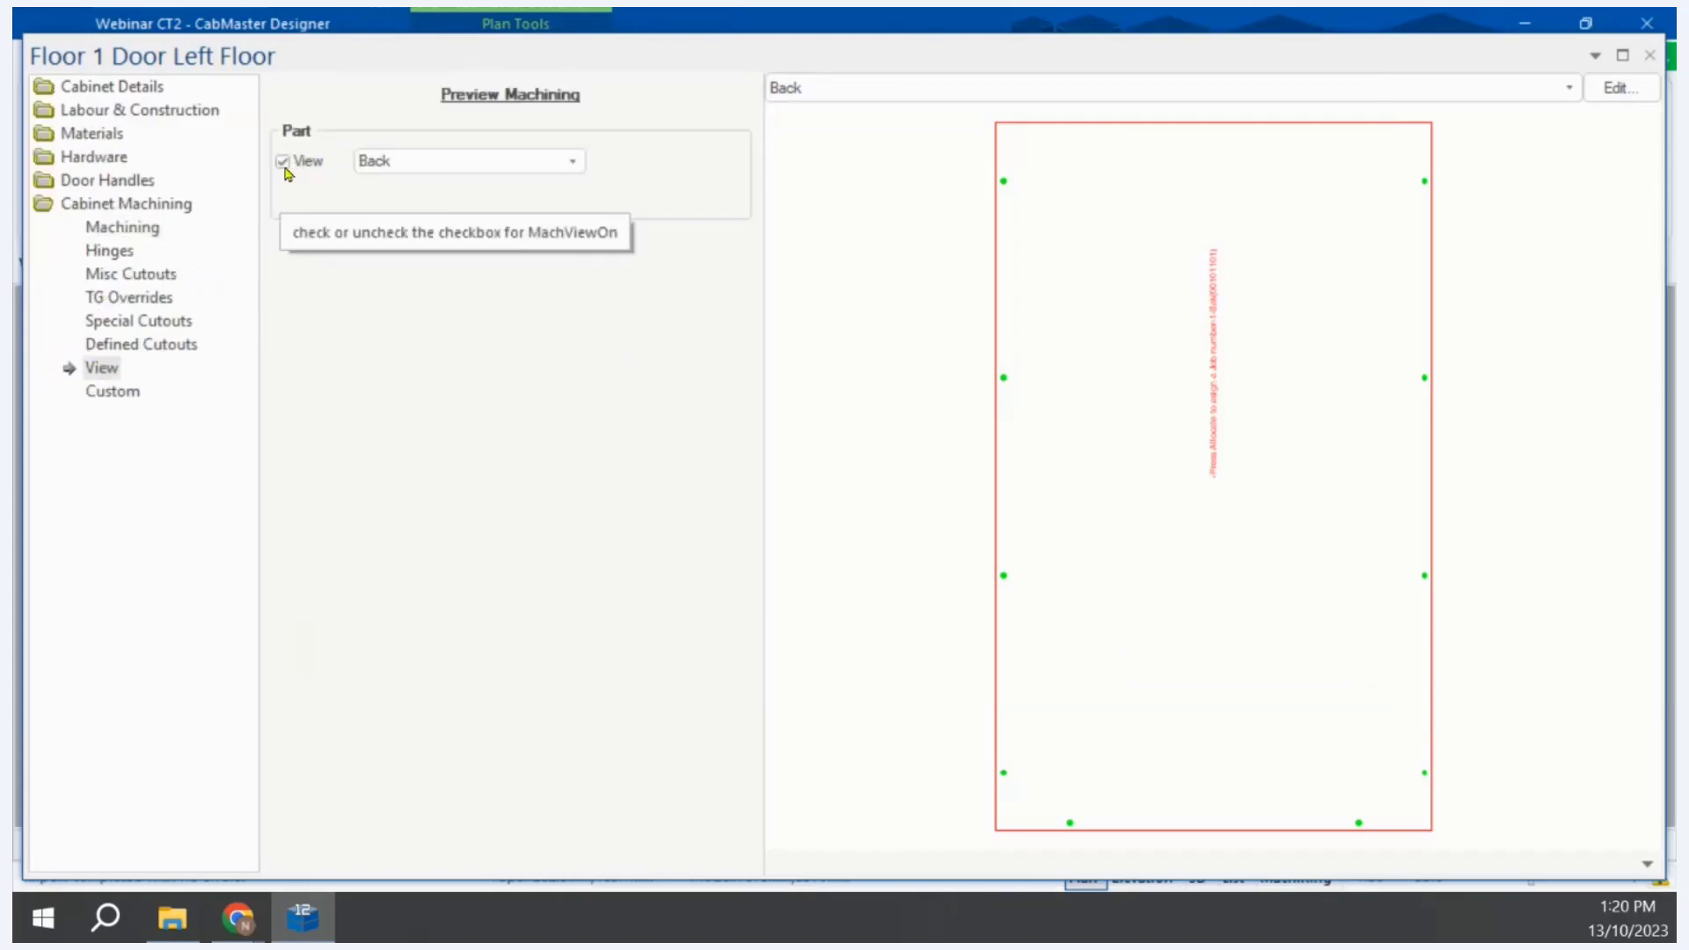
pyautogui.click(284, 164)
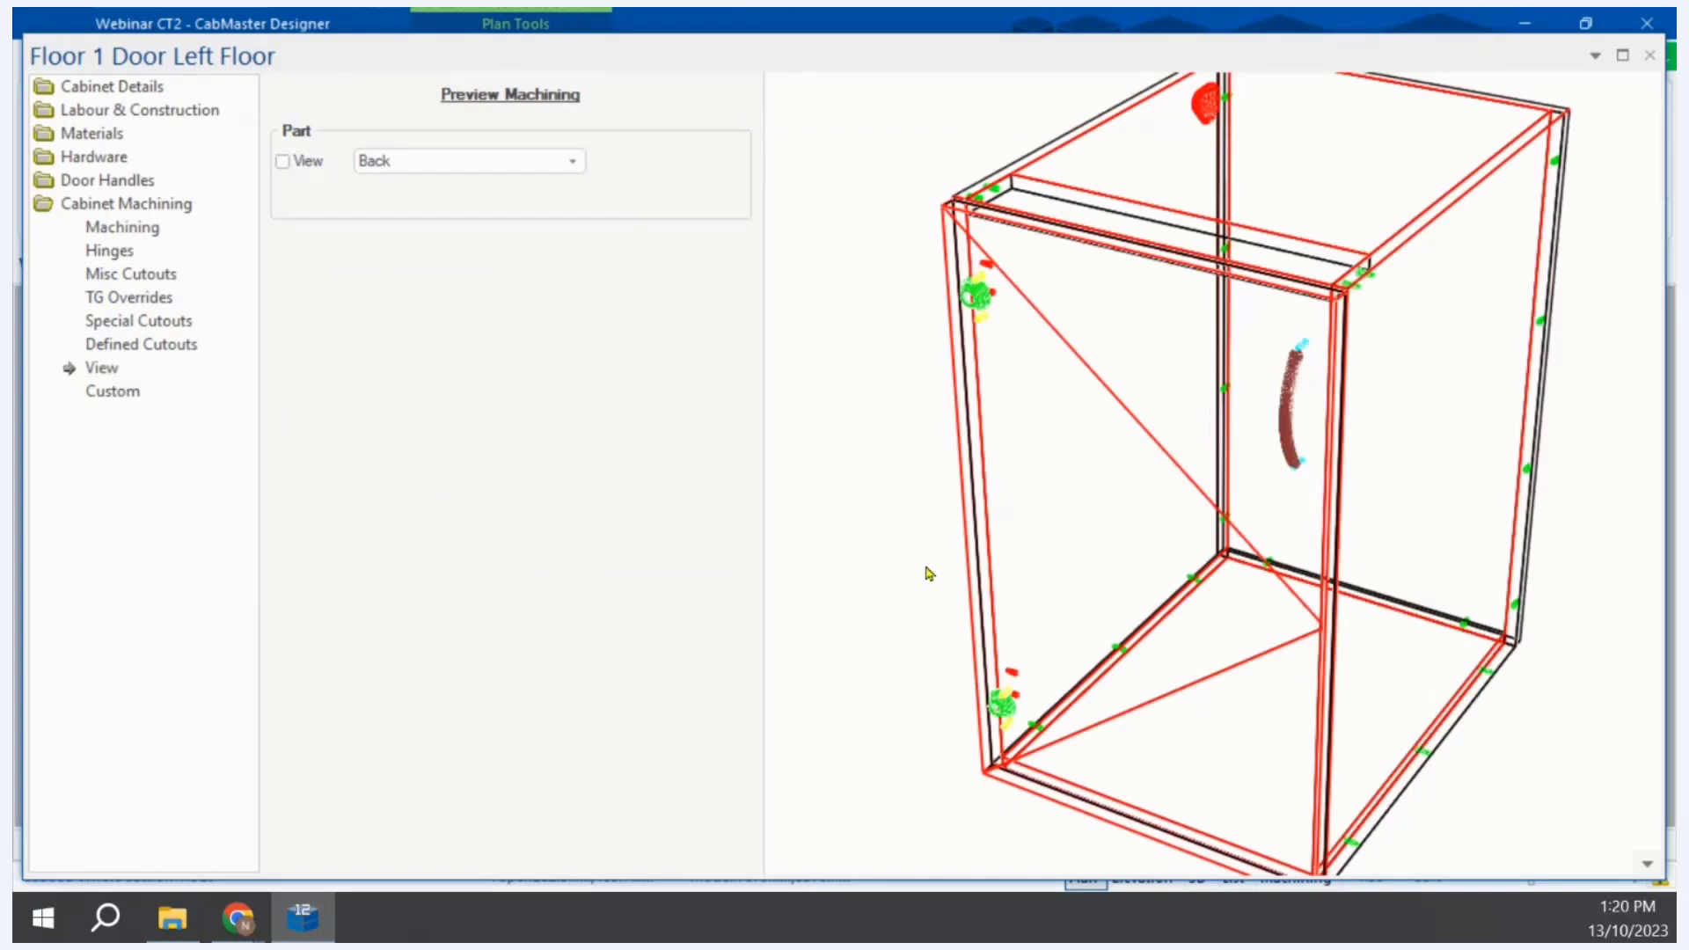
pyautogui.moveTo(968, 519); pyautogui.dragTo(352, 413)
# Step: Replace Passthrough with 6th Hinge in the End Left custom boring and routing, and apply it
pyautogui.click(121, 393)
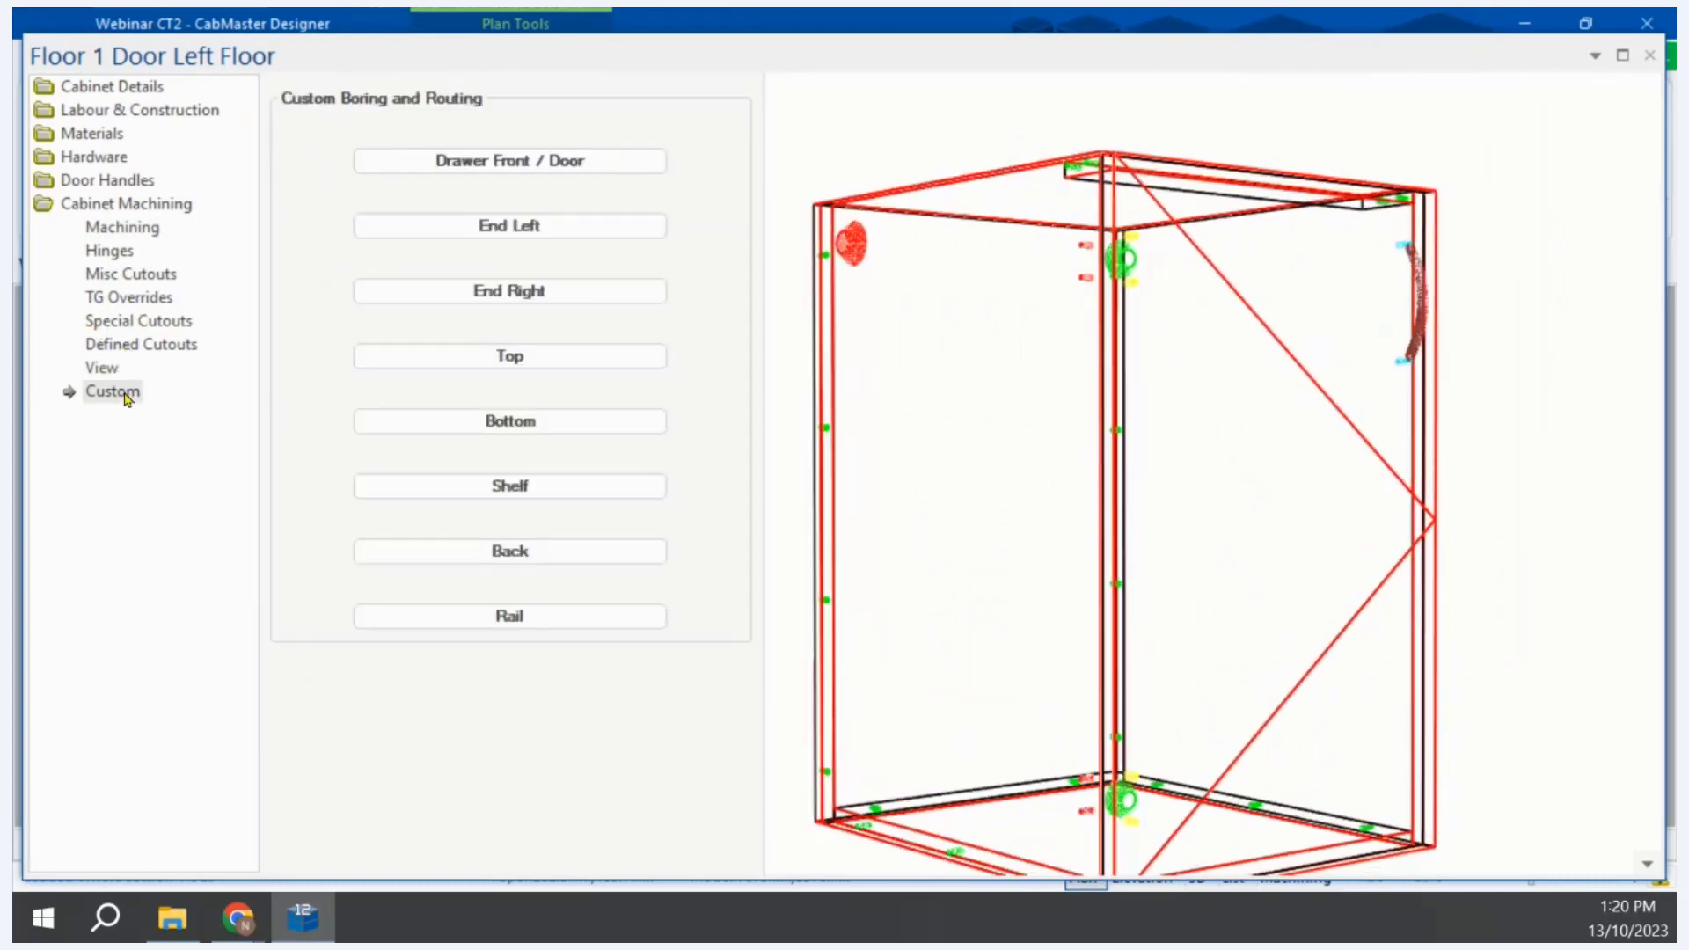
pyautogui.click(492, 234)
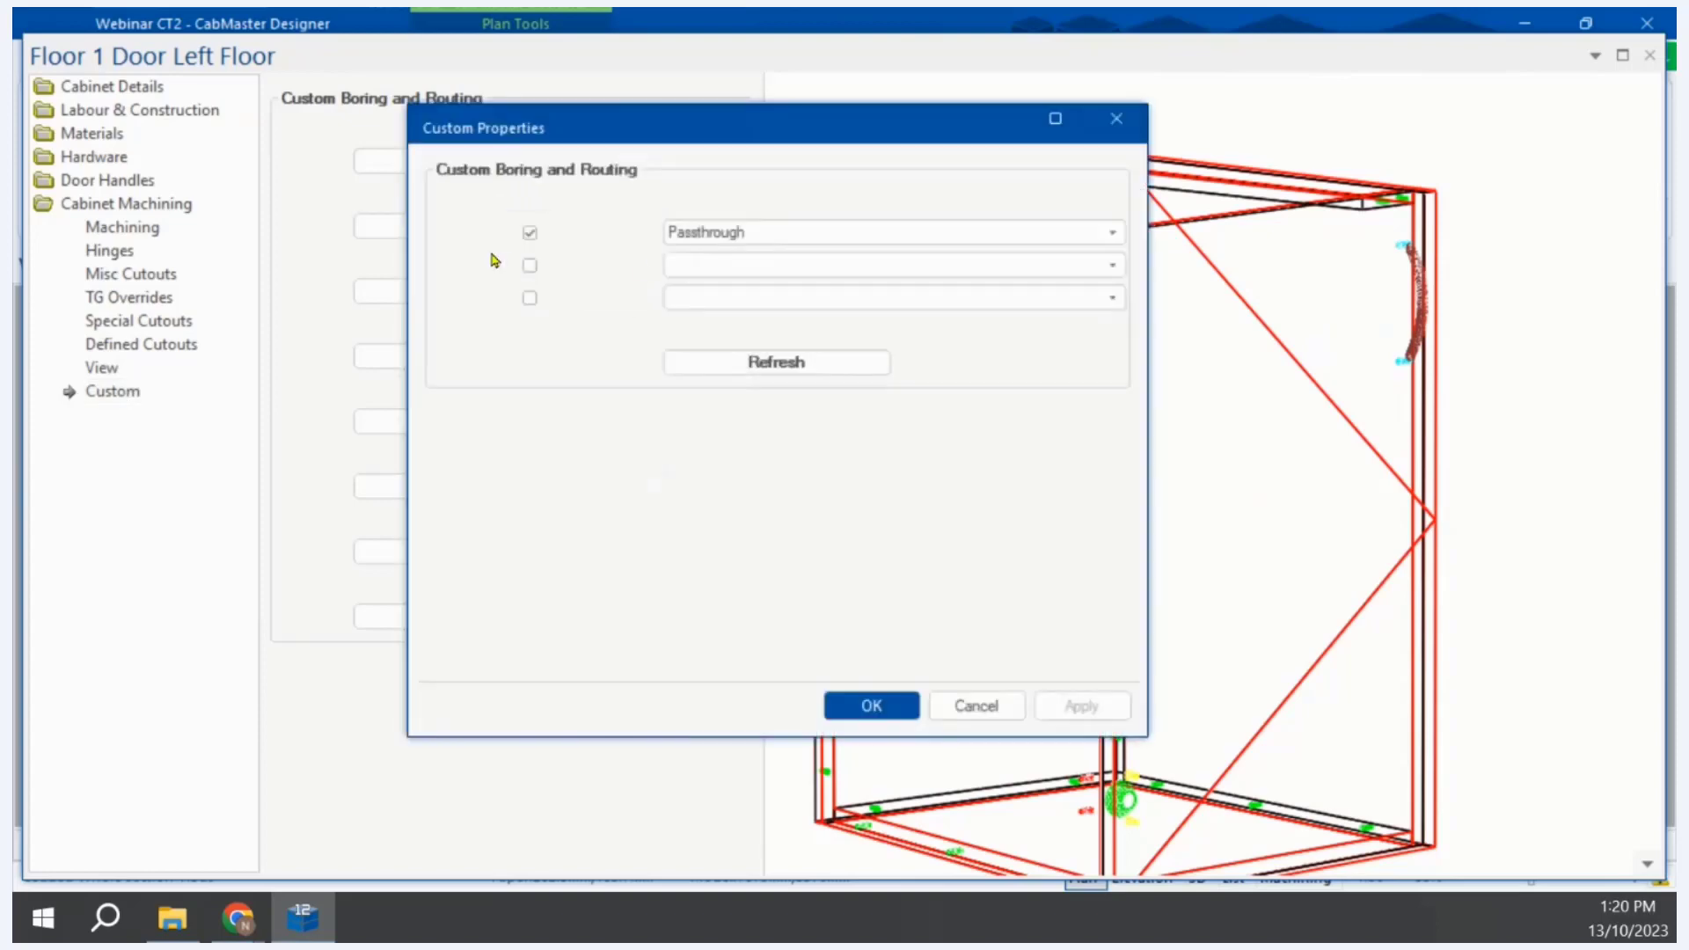
pyautogui.click(720, 233)
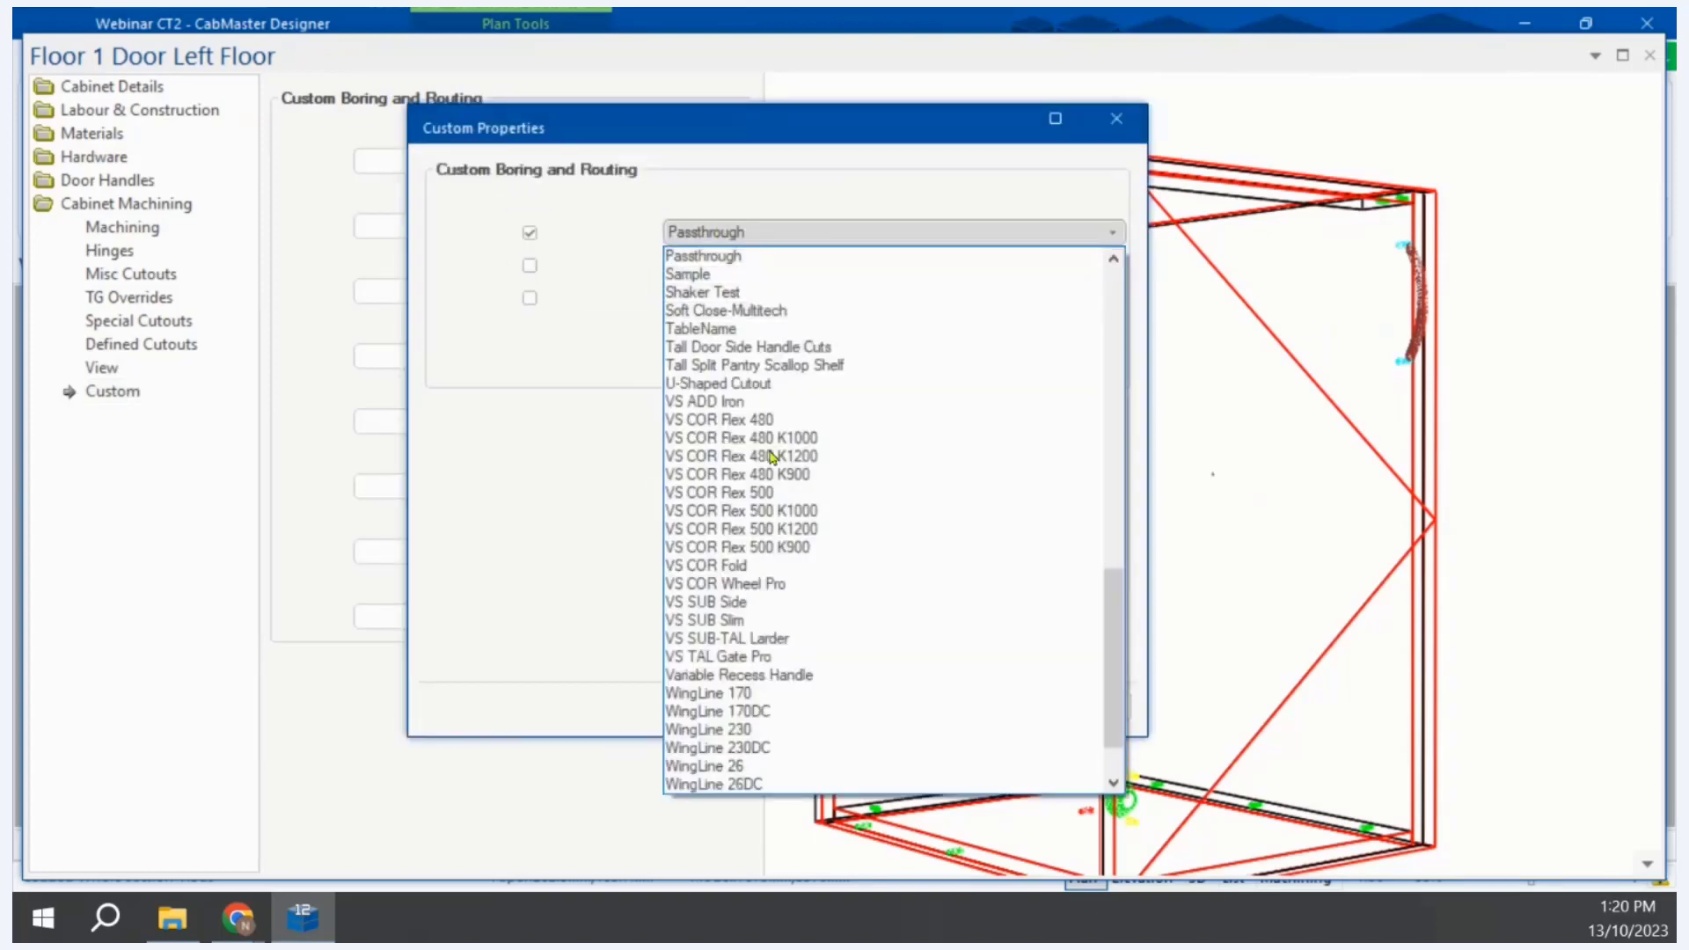
pyautogui.scroll(15, 720, 325)
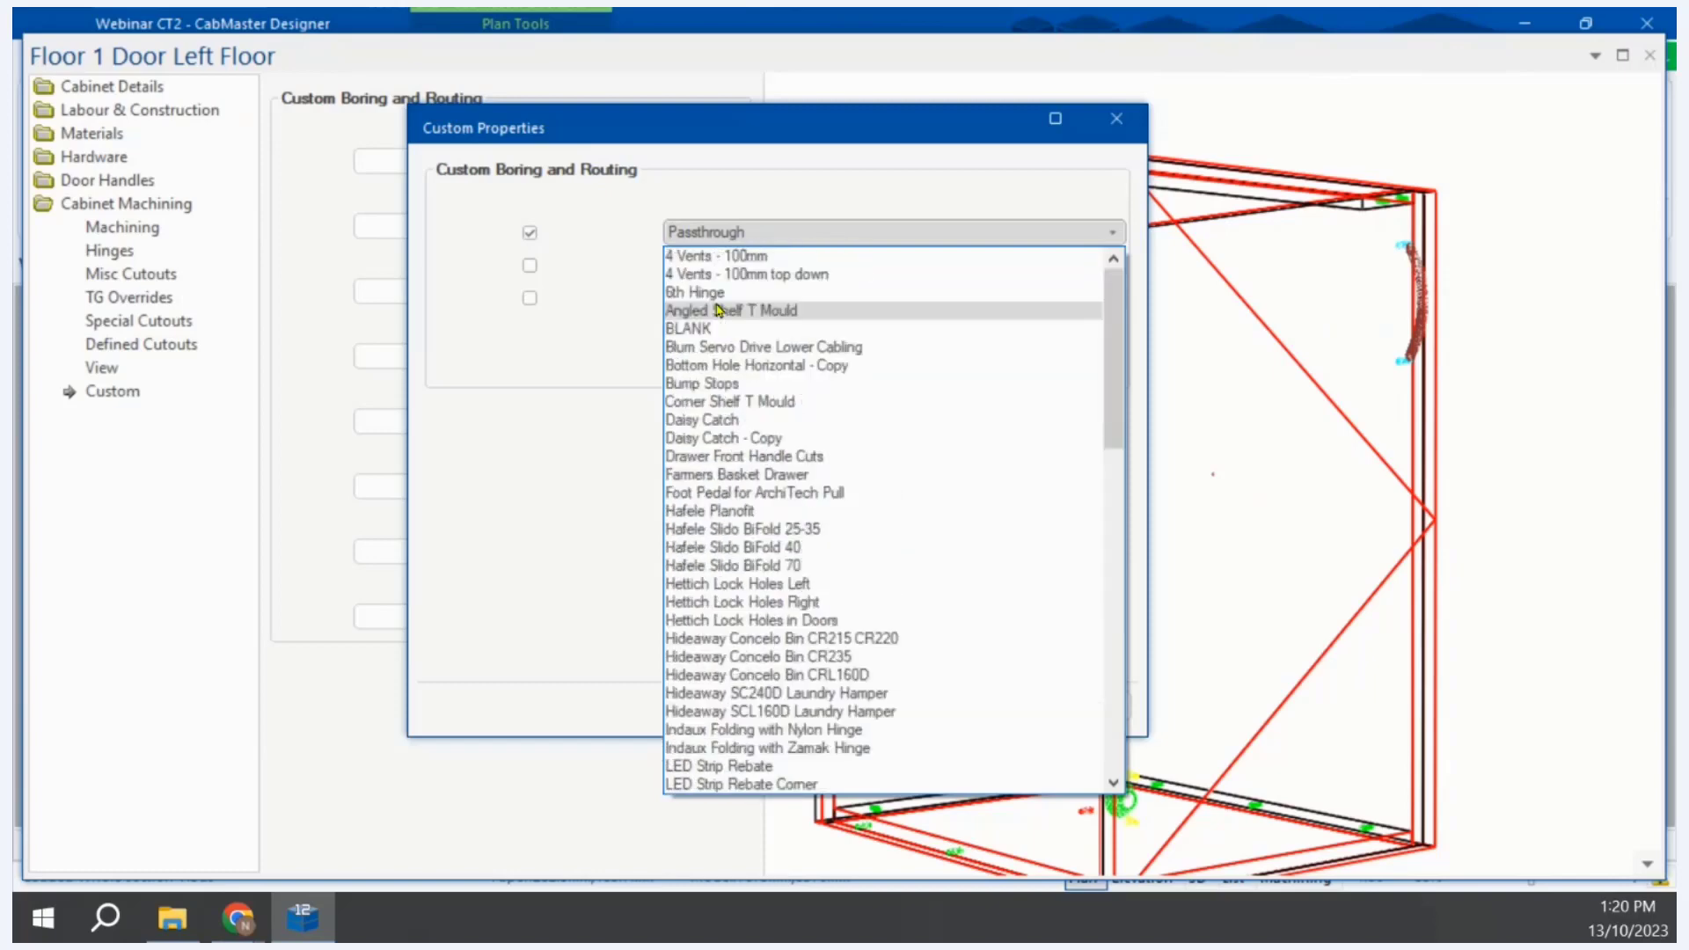
pyautogui.click(693, 293)
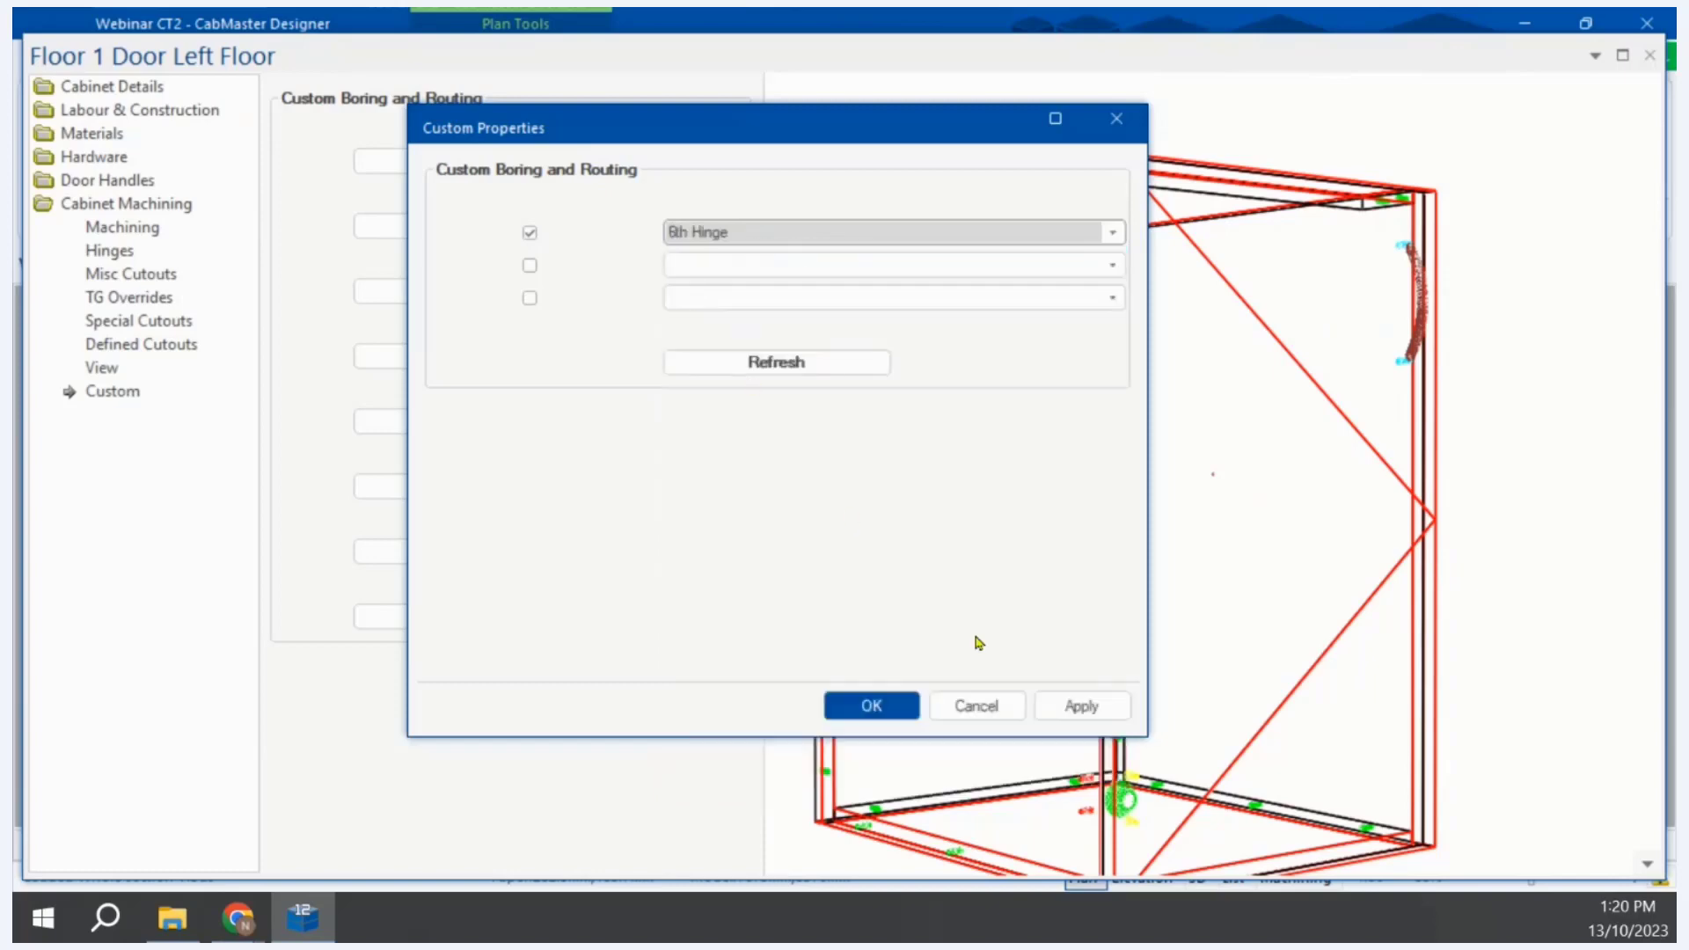
pyautogui.click(1074, 705)
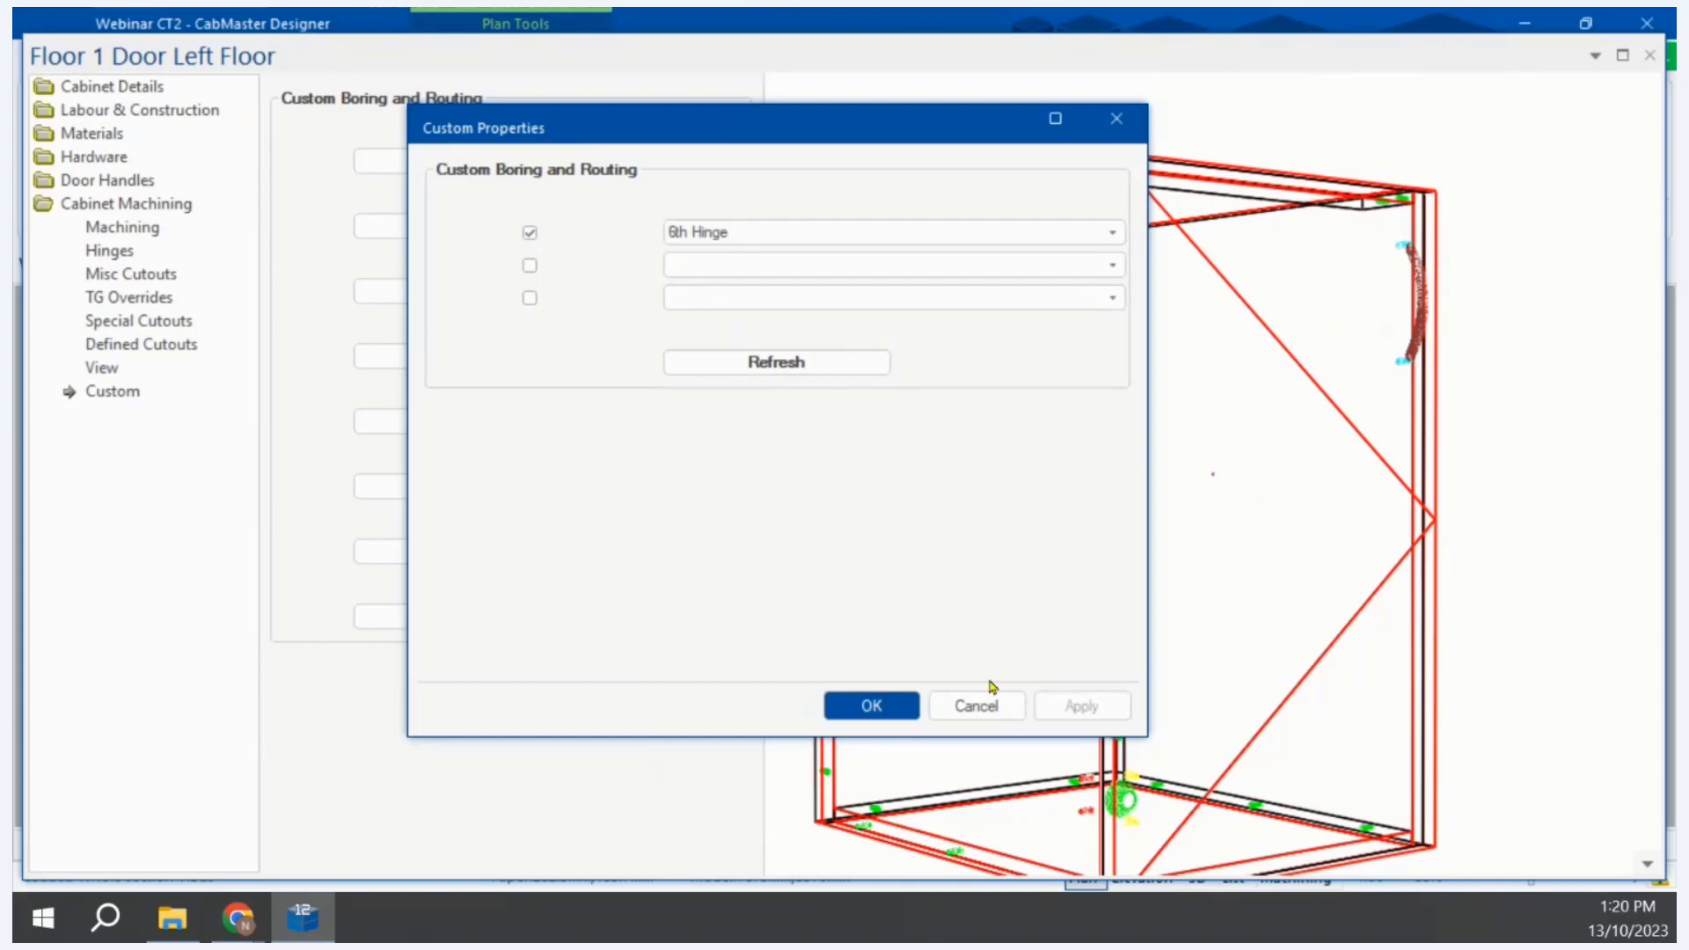
pyautogui.click(875, 705)
# Step: Inspect the new hinge plate holes in 3D and in the End Left machining view, checking each hole's details
pyautogui.moveTo(1169, 646); pyautogui.dragTo(1368, 590)
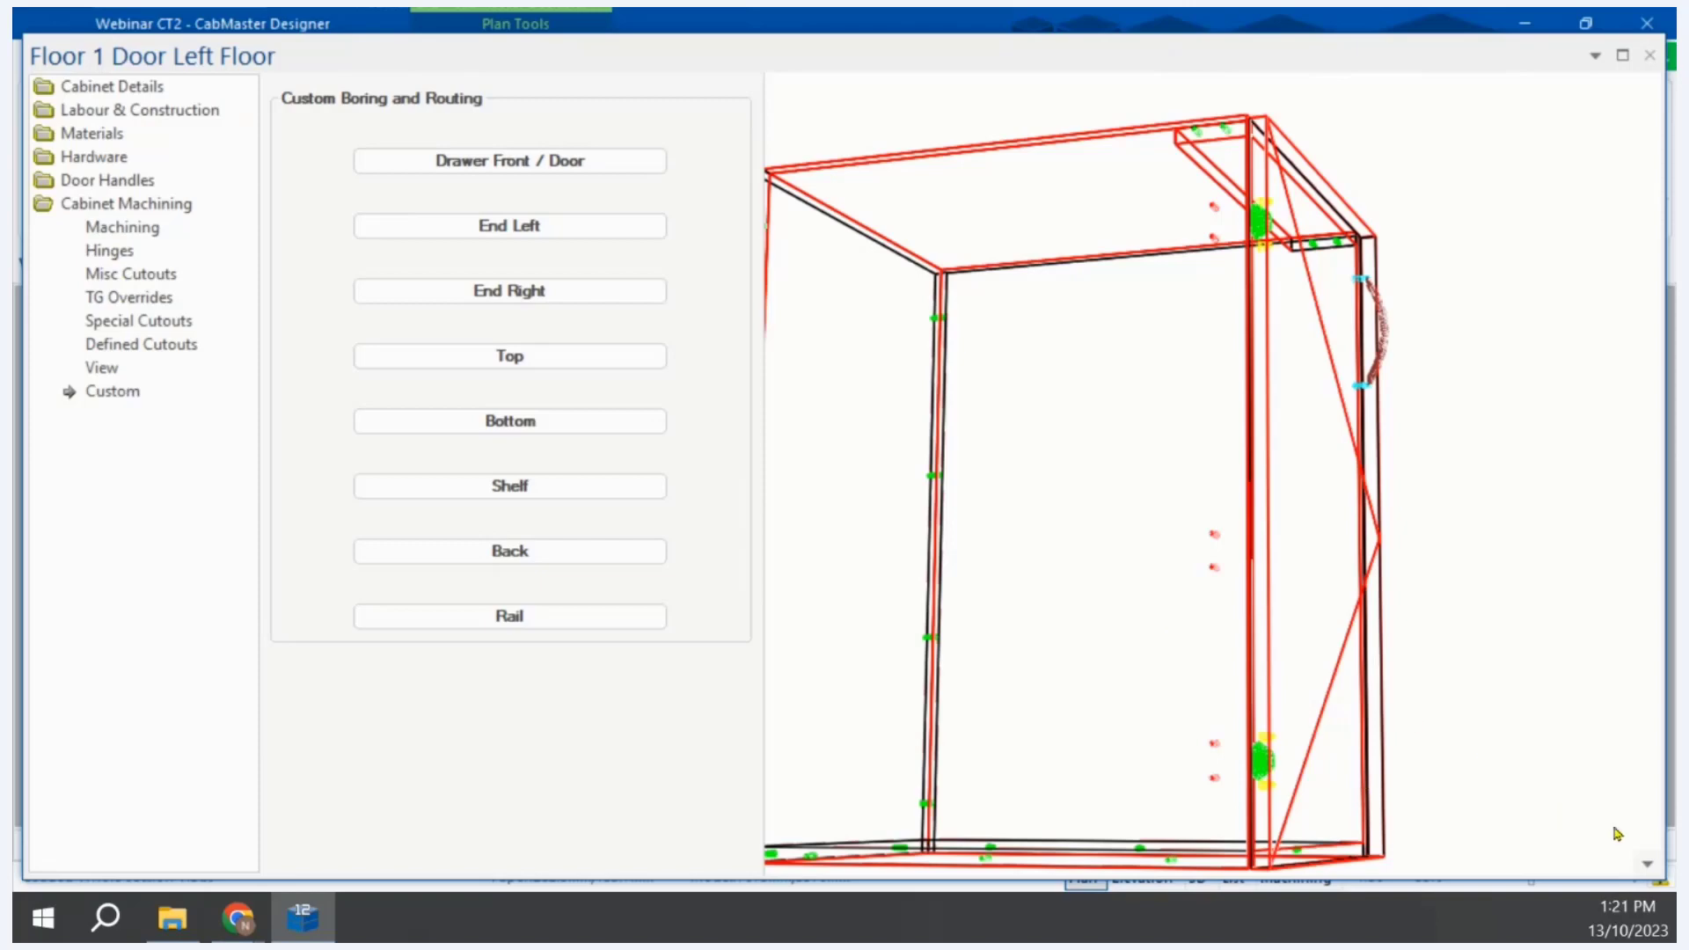
pyautogui.rightClick(1647, 871)
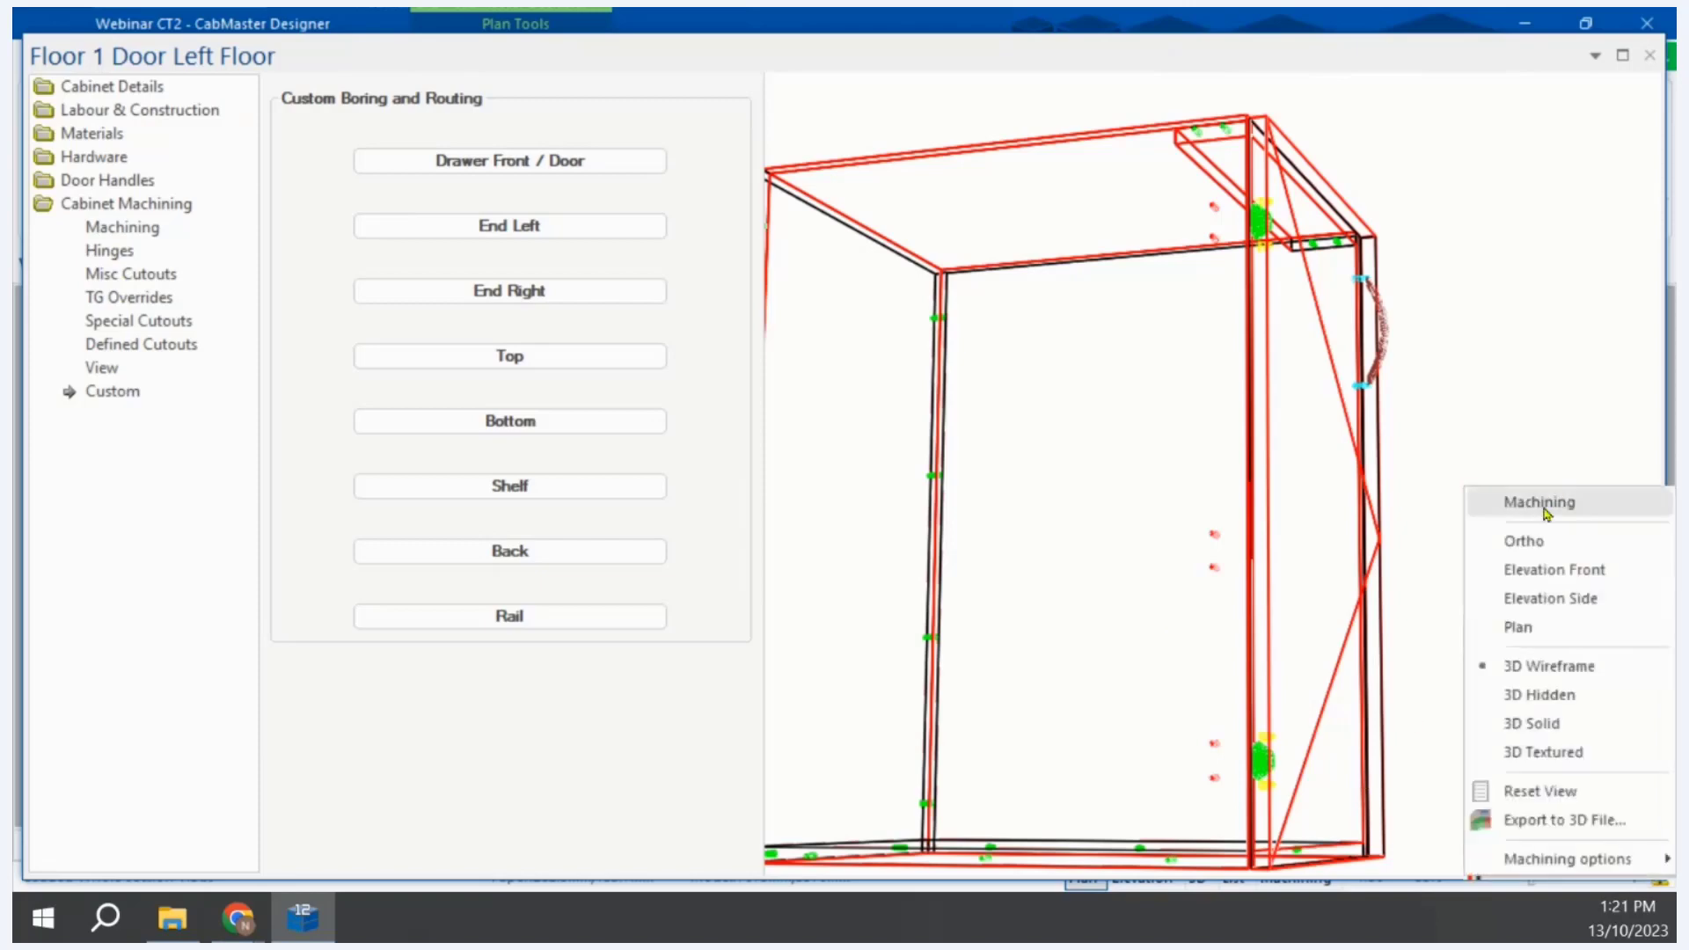
pyautogui.click(1493, 508)
pyautogui.click(999, 84)
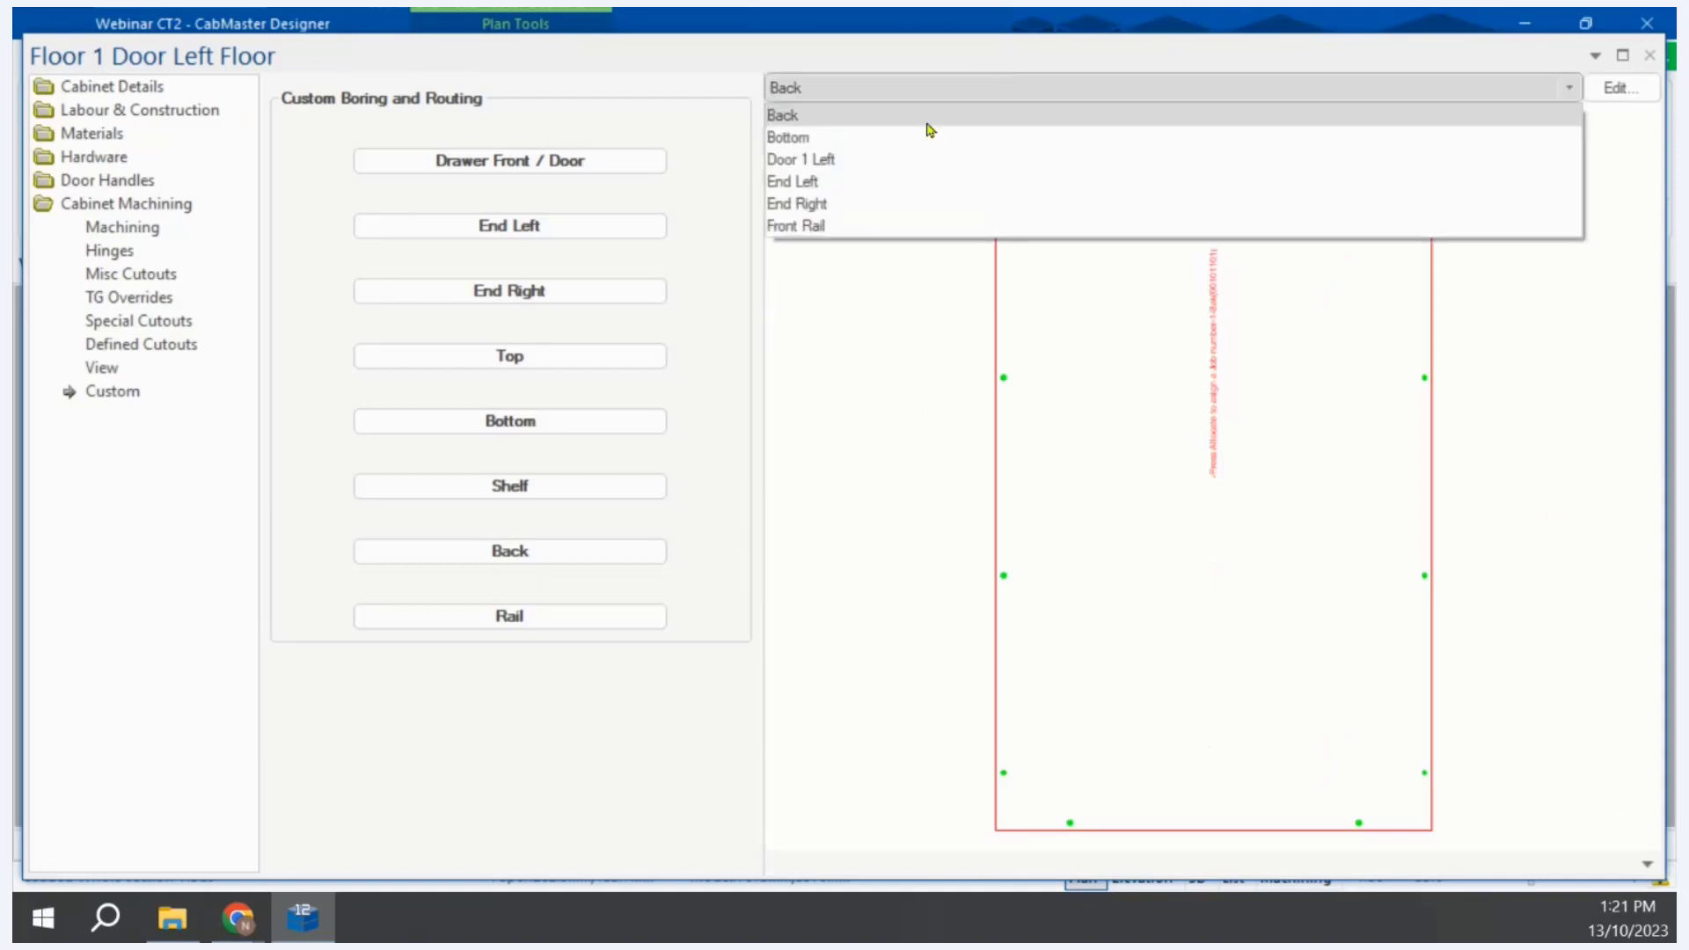
pyautogui.click(836, 181)
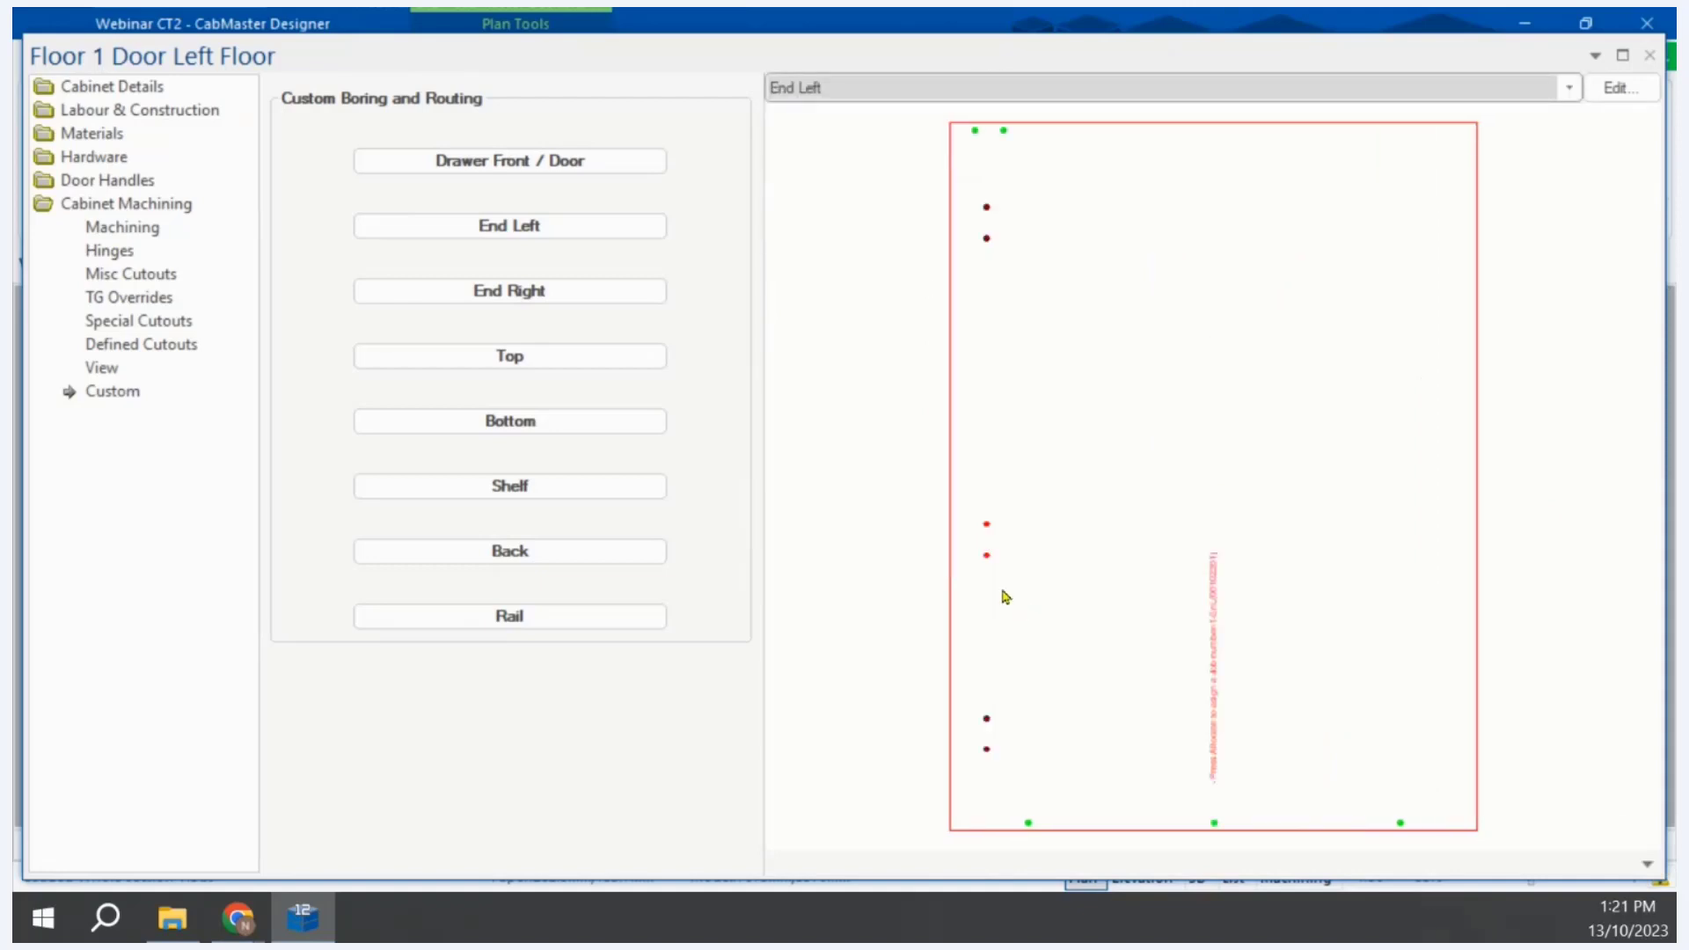
pyautogui.click(987, 556)
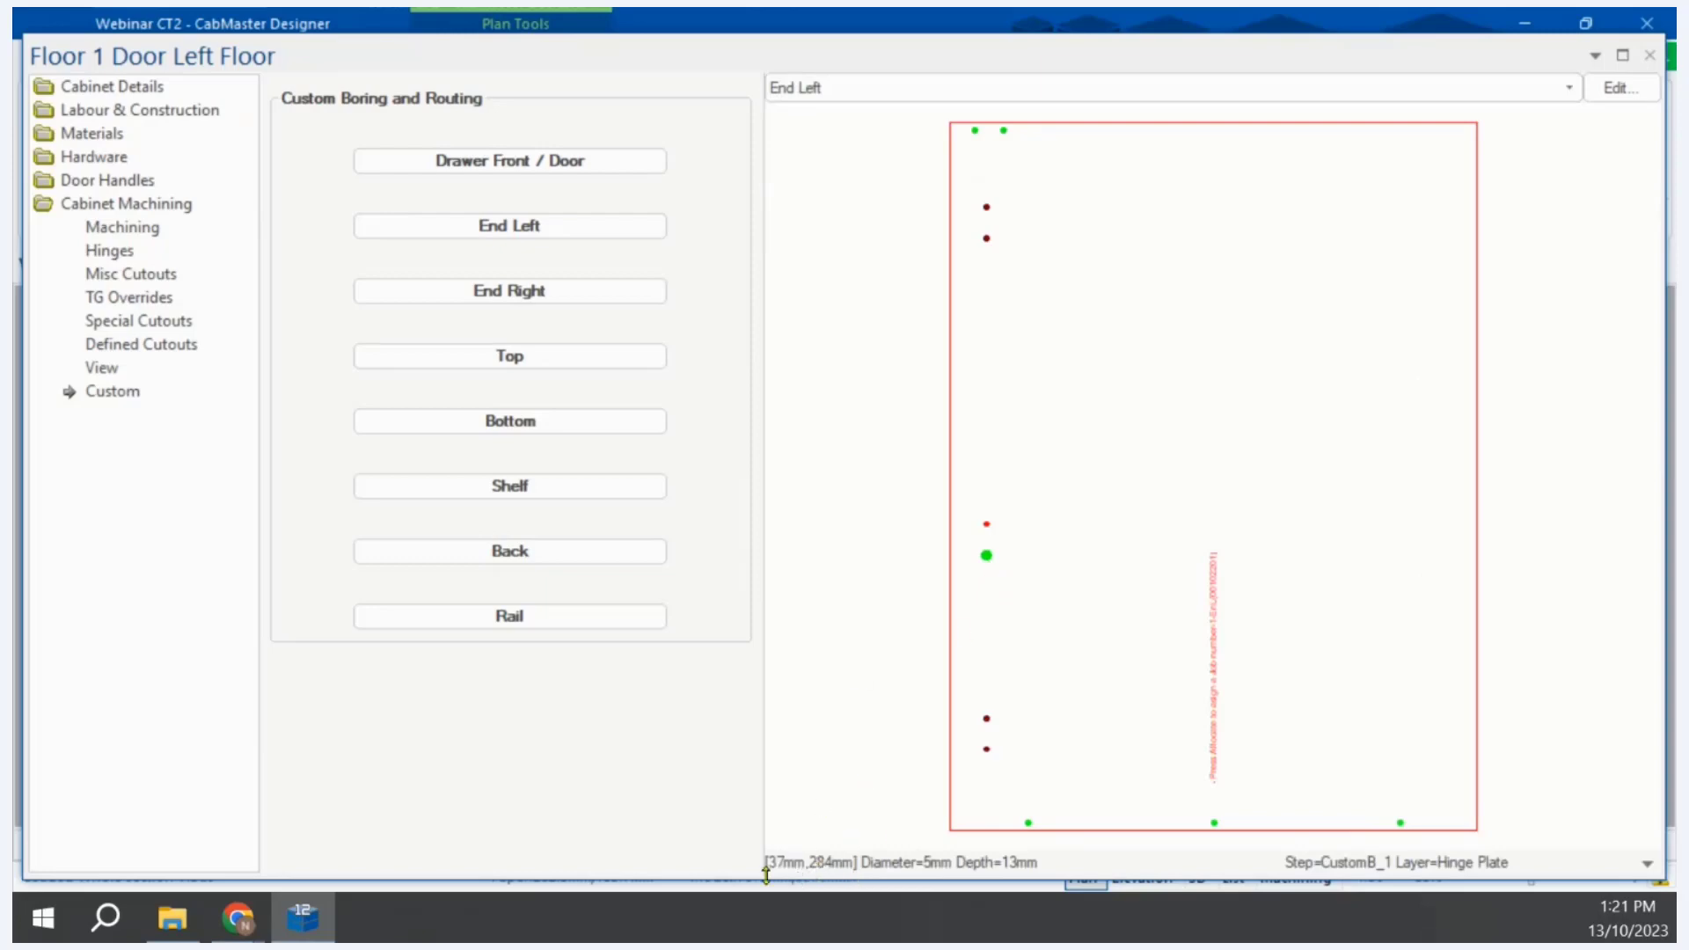
pyautogui.click(983, 528)
# Step: Choose 6th Hinge as the first custom boring and routing entry for End Right, enable it, and apply it
pyautogui.click(643, 293)
pyautogui.click(778, 233)
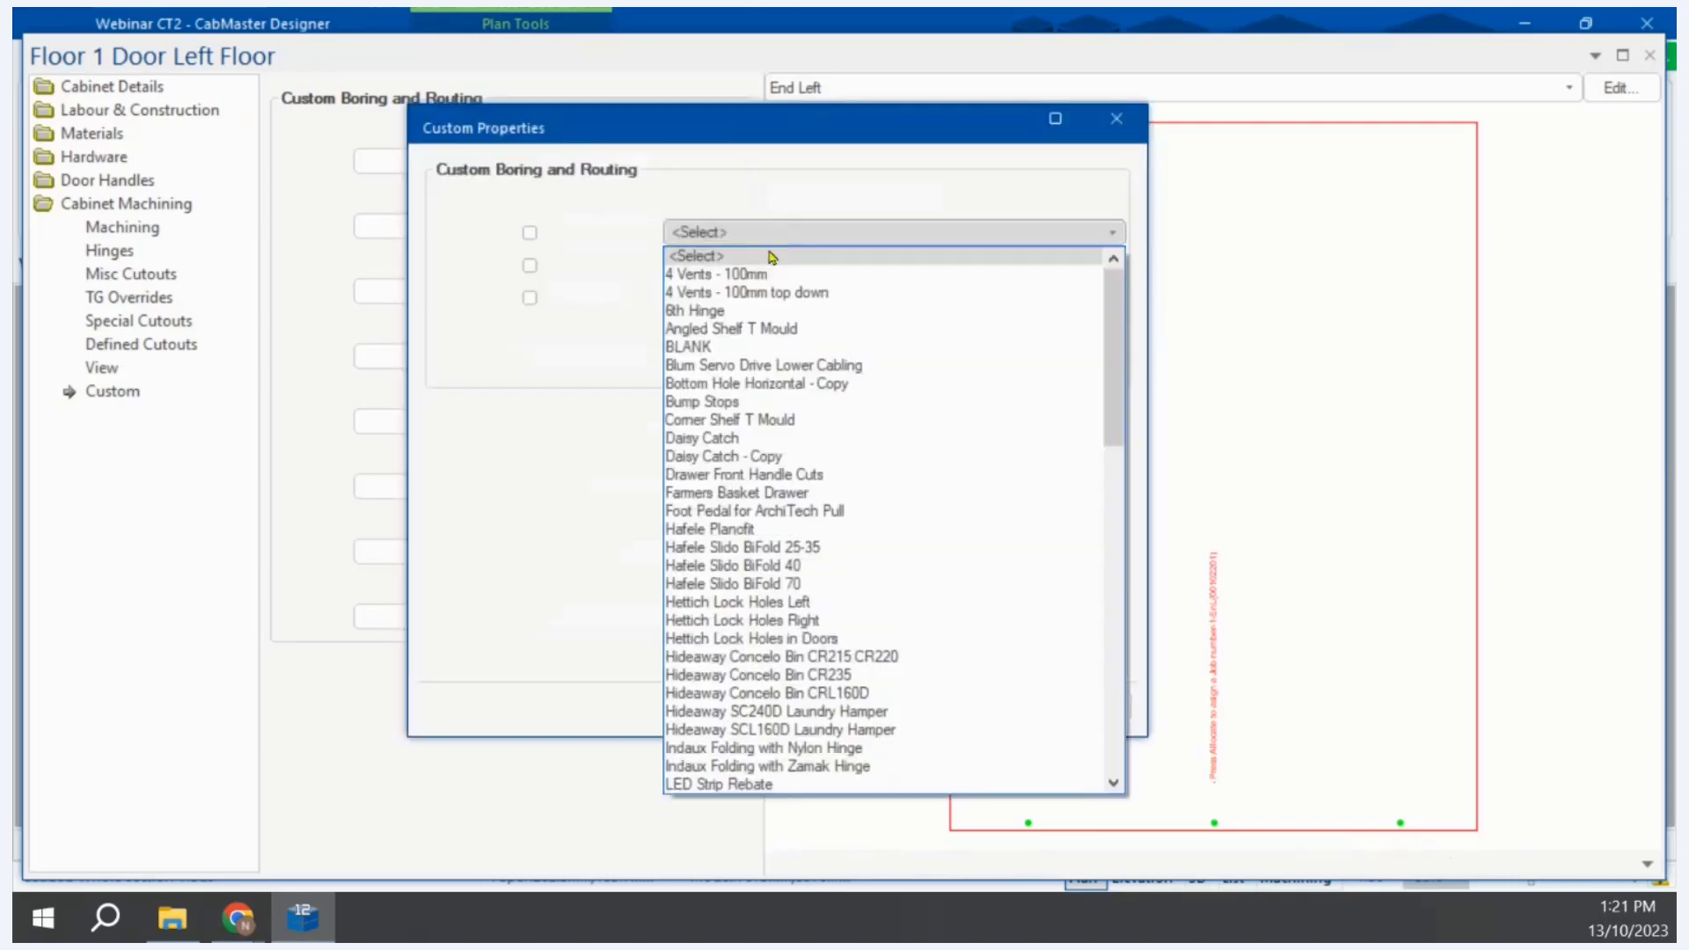
pyautogui.click(742, 308)
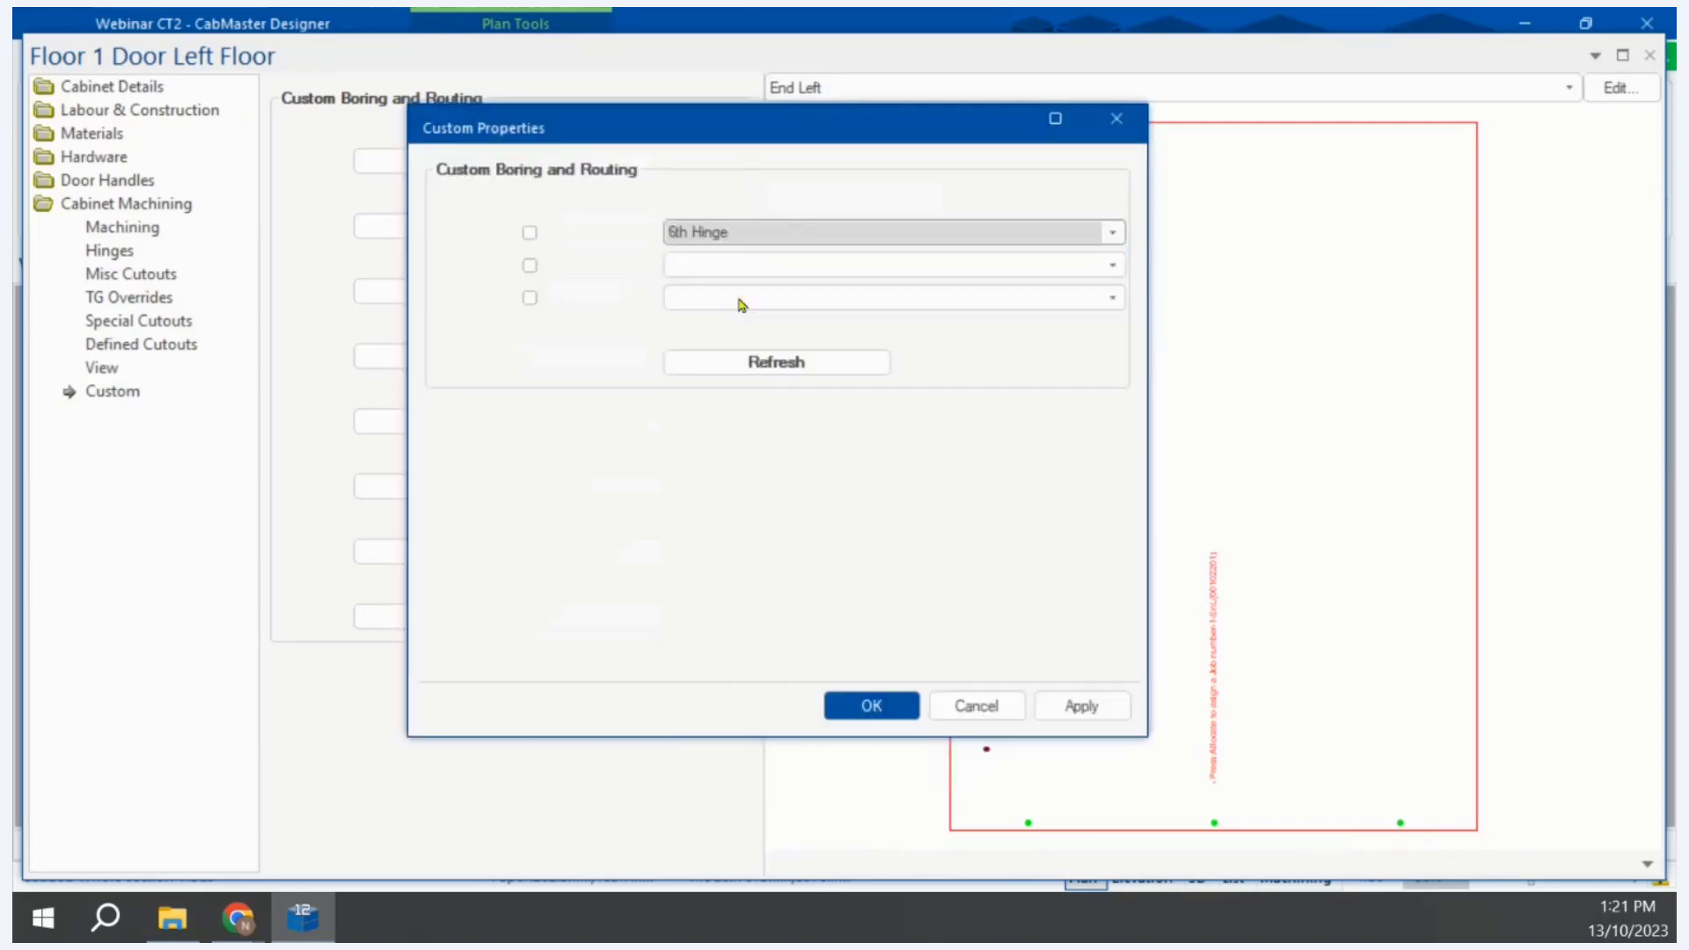
pyautogui.click(531, 234)
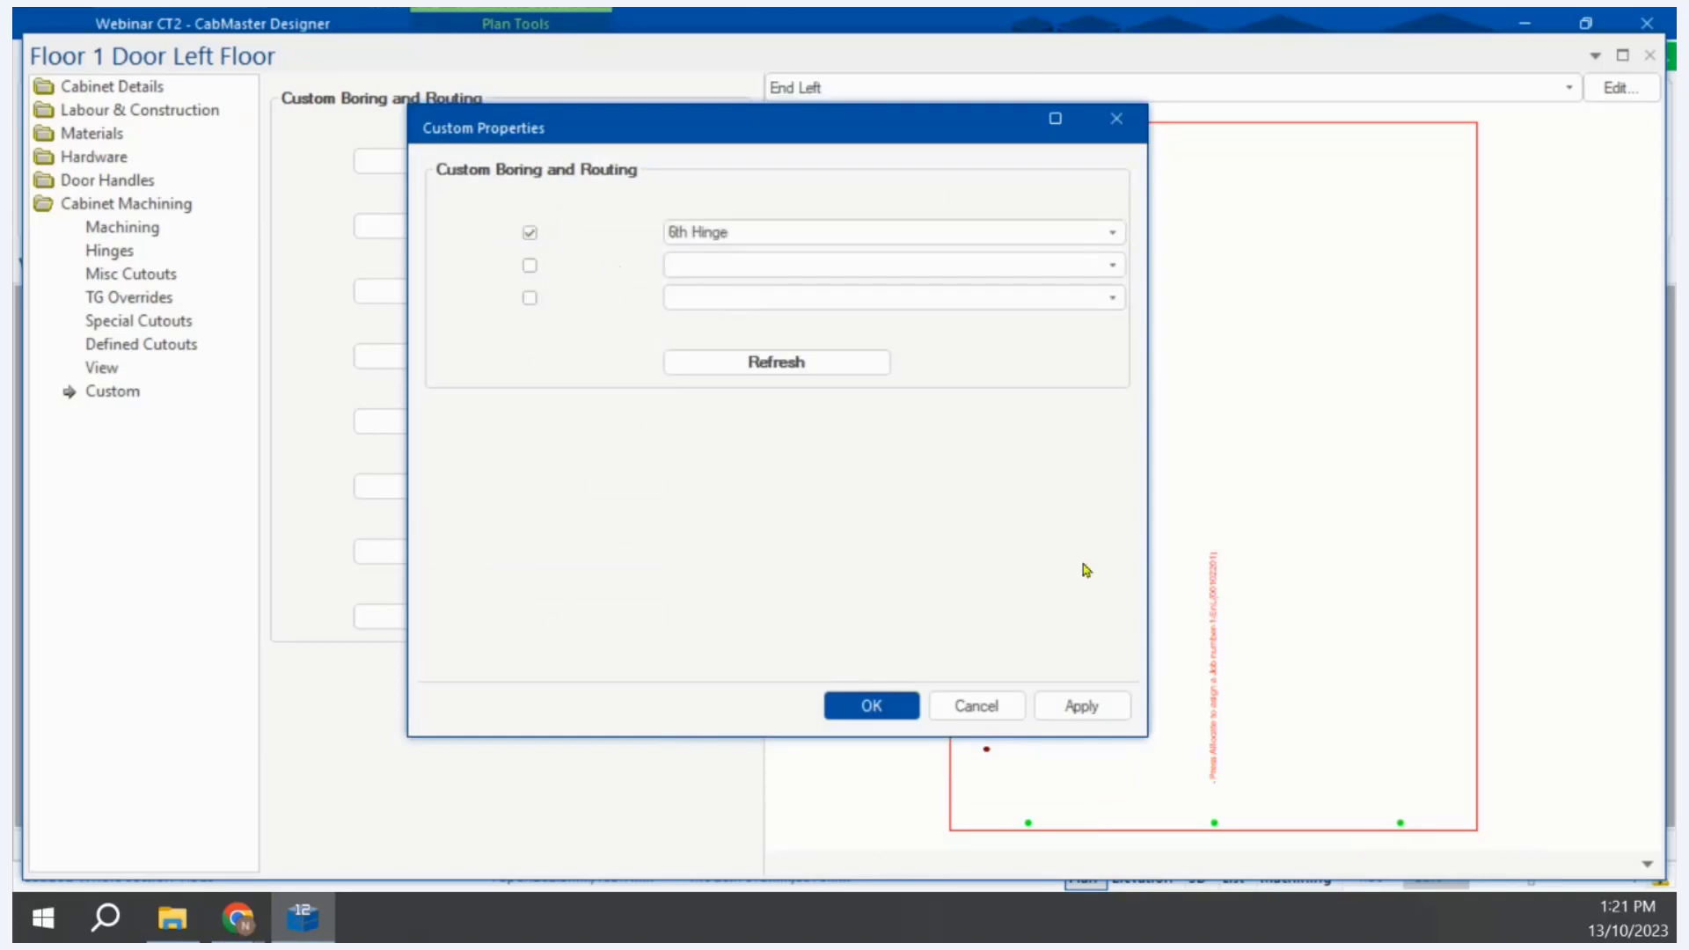
pyautogui.click(1082, 710)
pyautogui.click(891, 709)
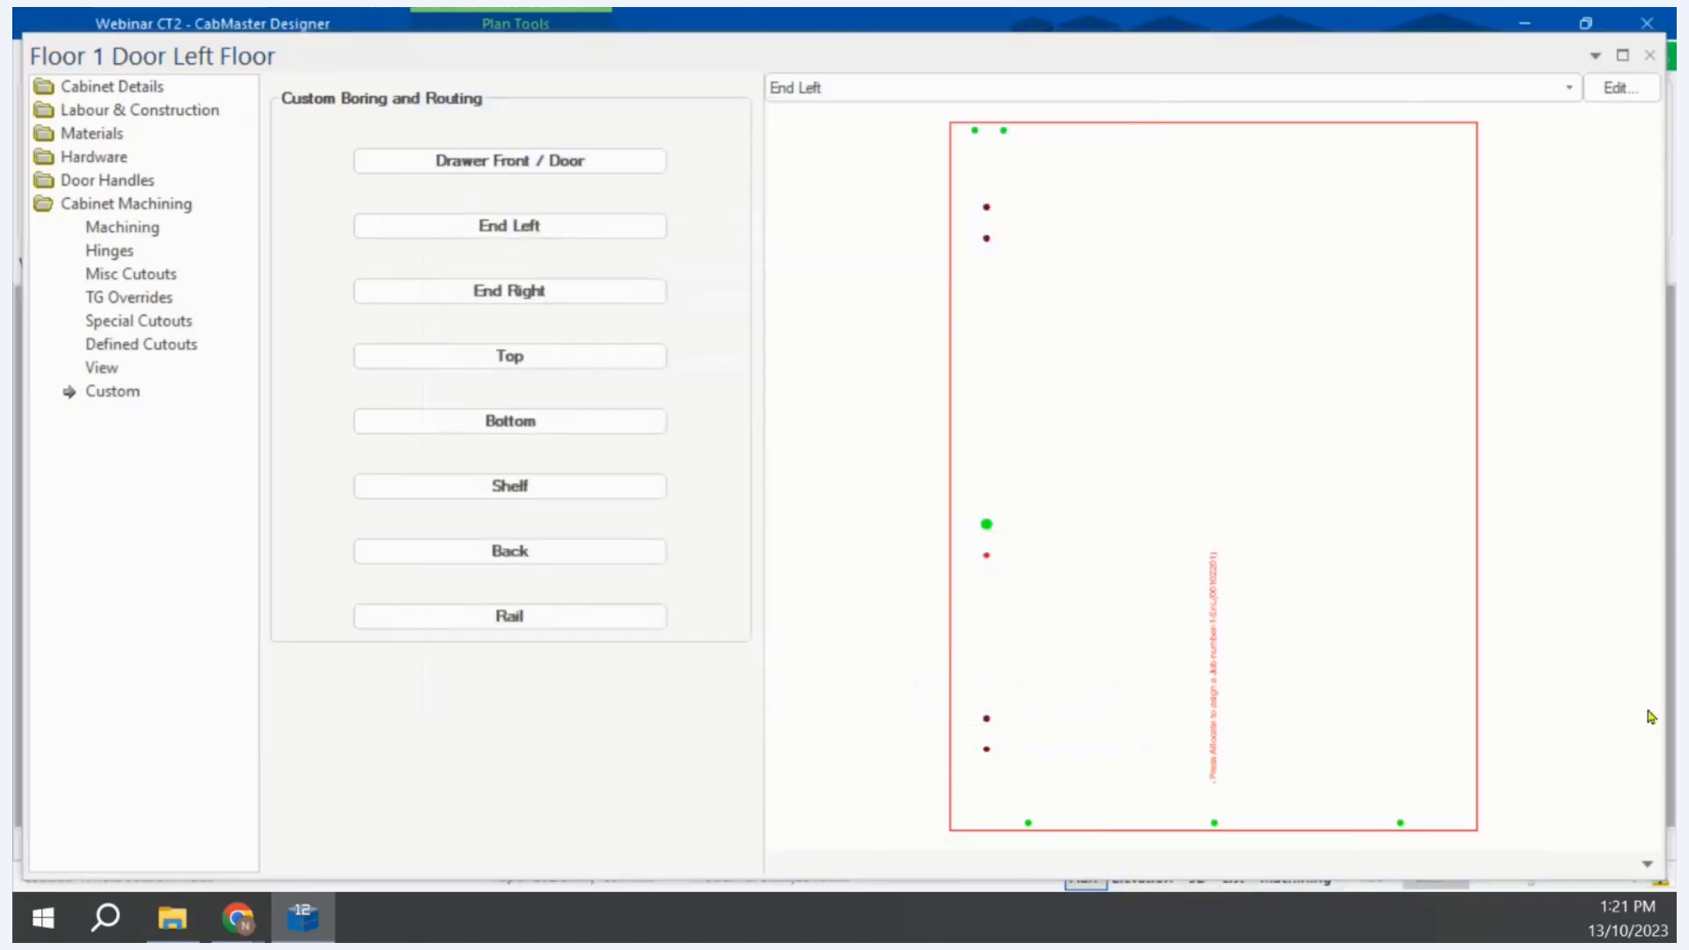
# Step: Show the whole cabinet in 3D and examine where the hinge plate holes sit on the right end
pyautogui.rightClick(1654, 873)
pyautogui.click(1553, 665)
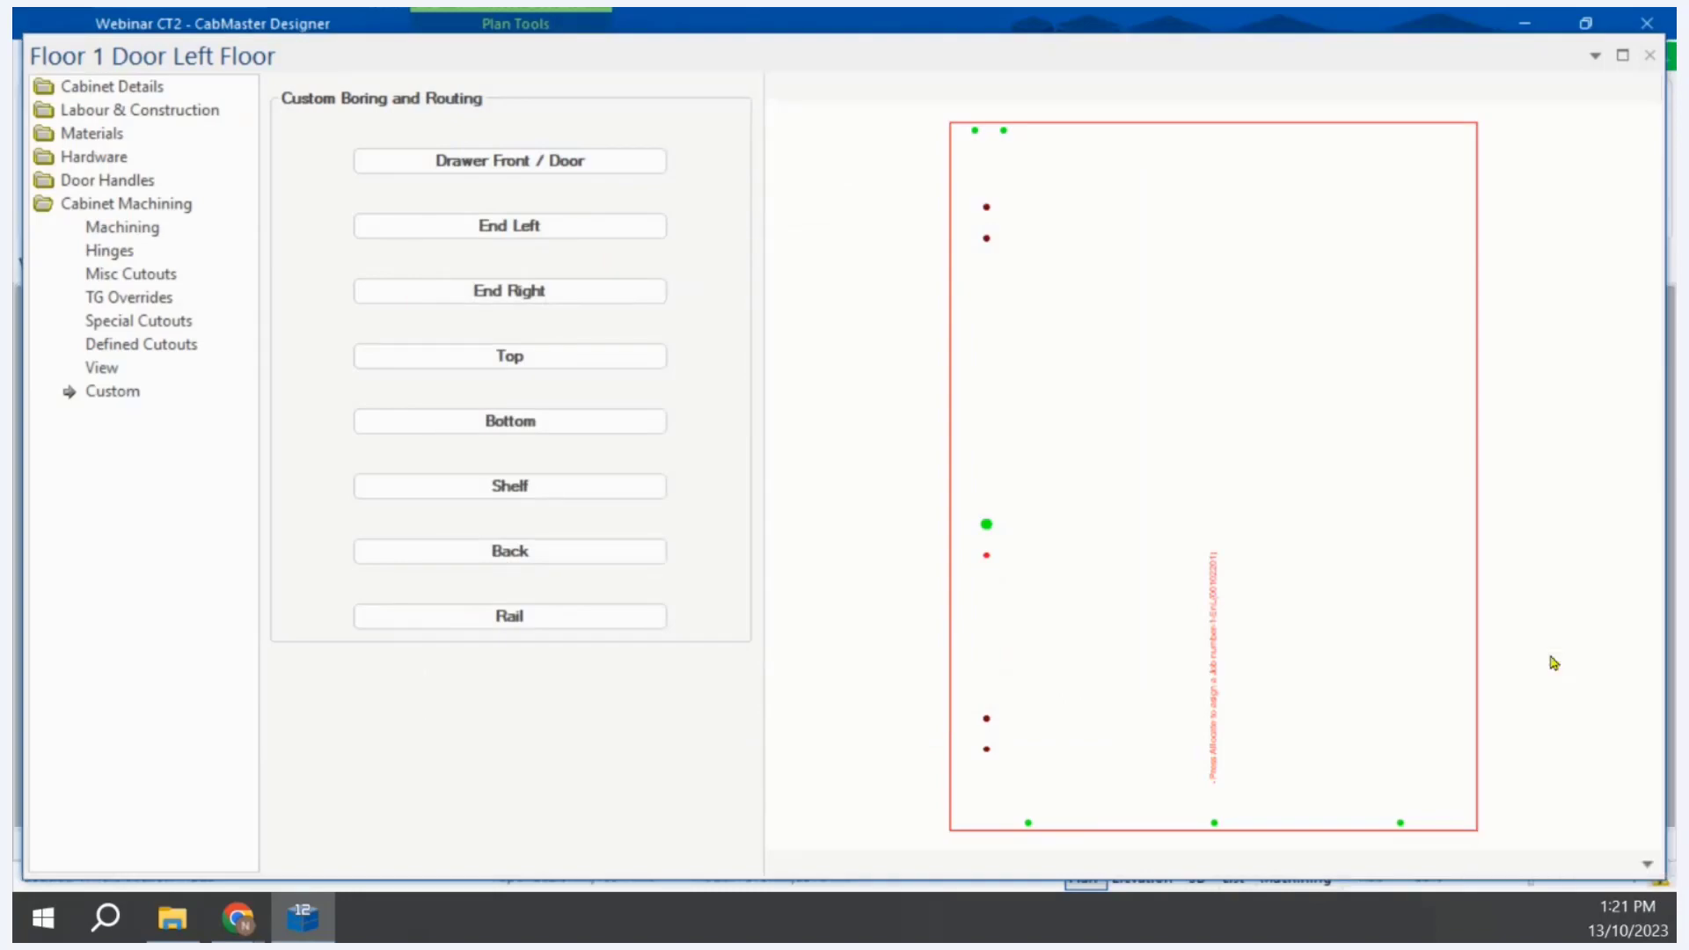
pyautogui.moveTo(1147, 619); pyautogui.dragTo(1180, 466)
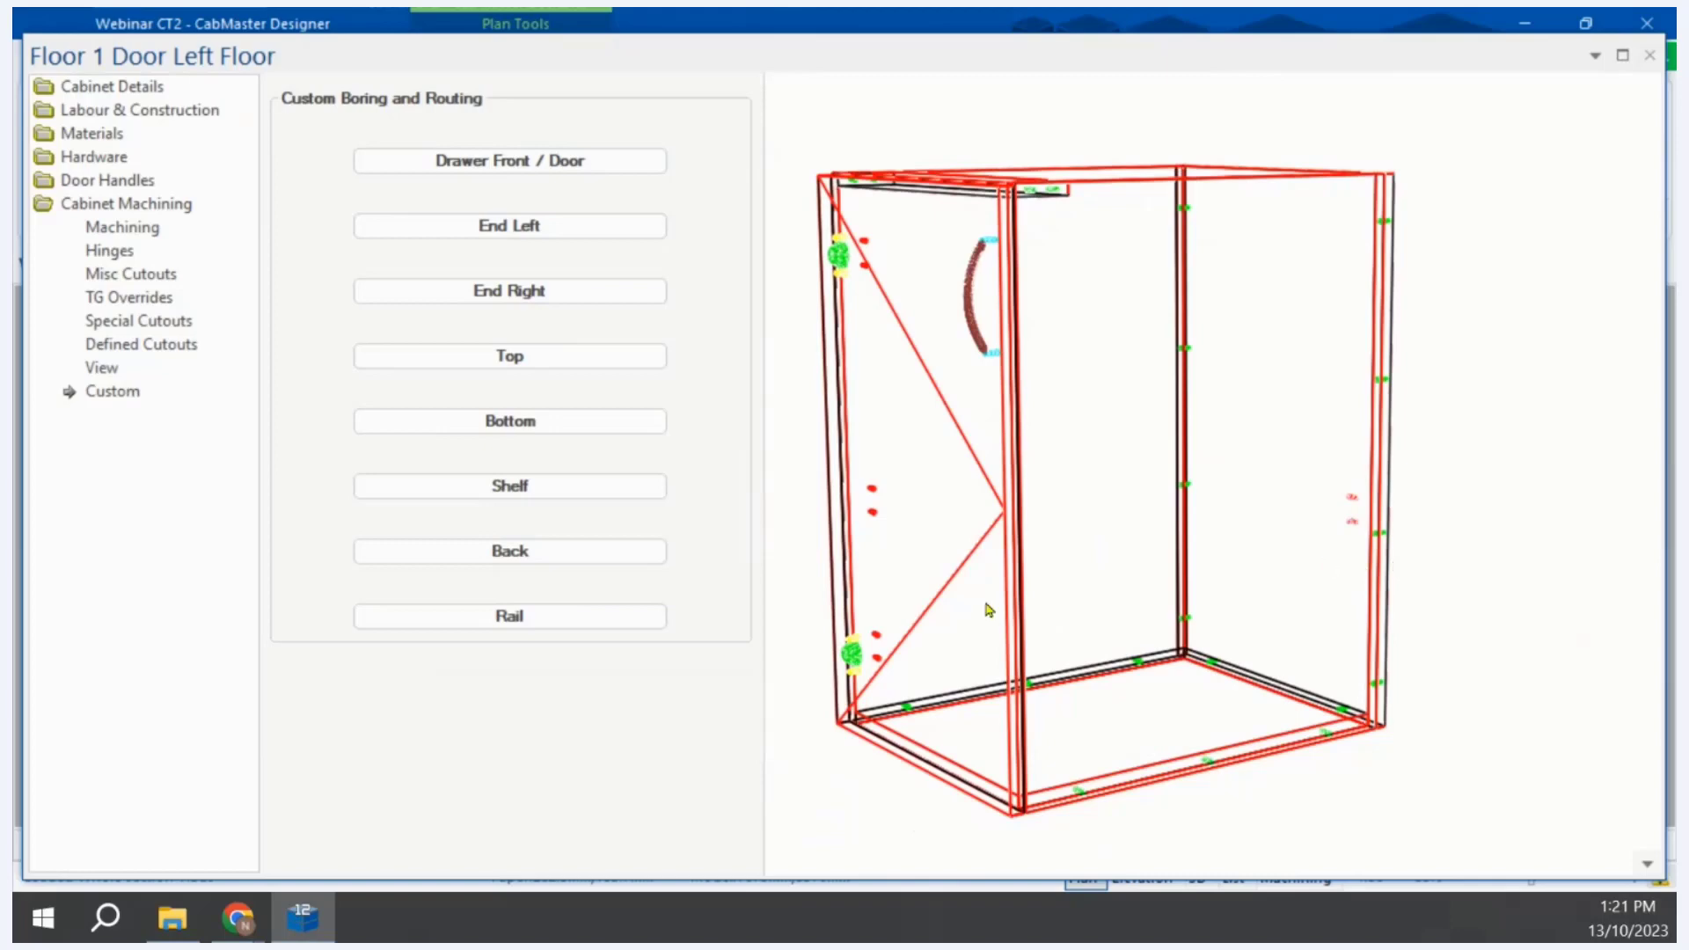
# Step: Switch to File Explorer and open the 6th Hinge.qlt custom machining table in a maximized Table Editor
pyautogui.click(172, 917)
pyautogui.doubleClick(507, 266)
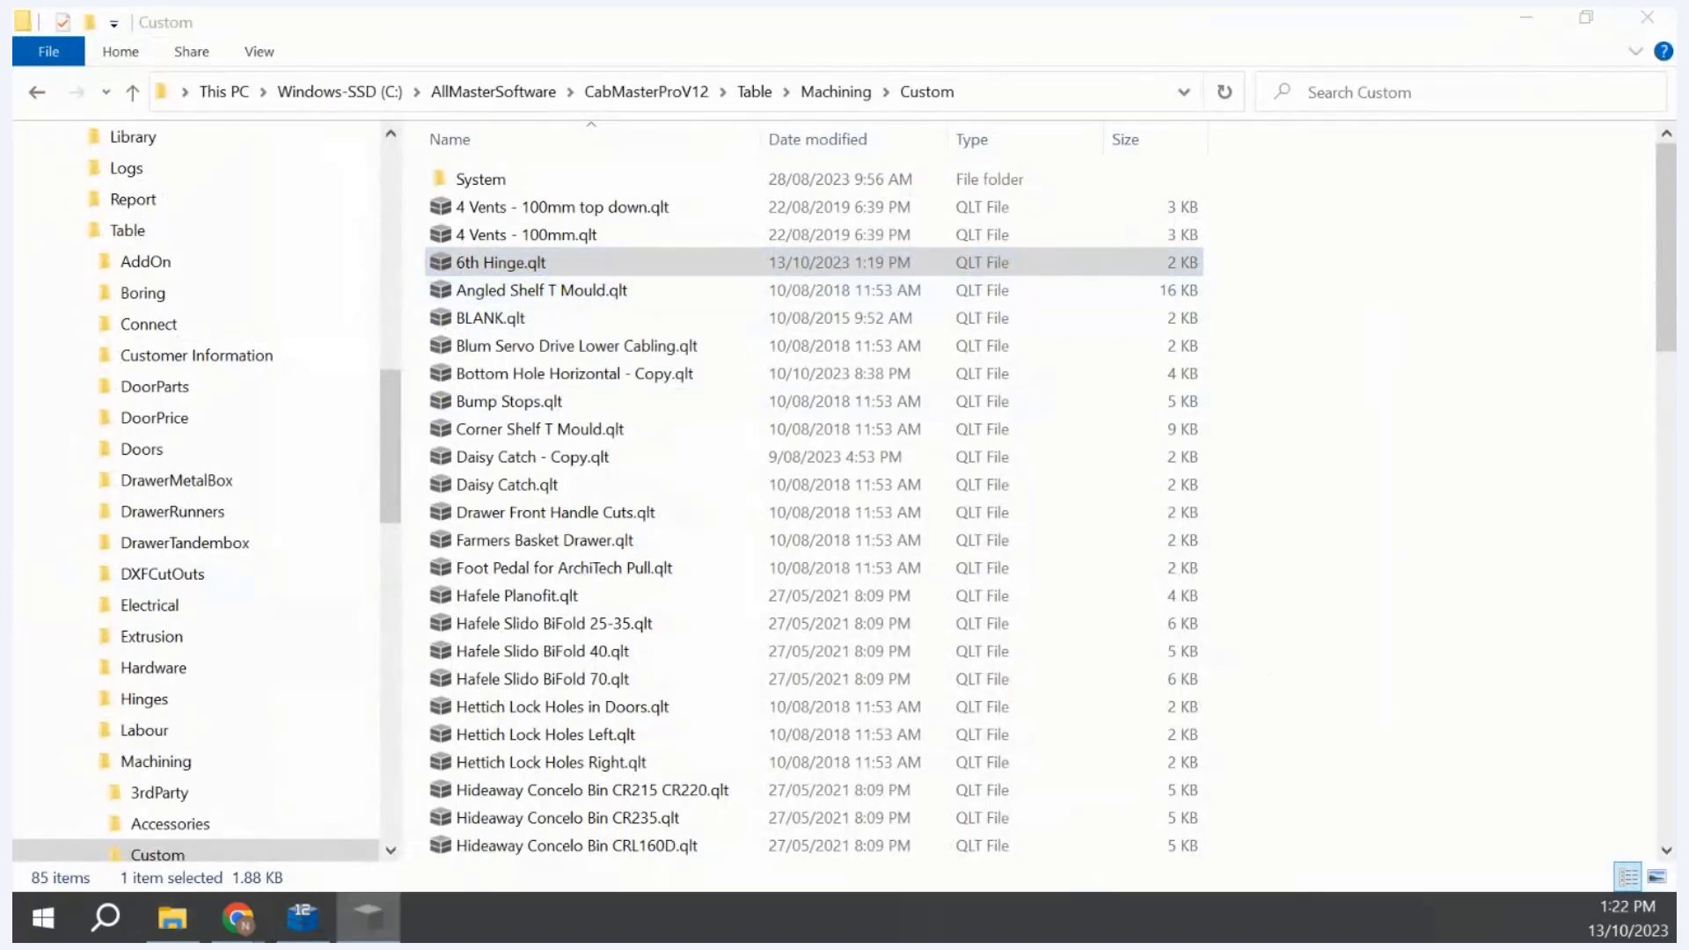
pyautogui.moveTo(1048, 246); pyautogui.dragTo(549, 98)
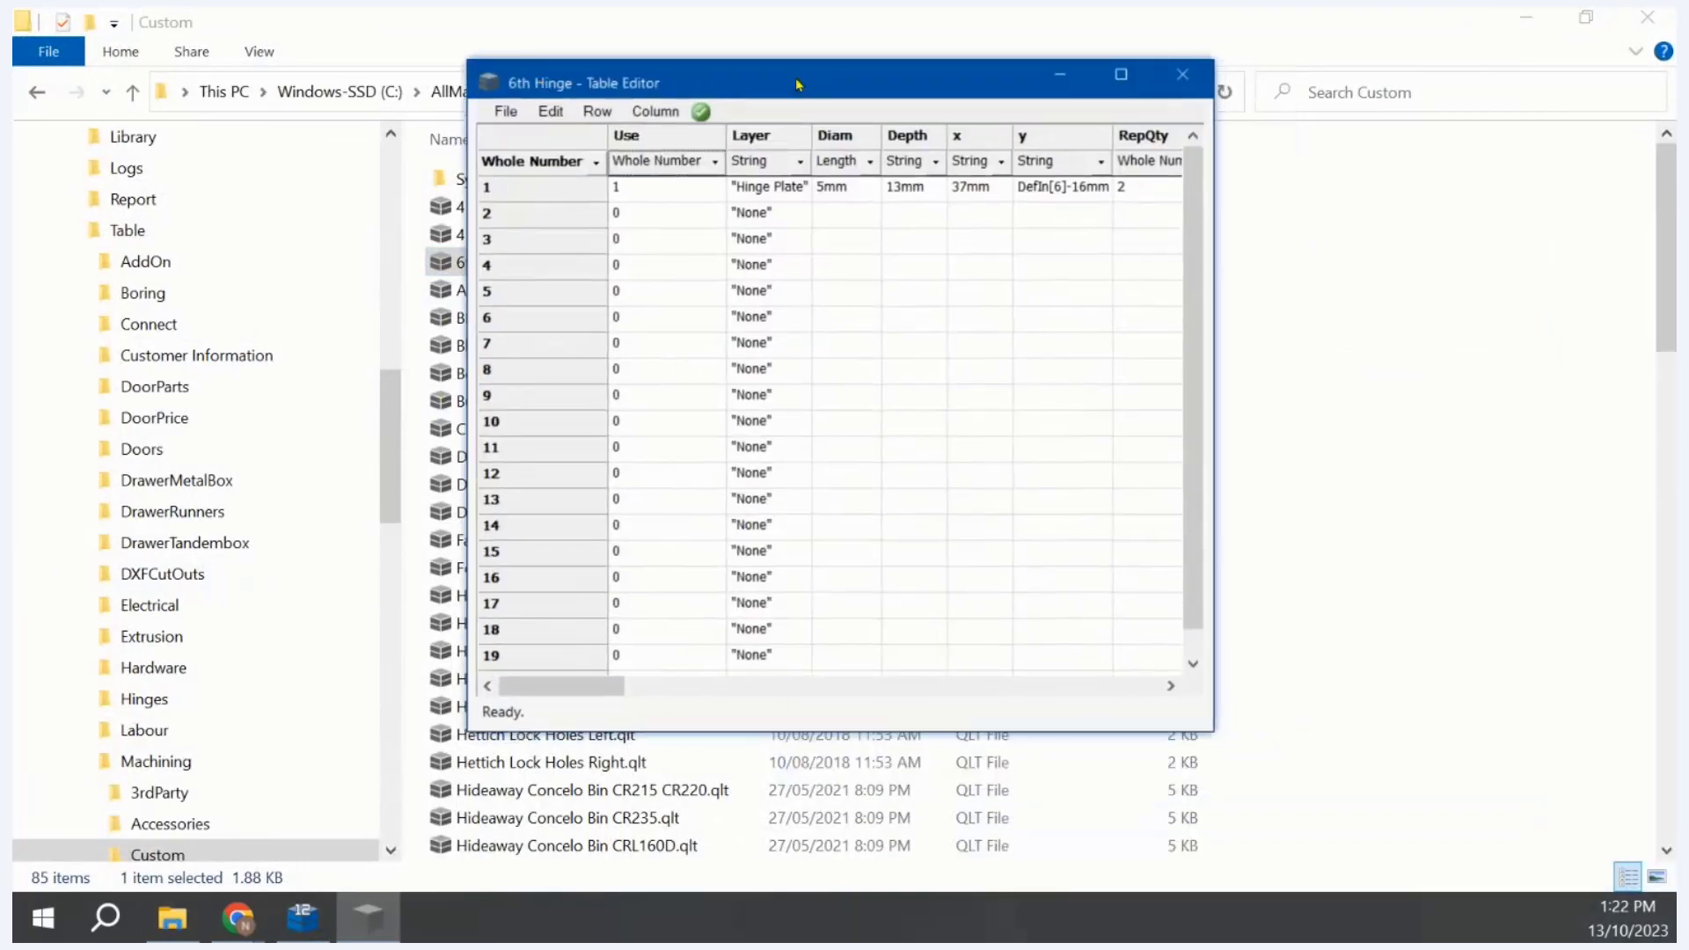
pyautogui.click(1121, 75)
# Step: Set Use to 1 in row 2 and copy the whole Hinge Plate row 1 into row 2
pyautogui.click(204, 151)
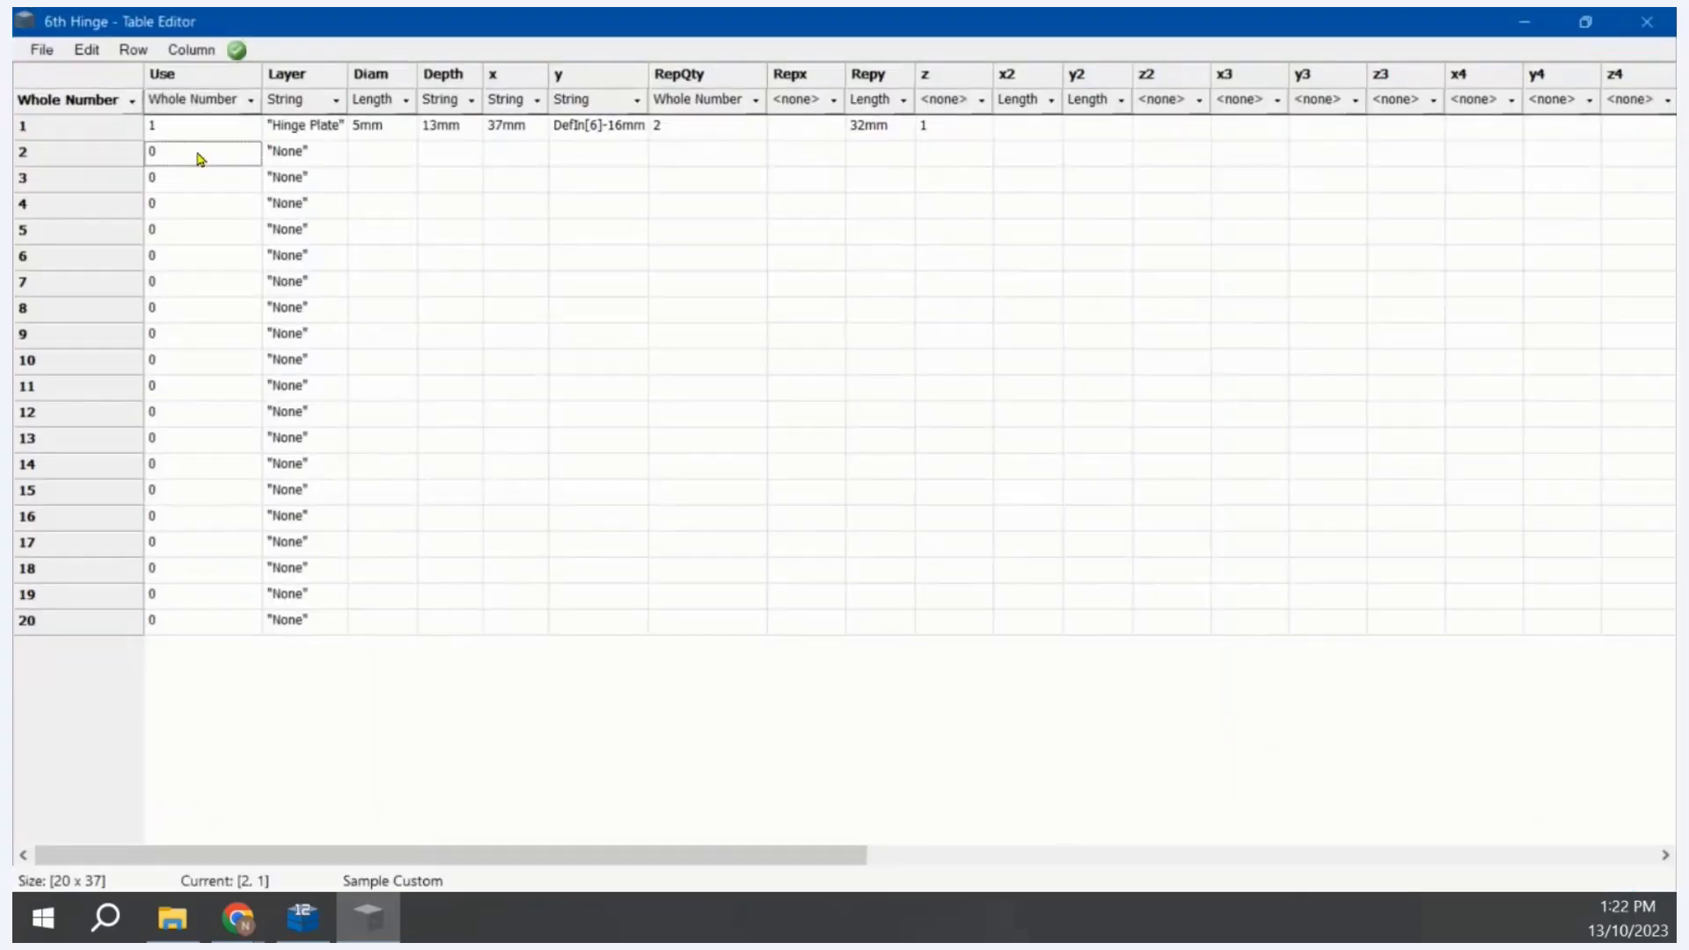
pyautogui.write('1')
pyautogui.moveTo(803, 415); pyautogui.dragTo(704, 360)
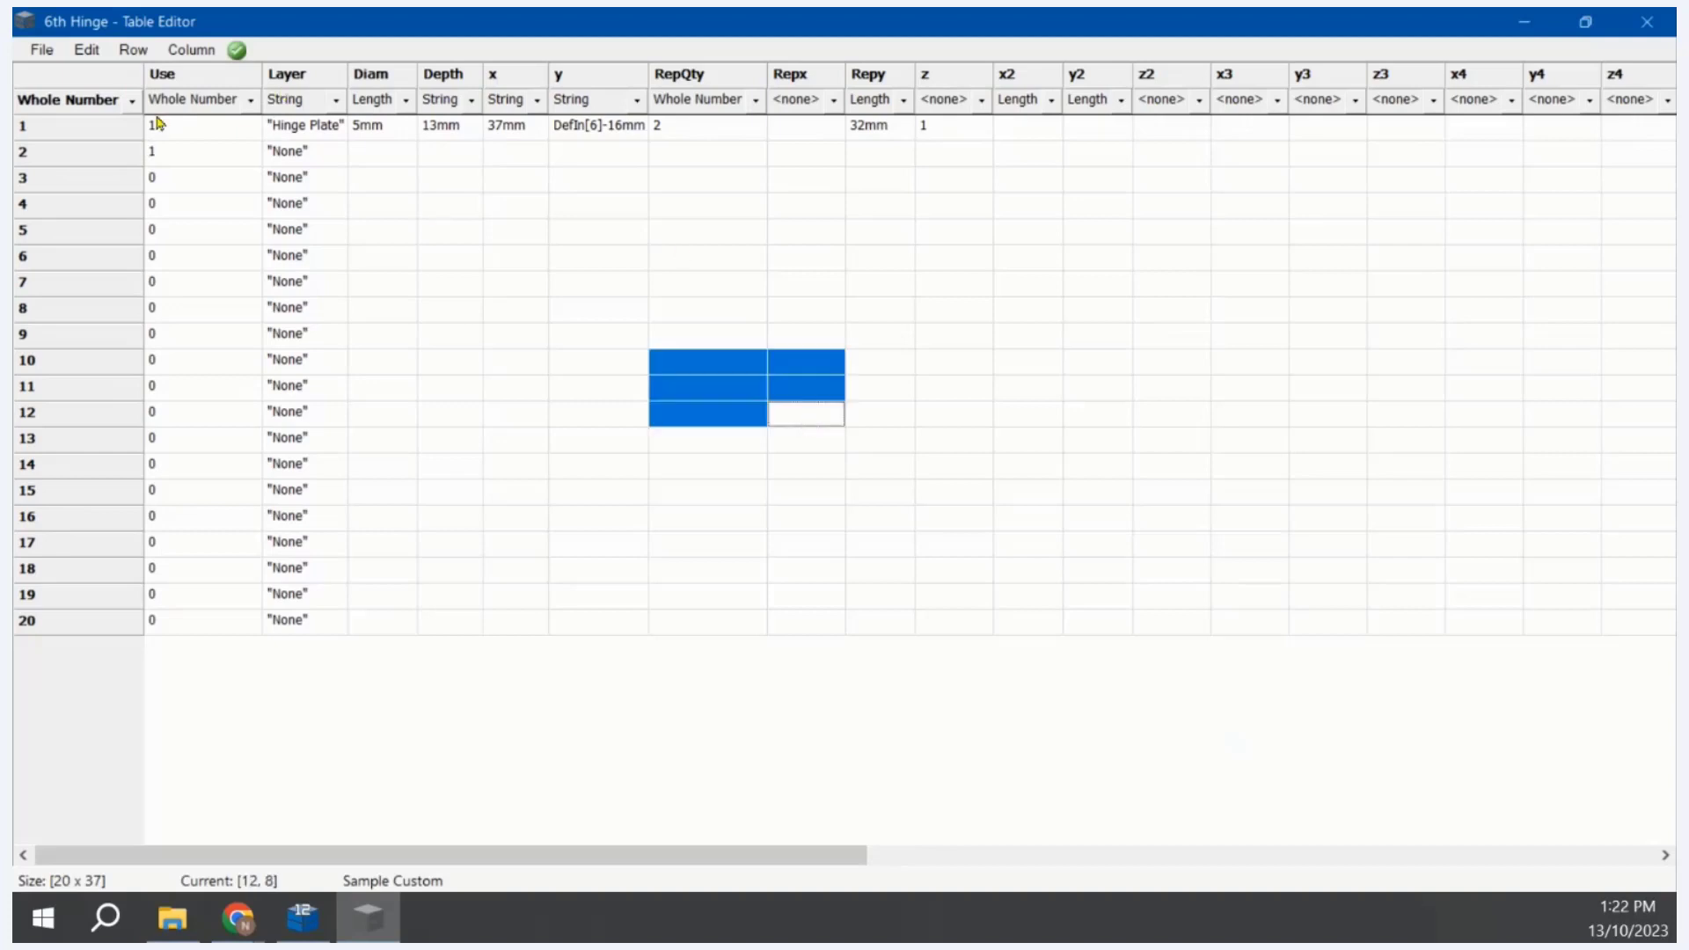
pyautogui.click(59, 132)
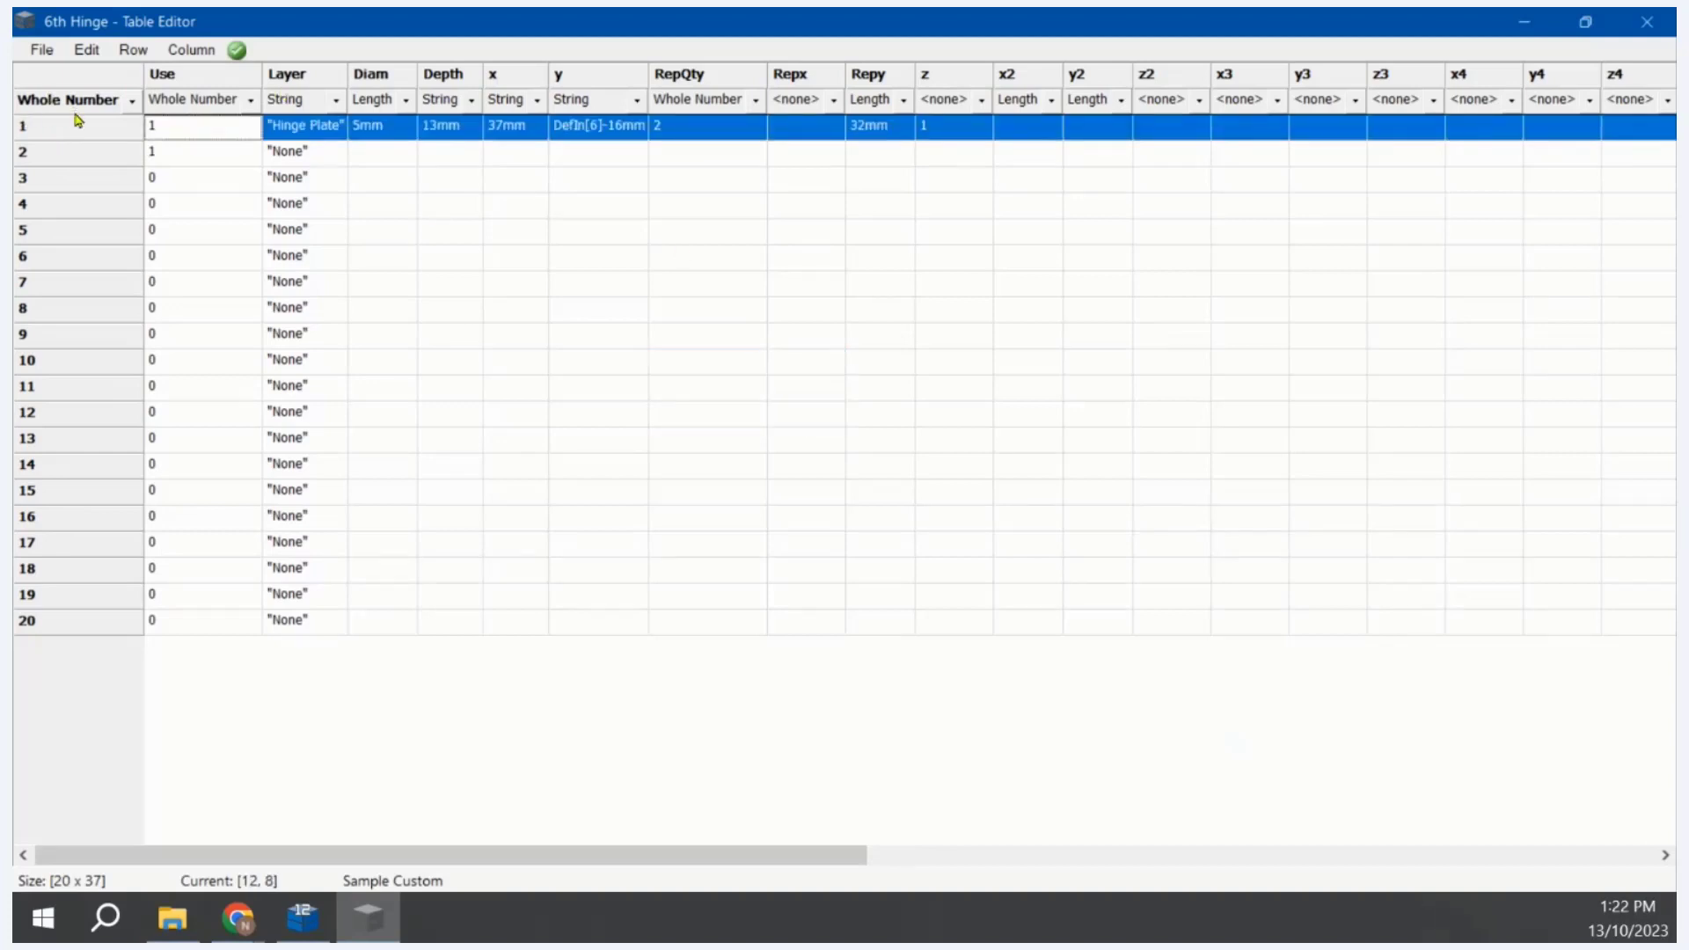
pyautogui.click(84, 158)
pyautogui.write('1\t"Hinge Plate"\t5mm\t13mm\t37mm\tDefIn[6]-16mm\t2\t\t32mm\t1')
pyautogui.click(488, 304)
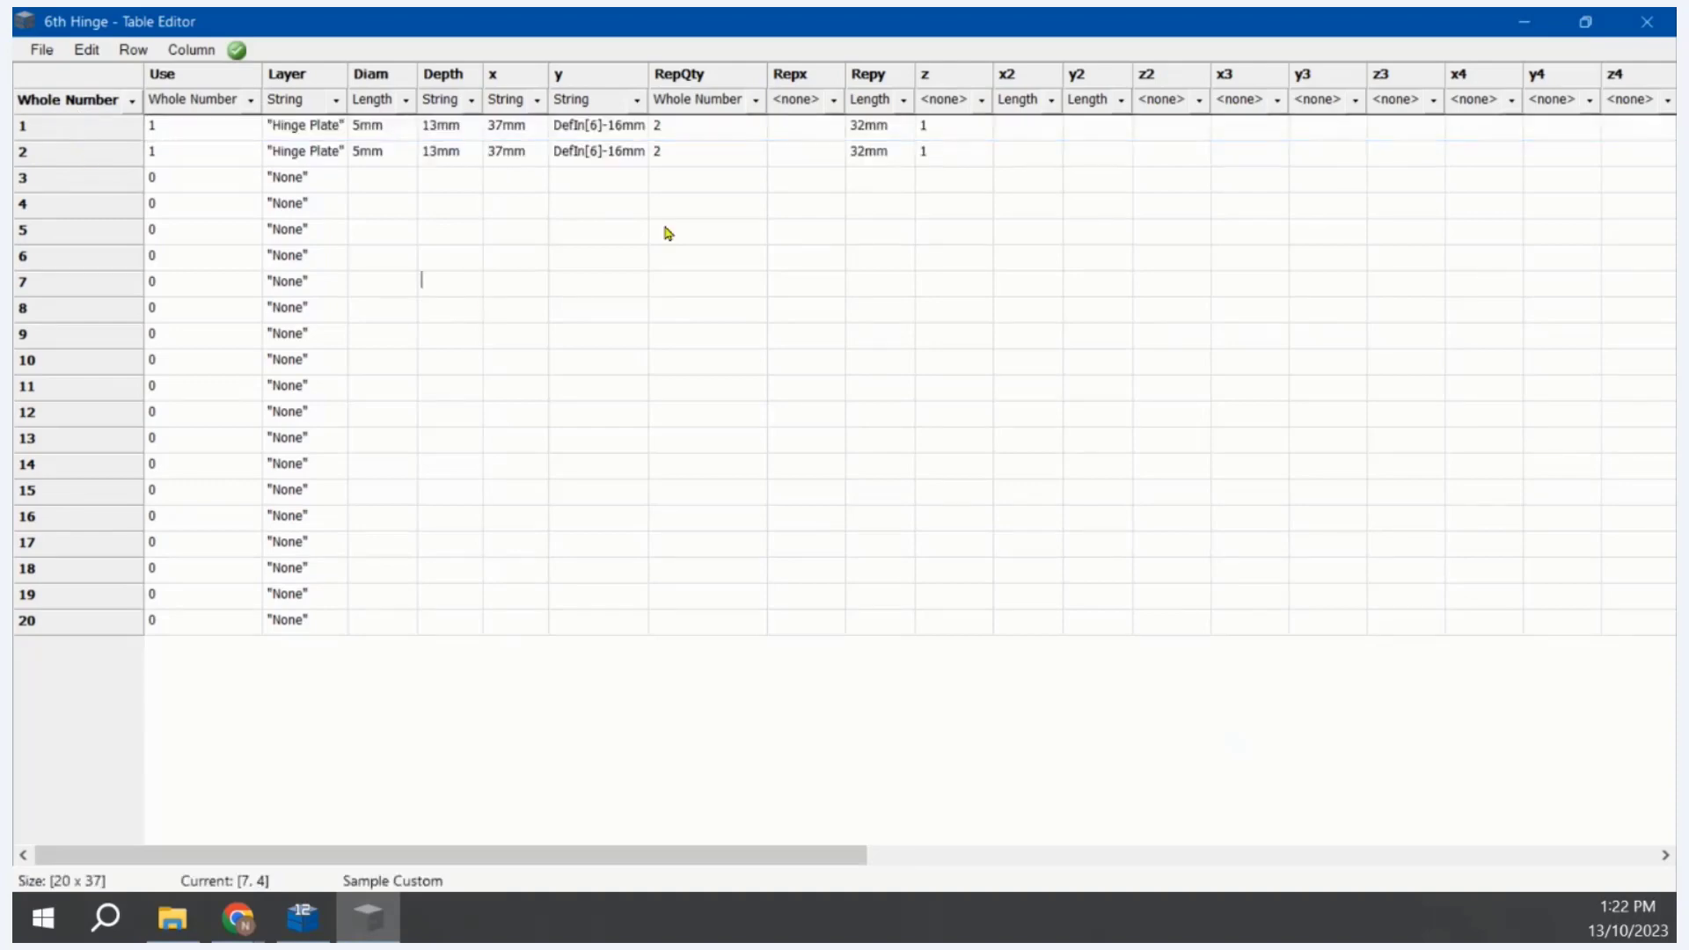
# Step: Set row 2's x value to CoDimX-37mm and widen the x column to fit the formula
pyautogui.doubleClick(507, 152)
pyautogui.write('CoDimX-')
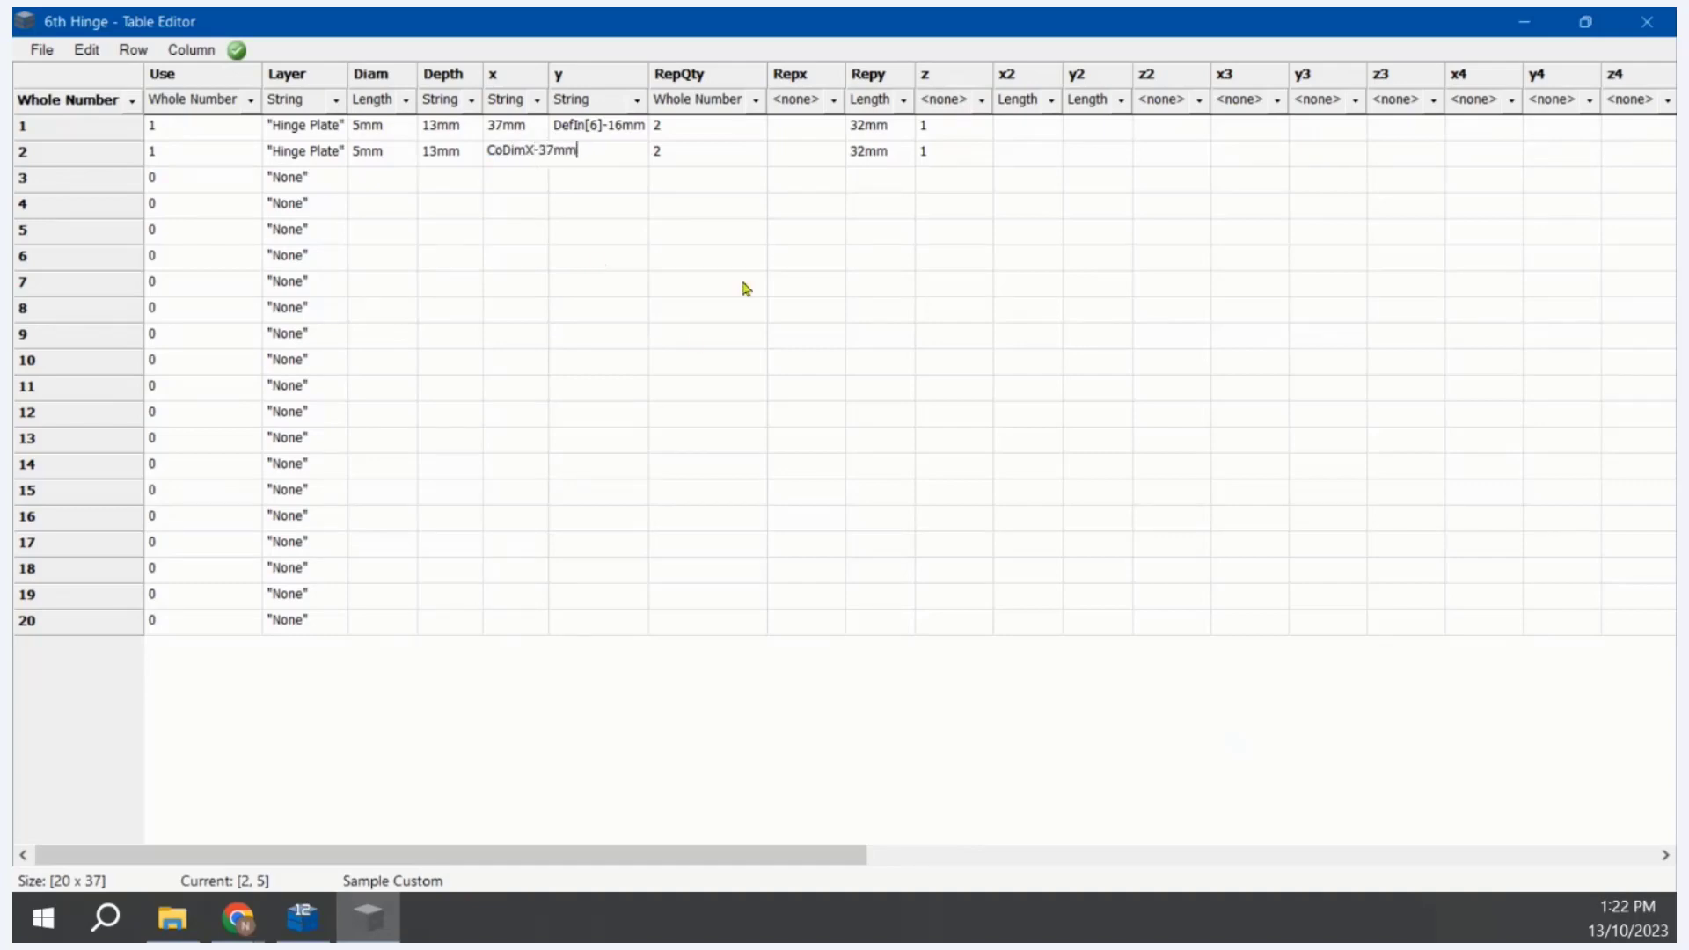
pyautogui.click(694, 346)
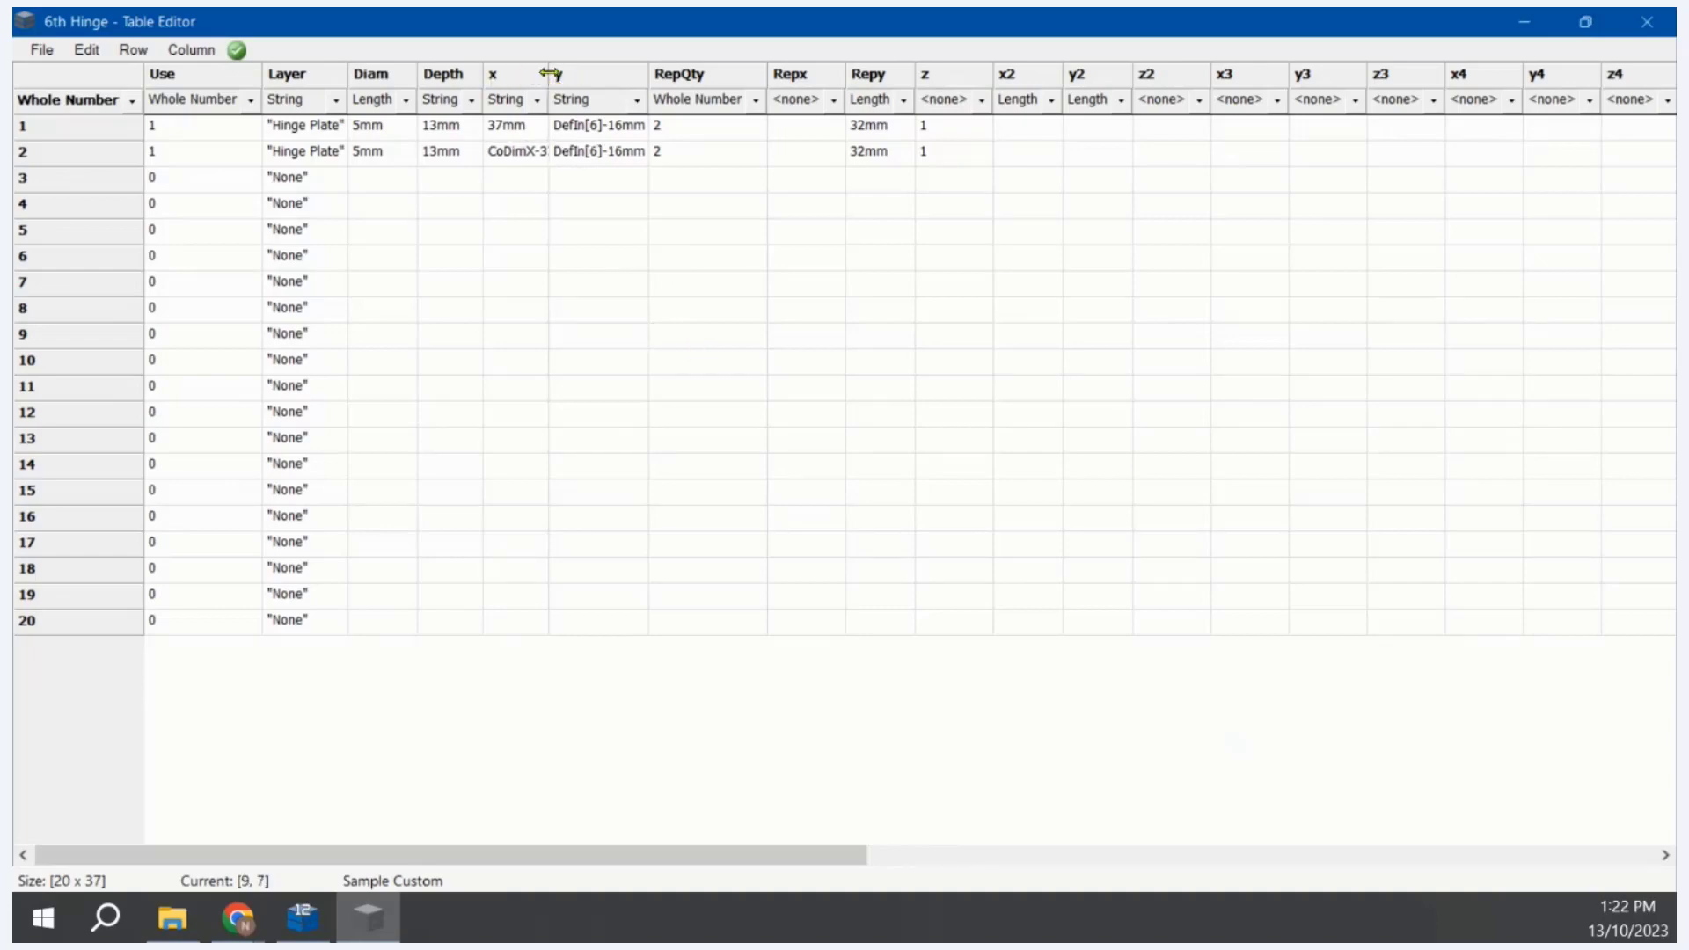
pyautogui.doubleClick(549, 74)
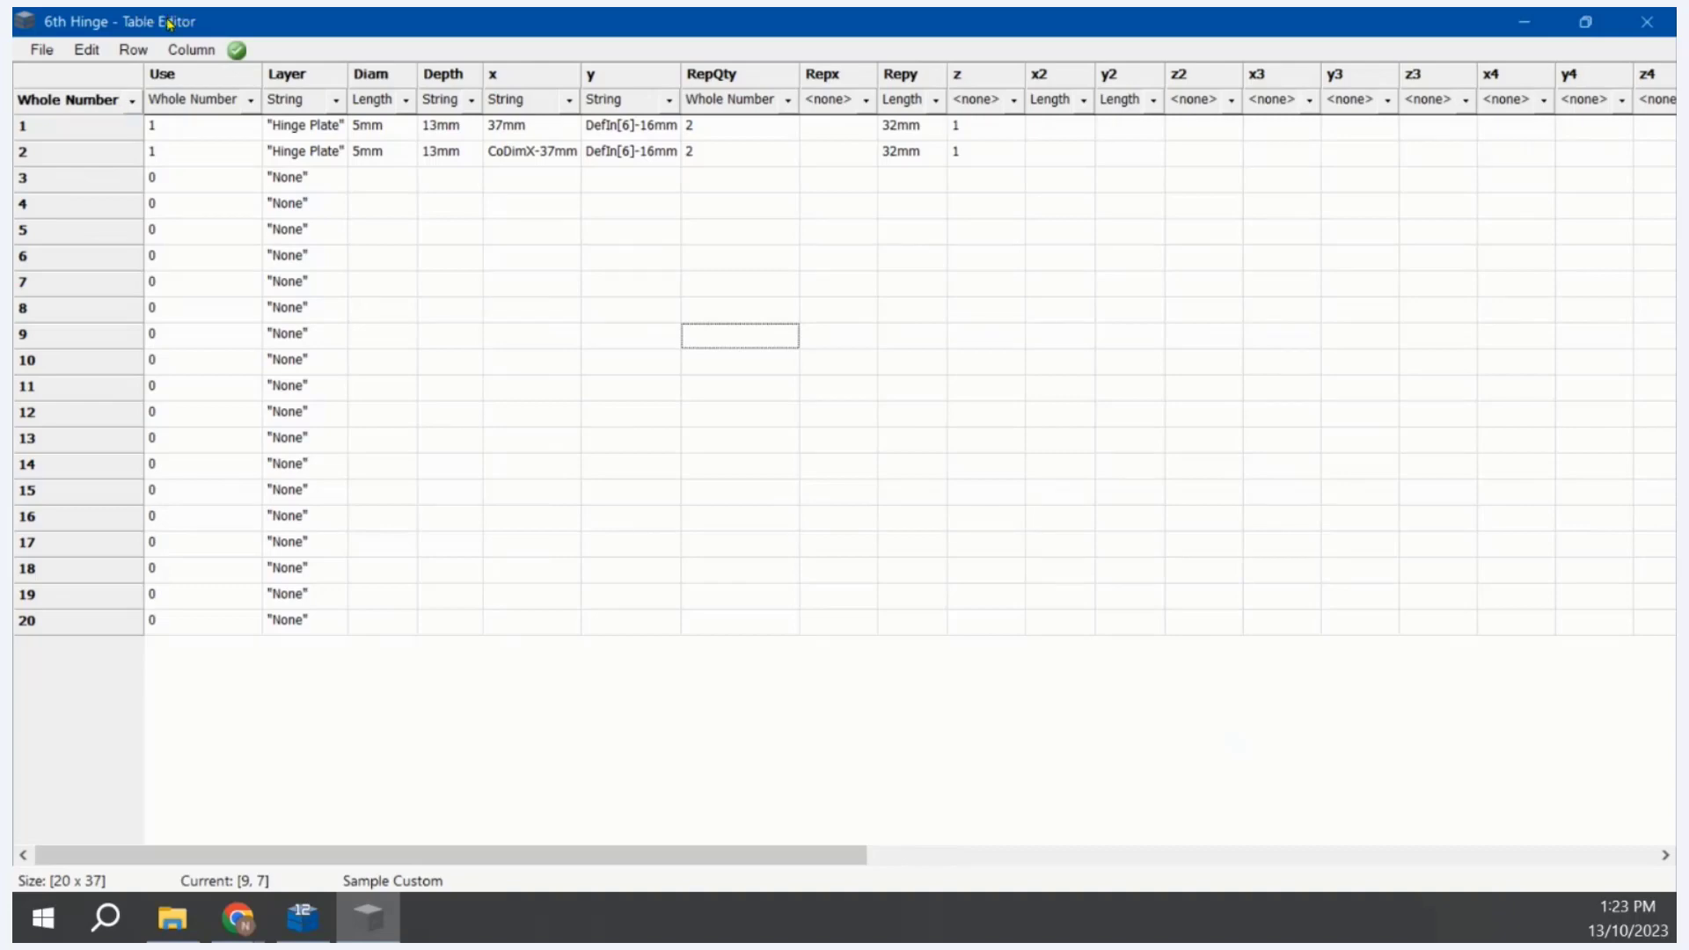
# Step: Change the Use column's data type to String
pyautogui.doubleClick(198, 99)
pyautogui.click(250, 99)
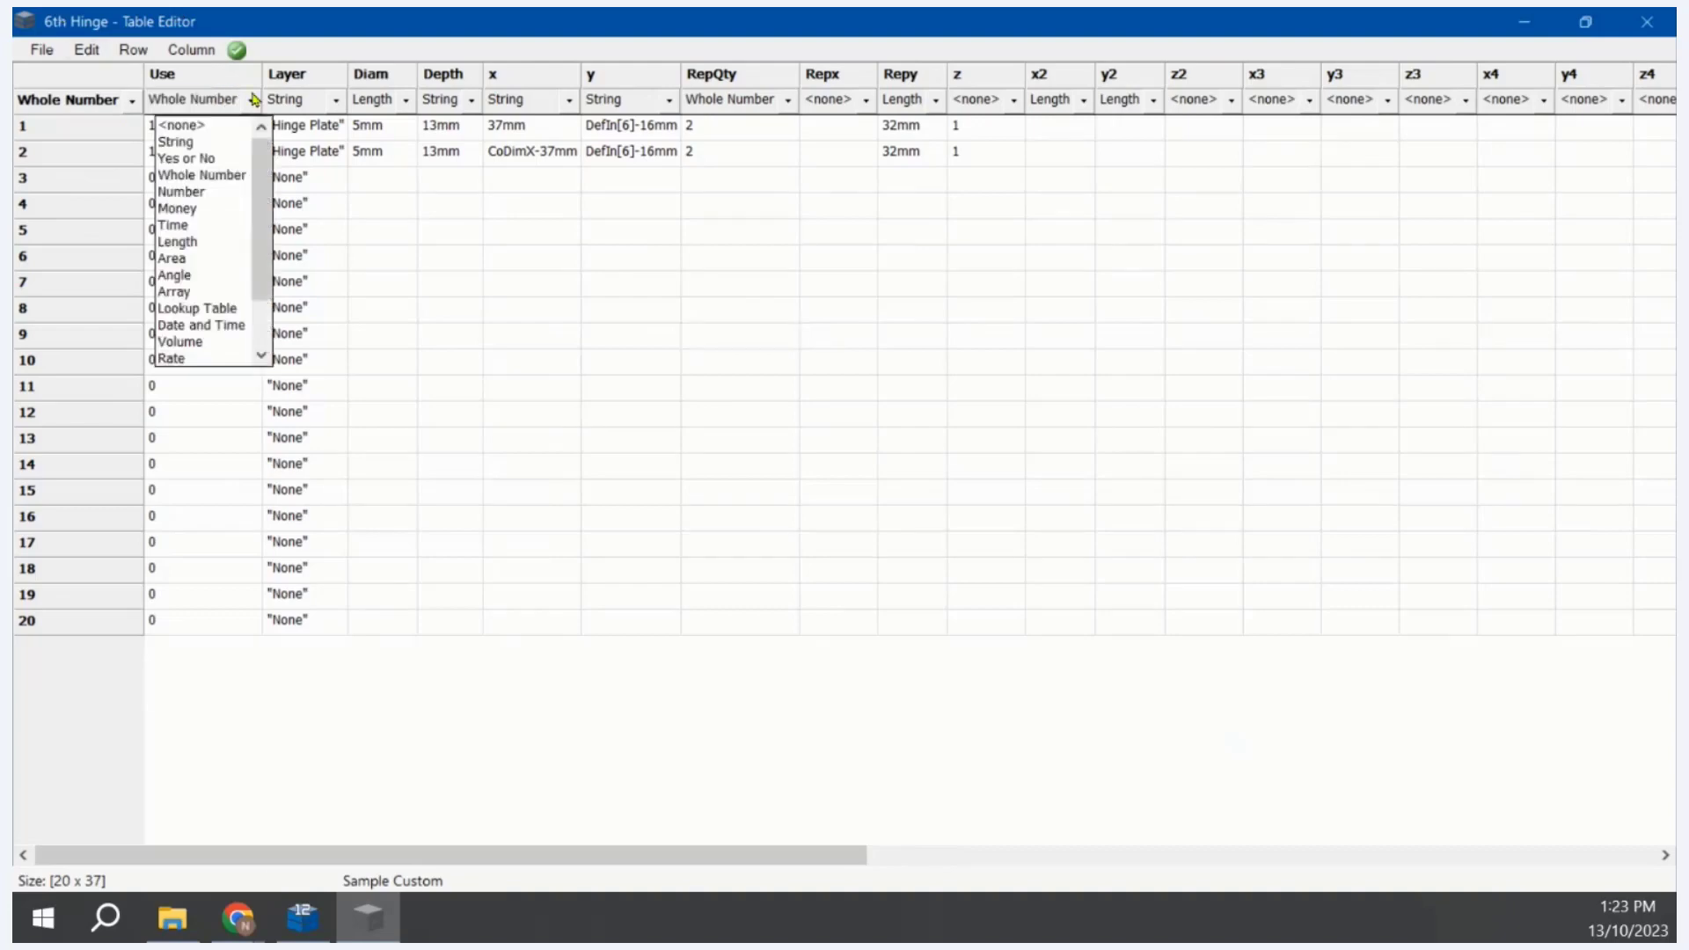
pyautogui.click(188, 142)
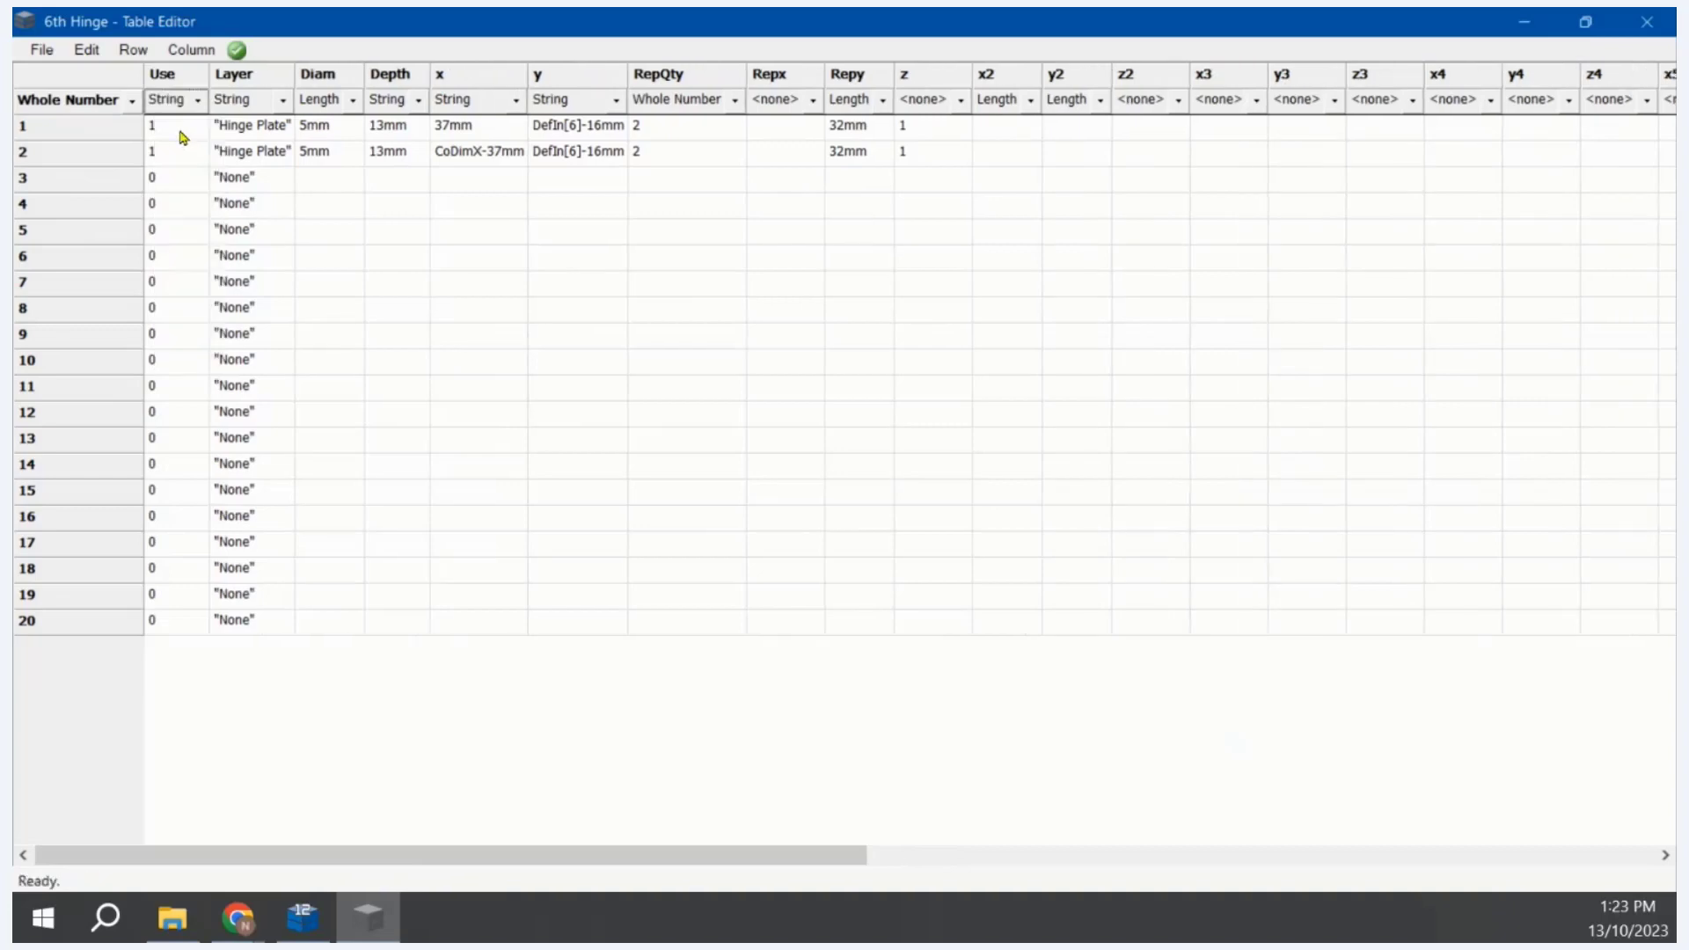
# Step: Set row 1's Use value to If (SecPartName='EnL') Then 1 Else 0 and widen the Use column to fit
pyautogui.click(180, 132)
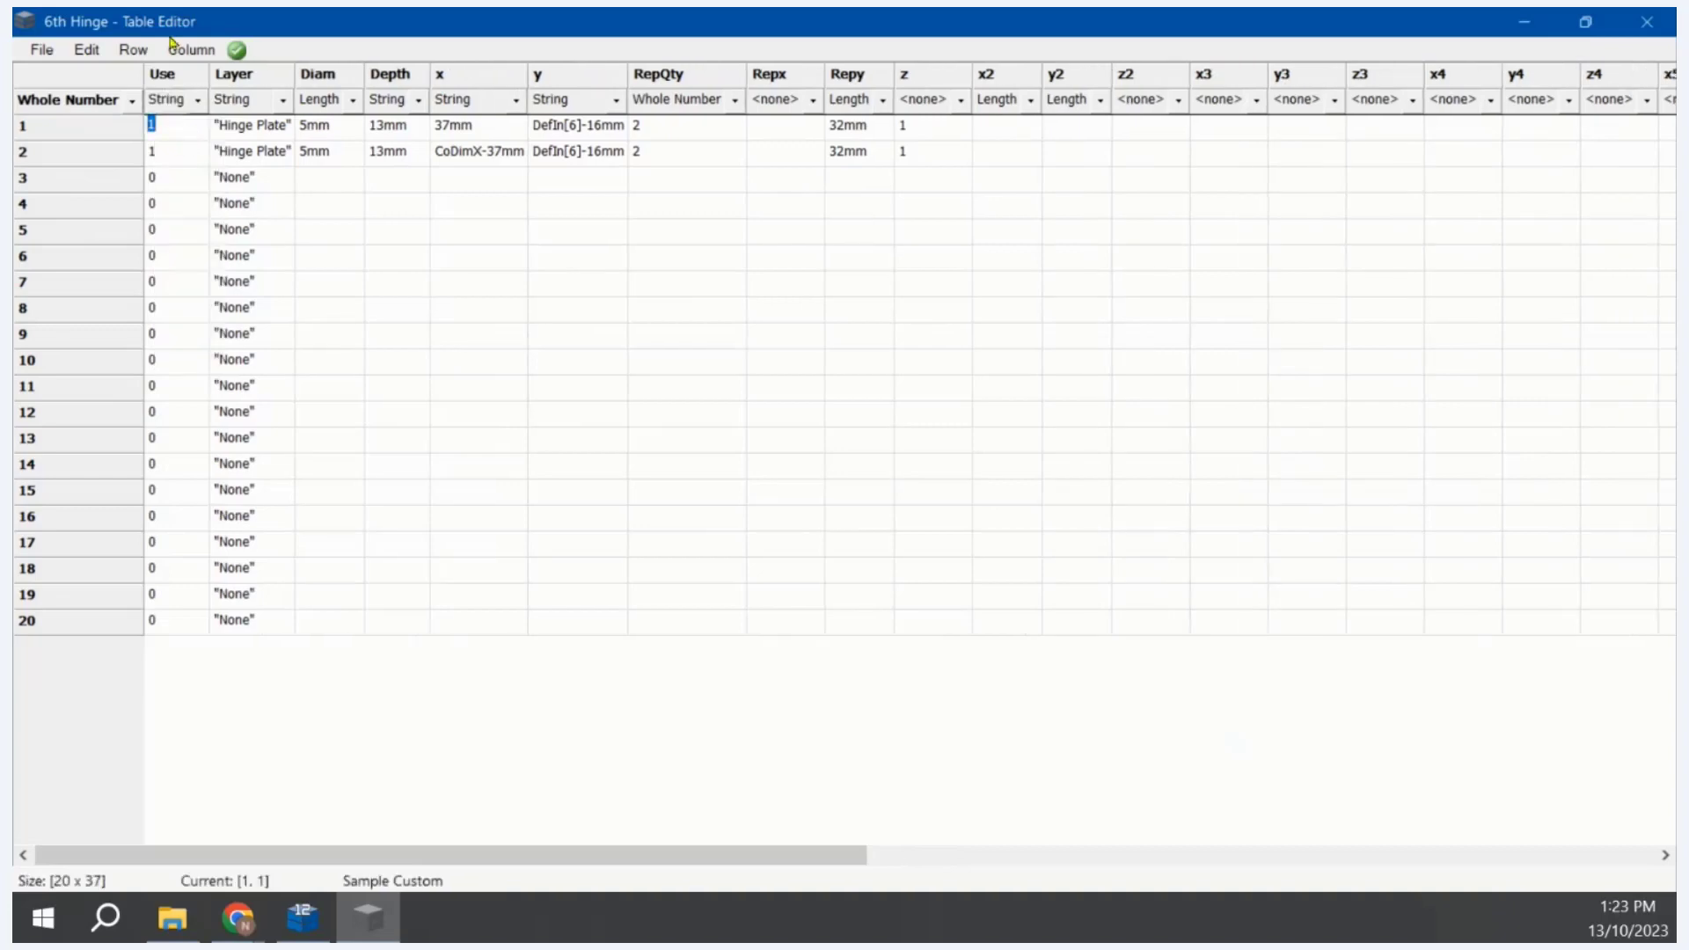
pyautogui.write('If (SecPartN')
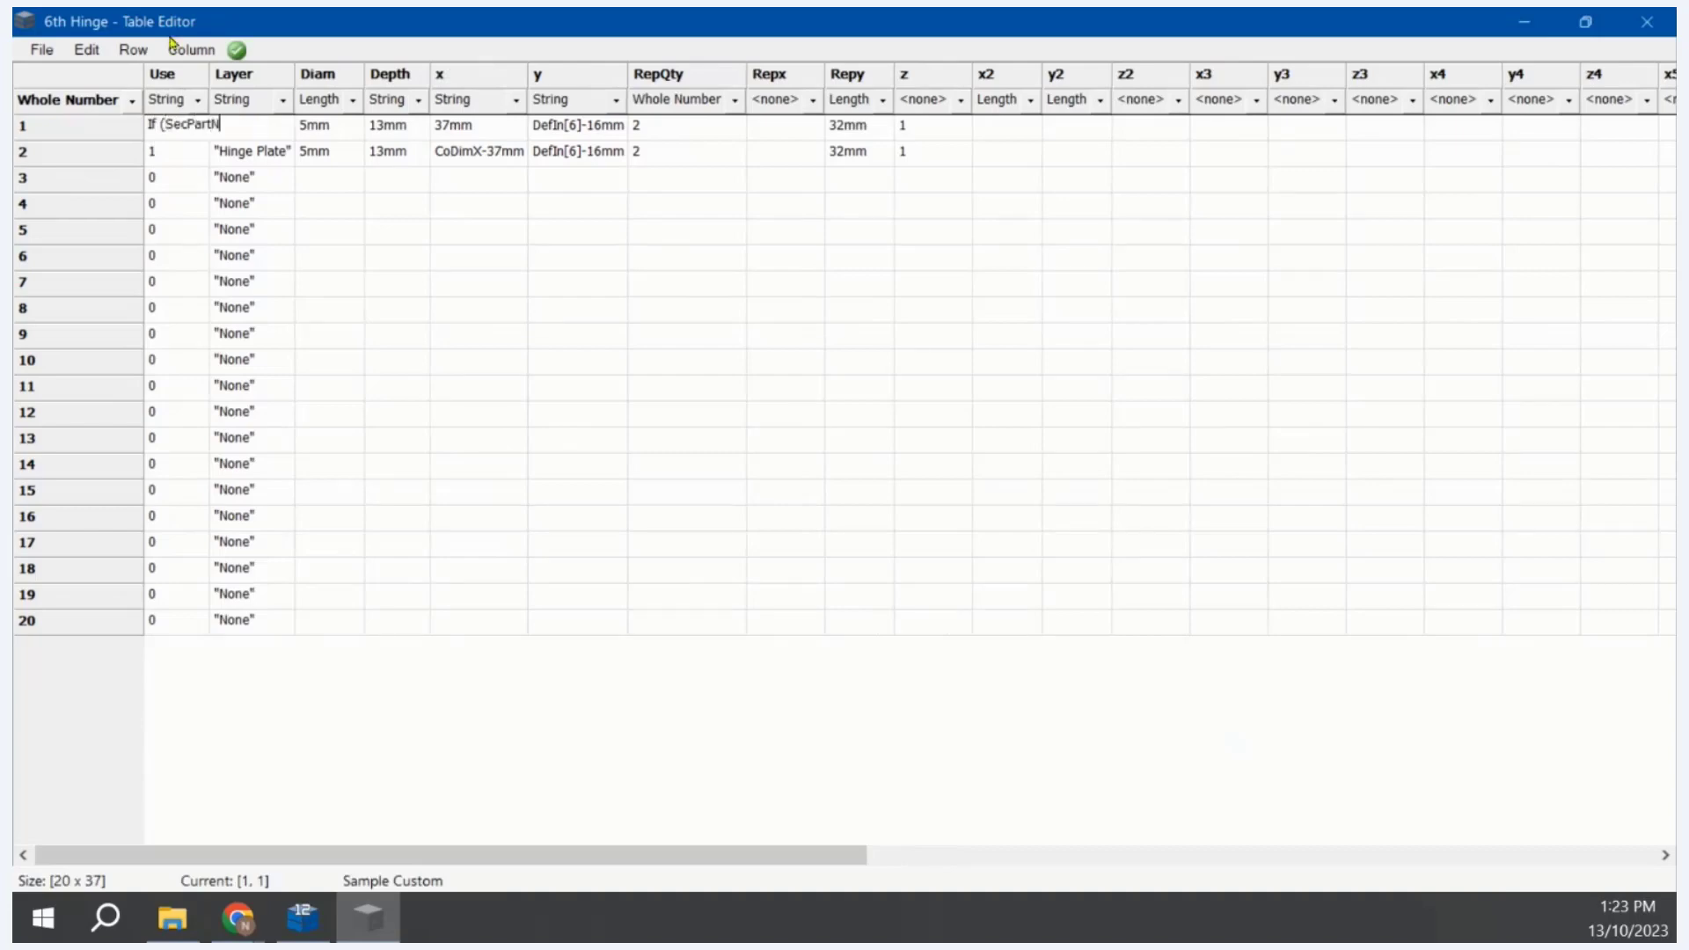
pyautogui.write('am')
pyautogui.write('e="EnL\'')
pyautogui.write('Then 1')
pyautogui.write(' Else')
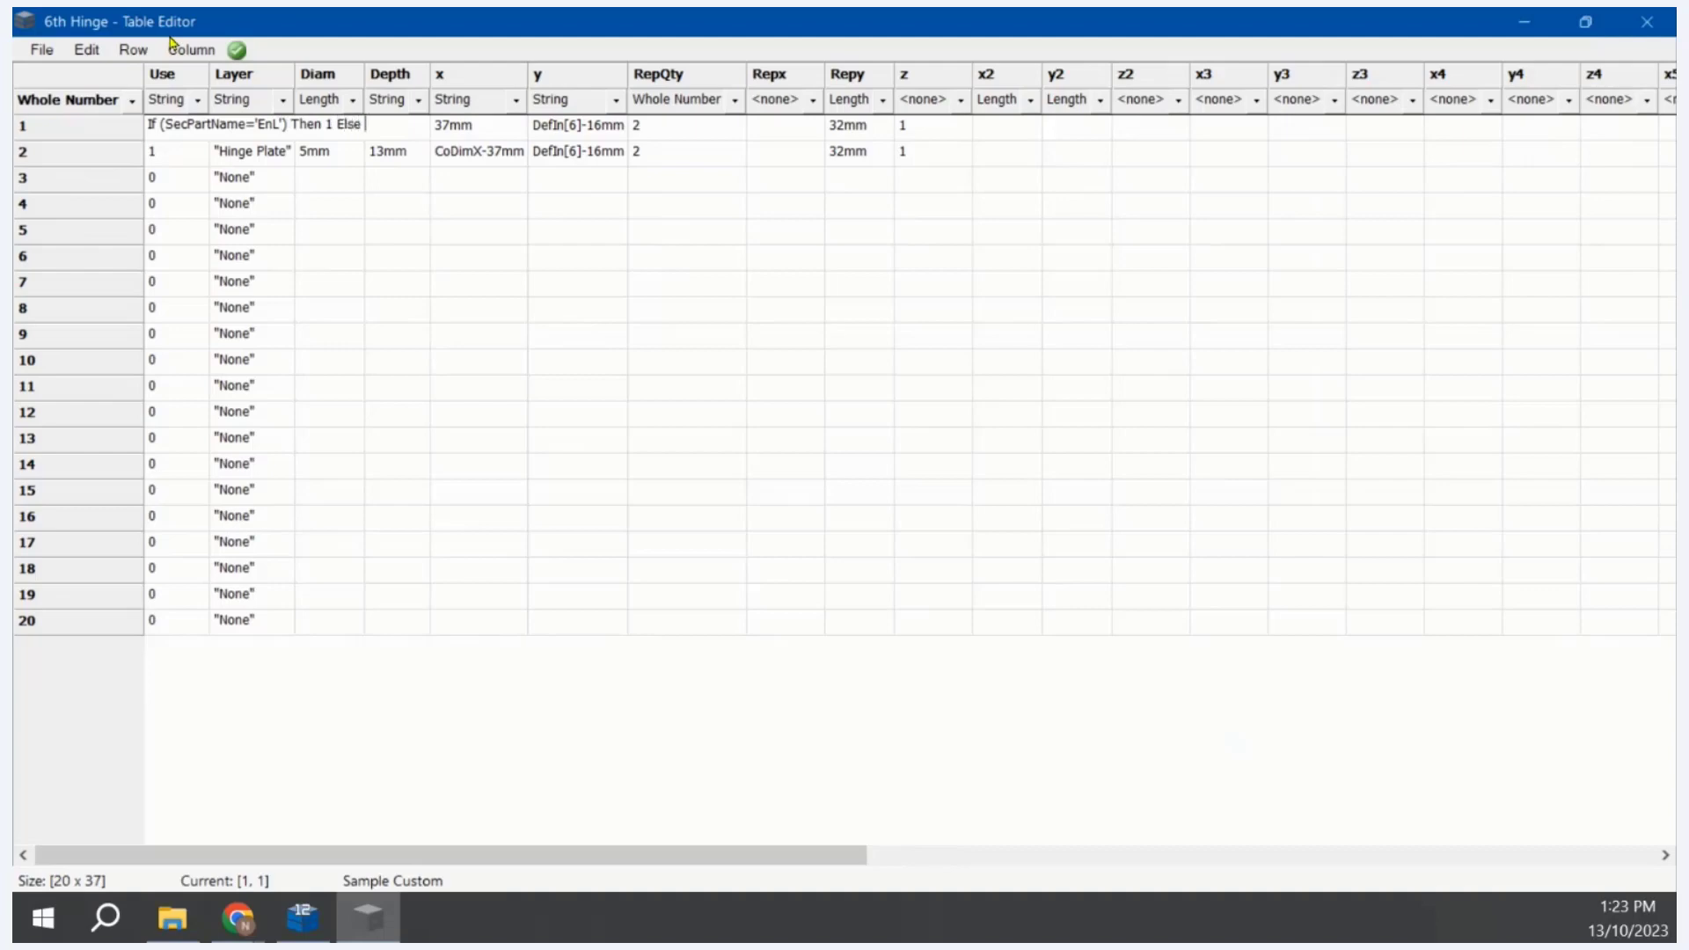
pyautogui.write(' 0')
pyautogui.press('Tab')
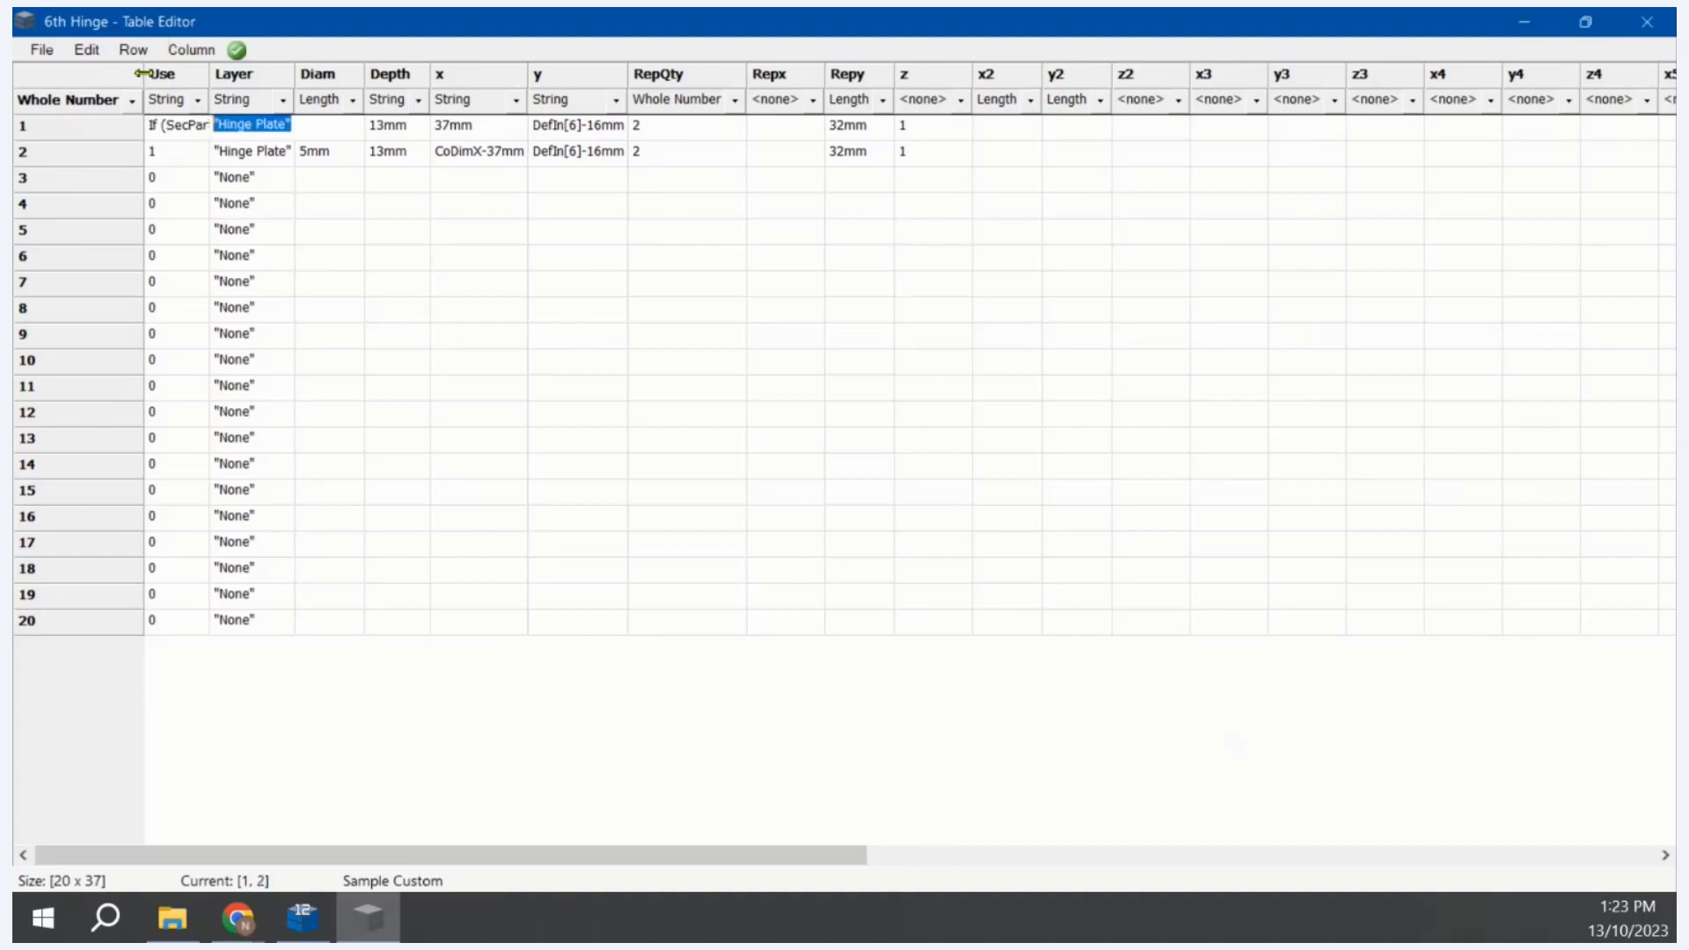
pyautogui.doubleClick(209, 74)
# Step: Copy row 1's Use formula into row 2 and change its part name to 'EnR'
pyautogui.click(221, 124)
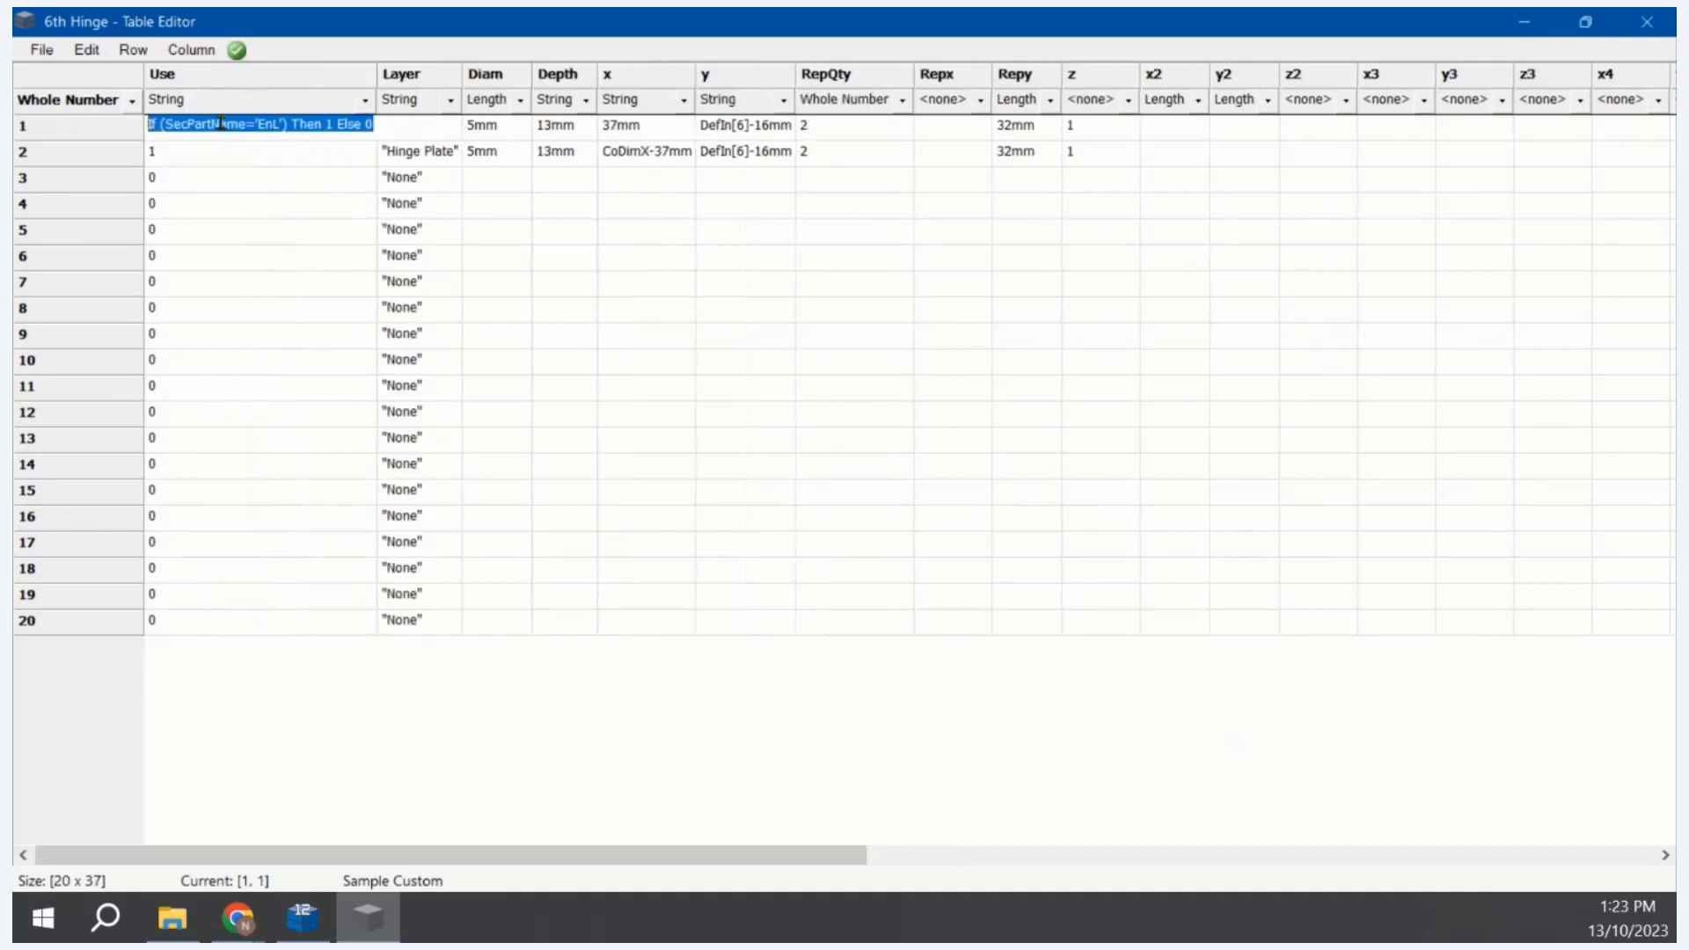
pyautogui.hotkey('ctrl', 'c')
pyautogui.click(236, 151)
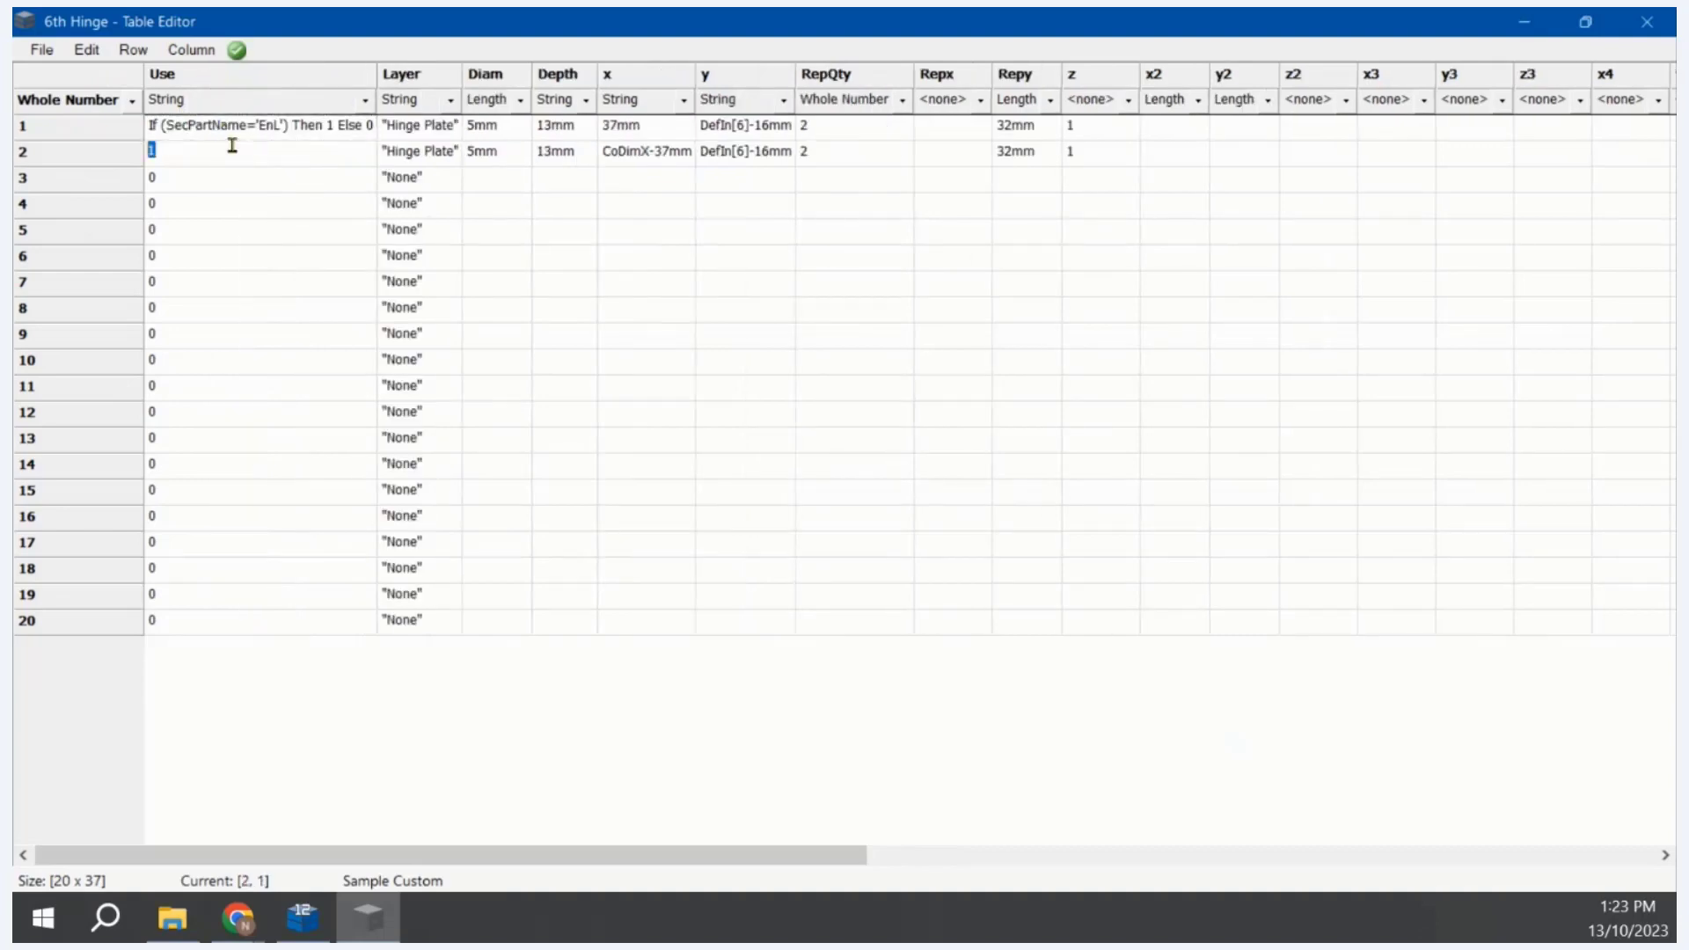
pyautogui.hotkey('ctrl', 'v')
pyautogui.click(266, 153)
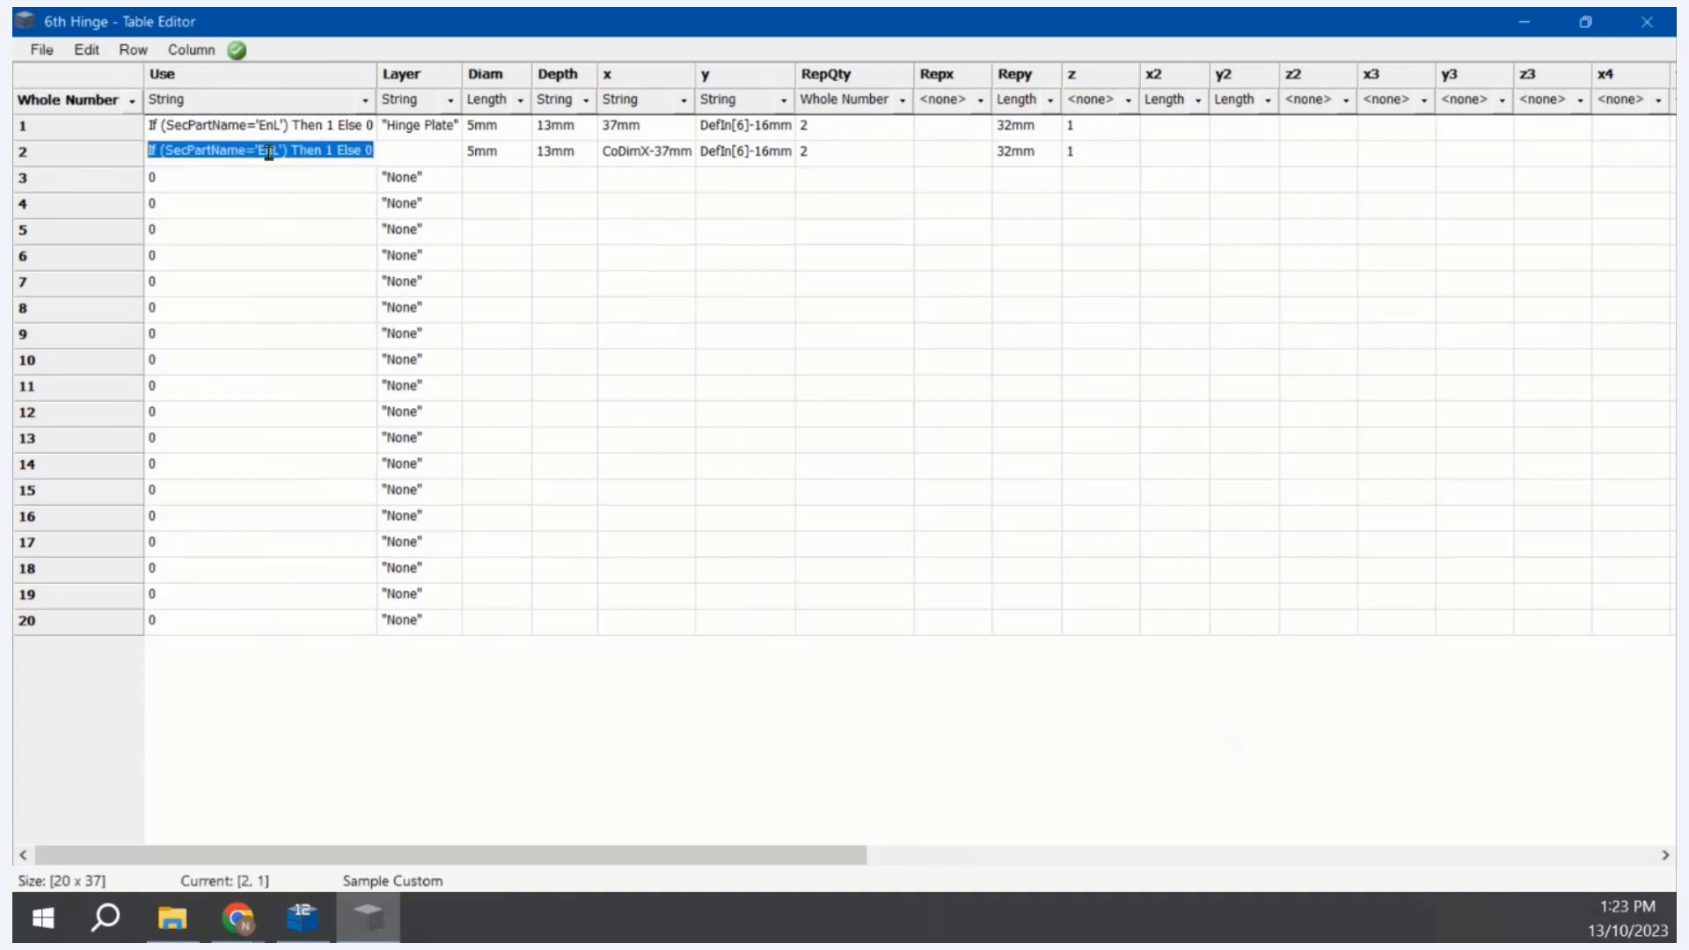
pyautogui.click(278, 151)
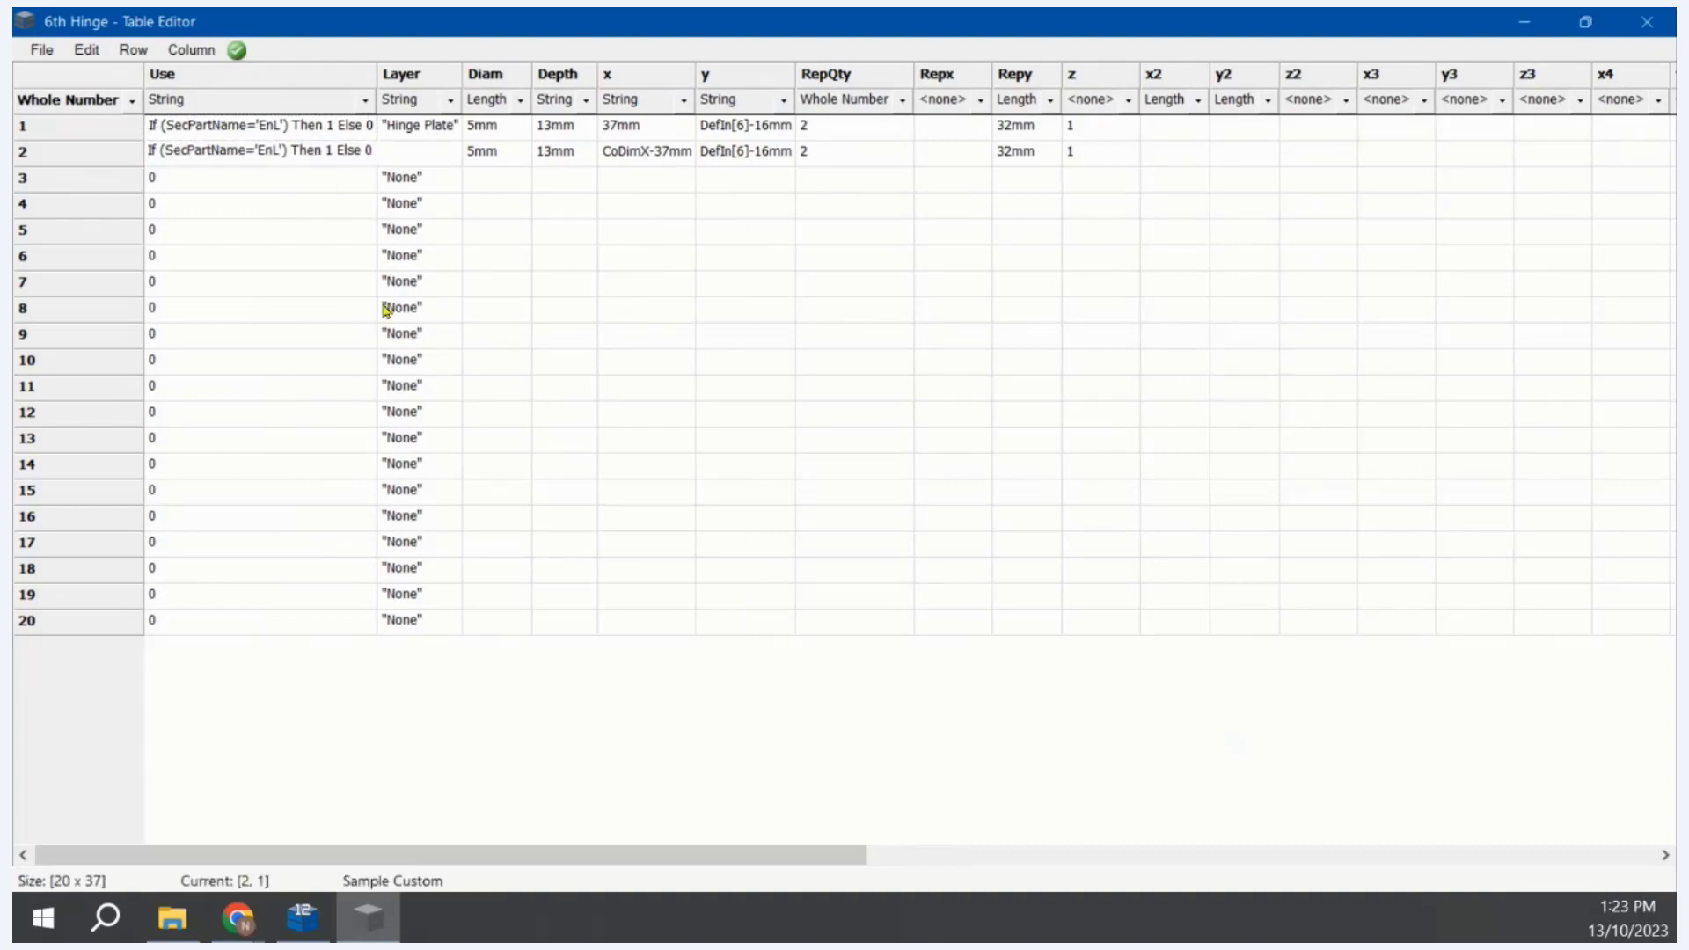
pyautogui.press('BackSpace')
pyautogui.write('R')
pyautogui.moveTo(340, 283); pyautogui.dragTo(253, 262)
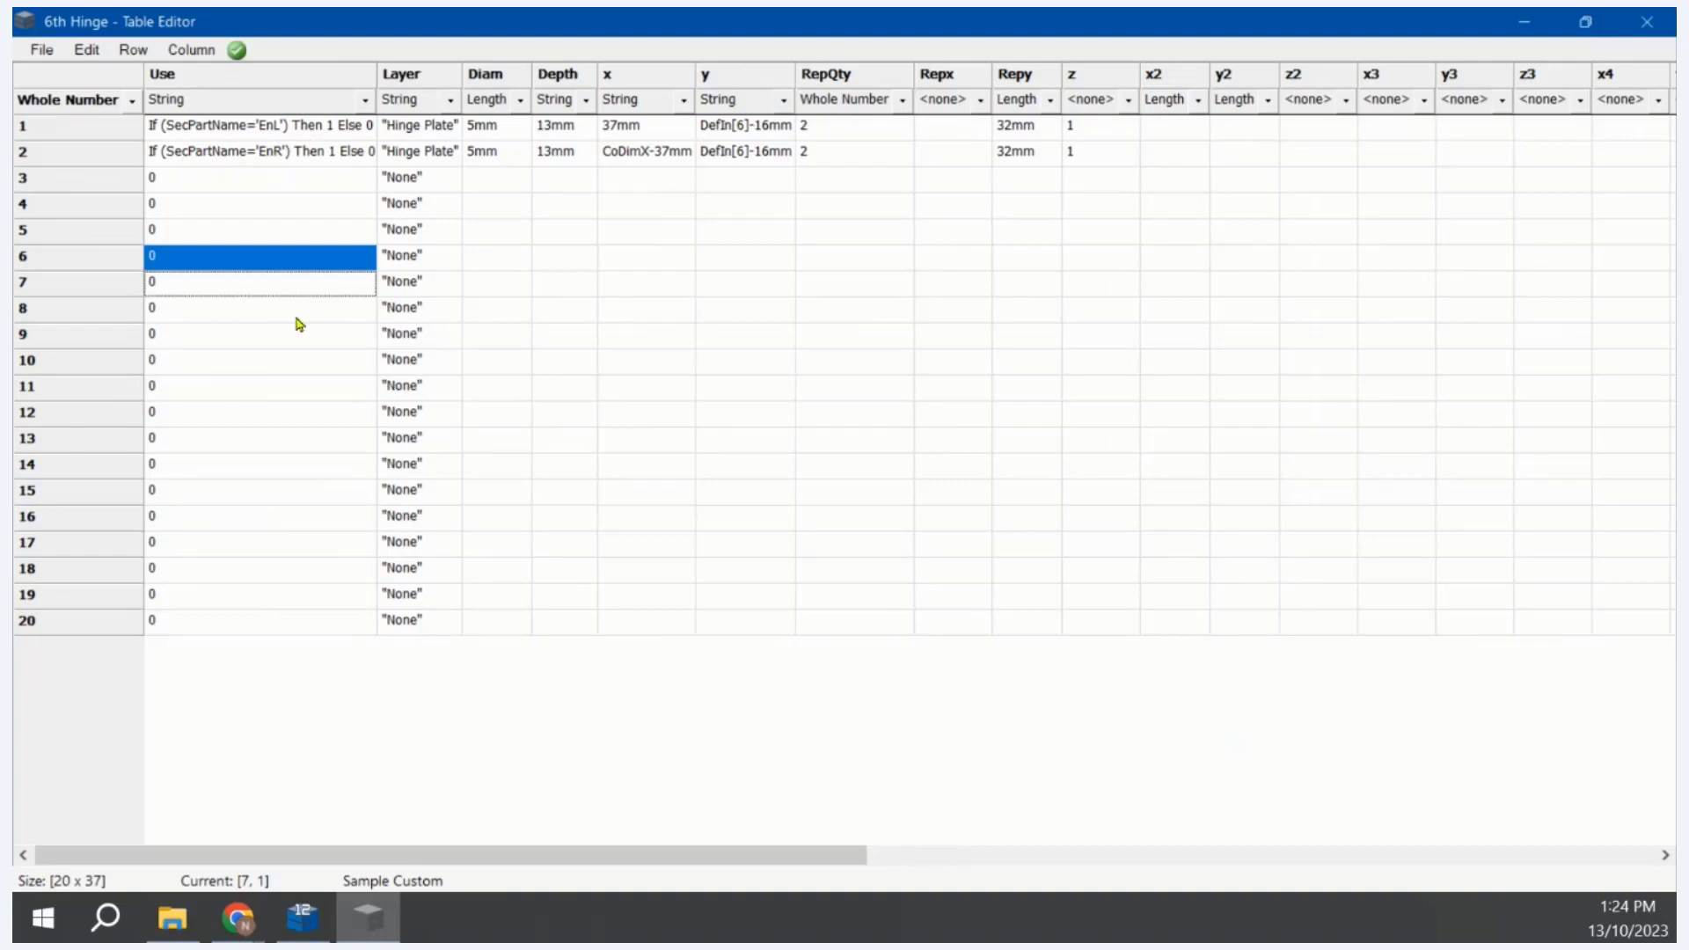
pyautogui.click(297, 317)
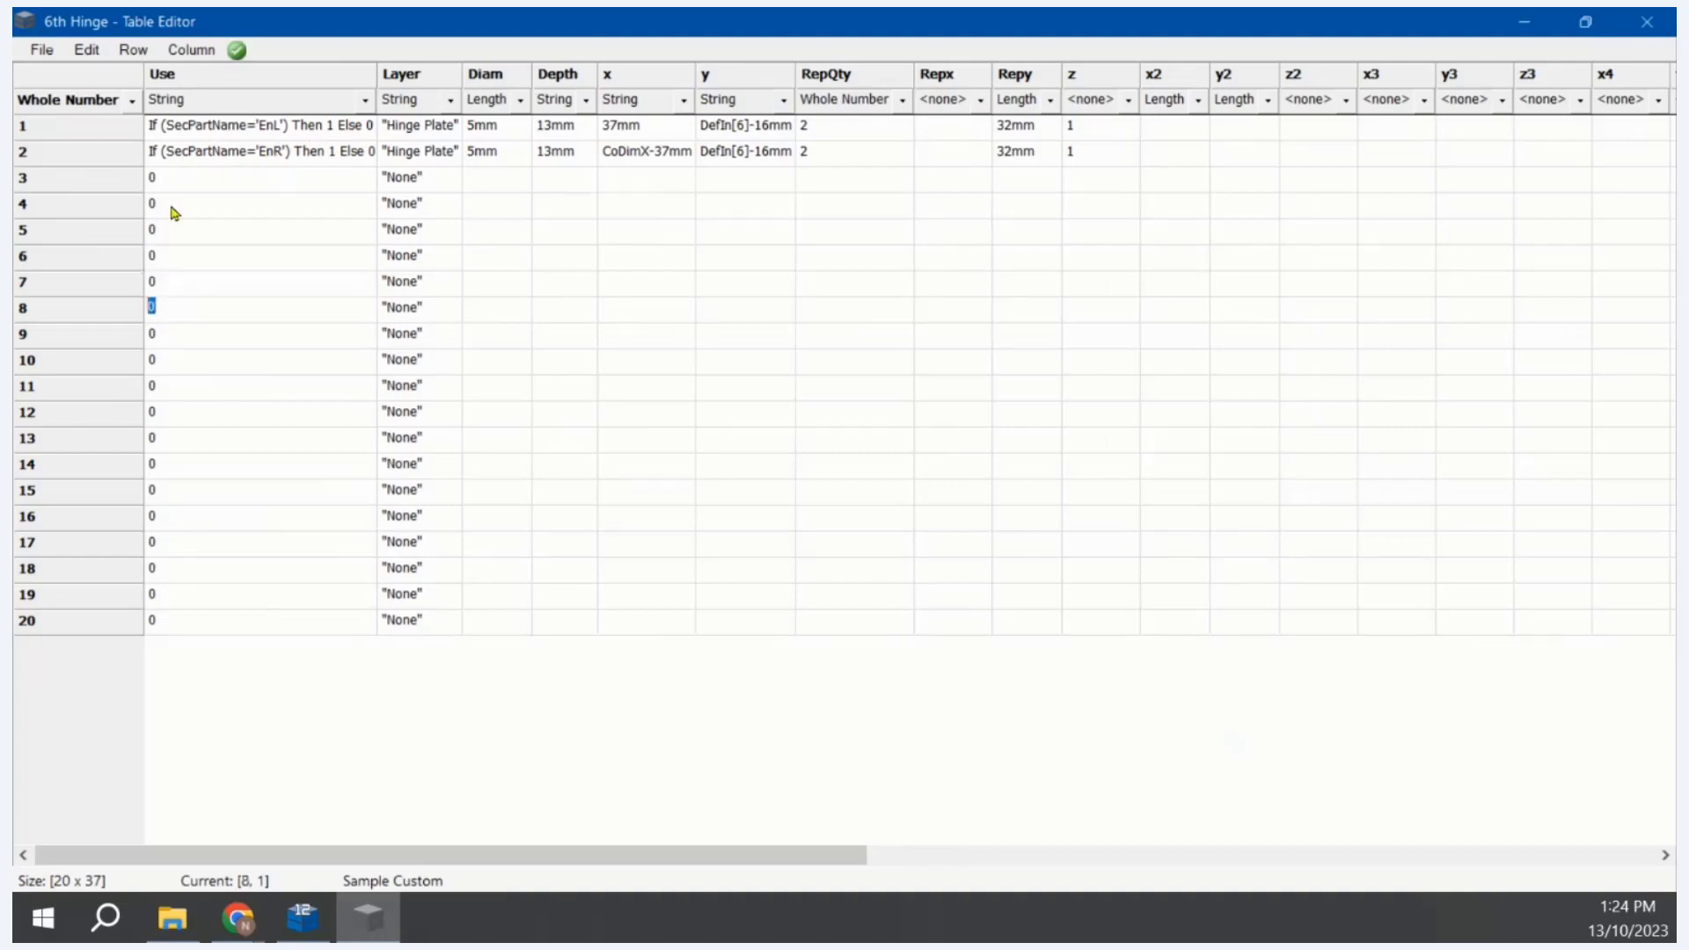
# Step: Save the 6th Hinge table and close the Table Editor
pyautogui.click(42, 53)
pyautogui.click(74, 127)
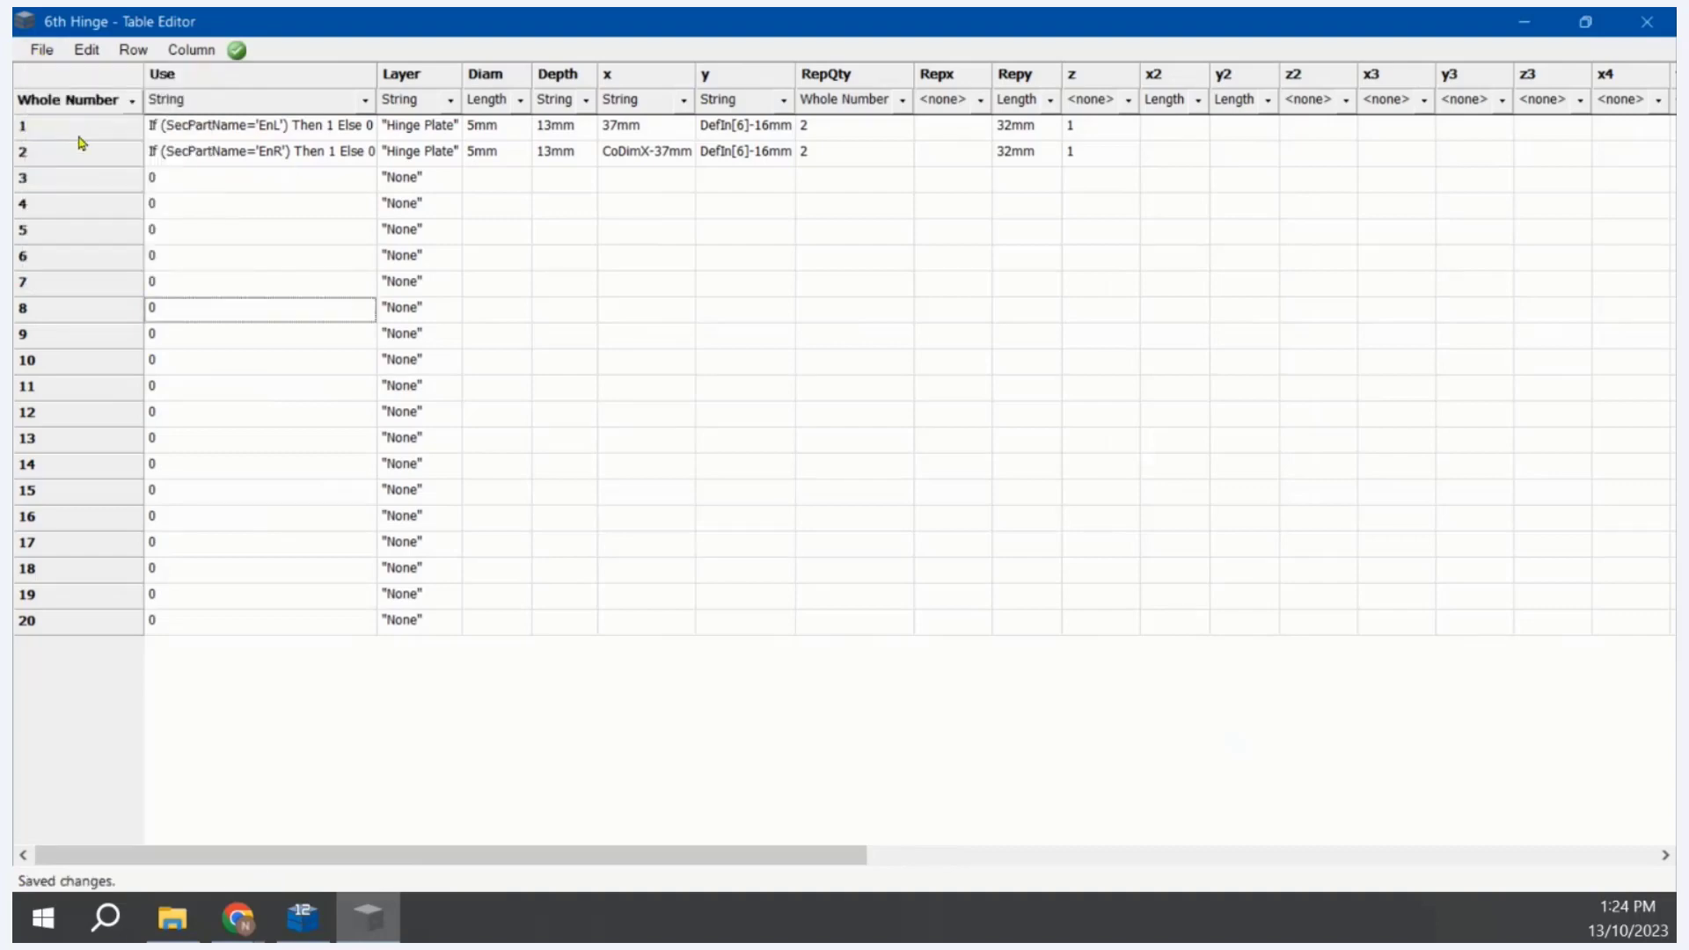
pyautogui.click(1647, 21)
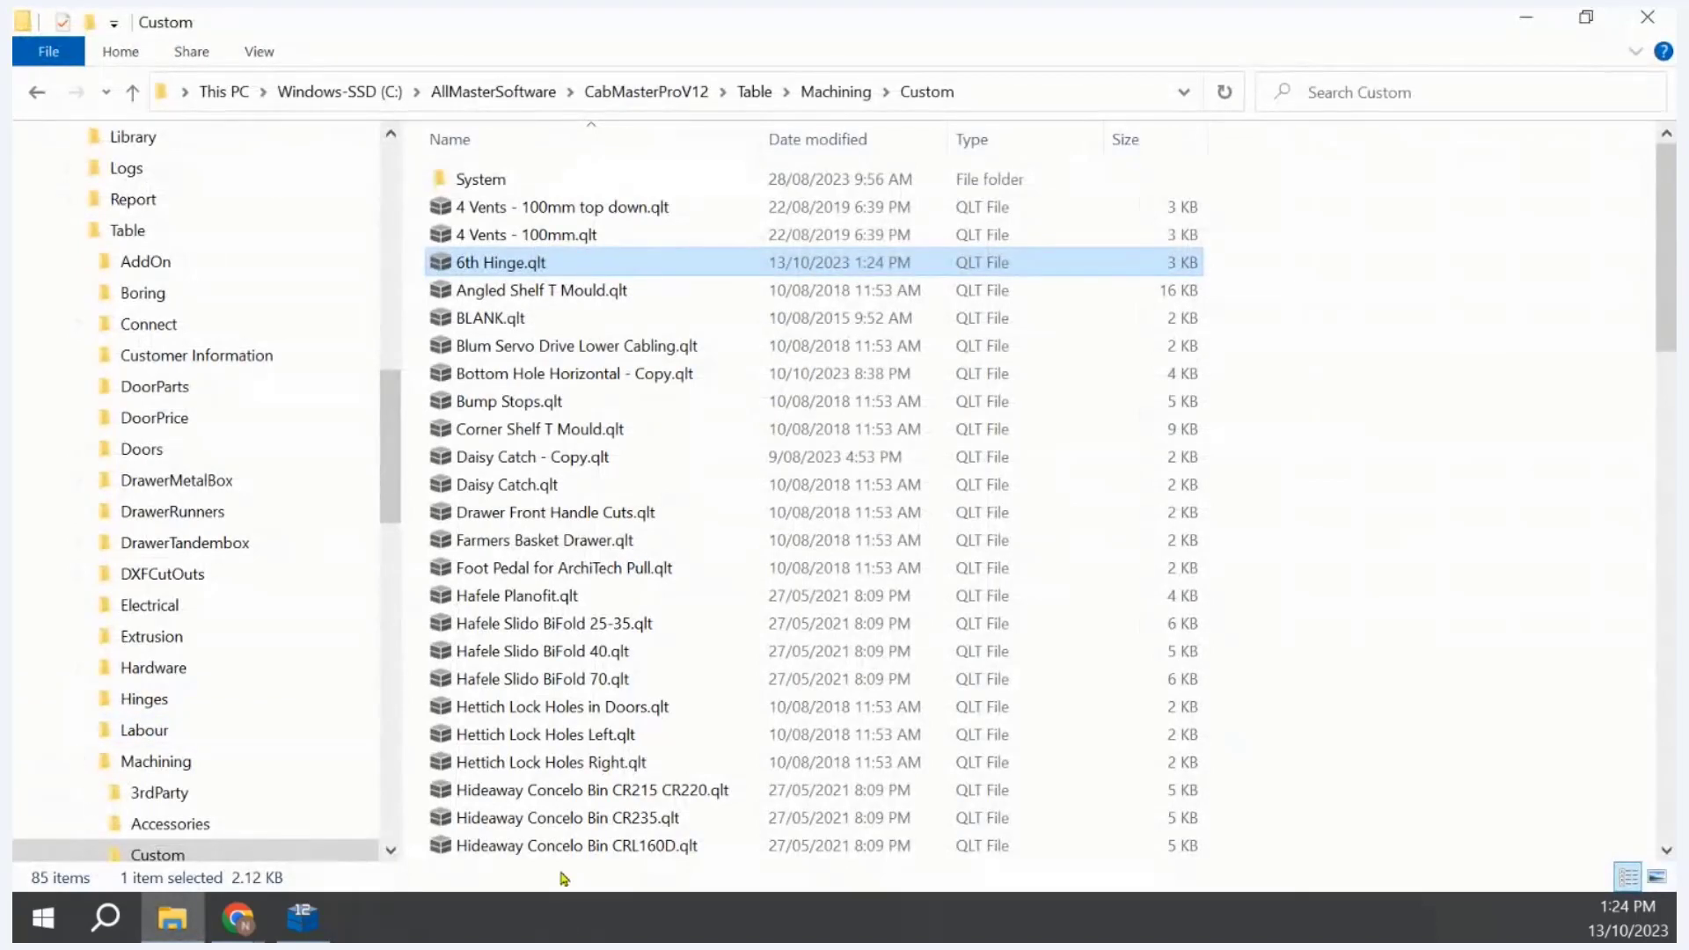
# Step: Switch to CabMaster Designer, then re-import and recalculate all cabinets
pyautogui.click(303, 918)
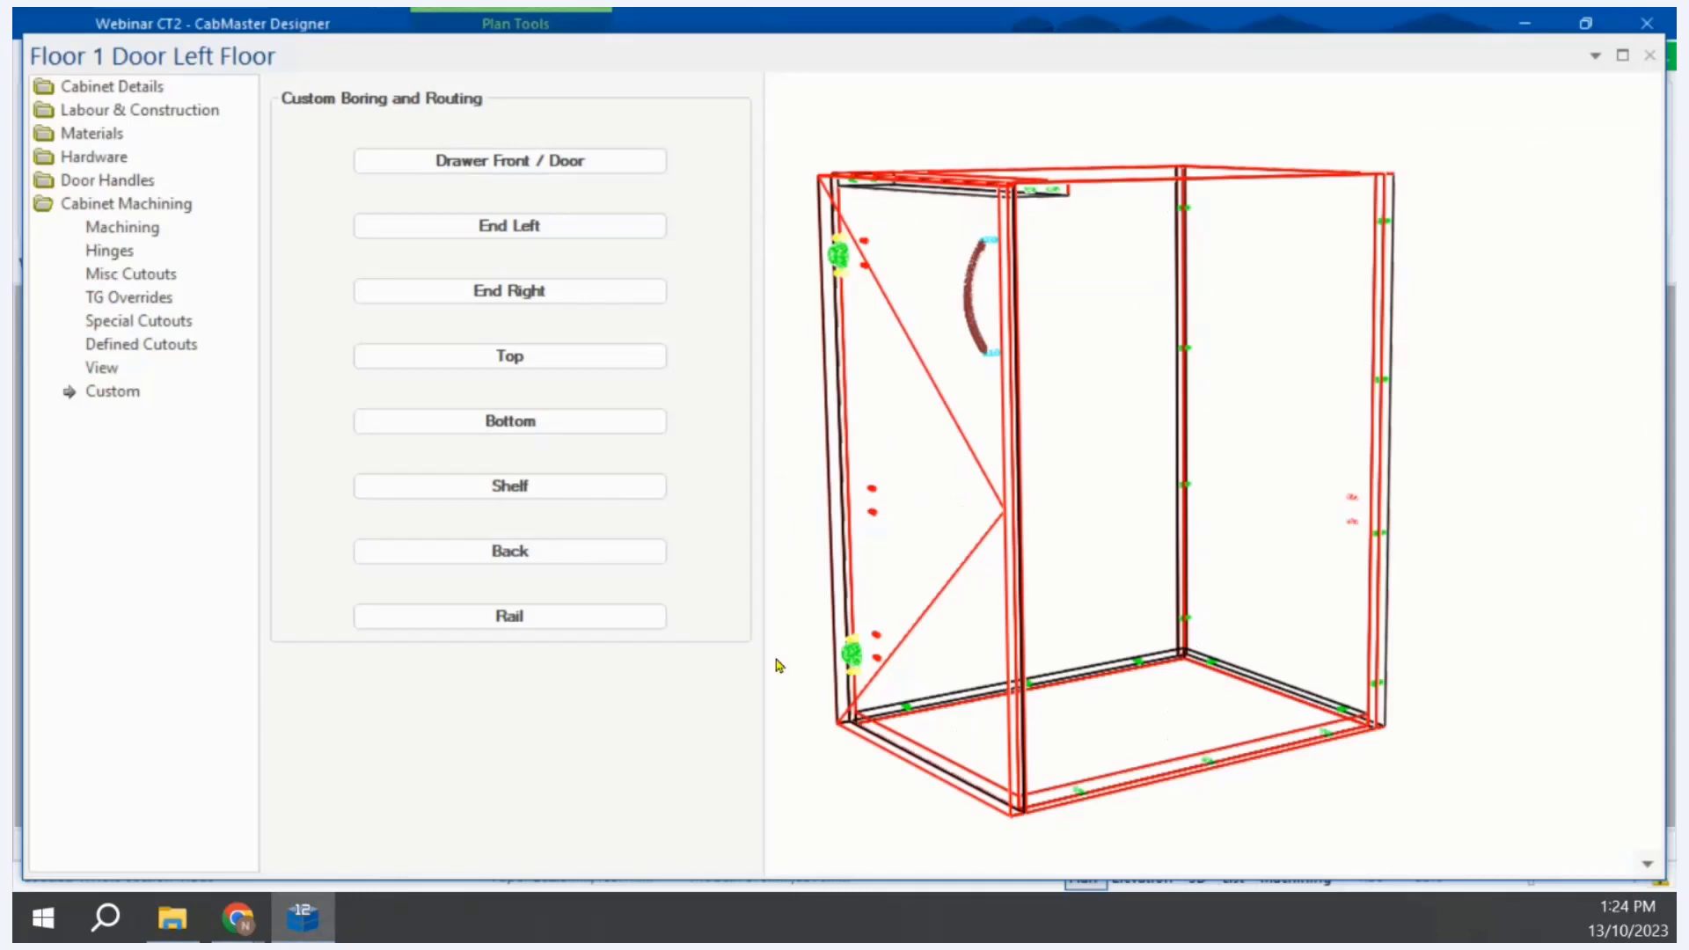
pyautogui.press('Left')
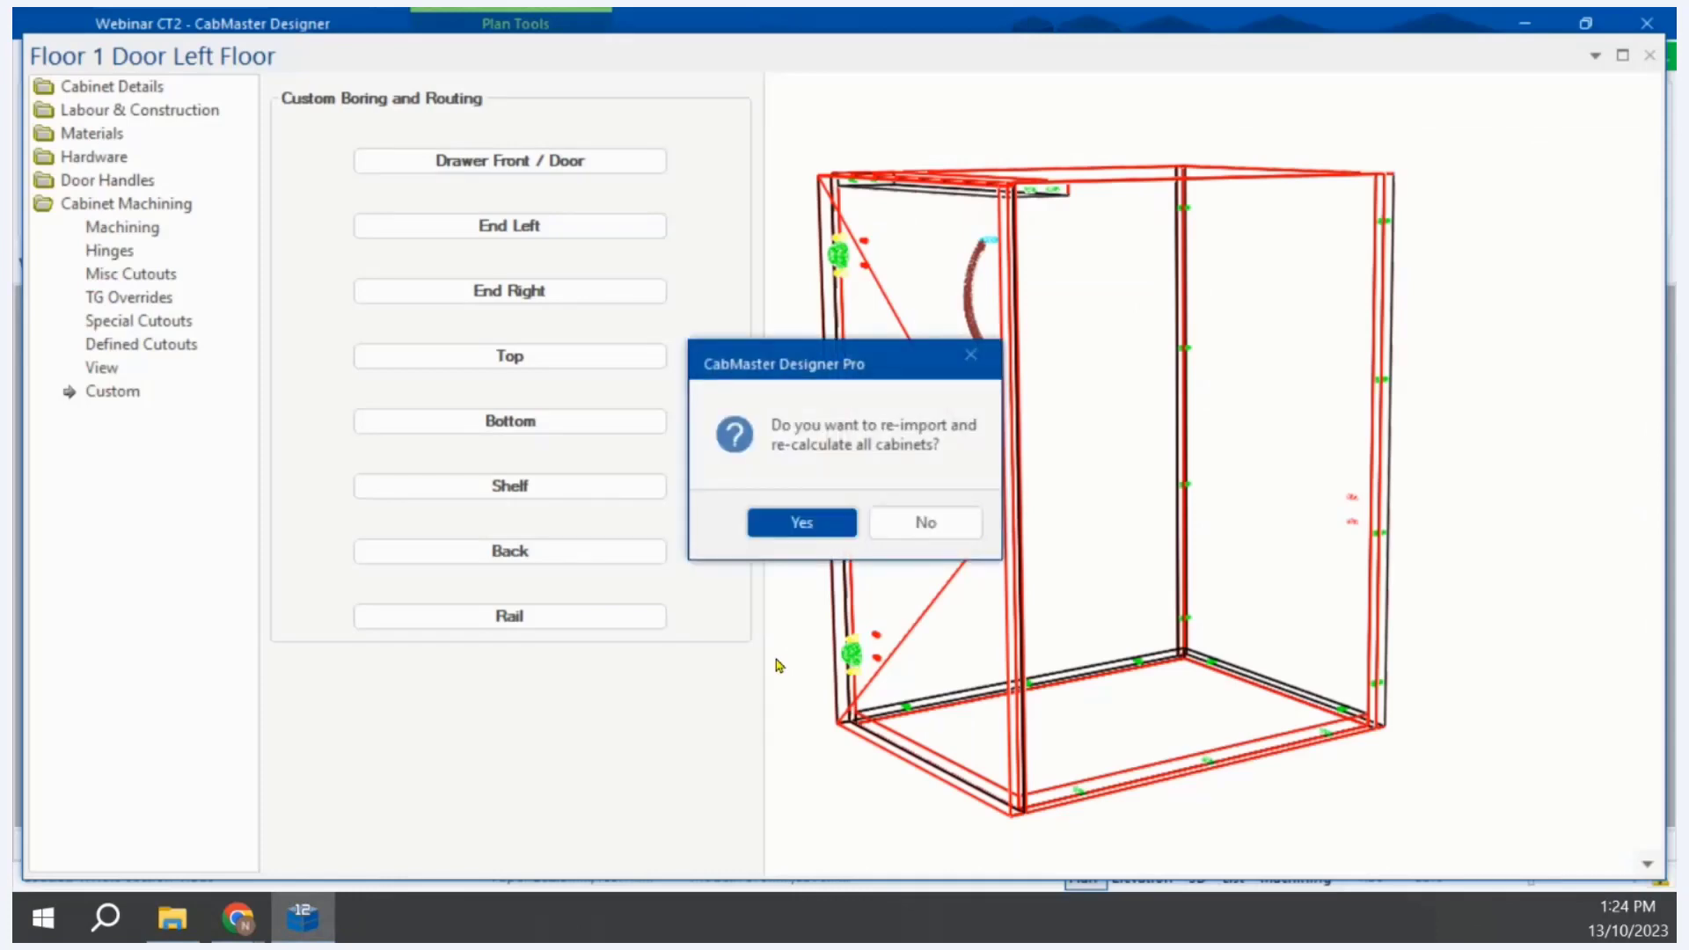
pyautogui.press('Return')
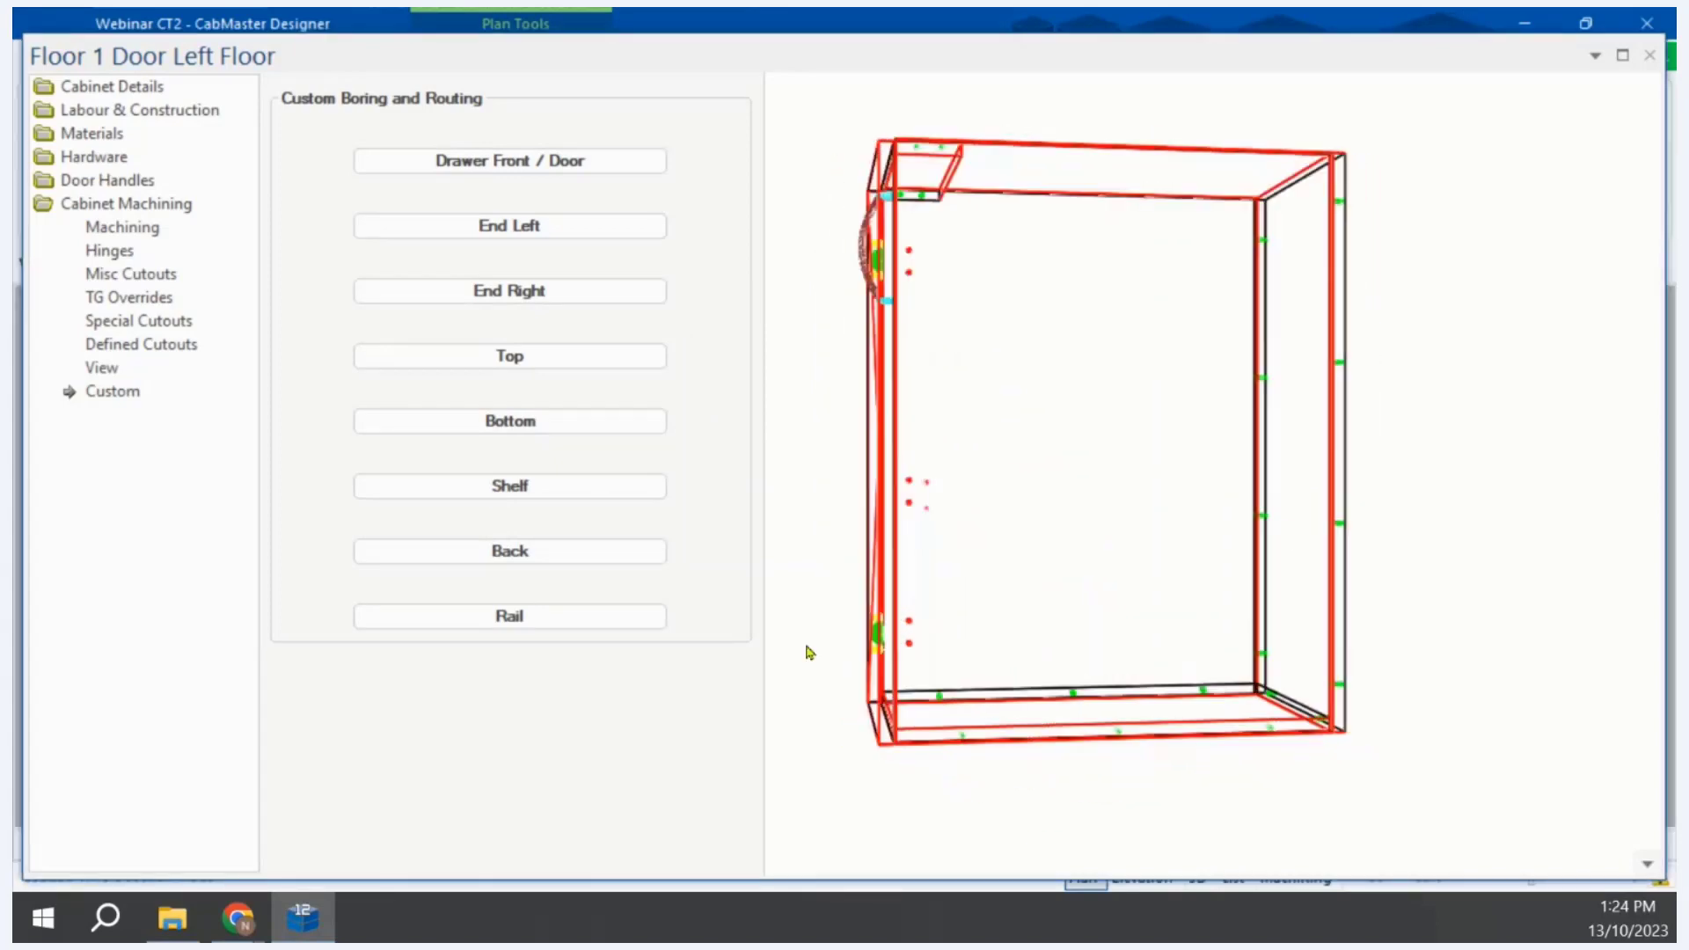
# Step: Examine the recalculated hinge plate holes on both cabinet ends from several angles in 3D
pyautogui.moveTo(985, 528); pyautogui.dragTo(1327, 465)
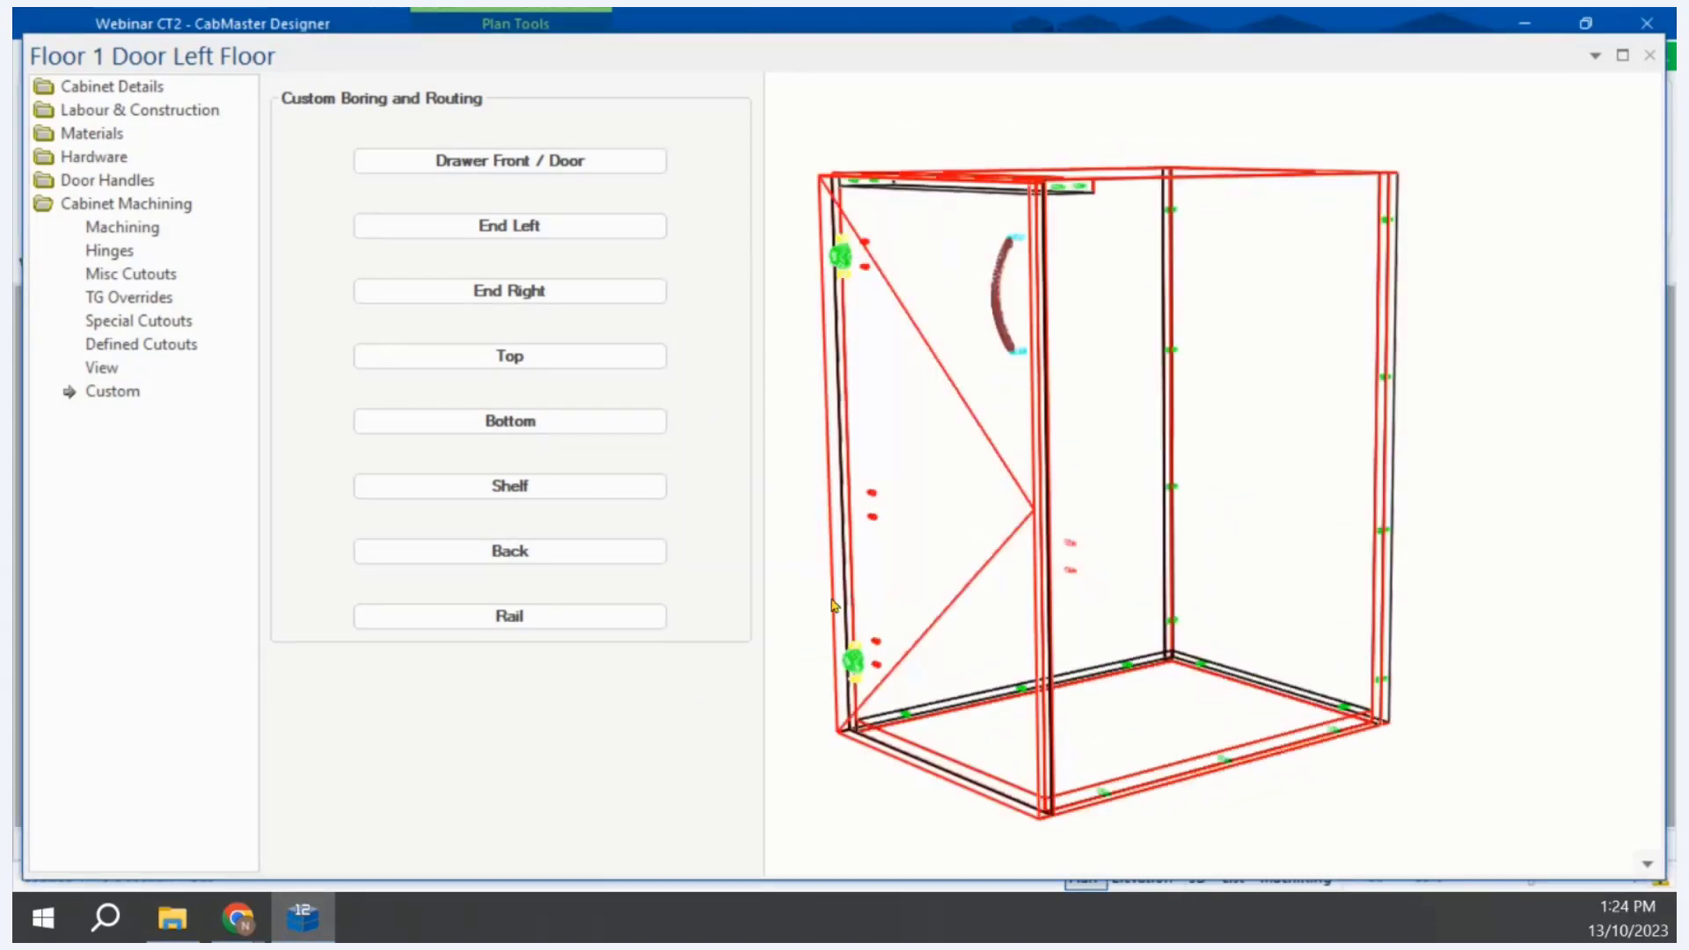
pyautogui.moveTo(831, 599); pyautogui.dragTo(1530, 554)
pyautogui.moveTo(1230, 594); pyautogui.dragTo(1031, 586)
pyautogui.moveTo(1397, 552); pyautogui.dragTo(941, 471)
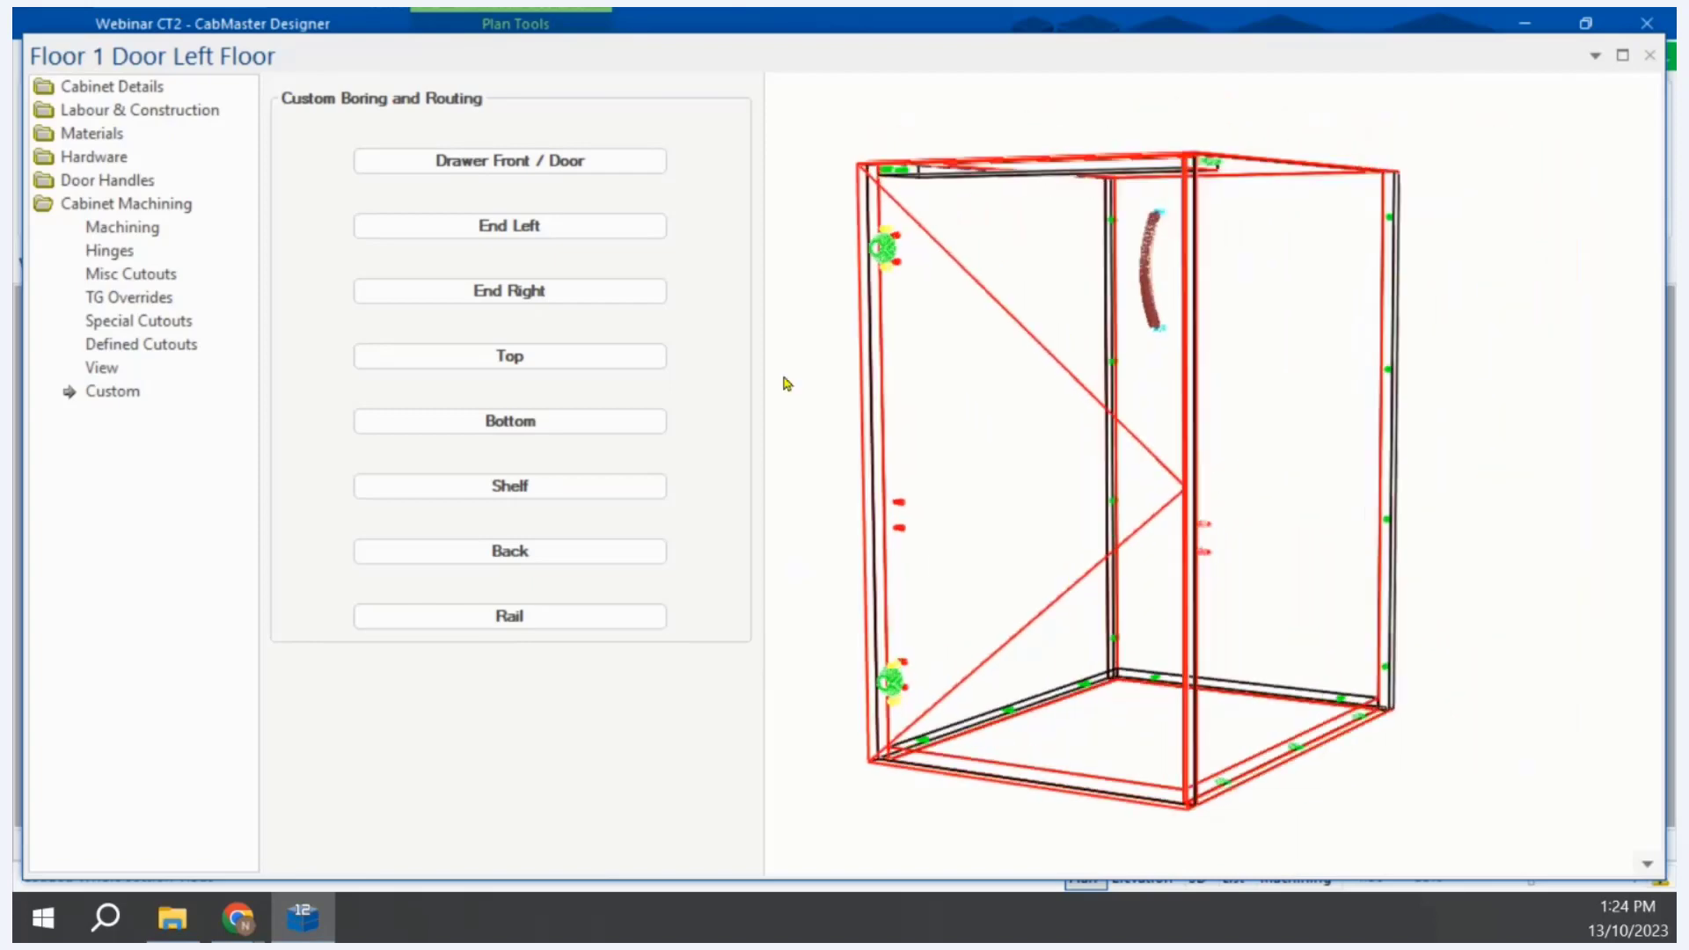
# Step: Disable the 6th Hinge custom boring on the cabinet's right end, apply the change and close the cabinet properties
pyautogui.click(595, 295)
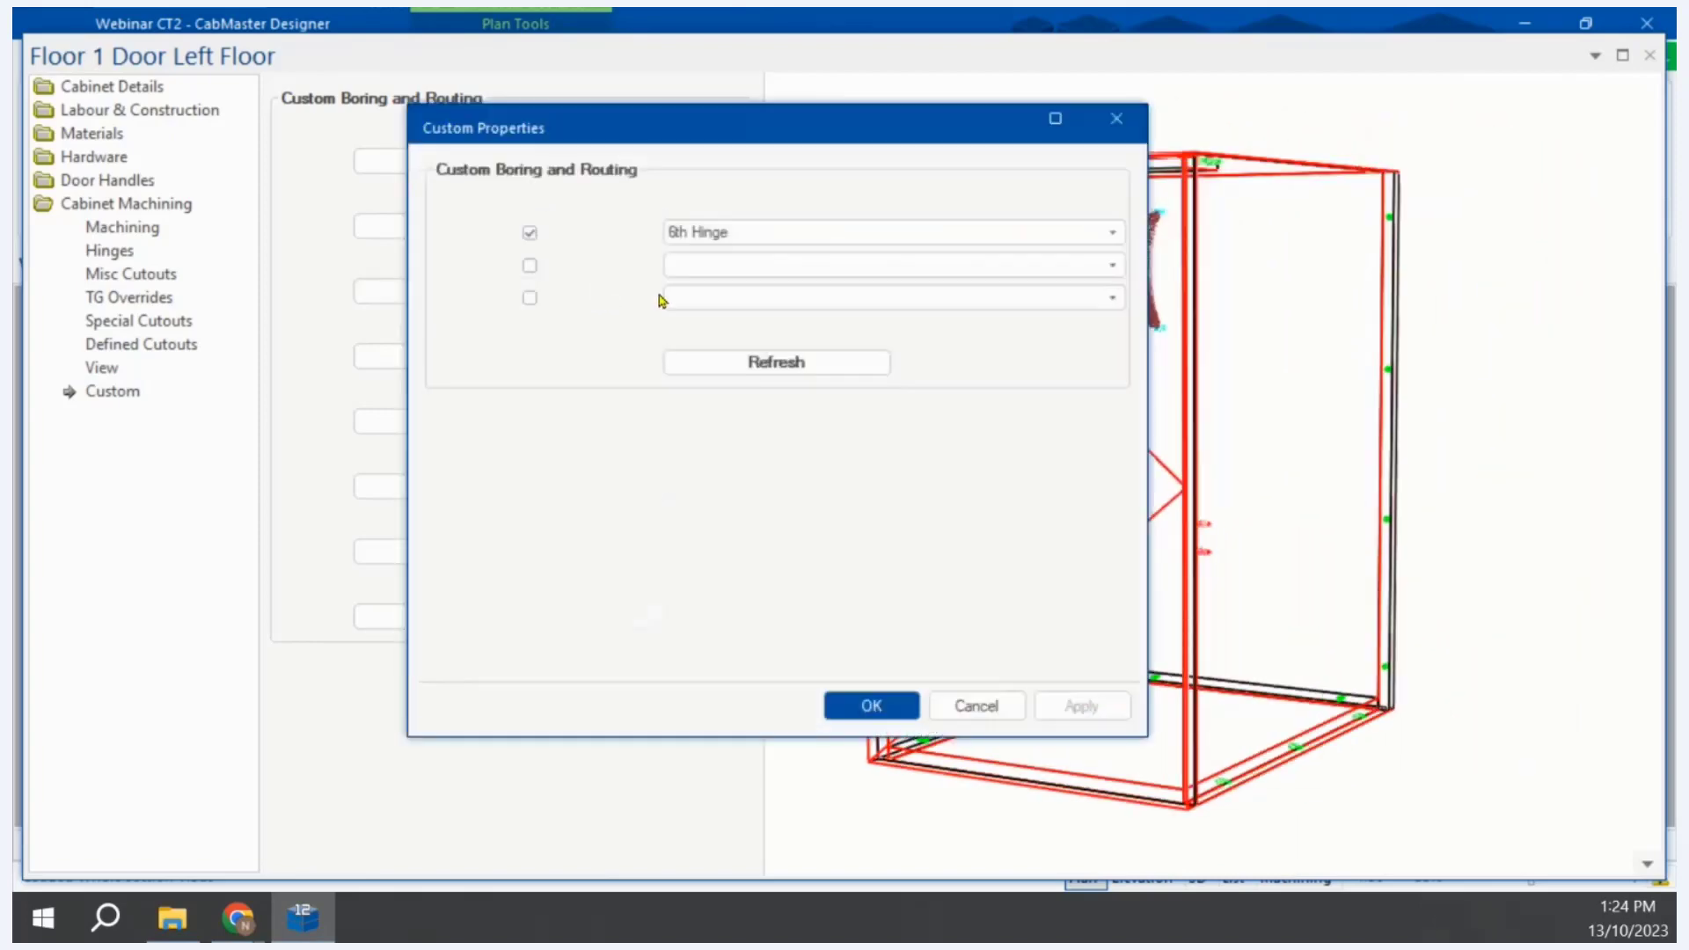
pyautogui.click(706, 236)
pyautogui.click(707, 251)
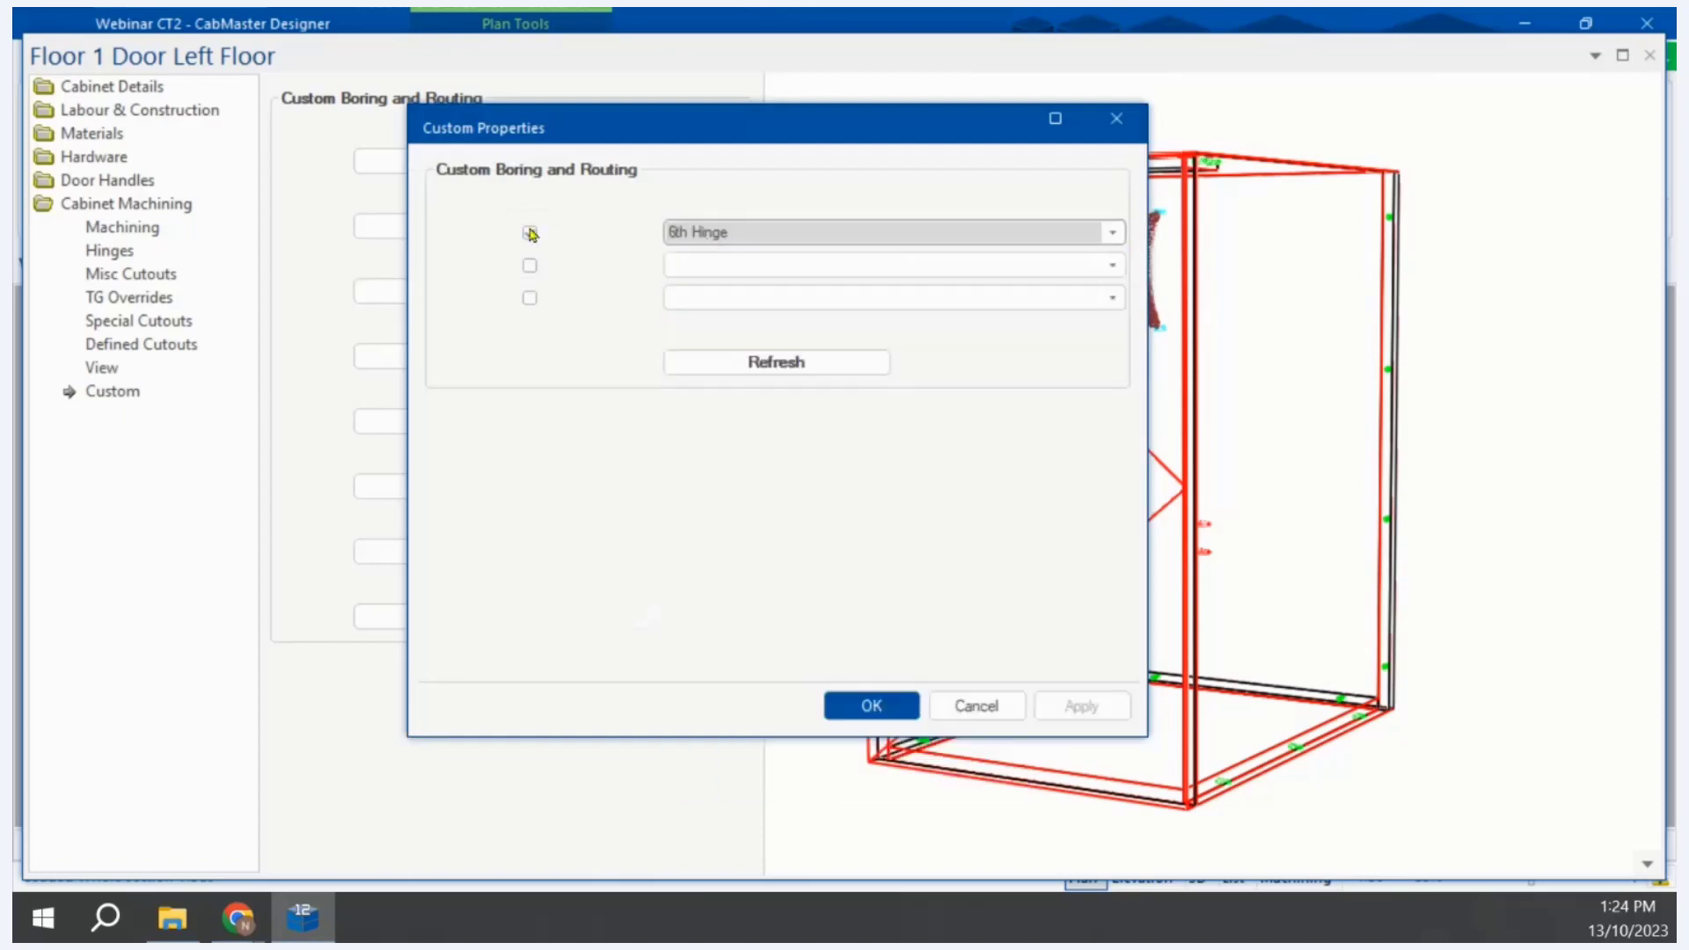
pyautogui.click(530, 233)
pyautogui.click(1082, 705)
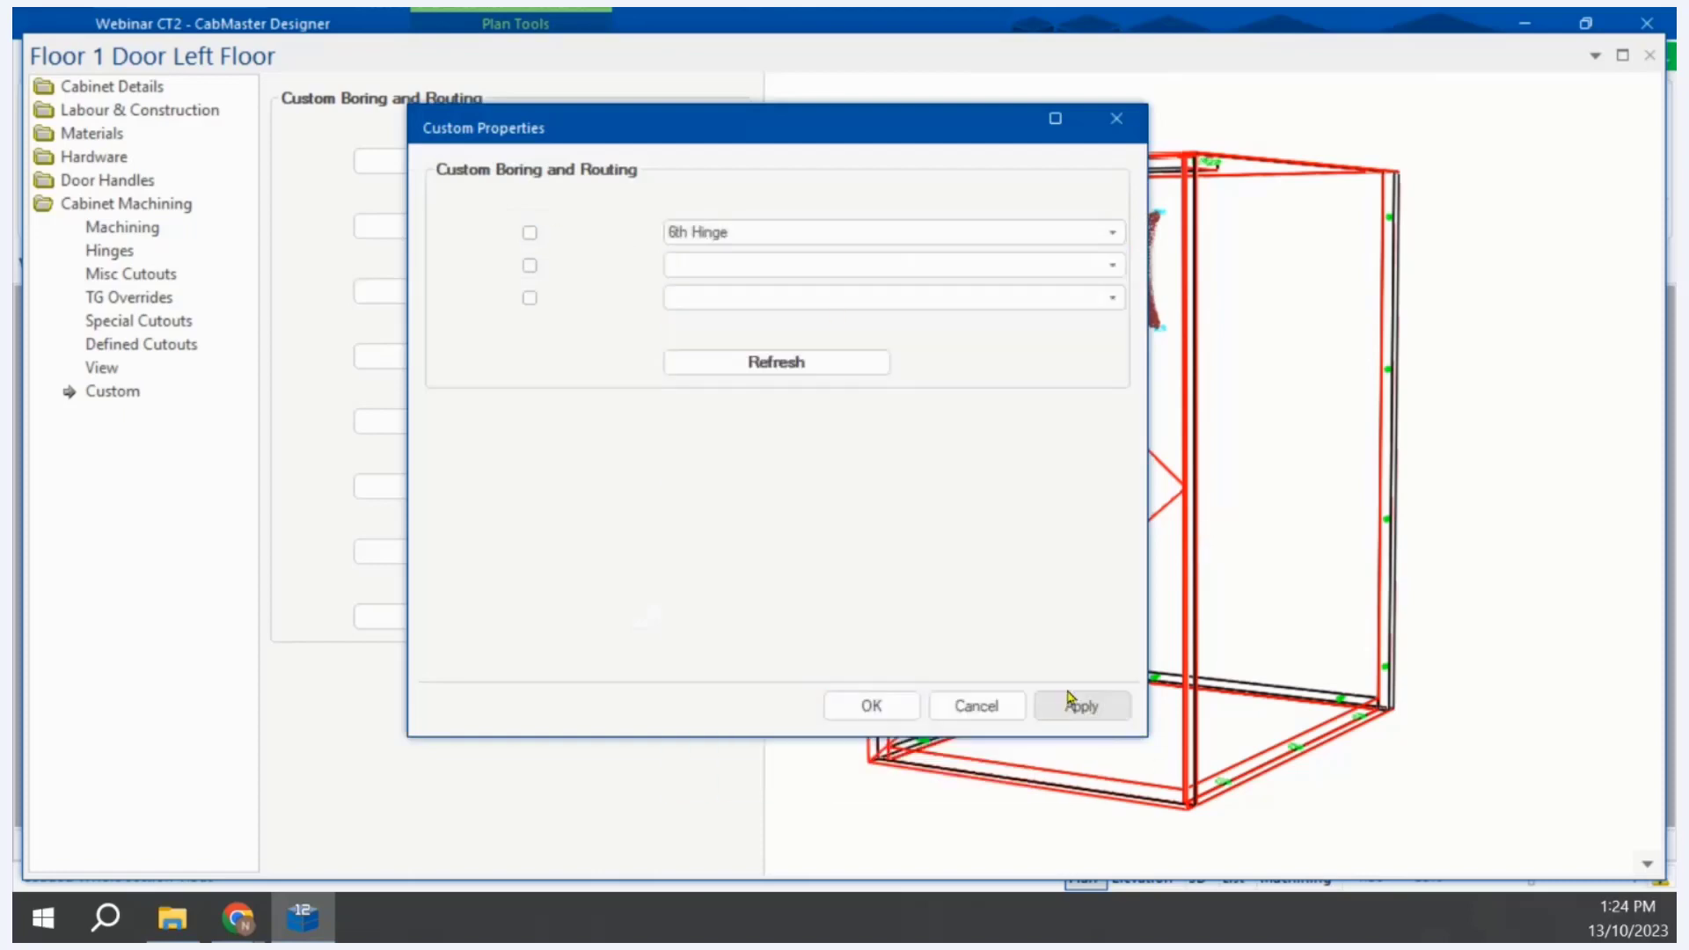
pyautogui.click(894, 708)
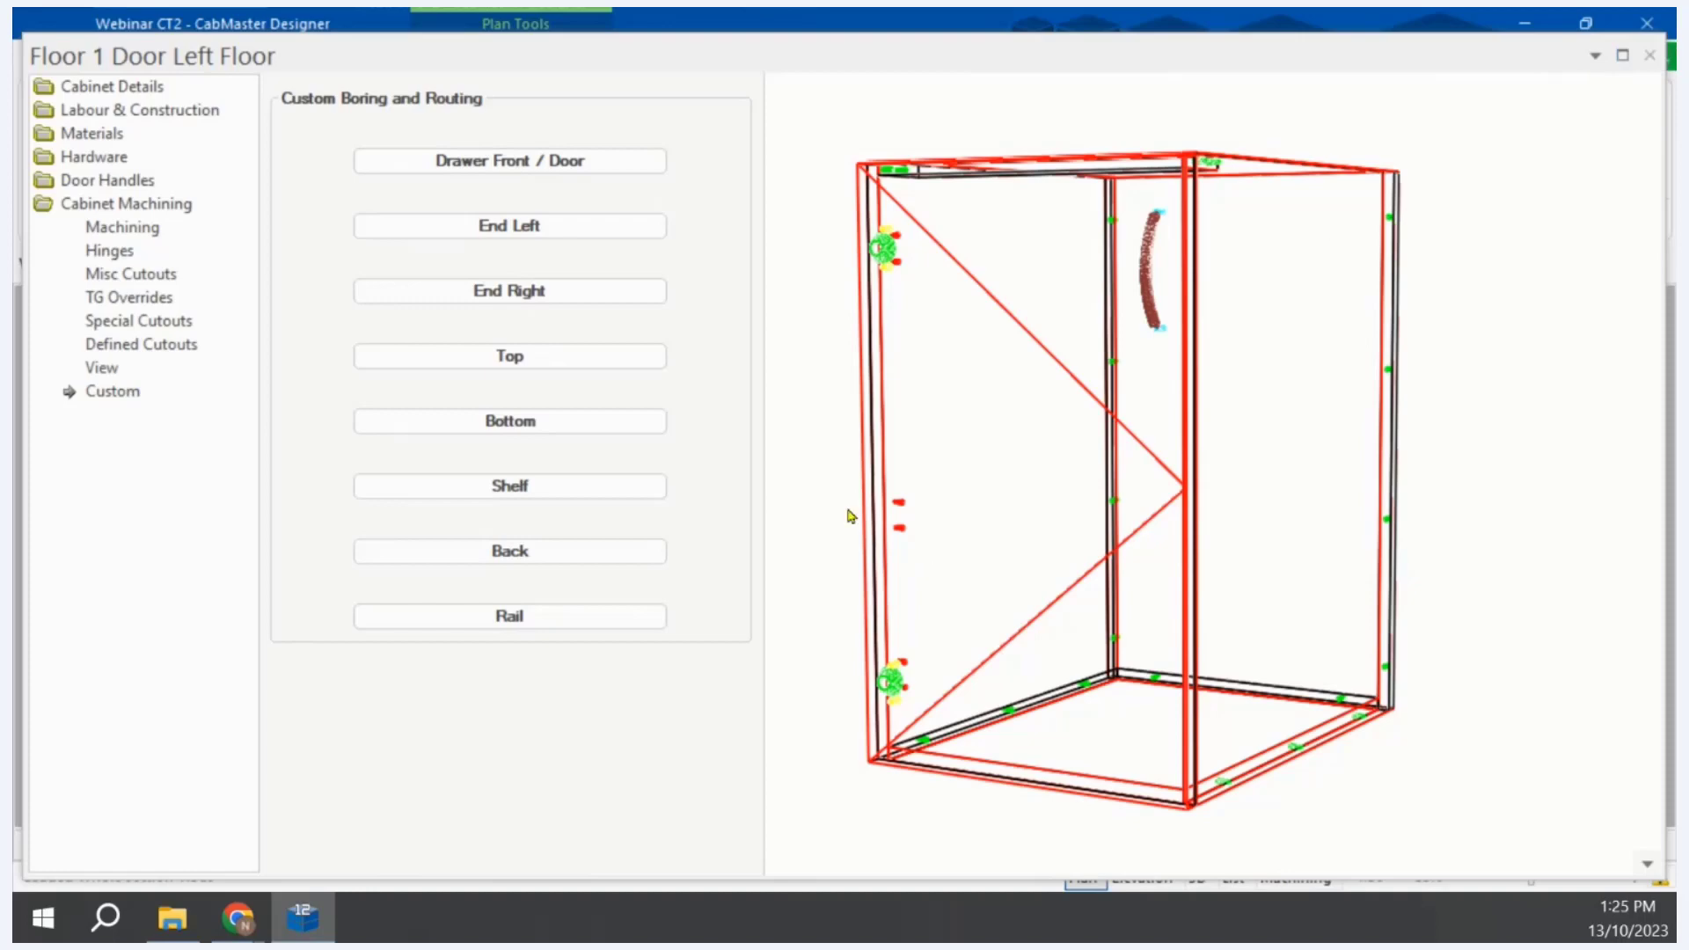
pyautogui.click(1651, 54)
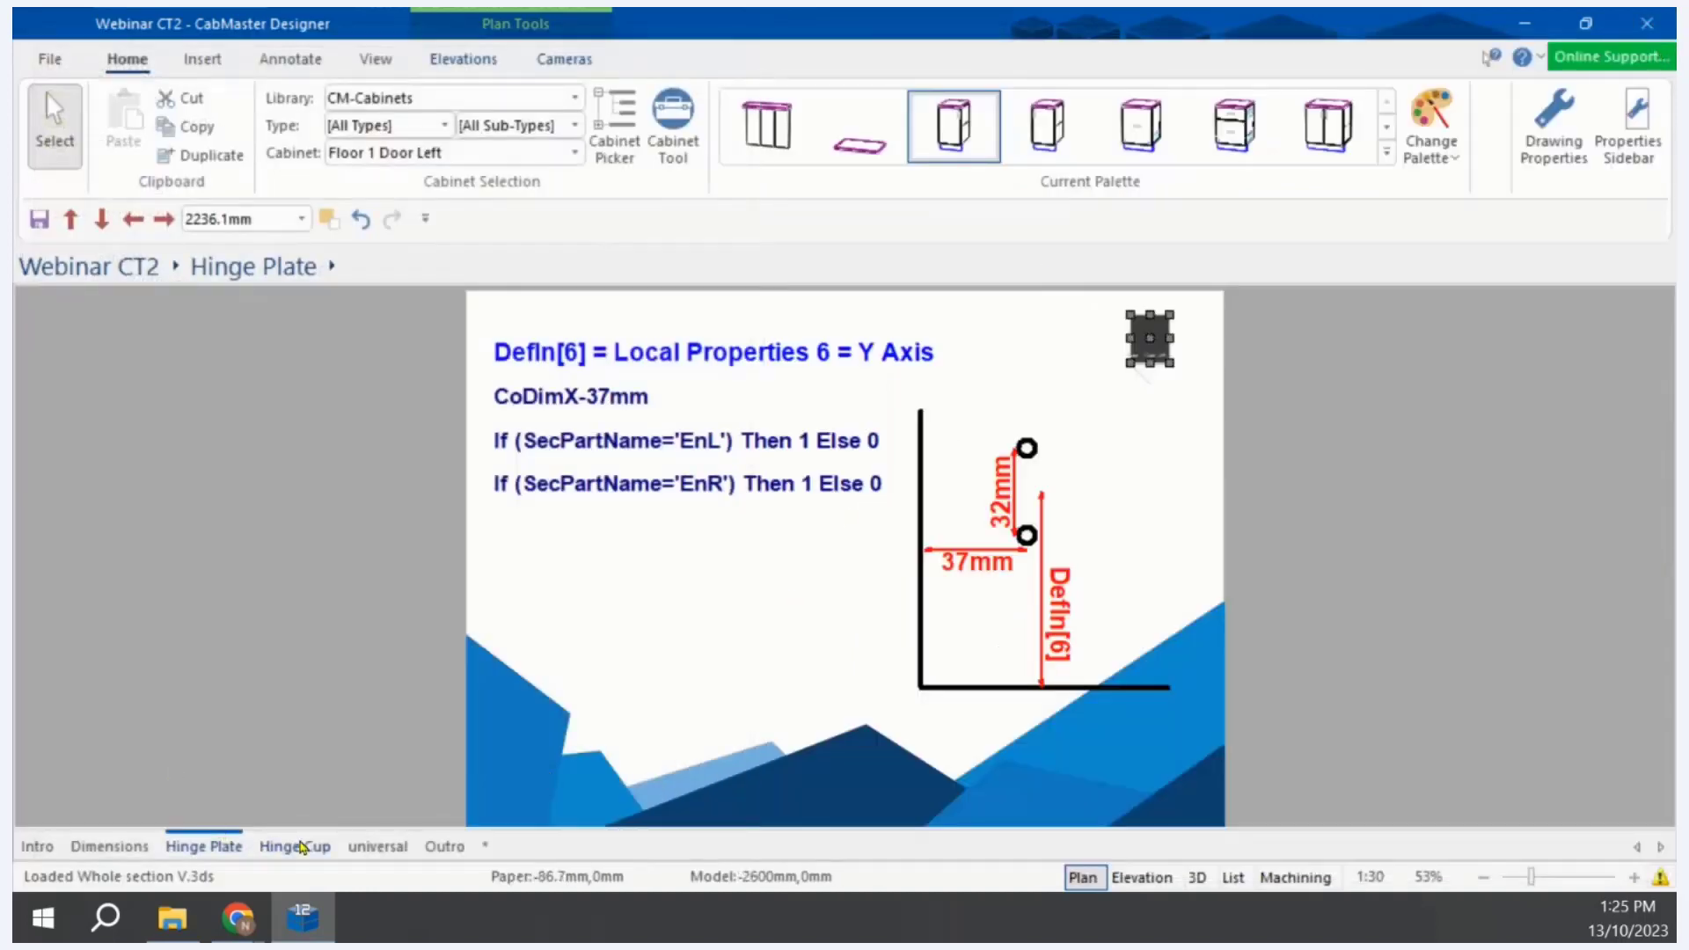
# Step: Display the Hinge Cup reference page, then open 6th Hinge.qlt from the Custom machining folder and maximise its Table Editor window
pyautogui.click(295, 846)
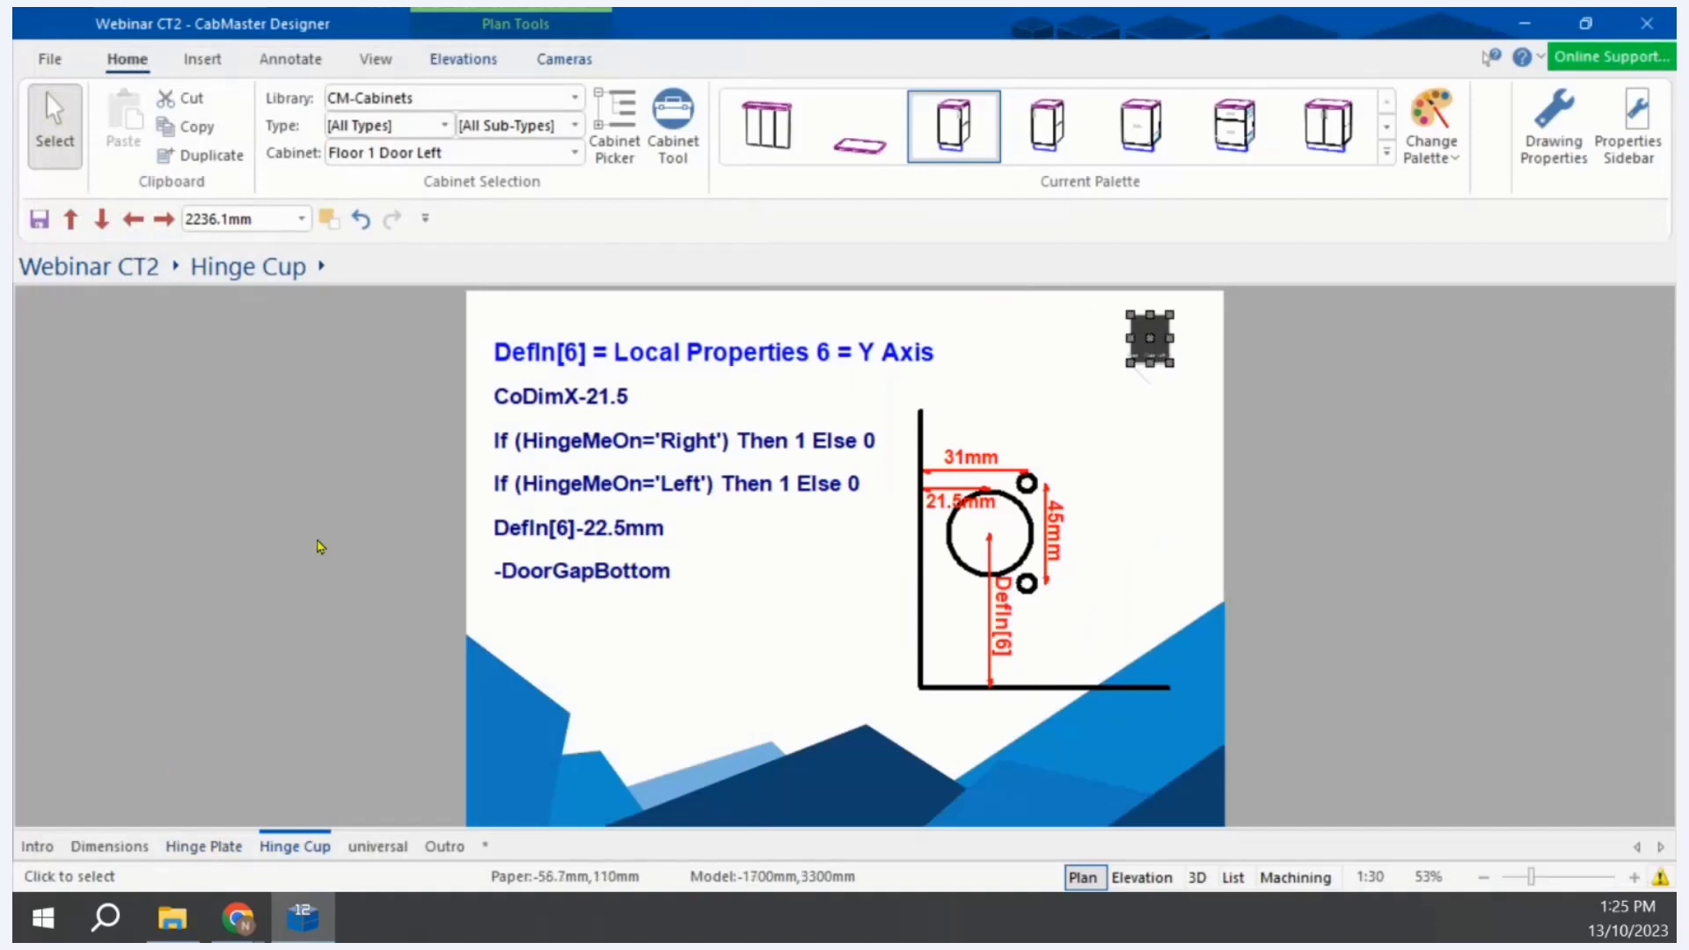
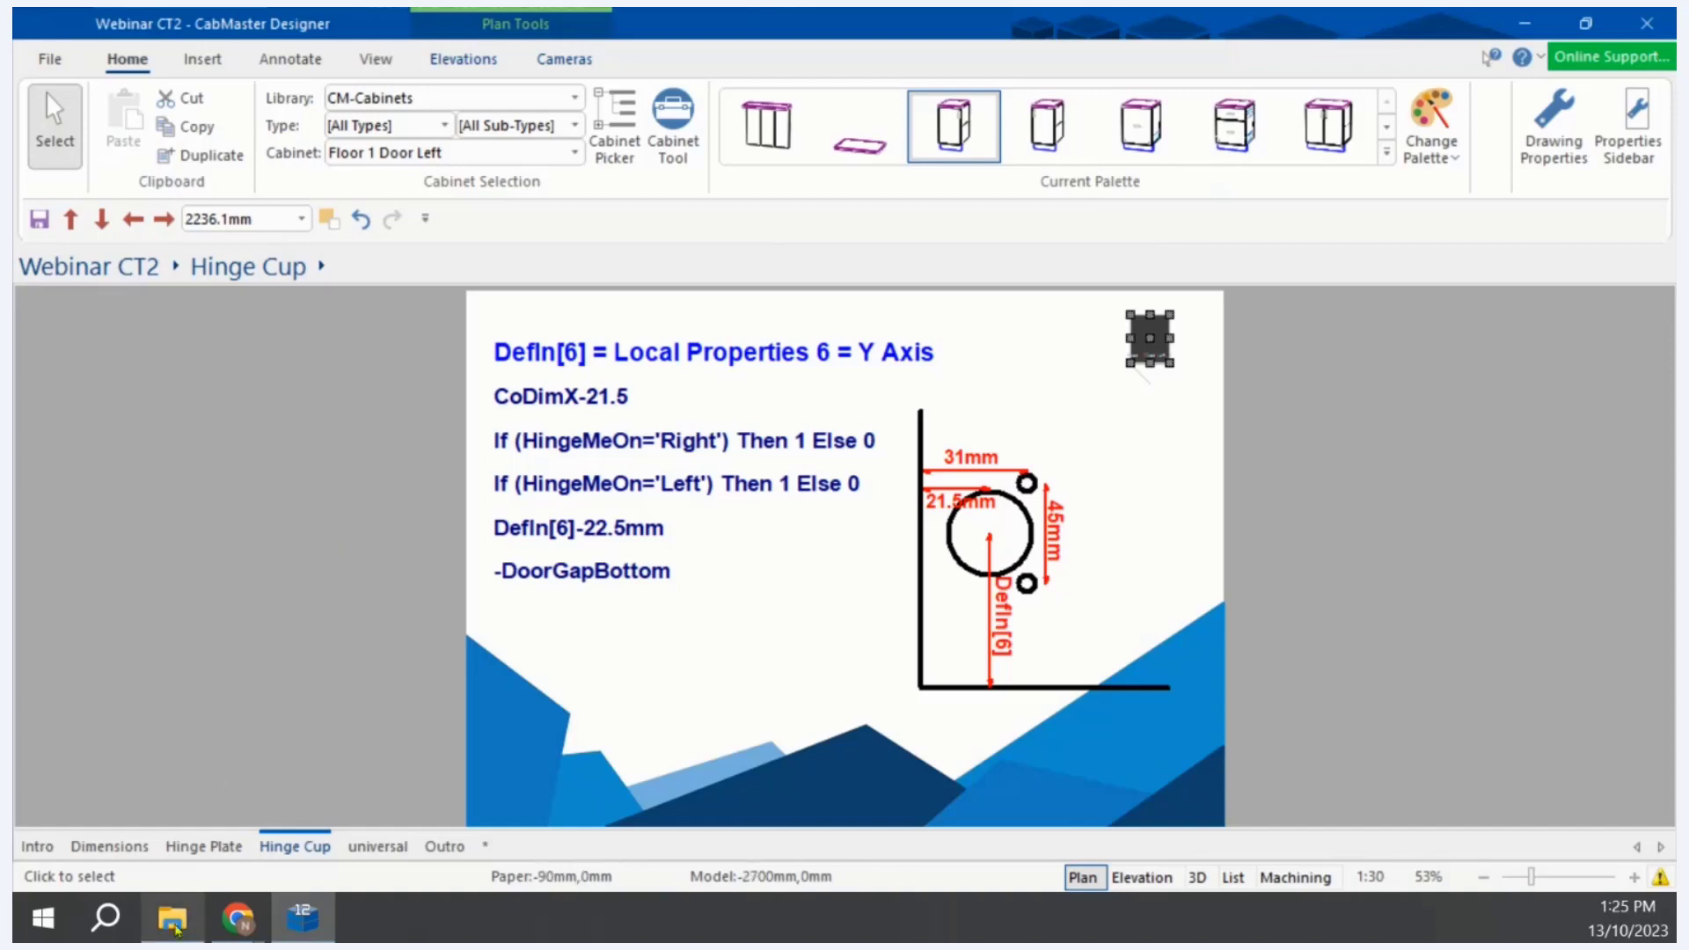
pyautogui.click(173, 918)
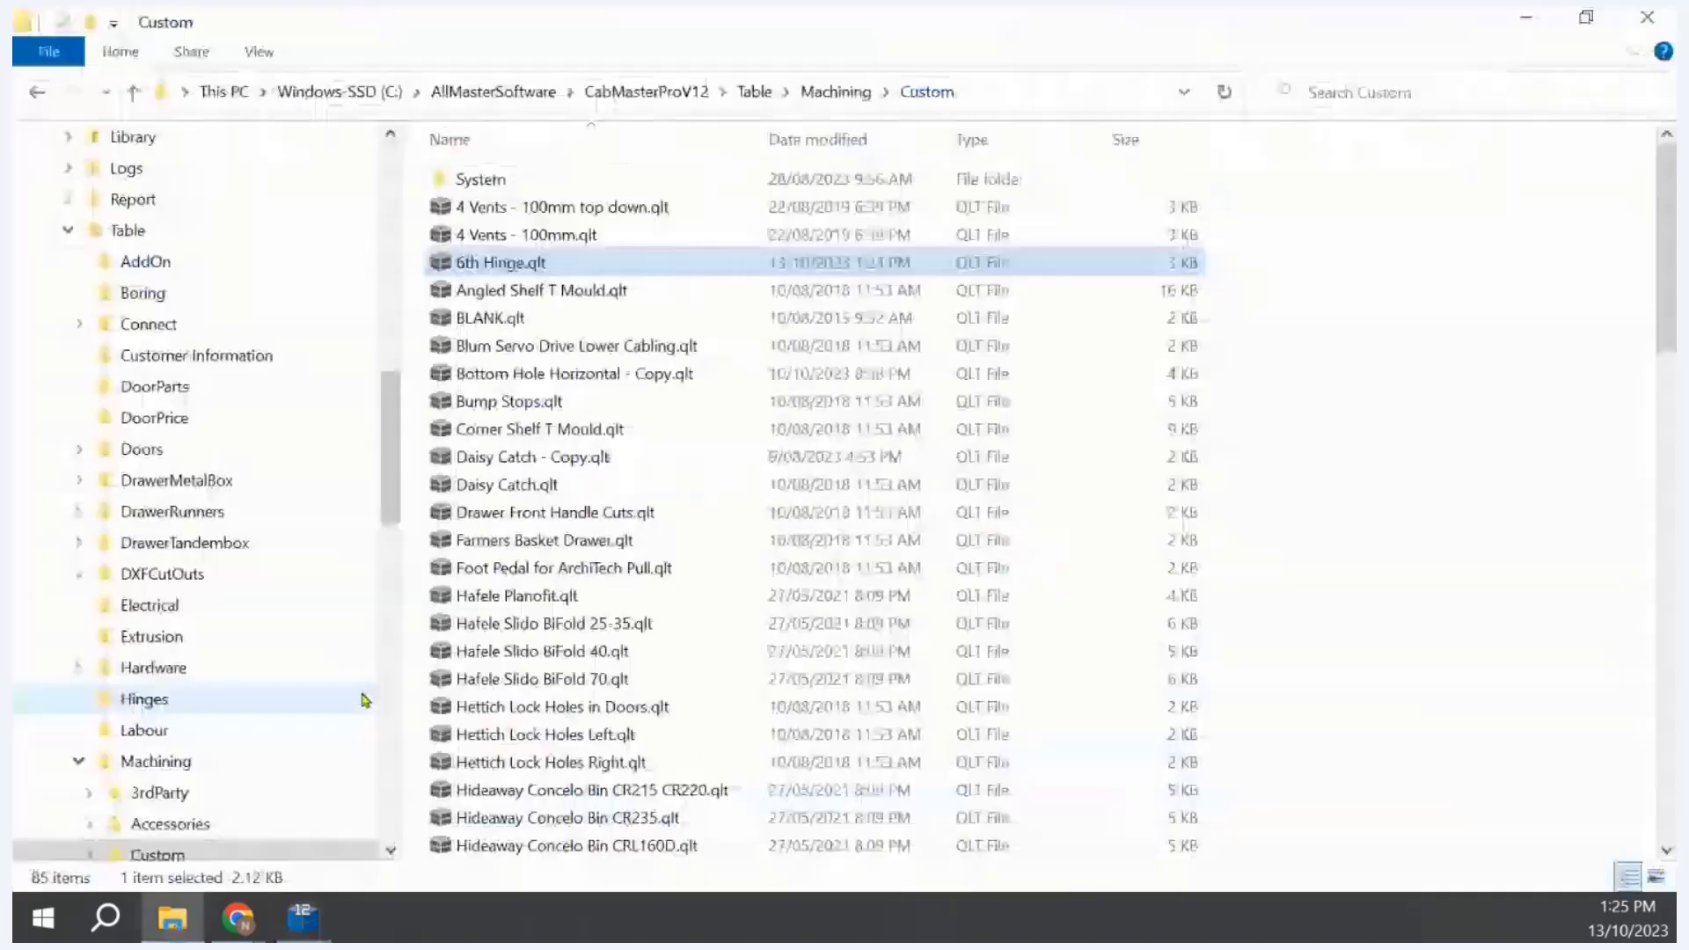
pyautogui.doubleClick(534, 263)
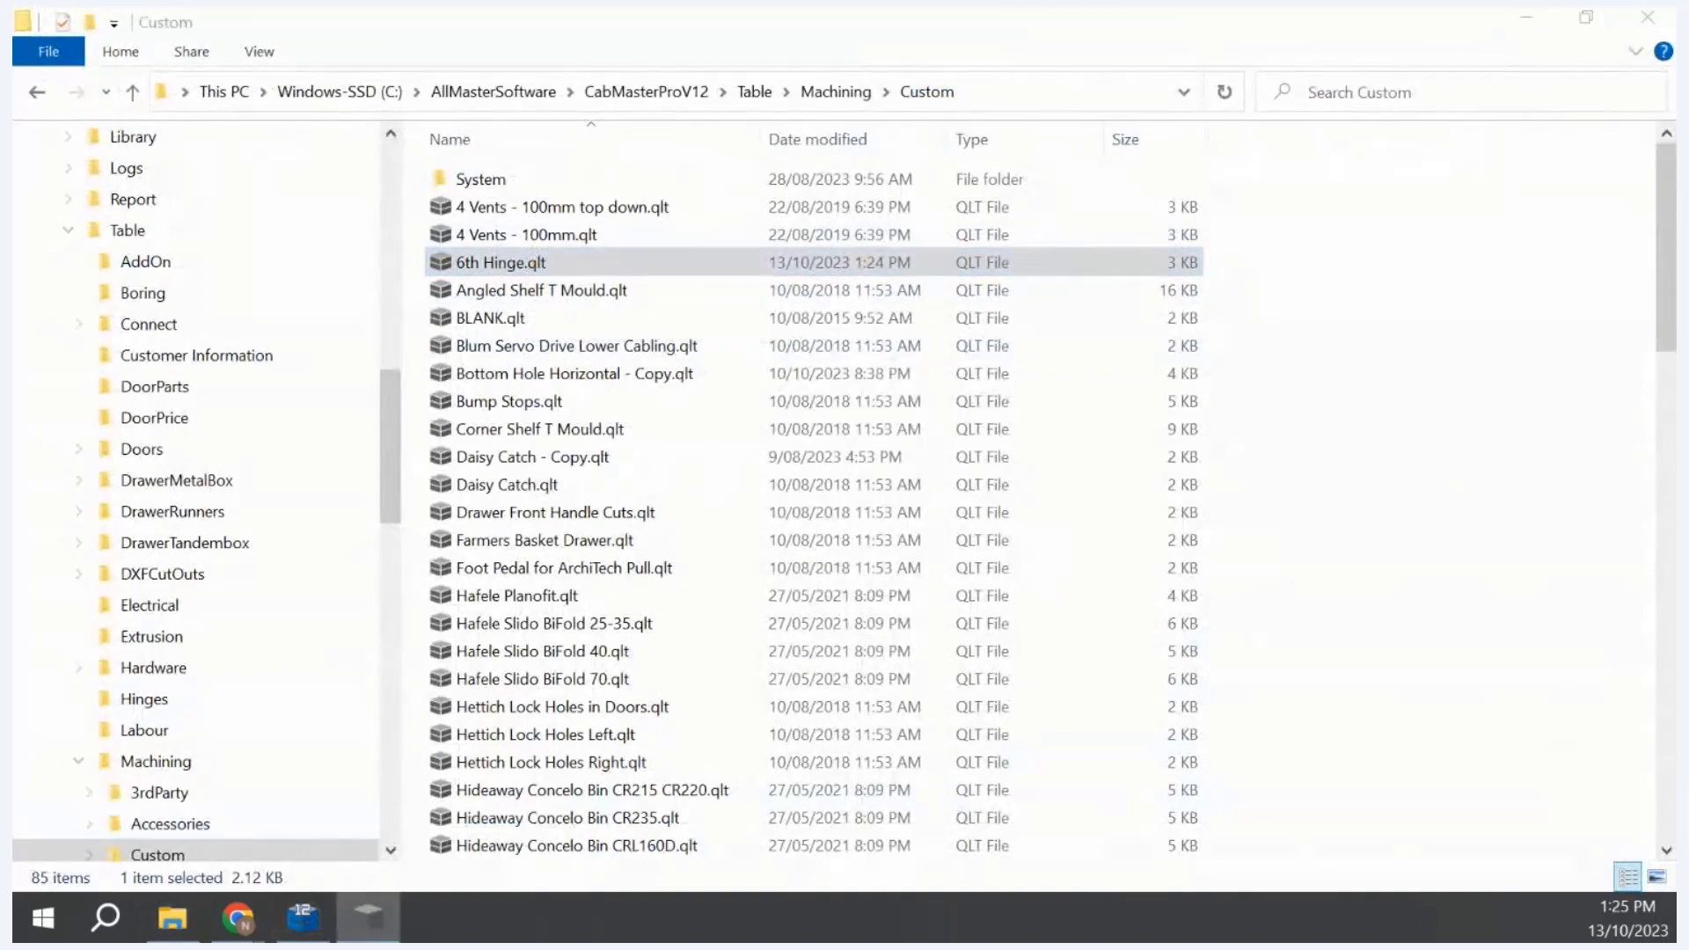
pyautogui.moveTo(1105, 924); pyautogui.dragTo(547, 104)
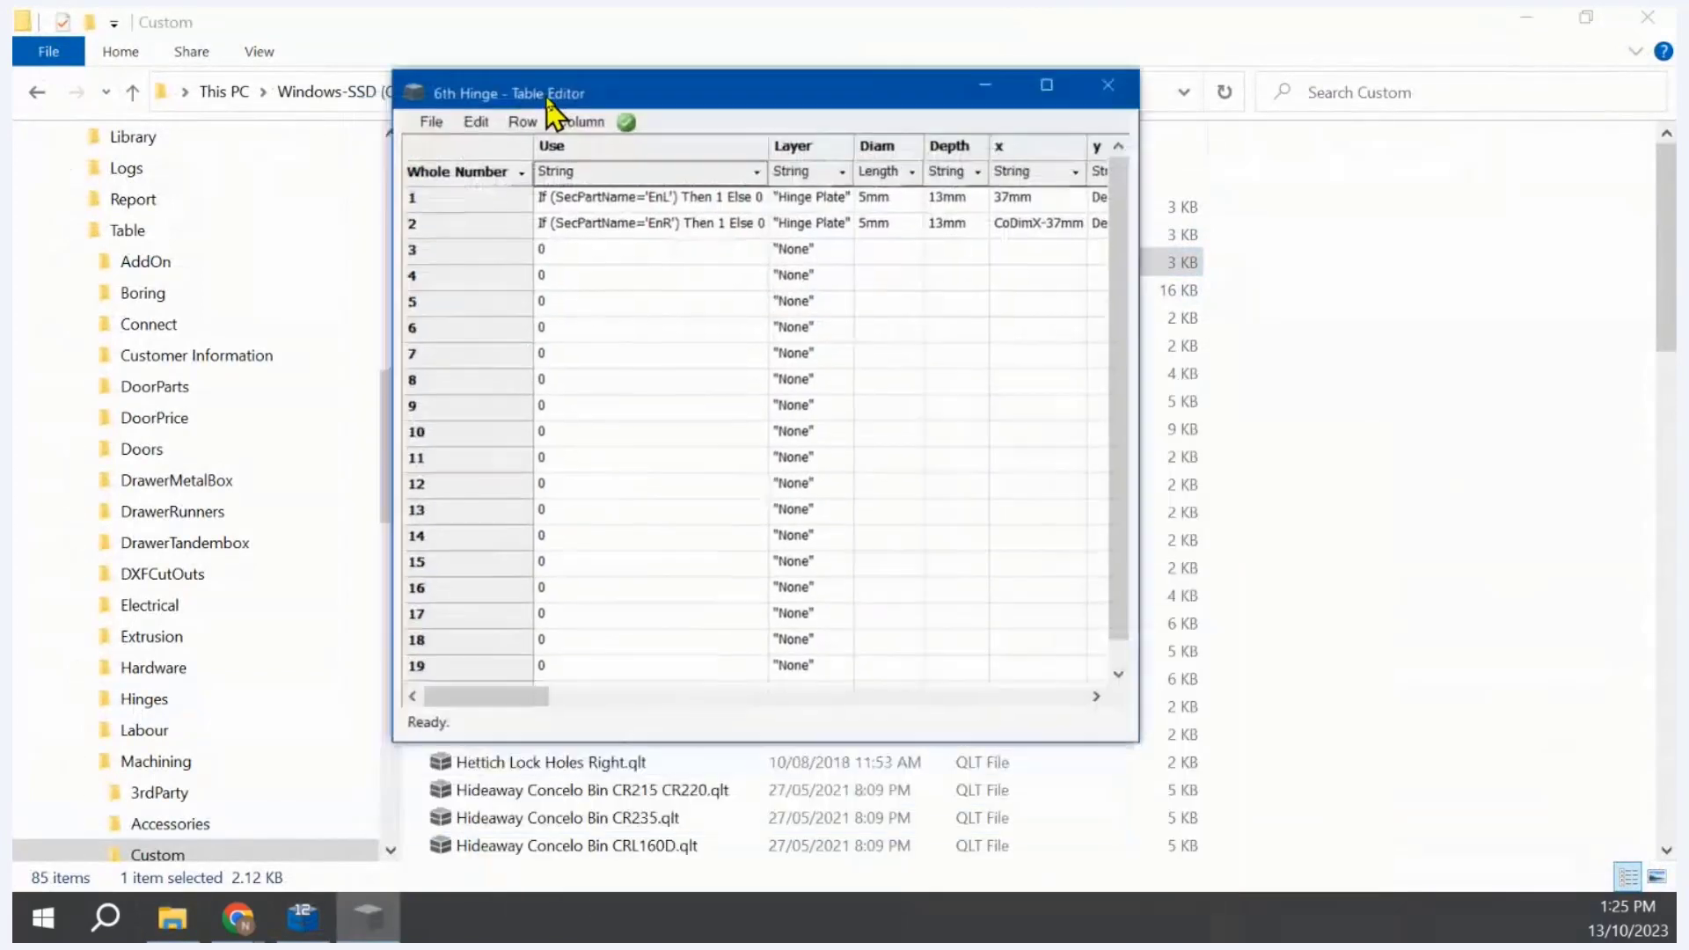
pyautogui.click(1047, 83)
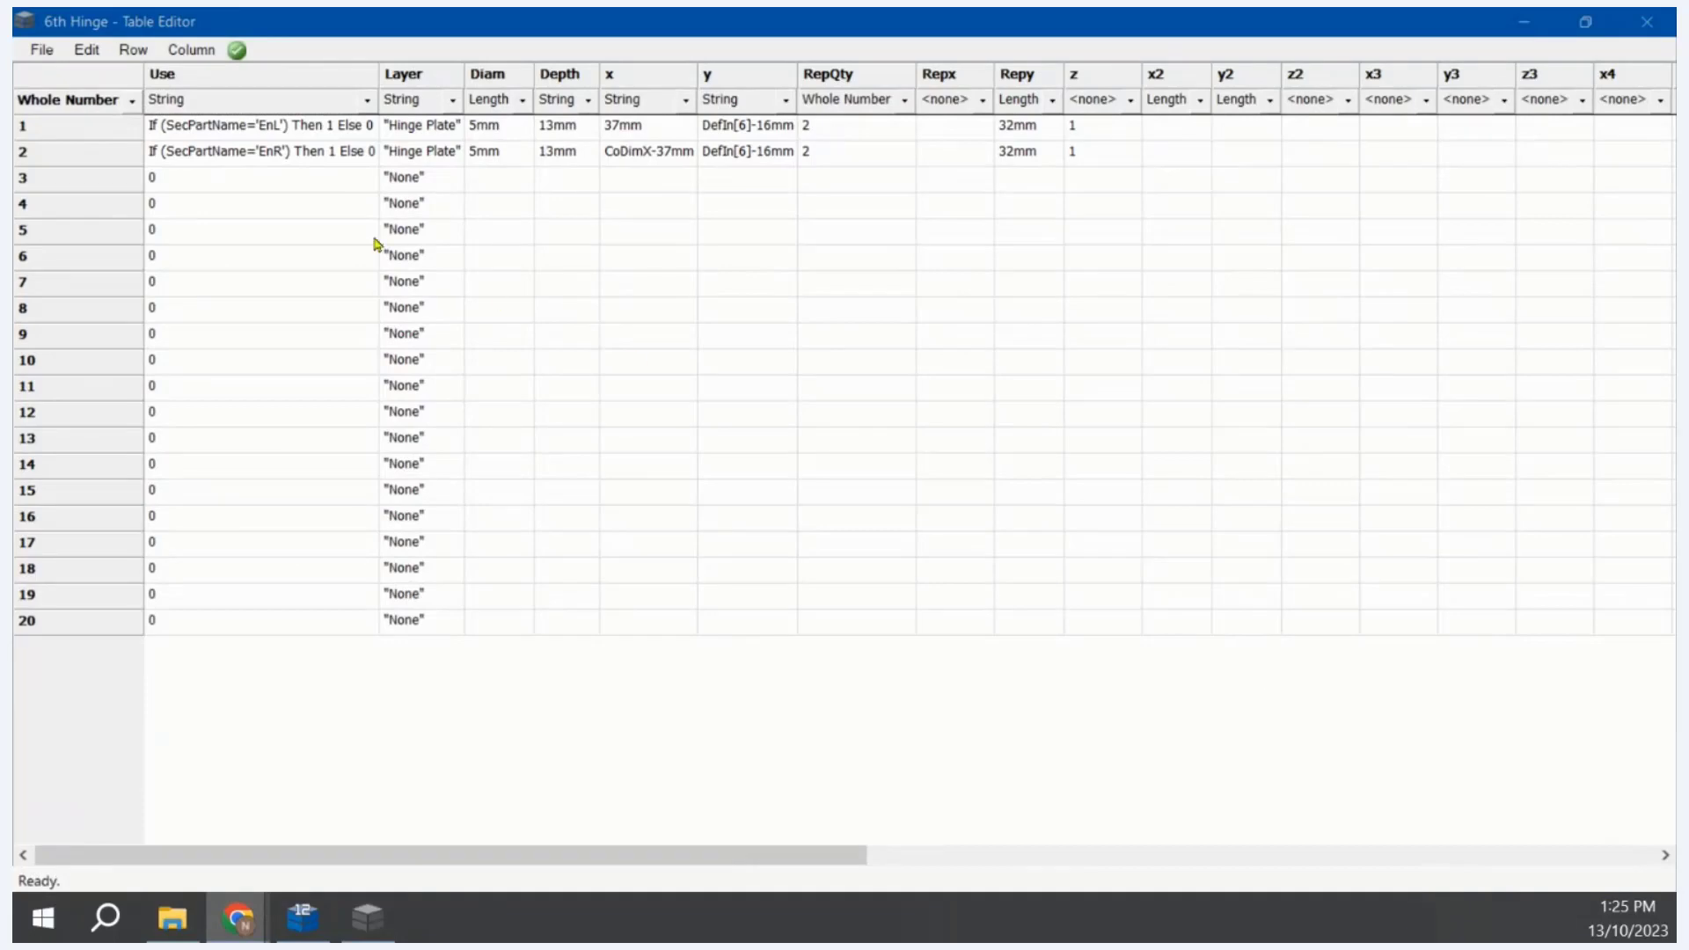
# Step: In row 3, set Use to 1, Layer to "Hinge Cup", Diam to 35mm and Depth to 13mm
pyautogui.click(293, 181)
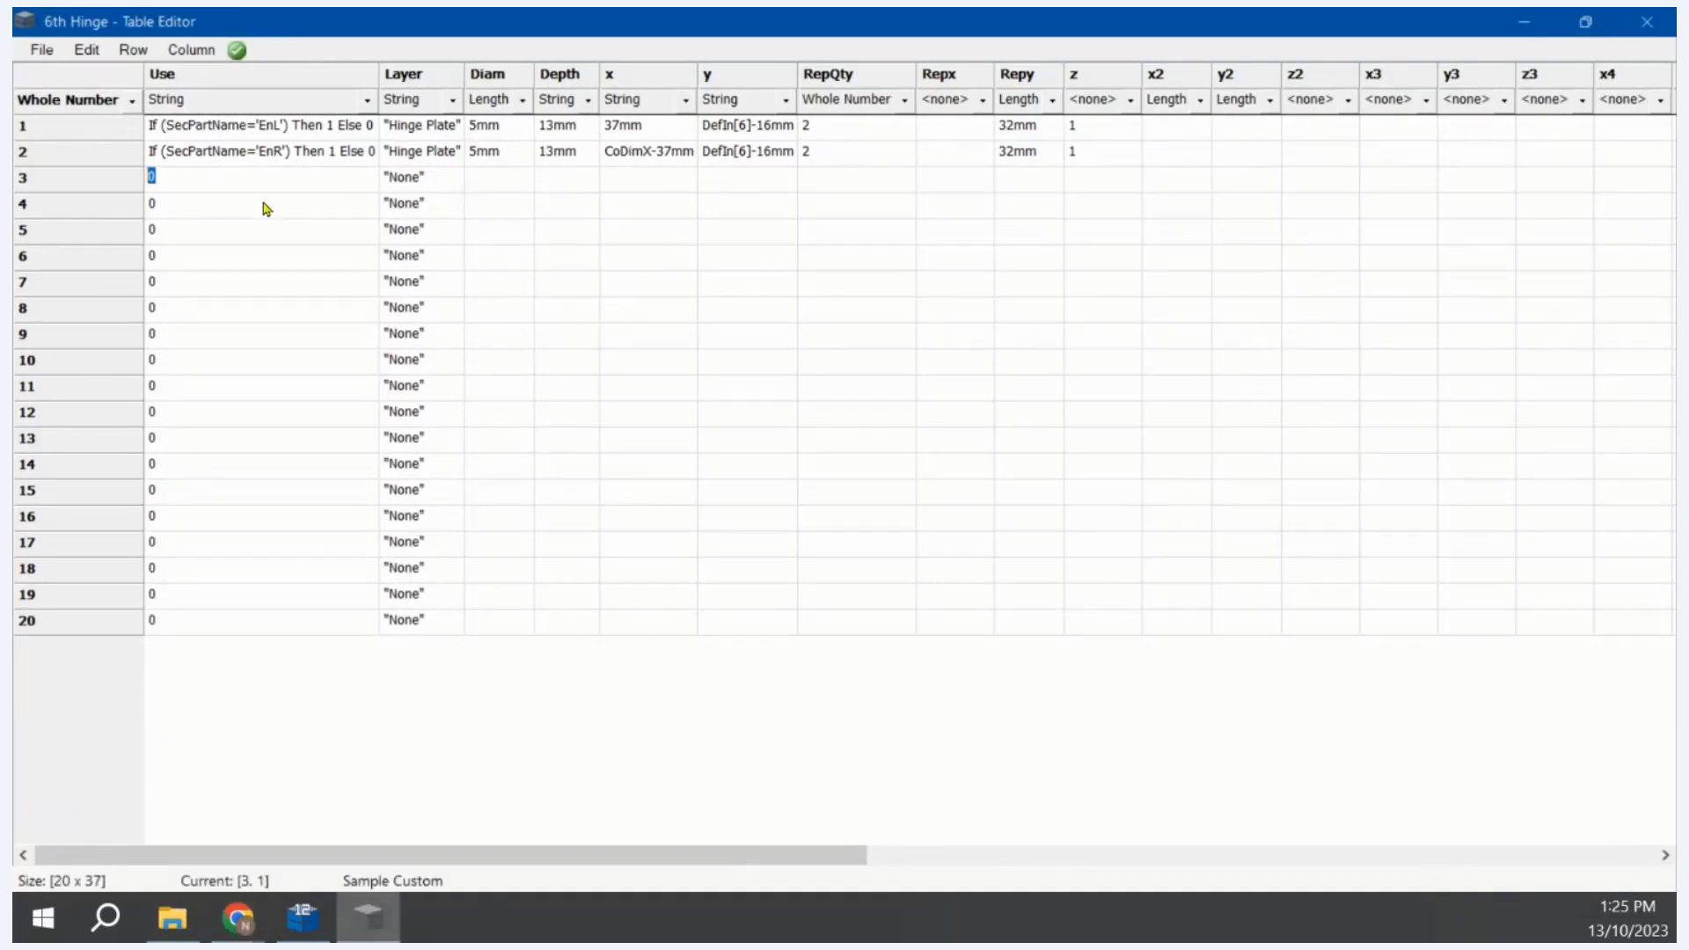
pyautogui.write('1')
pyautogui.press('Tab')
pyautogui.write('"Hine')
pyautogui.press('BackSpace')
pyautogui.press('BackSpace')
pyautogui.write('nge Cup"')
pyautogui.press('Tab')
pyautogui.write('35mm')
pyautogui.press('Tab')
pyautogui.write('13')
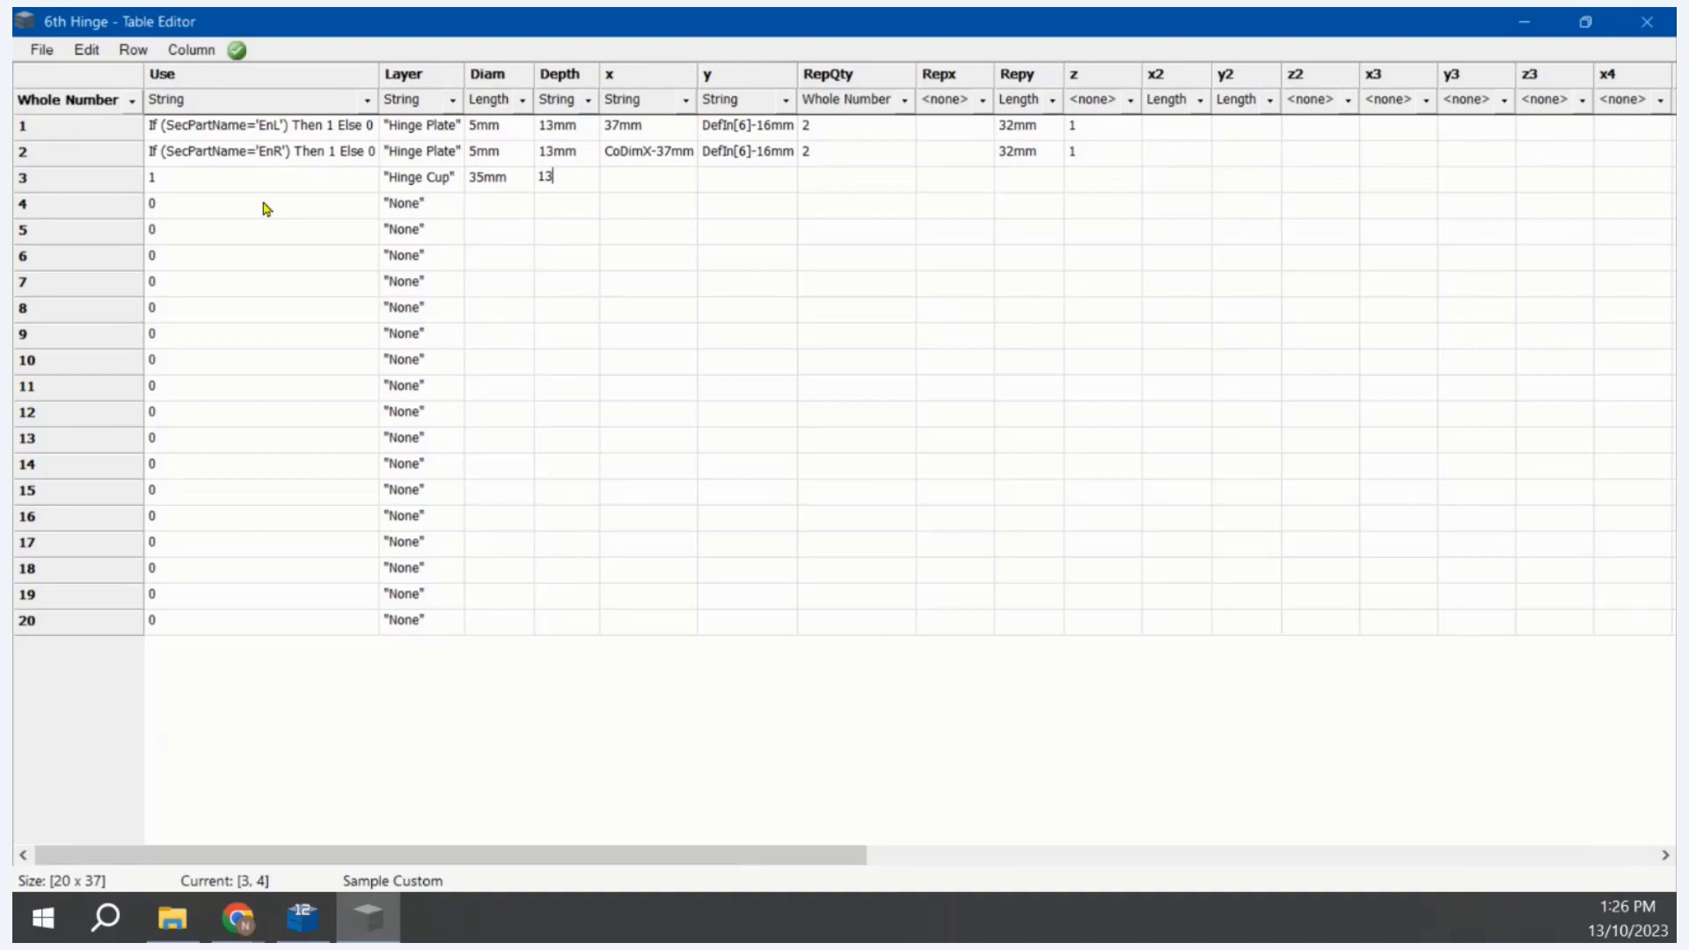
pyautogui.write('mm')
# Step: Complete row 3 with x 21.5mm, y DefIn[6], RepQty 1 and z 1
pyautogui.press('Tab')
pyautogui.write('21.5mm')
pyautogui.press('Tab')
pyautogui.write('Defin')
pyautogui.press('BackSpace')
pyautogui.press('BackSpace')
pyautogui.write('In[6]')
pyautogui.press('Tab')
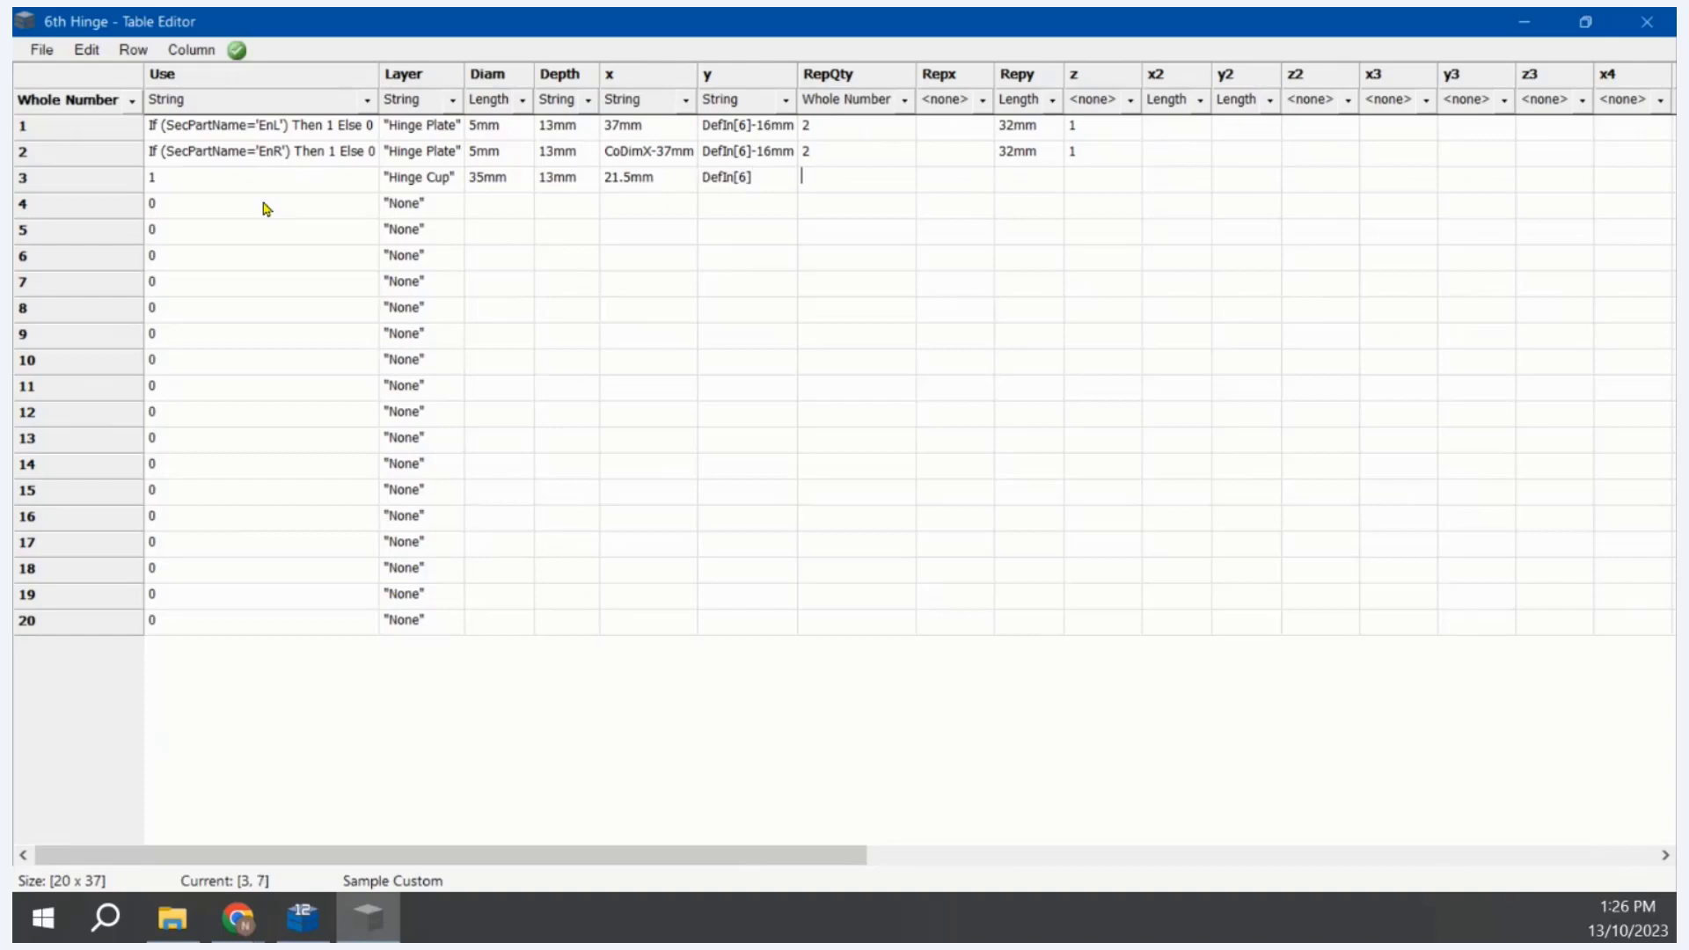
pyautogui.write('1')
pyautogui.press('Tab')
pyautogui.press('Tab')
pyautogui.press('Tab')
pyautogui.write('1')
# Step: Copy the whole Hinge Cup row 3 into row 4
pyautogui.click(91, 187)
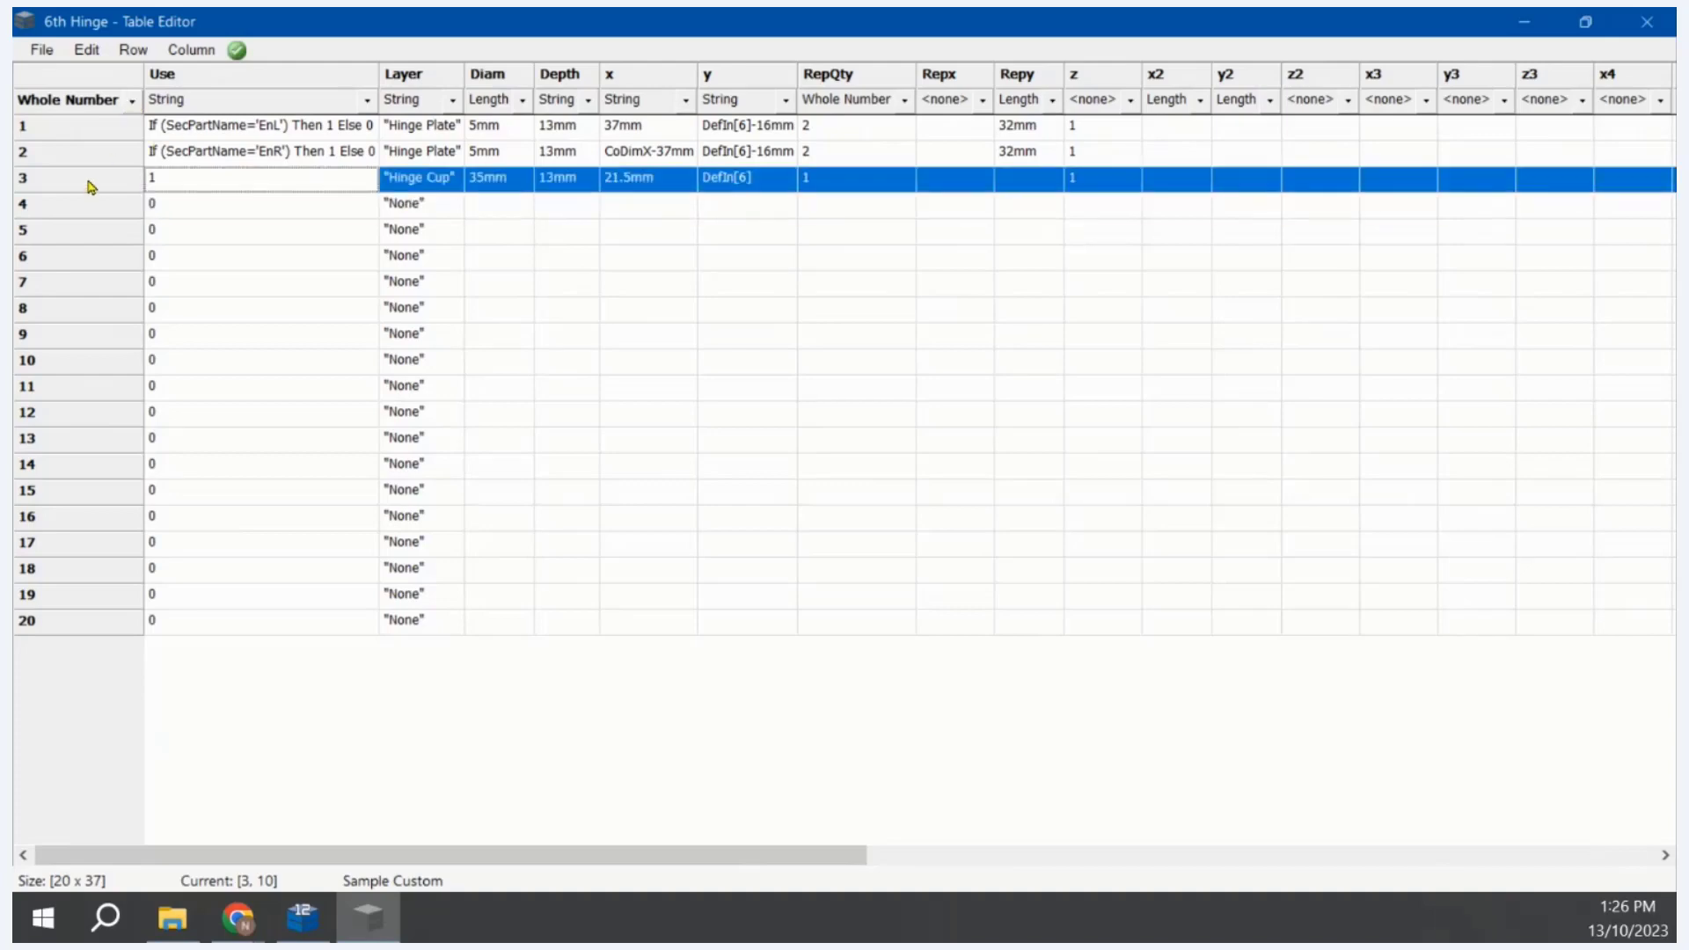
pyautogui.click(91, 208)
pyautogui.hotkey('ctrl', 'v')
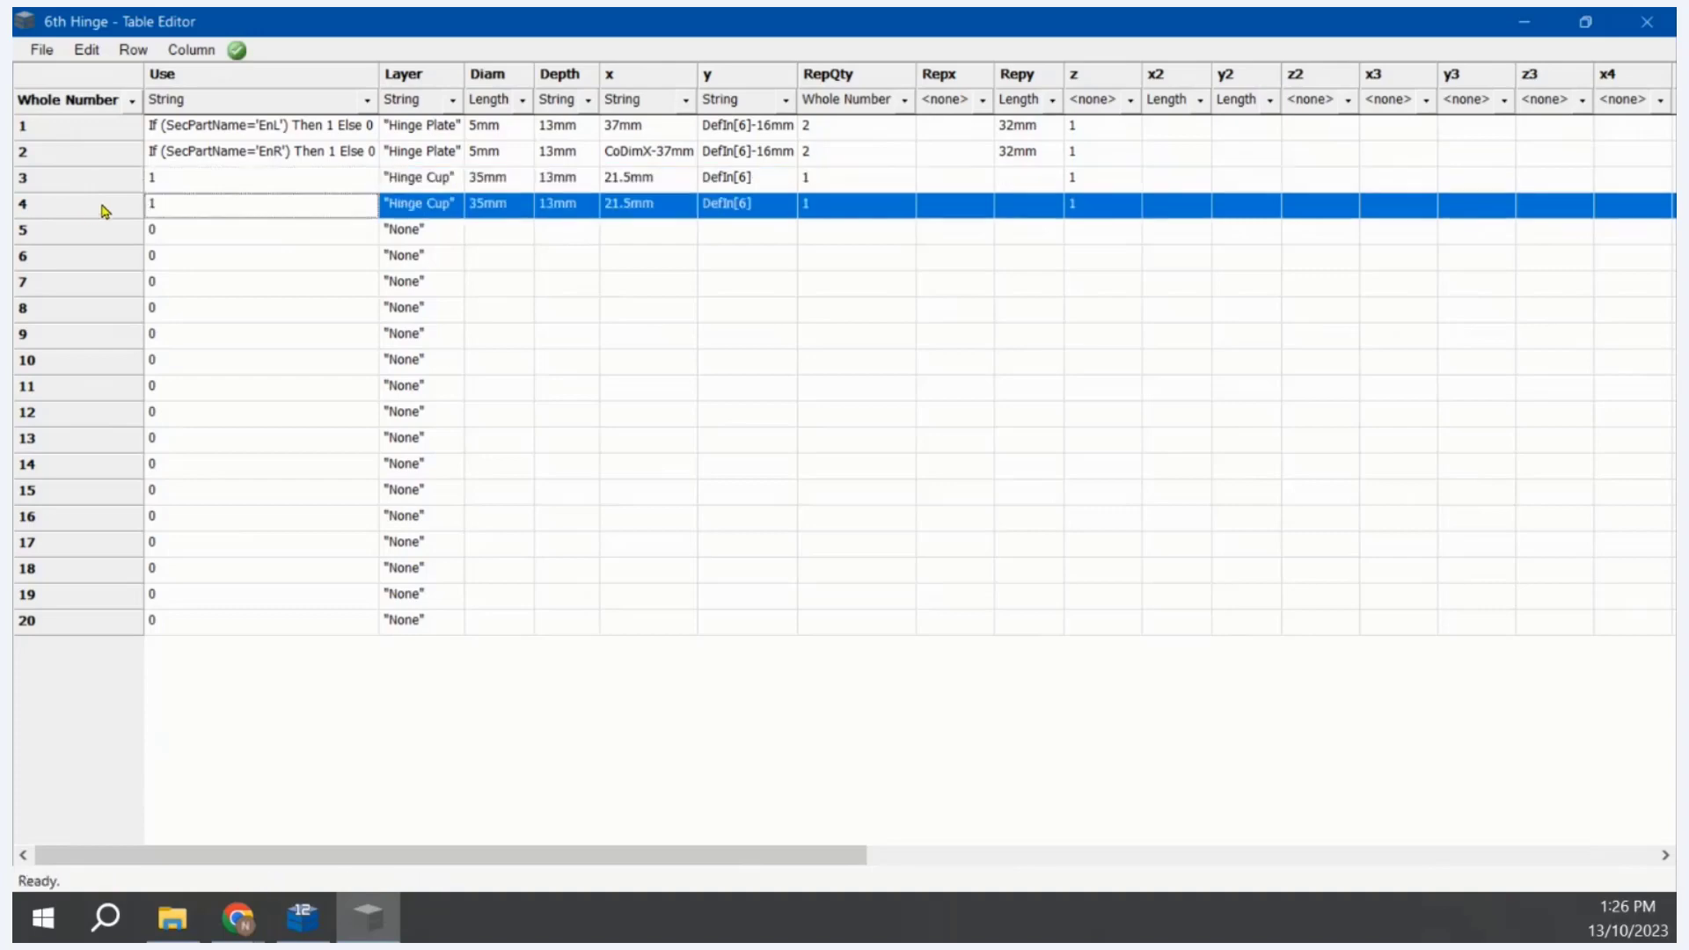
# Step: Change row 4's x value to CoDimX-21.5mm and widen the x column to fit it
pyautogui.click(634, 209)
pyautogui.click(634, 210)
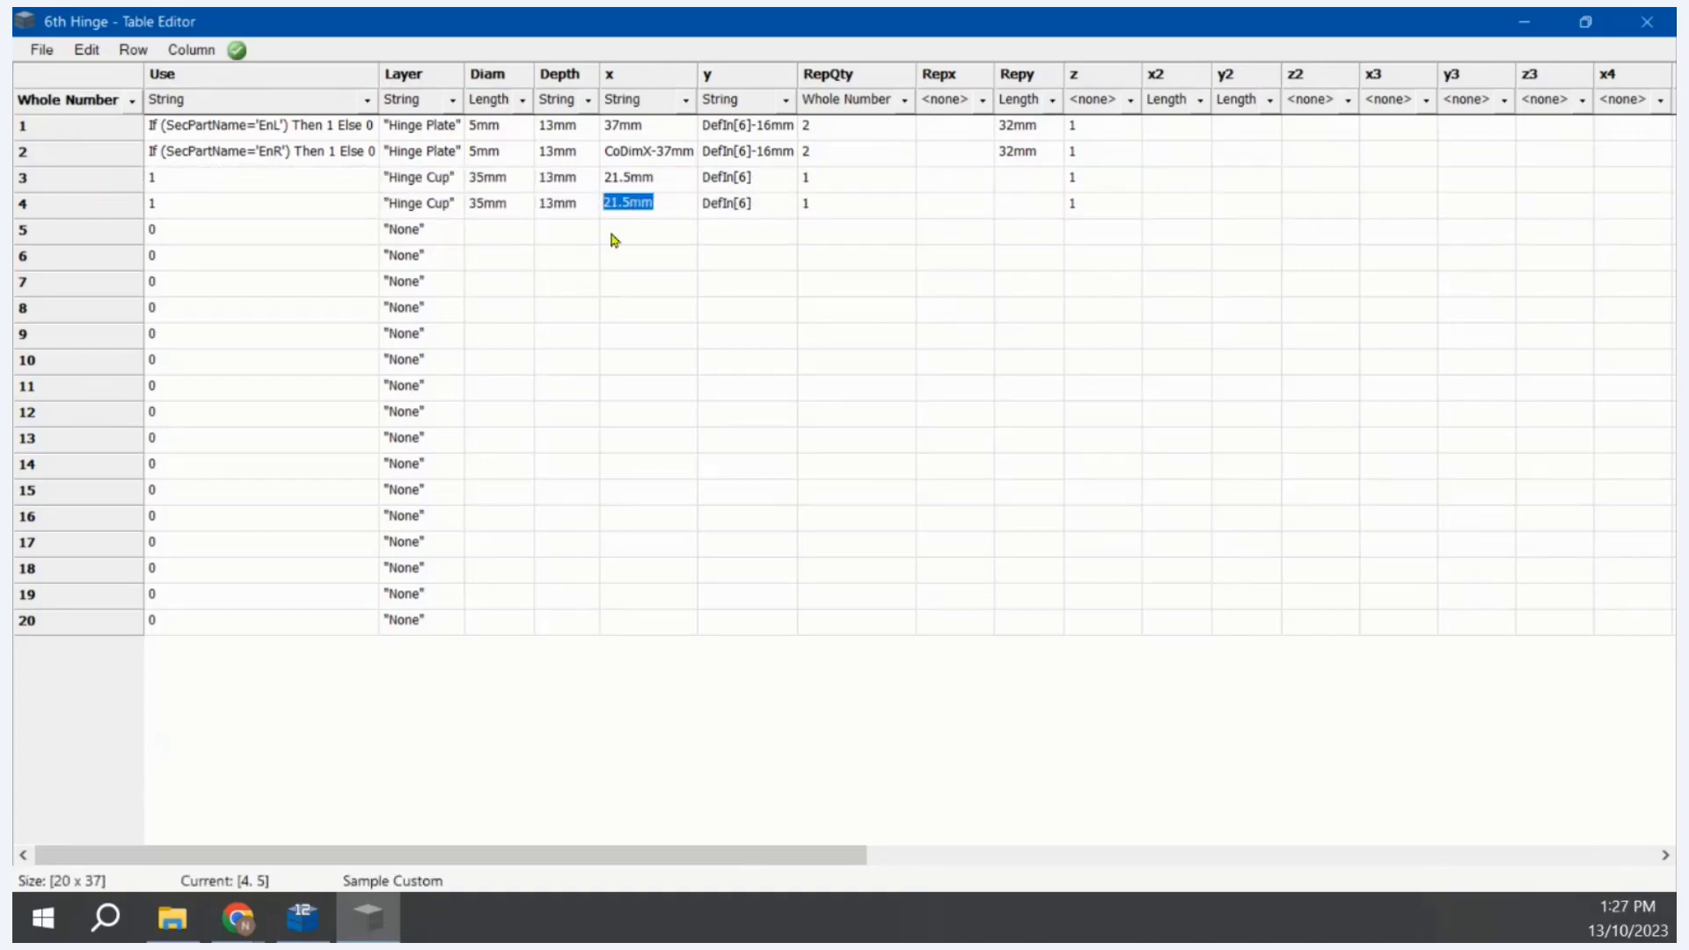
pyautogui.press('Home')
pyautogui.write('CoD')
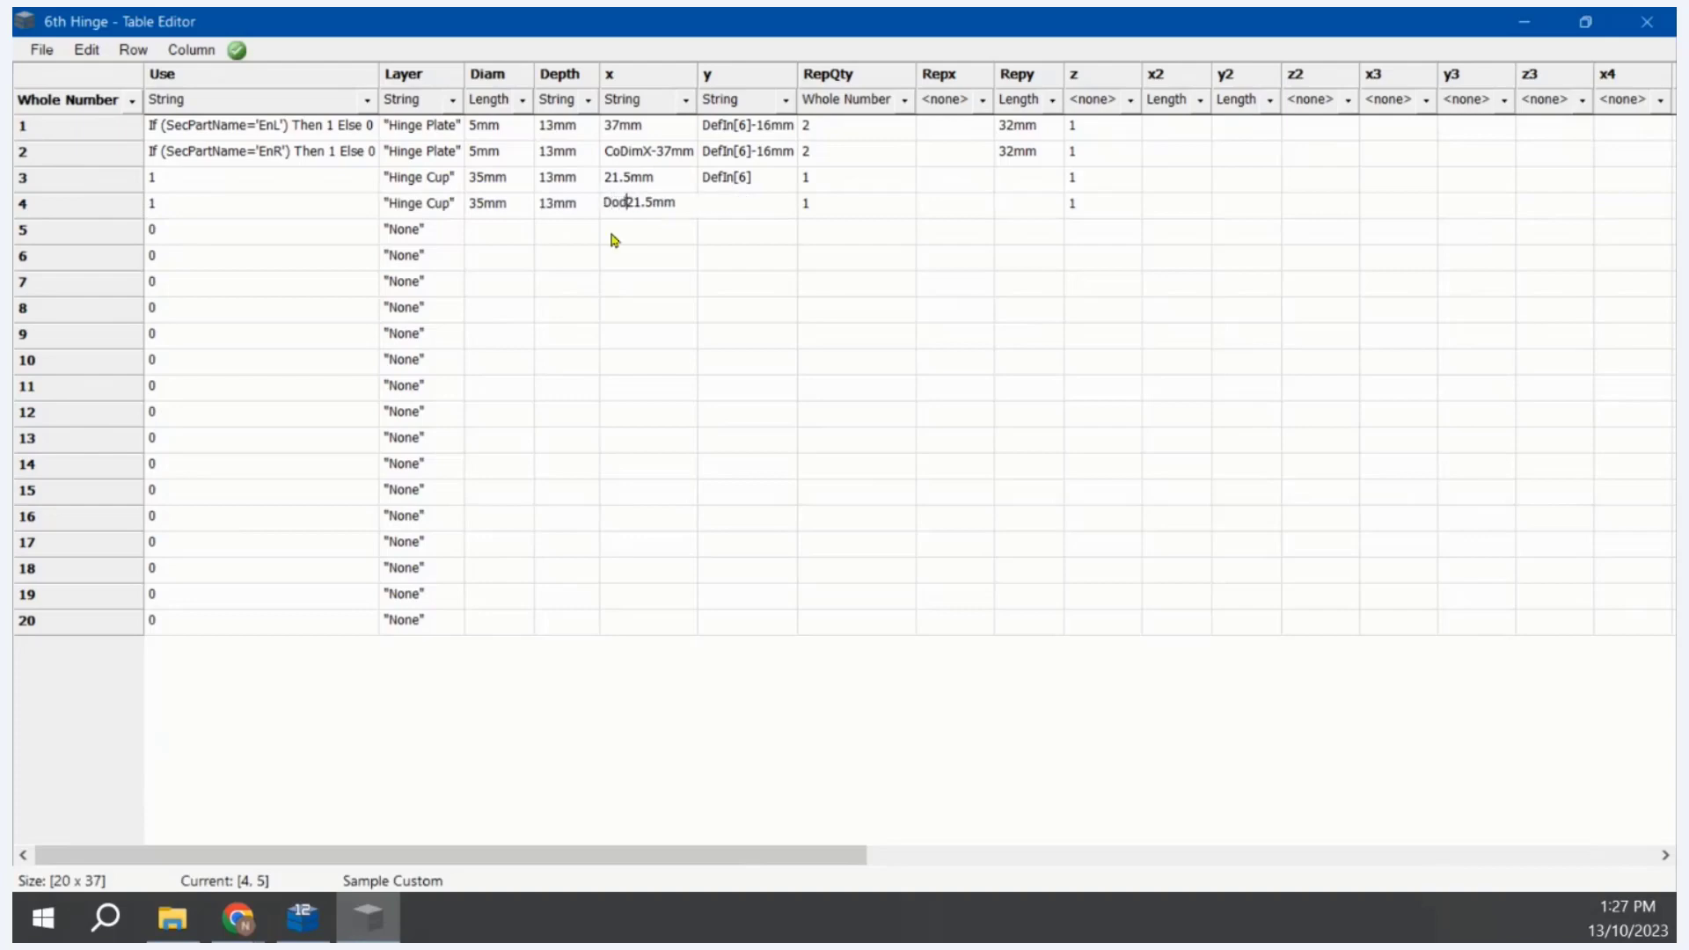
pyautogui.press('BackSpace')
pyautogui.press('BackSpace')
pyautogui.press('BackSpace')
pyautogui.press('BackSpace')
pyautogui.write('CoDimX-')
pyautogui.click(676, 313)
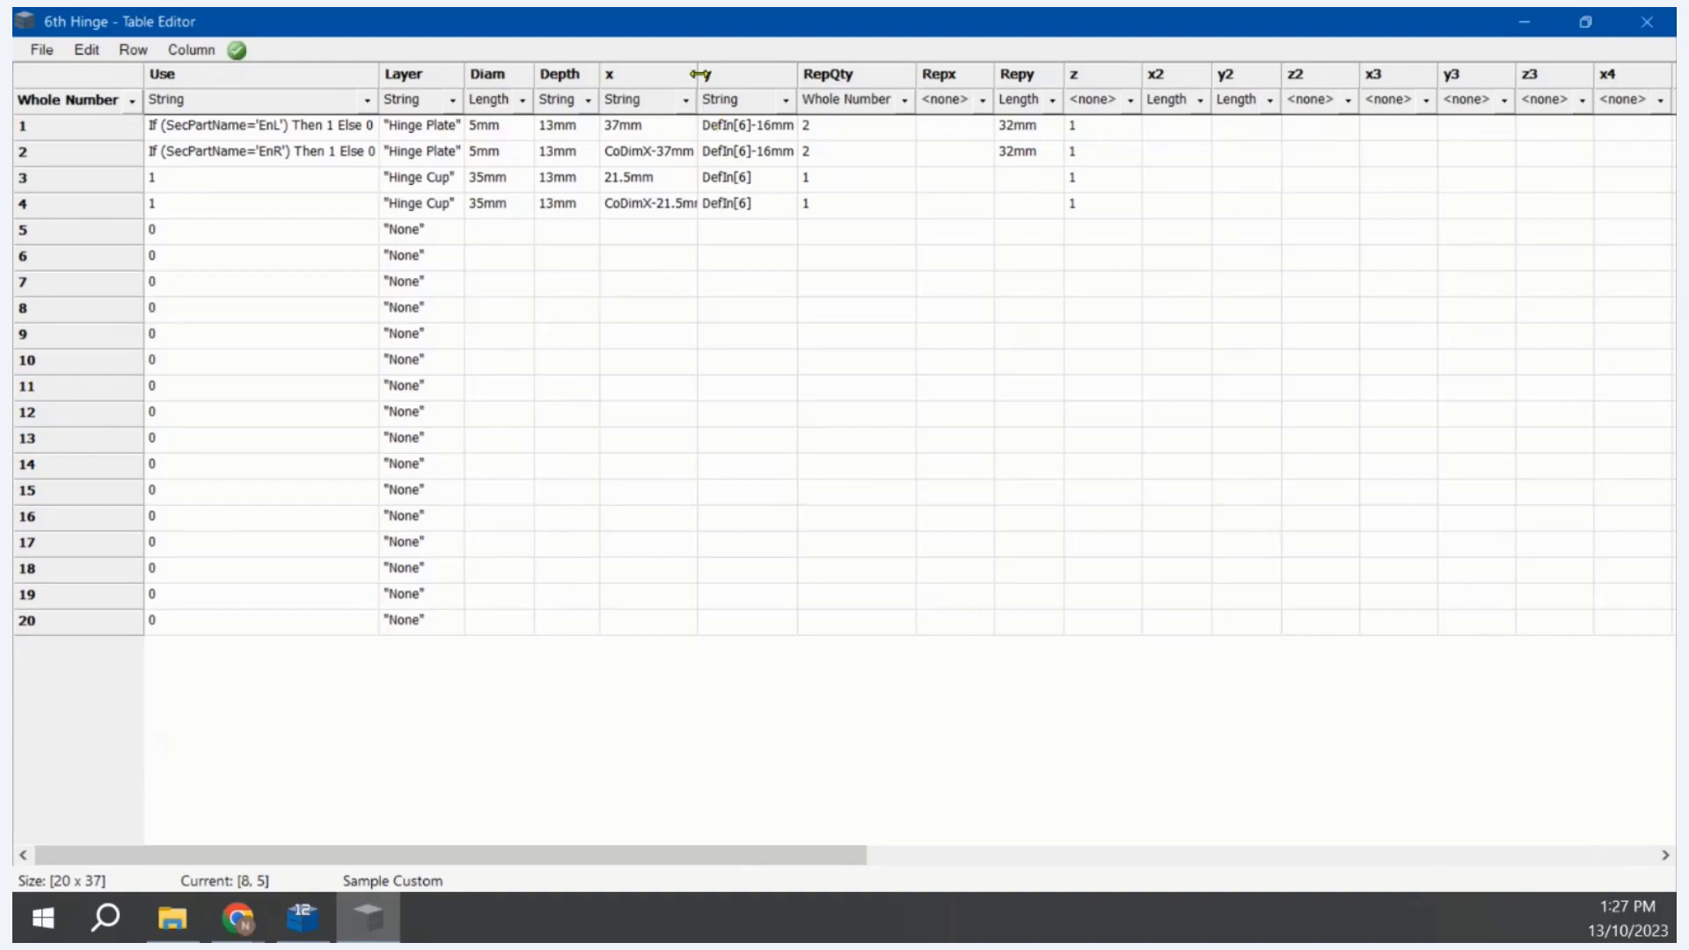
pyautogui.moveTo(700, 75); pyautogui.dragTo(730, 78)
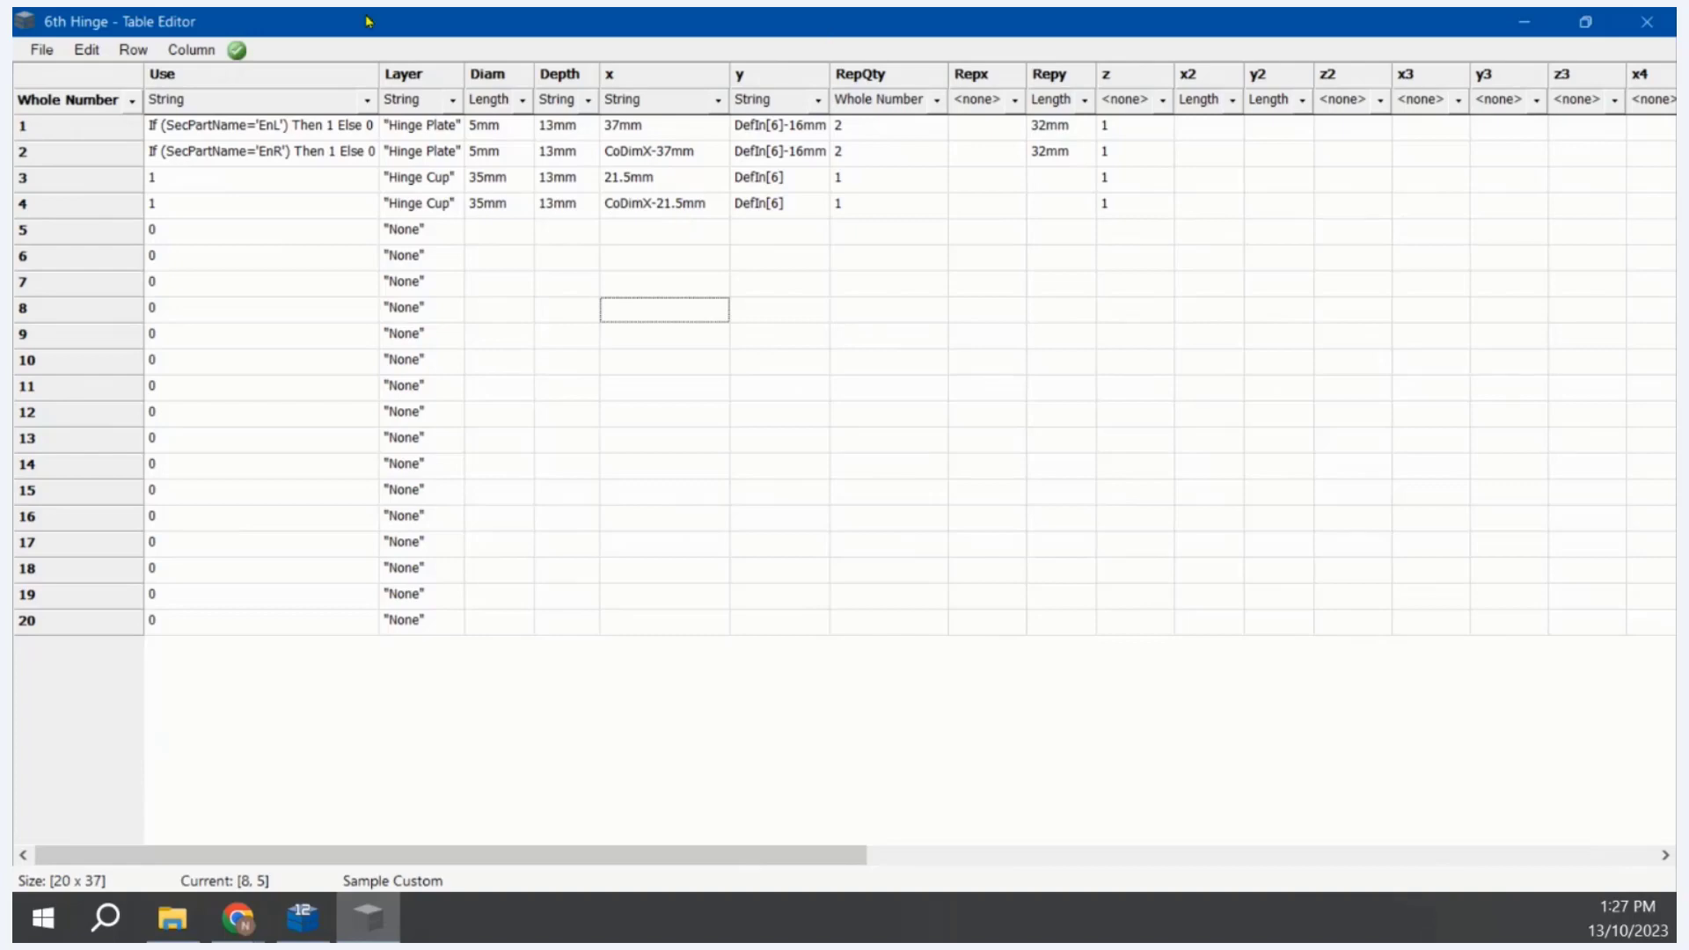
# Step: Set row 3's Use formula to If (HingeMeON='Right') Then 1 Else 0
pyautogui.click(250, 179)
pyautogui.click(250, 179)
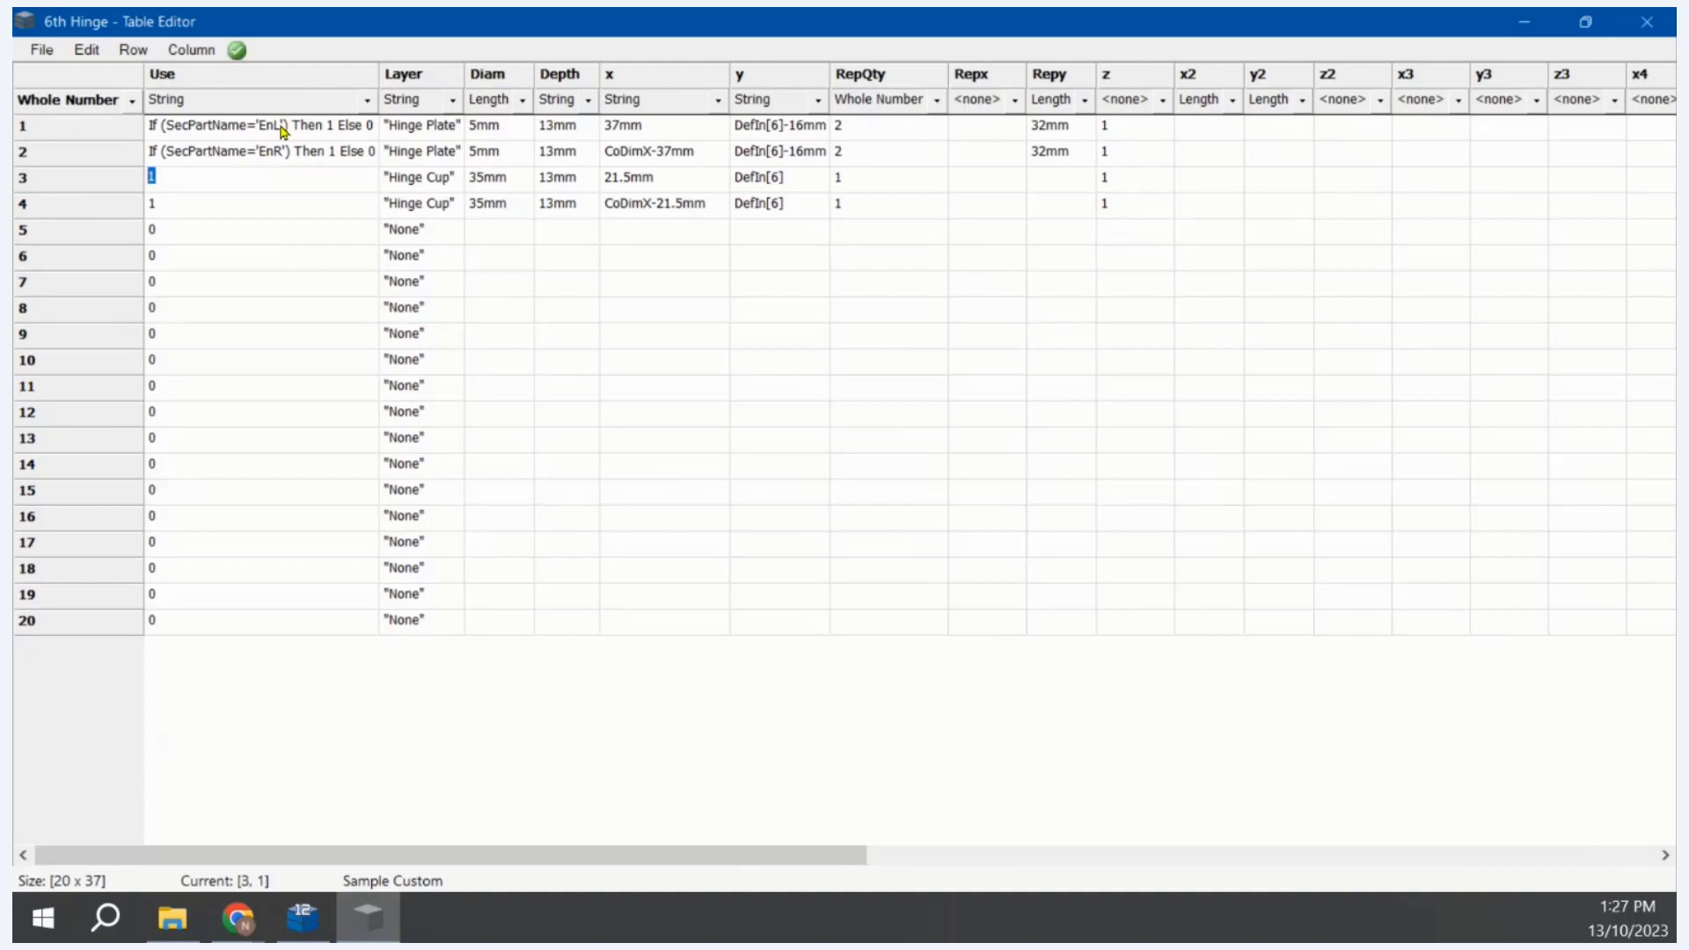
pyautogui.write('If (HingeMe')
pyautogui.write("ON='Right")
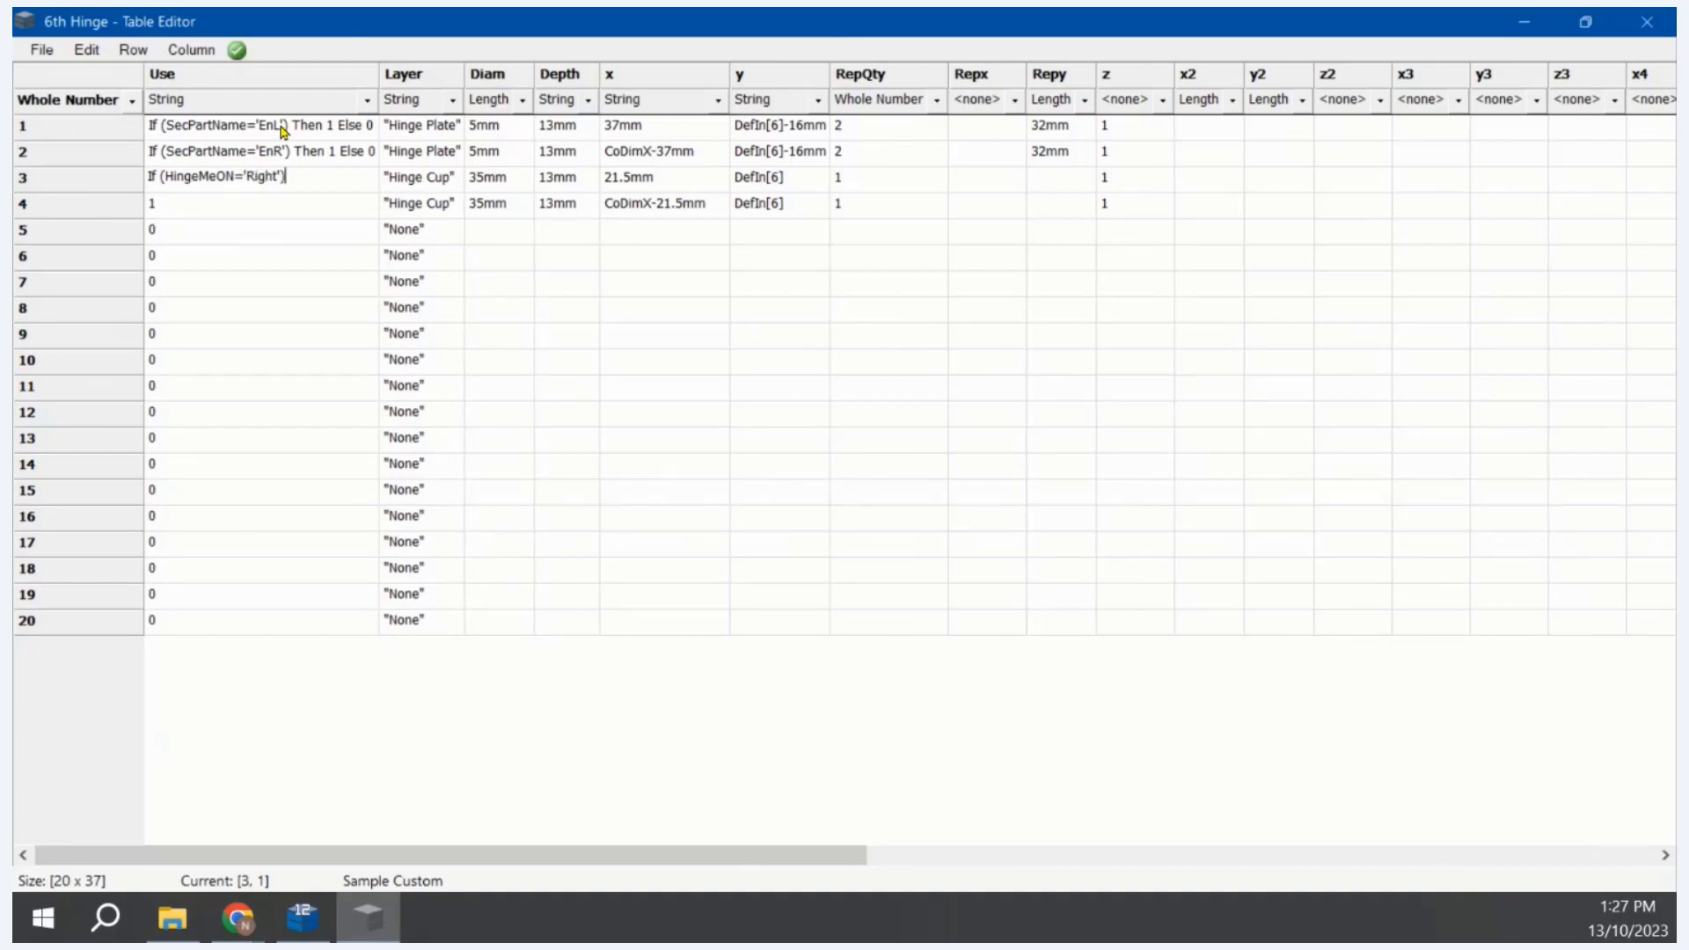
pyautogui.write("') Then 1 Else")
pyautogui.write('0')
pyautogui.press('Tab')
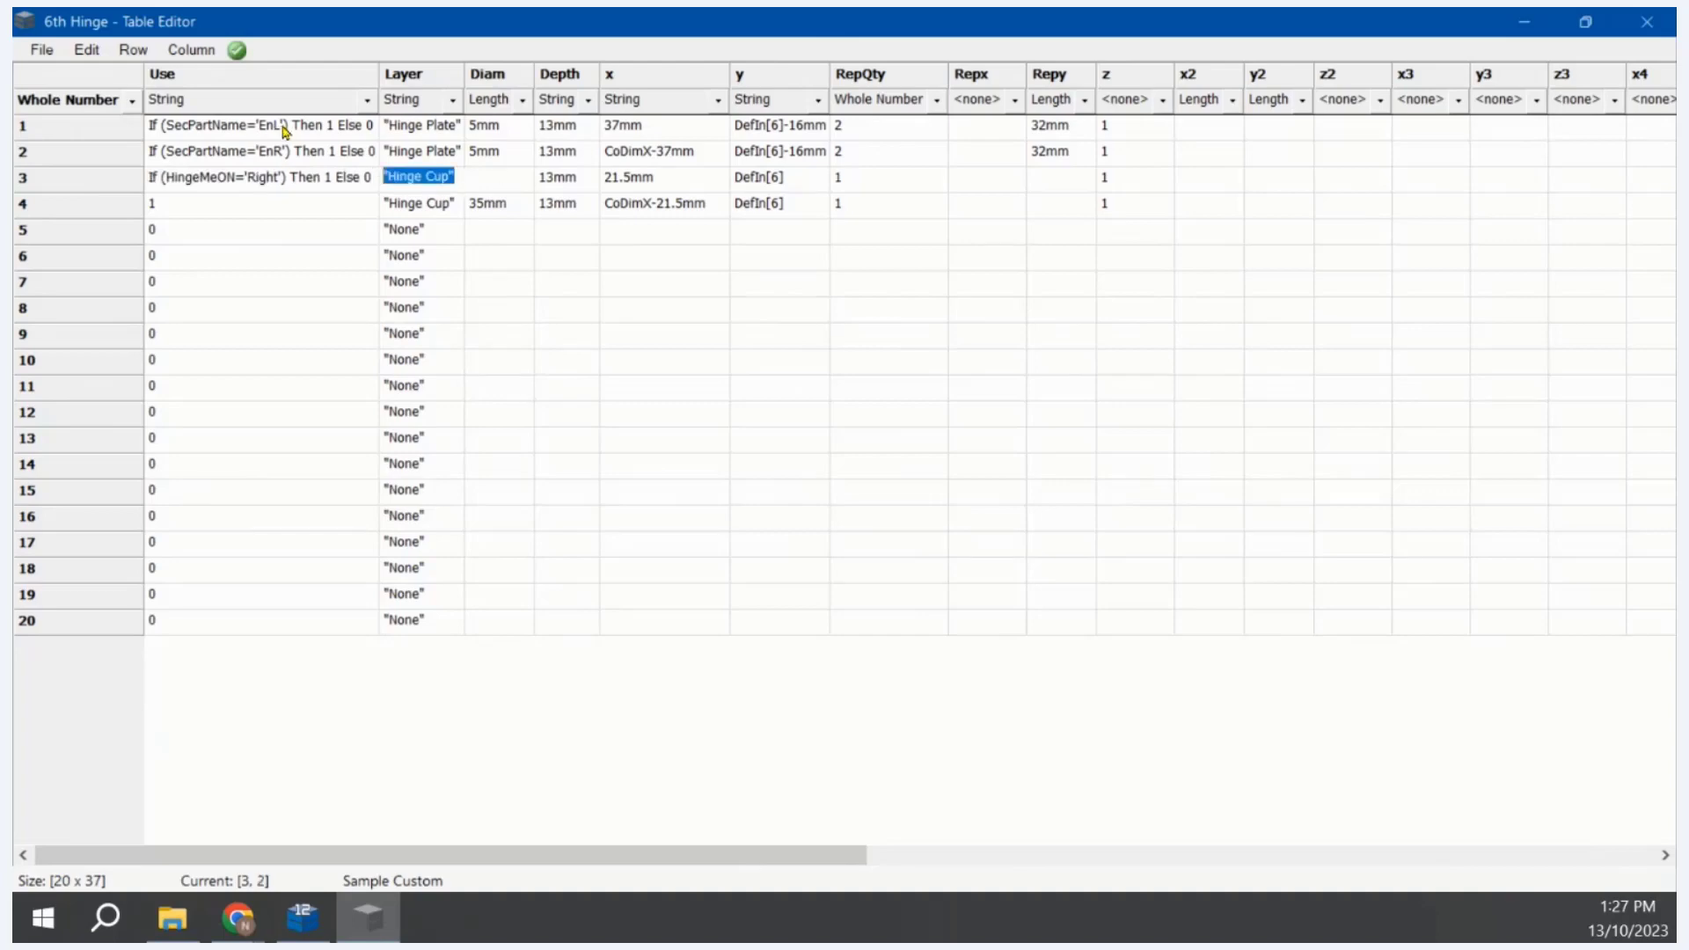
pyautogui.click(351, 309)
# Step: Copy row 3's Use formula into row 4 and change its hinge side to 'Left'
pyautogui.click(342, 183)
pyautogui.hotkey('ctrl', 'c')
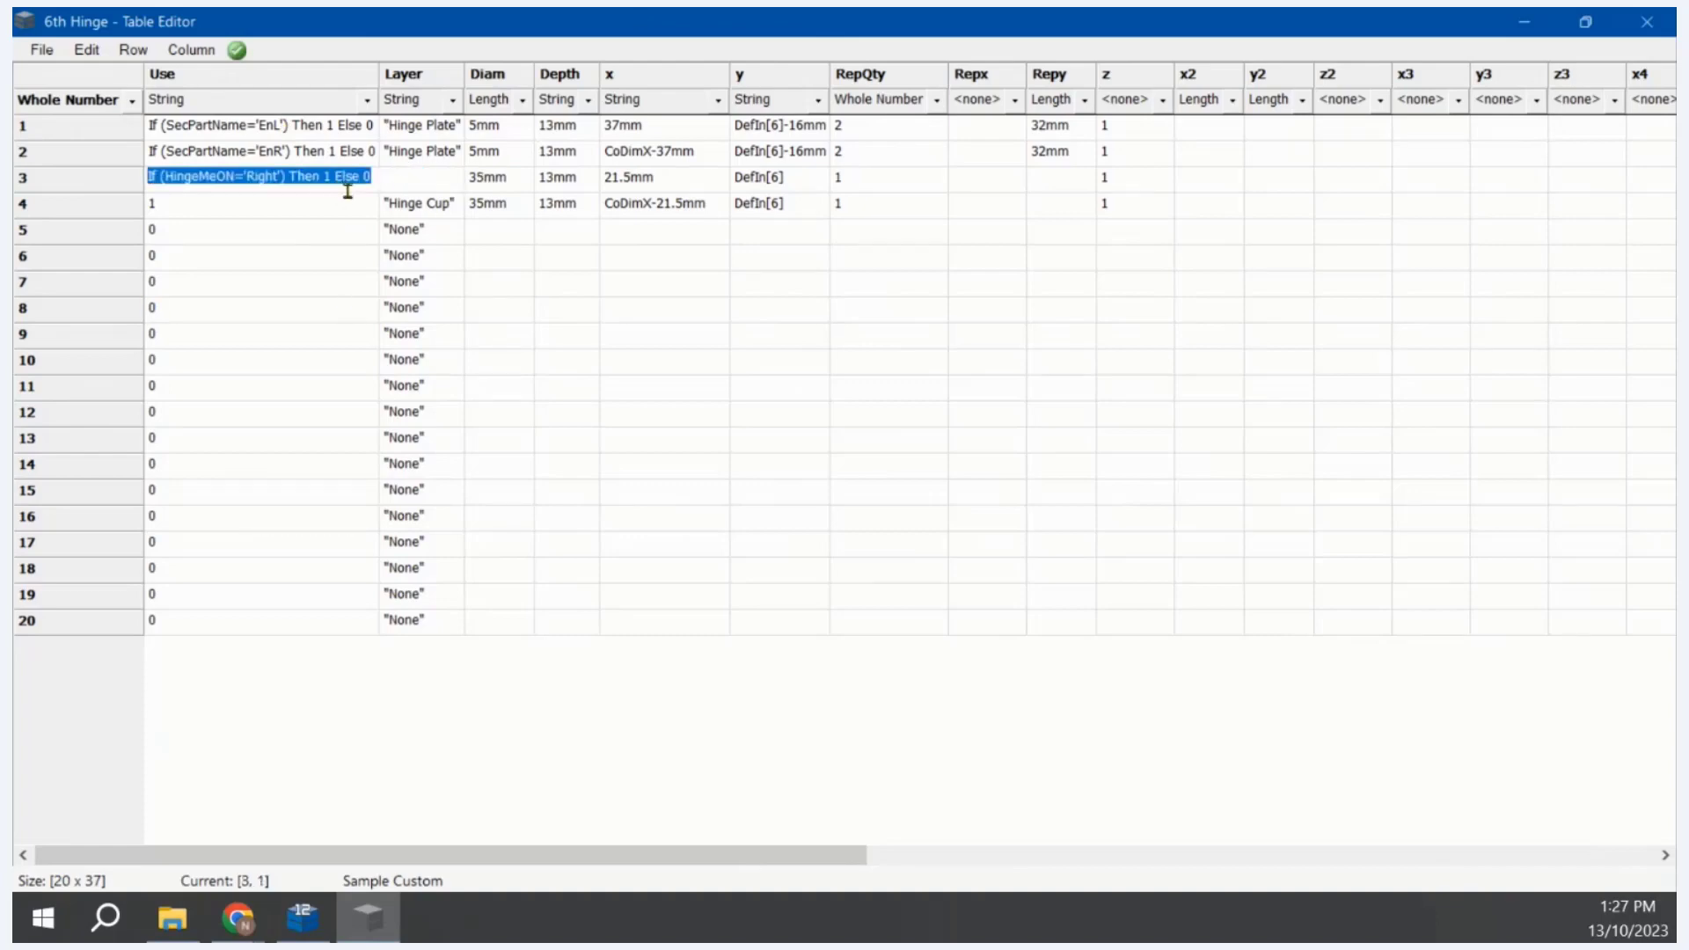
pyautogui.click(347, 183)
pyautogui.click(344, 204)
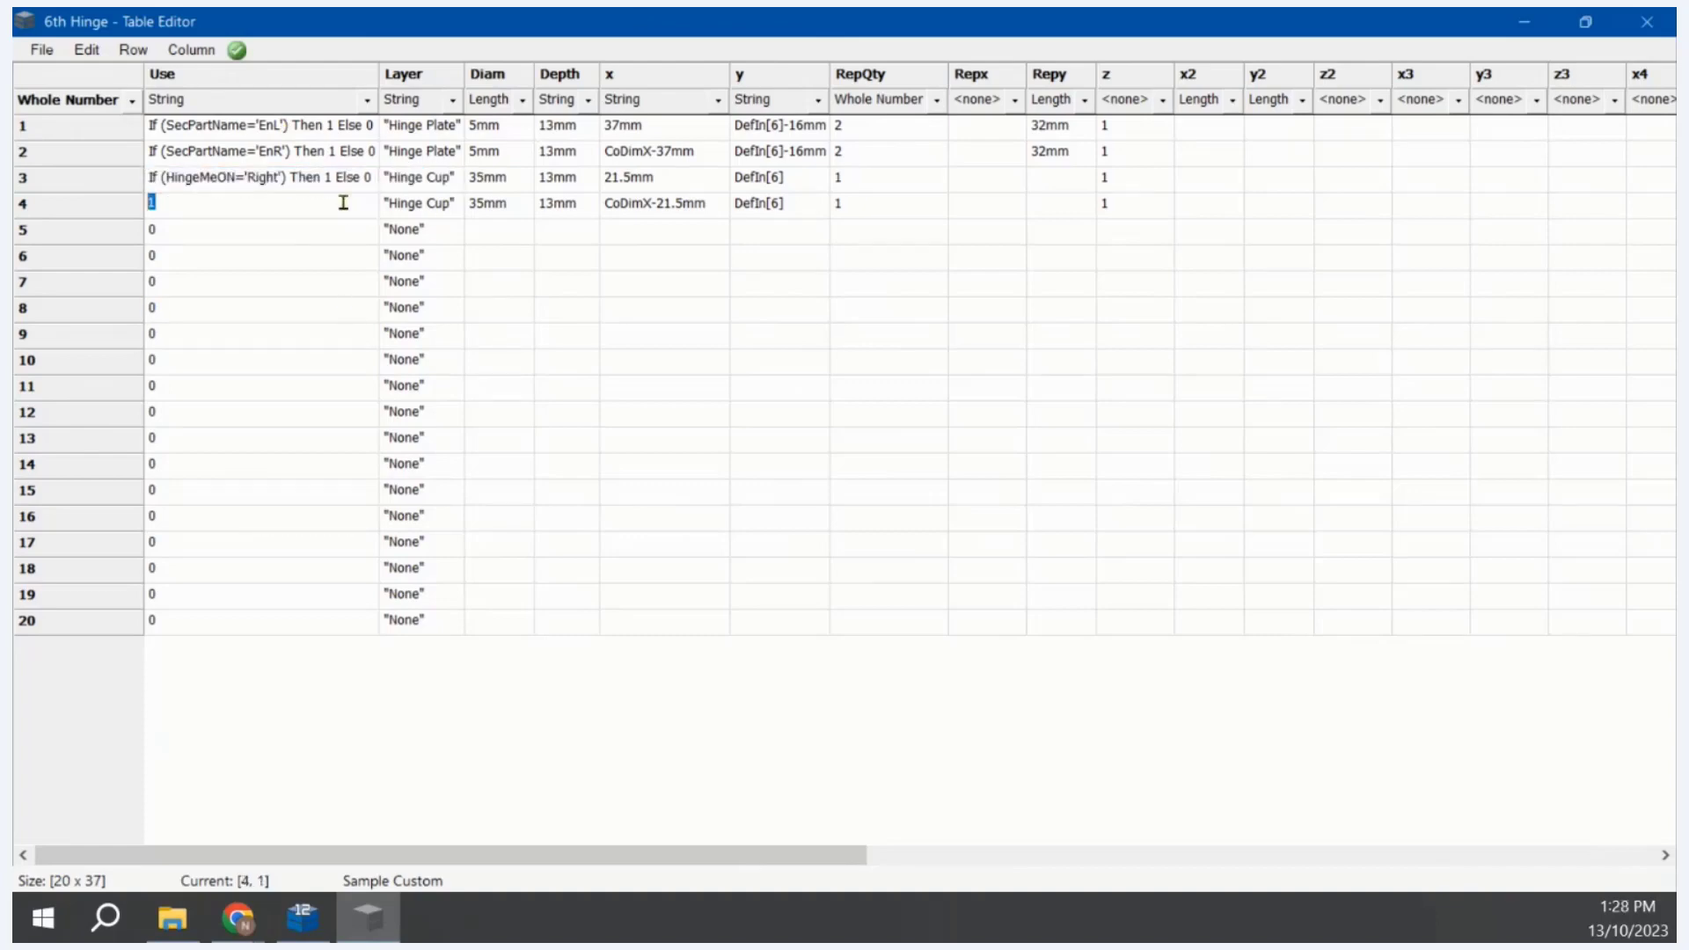
pyautogui.hotkey('ctrl', 'v')
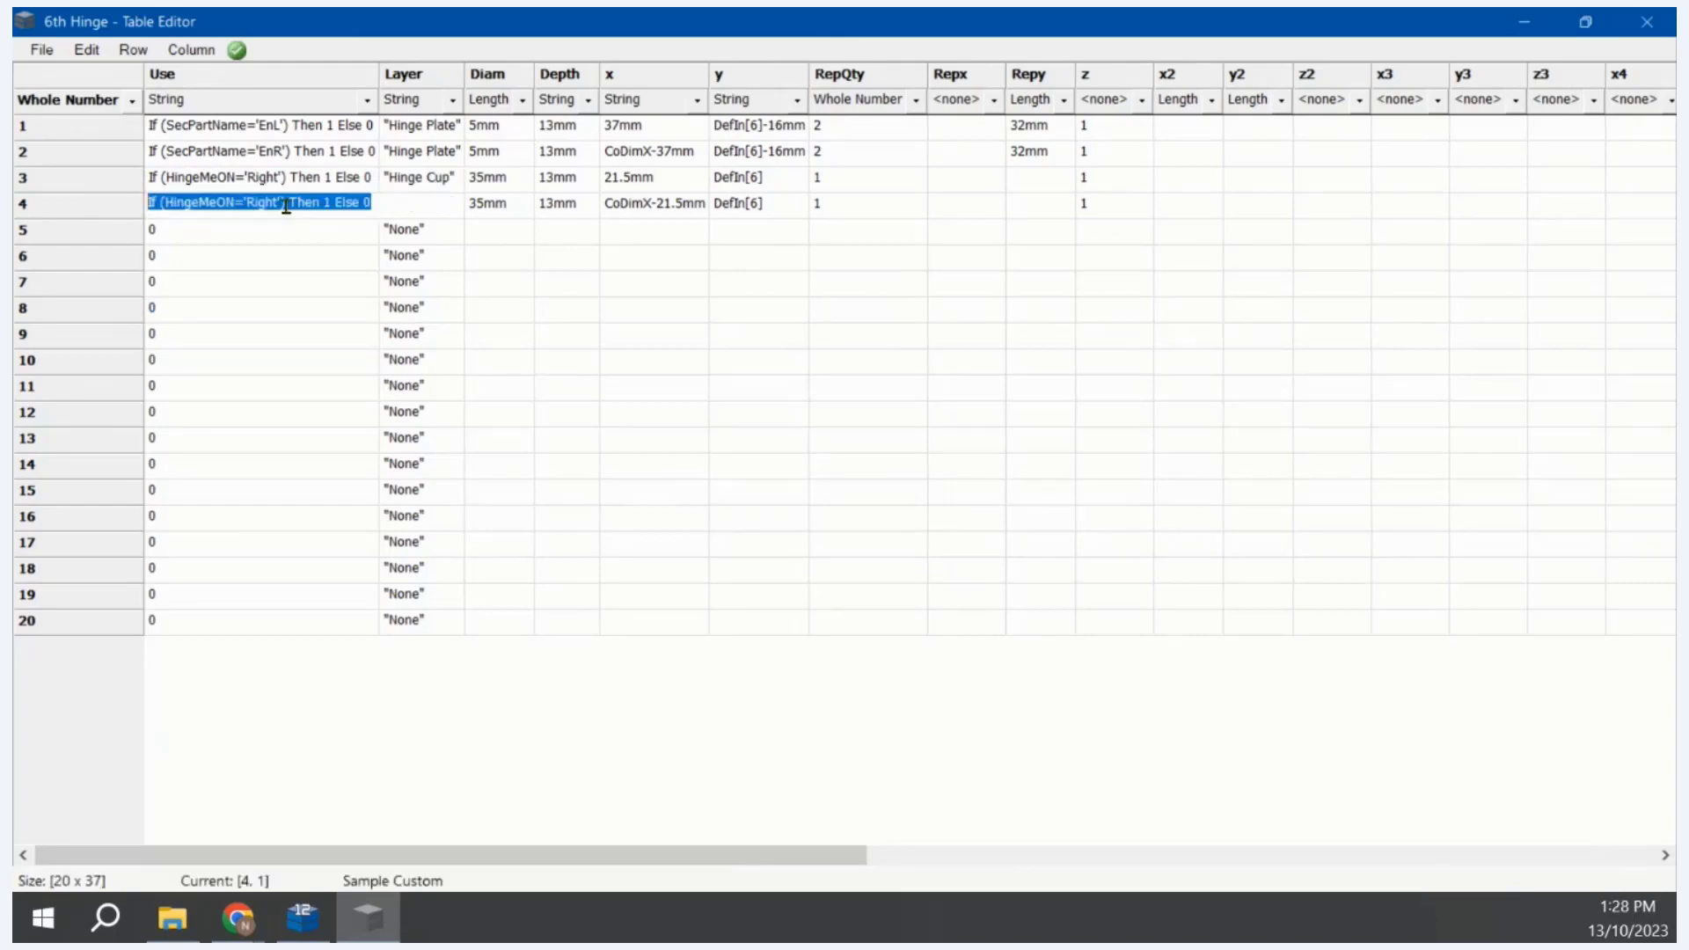
pyautogui.click(282, 206)
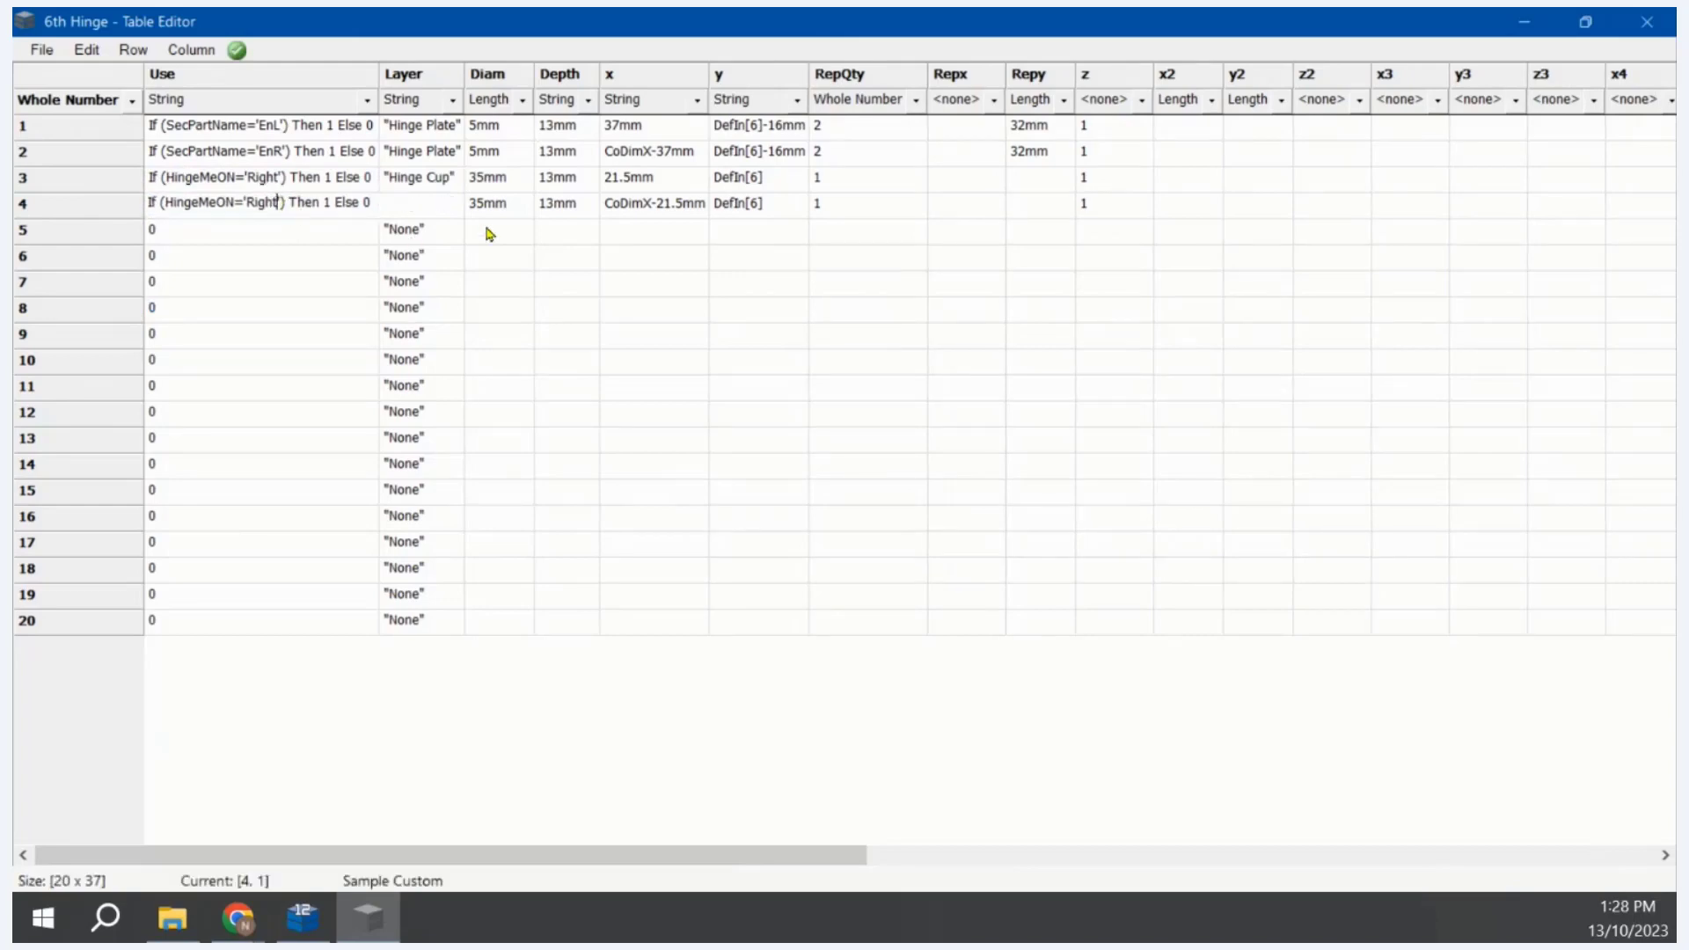
pyautogui.press('BackSpace')
pyautogui.press('BackSpace')
pyautogui.press('BackSpace')
pyautogui.press('BackSpace')
pyautogui.press('BackSpace')
pyautogui.write('Left')
pyautogui.click(207, 261)
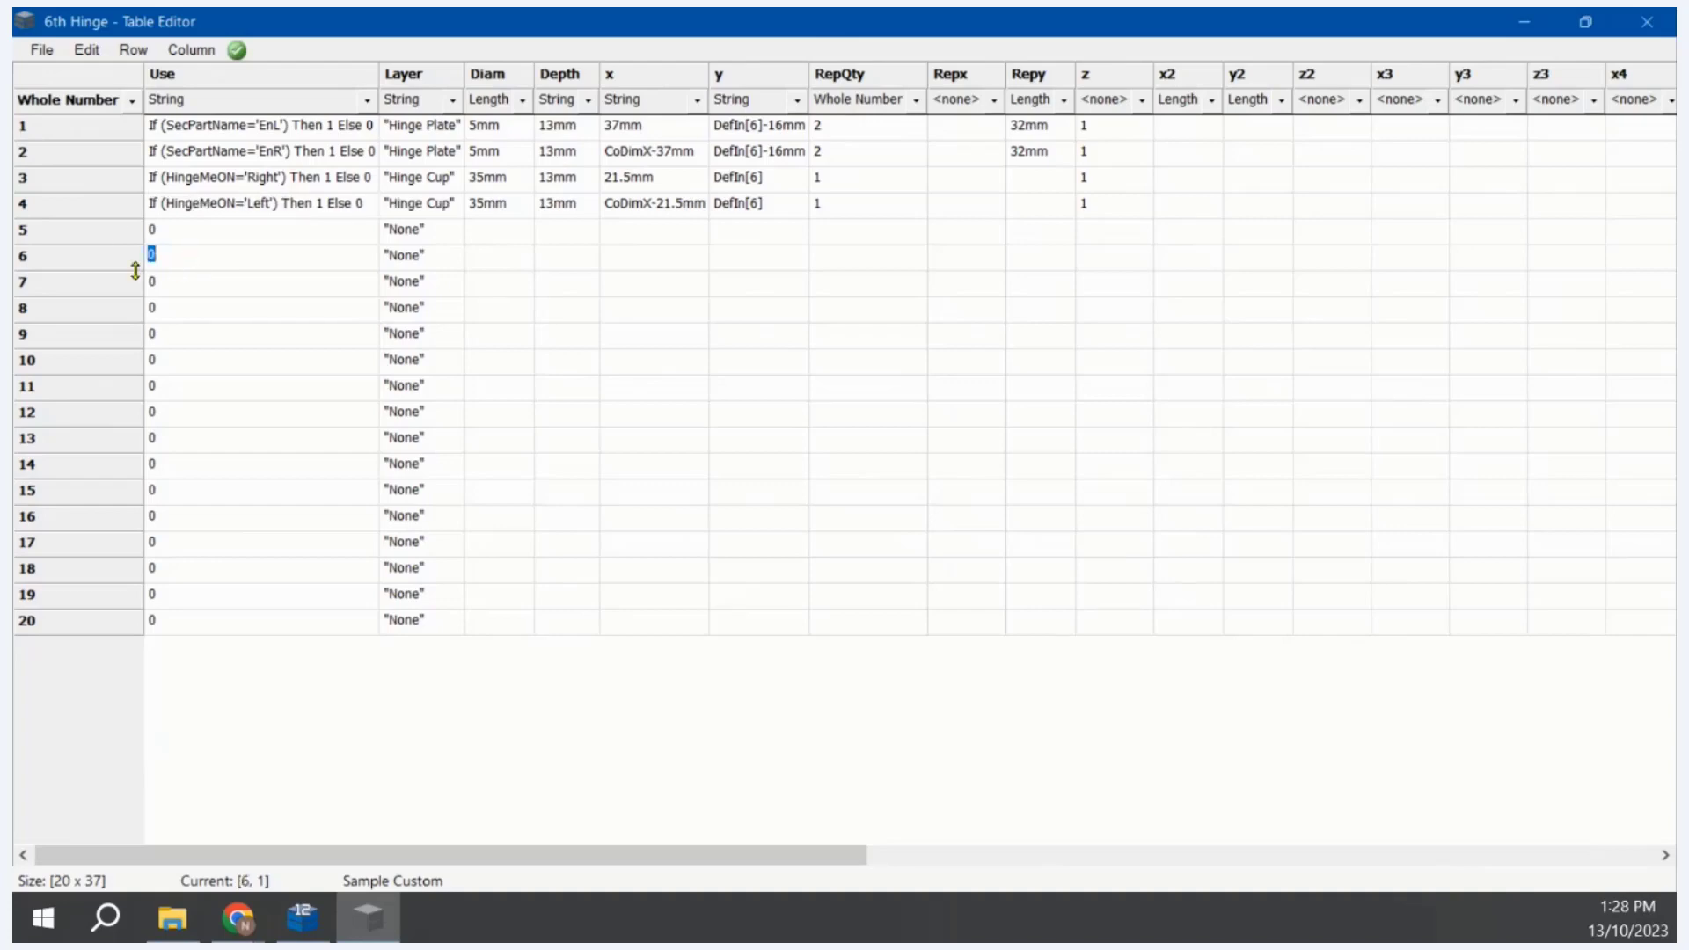
# Step: Save the 6th Hinge table with its hinge cup rows and close the Table Editor
pyautogui.click(41, 50)
pyautogui.click(58, 129)
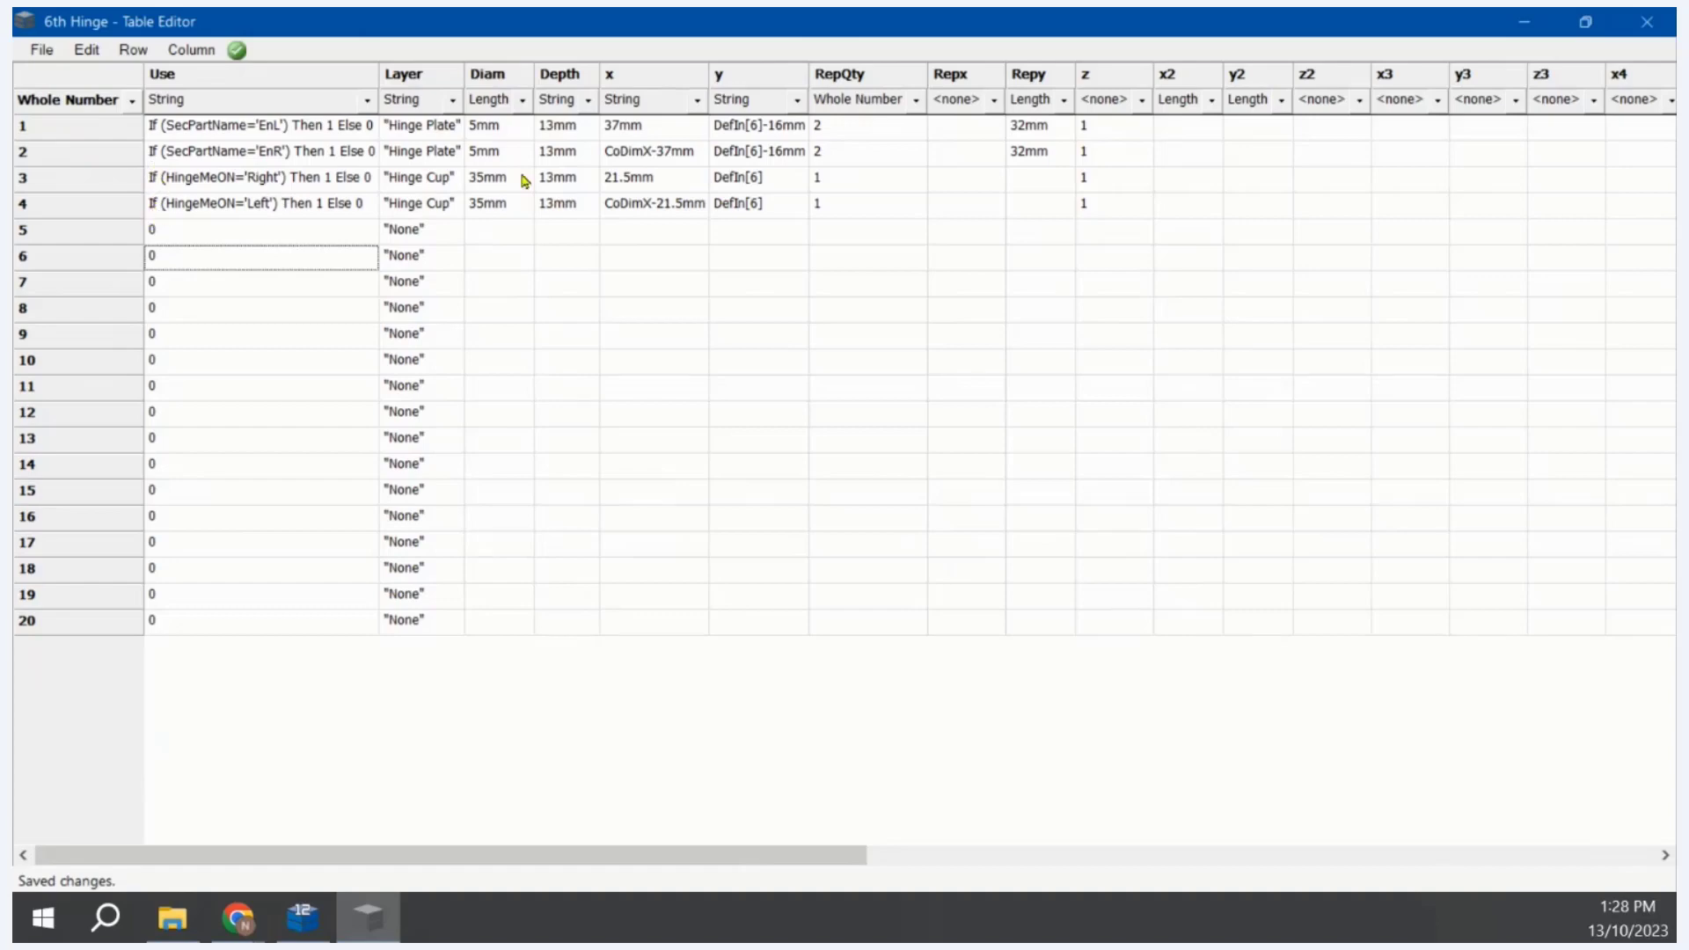
pyautogui.click(1639, 23)
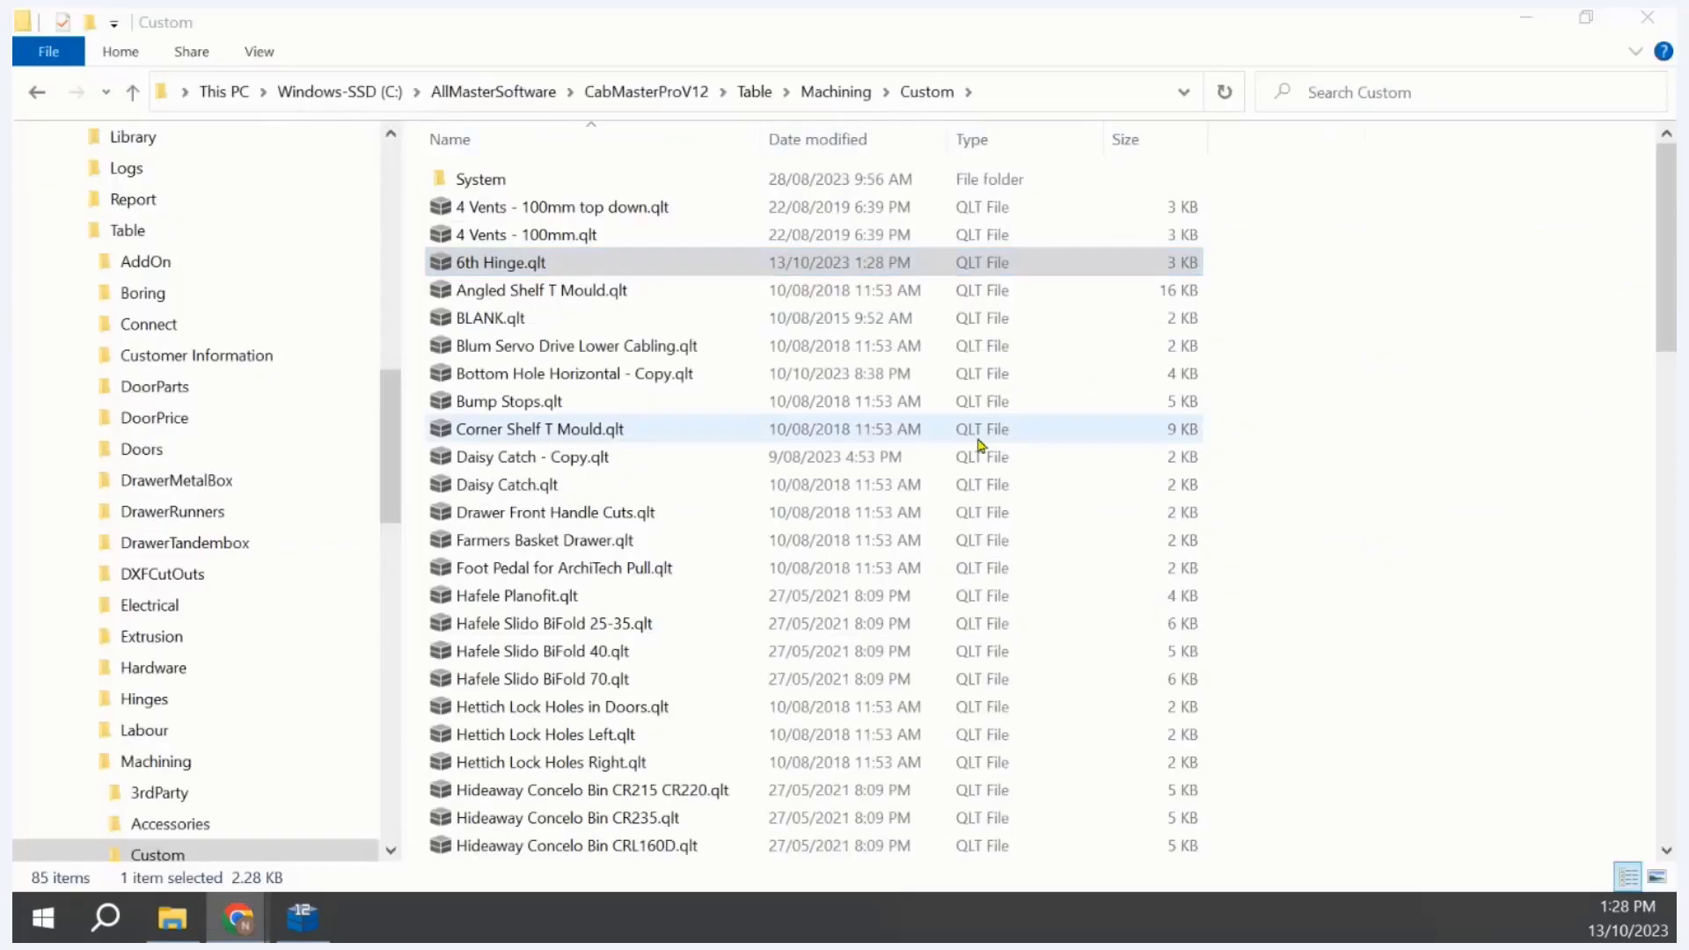
# Step: Switch to CabMaster Designer, open the Floor 1 Door Left cabinet's properties and display its preview in 3D Wireframe
pyautogui.click(308, 922)
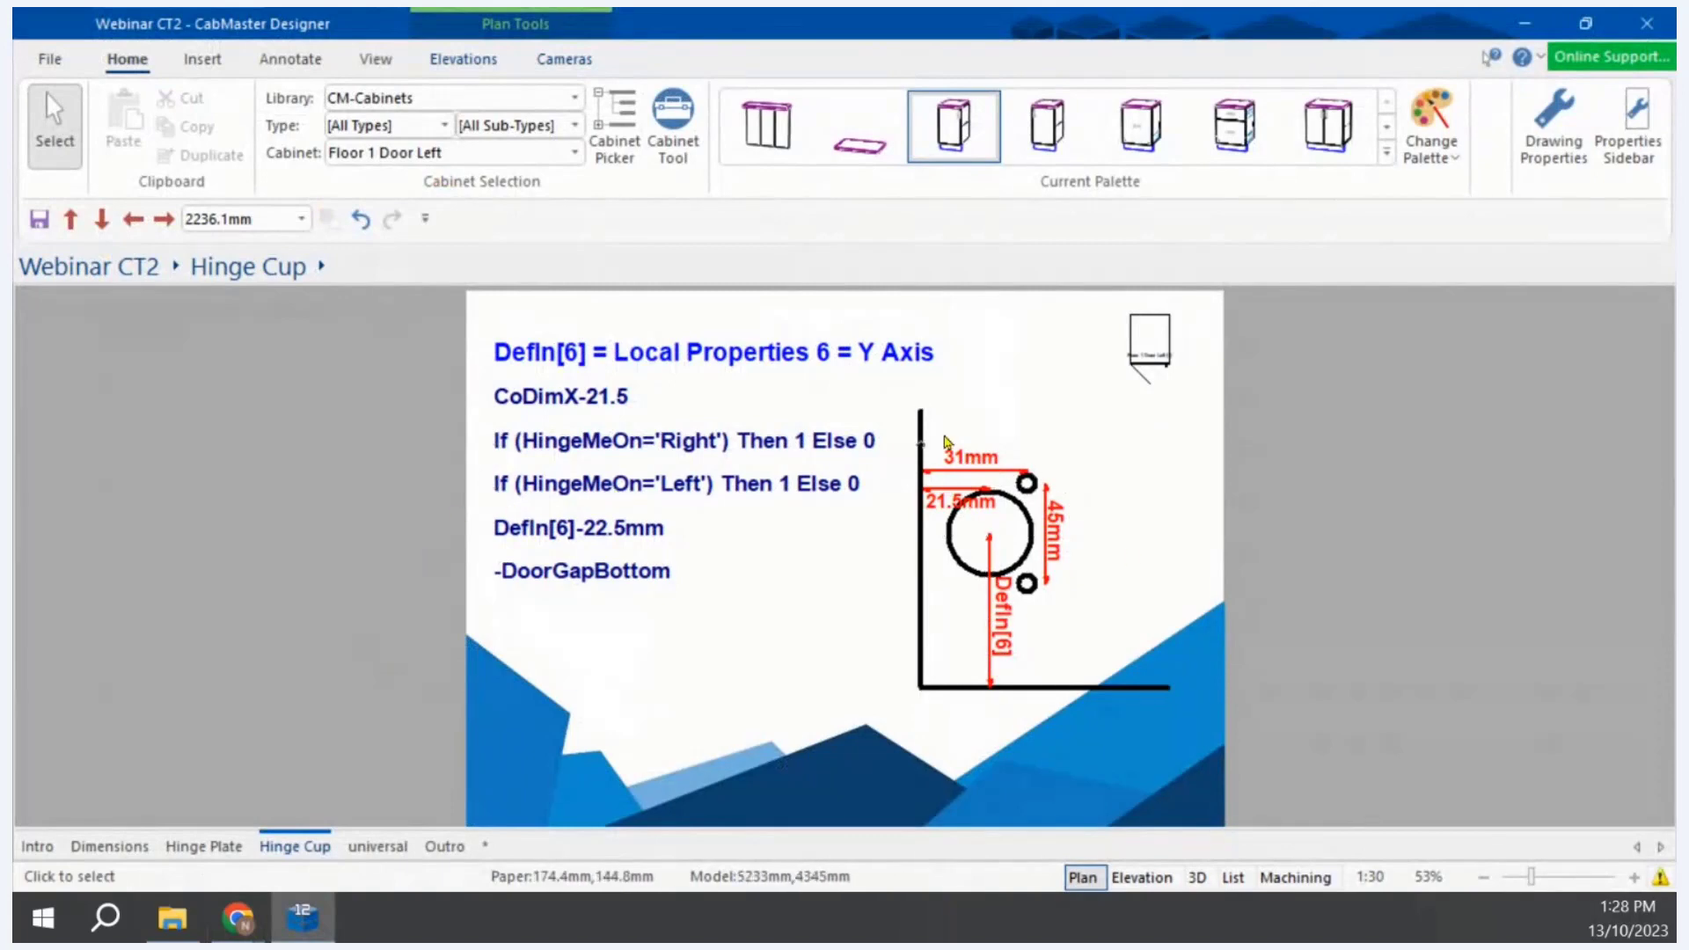
pyautogui.click(1160, 337)
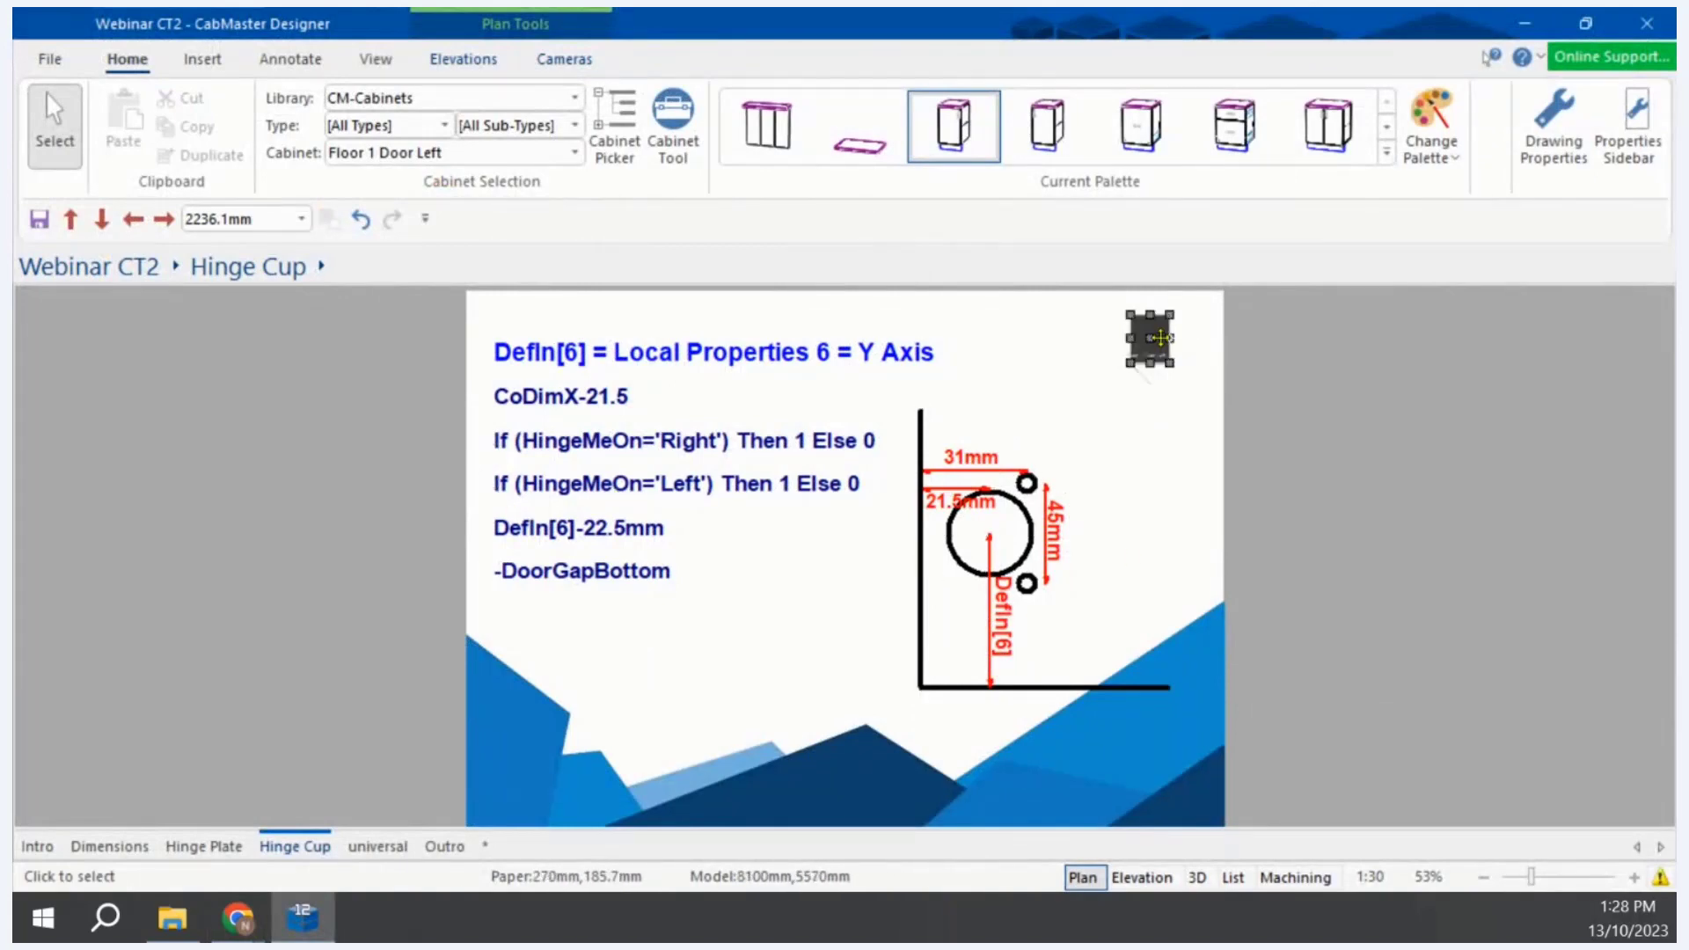
pyautogui.doubleClick(1160, 337)
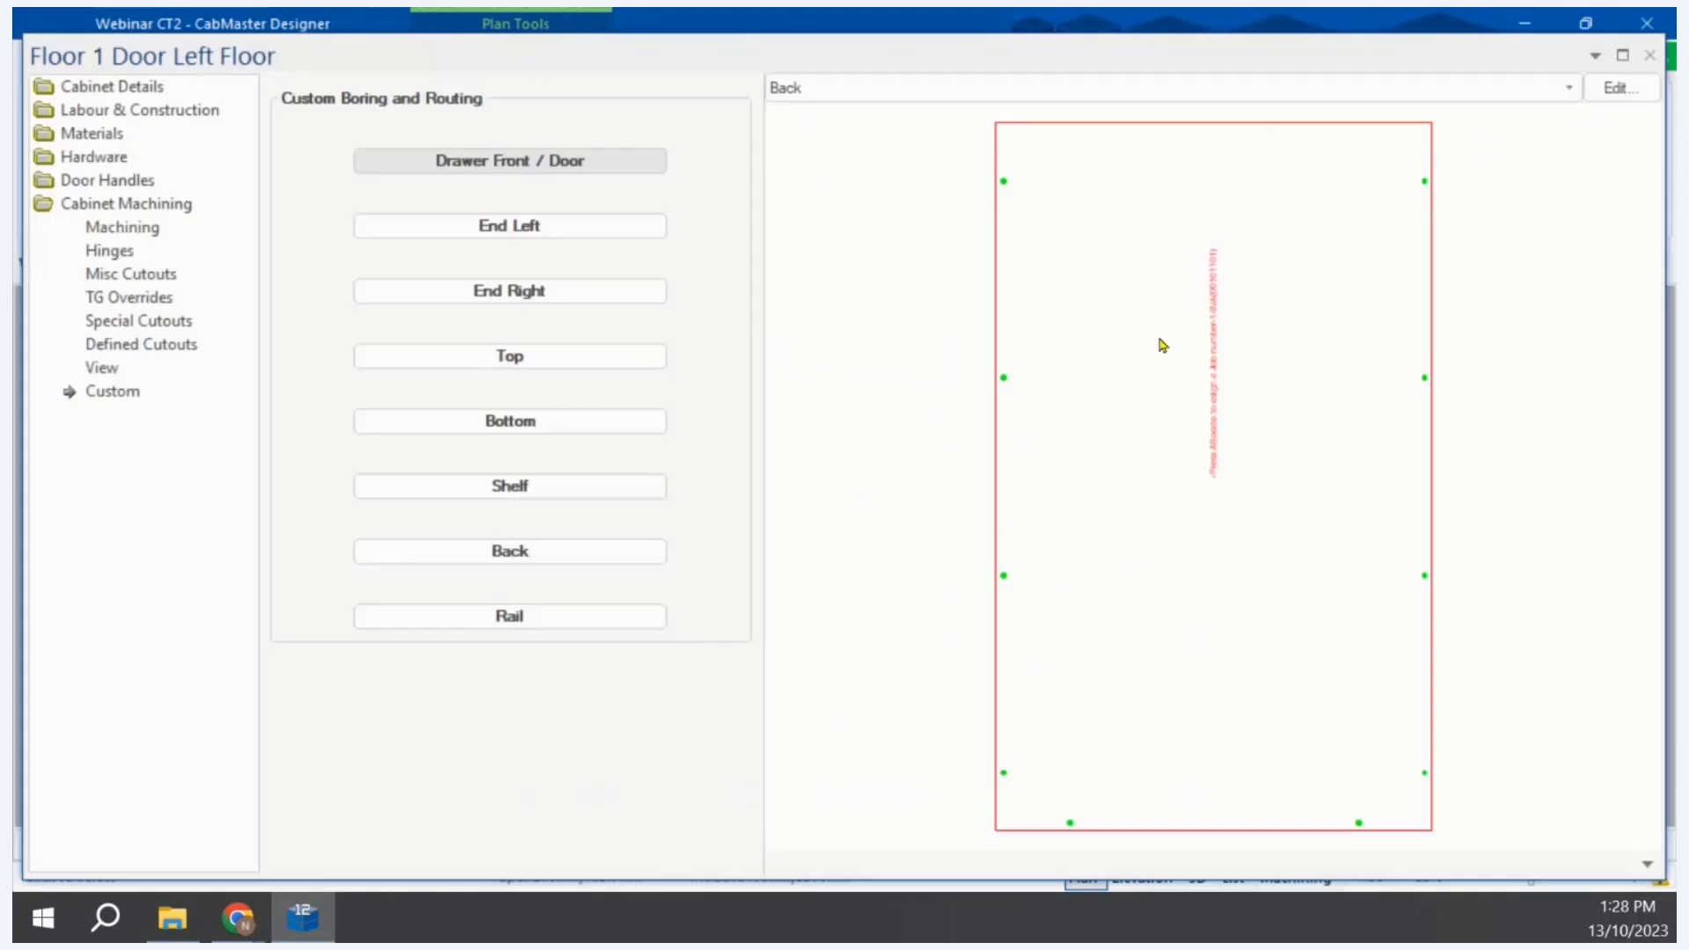
pyautogui.rightClick(1642, 874)
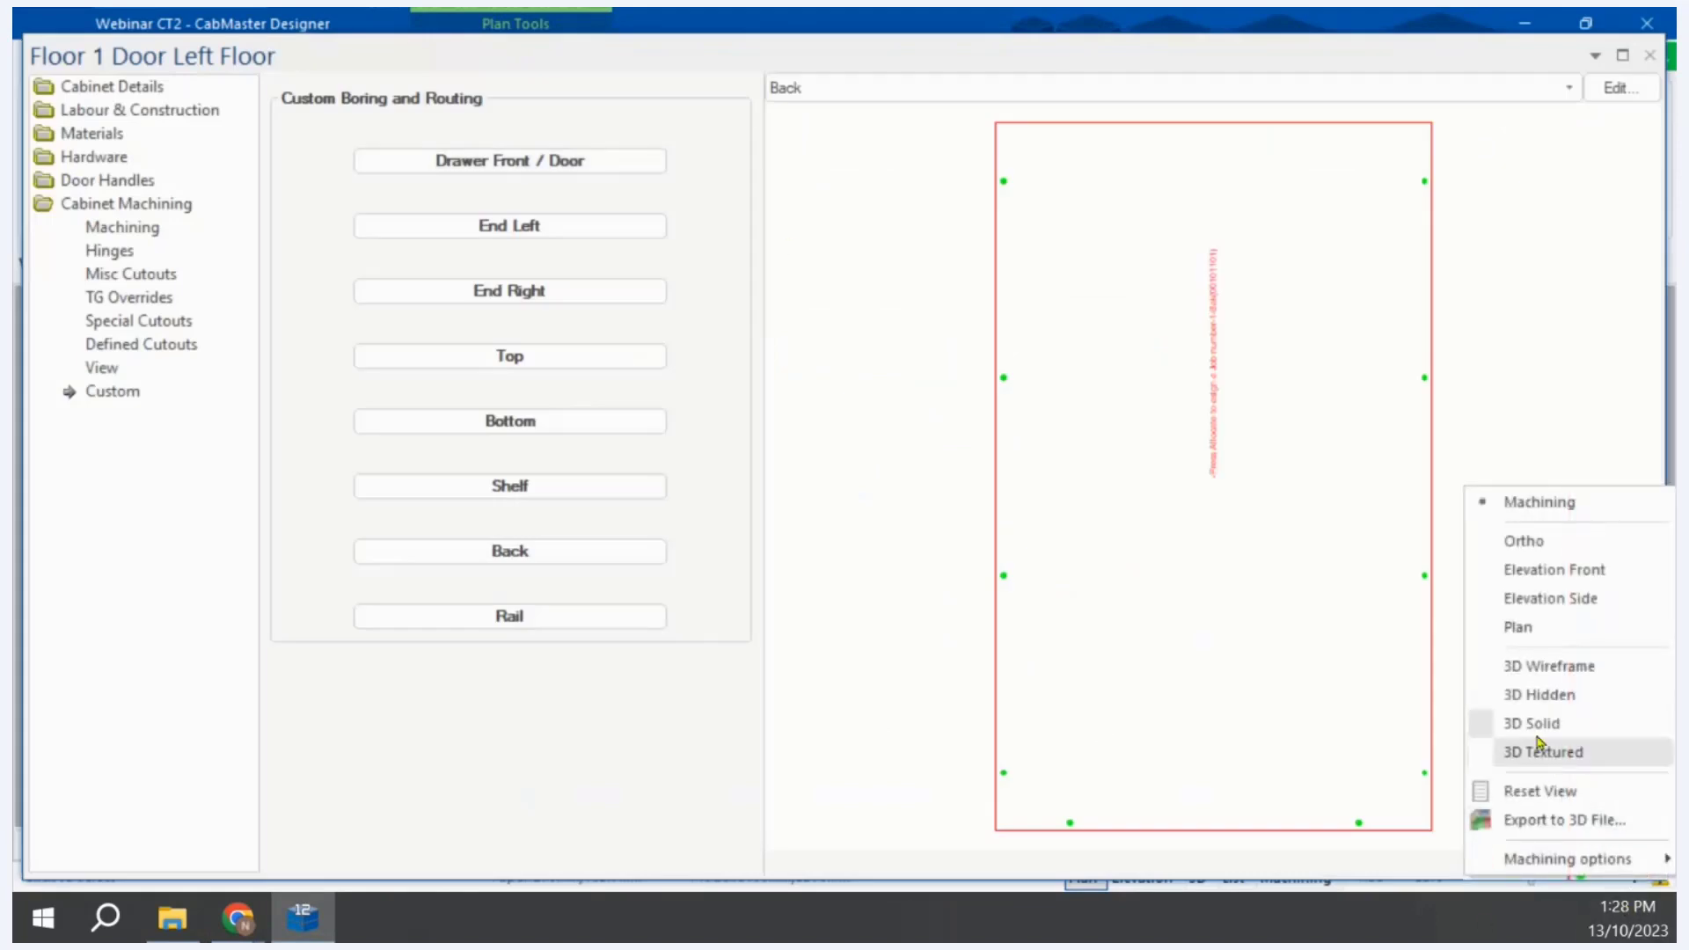
pyautogui.click(1535, 670)
pyautogui.moveTo(1137, 661); pyautogui.dragTo(1157, 498)
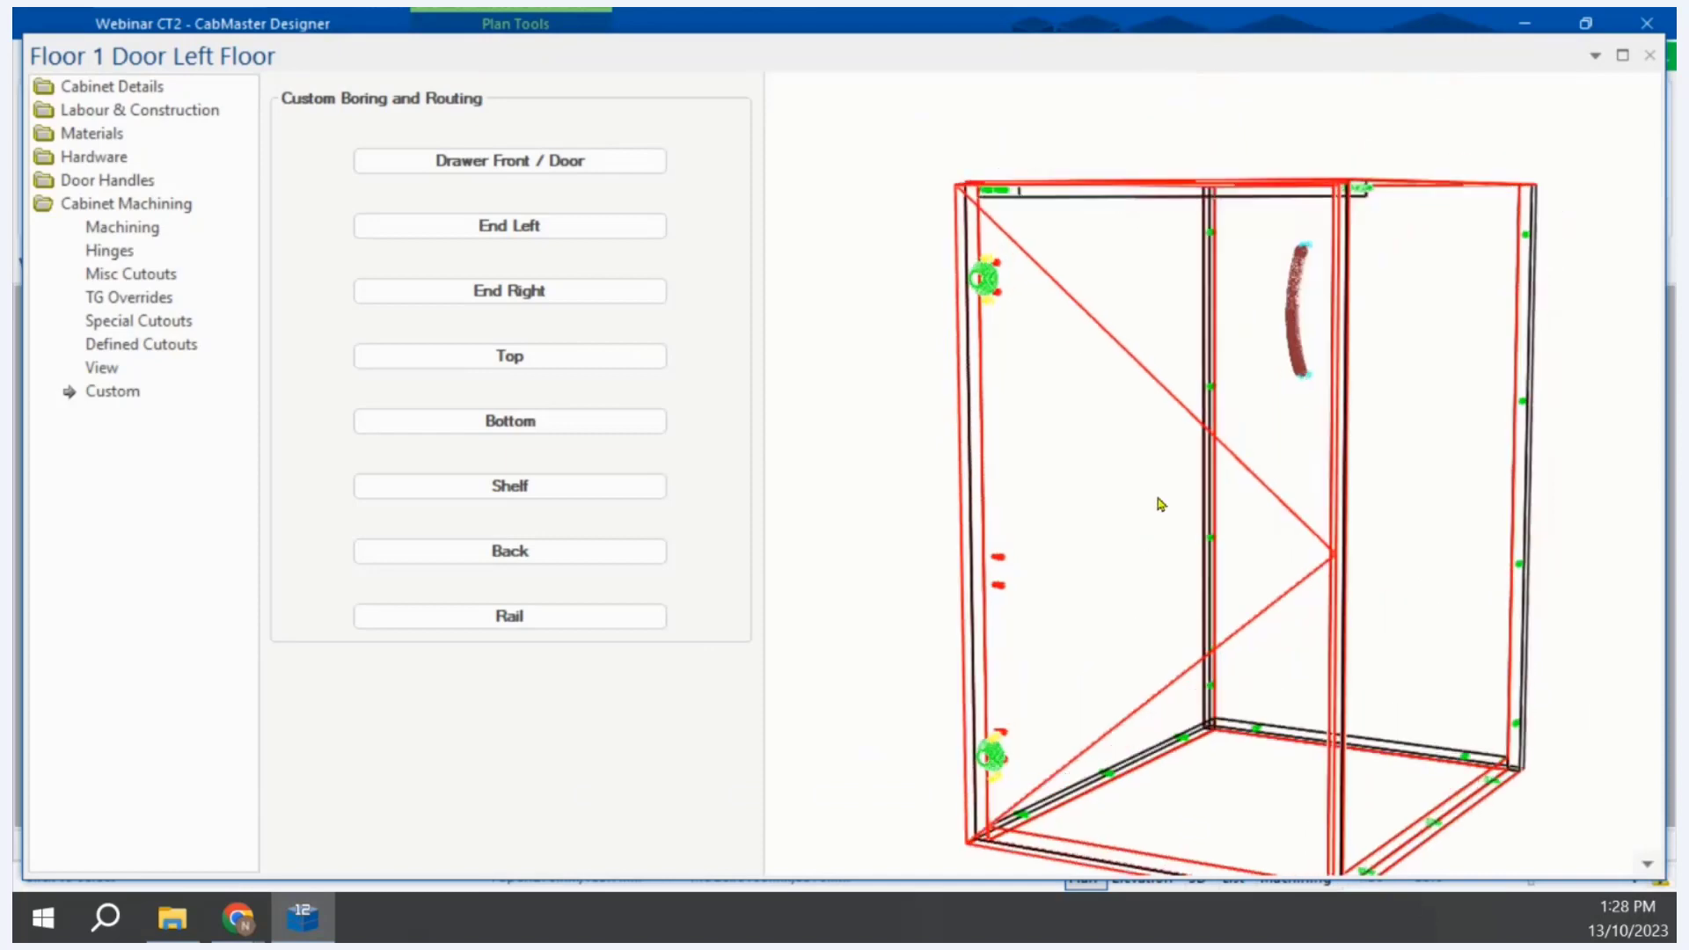
# Step: Enable the 6th Hinge table as the first custom boring and routing entry for the cabinet's drawer front / door
pyautogui.click(411, 162)
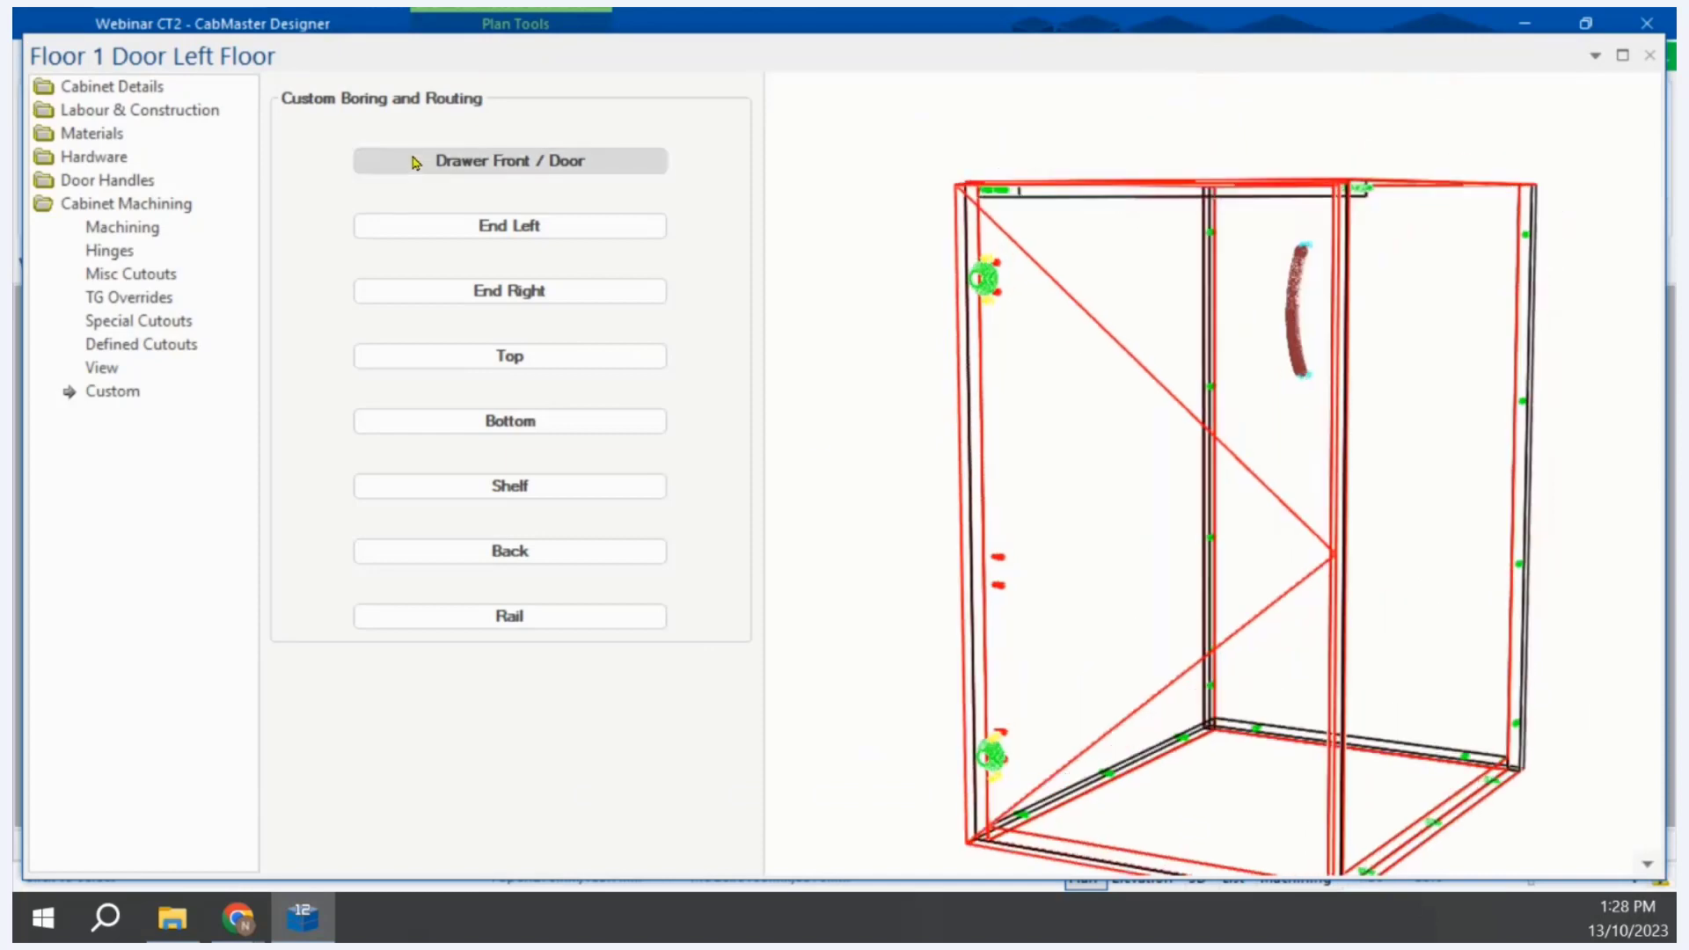
pyautogui.click(729, 235)
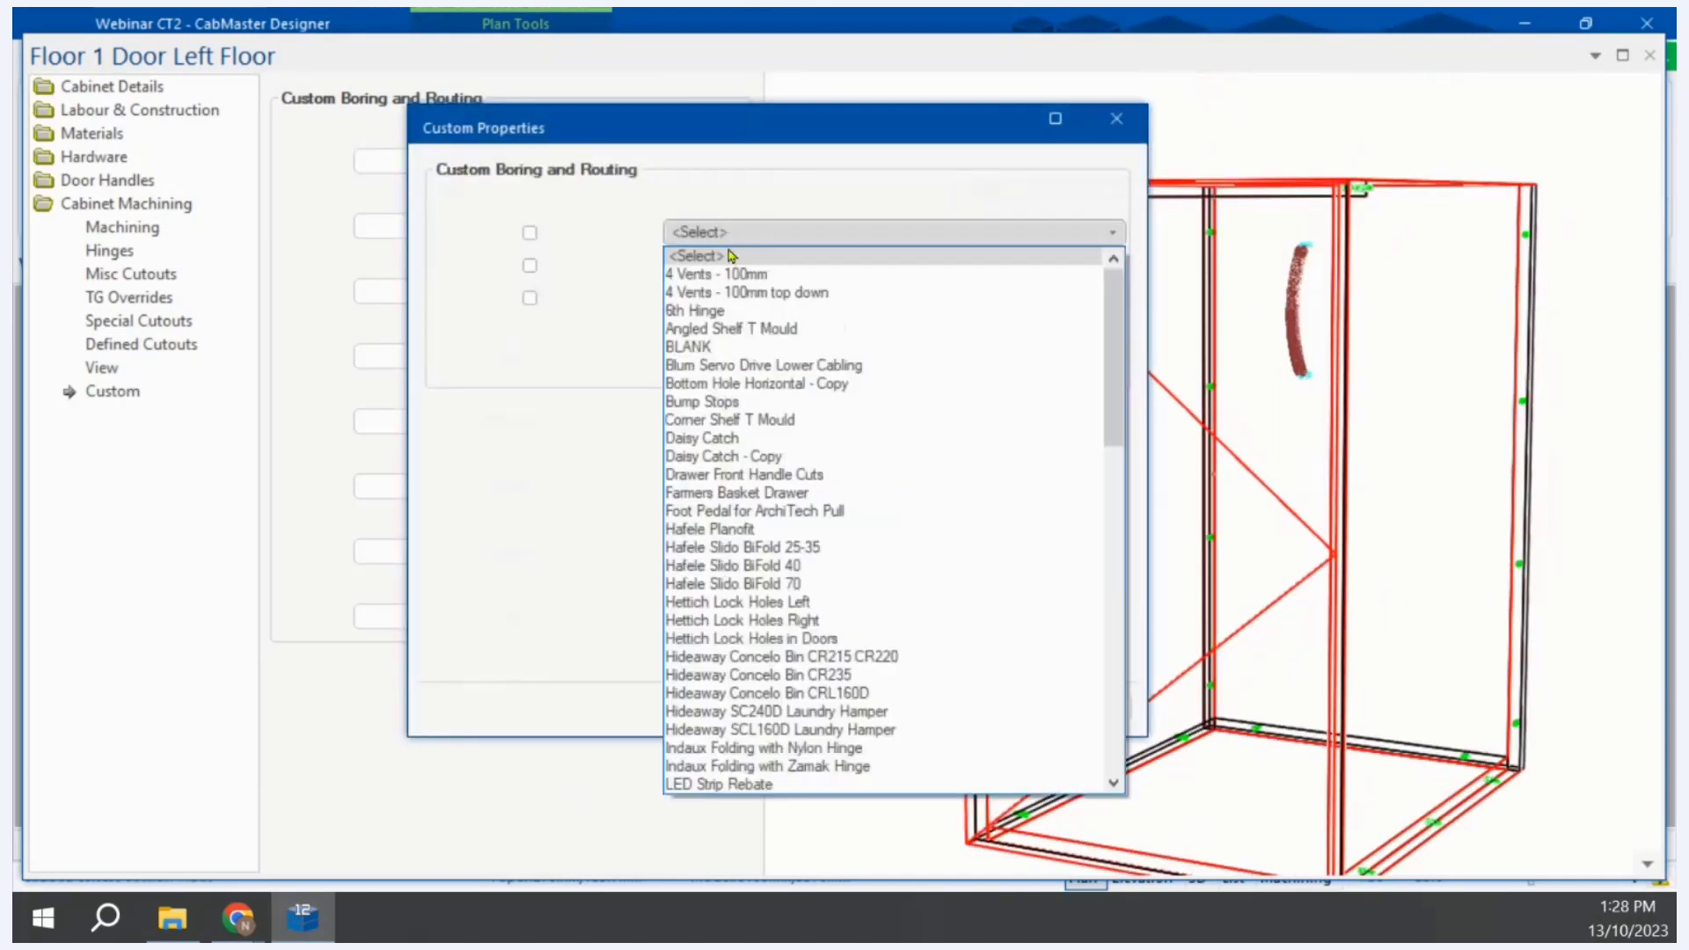
pyautogui.click(727, 312)
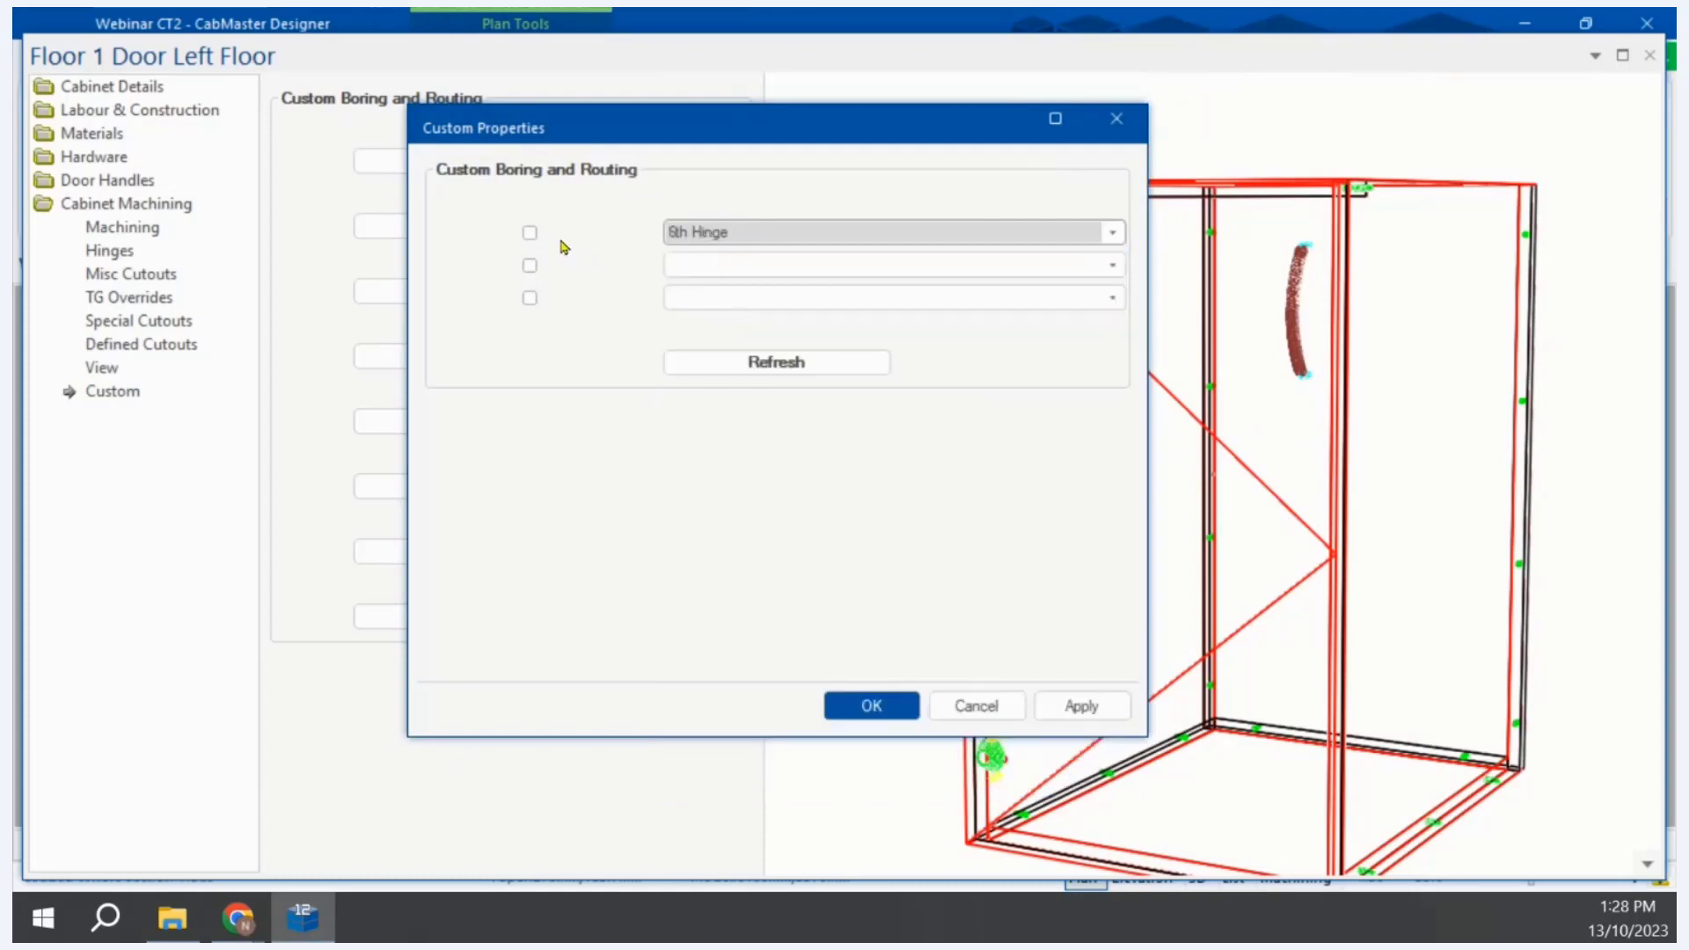
pyautogui.click(530, 232)
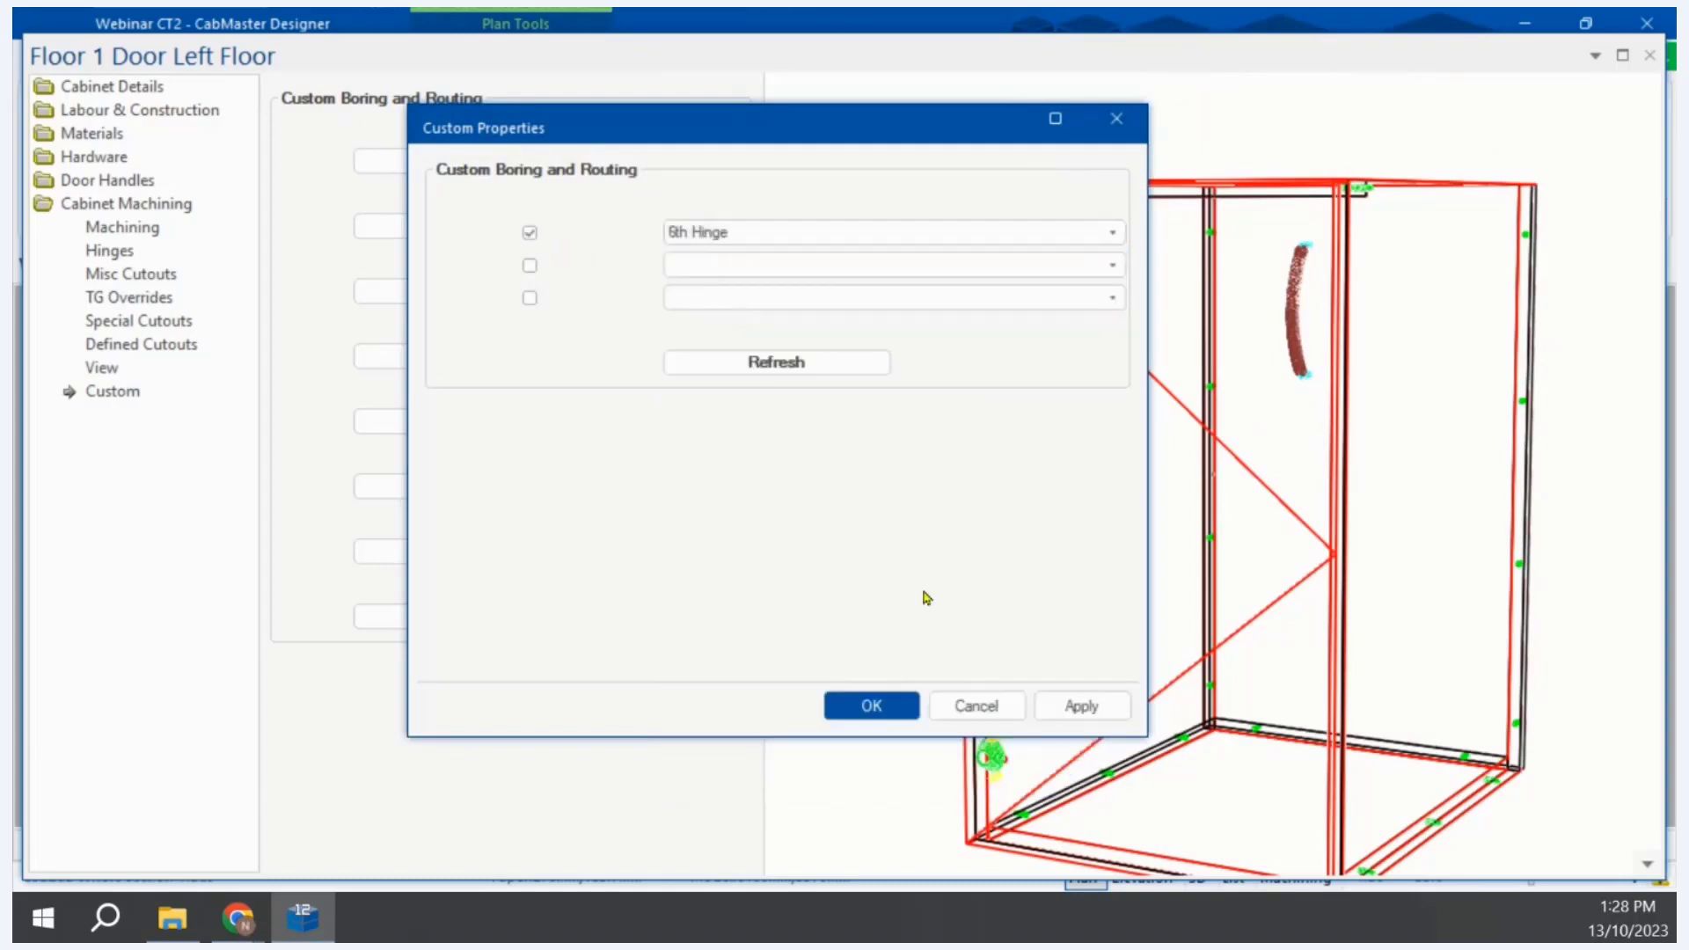
pyautogui.click(1082, 706)
pyautogui.click(902, 704)
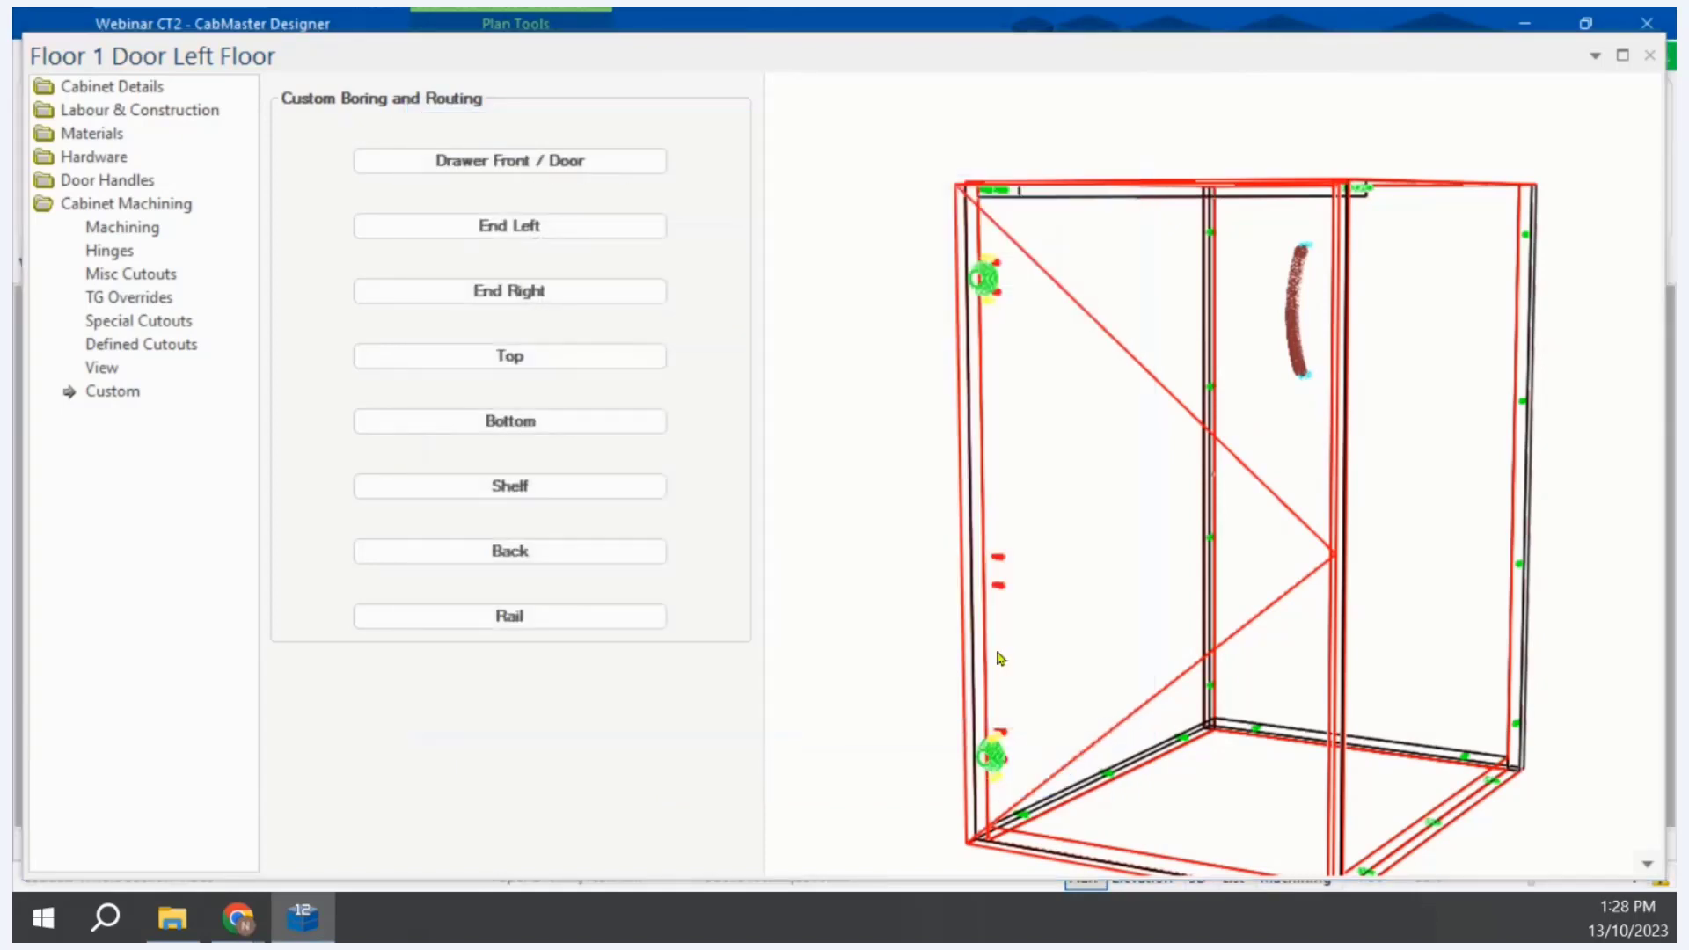
pyautogui.moveTo(1008, 660); pyautogui.dragTo(978, 623)
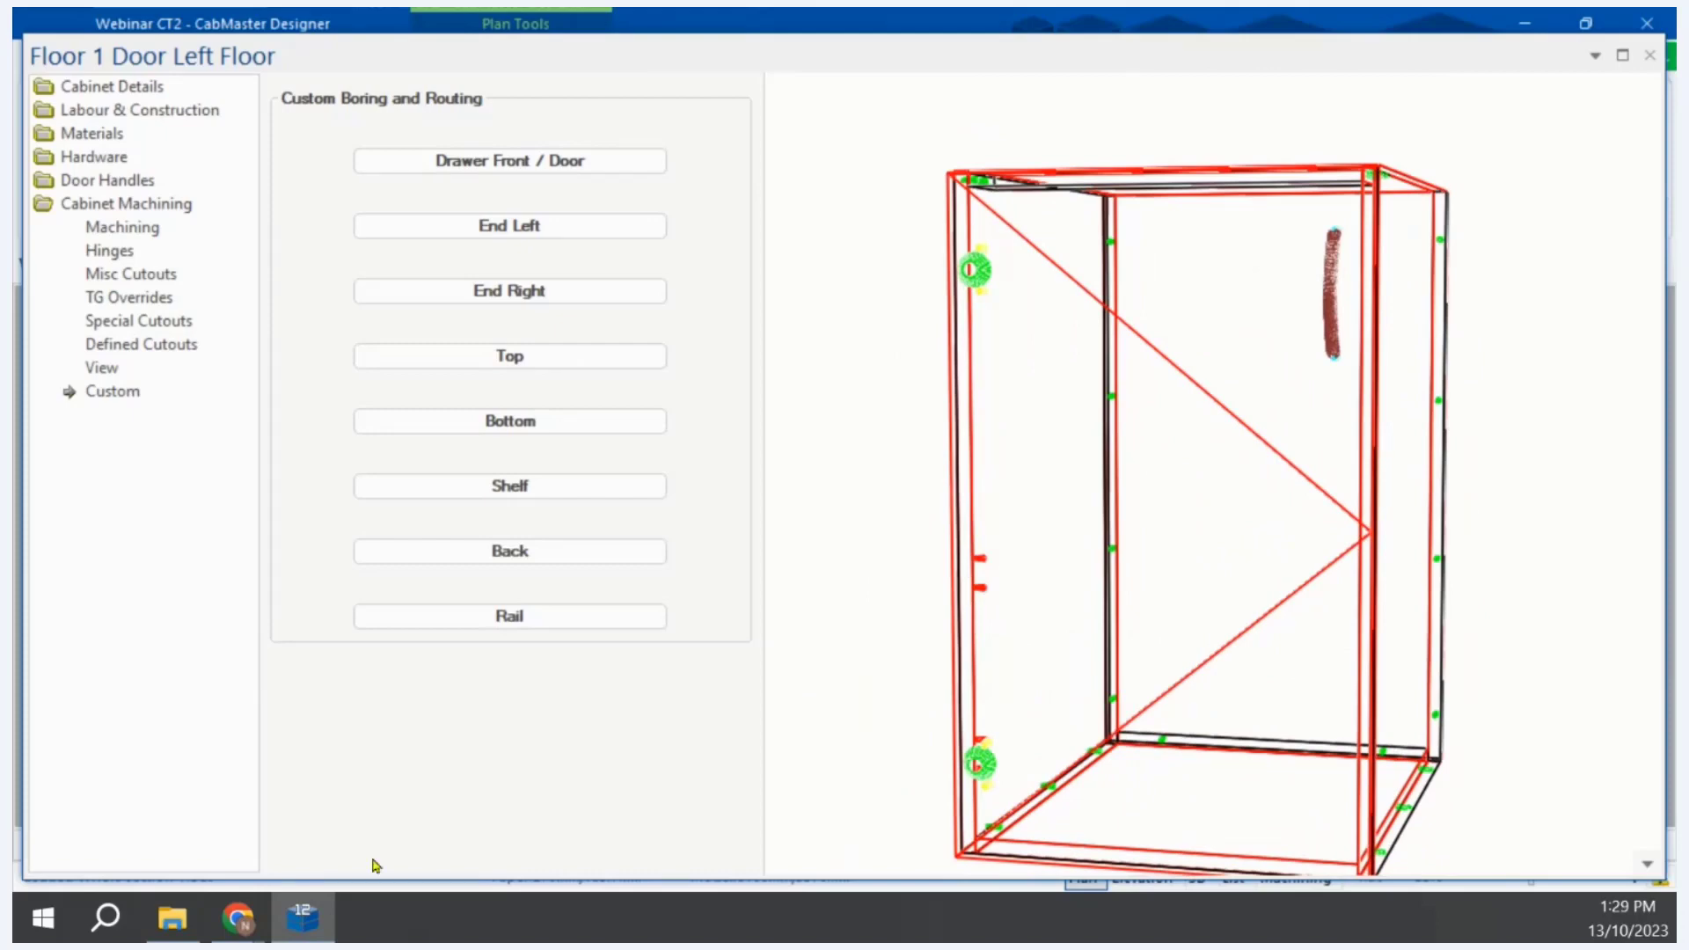
# Step: Switch to File Explorer and open 6th Hinge.qlt from the Custom machining folder in a maximized Table Editor
pyautogui.click(173, 919)
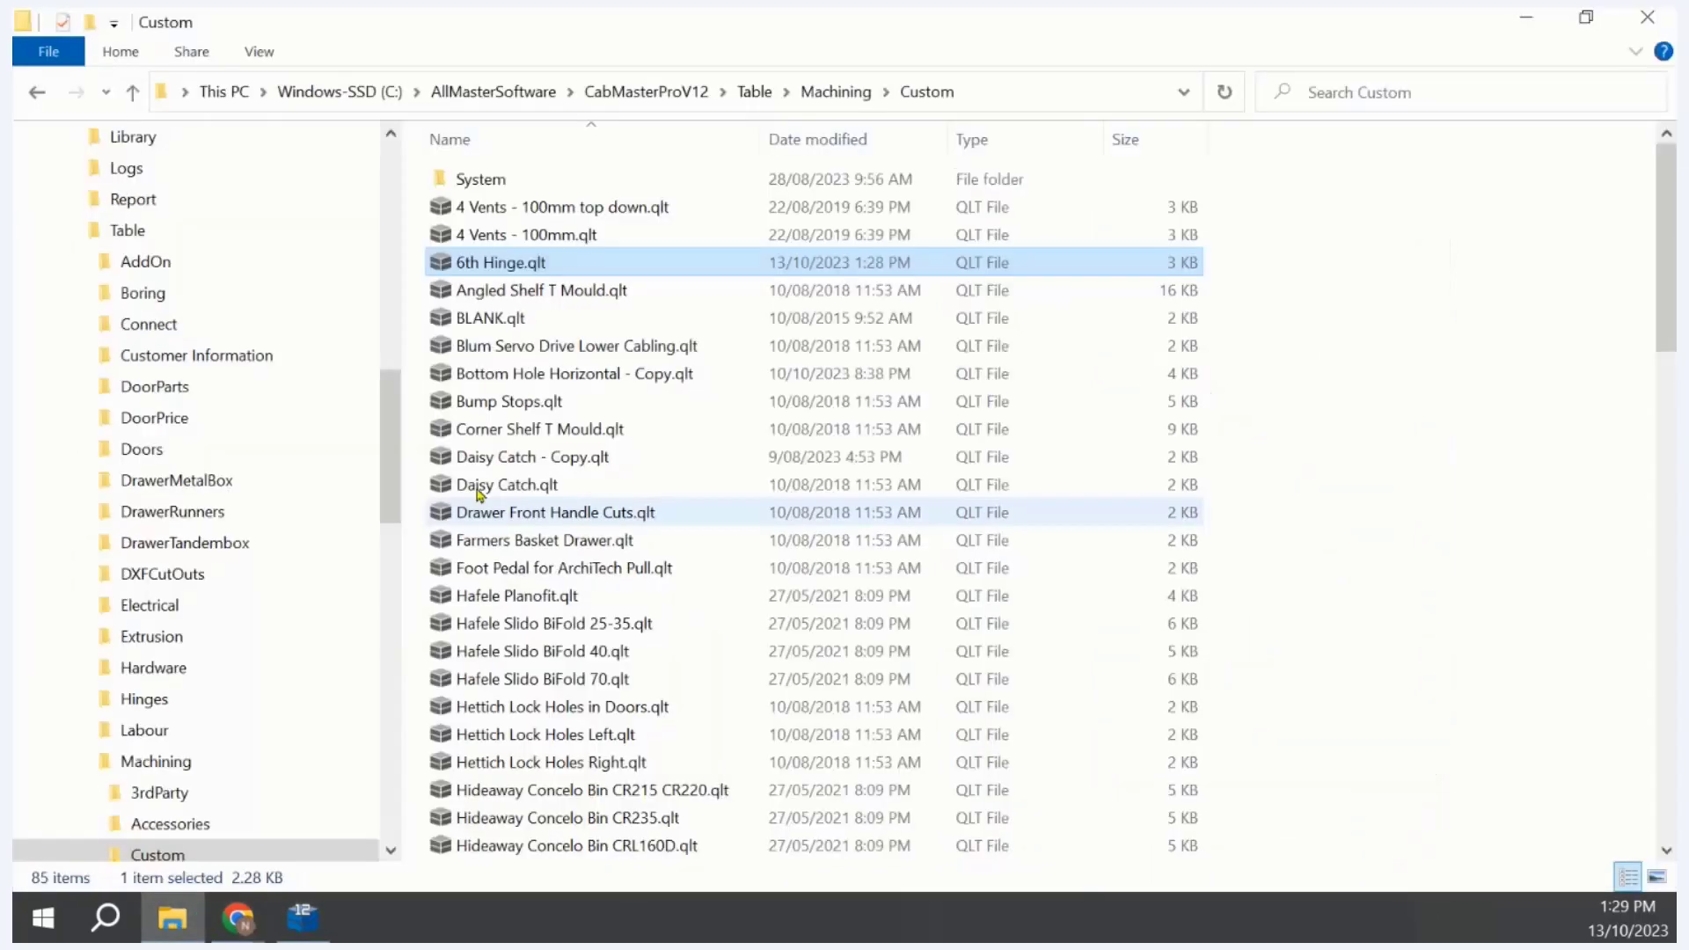
pyautogui.doubleClick(514, 261)
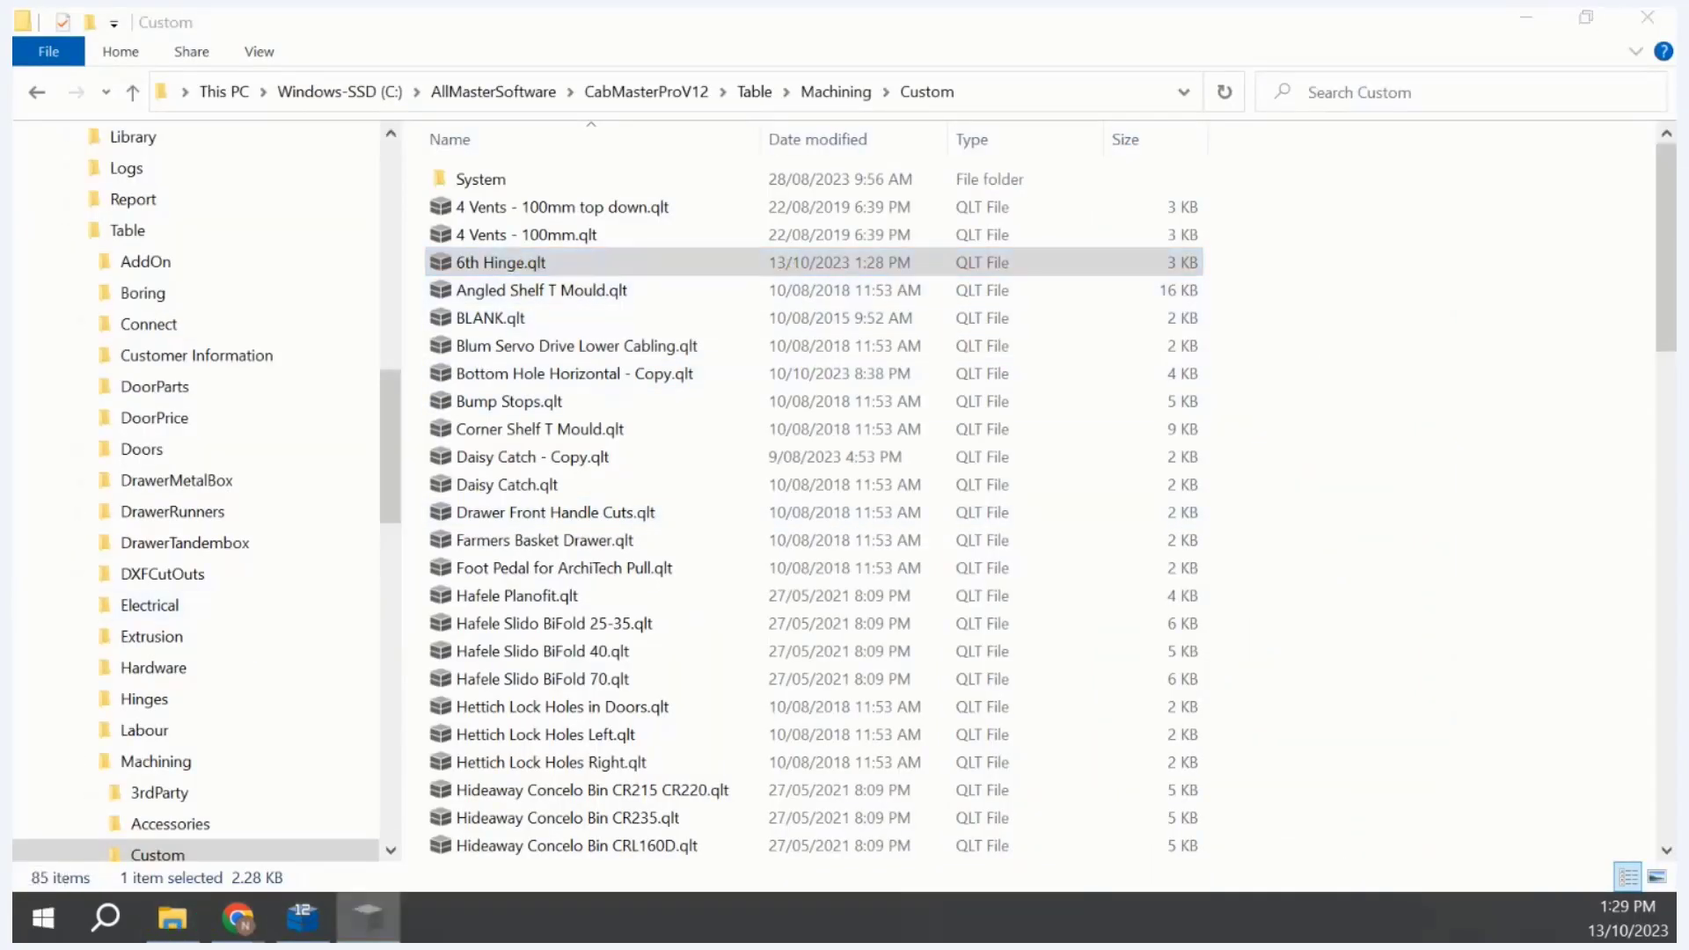
pyautogui.moveTo(1003, 23); pyautogui.dragTo(735, 124)
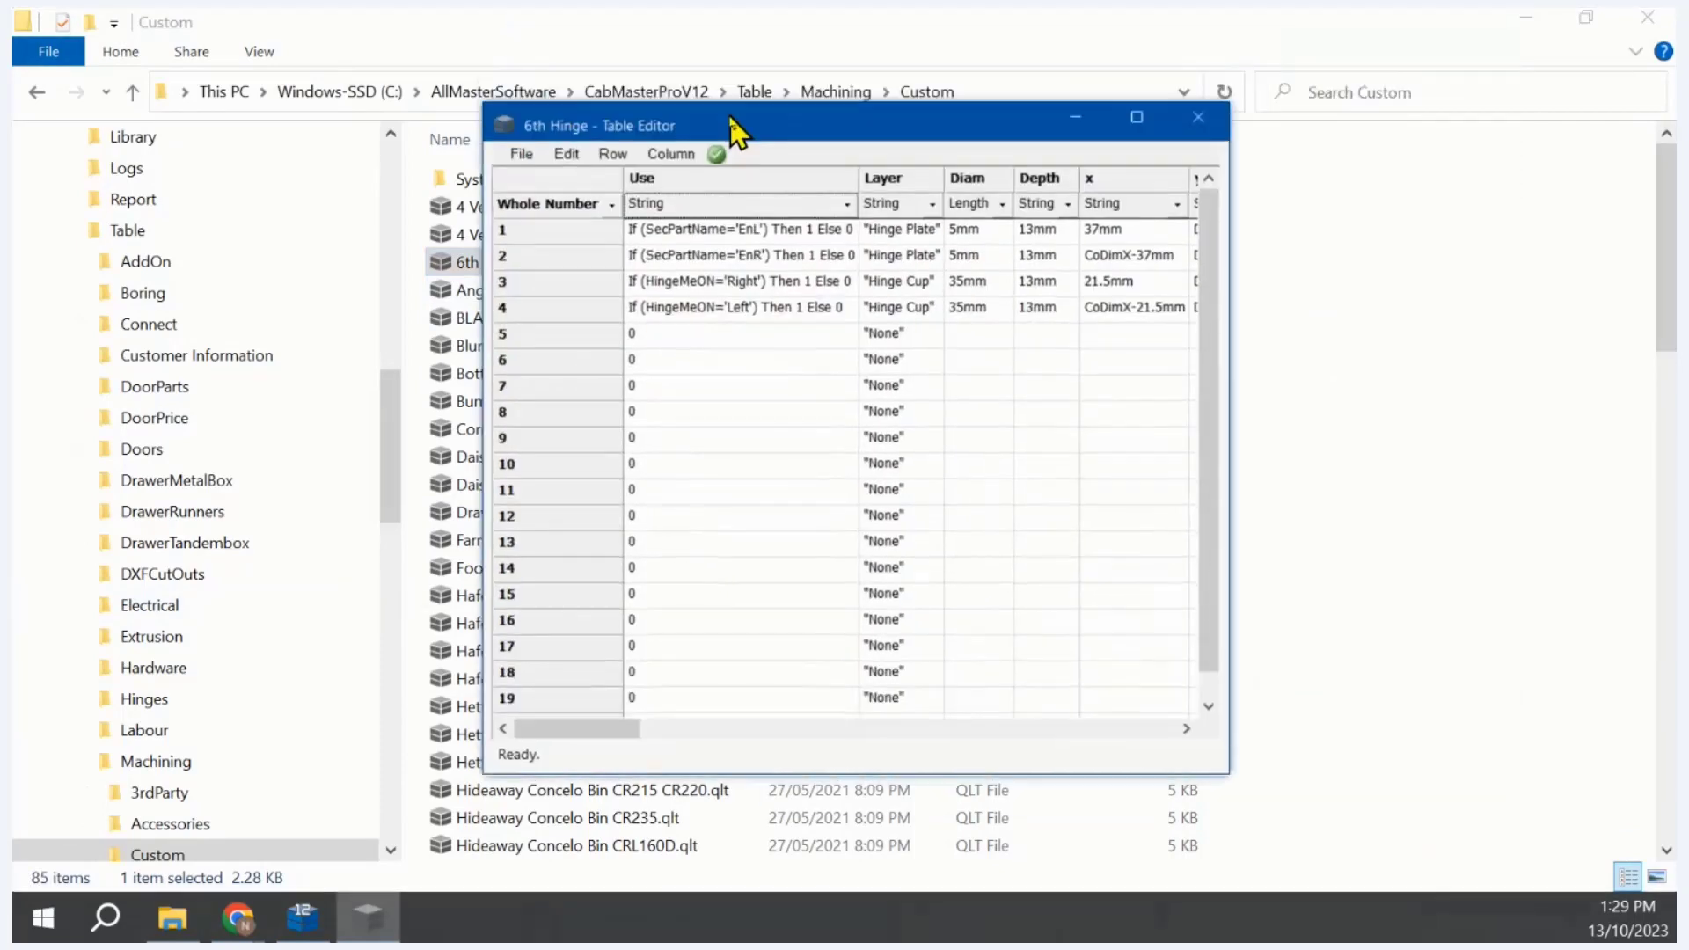
pyautogui.click(1138, 118)
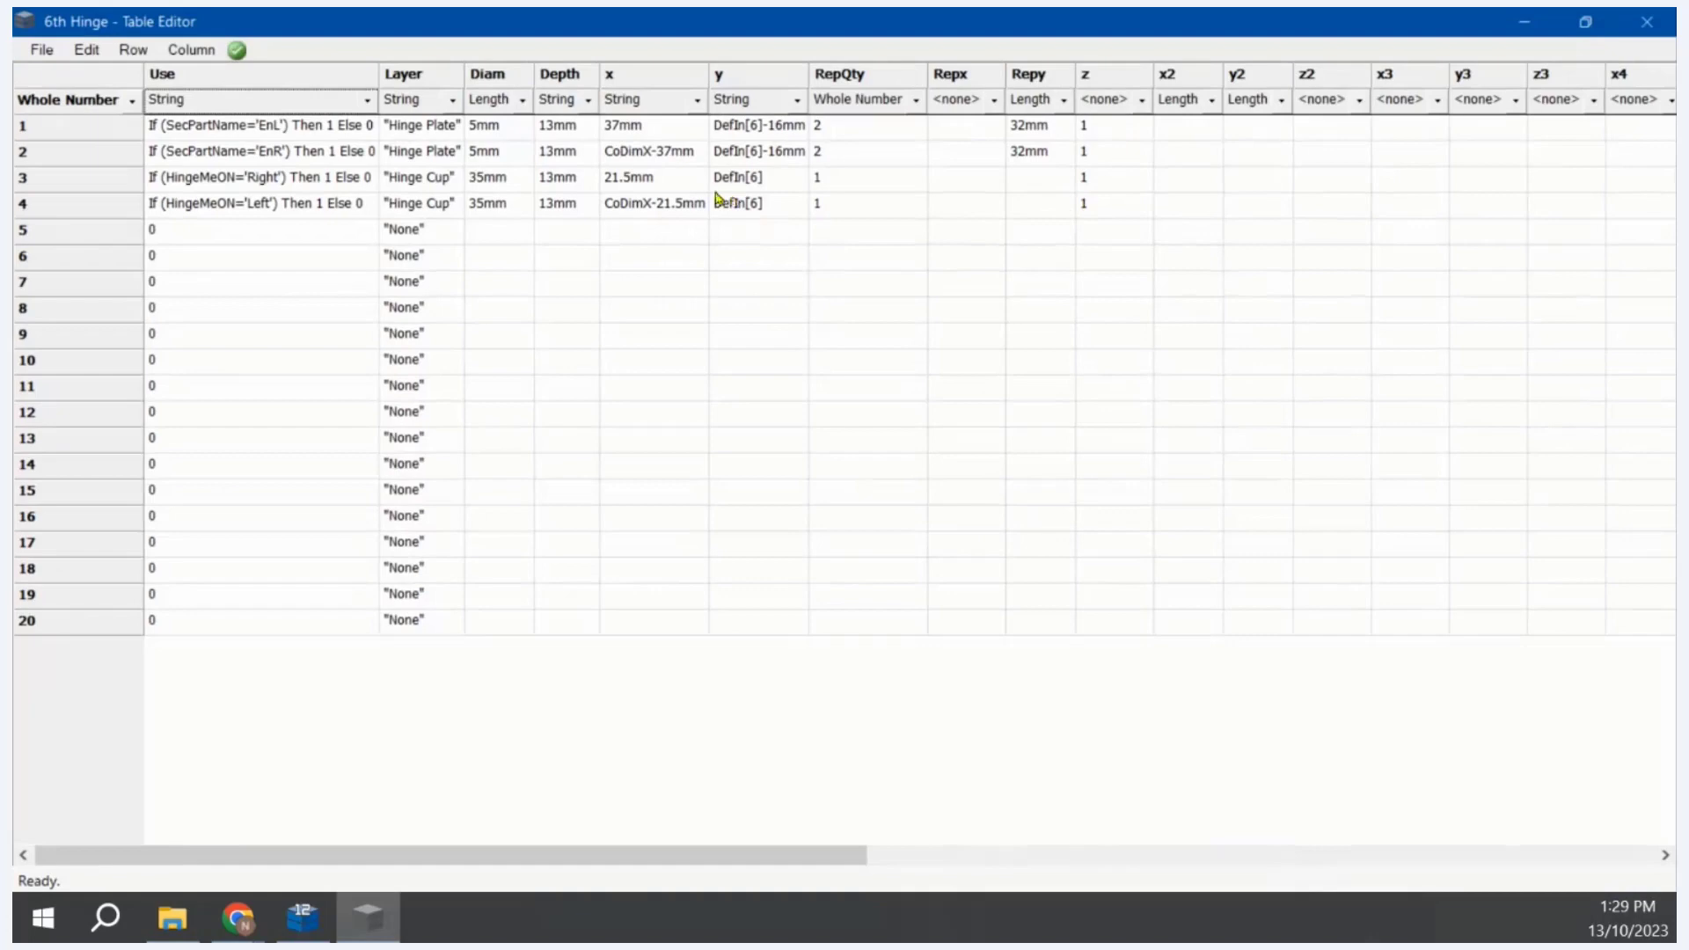
# Step: Correct the variable's capitalization to HingeMeOn in the Use formulas of rows 3 and 4
pyautogui.doubleClick(256, 176)
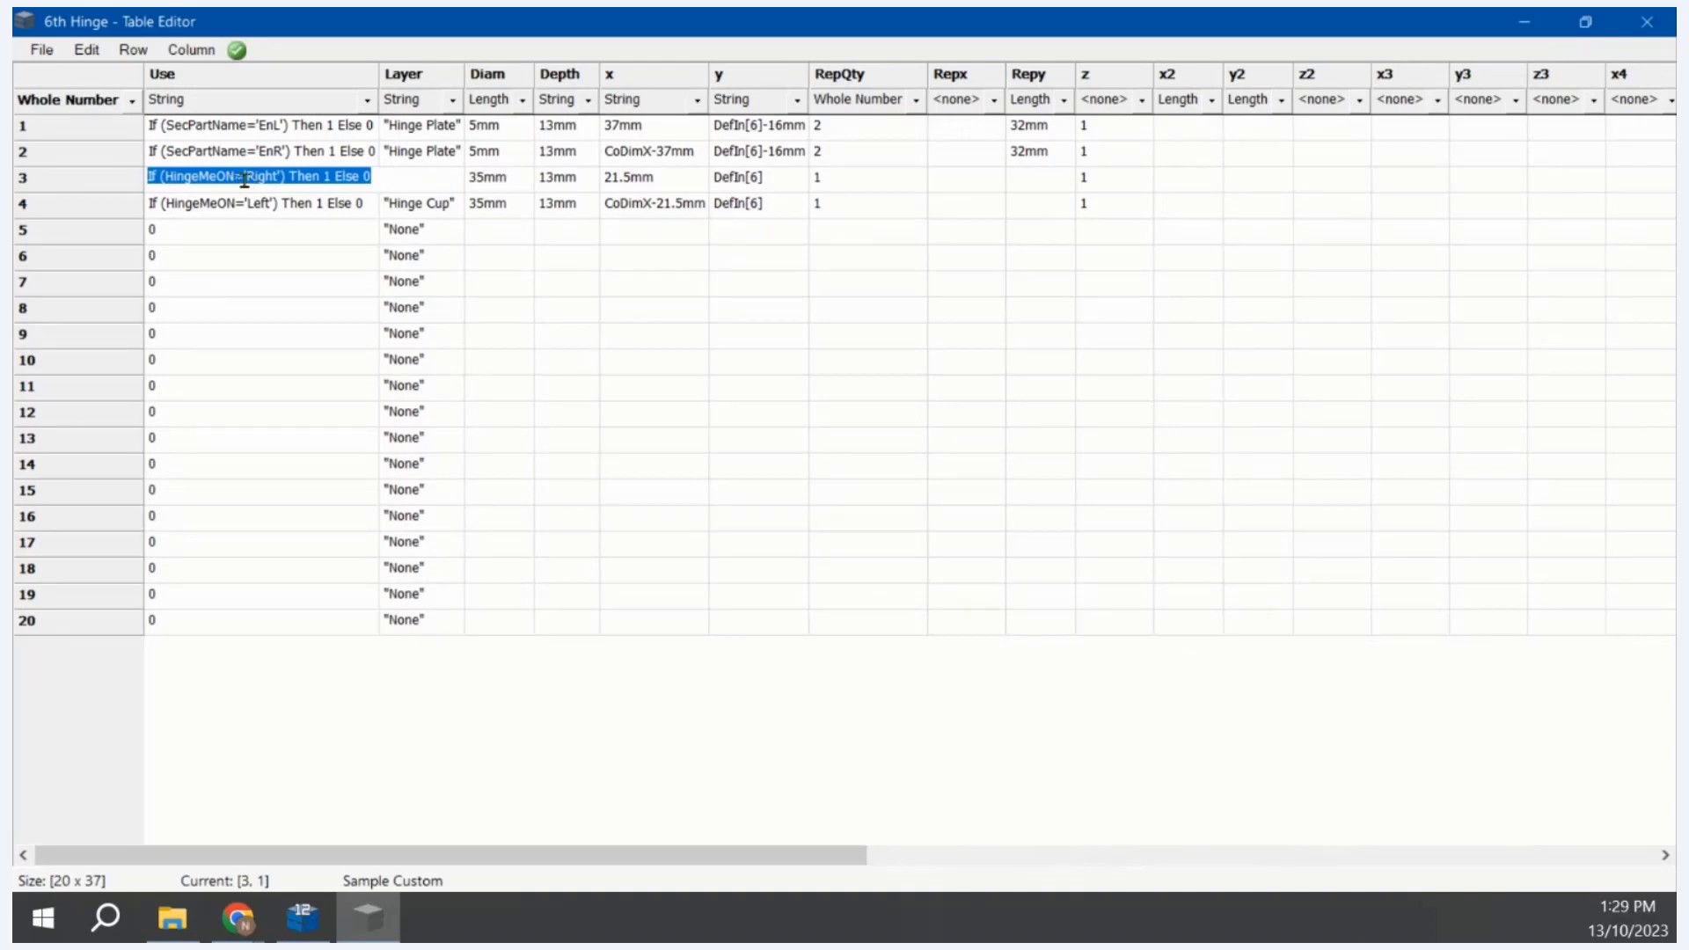
pyautogui.click(234, 177)
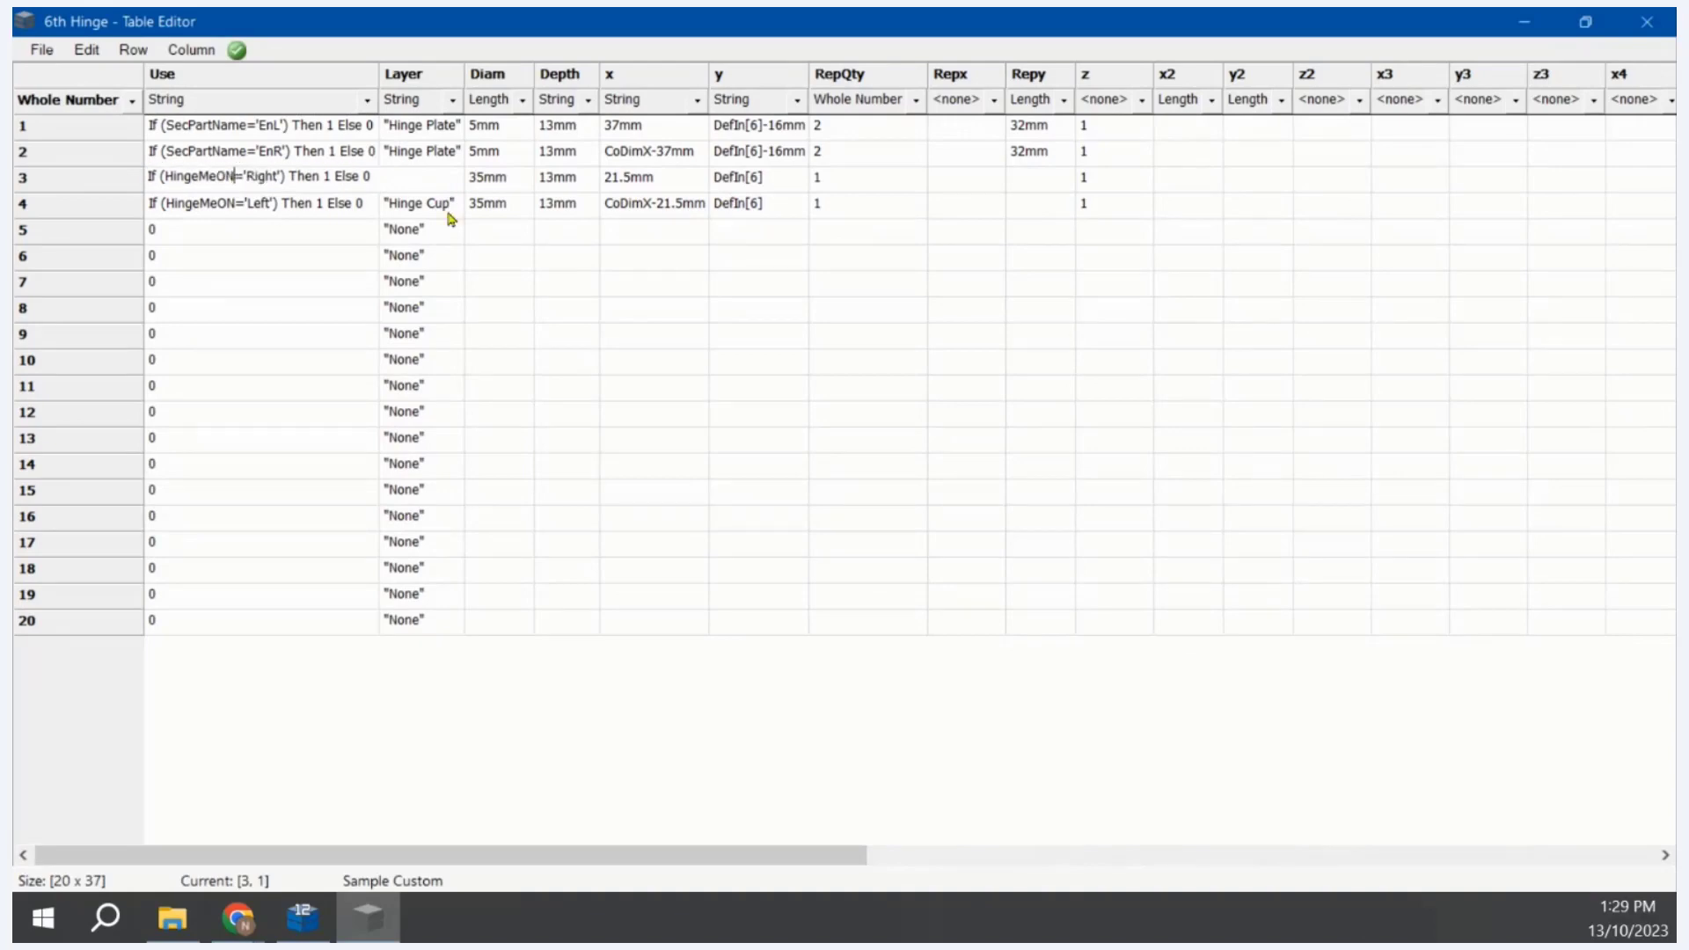
pyautogui.press('BackSpace')
pyautogui.write('n')
pyautogui.click(234, 204)
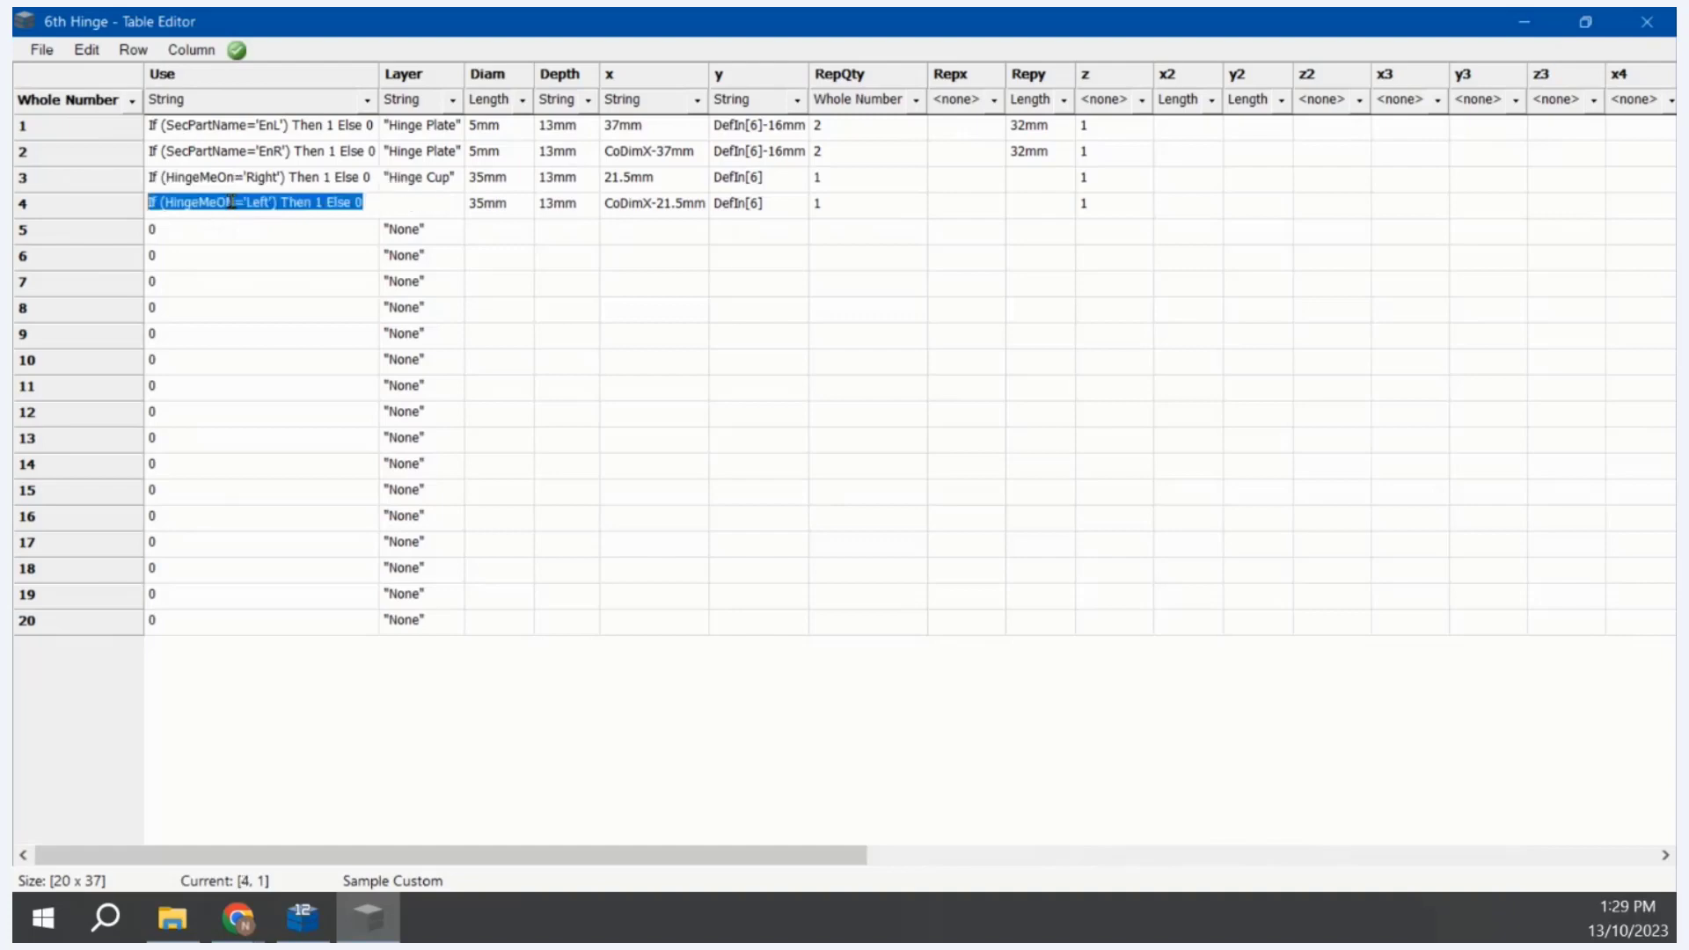
pyautogui.click(234, 203)
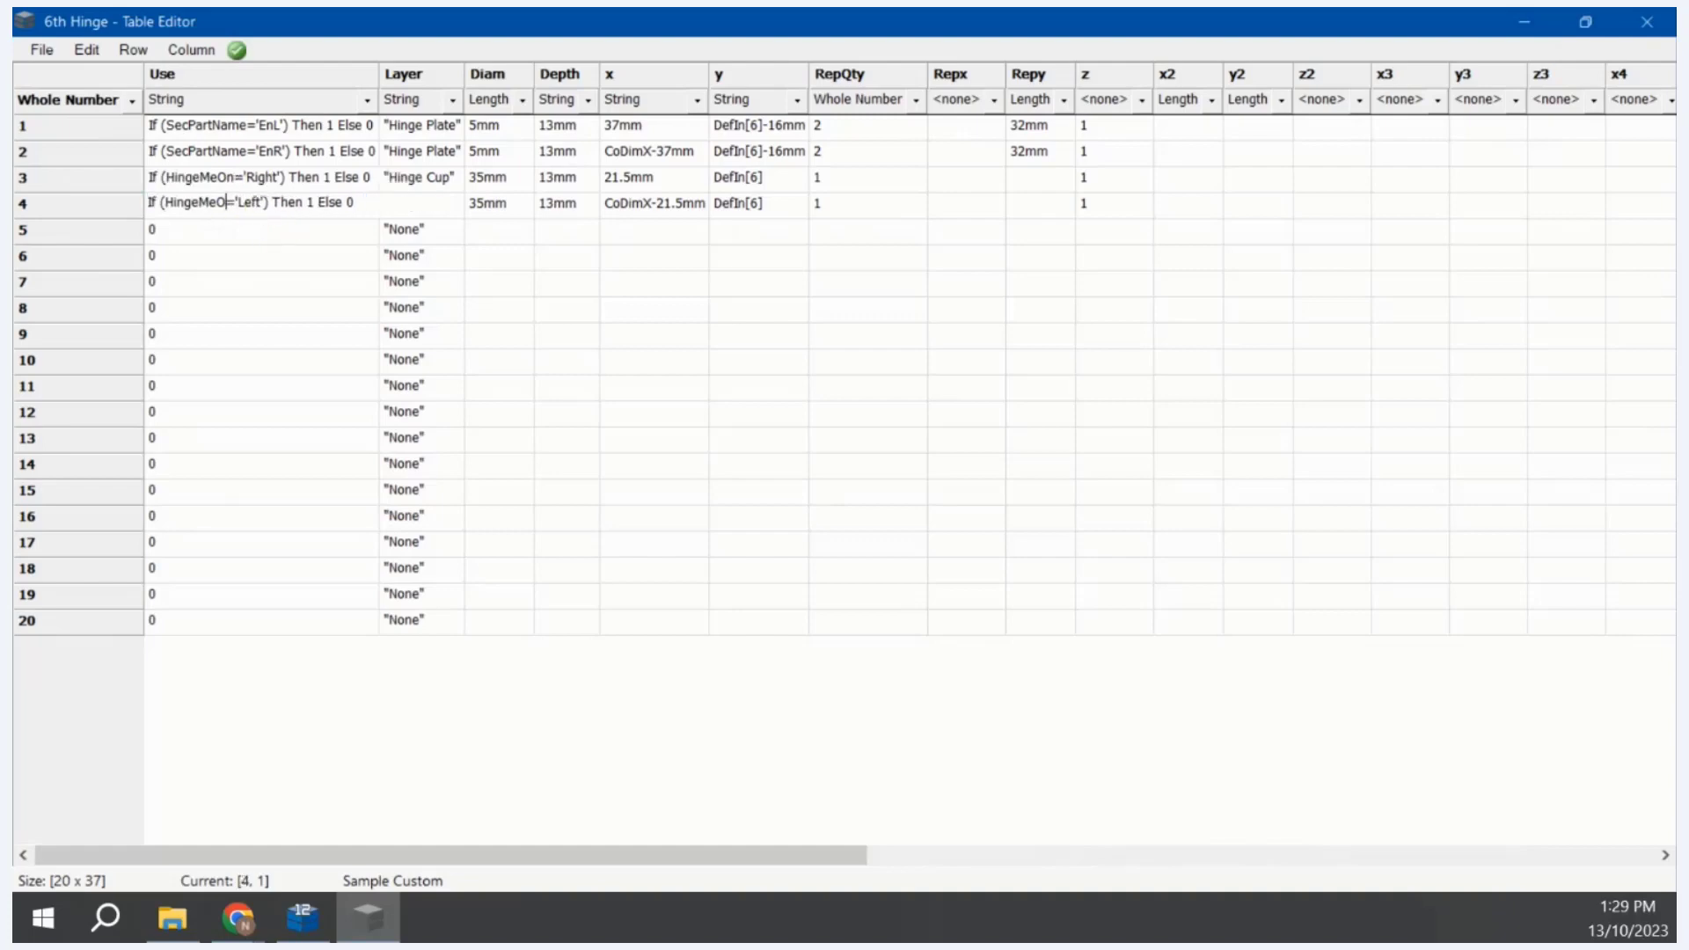
pyautogui.click(556, 345)
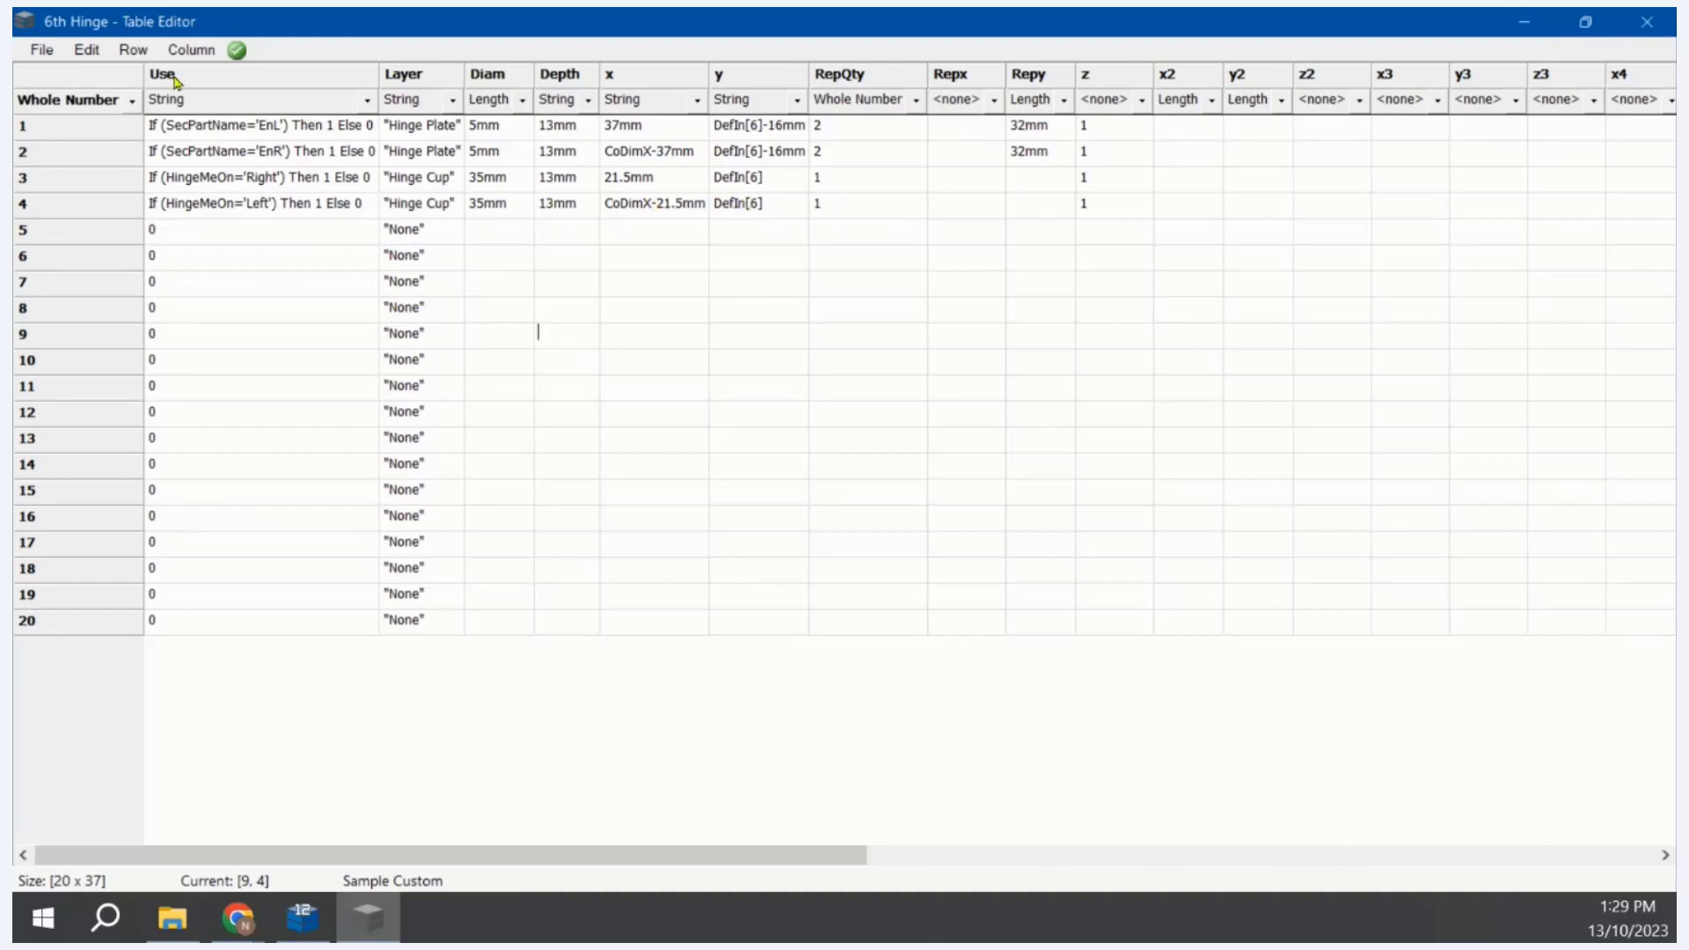
# Step: Save the corrected 6th Hinge table and close the Table Editor
pyautogui.click(41, 51)
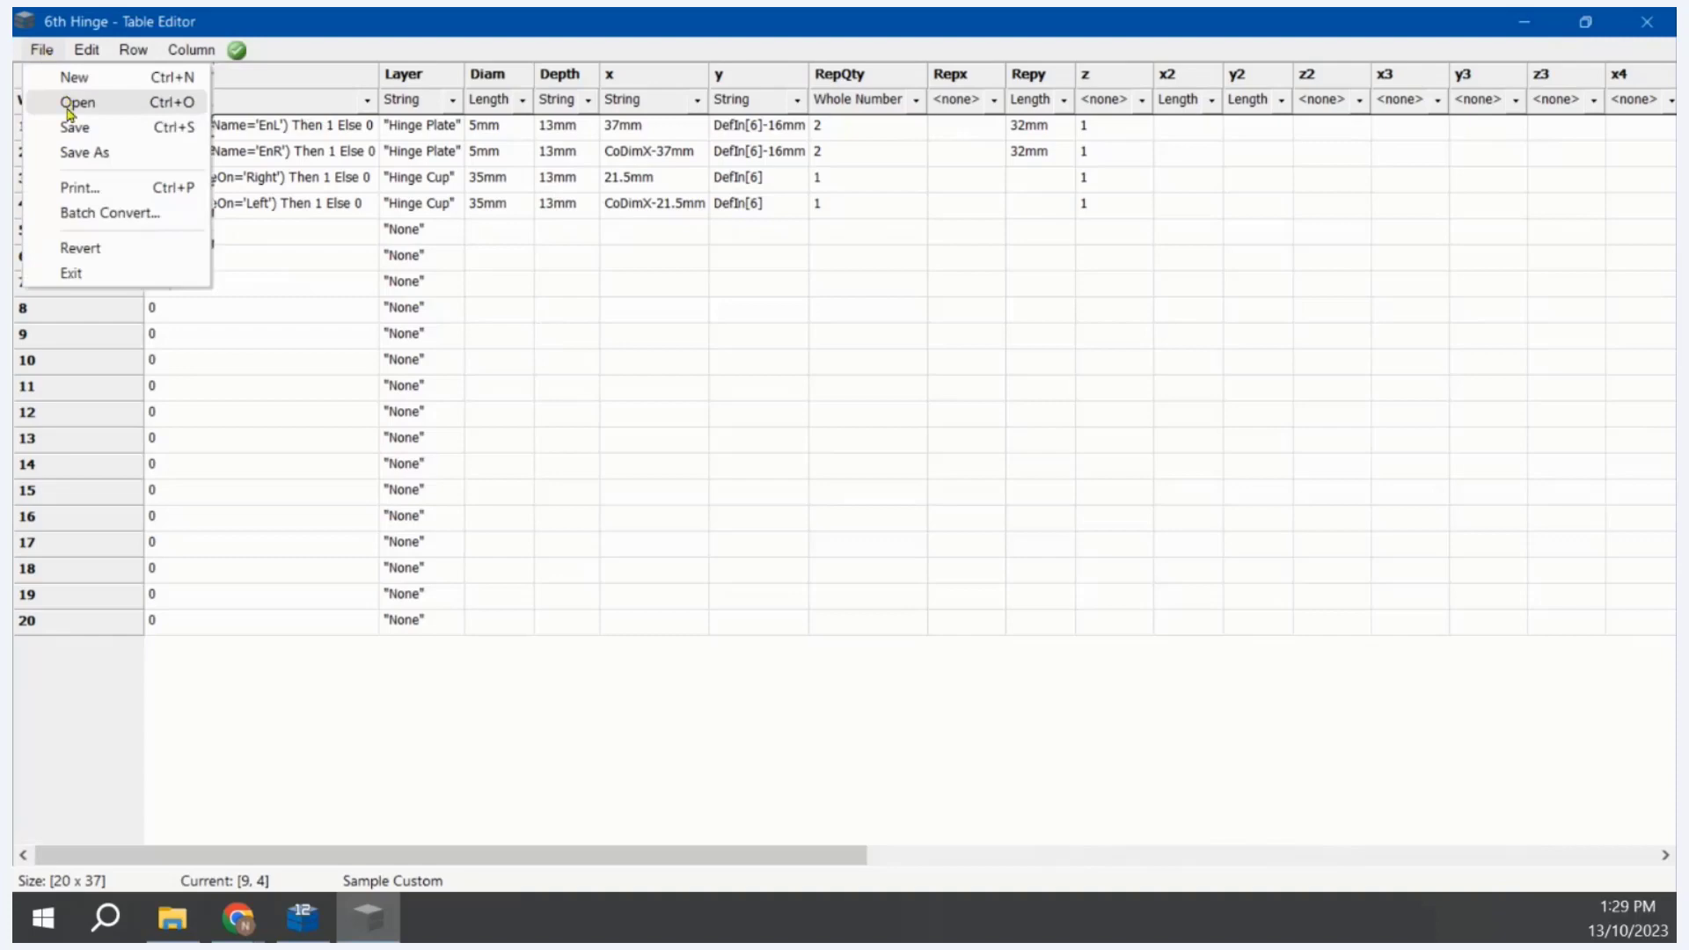
pyautogui.click(71, 130)
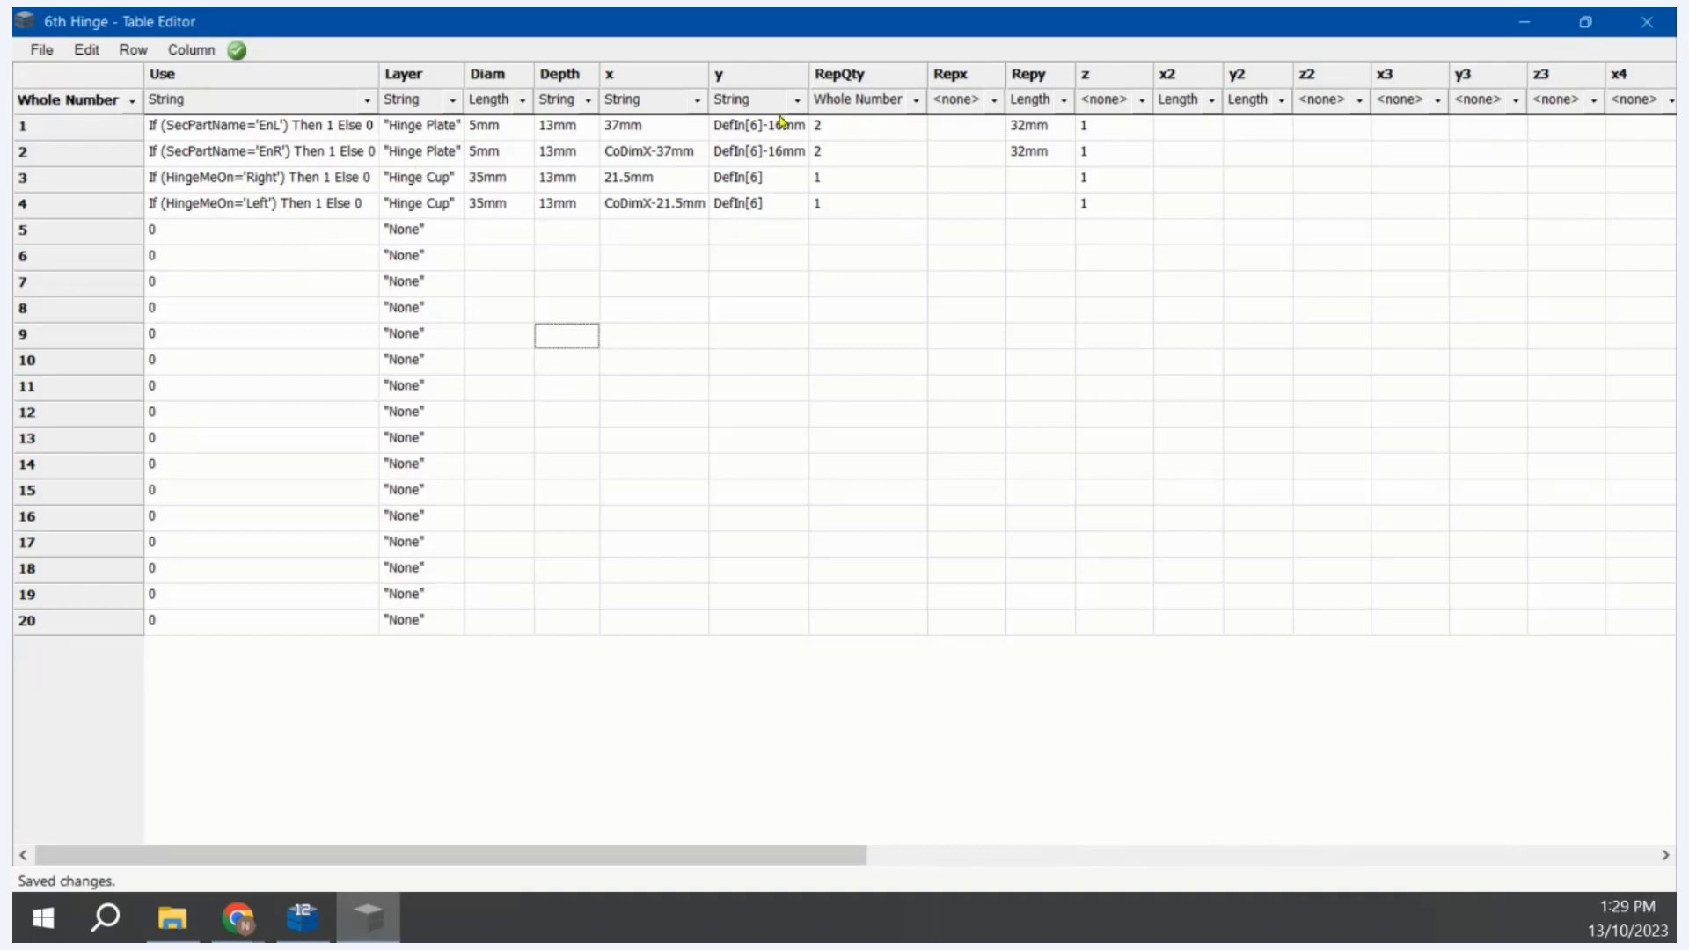
pyautogui.click(1647, 21)
# Step: Switch to CabMaster Designer, re-import and re-calculate all cabinets, and inspect the door's hinge cup in the 3D preview
pyautogui.click(303, 918)
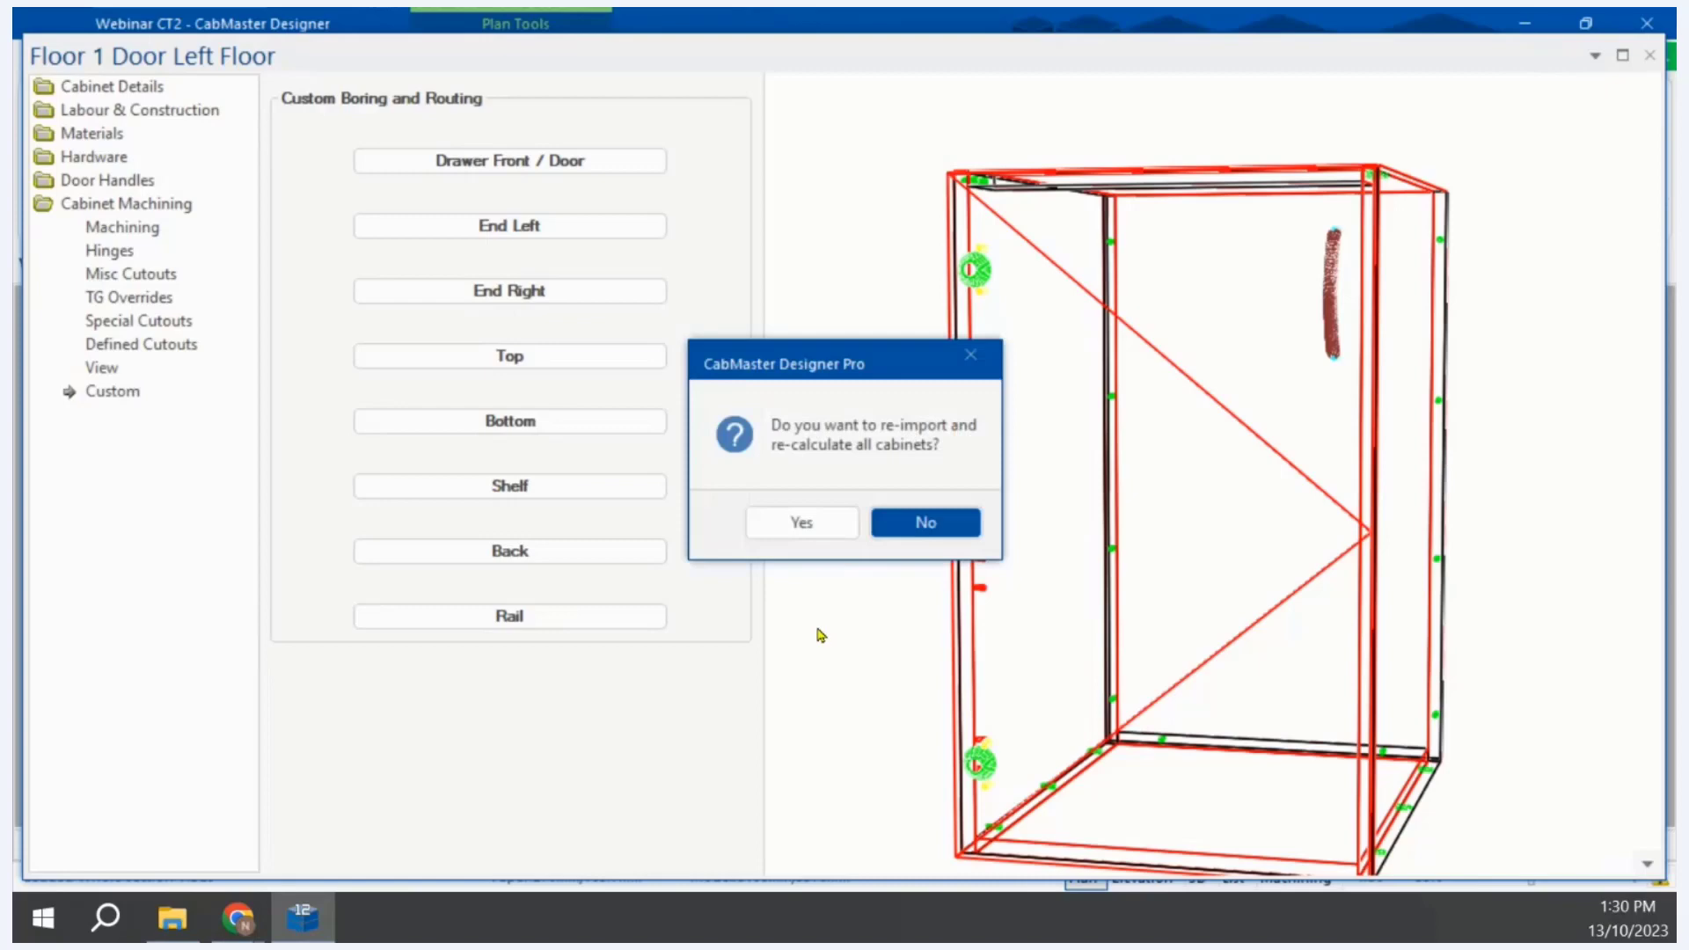
pyautogui.press('Left')
pyautogui.press('Return')
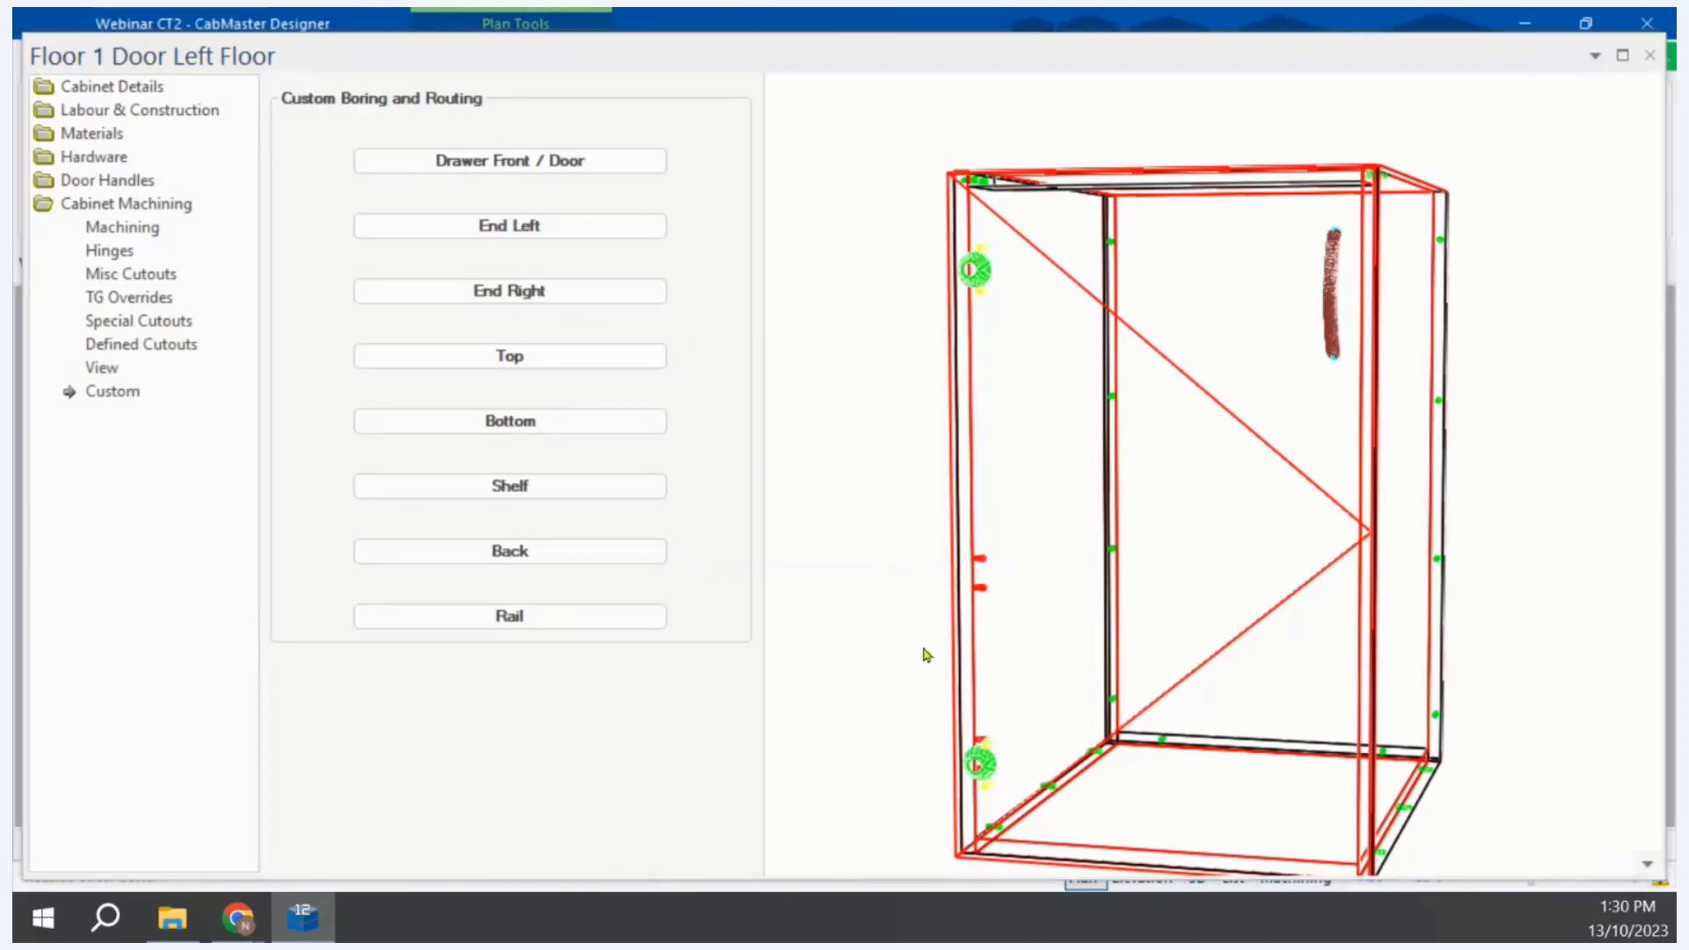
pyautogui.moveTo(1073, 700); pyautogui.dragTo(1218, 599)
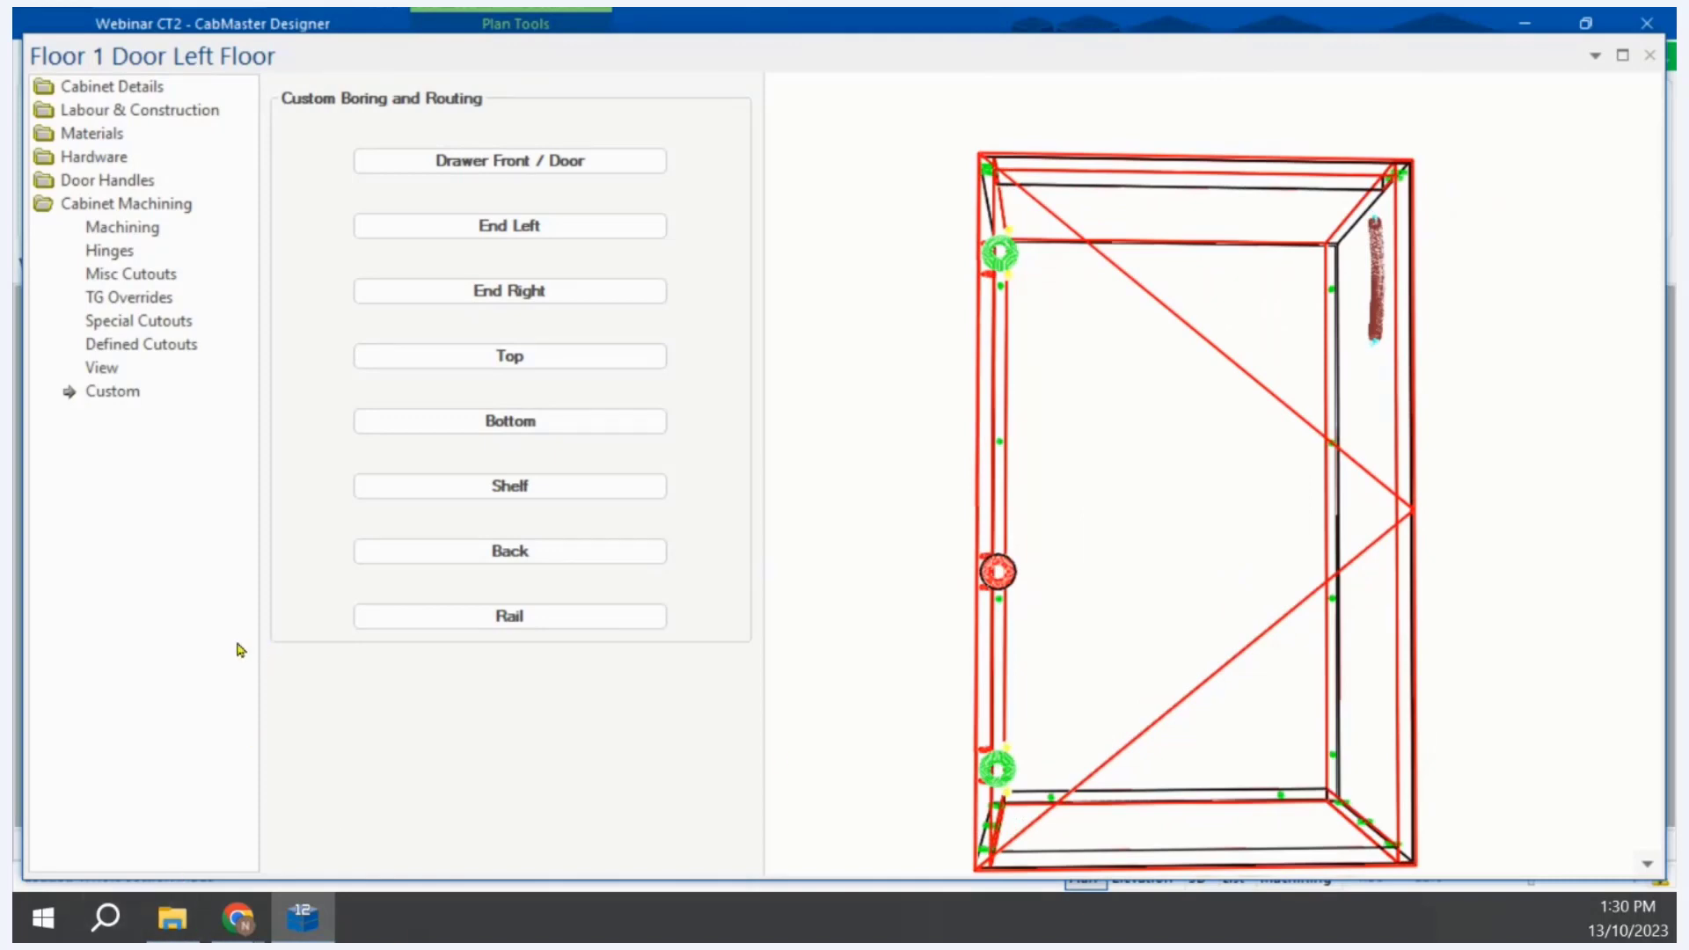
pyautogui.moveTo(893, 622)
pyautogui.mouseDown()
pyautogui.moveTo(1012, 602)
pyautogui.moveTo(1135, 549)
pyautogui.moveTo(1134, 532)
pyautogui.moveTo(1082, 551)
pyautogui.moveTo(1112, 577)
pyautogui.moveTo(858, 629)
pyautogui.moveTo(889, 599)
pyautogui.mouseUp()
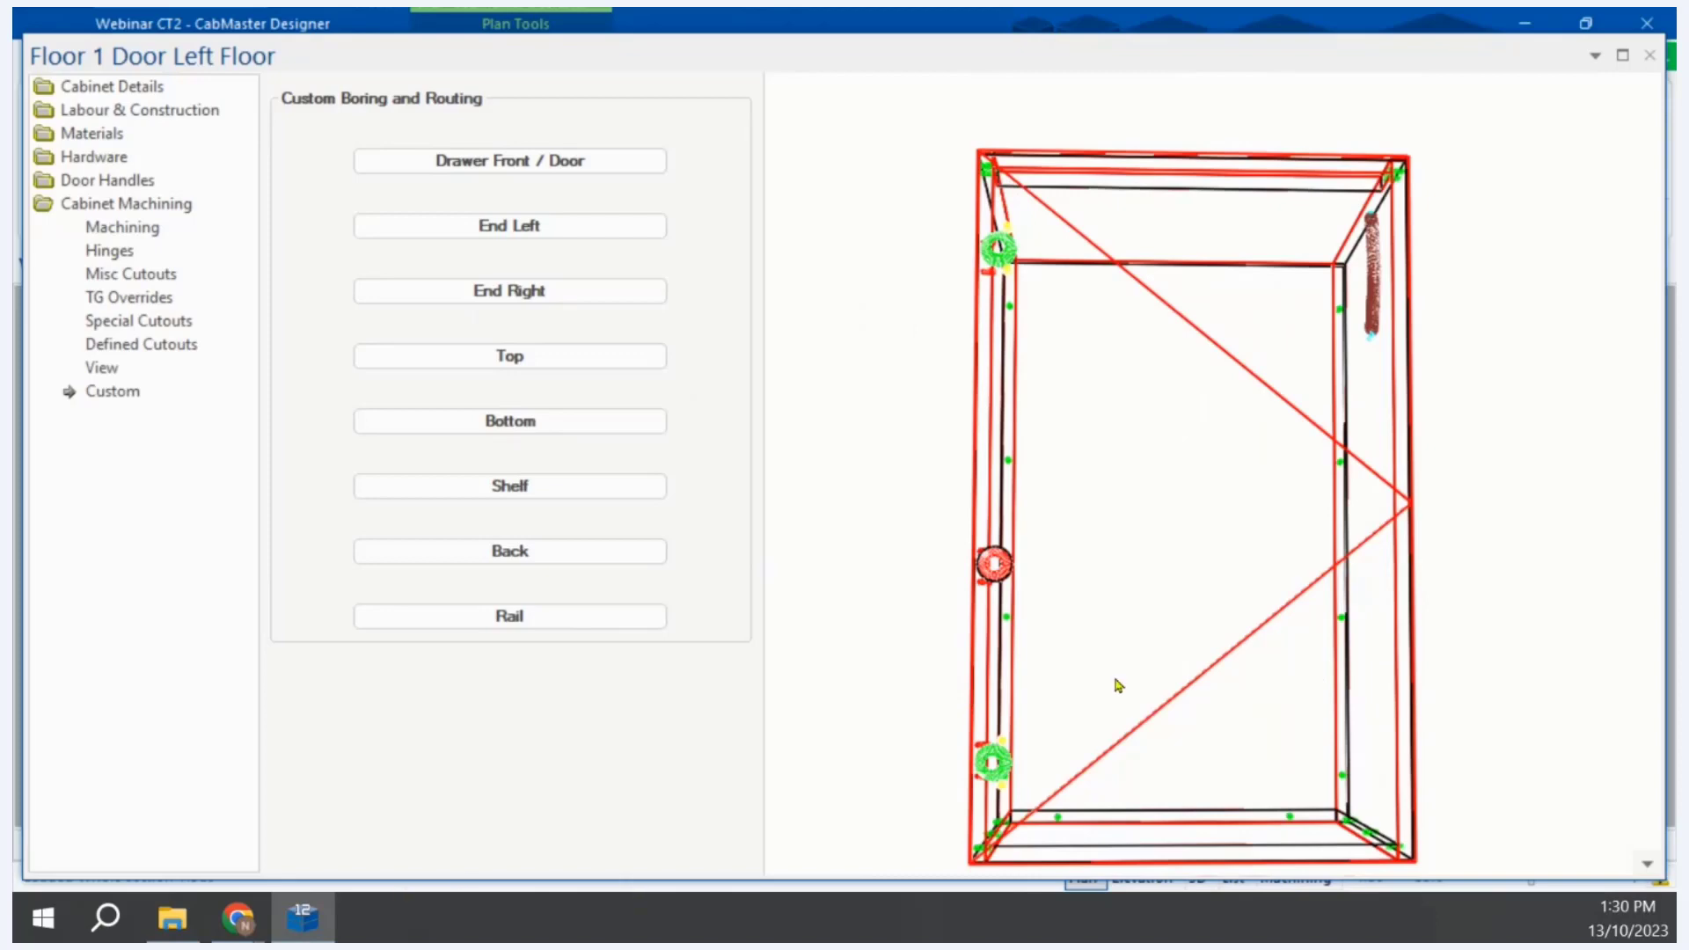
pyautogui.moveTo(1116, 682); pyautogui.dragTo(1322, 683)
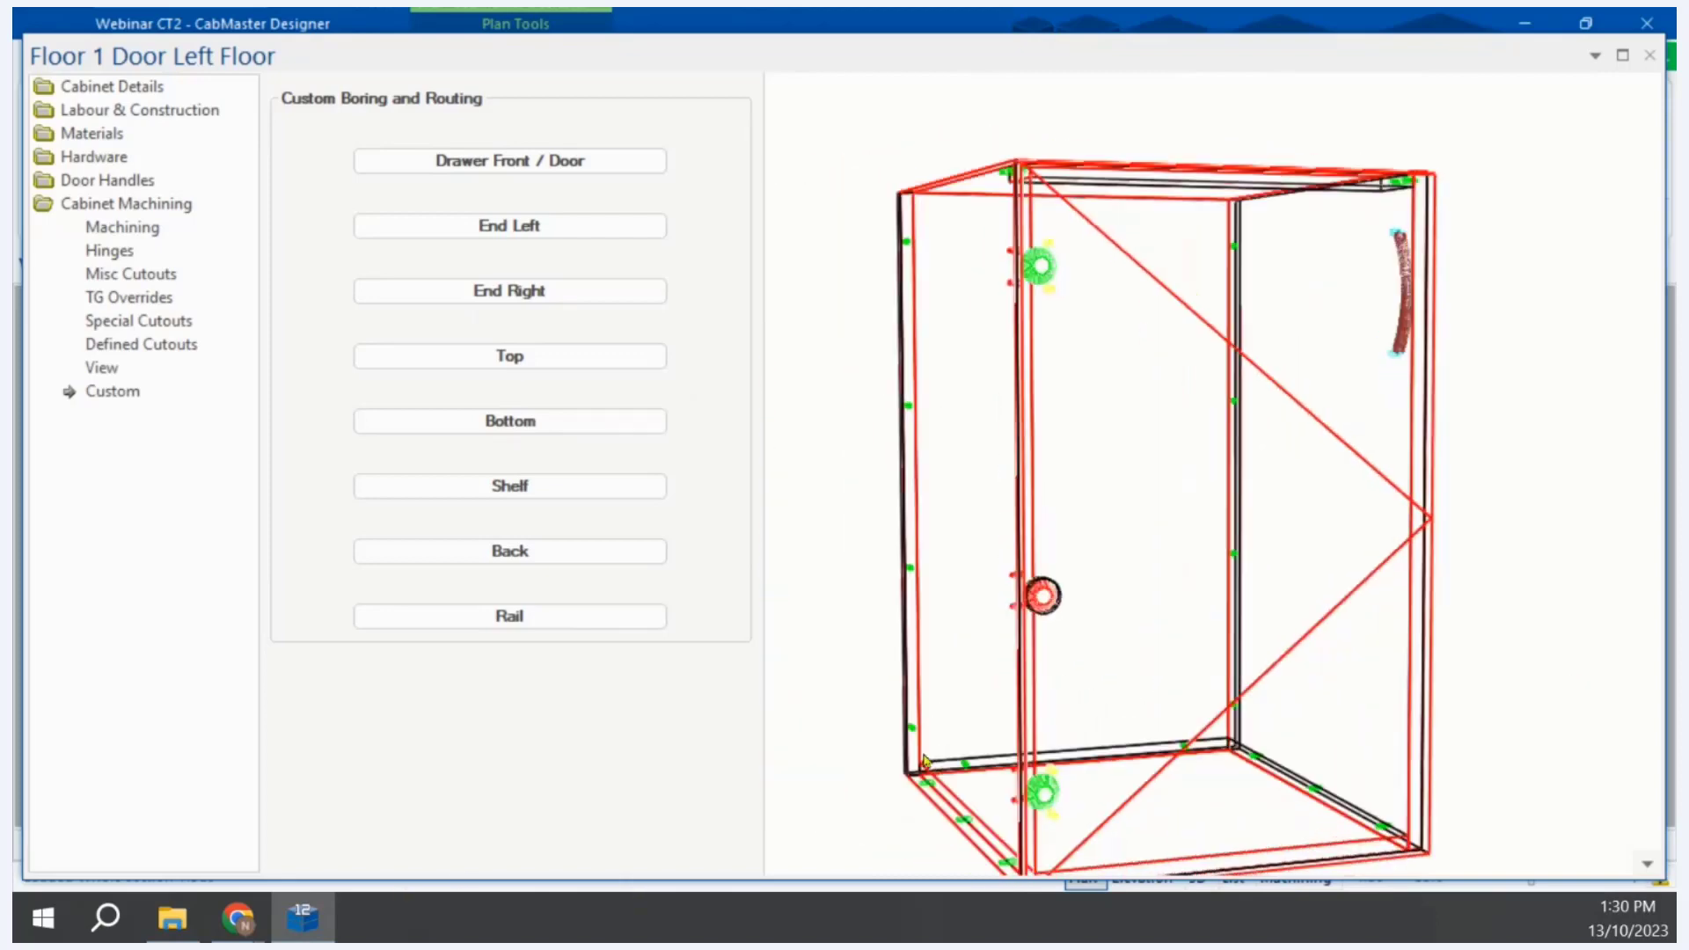
# Step: Reopen the 6th Hinge table from File Explorer and copy hinge cup rows 3 and 4 into rows 5 and 6
pyautogui.click(173, 917)
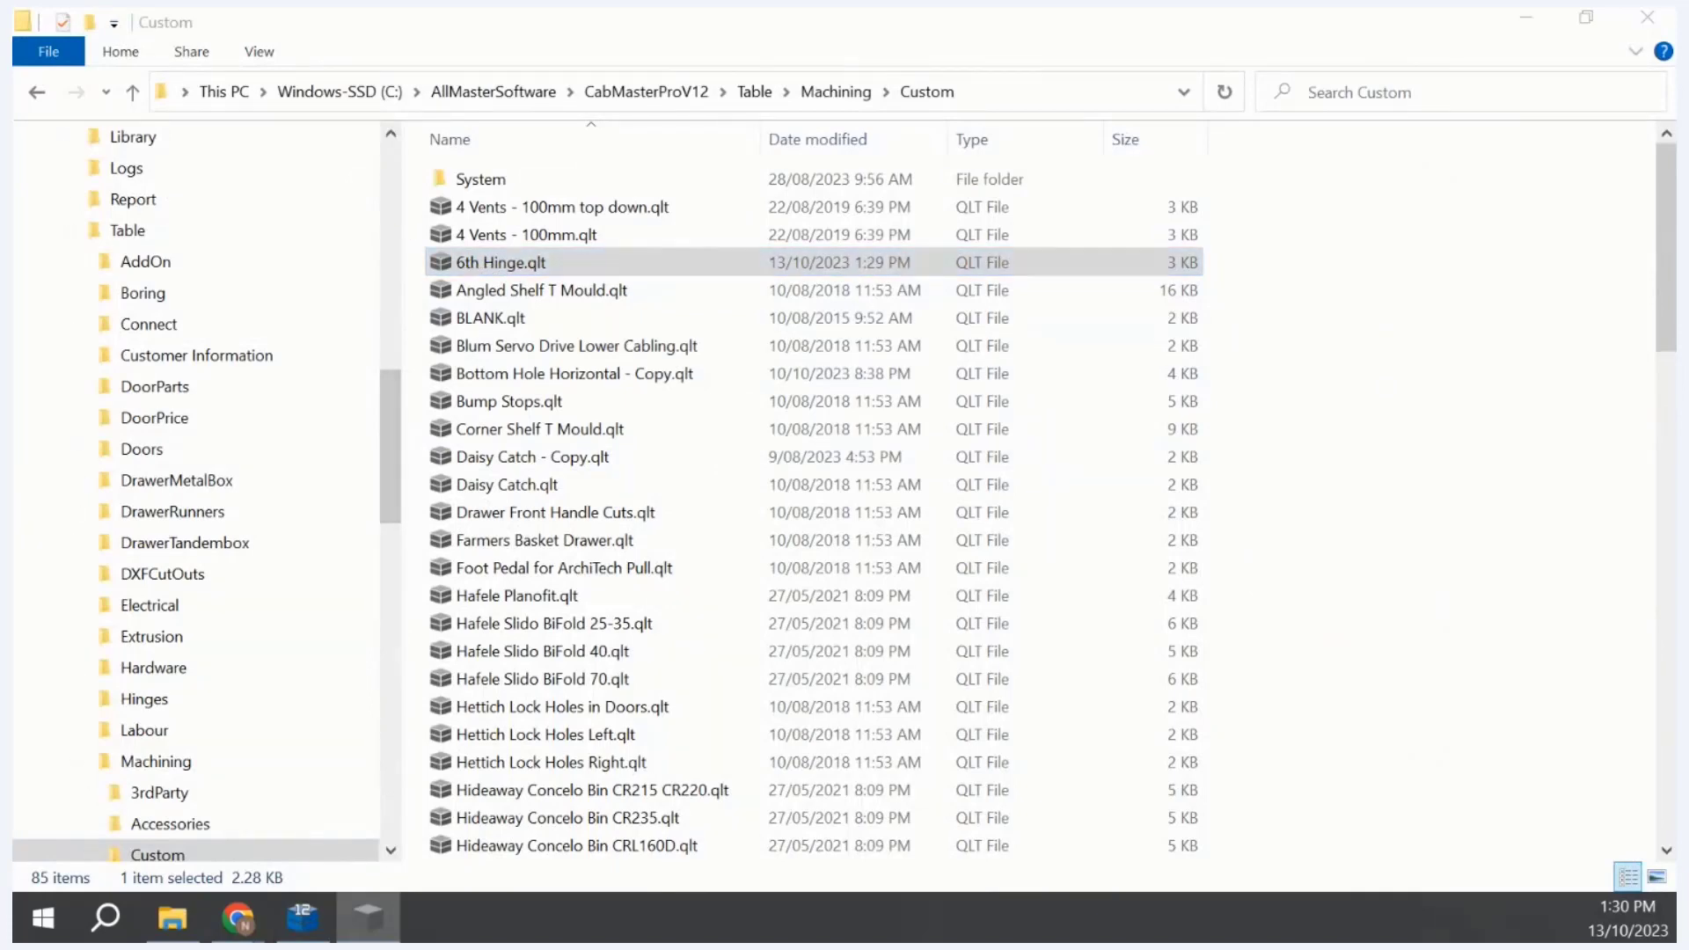
pyautogui.moveTo(1007, 360); pyautogui.dragTo(610, 134)
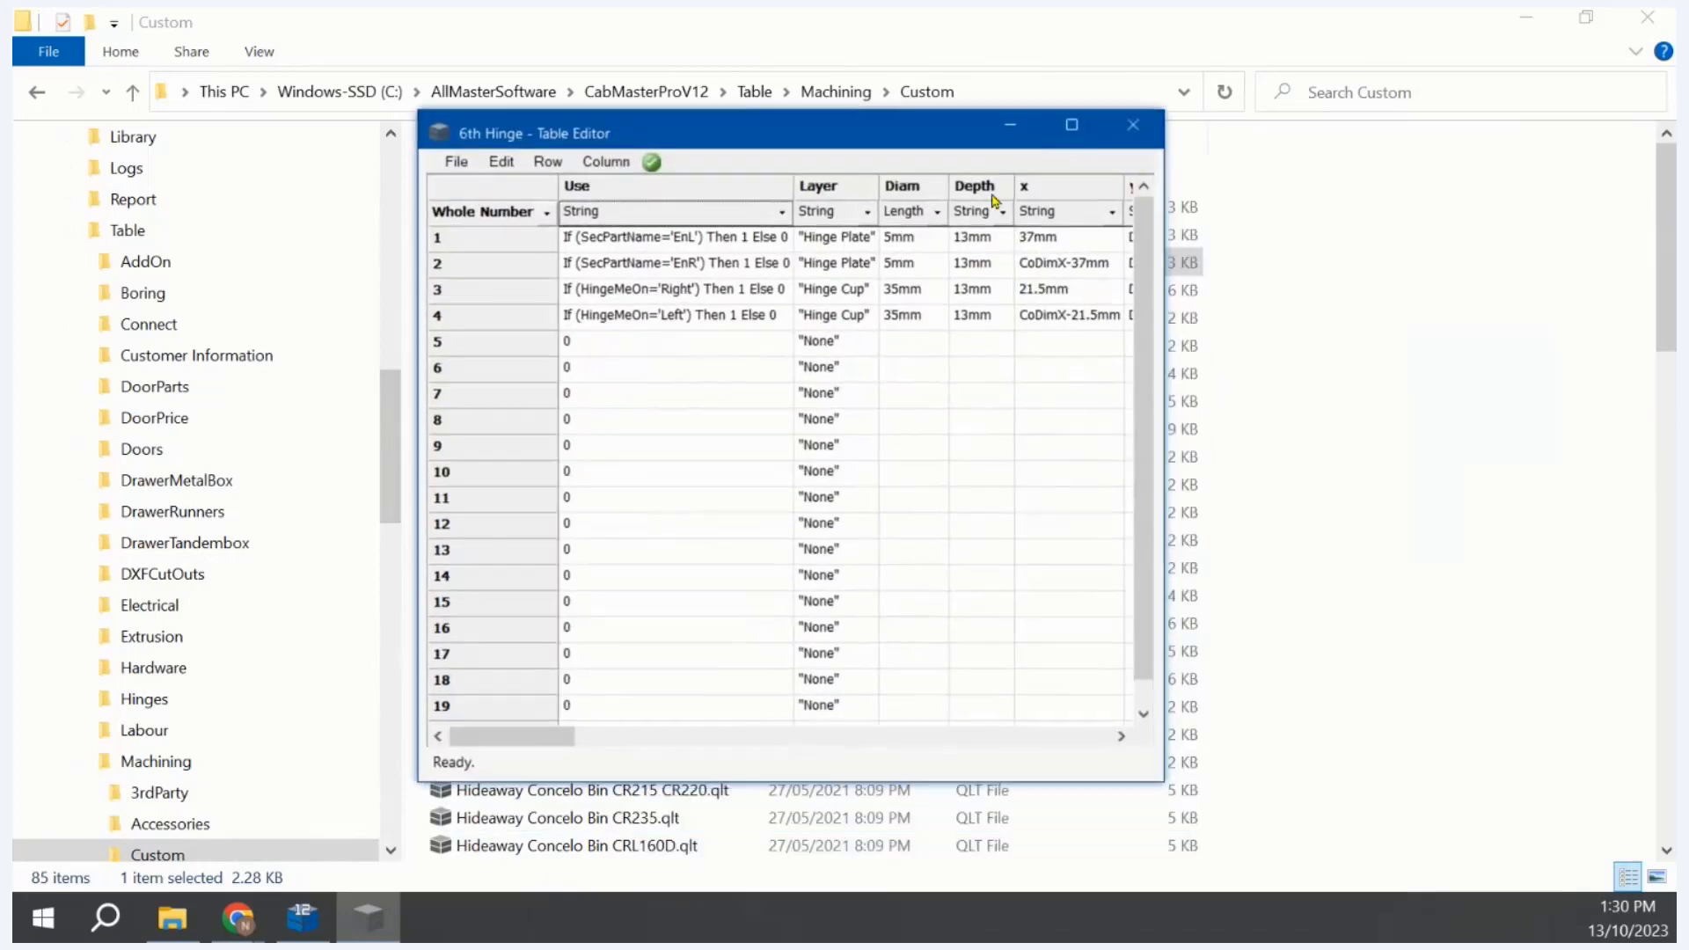
pyautogui.click(1072, 124)
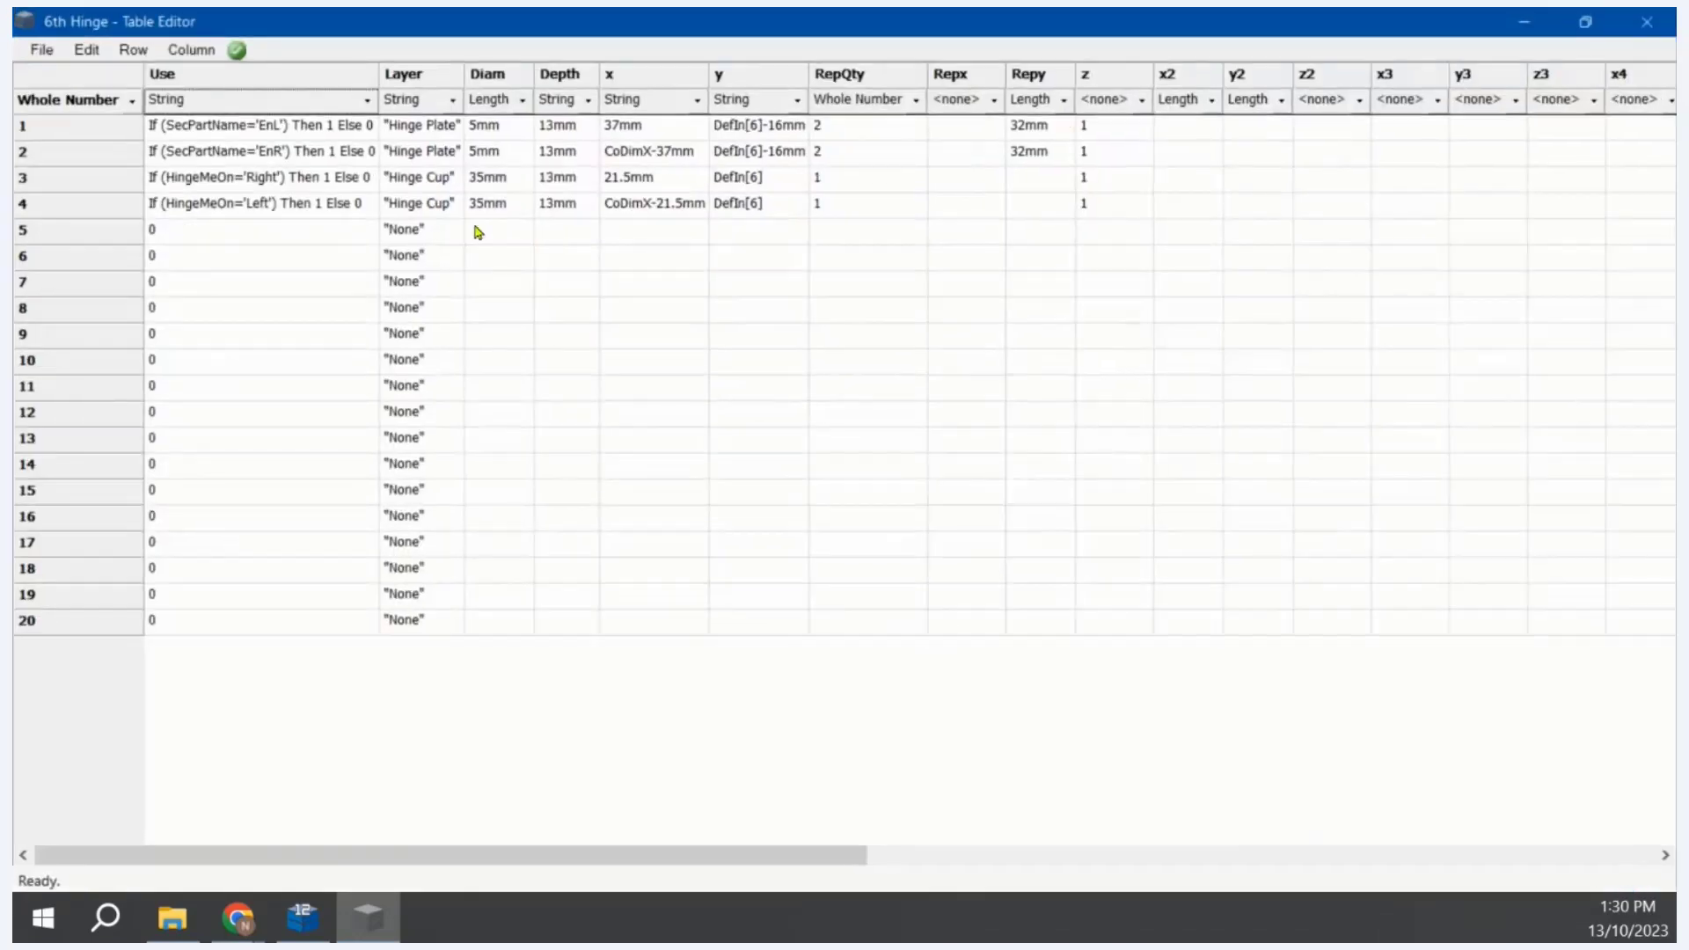
pyautogui.click(81, 188)
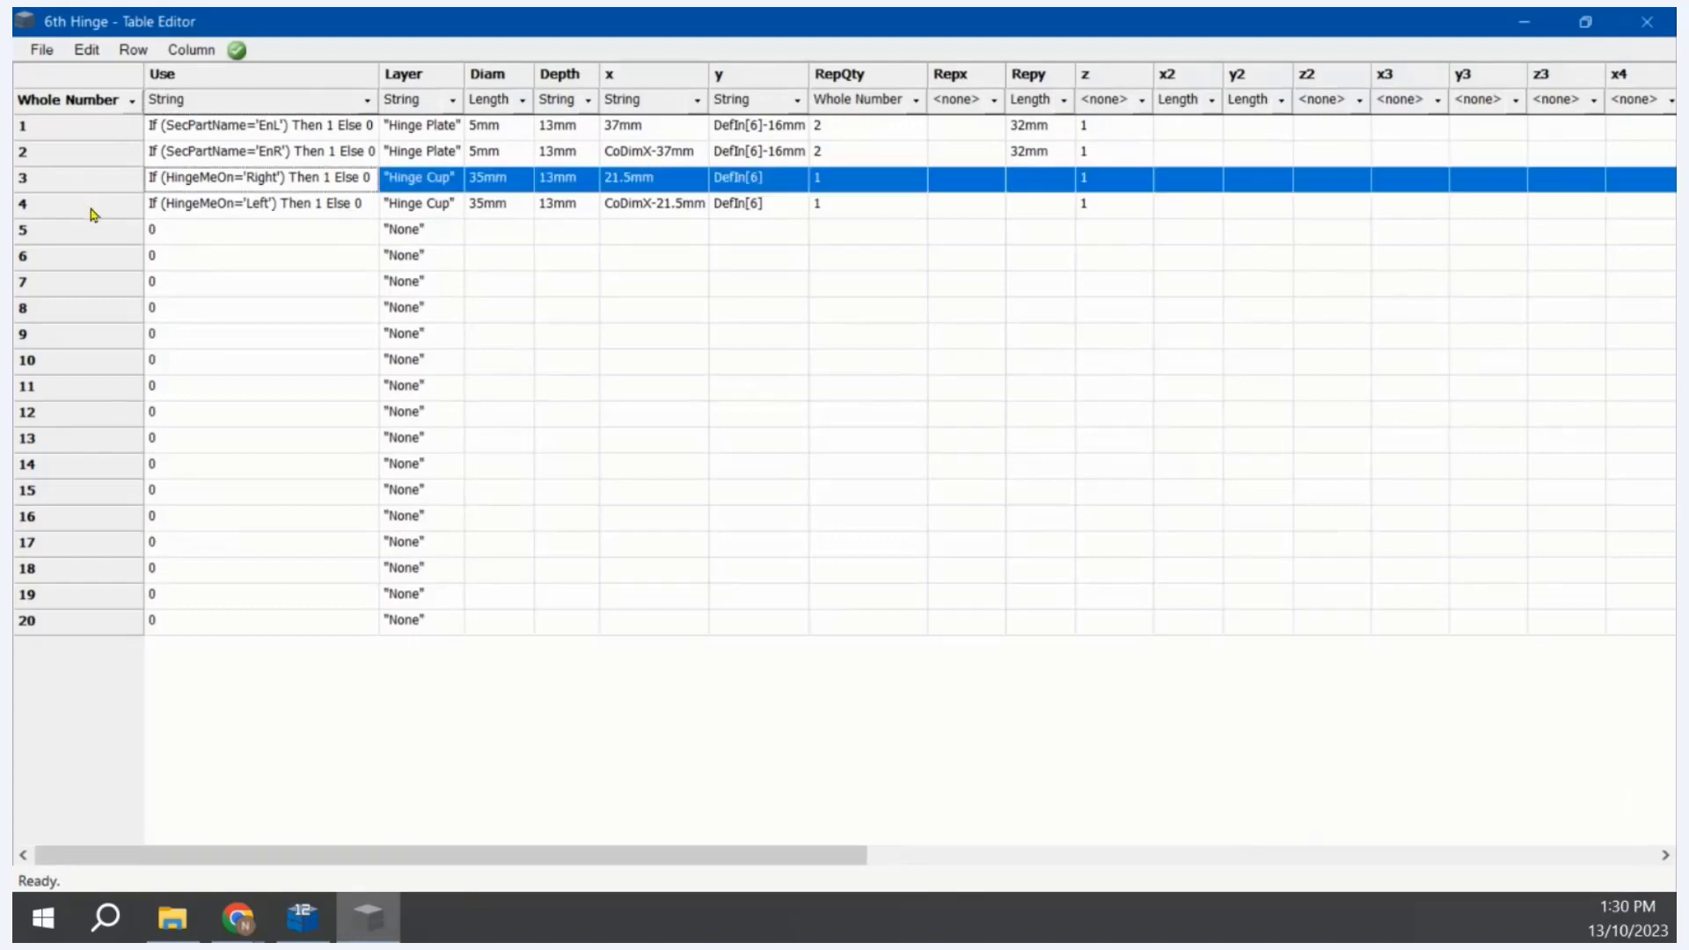
pyautogui.keyDown('shift'); pyautogui.click(94, 214); pyautogui.keyUp('shift')
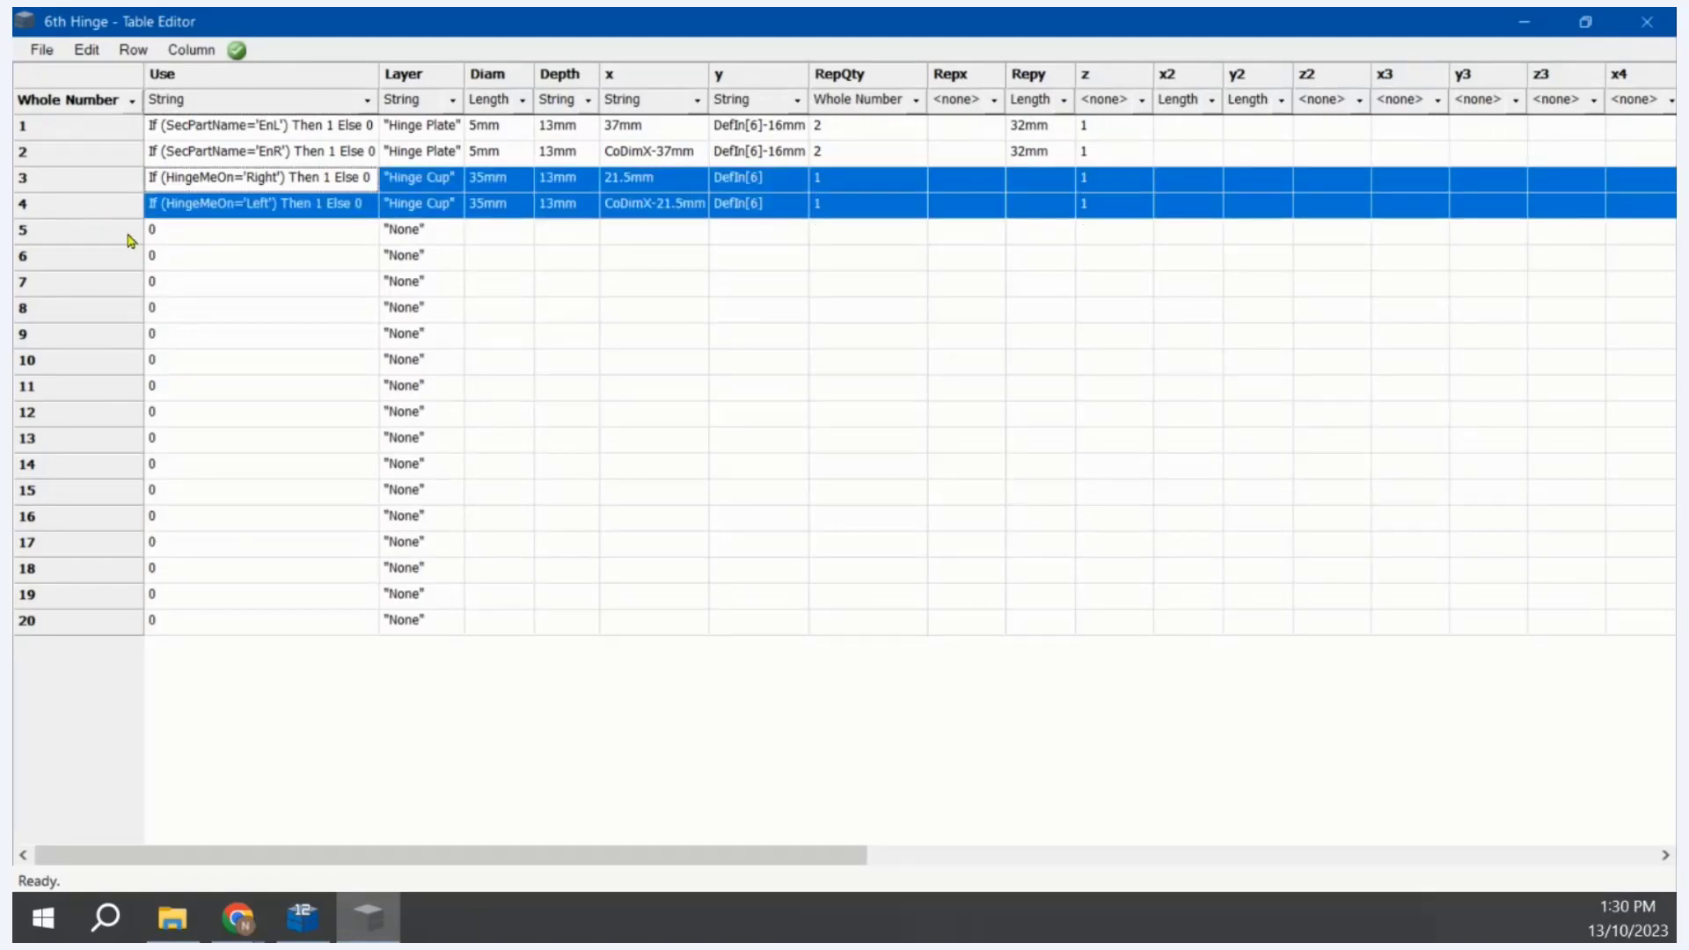
pyautogui.click(123, 236)
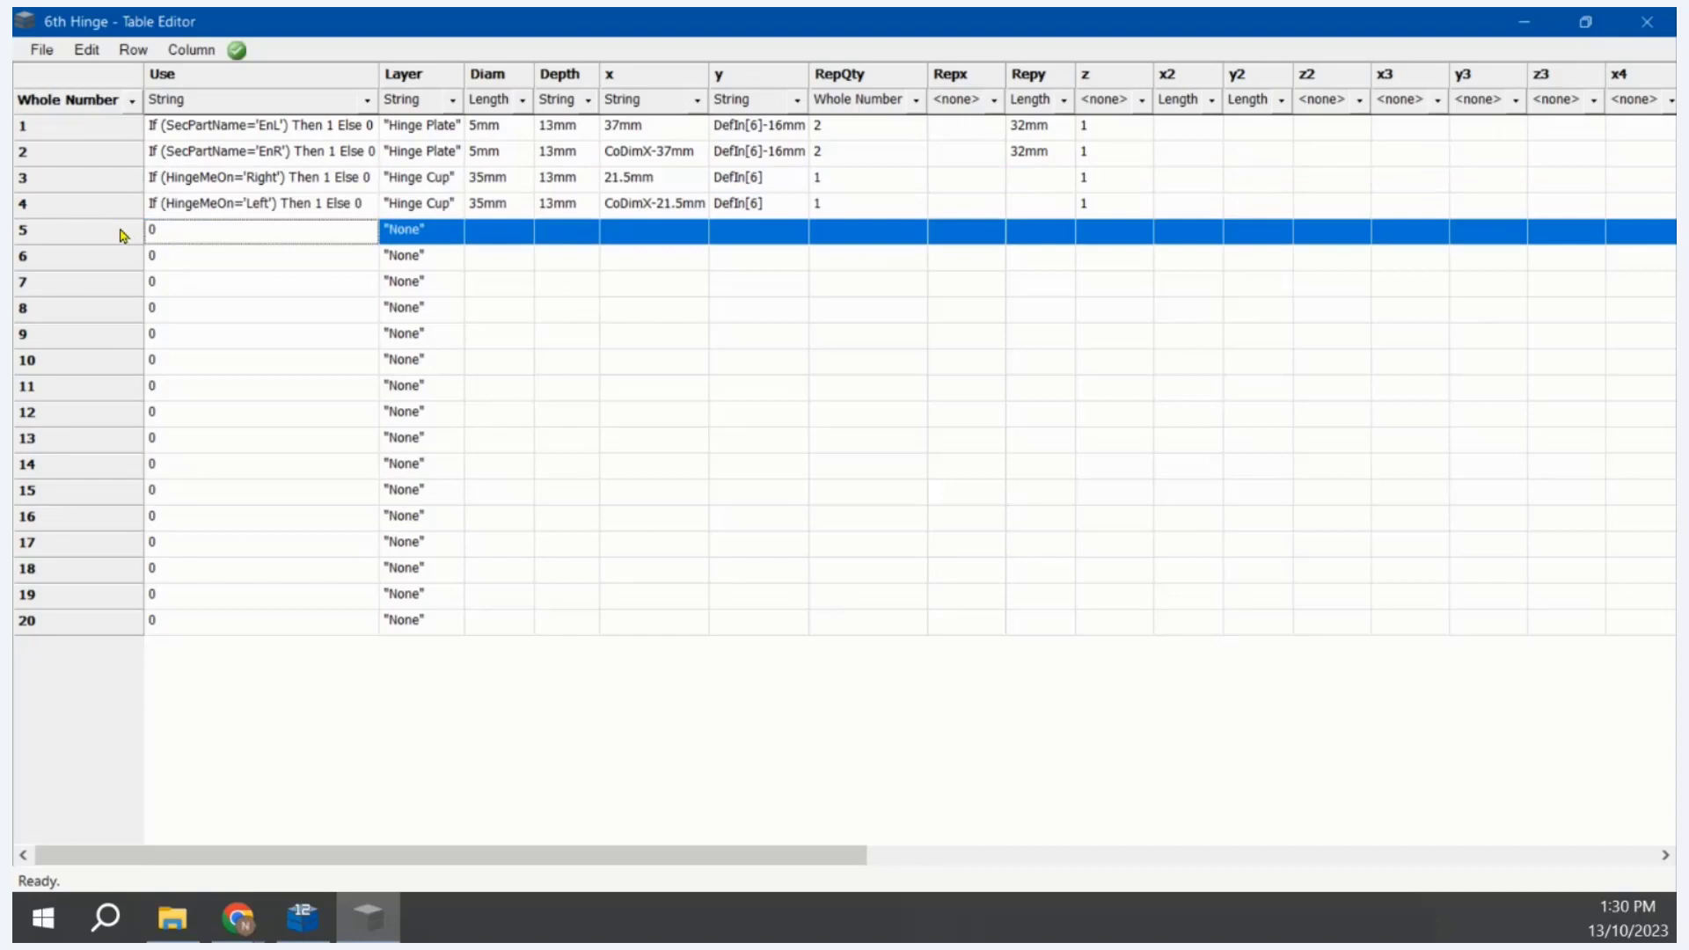
pyautogui.hotkey('ctrl', 'v')
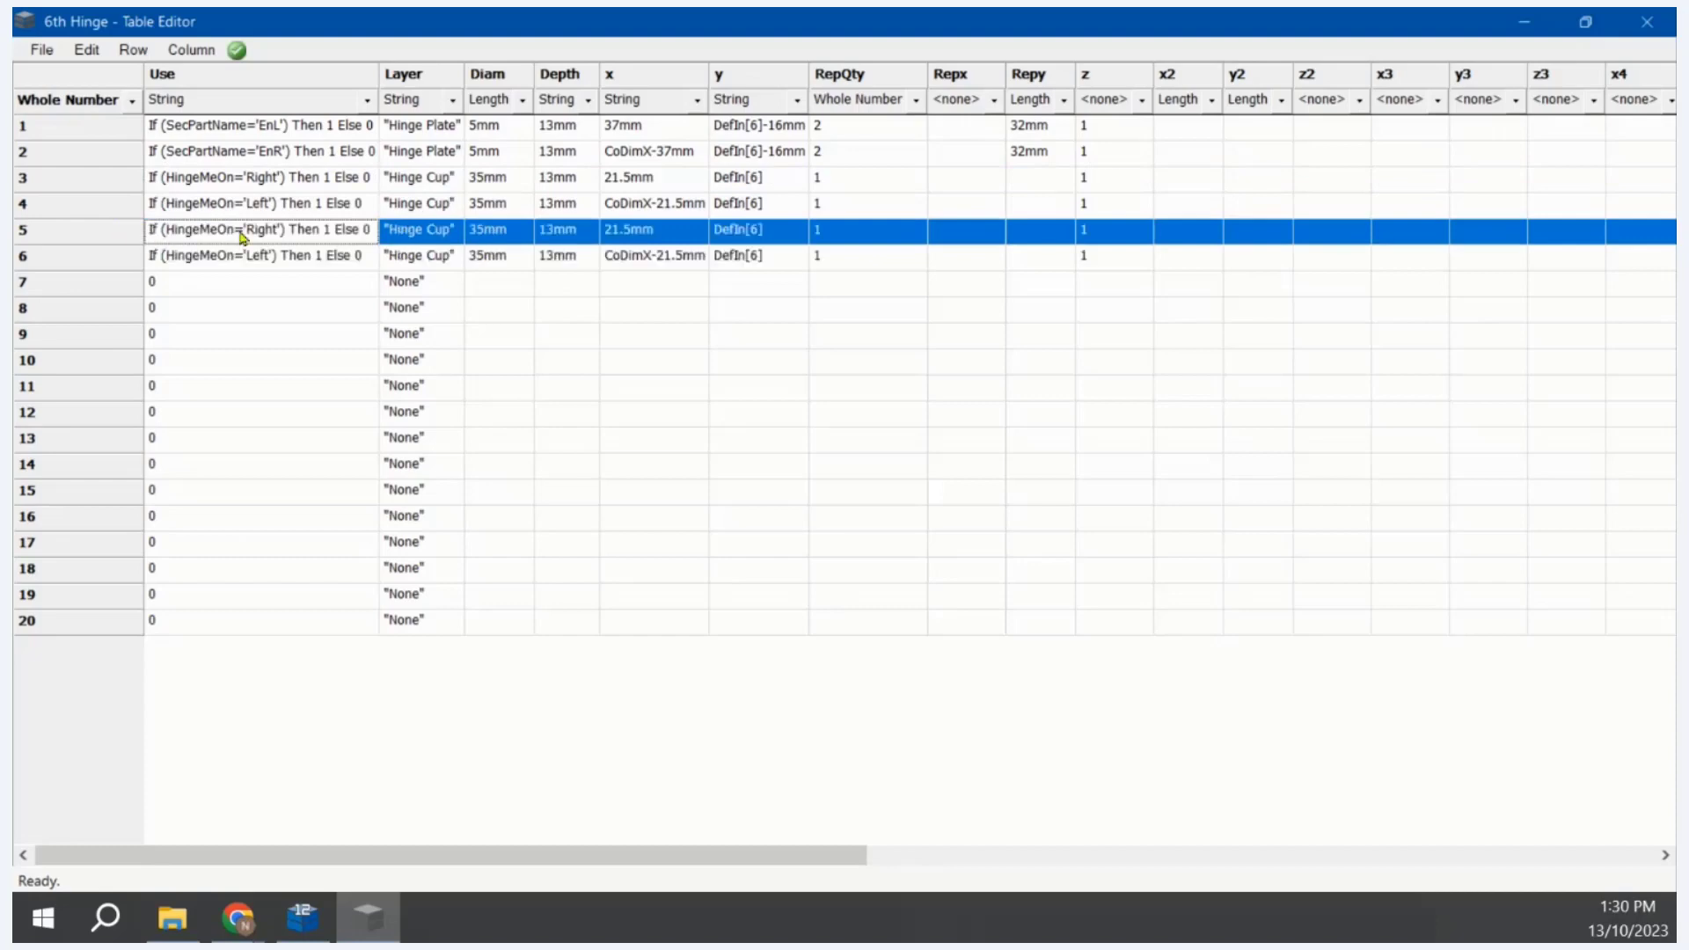
# Step: Set the Layer of rows 5 and 6 to "Hinge Lug"
pyautogui.click(433, 233)
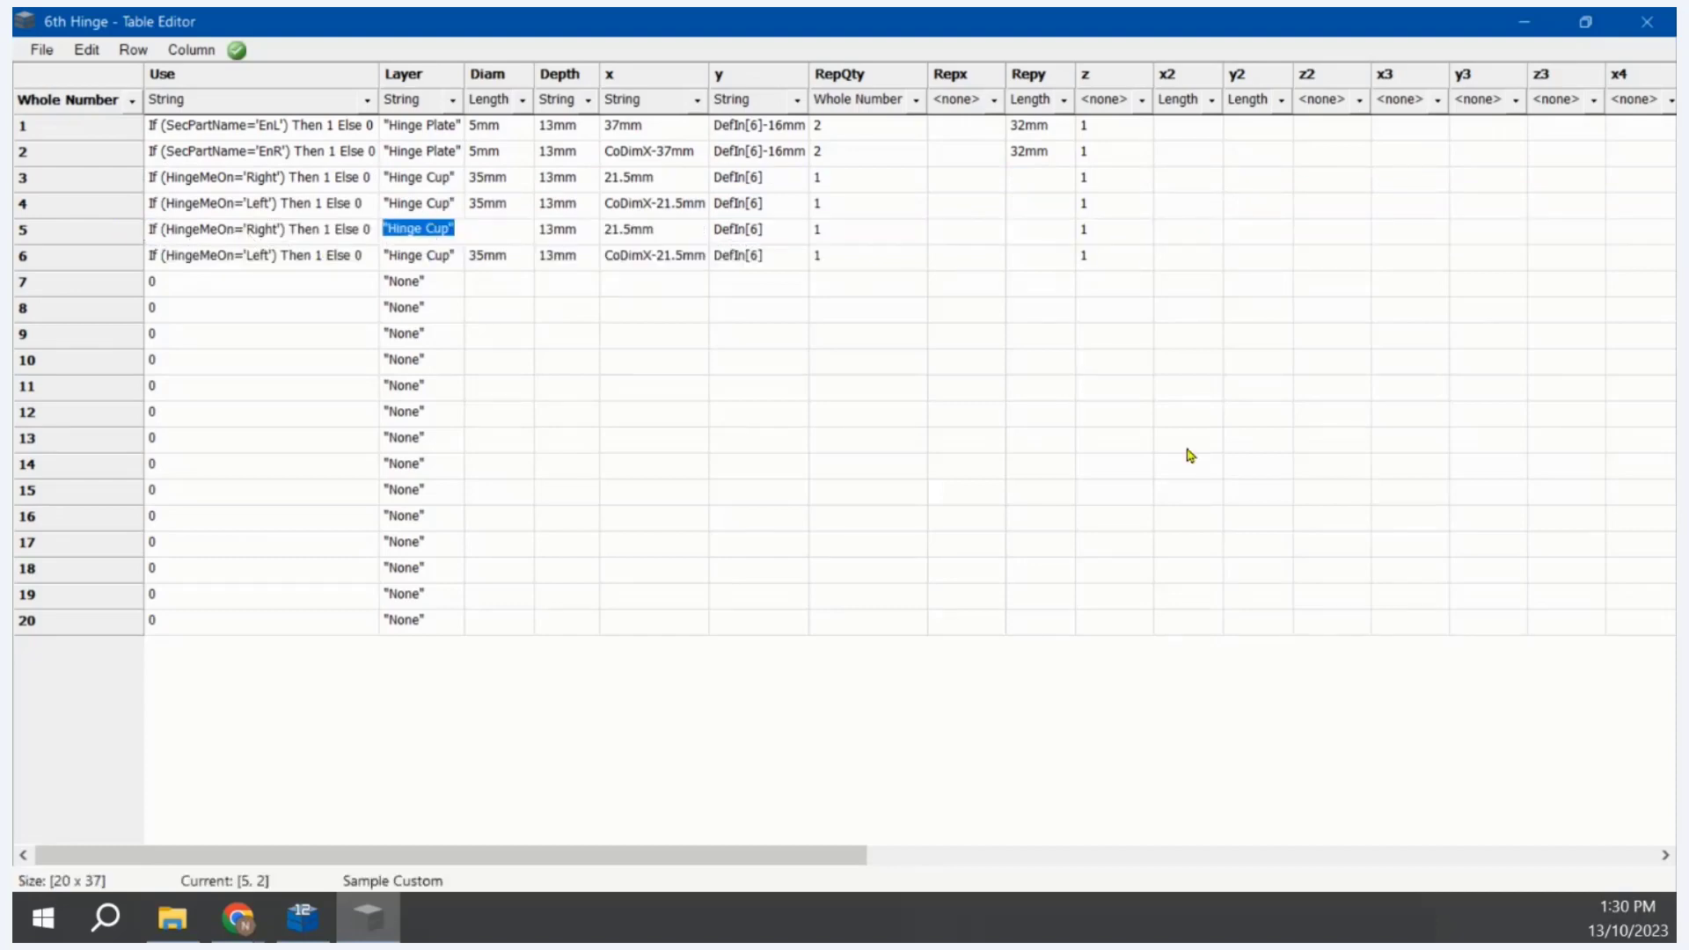
pyautogui.write('"')
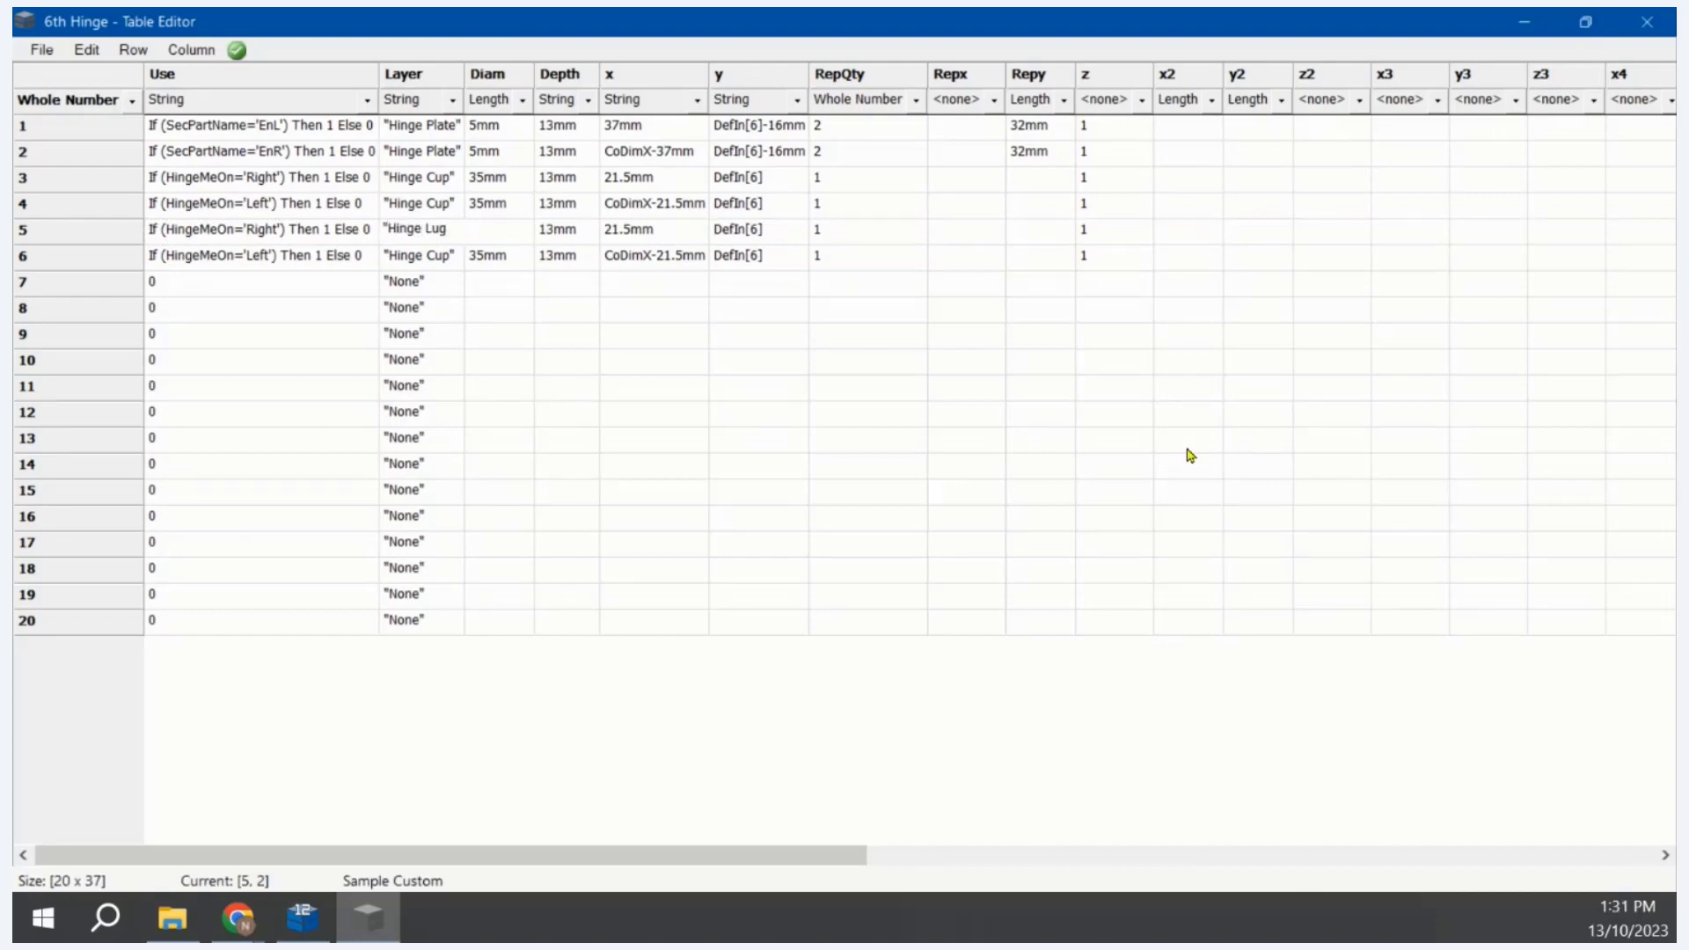
pyautogui.press('Down')
pyautogui.press('Up')
pyautogui.hotkey('ctrl', 'c')
pyautogui.press('Down')
pyautogui.hotkey('ctrl', 'v')
pyautogui.press('Up')
pyautogui.press('Right')
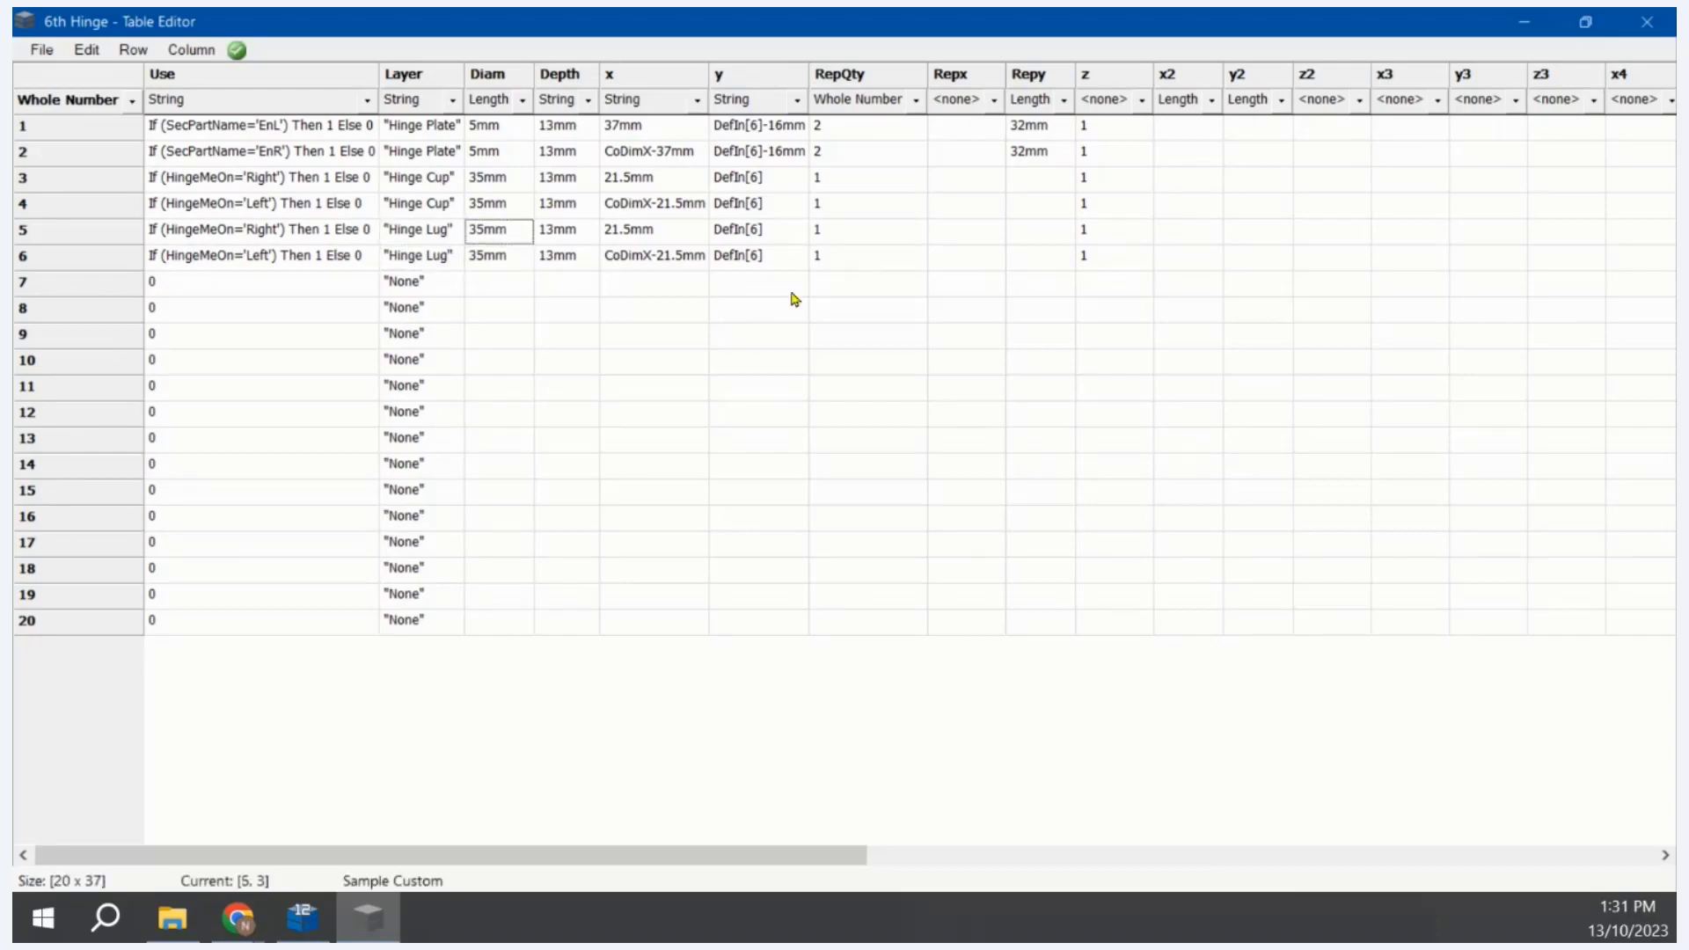
# Step: Set the diameter of both Hinge Lug rows, 5 and 6, to 8mm
pyautogui.click(712, 300)
pyautogui.click(504, 235)
pyautogui.write('8mm')
pyautogui.press('Down')
pyautogui.press('Up')
pyautogui.hotkey('ctrl', 'c')
pyautogui.press('Down')
pyautogui.hotkey('ctrl', 'v')
# Step: Select row 5's x value, switch to CabMaster Designer and close the cabinet's properties to consult the Hinge Cup drawing's lug dimensions
pyautogui.press('Right')
pyautogui.press('Right')
pyautogui.press('Up')
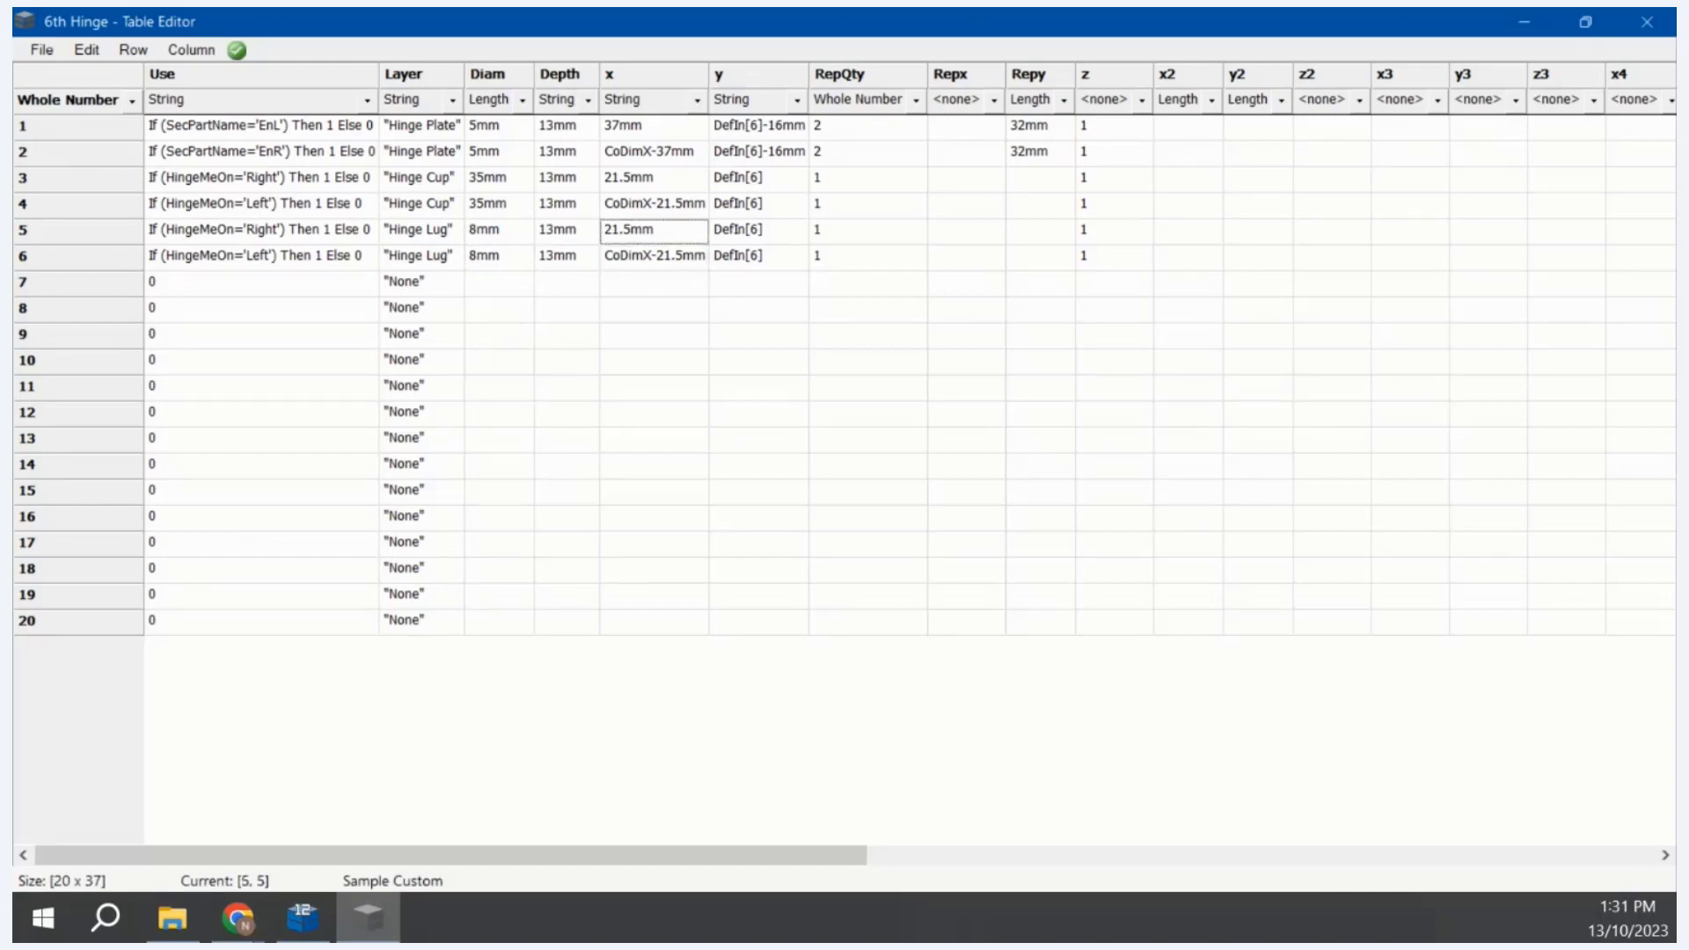
pyautogui.click(308, 918)
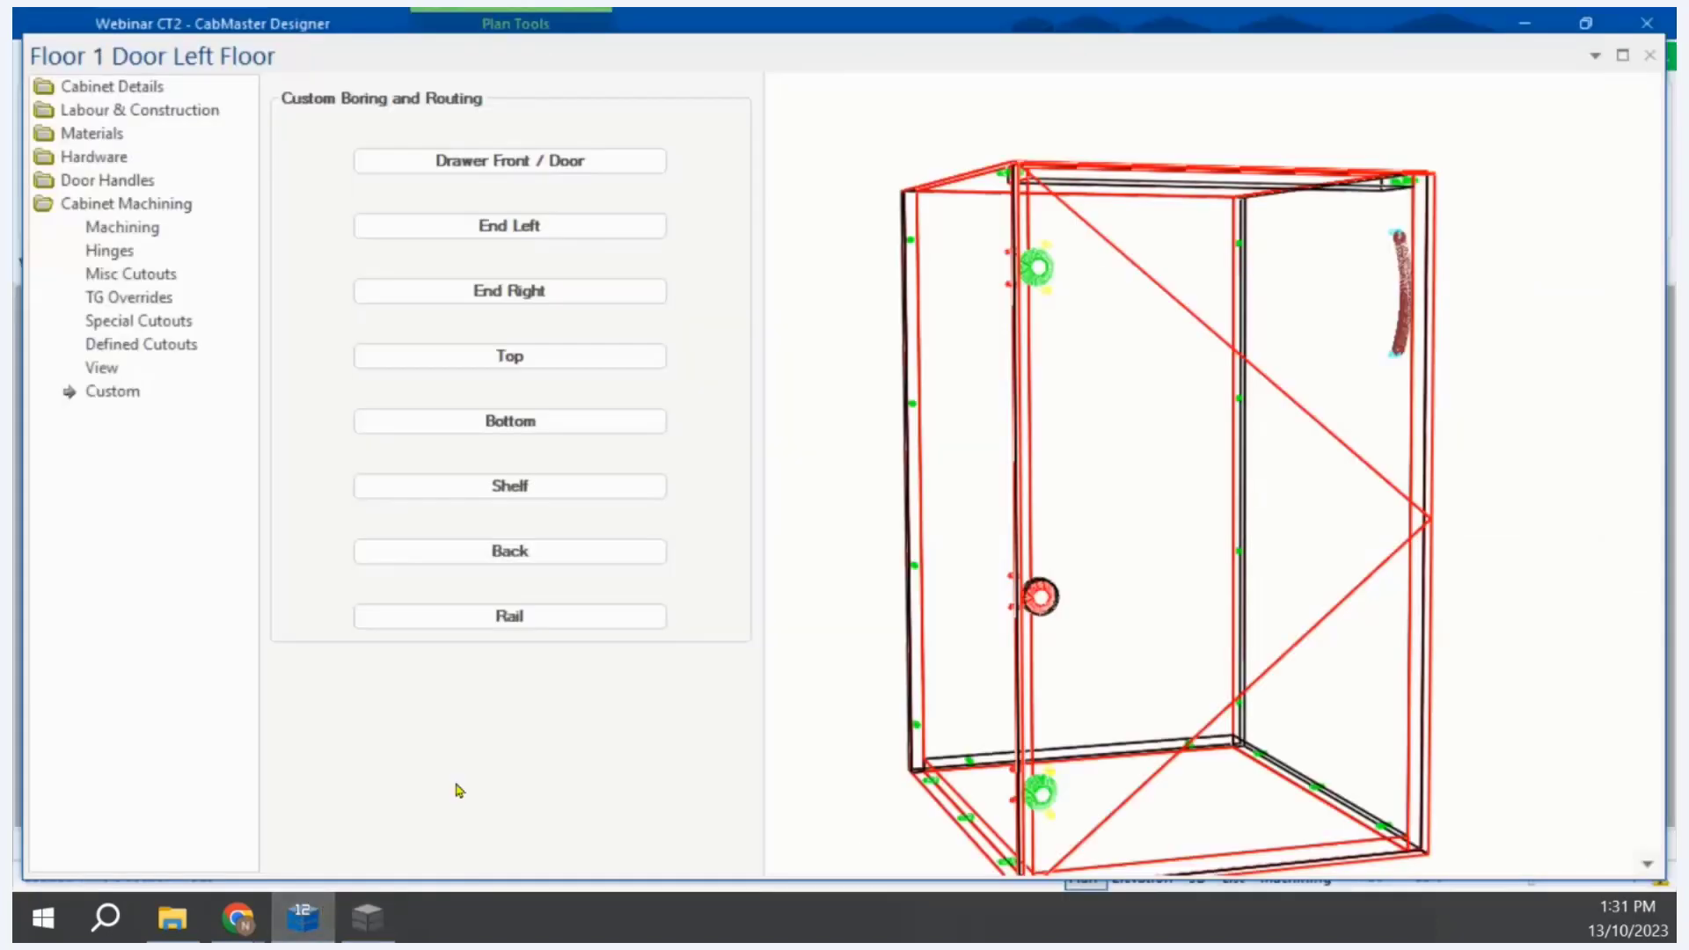
pyautogui.click(1648, 55)
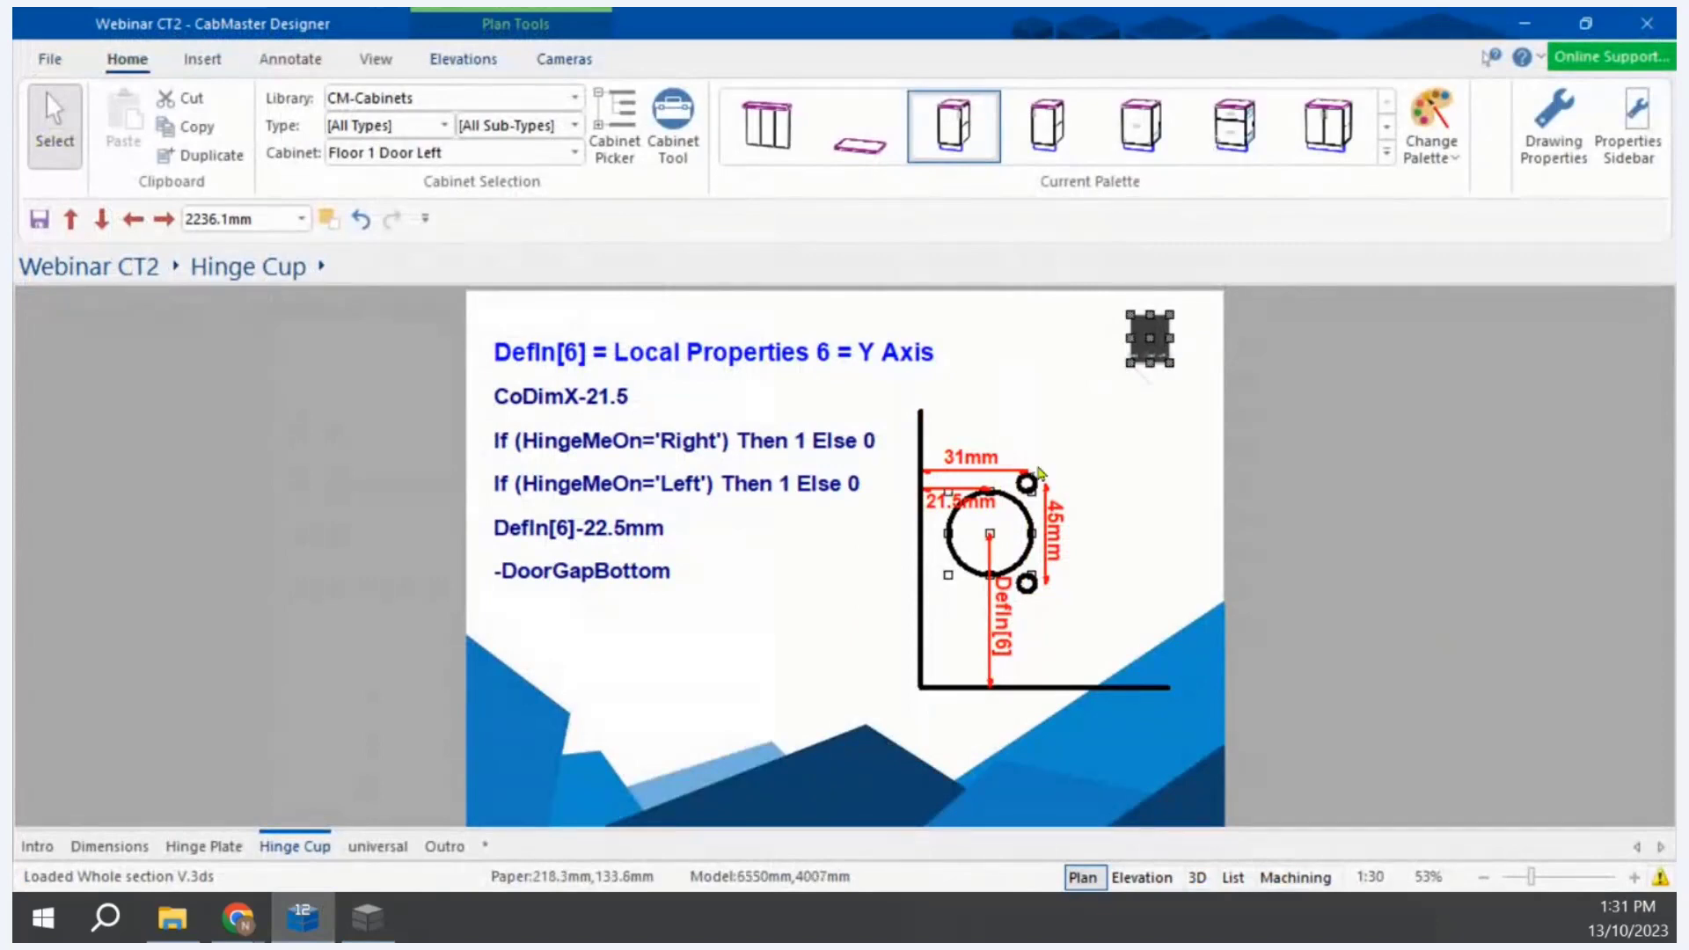
# Step: Switch to the Table Editor and set the Hinge Lug x values to 31mm in row 5 and CoDimX-31mm in row 6
pyautogui.click(367, 924)
pyautogui.click(635, 234)
pyautogui.click(637, 236)
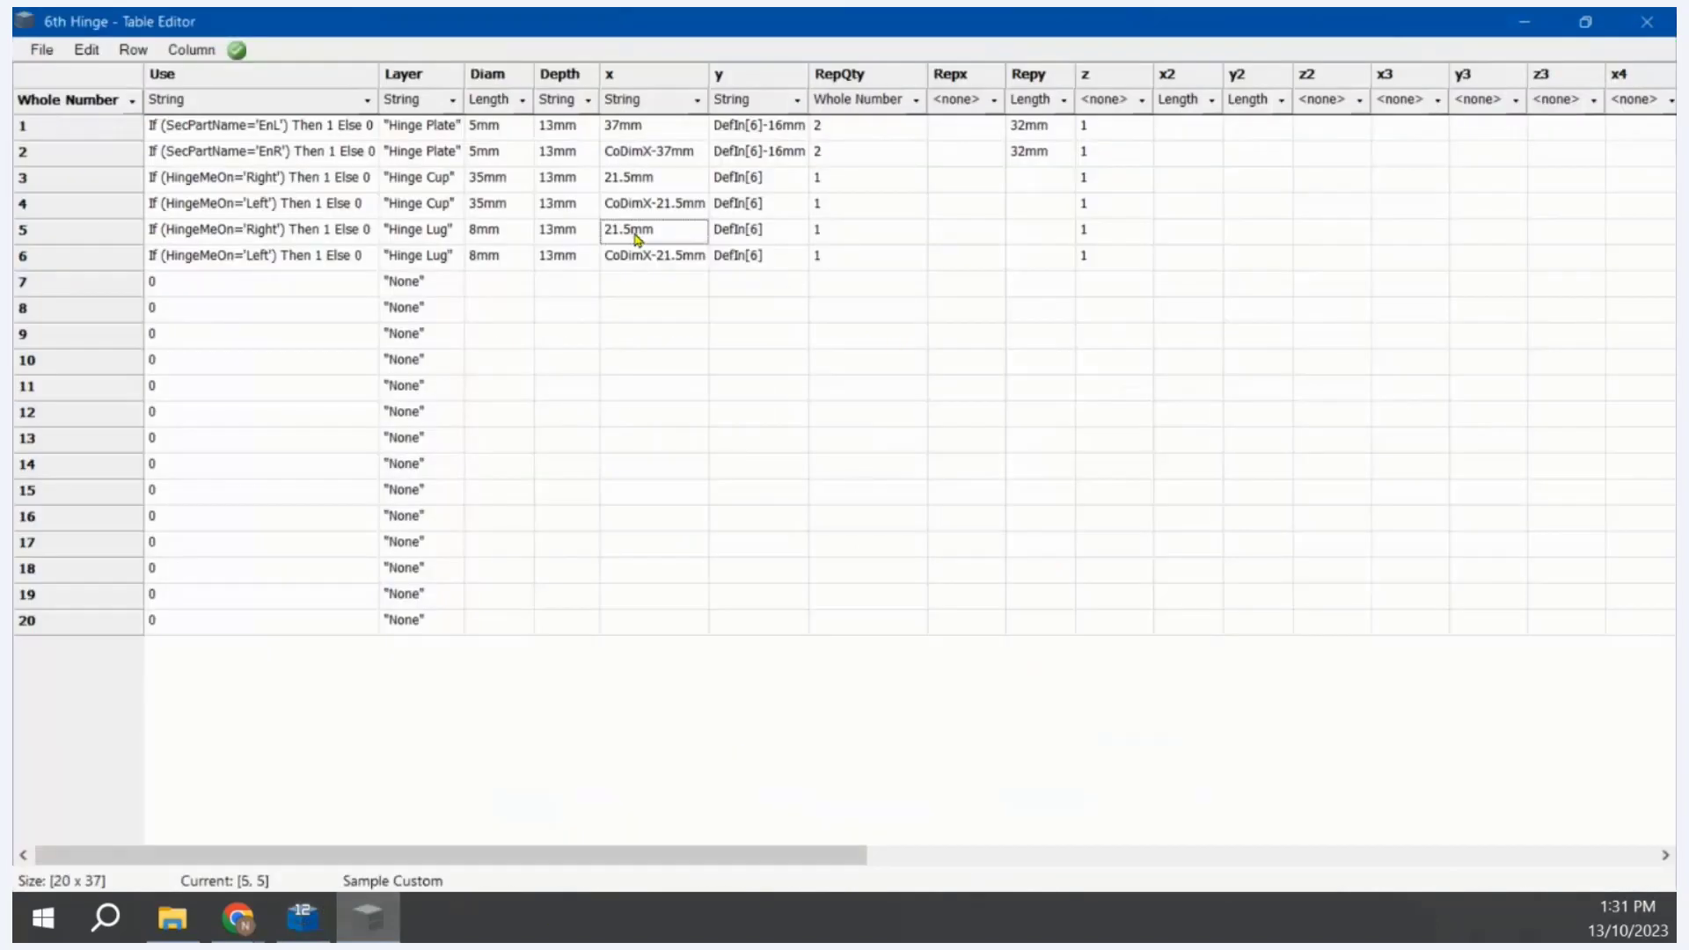
pyautogui.doubleClick(637, 235)
pyautogui.write('31')
pyautogui.press('Return')
pyautogui.write('CoDim')
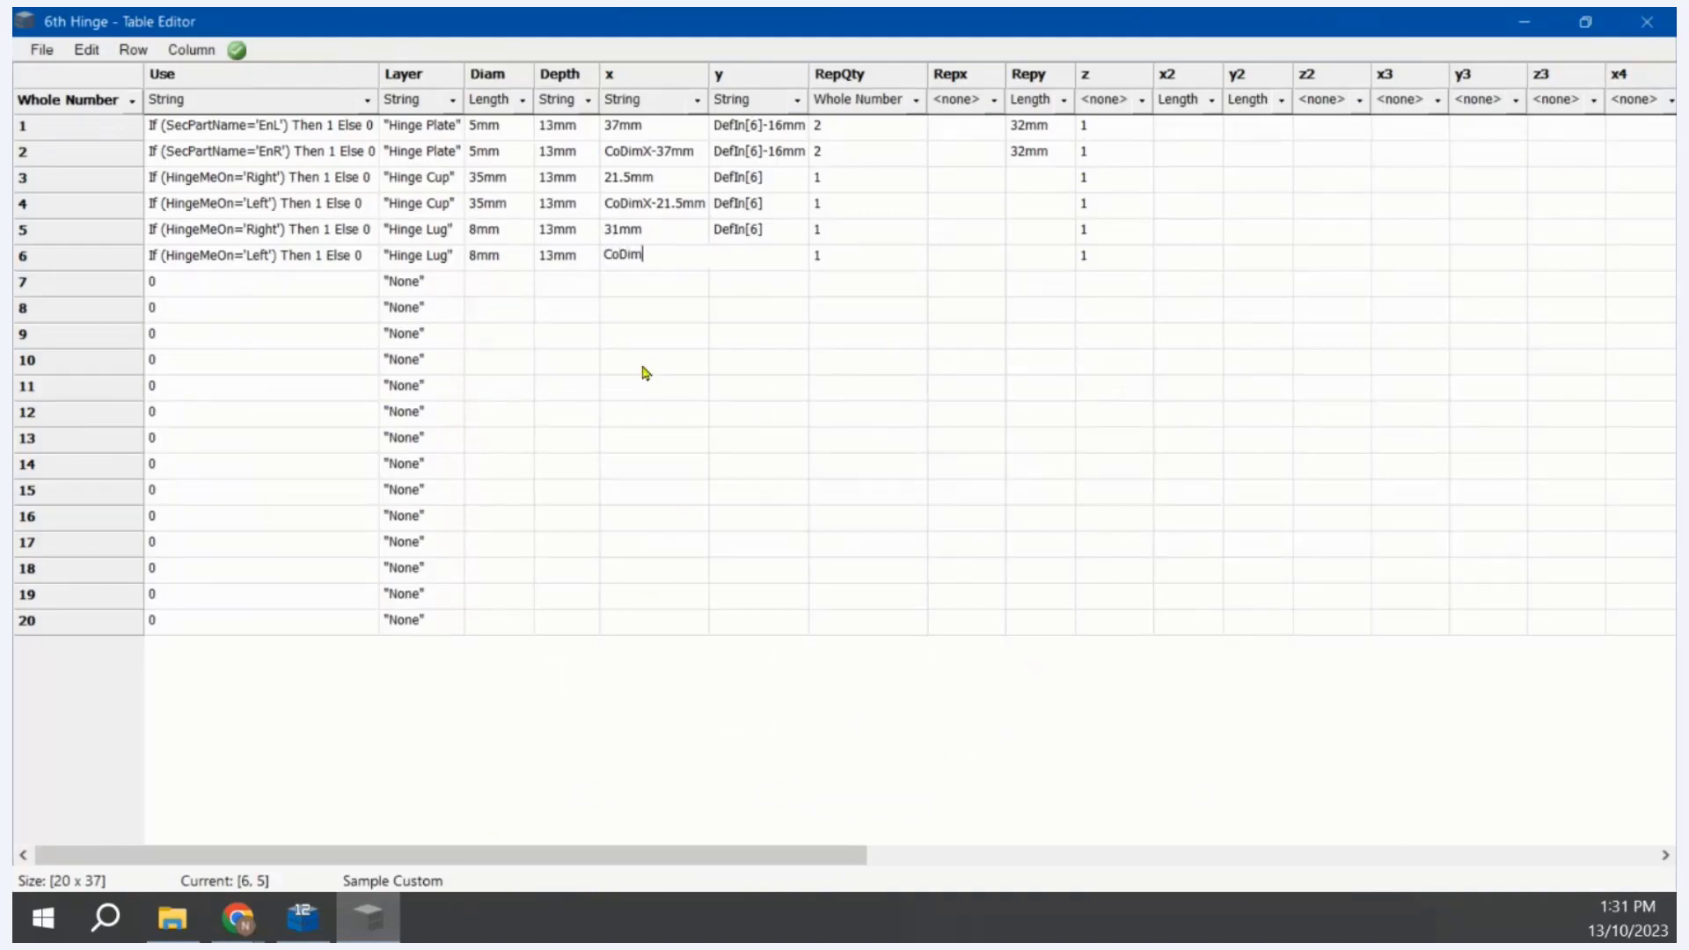
pyautogui.write('X-31mm')
pyautogui.press('Tab')
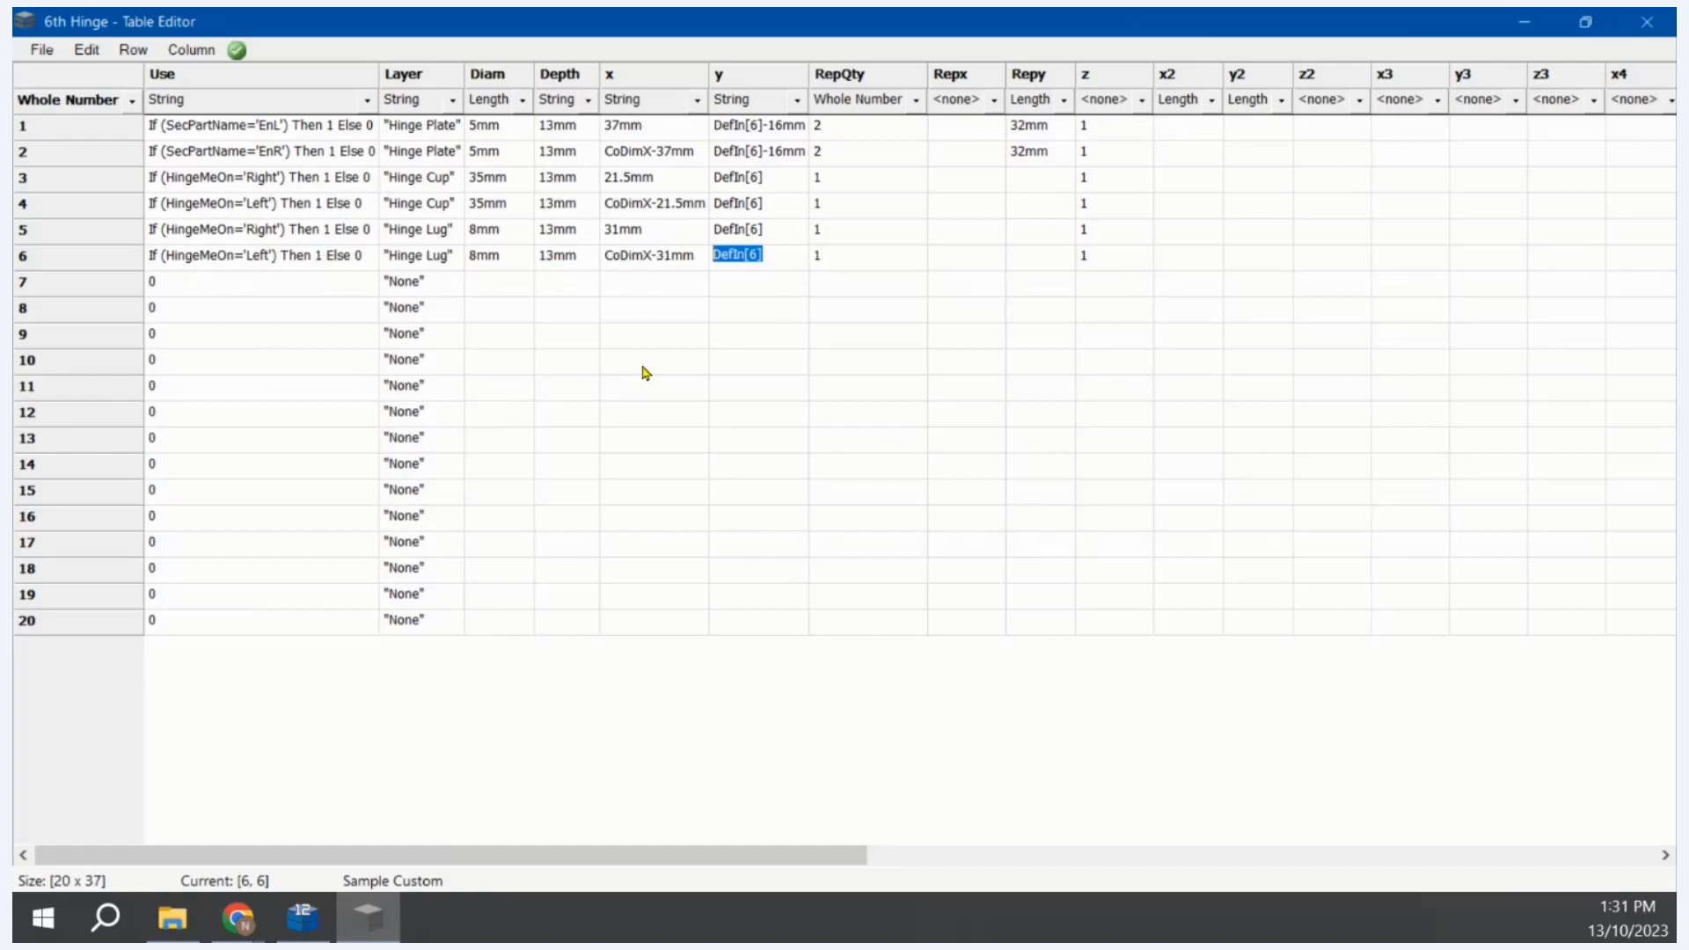
# Step: Consult the Hinge Cup drawing in CabMaster Designer and set the y value of Hinge Lug rows 5 and 6 to DefIn[6]-22.5mm
pyautogui.click(297, 915)
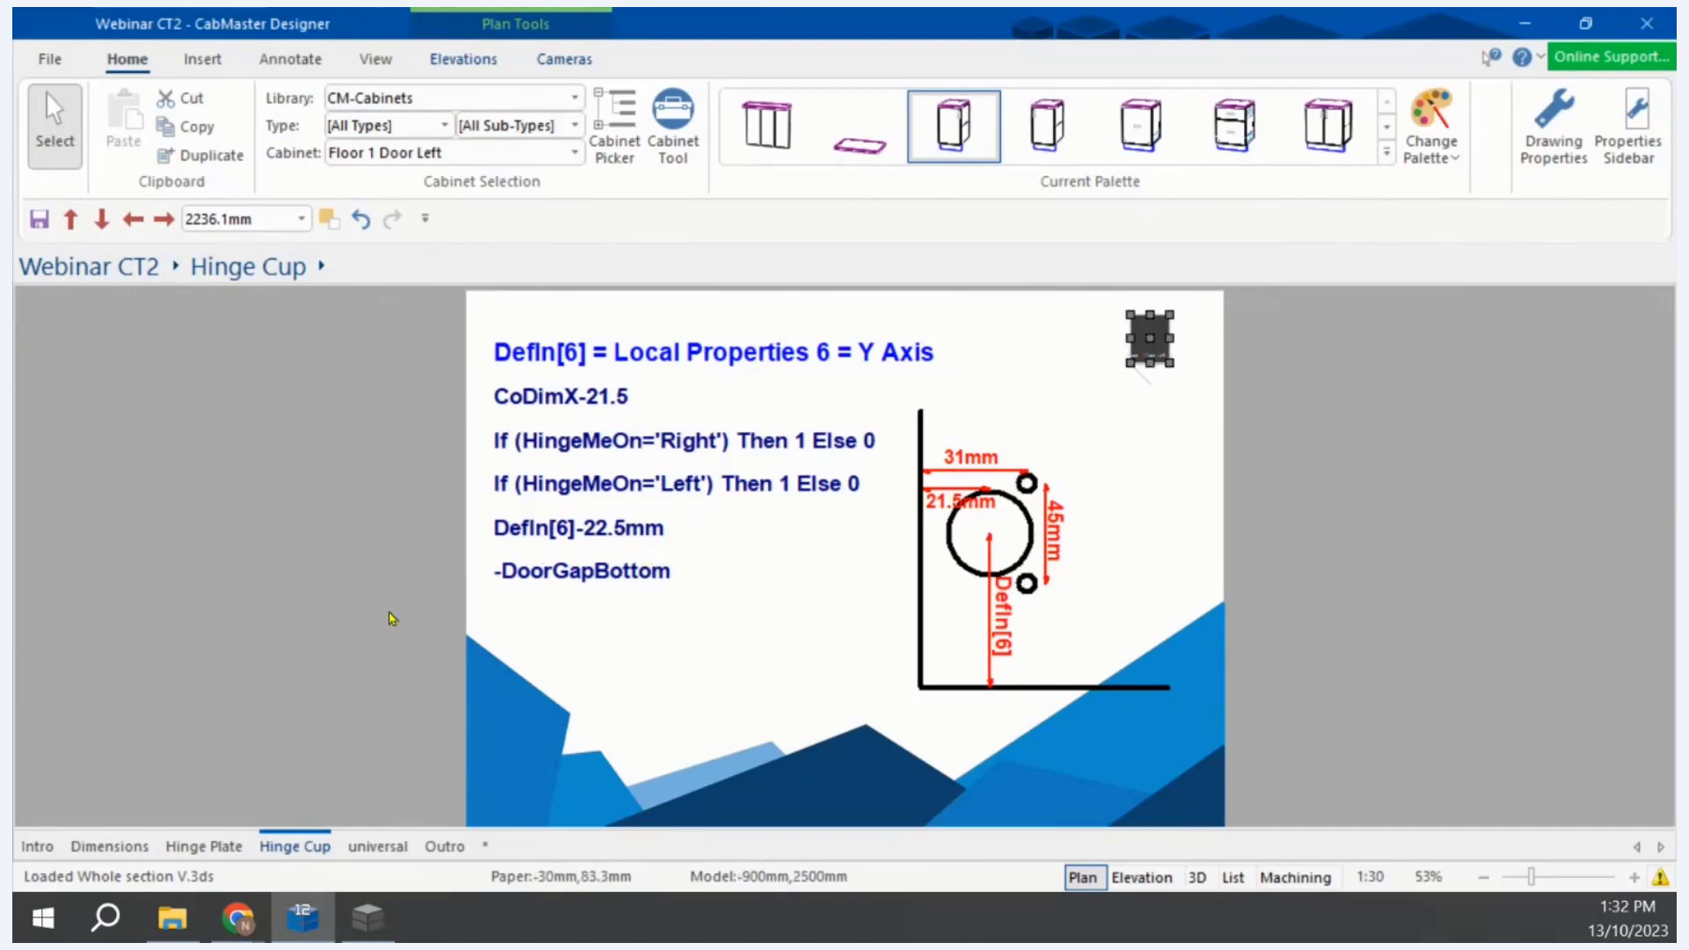
pyautogui.click(369, 918)
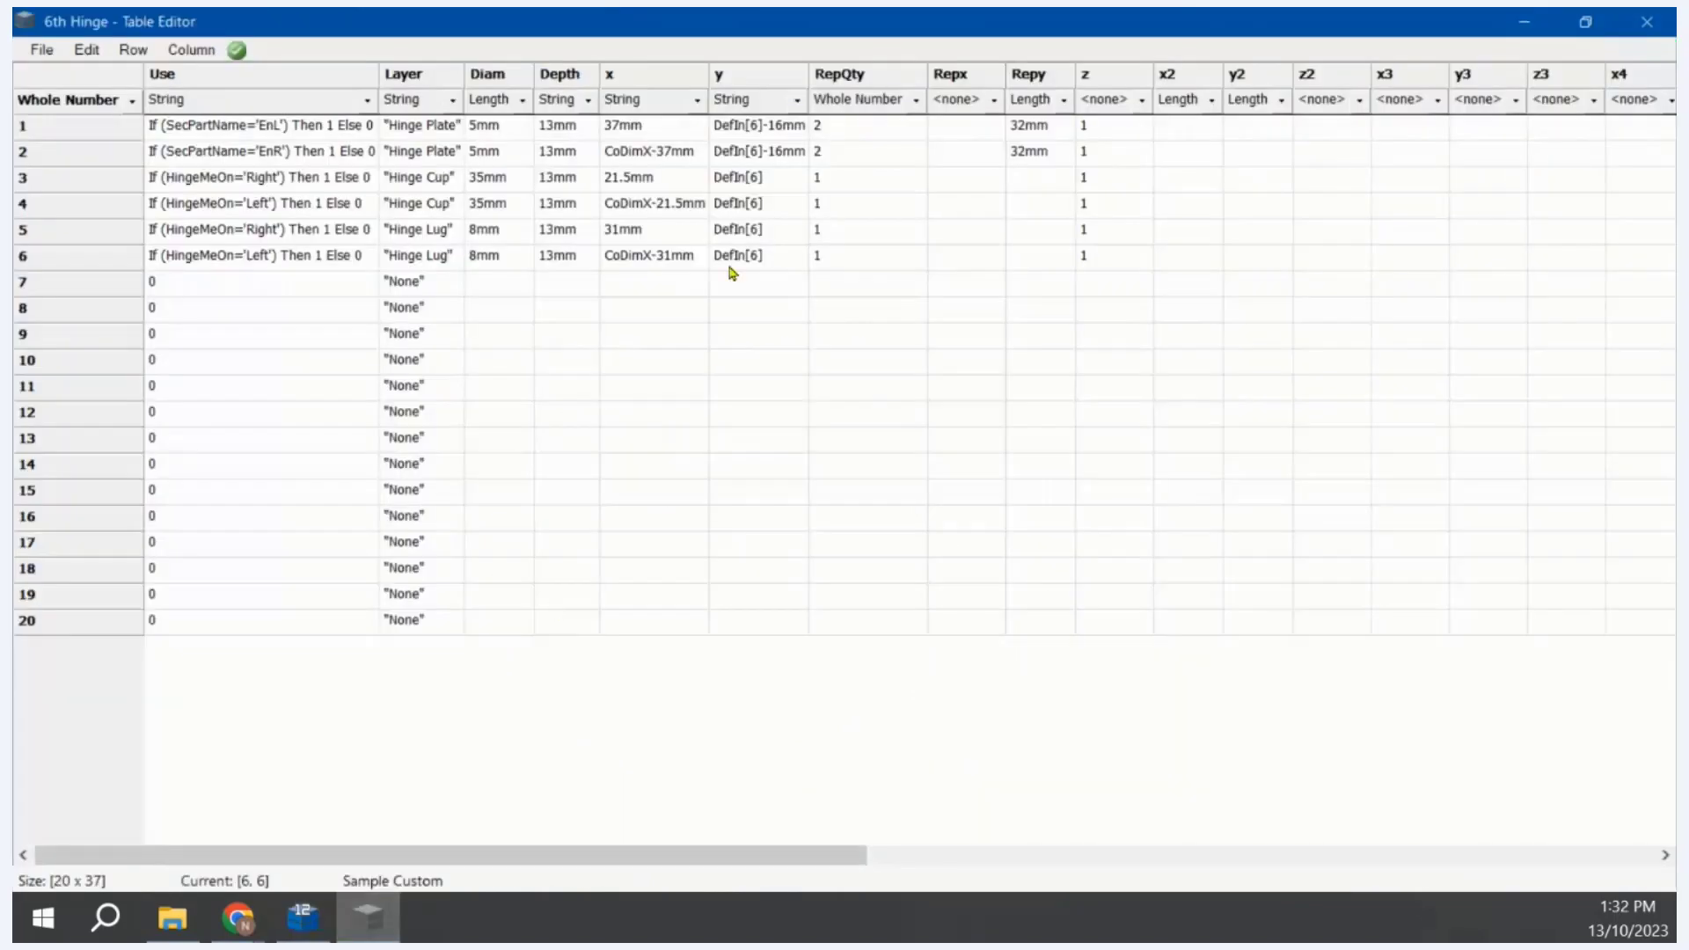
pyautogui.click(770, 229)
pyautogui.click(772, 231)
pyautogui.write('-22.5mm')
pyautogui.press('Return')
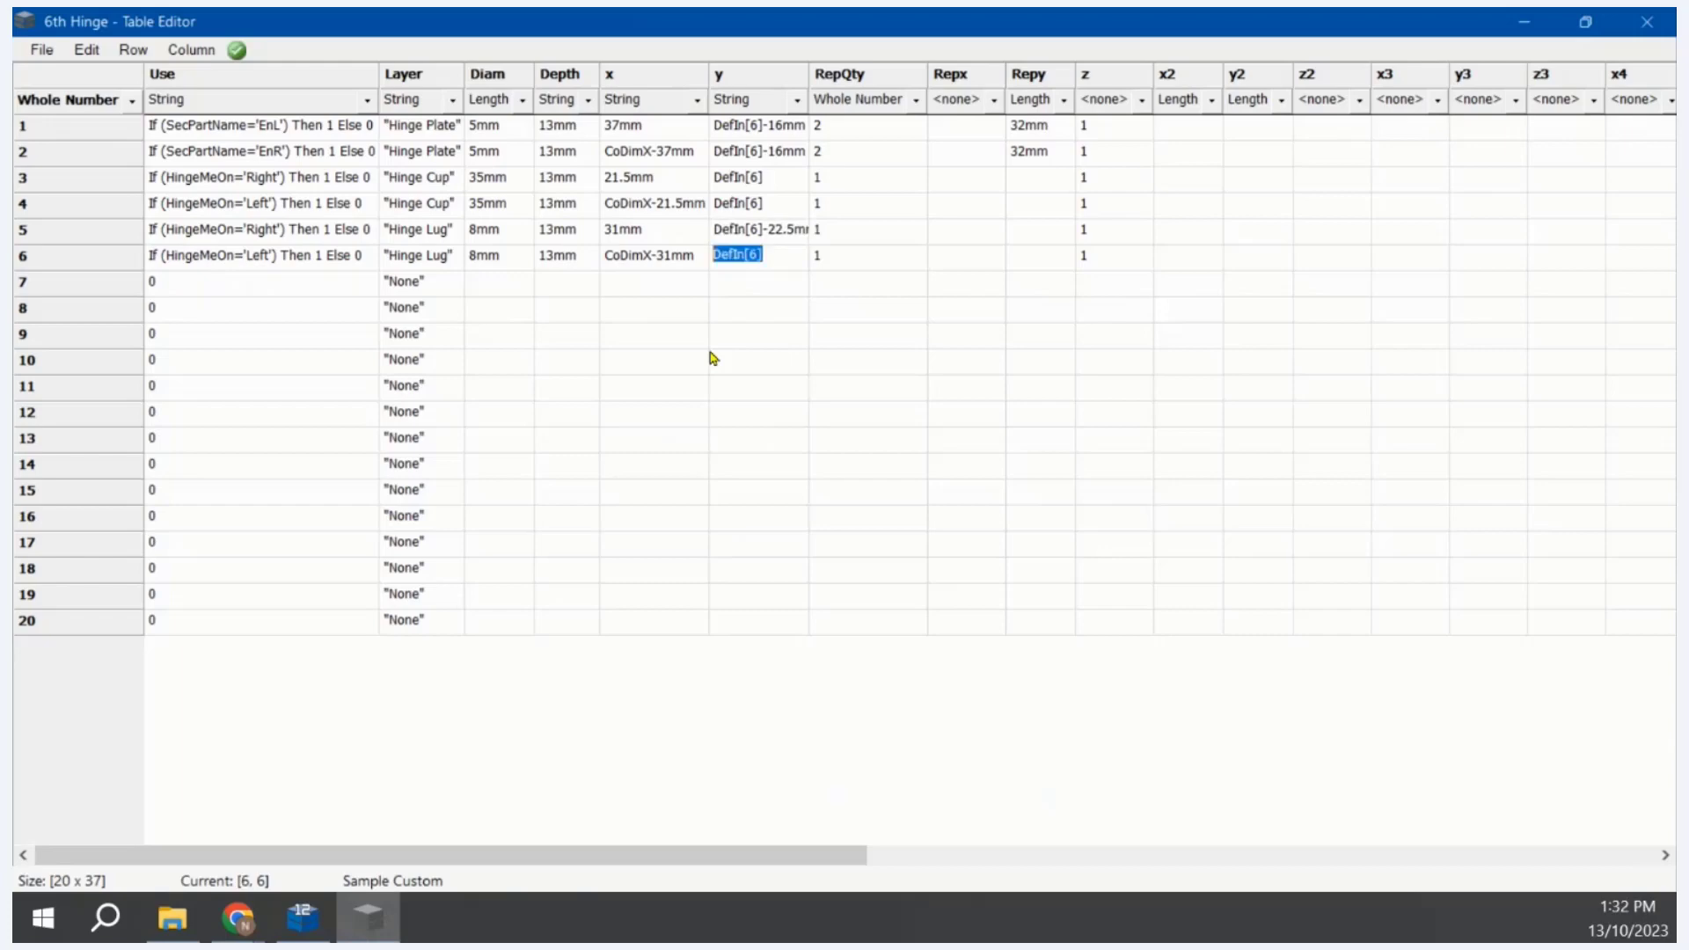
pyautogui.press('Up')
pyautogui.hotkey('ctrl', 'c')
pyautogui.hotkey('ctrl', 'Down')
pyautogui.hotkey('ctrl', 'v')
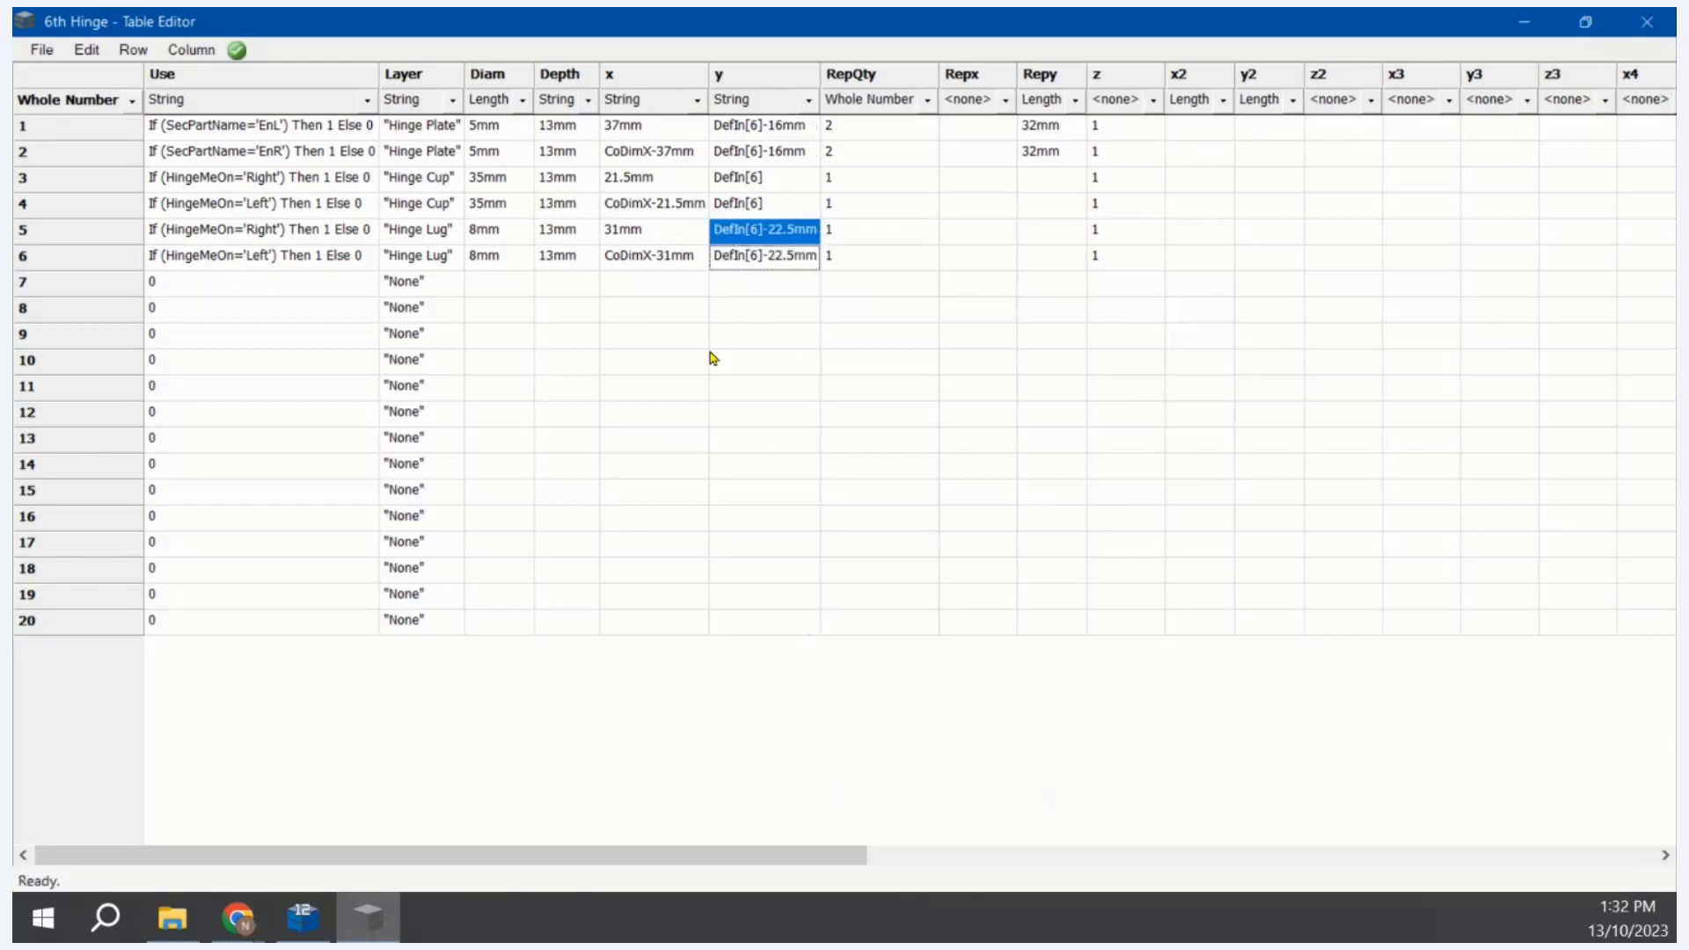
# Step: Set the RepQty of both Hinge Lug rows, 5 and 6, to 2
pyautogui.press('Tab')
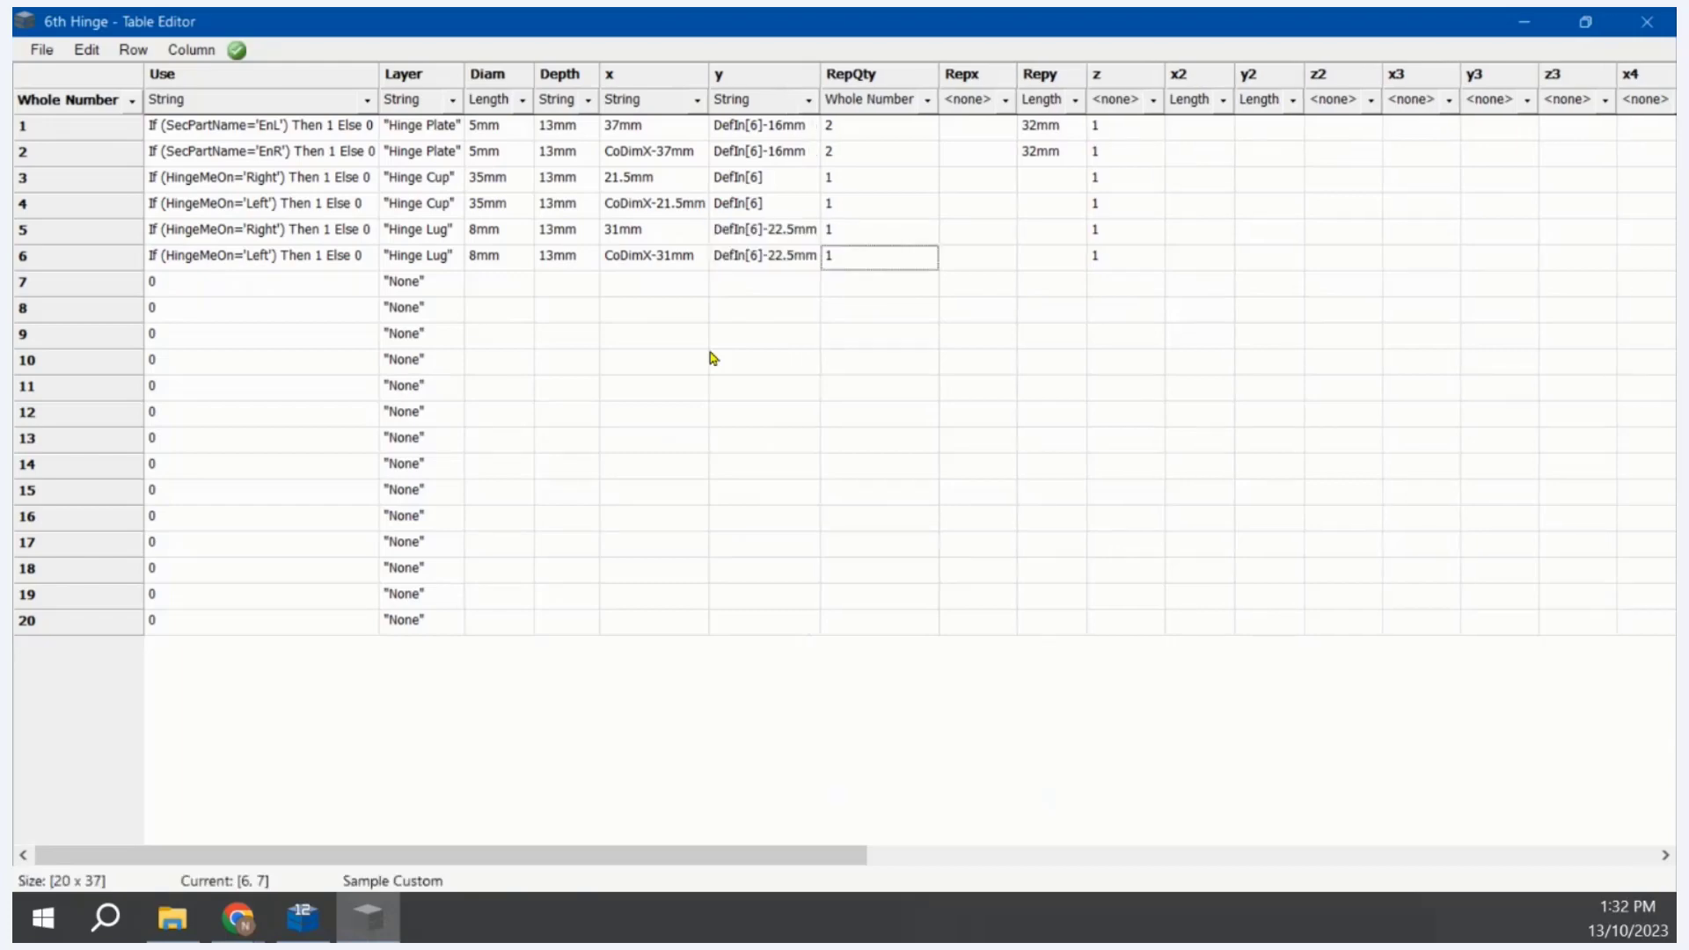
pyautogui.press('Up')
pyautogui.click(842, 266)
pyautogui.click(841, 231)
pyautogui.write('2')
pyautogui.click(858, 262)
pyautogui.write('2')
# Step: Enter a Repy spacing of 45mm for row 5 and copy it into row 6
pyautogui.click(1041, 231)
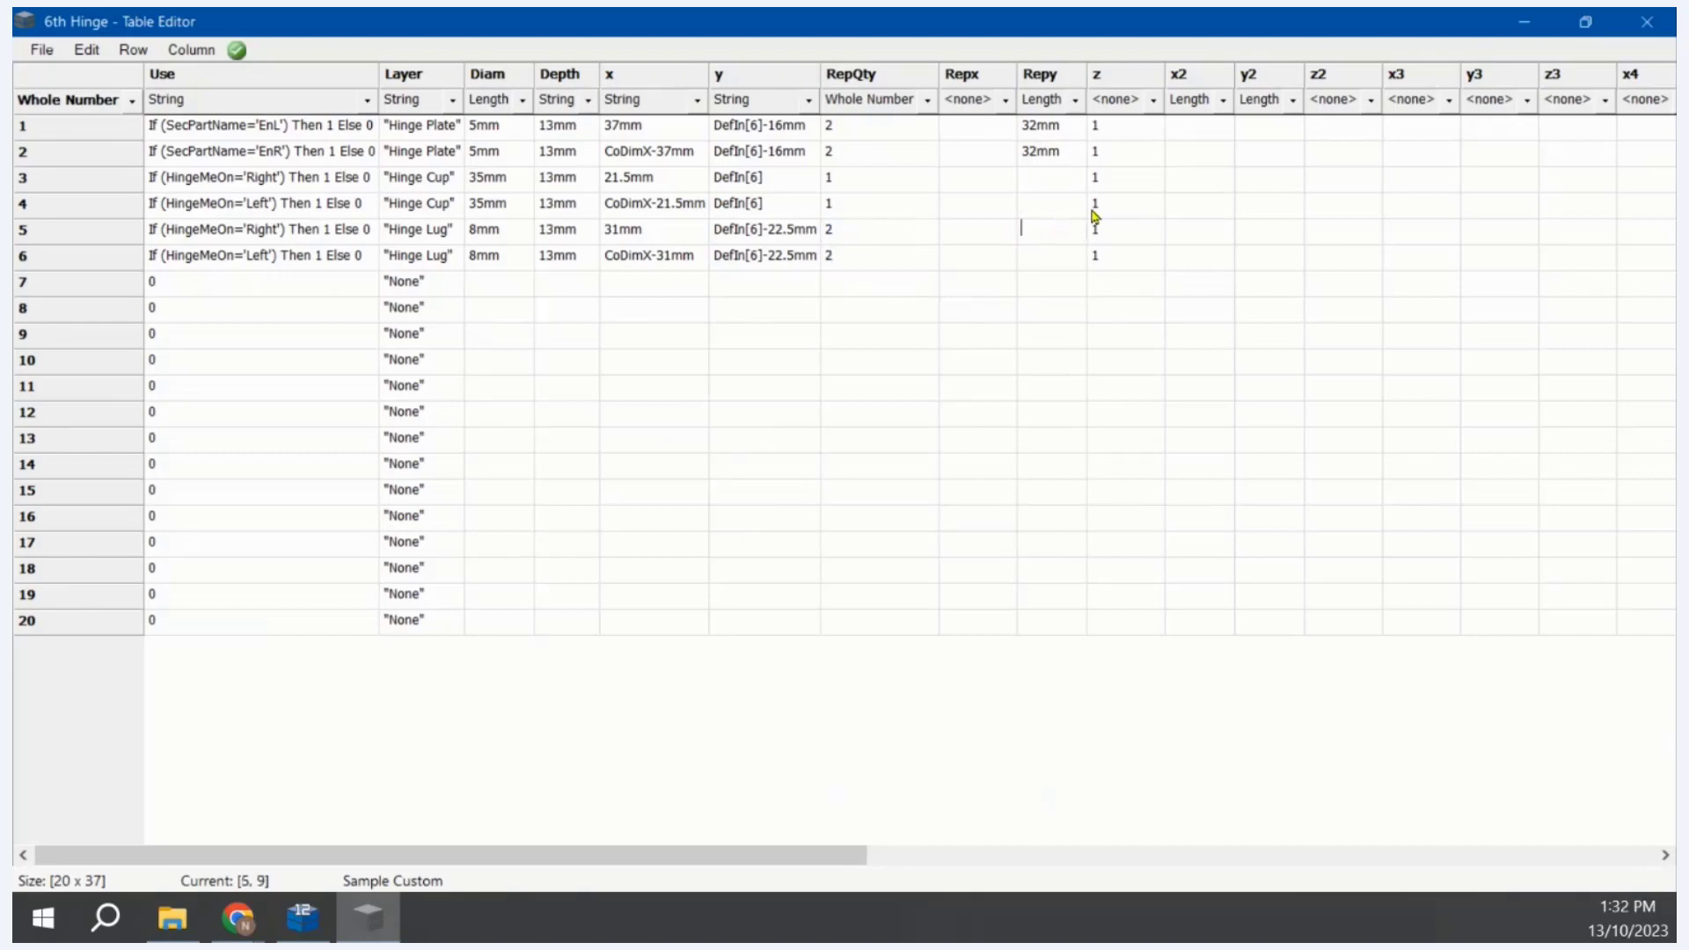
pyautogui.write('45mm')
pyautogui.press('Down')
pyautogui.press('Up')
pyautogui.hotkey('ctrl', 'c')
pyautogui.press('Down')
pyautogui.hotkey('ctrl', 'v')
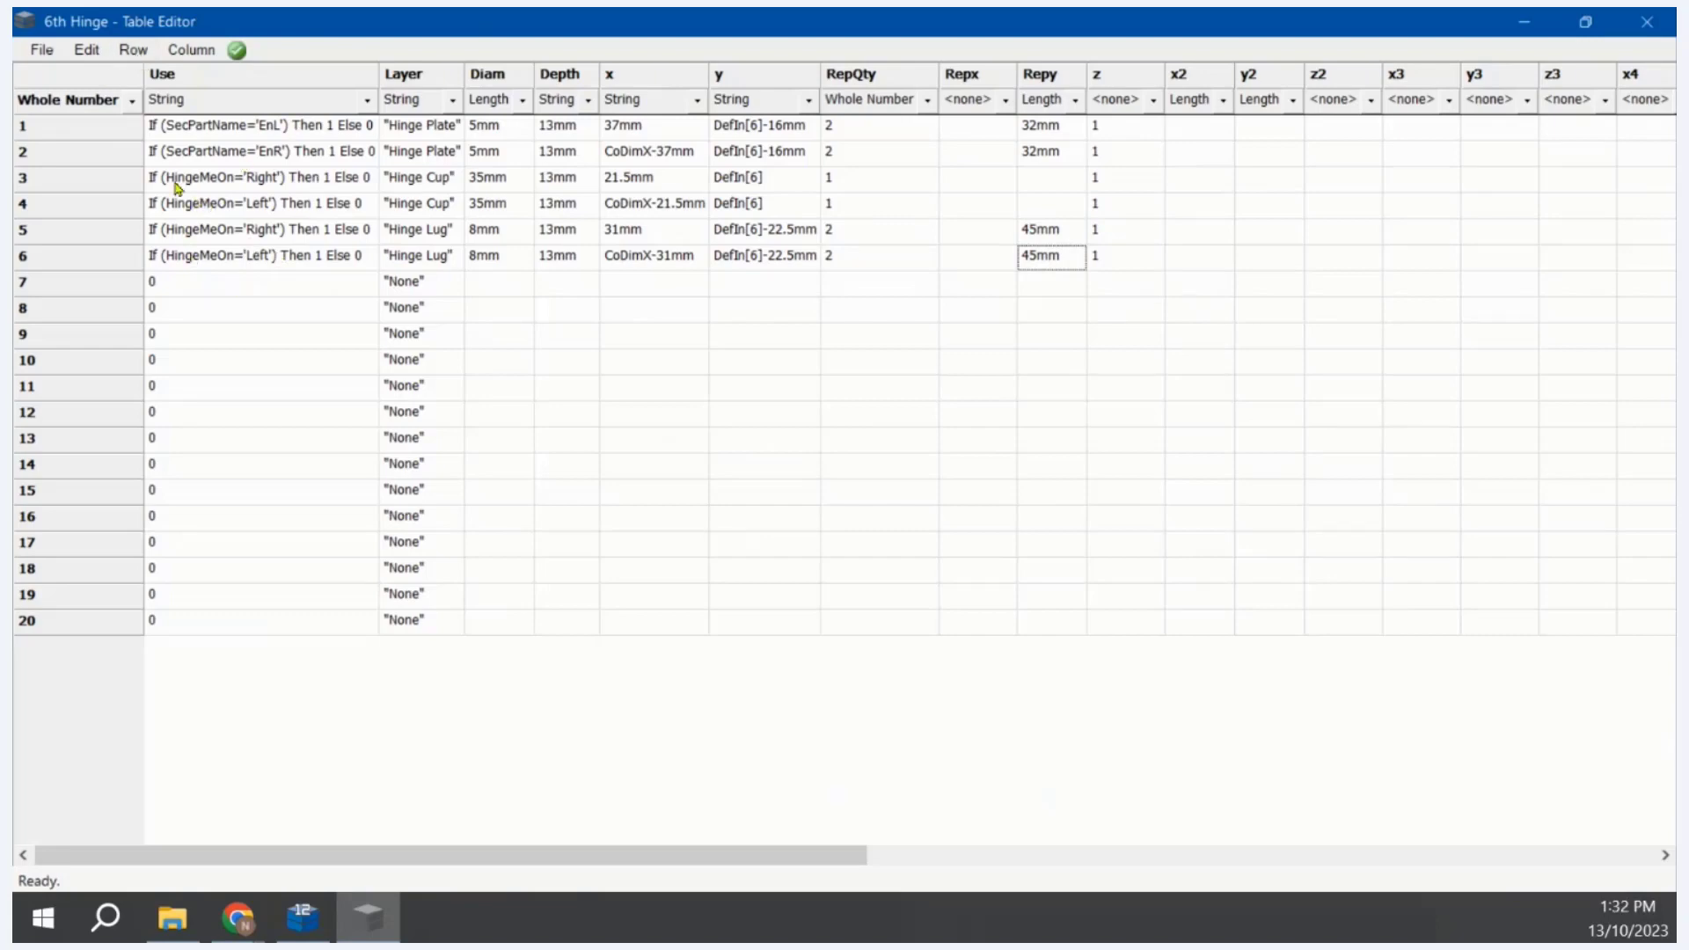
# Step: Save and close the 6th Hinge table, and answer the prompt to re-import and recalculate all cabinets
pyautogui.click(46, 53)
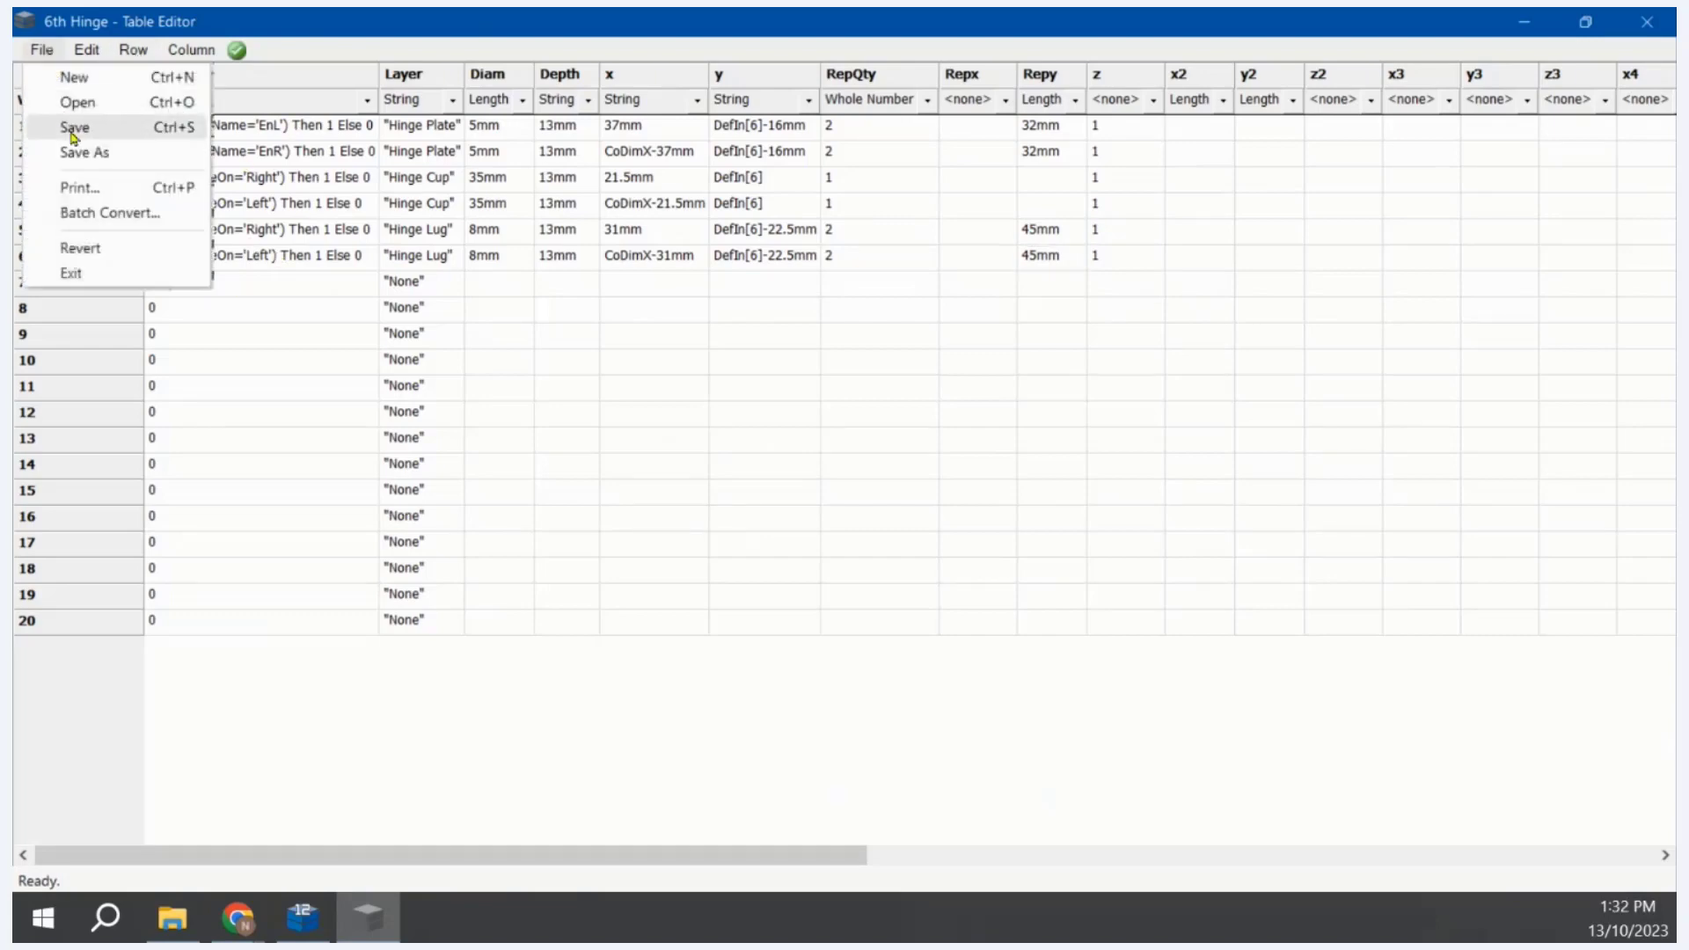
pyautogui.click(76, 129)
pyautogui.click(1647, 21)
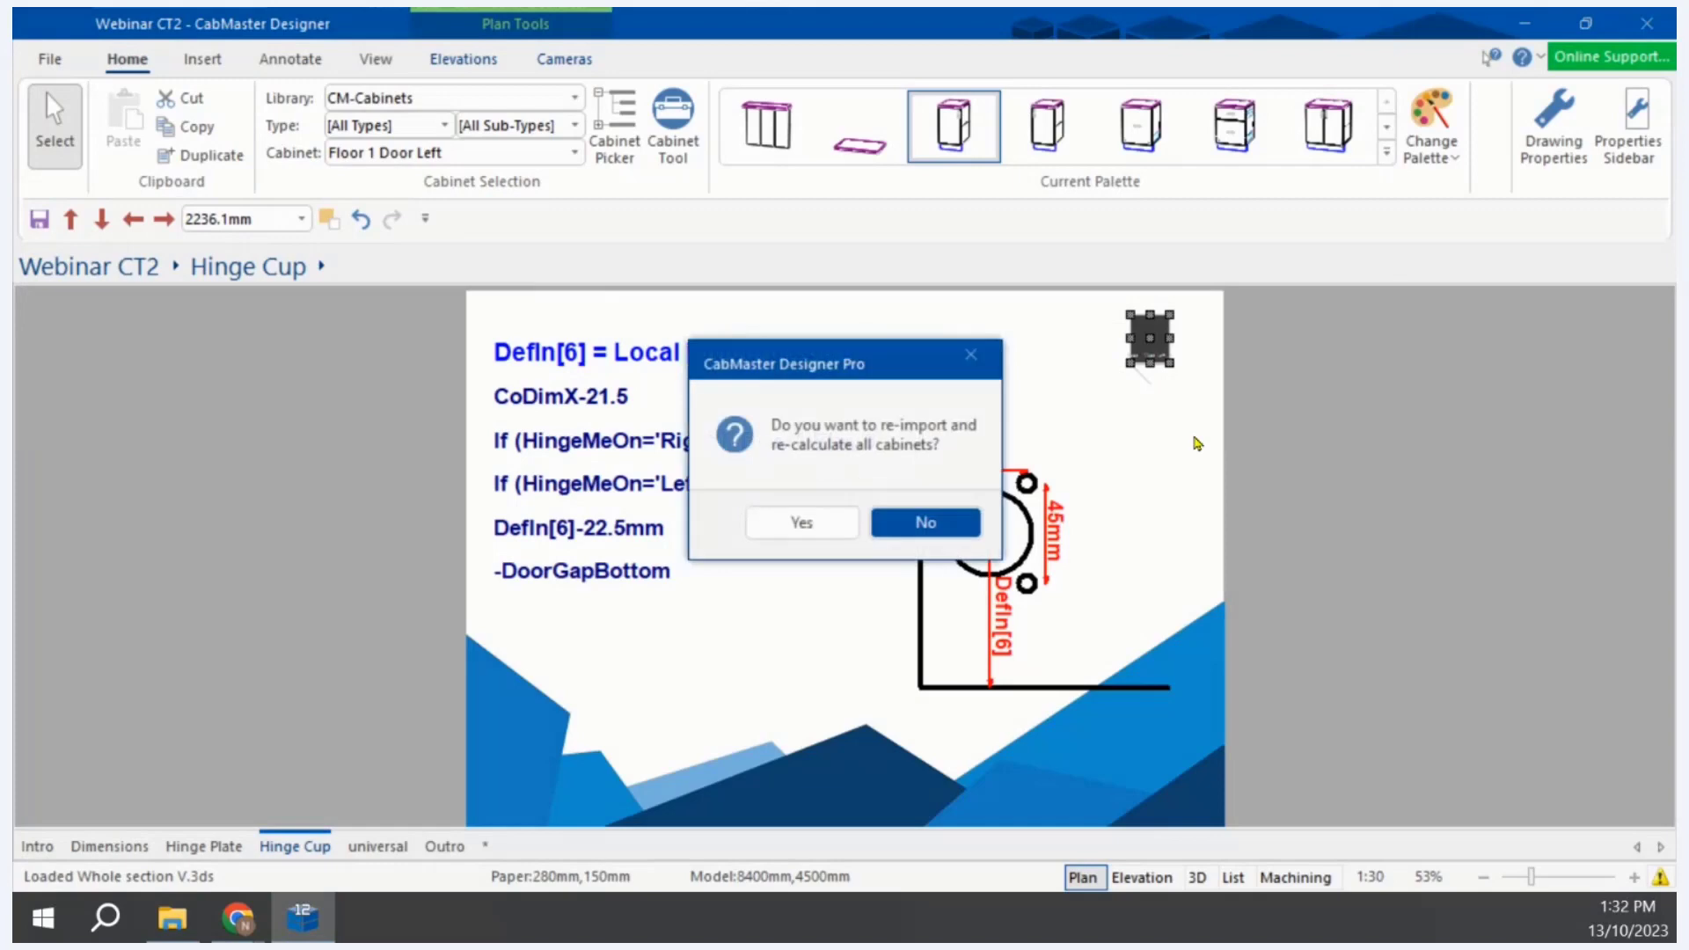
pyautogui.press('Return')
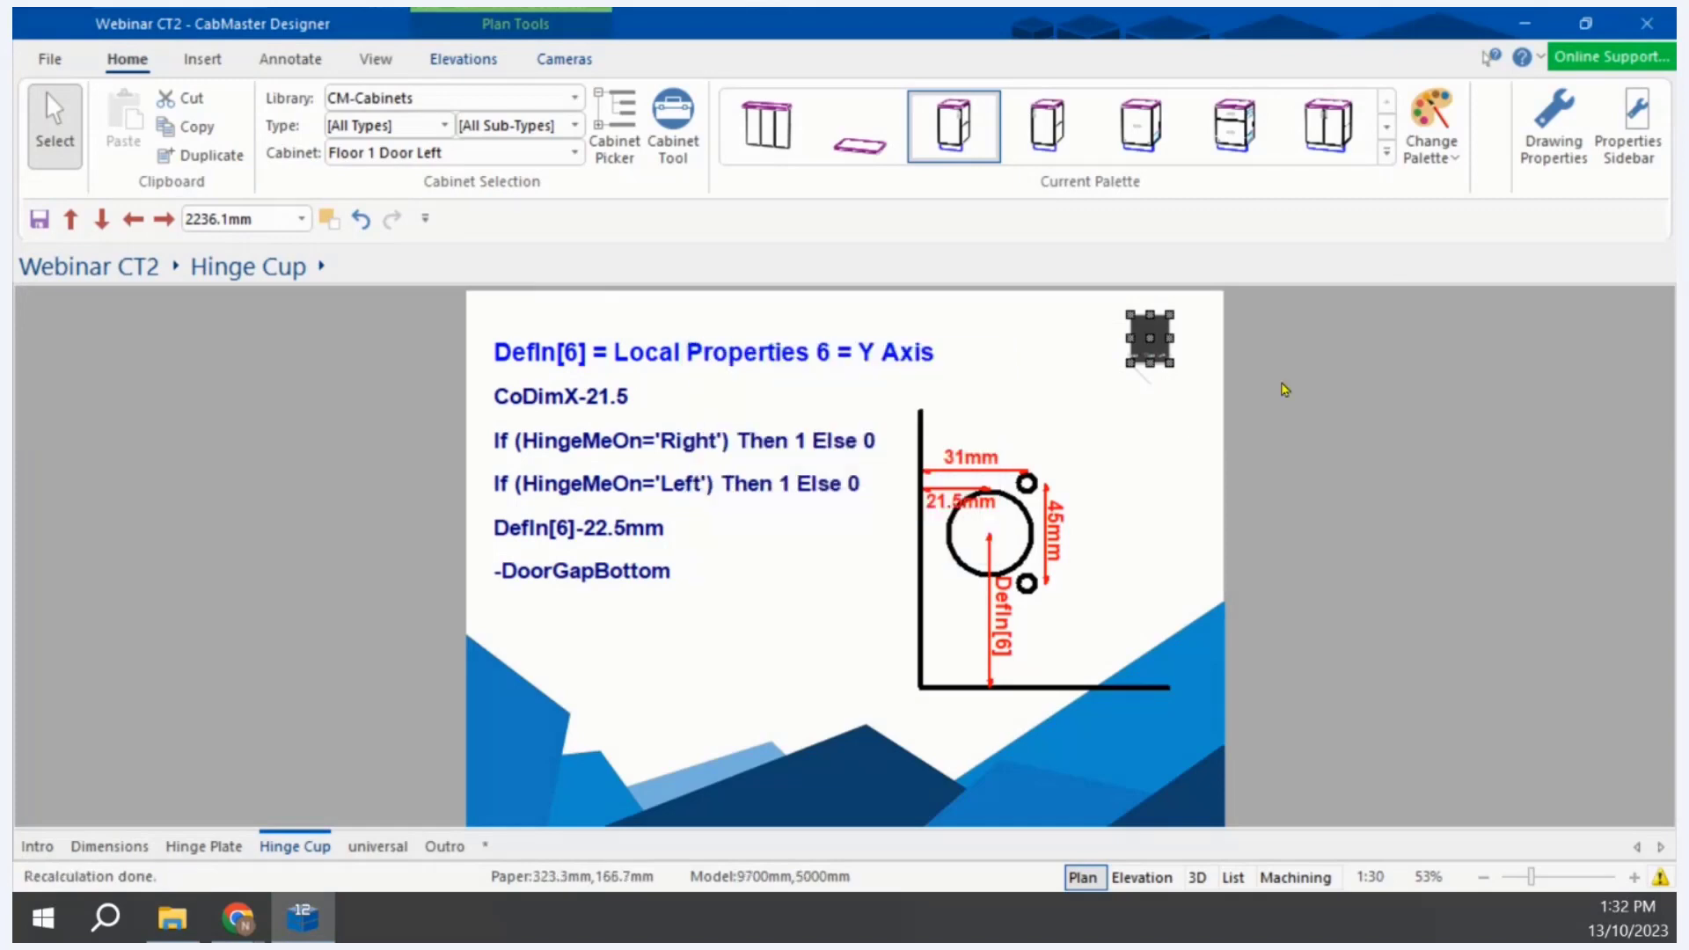
# Step: Open the Floor 1 Door Left cabinet's properties, turn off the single-part machining view and examine the hinge drilling in 3D
pyautogui.doubleClick(1148, 327)
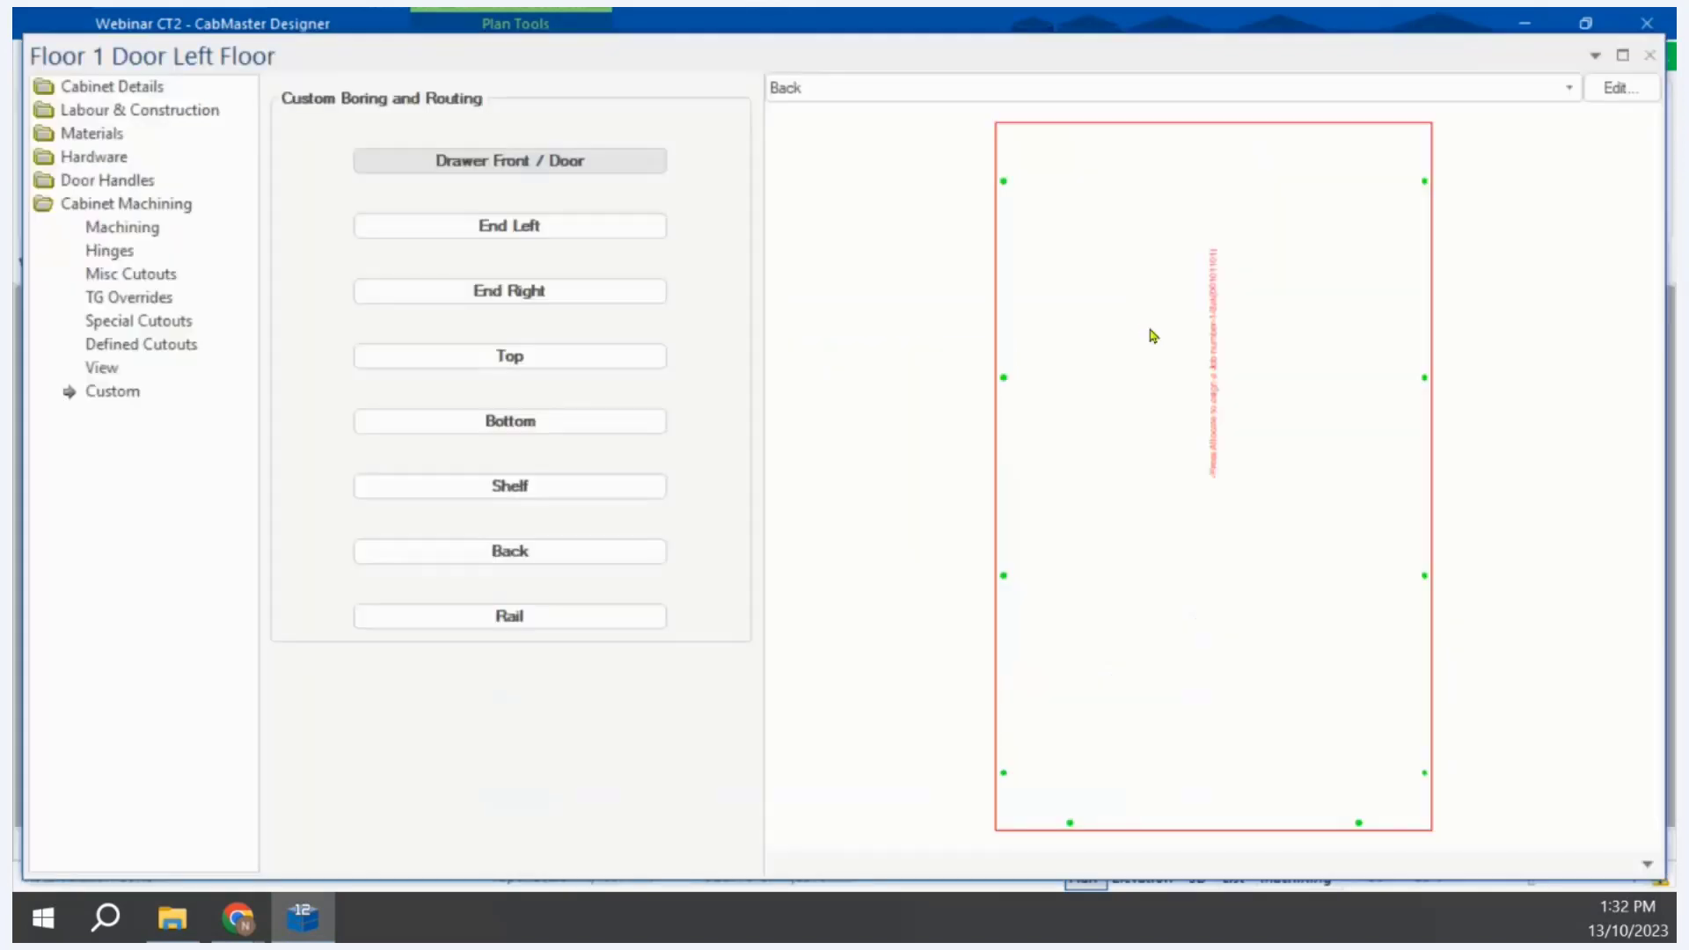
pyautogui.rightClick(1645, 866)
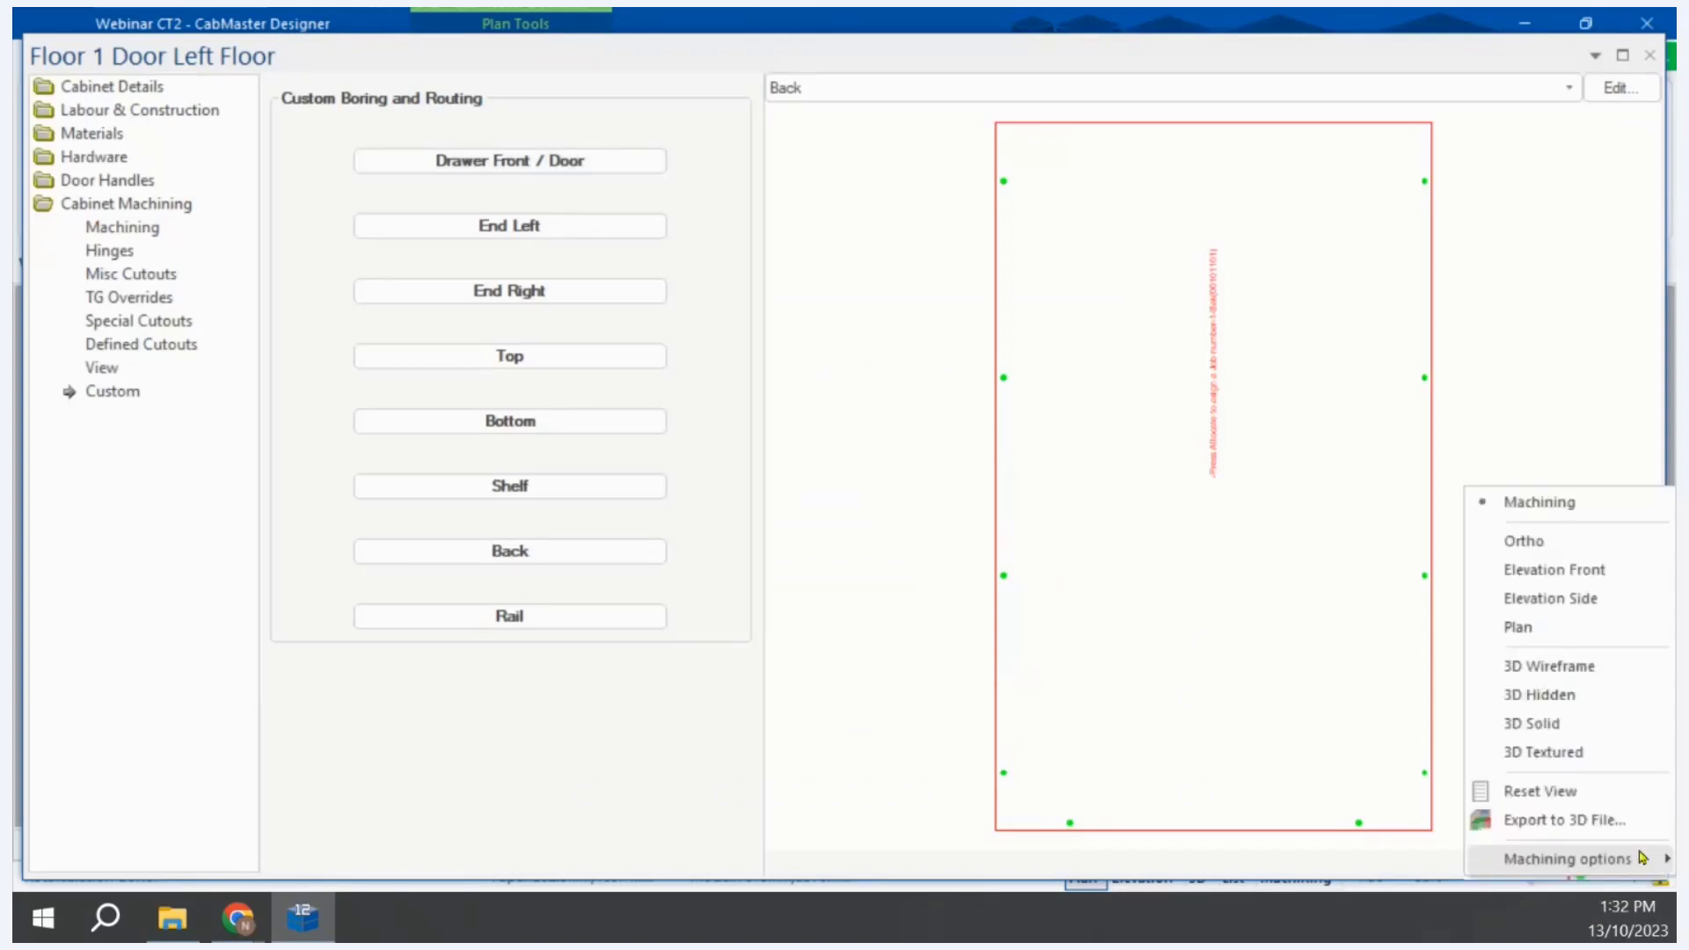
pyautogui.click(104, 369)
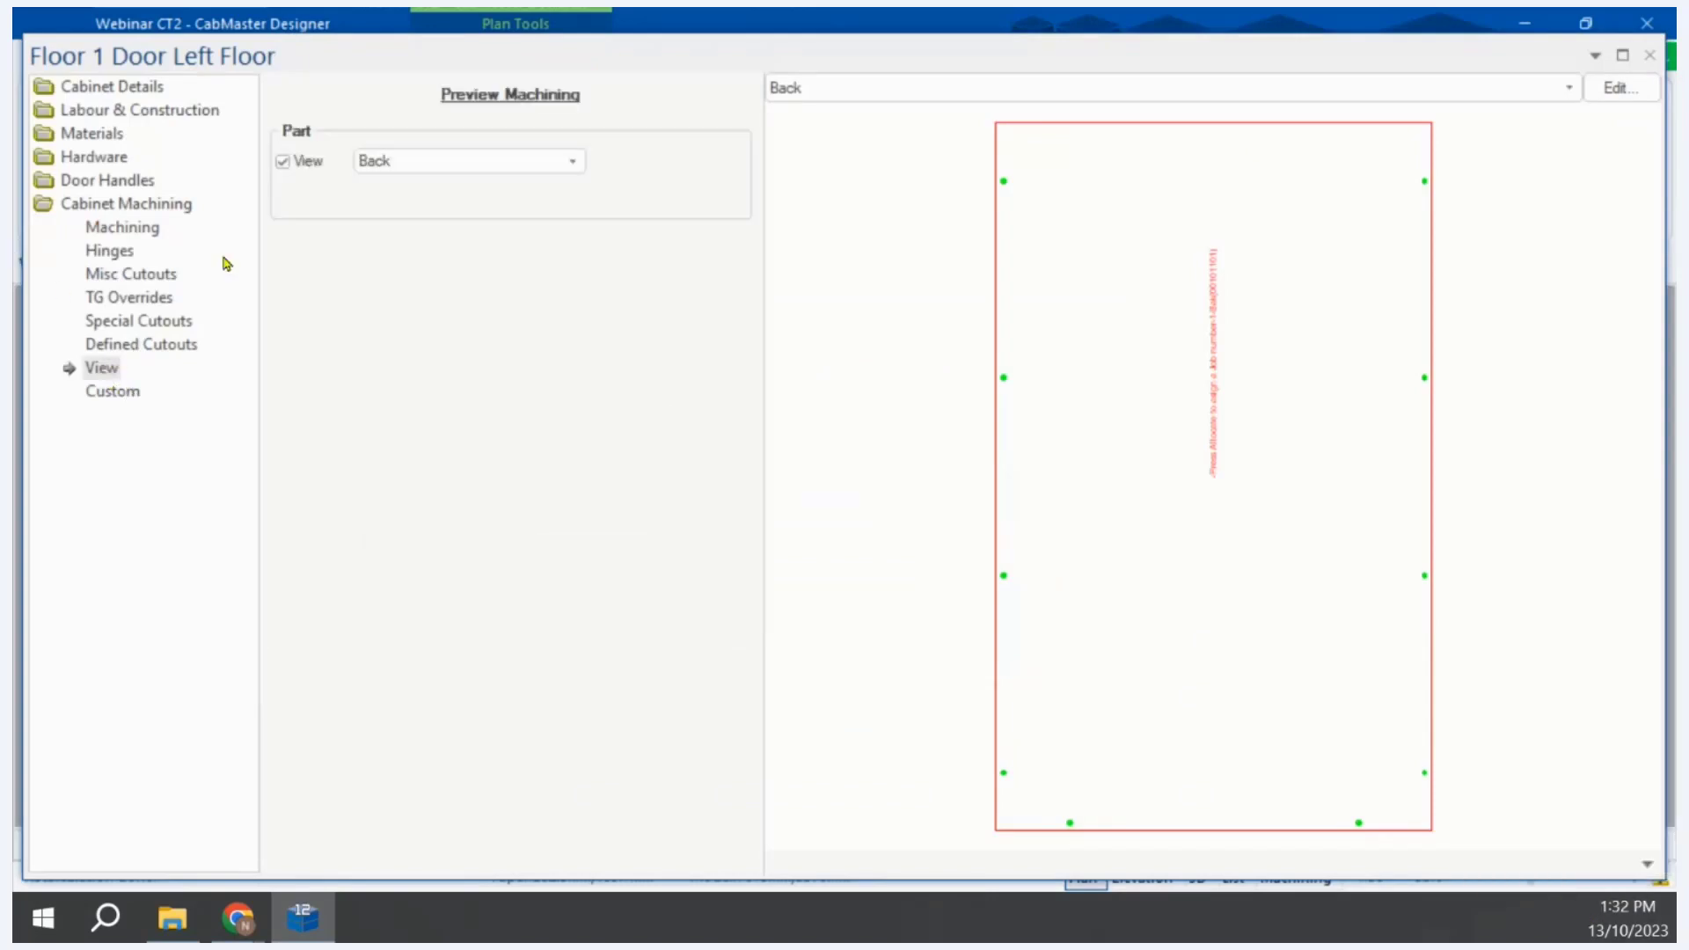
pyautogui.click(283, 161)
pyautogui.moveTo(1144, 606); pyautogui.dragTo(1112, 592)
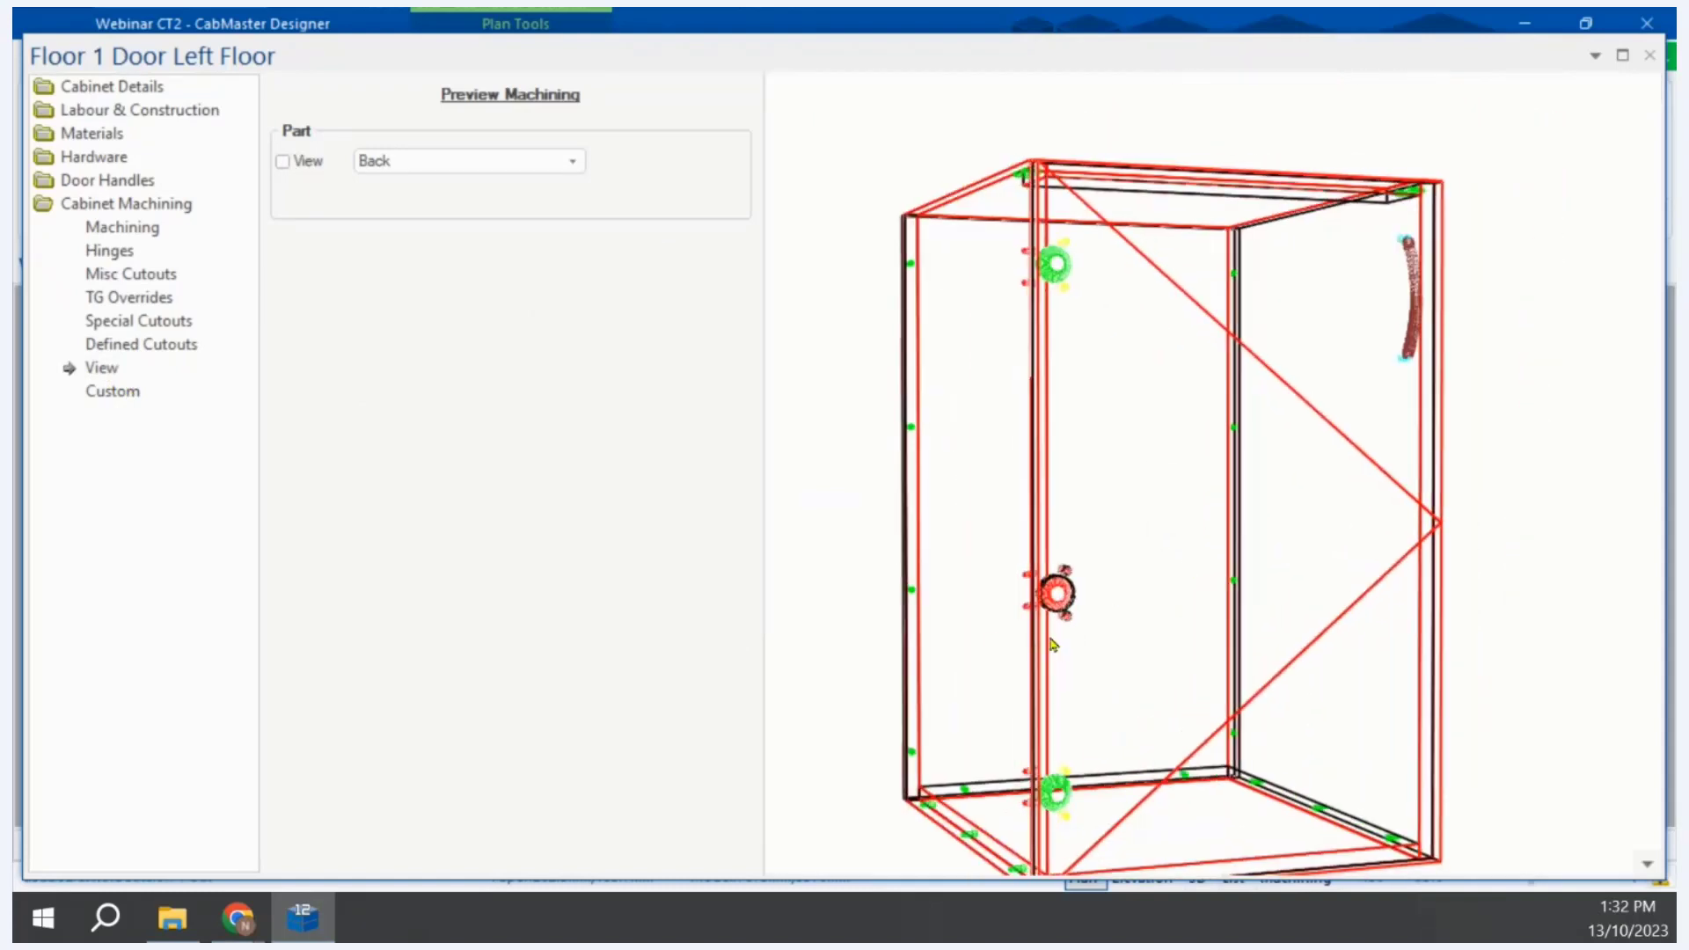
pyautogui.scroll(2, 1054, 638)
pyautogui.scroll(2, 1052, 639)
pyautogui.moveTo(1033, 672); pyautogui.dragTo(1082, 594, button='middle')
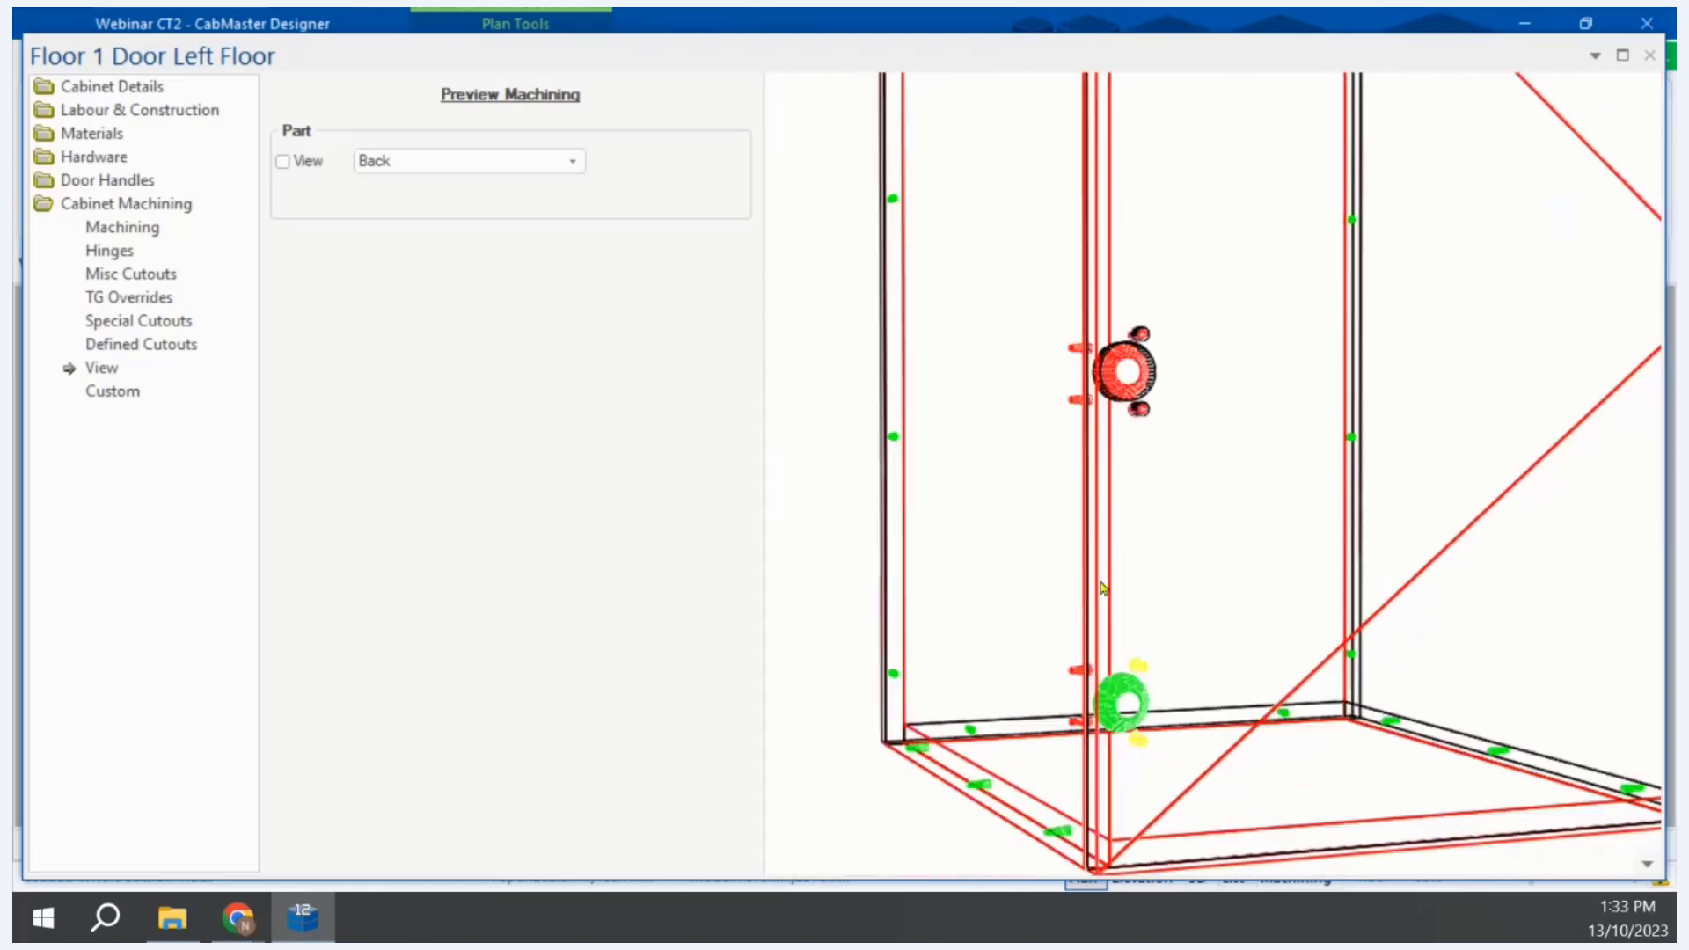
pyautogui.moveTo(1163, 542); pyautogui.dragTo(1072, 523)
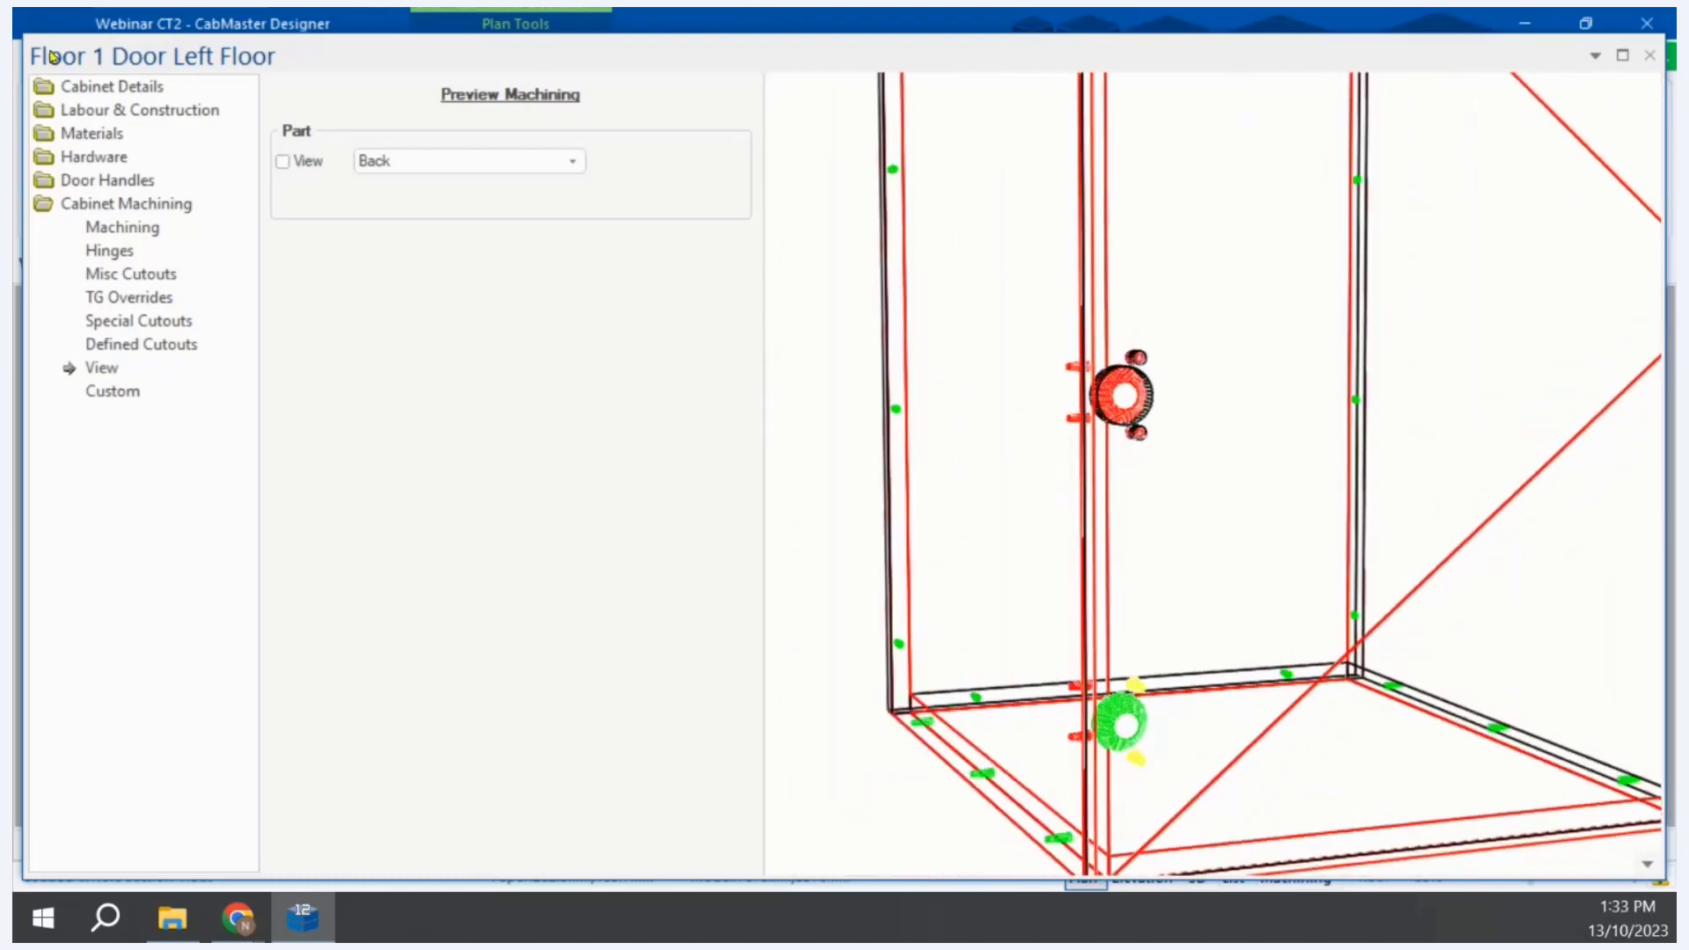
# Step: Open the cabinet's Local Properties, try 44 for X6, and set X6 to 400mm and apply it
pyautogui.click(123, 88)
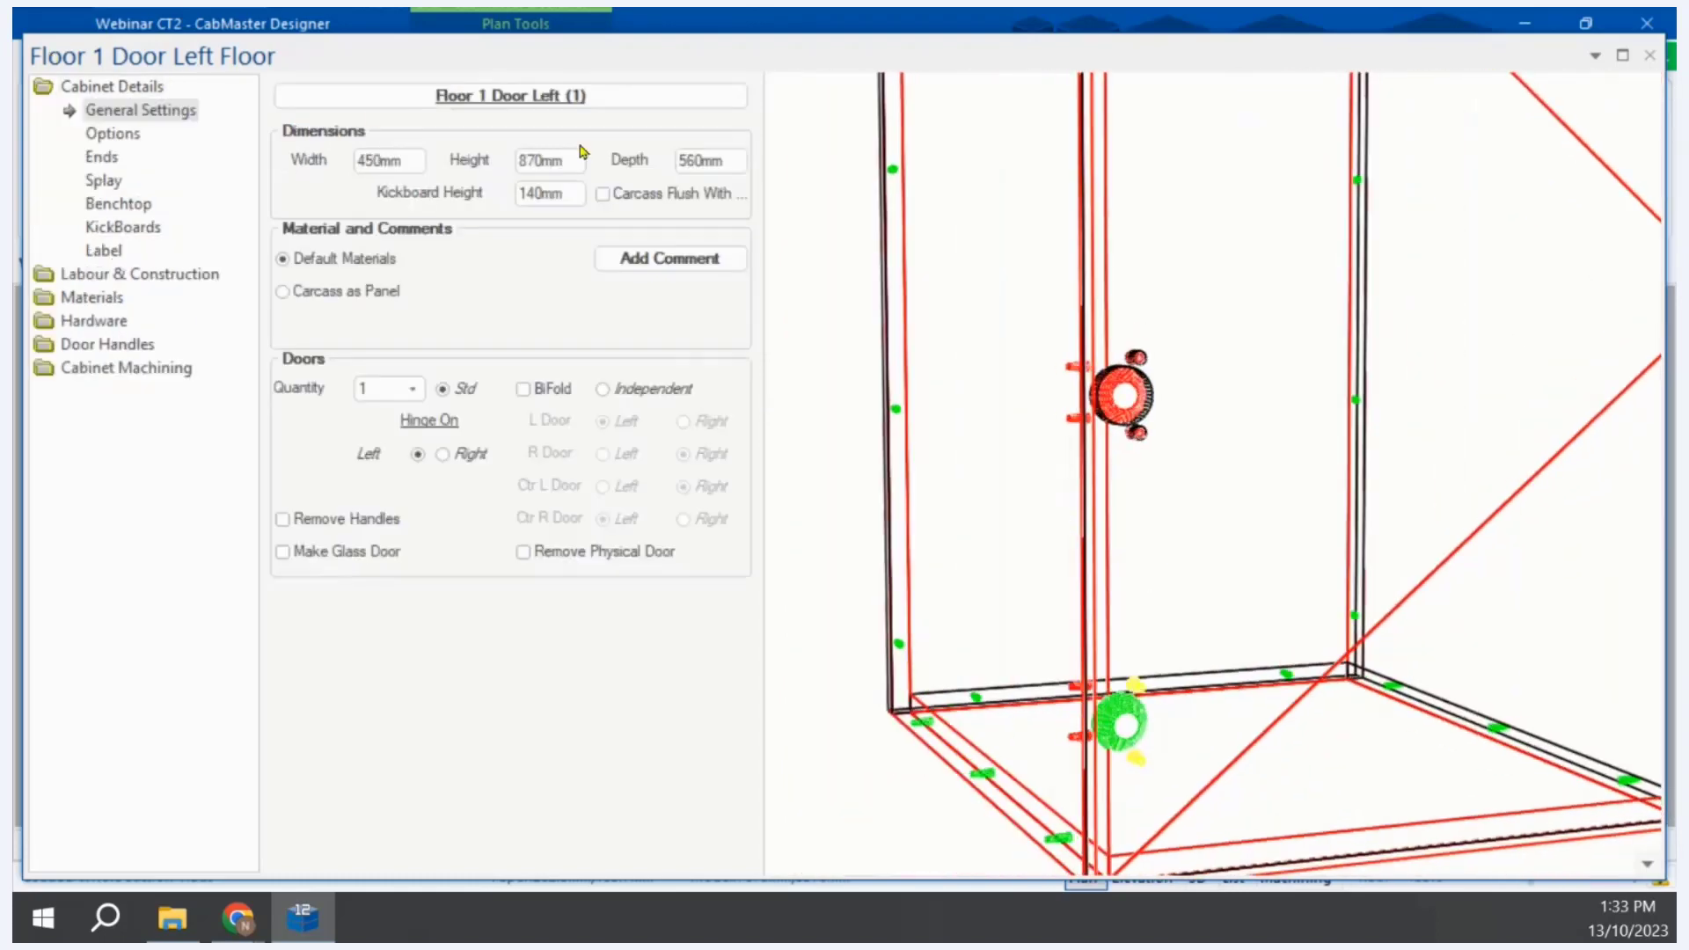
pyautogui.click(549, 102)
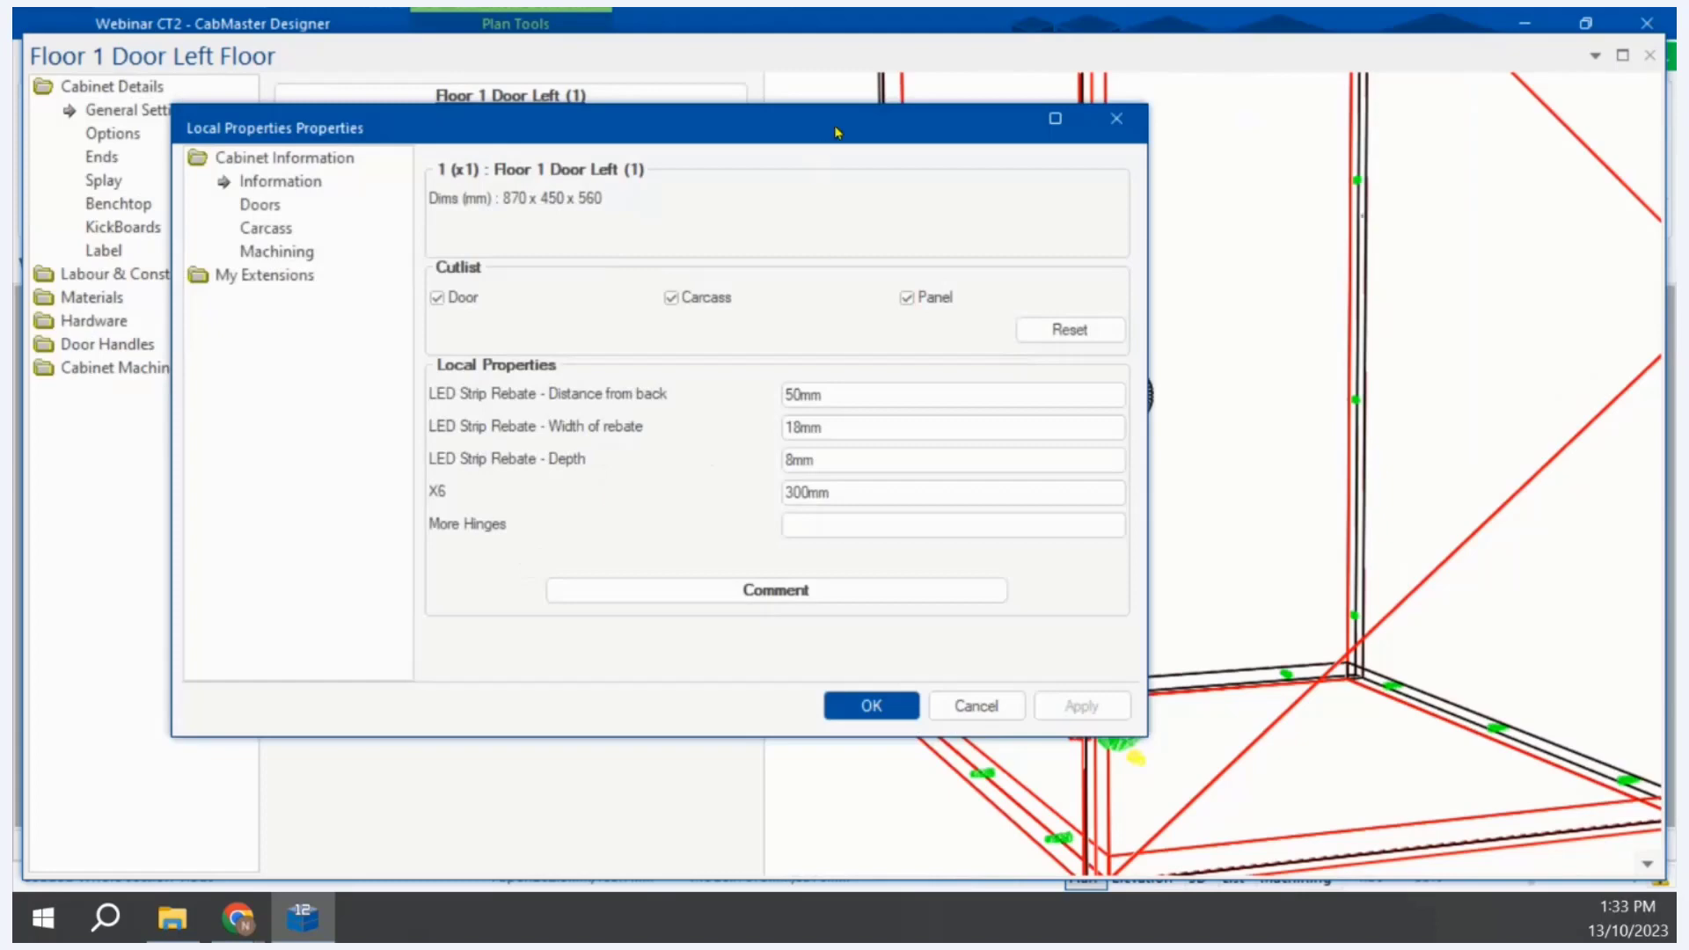
pyautogui.moveTo(837, 129); pyautogui.dragTo(423, 131)
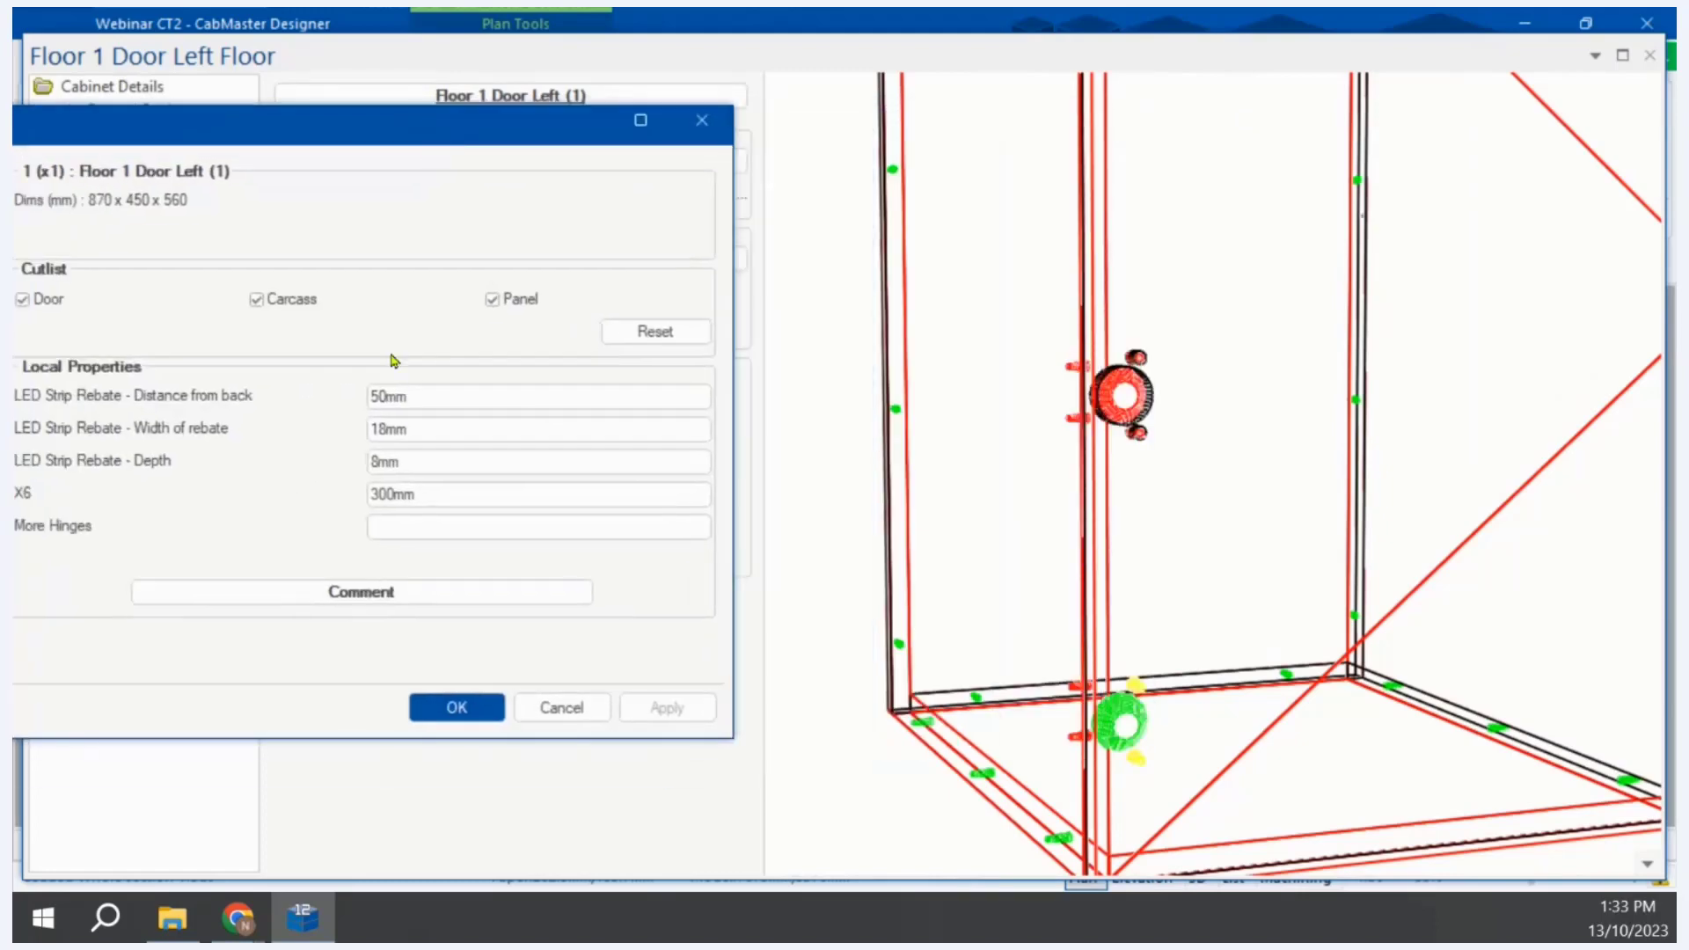
pyautogui.click(433, 493)
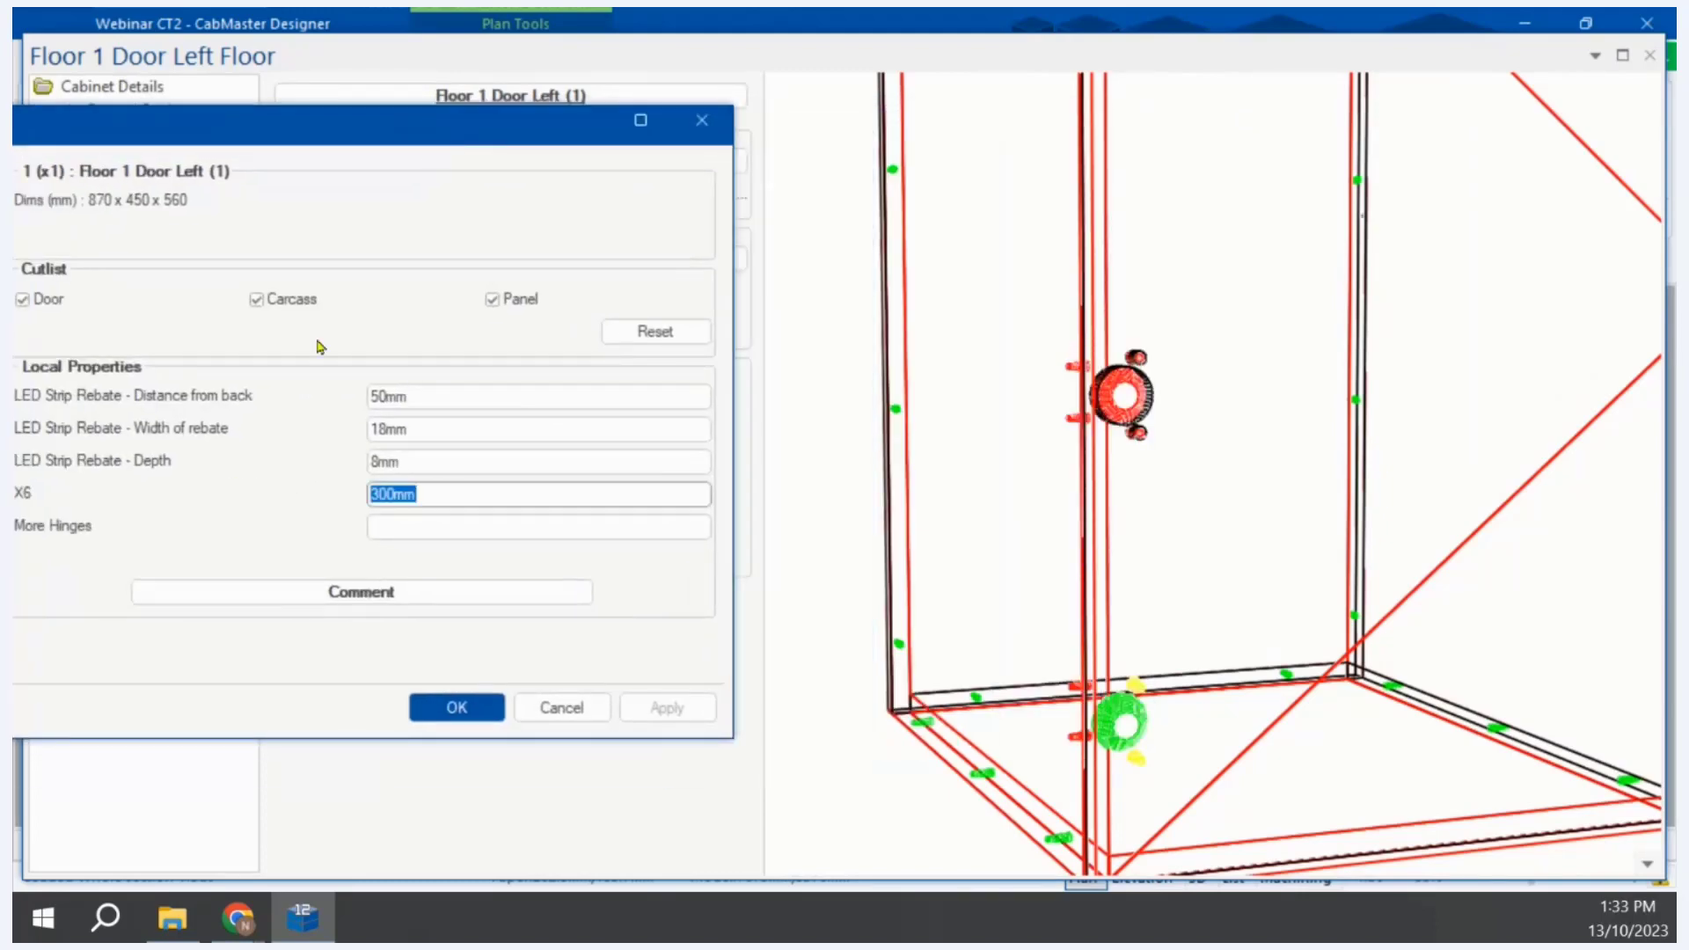
pyautogui.write('44')
pyautogui.press('Tab')
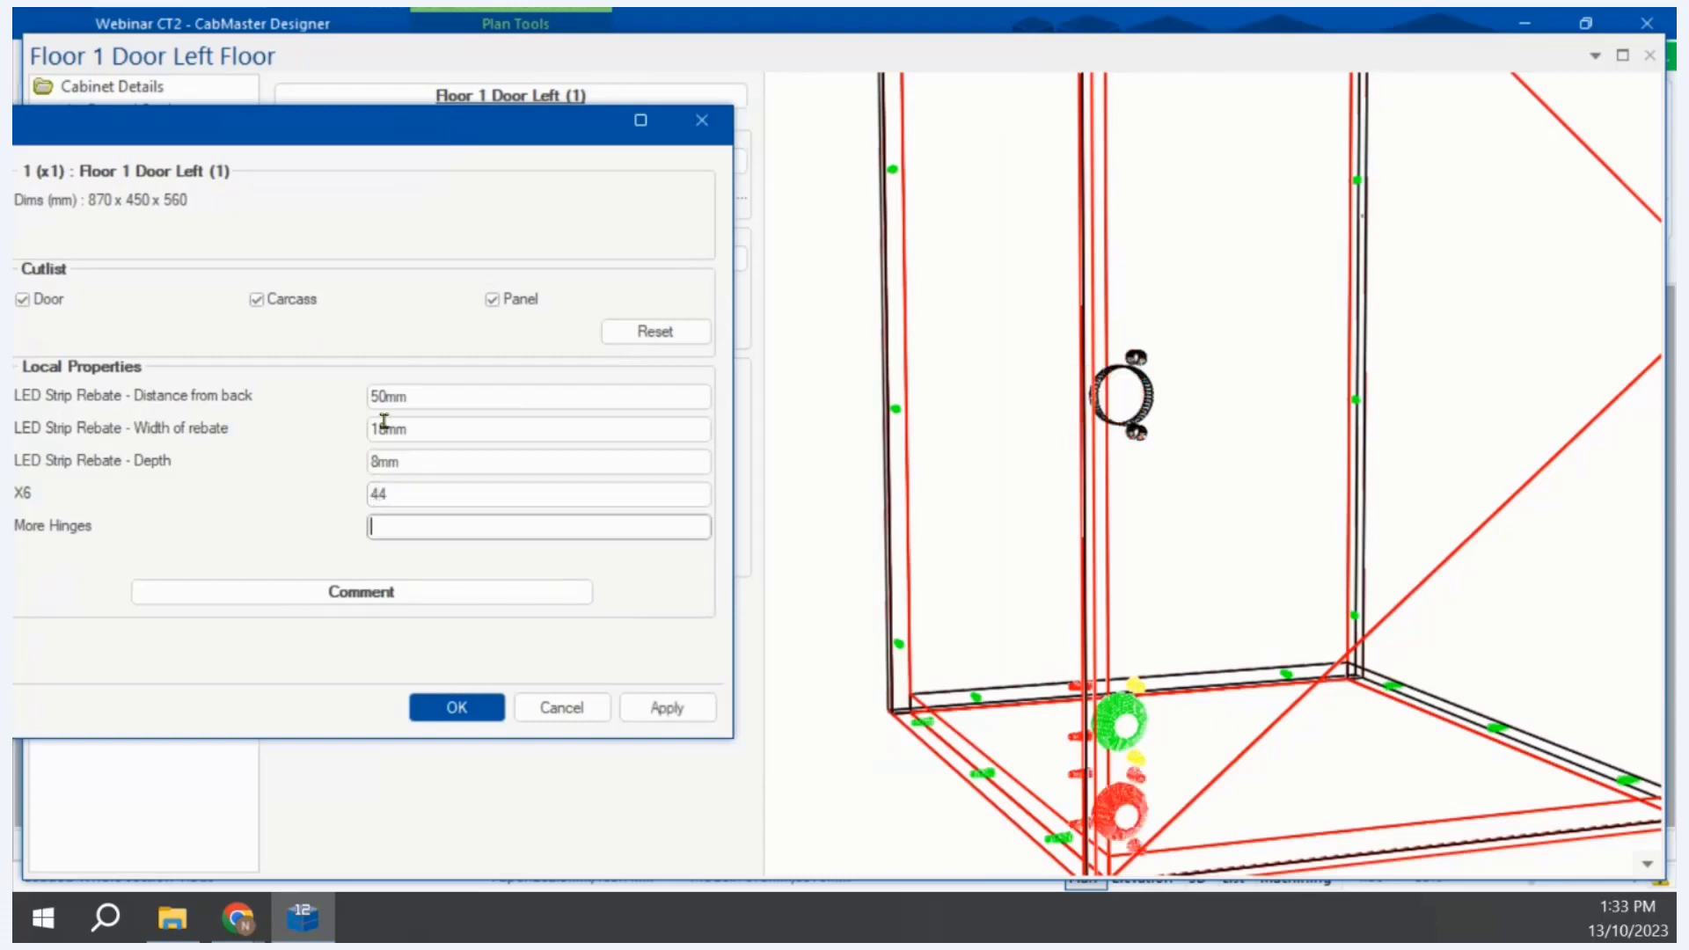
pyautogui.click(426, 494)
pyautogui.write('4')
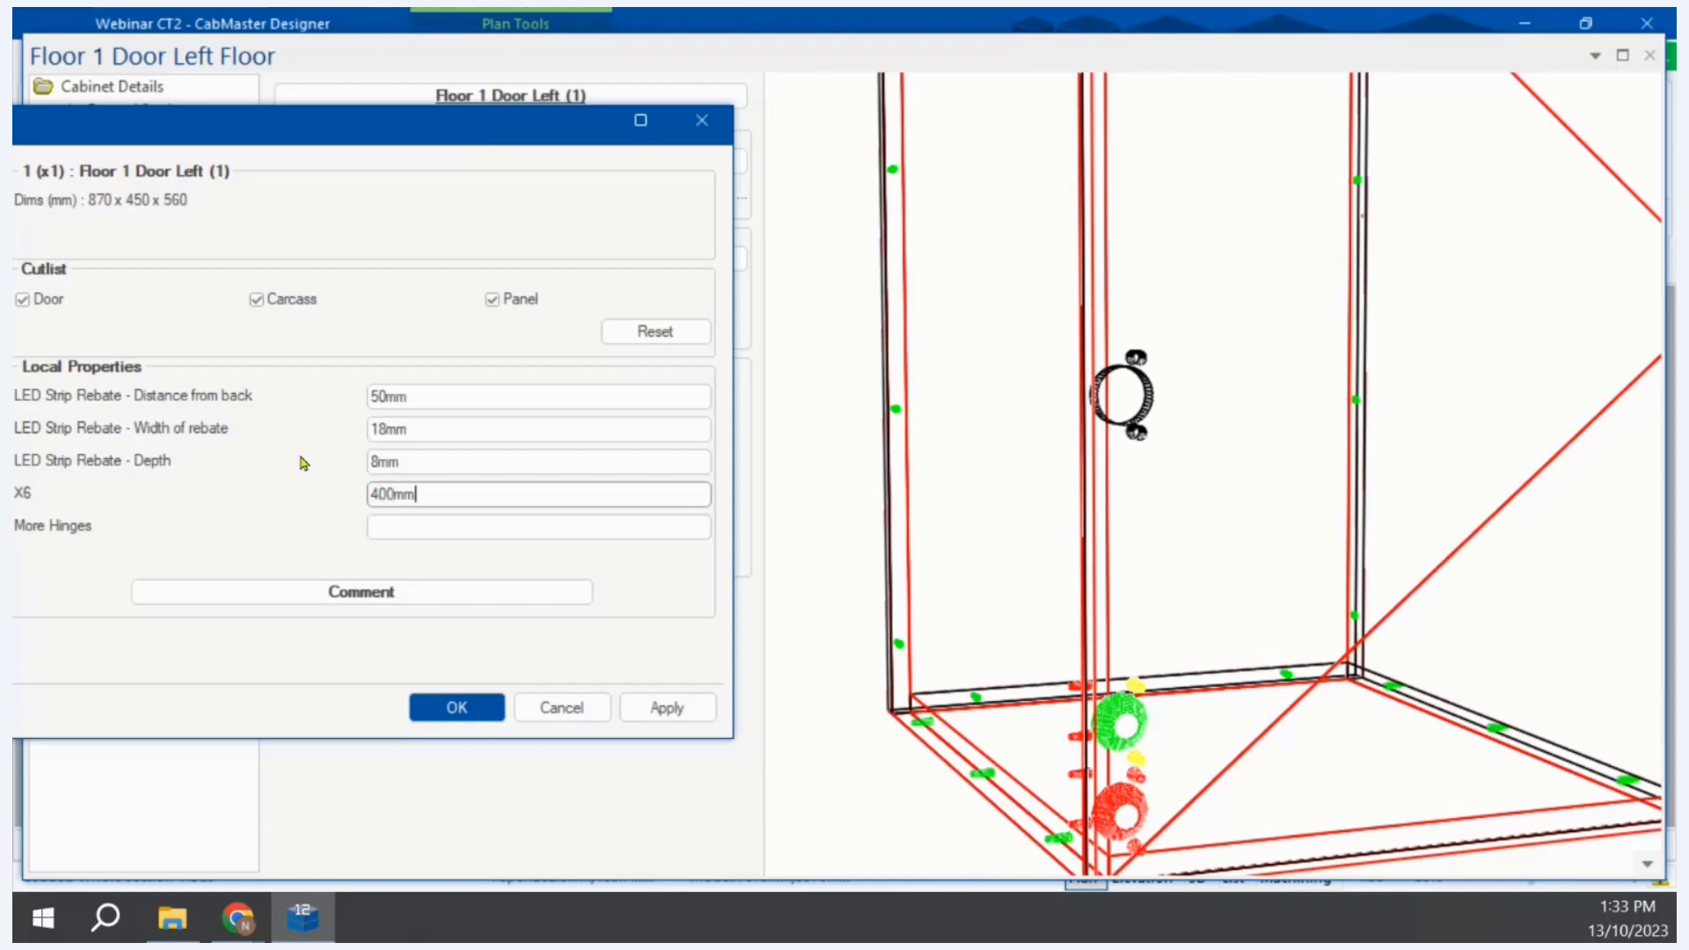
pyautogui.press('Tab')
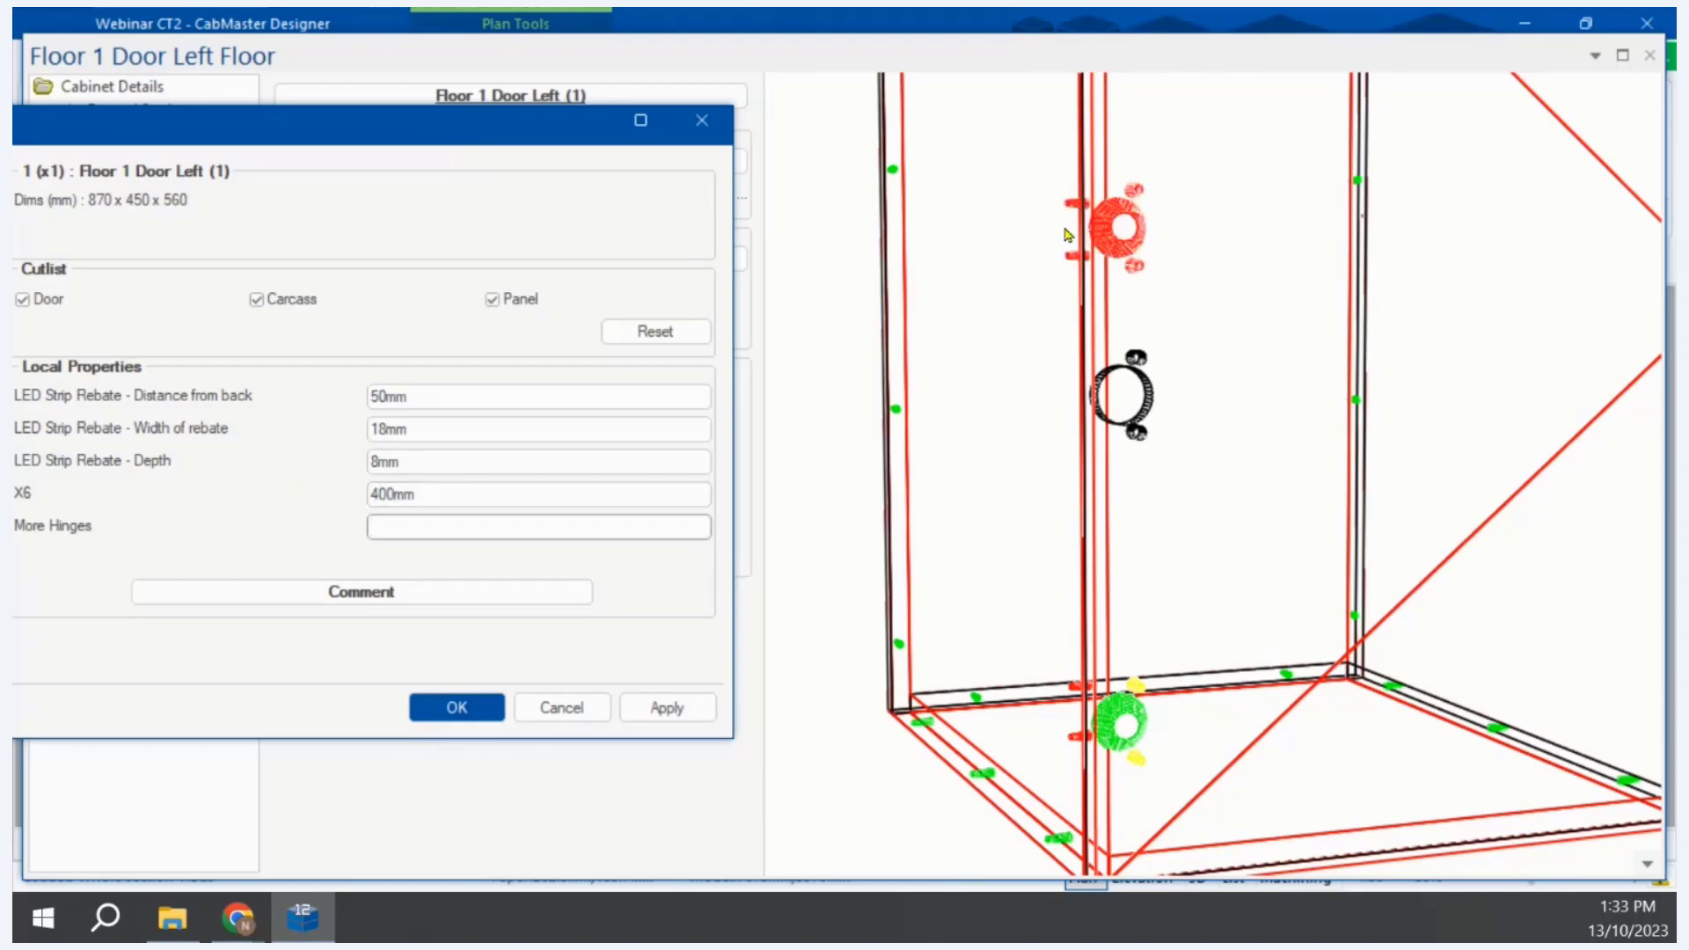
pyautogui.click(658, 704)
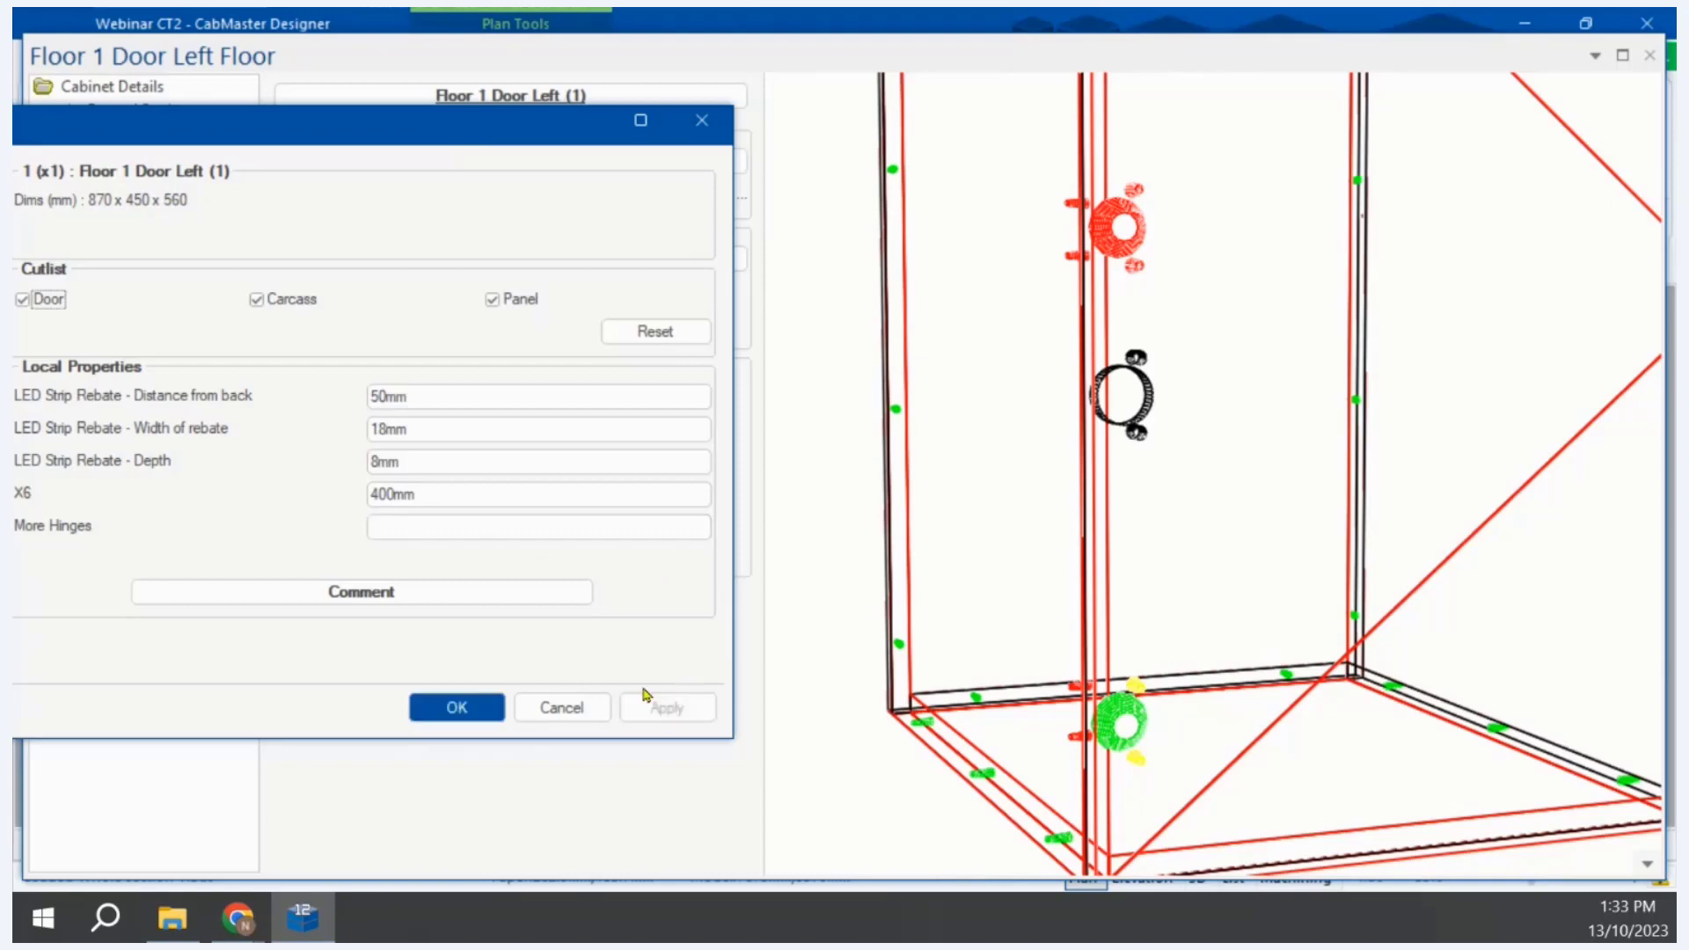
pyautogui.click(446, 714)
# Step: Set the cabinet's bottom door gap to 20mm in the construction settings and inspect the hinge drilling alignment in the 3D preview
pyautogui.scroll(-3, 1044, 479)
pyautogui.moveTo(1180, 426); pyautogui.dragTo(1196, 315)
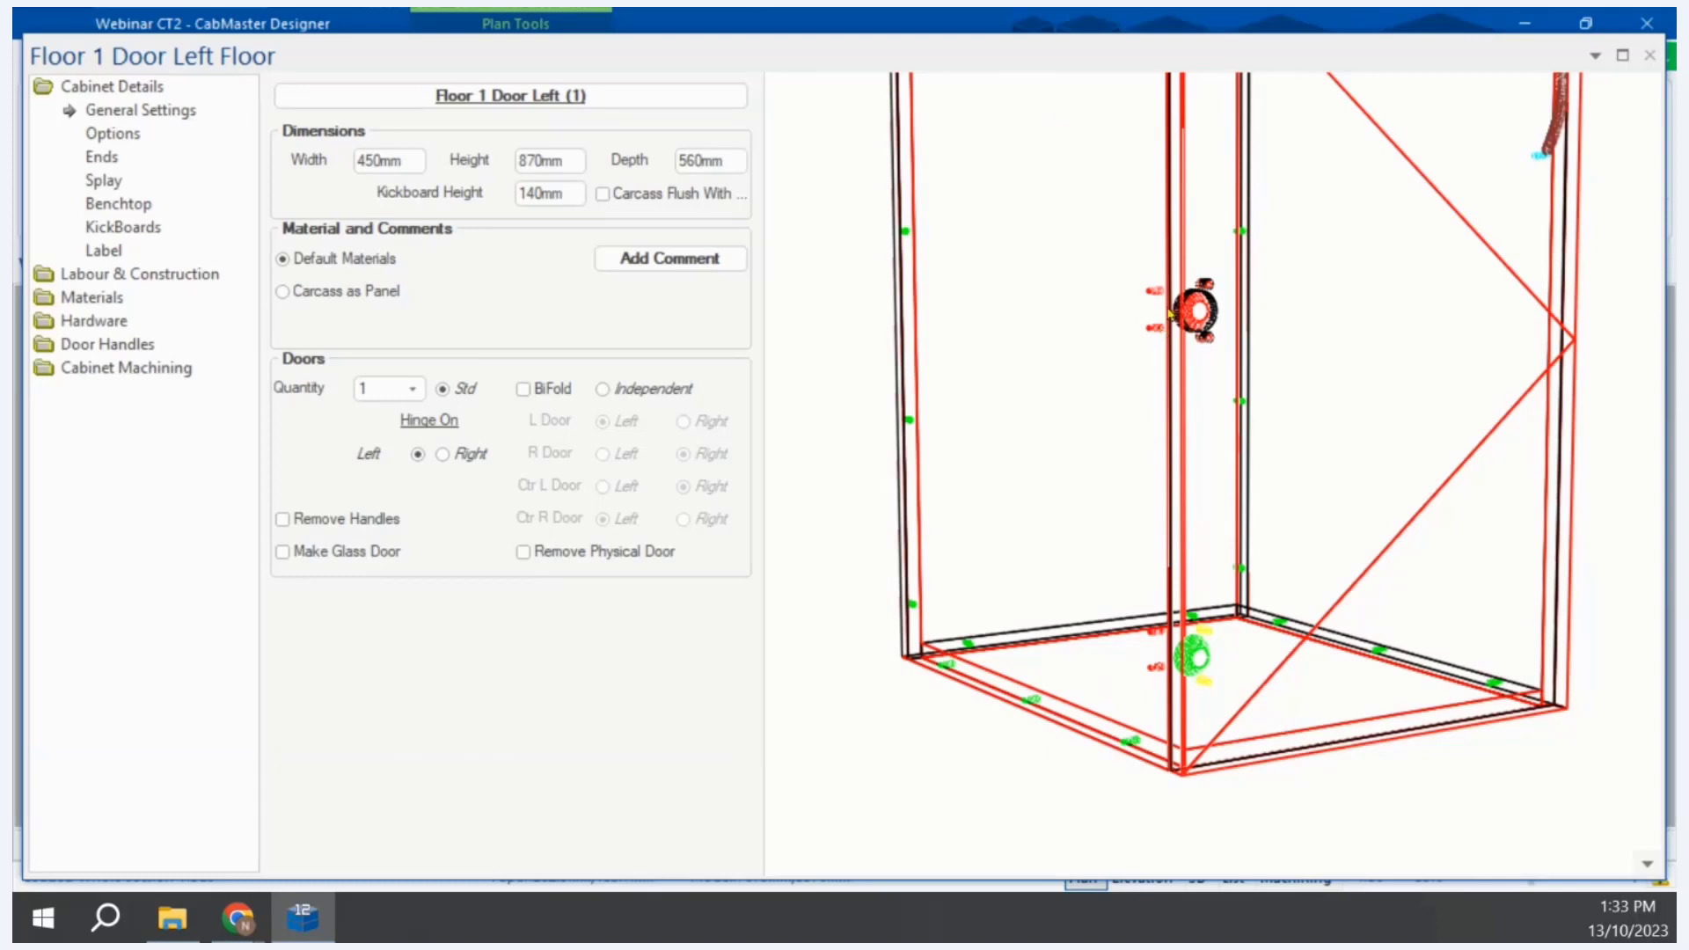
pyautogui.click(113, 133)
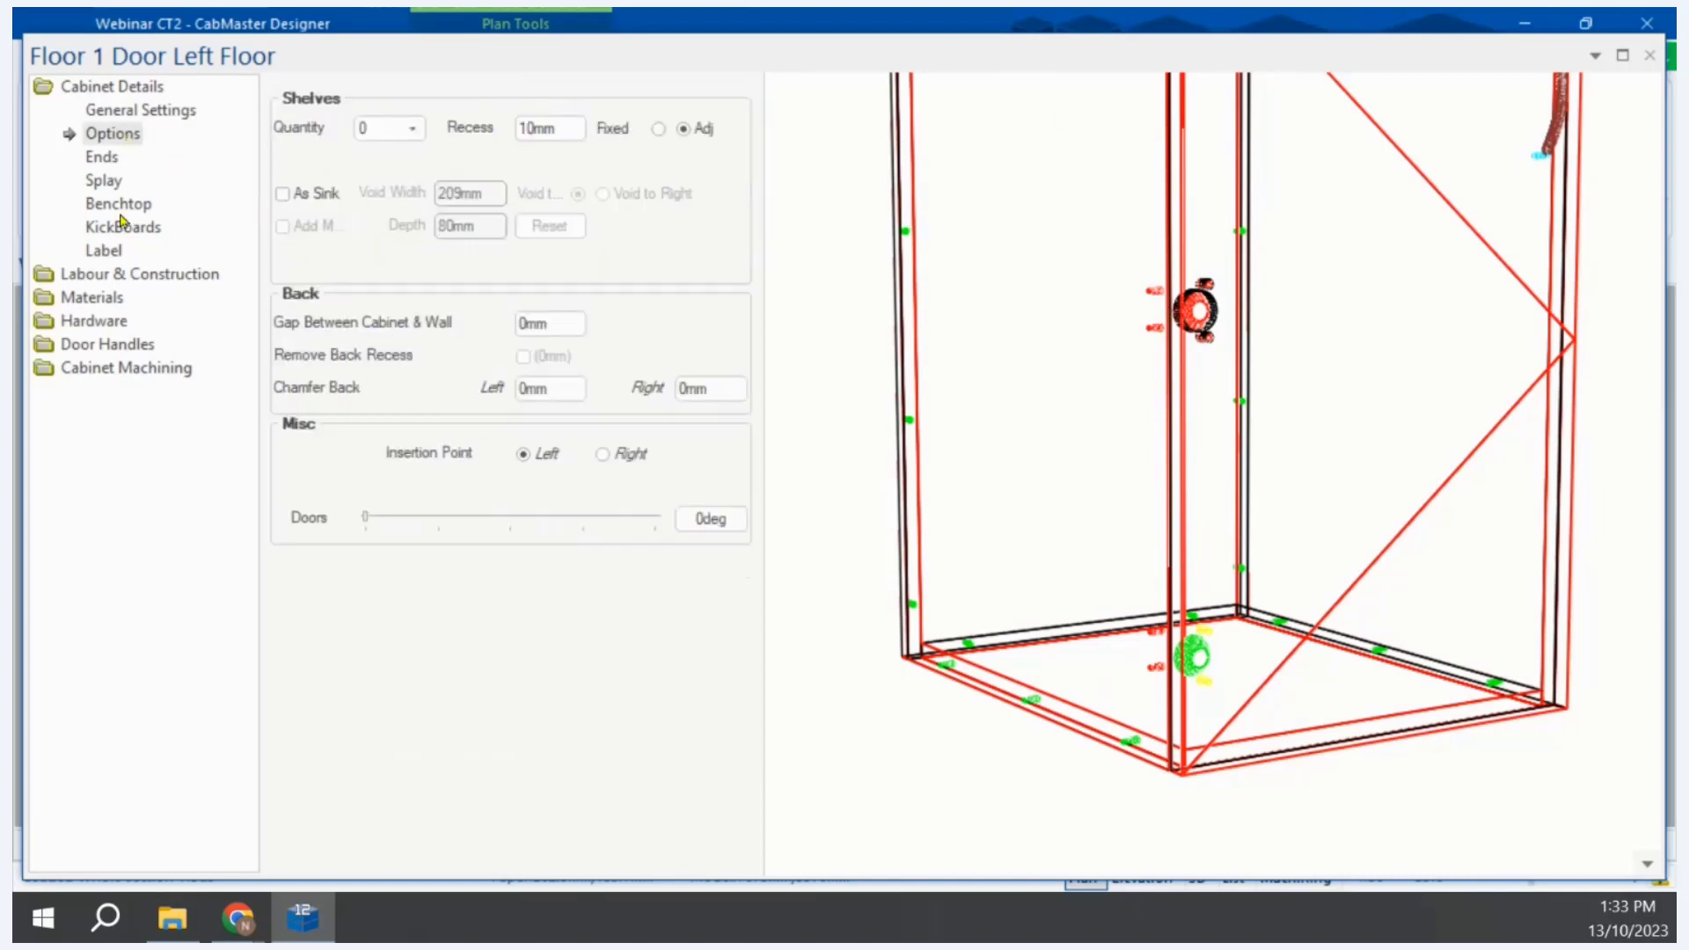
pyautogui.click(130, 276)
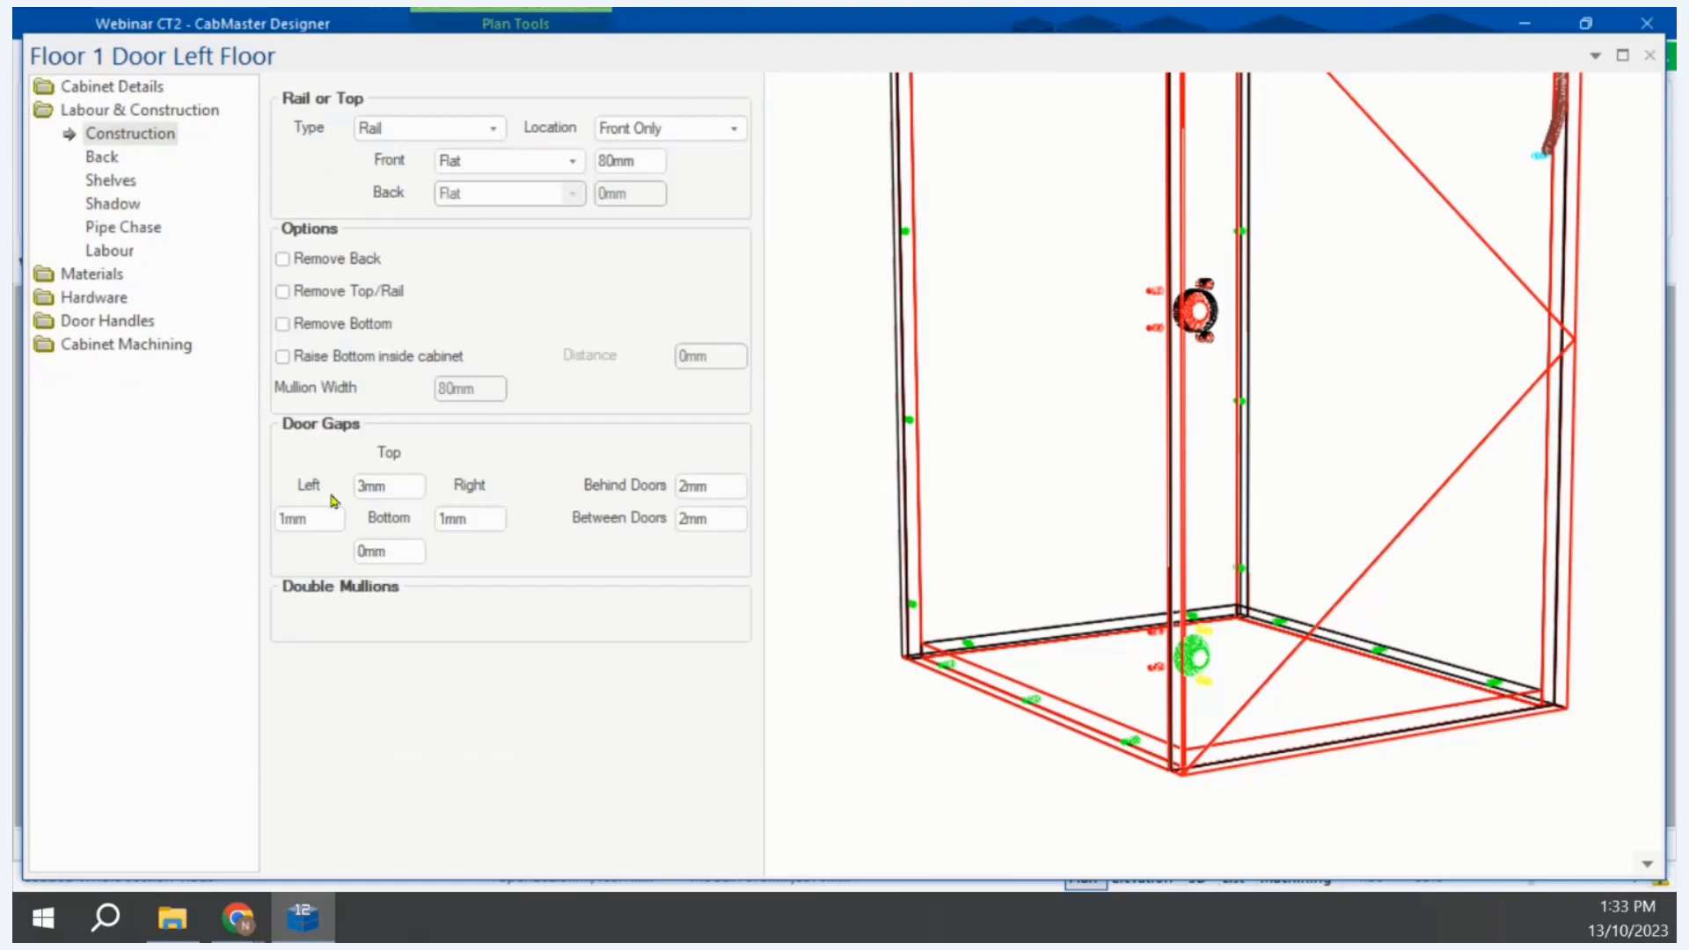
pyautogui.doubleClick(388, 545)
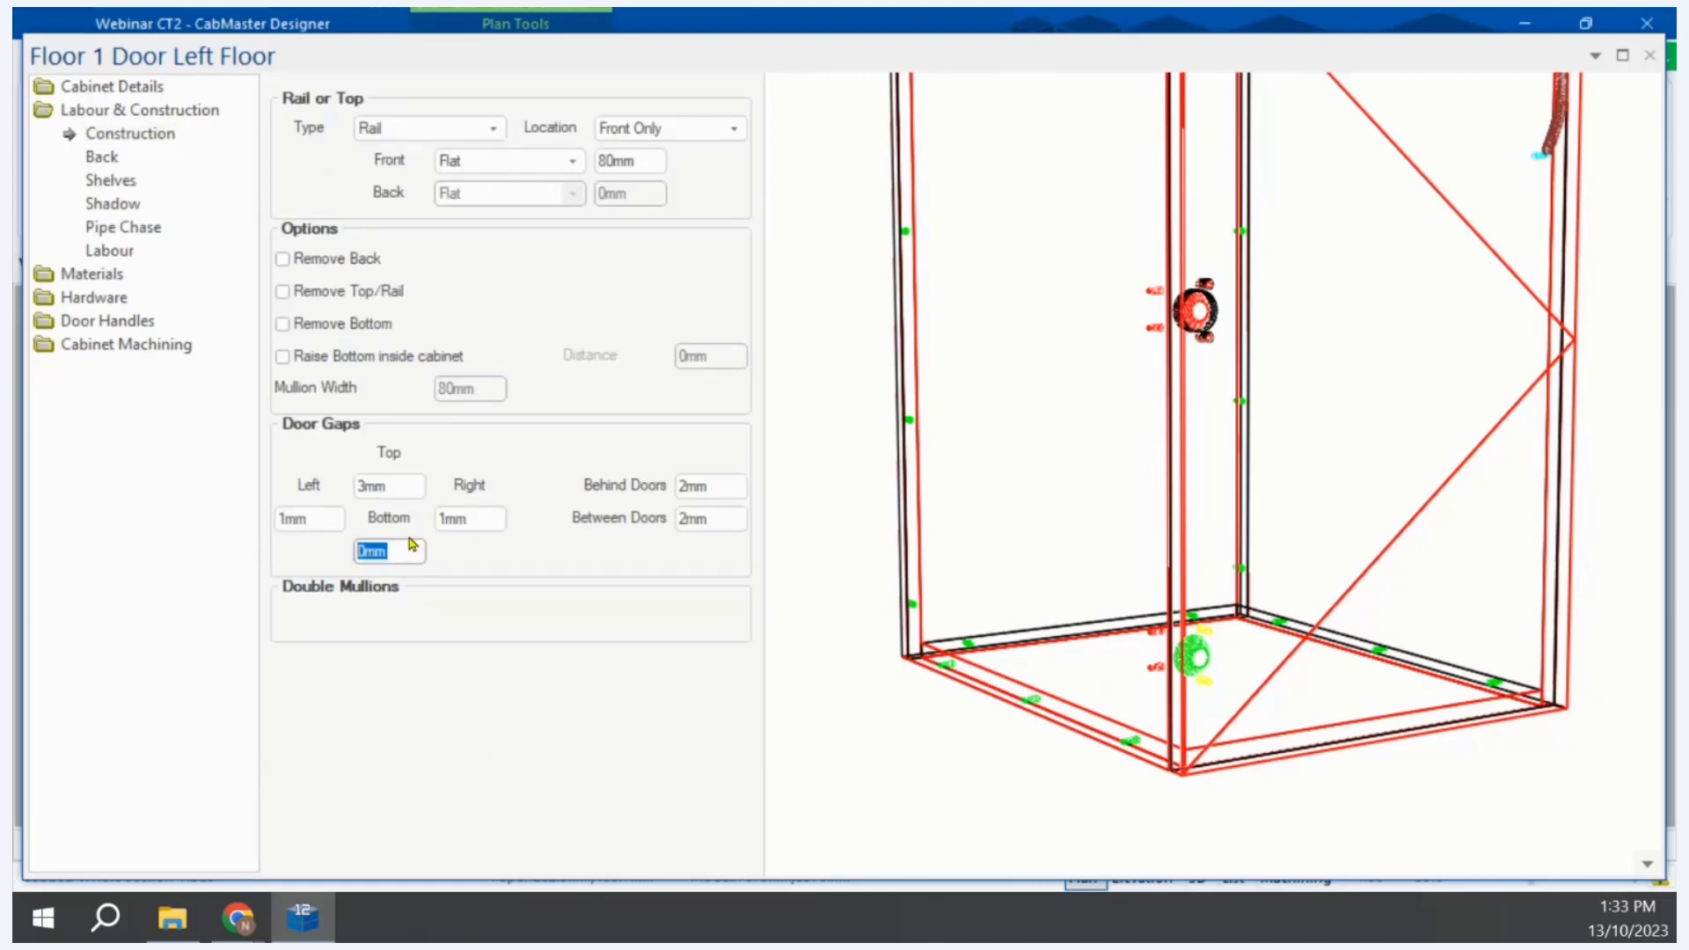
pyautogui.write('20')
pyautogui.press('Tab')
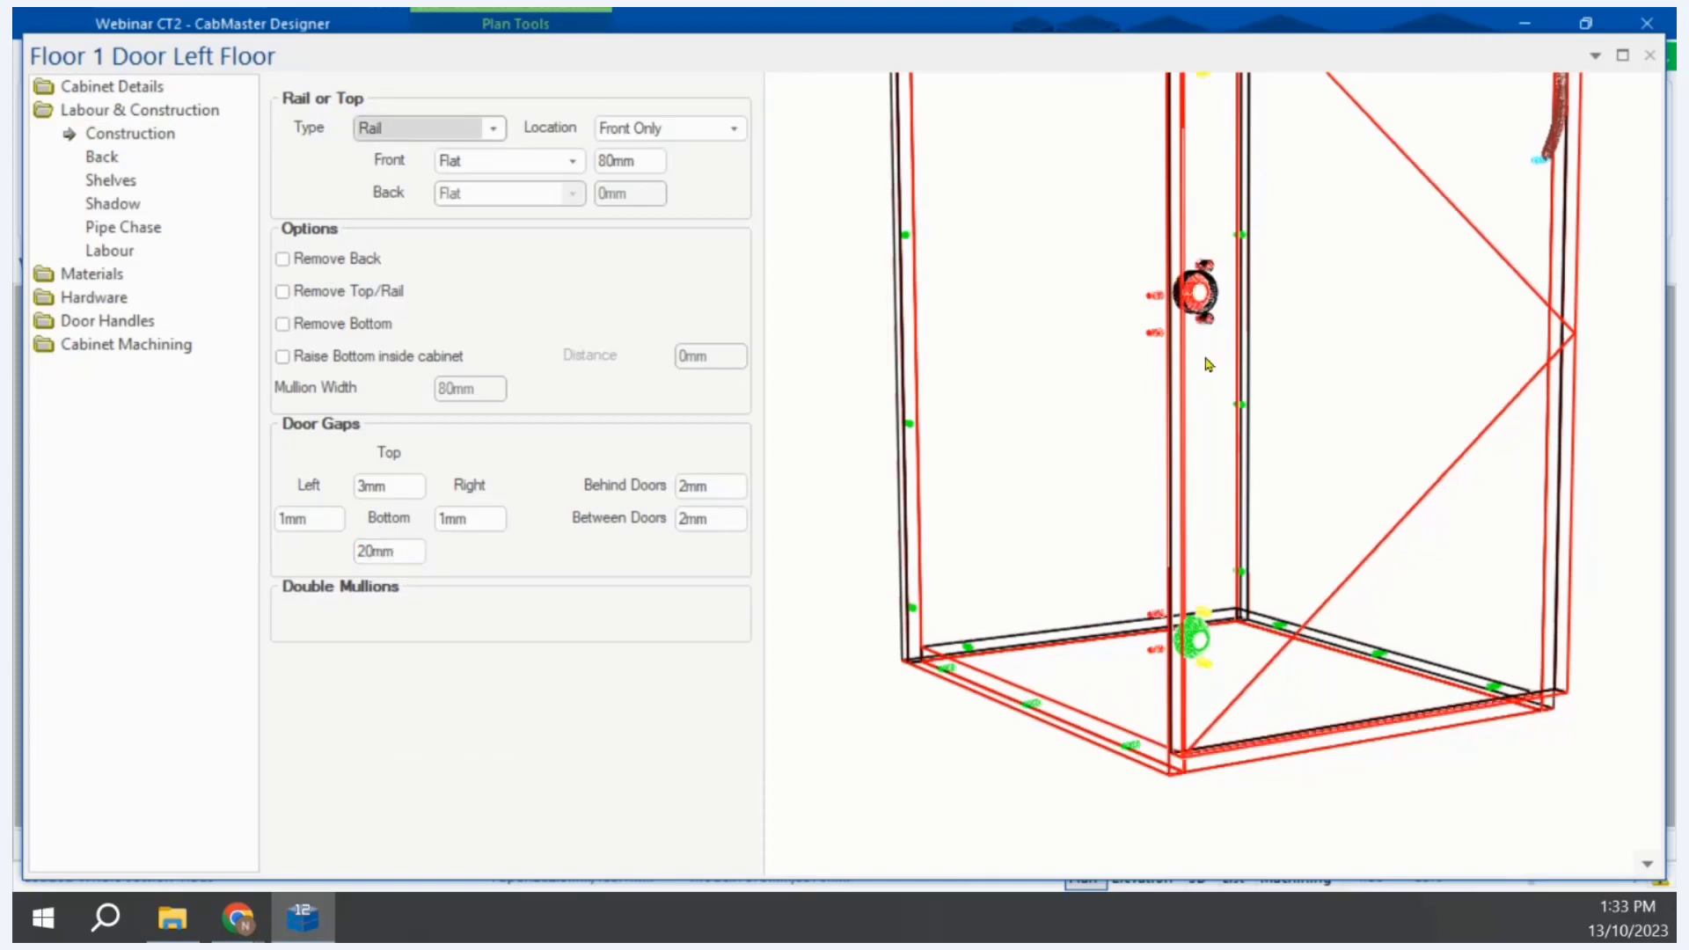
pyautogui.moveTo(1200, 362); pyautogui.dragTo(1256, 299)
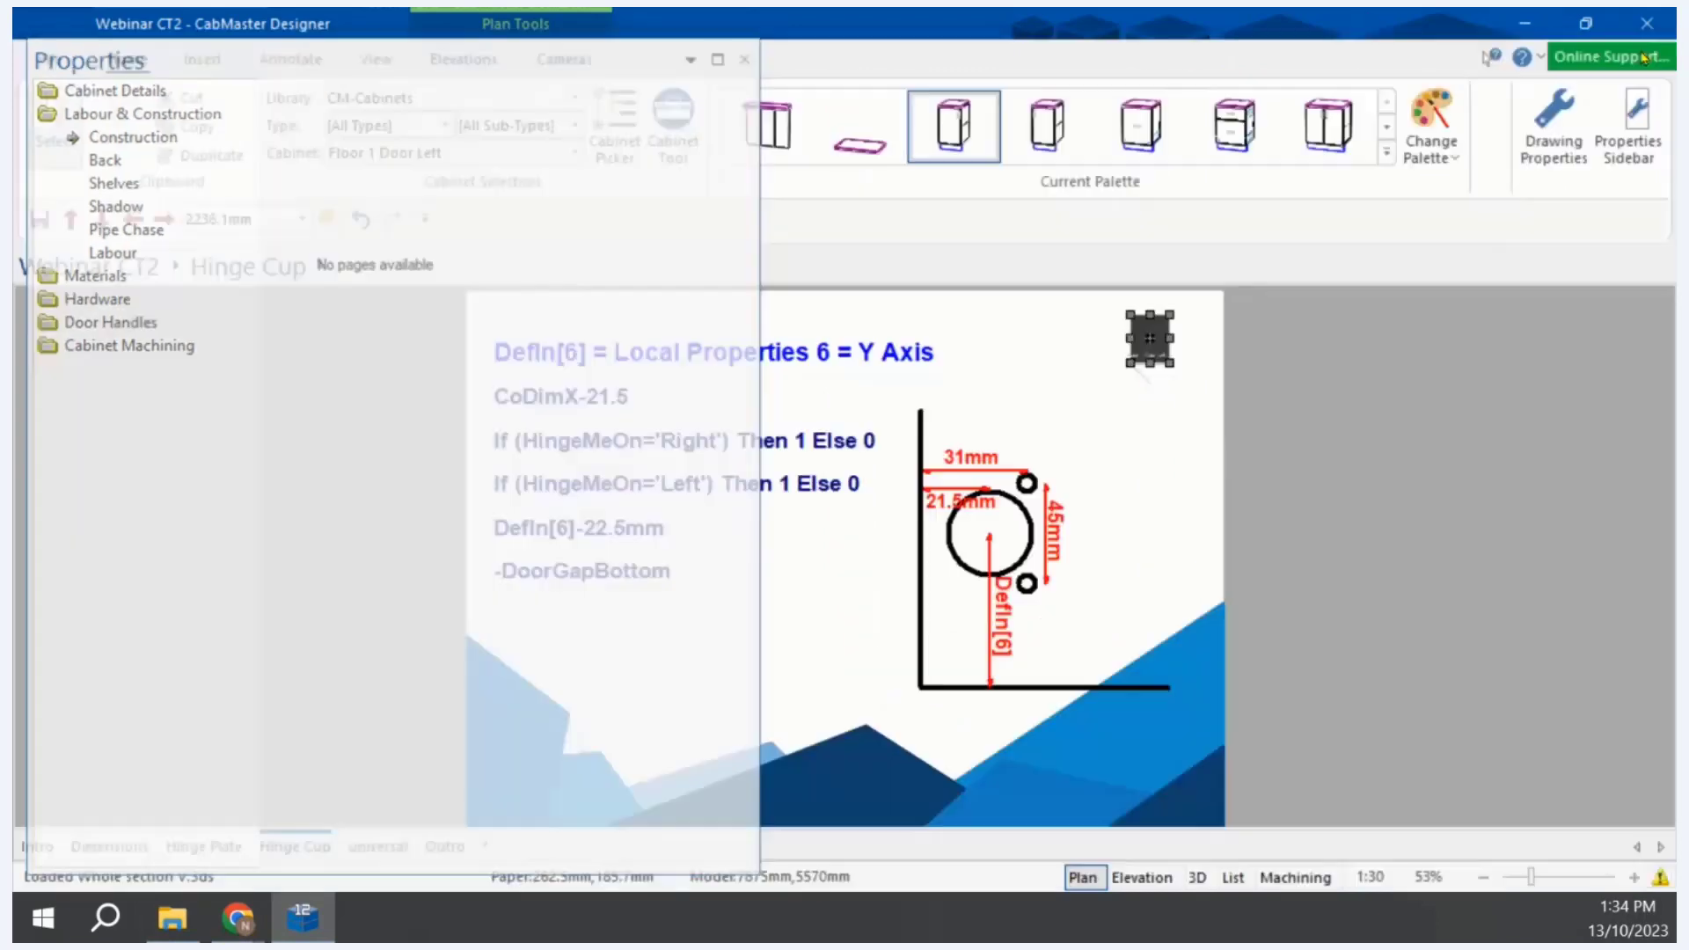
pyautogui.click(1650, 56)
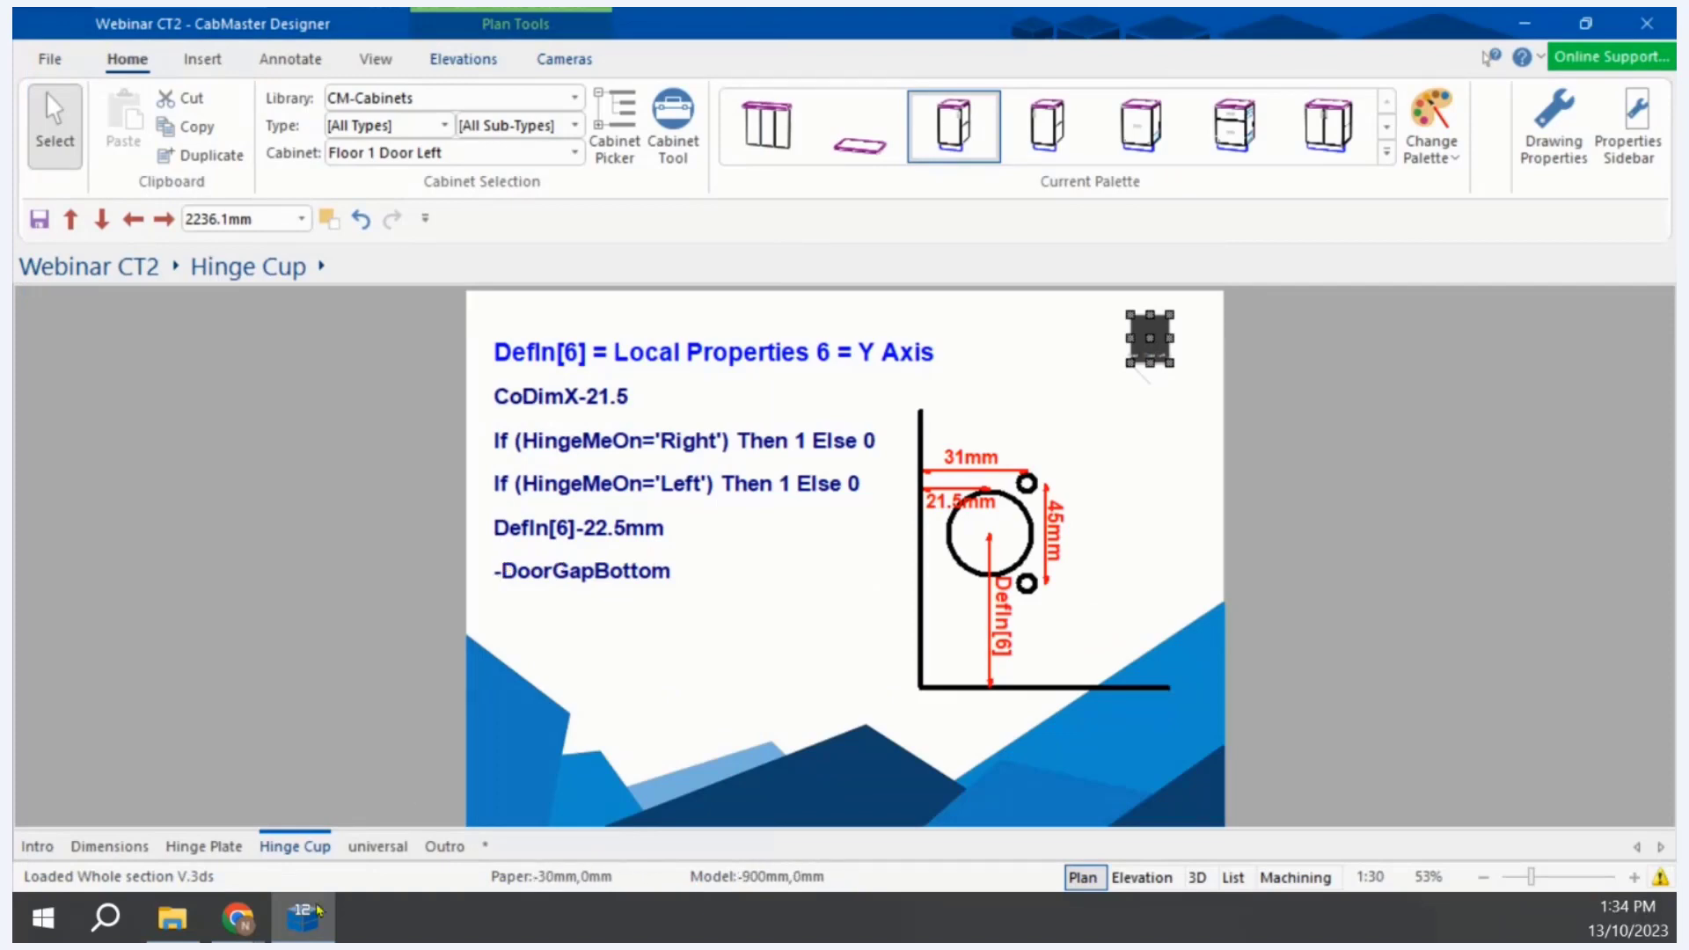
pyautogui.click(174, 920)
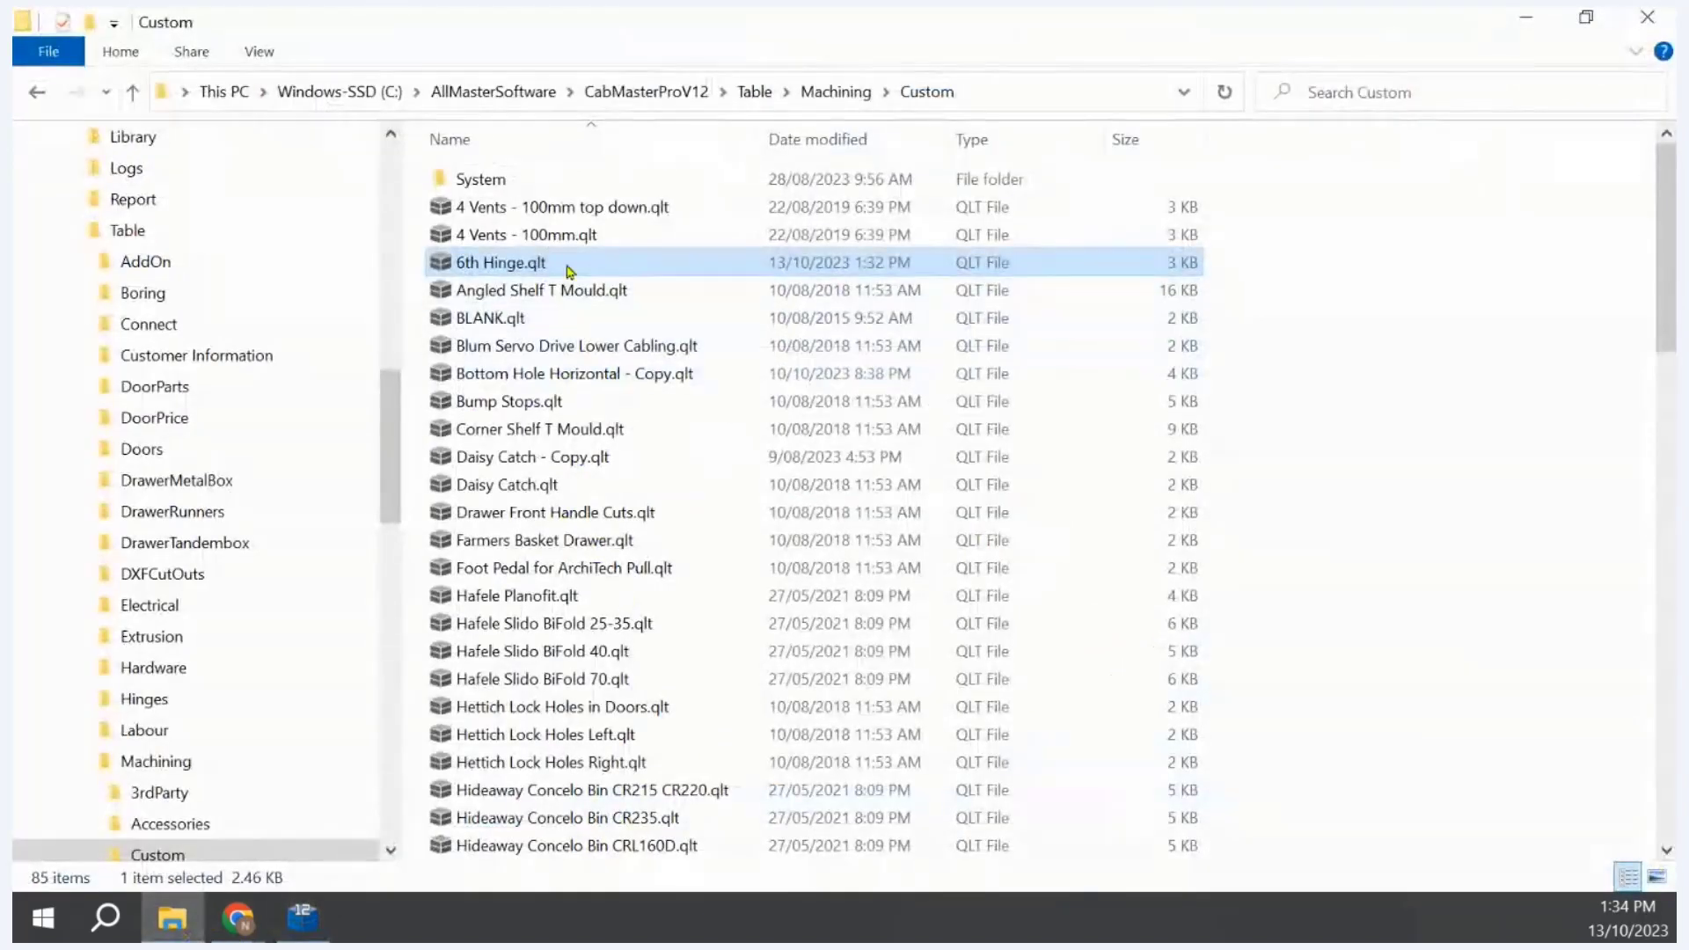
pyautogui.click(318, 939)
pyautogui.doubleClick(1147, 335)
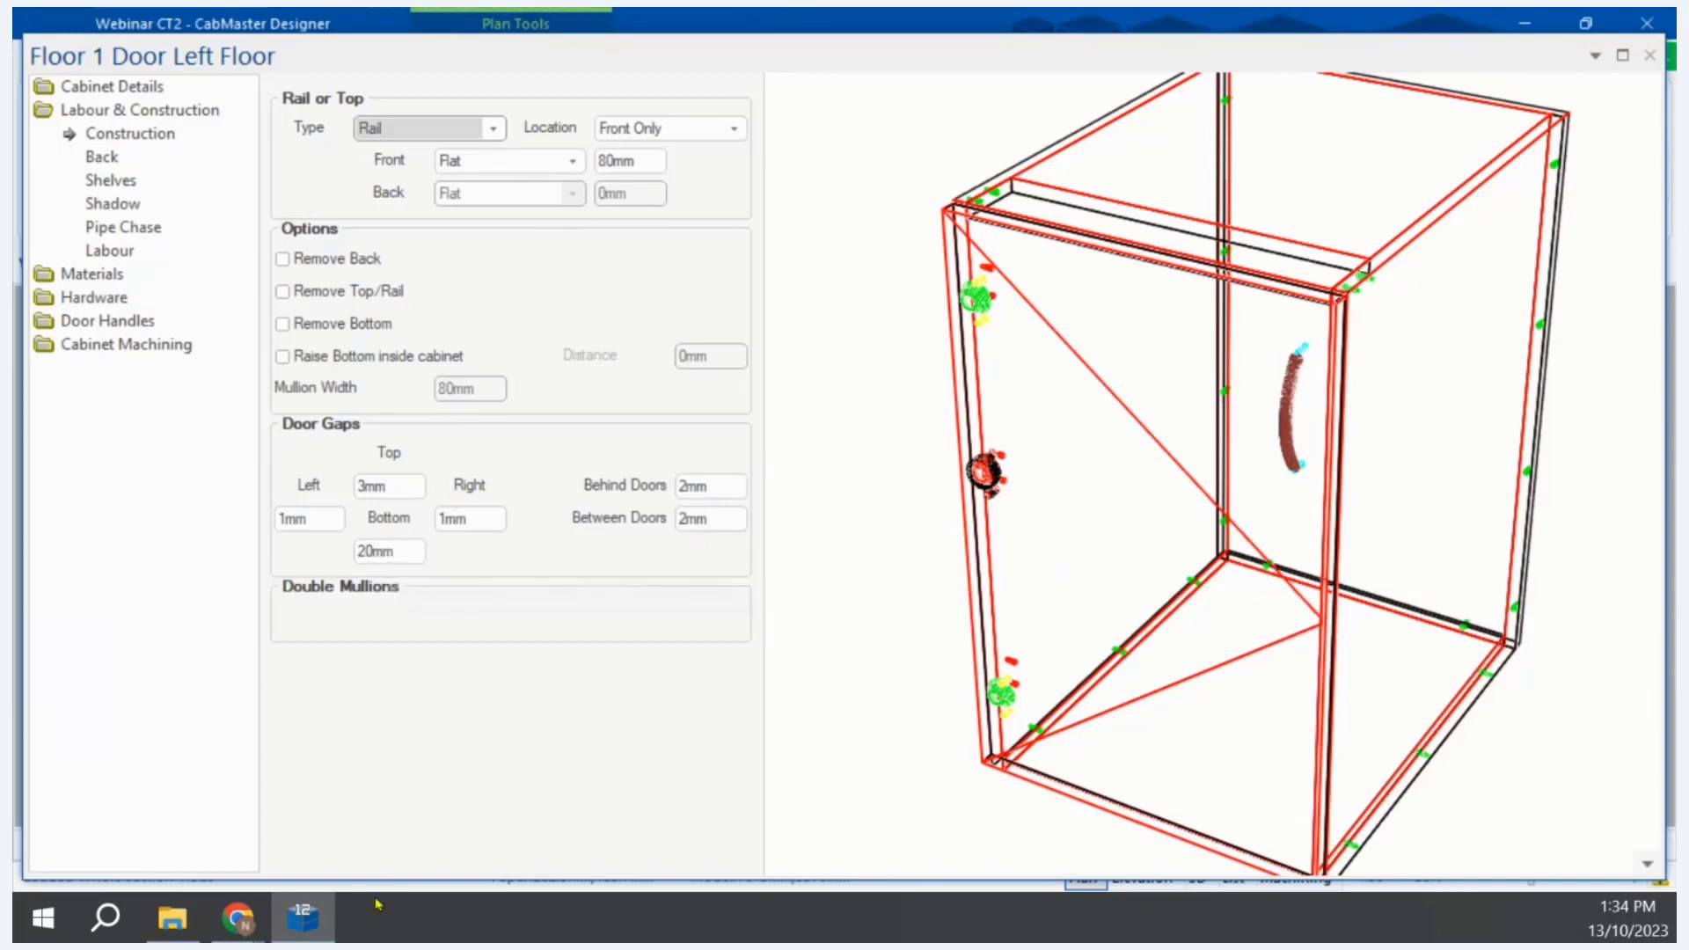
# Step: Open the 6th Hinge table from the Custom machining folder, maximize it and widen its y column
pyautogui.click(195, 933)
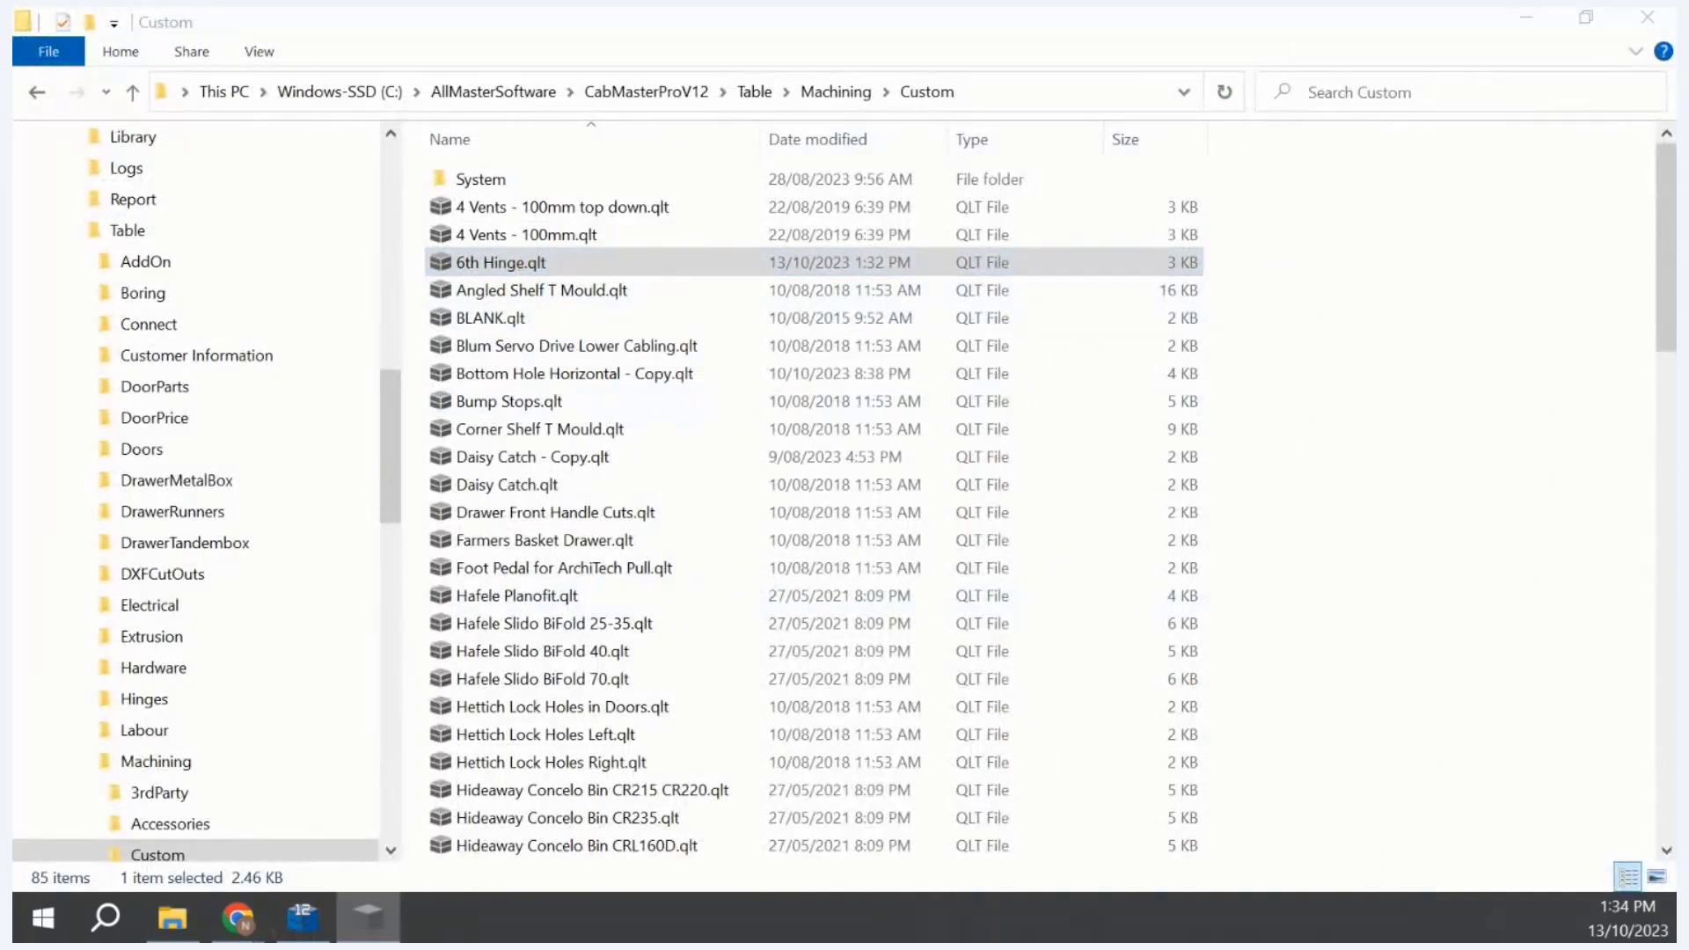
pyautogui.moveTo(1033, 414); pyautogui.dragTo(764, 125)
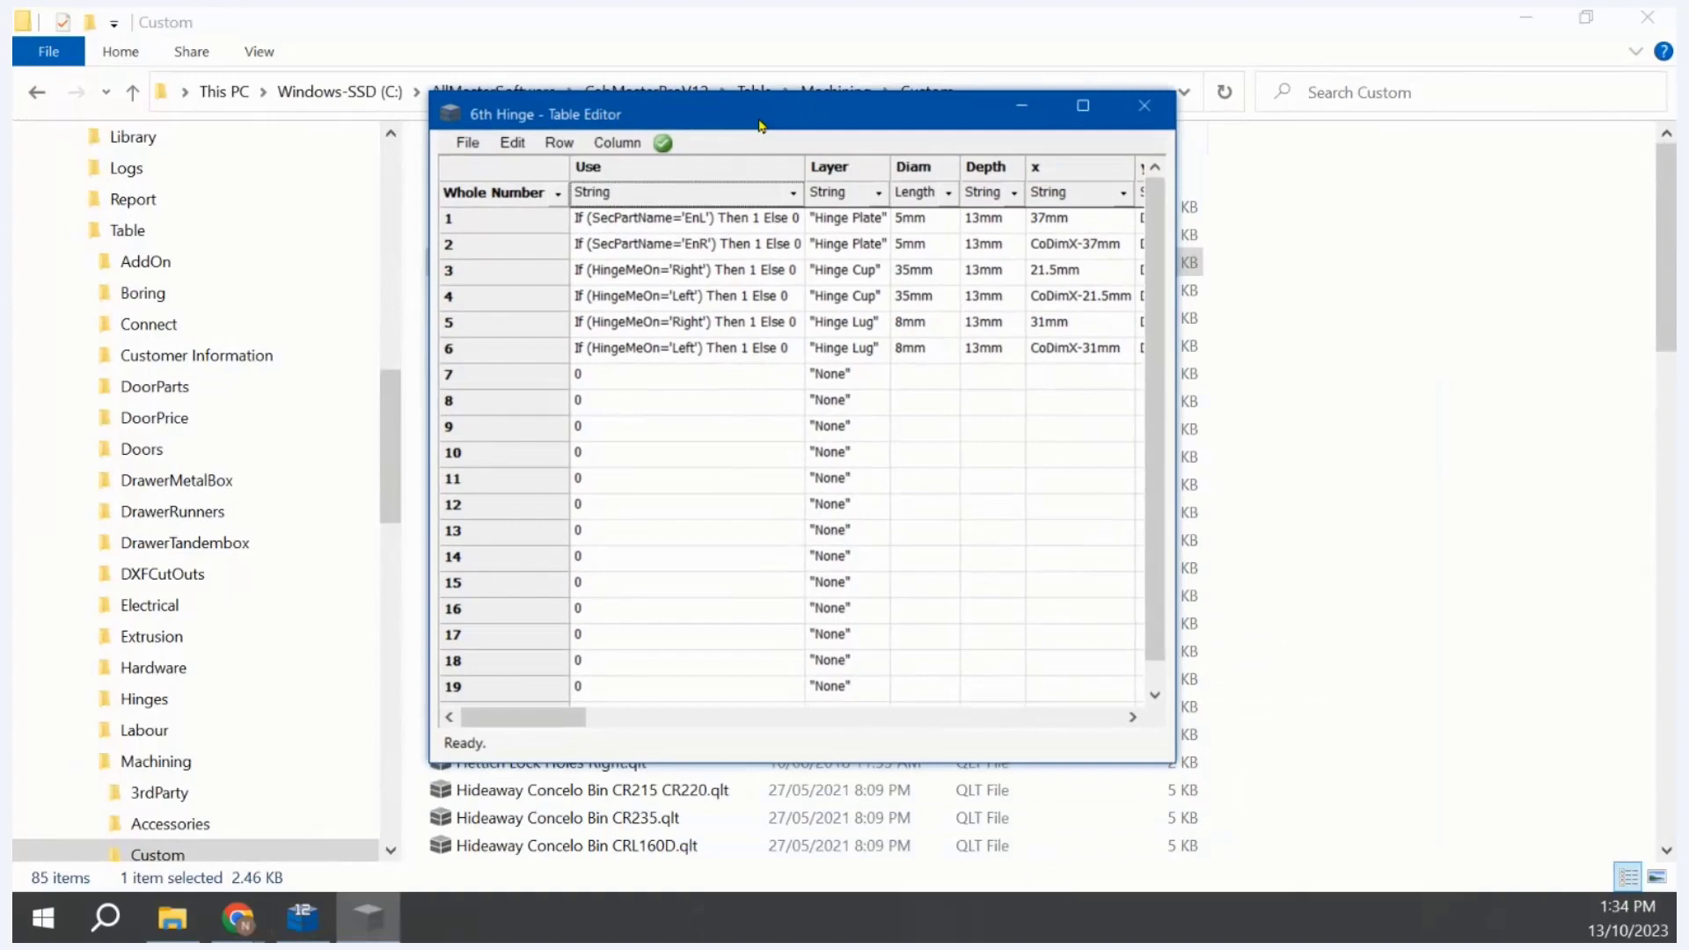
pyautogui.click(1097, 117)
pyautogui.click(495, 340)
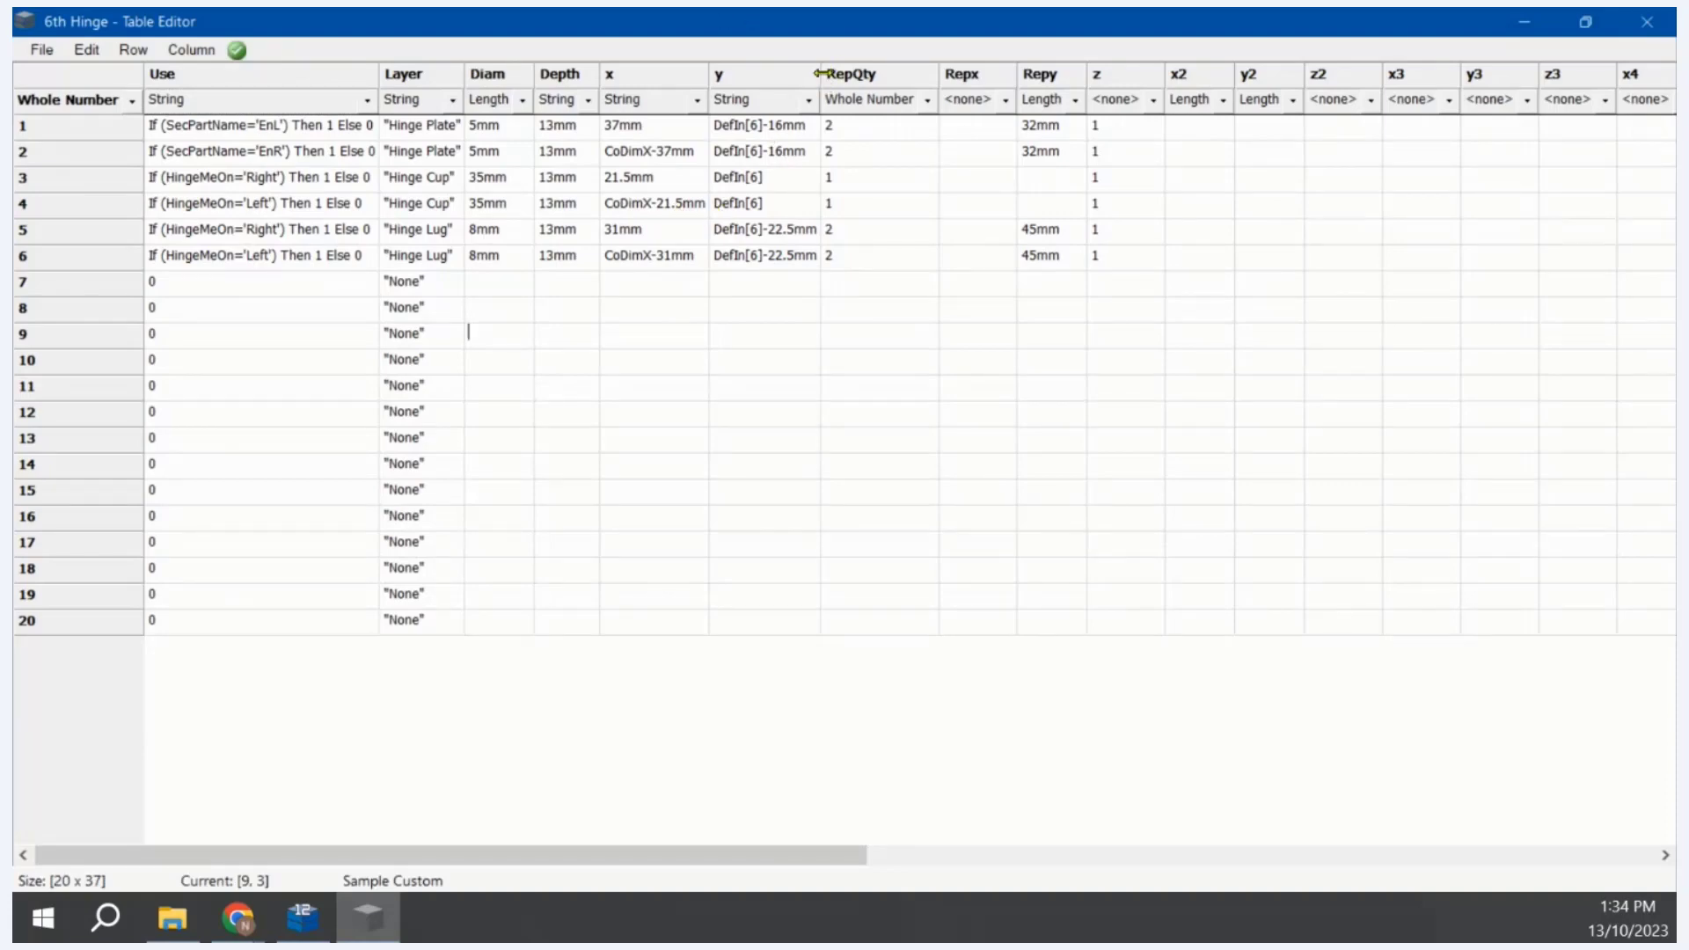
pyautogui.moveTo(821, 76); pyautogui.dragTo(1064, 106)
# Step: Set the y formula of both Hinge Lug rows to DefIn[6]-22.5mm-DoorGapBottom
pyautogui.click(901, 227)
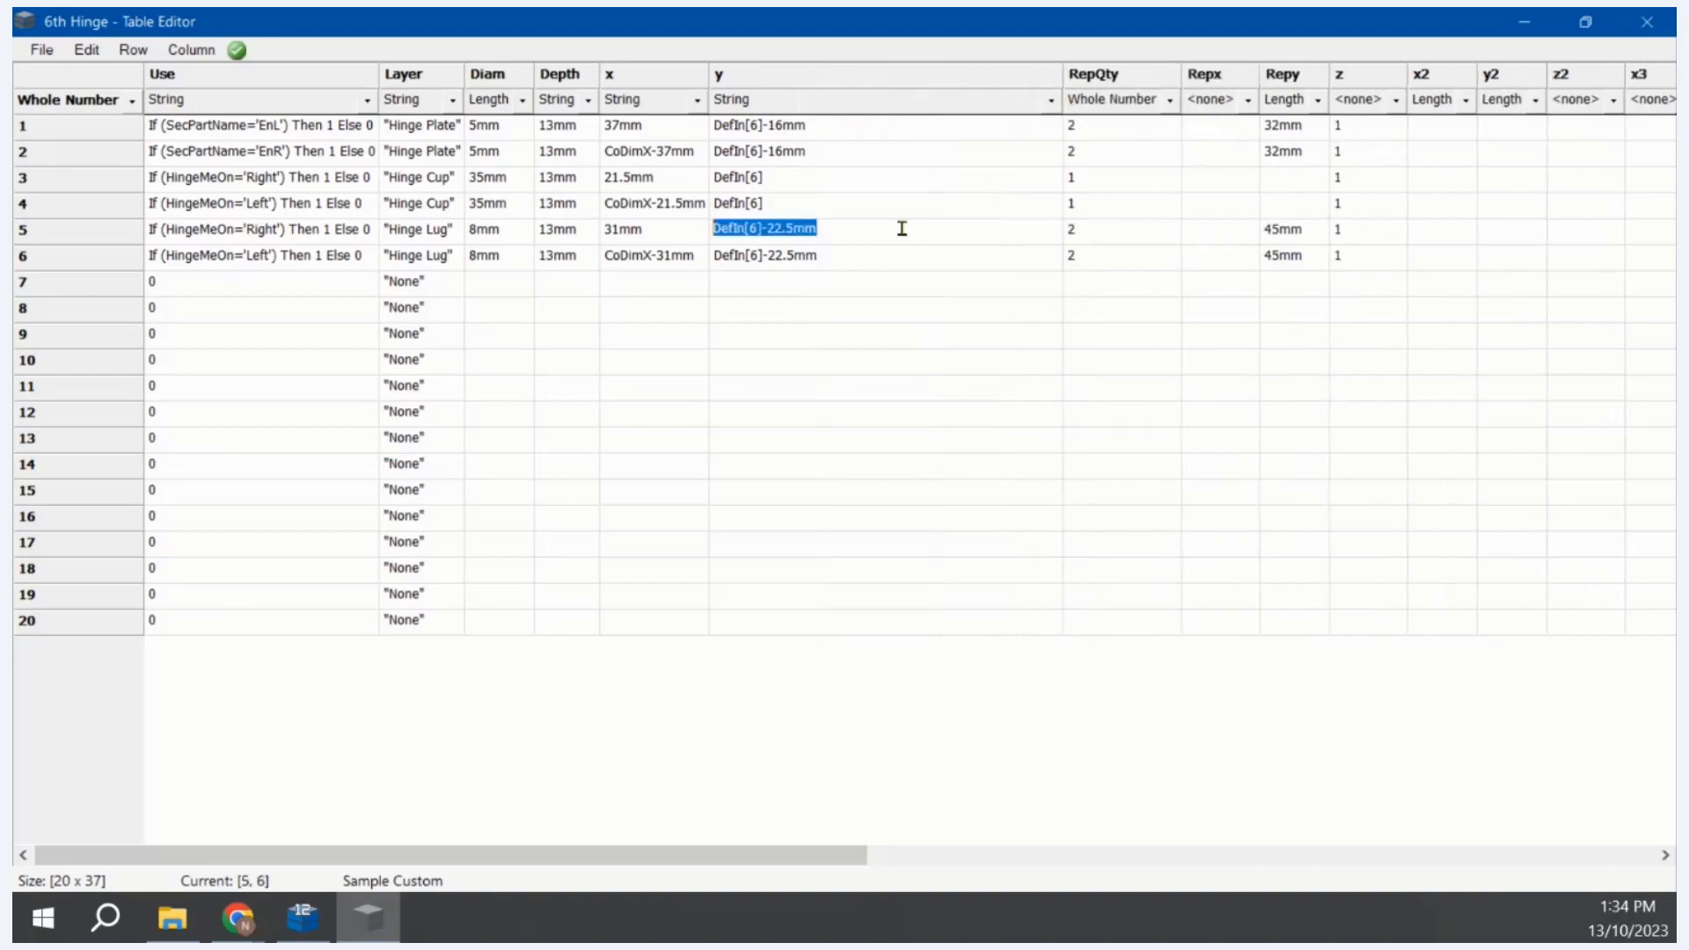
pyautogui.click(901, 227)
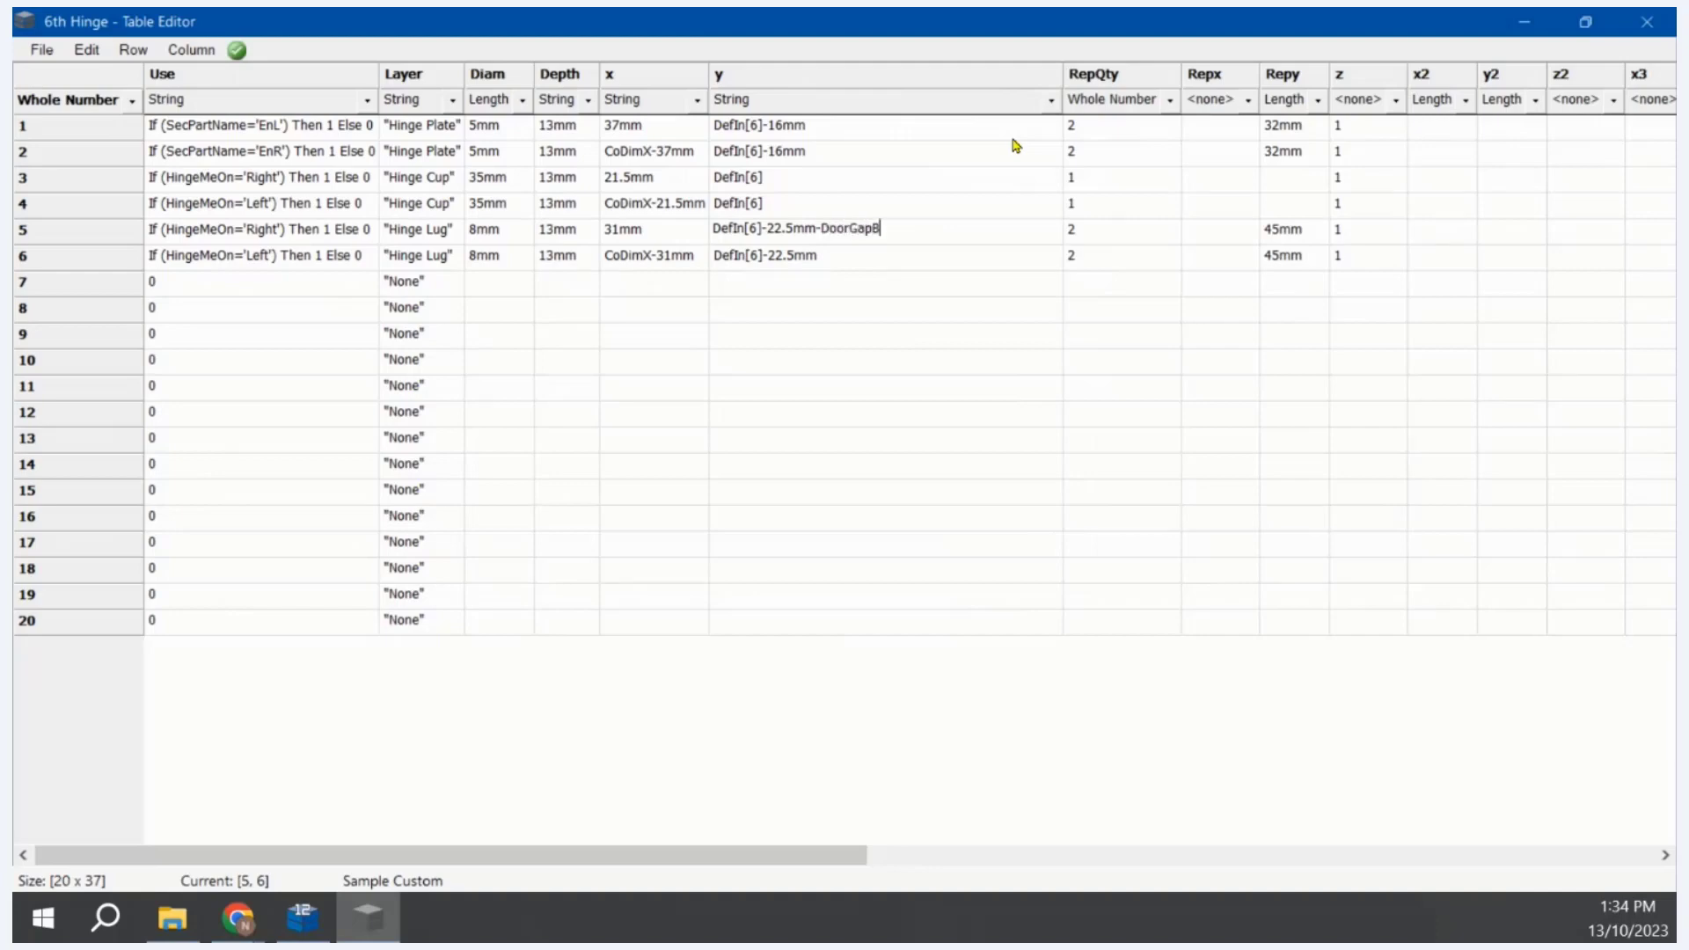
pyautogui.write('om')
pyautogui.press('Tab')
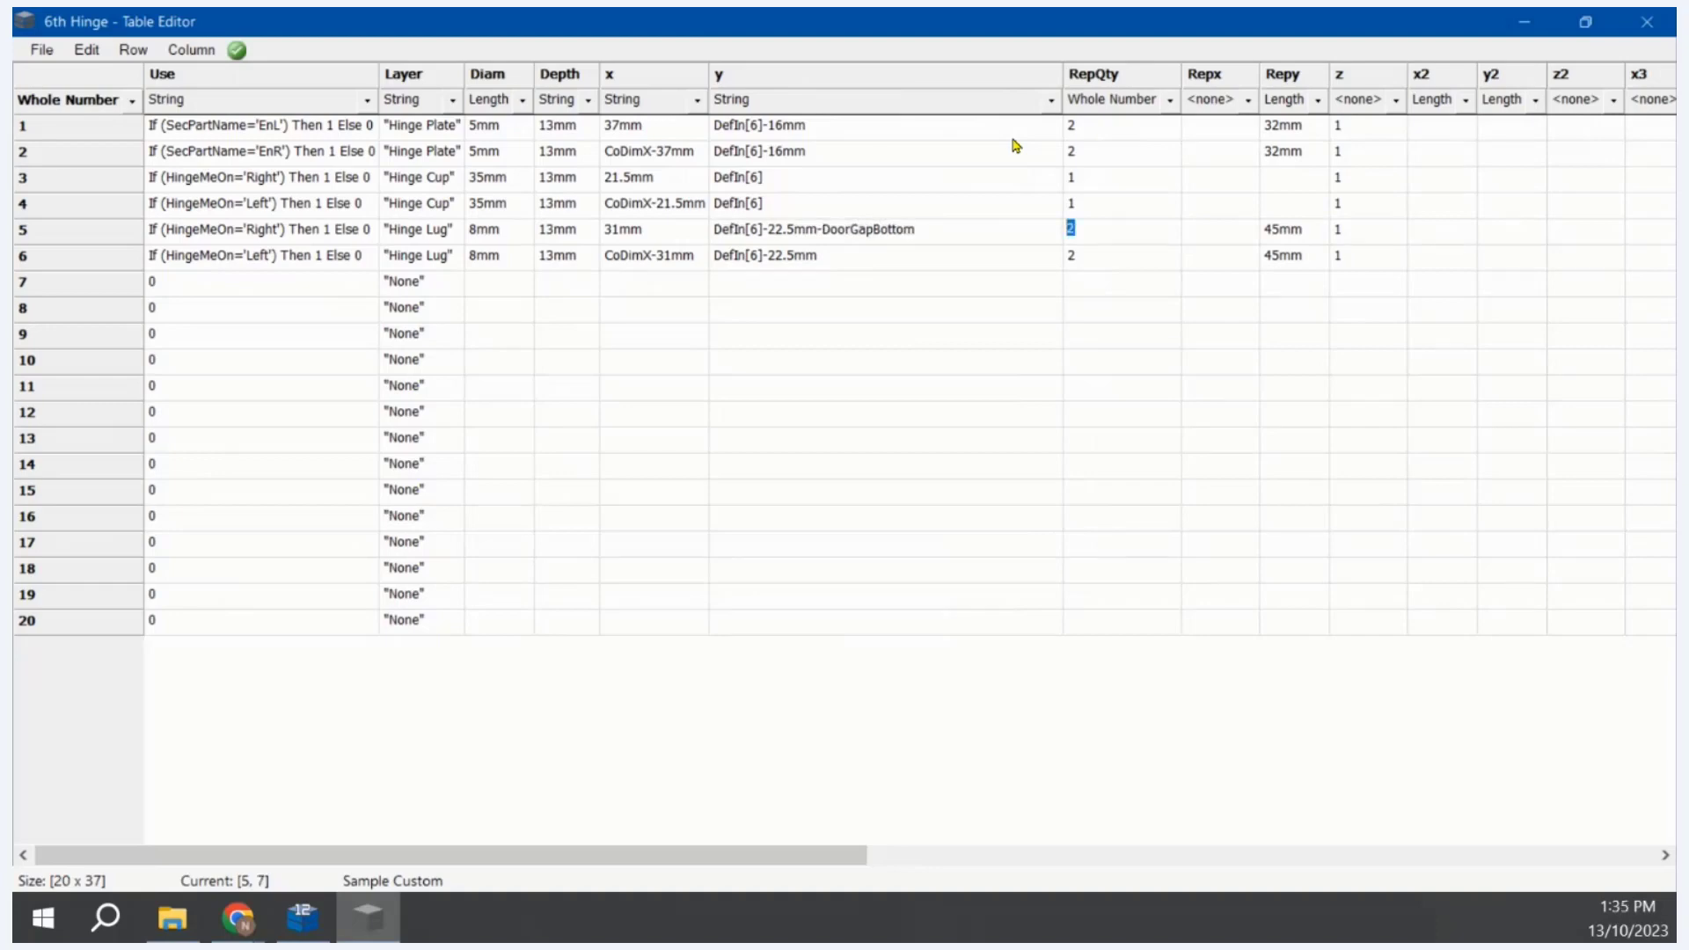
pyautogui.click(896, 224)
pyautogui.hotkey('ctrl', 'c')
pyautogui.press('Escape')
pyautogui.click(856, 257)
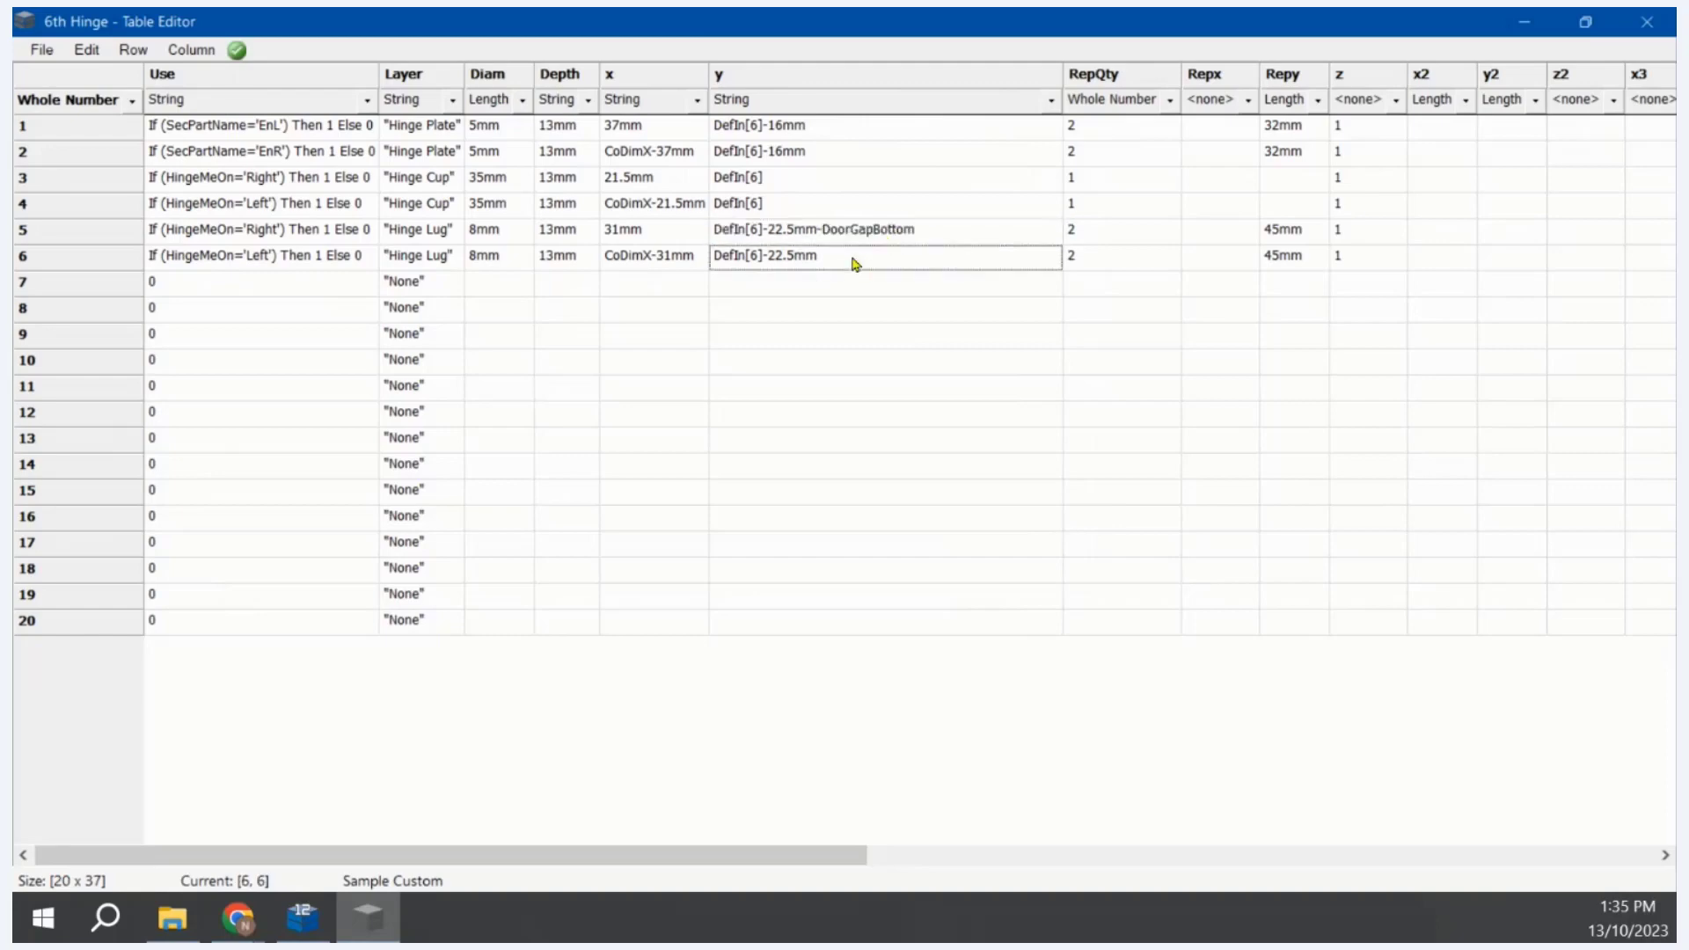
pyautogui.hotkey('ctrl', 'v')
pyautogui.click(822, 339)
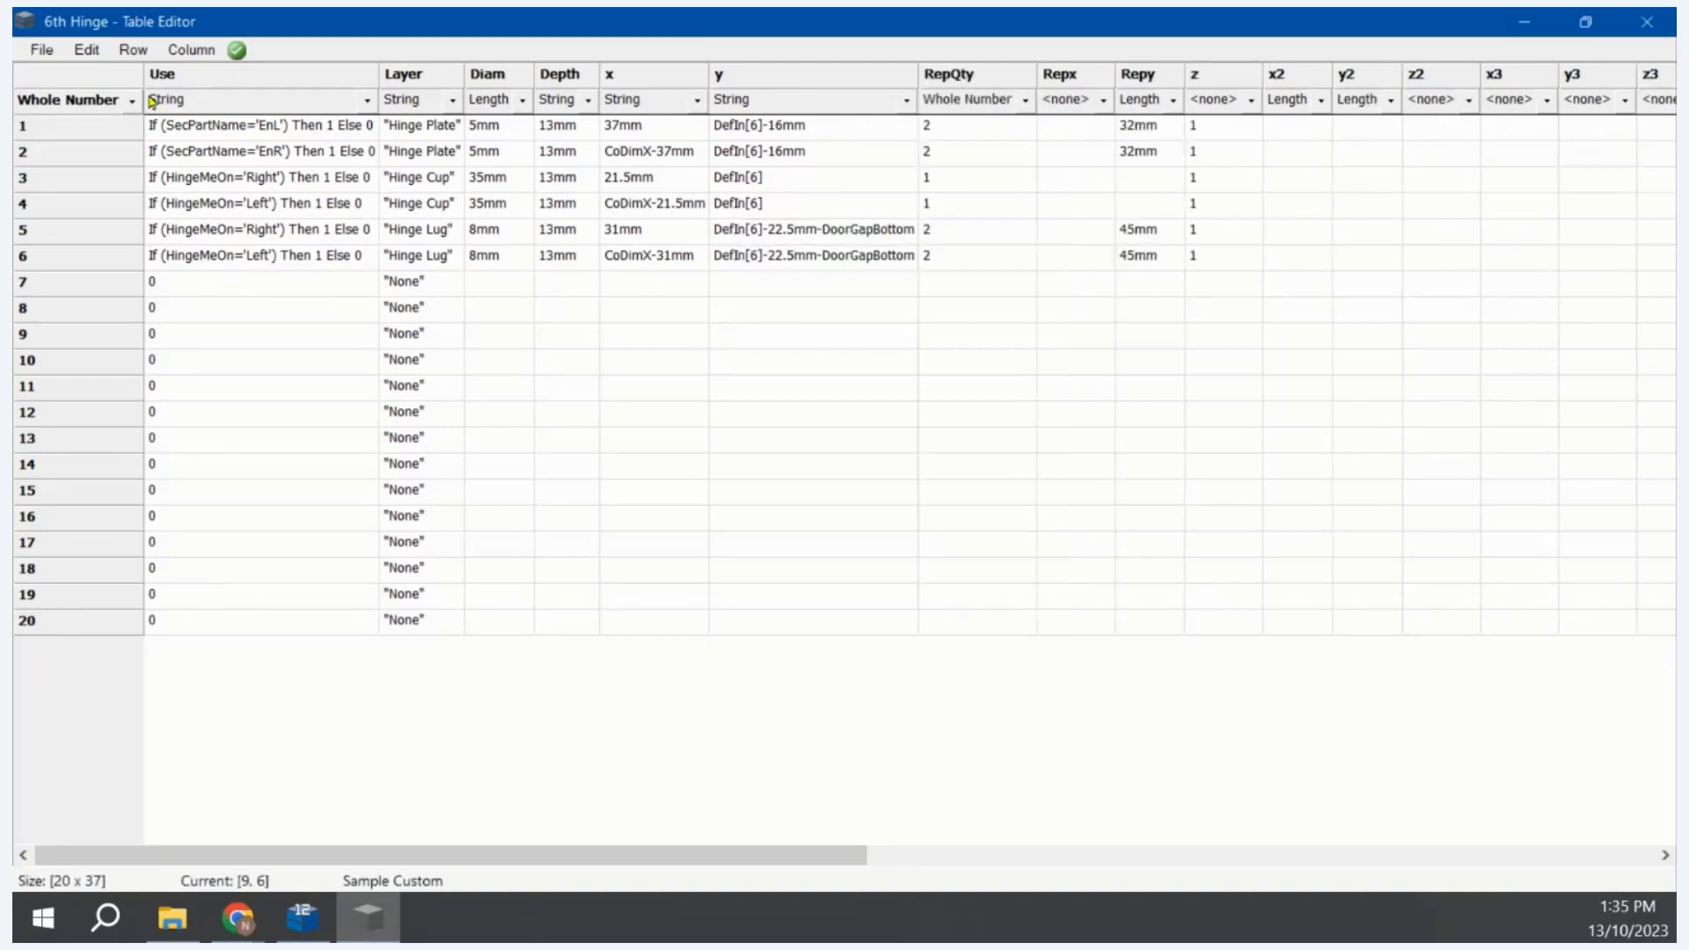
# Step: Save and close the 6th Hinge table with the updated lug formulas and return to the cabinet's properties
pyautogui.click(42, 50)
pyautogui.click(70, 129)
pyautogui.click(1647, 21)
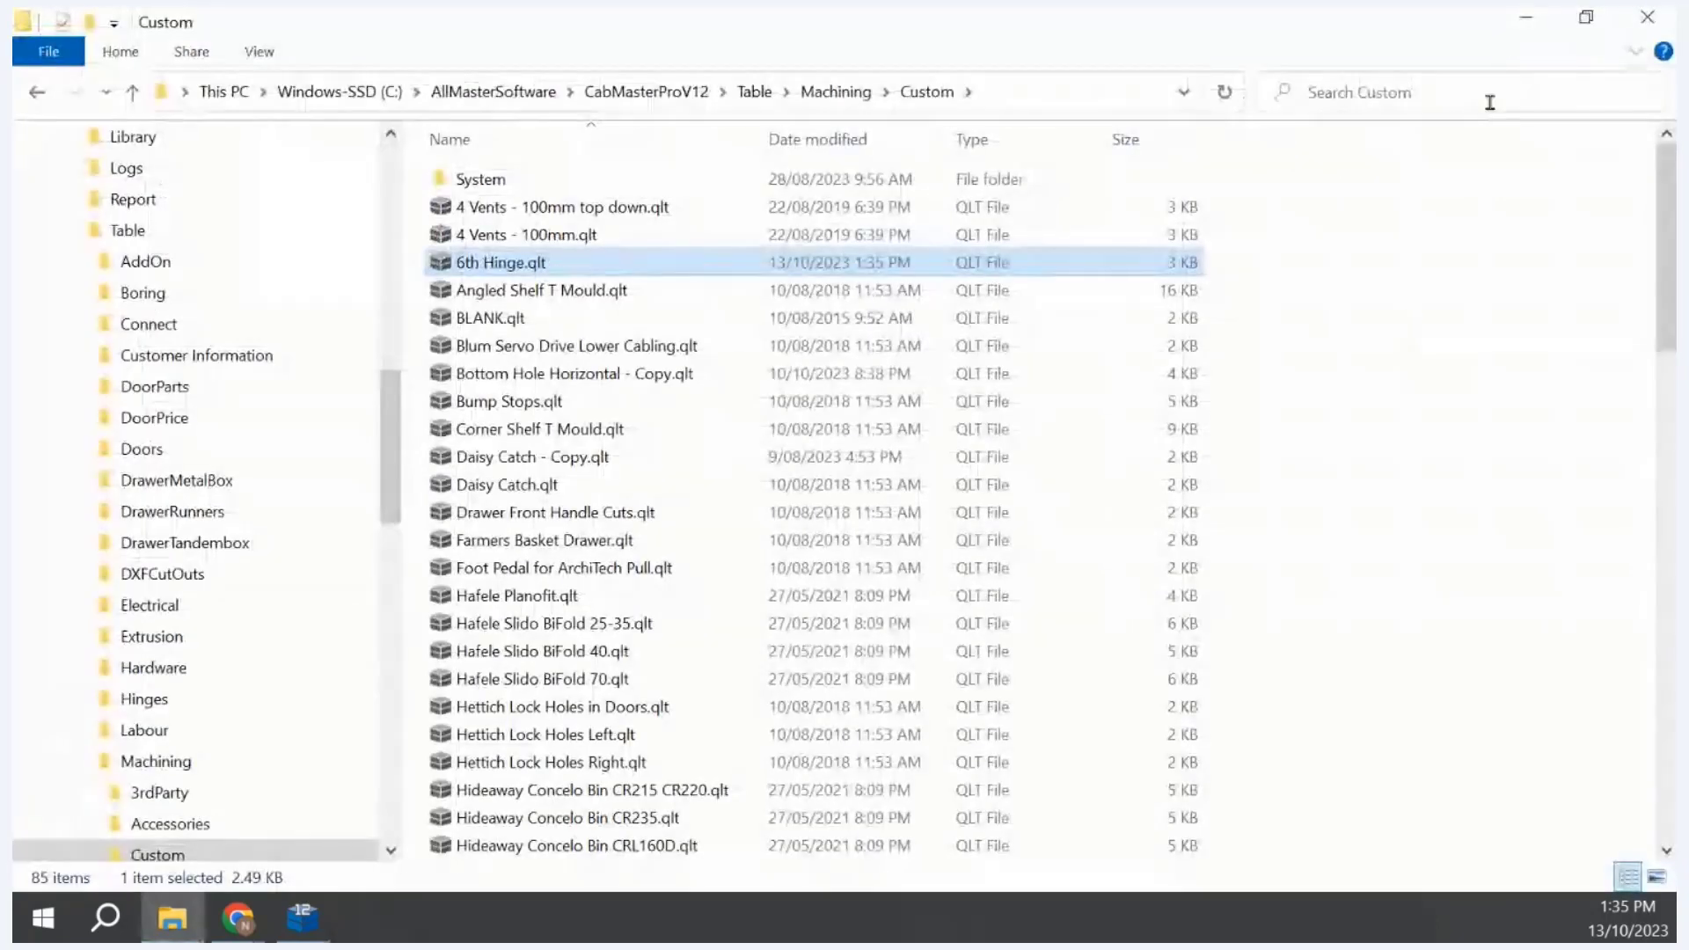
pyautogui.click(1527, 17)
# Step: Re-import and recalculate all cabinets, and inspect the hinge lug drilling on the door in the 3D preview
pyautogui.moveTo(1236, 532); pyautogui.dragTo(1239, 530)
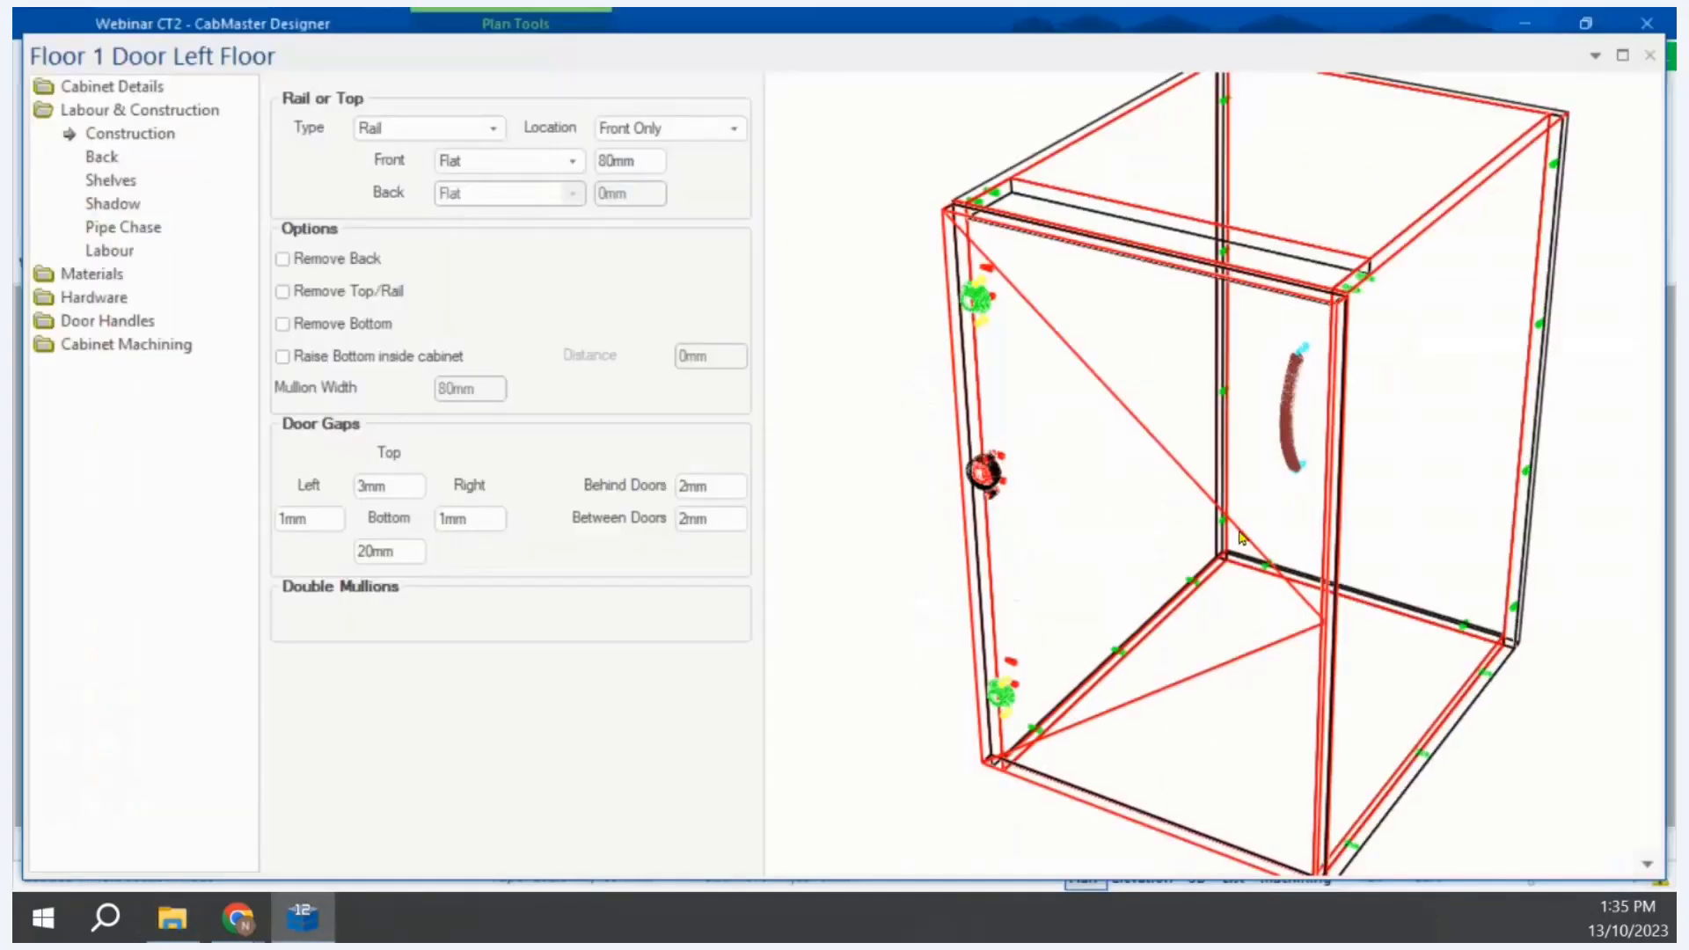
pyautogui.moveTo(1176, 617); pyautogui.dragTo(1422, 295)
pyautogui.moveTo(1099, 585); pyautogui.dragTo(1227, 506)
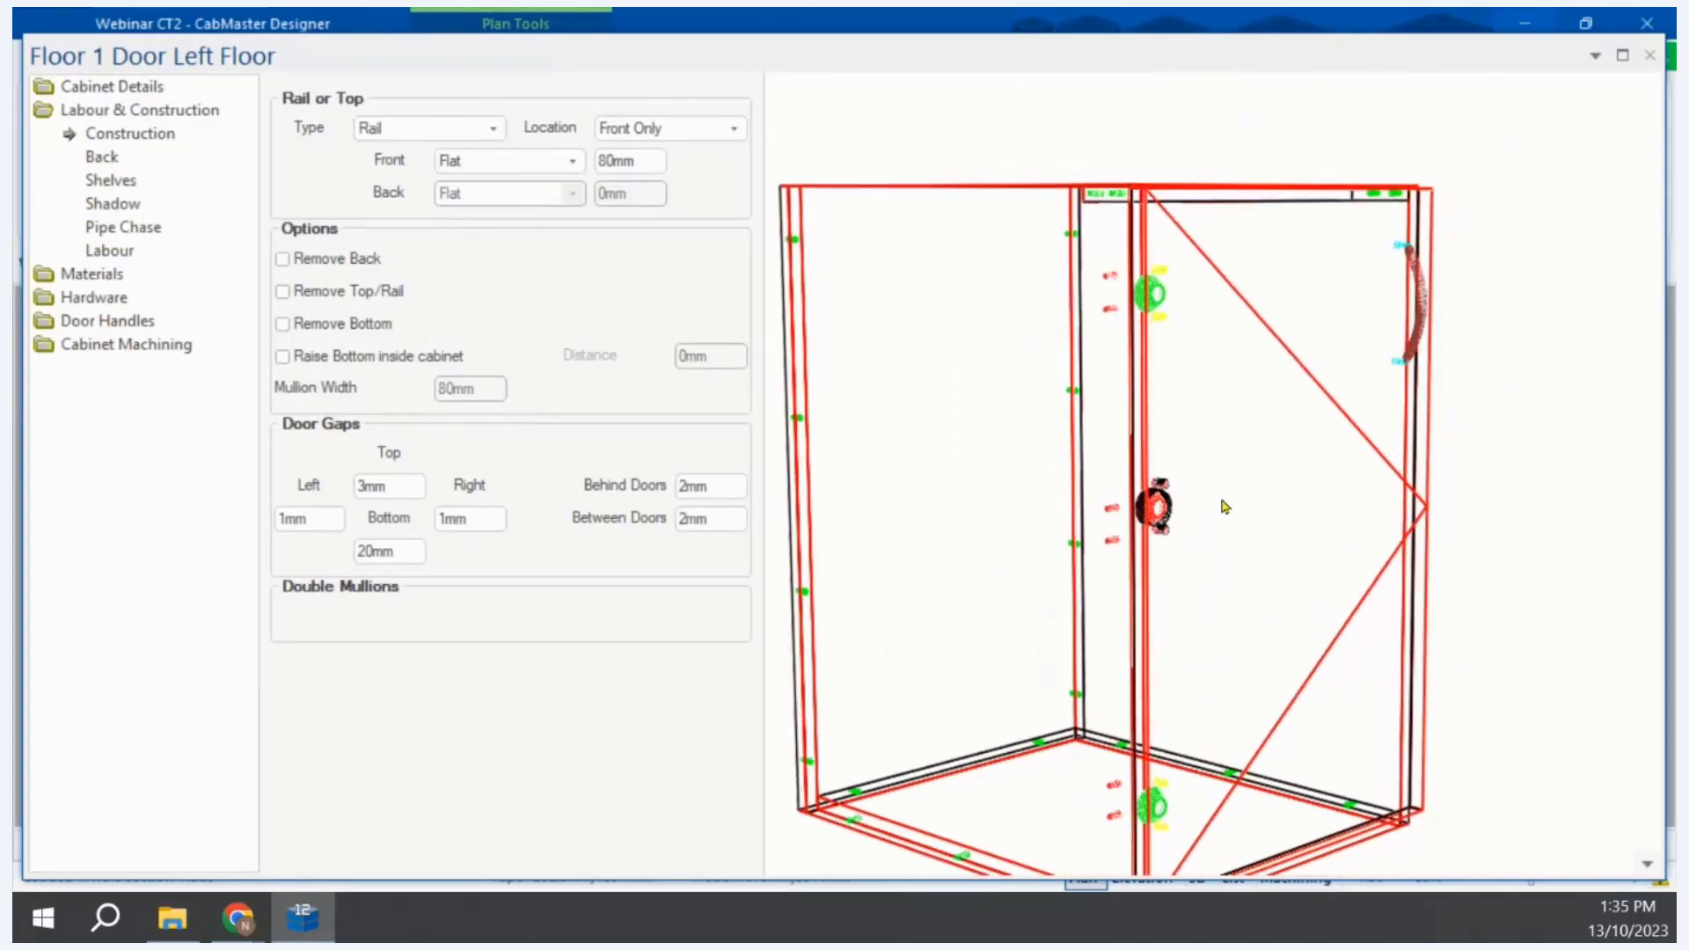
pyautogui.press('F5')
pyautogui.press('Left')
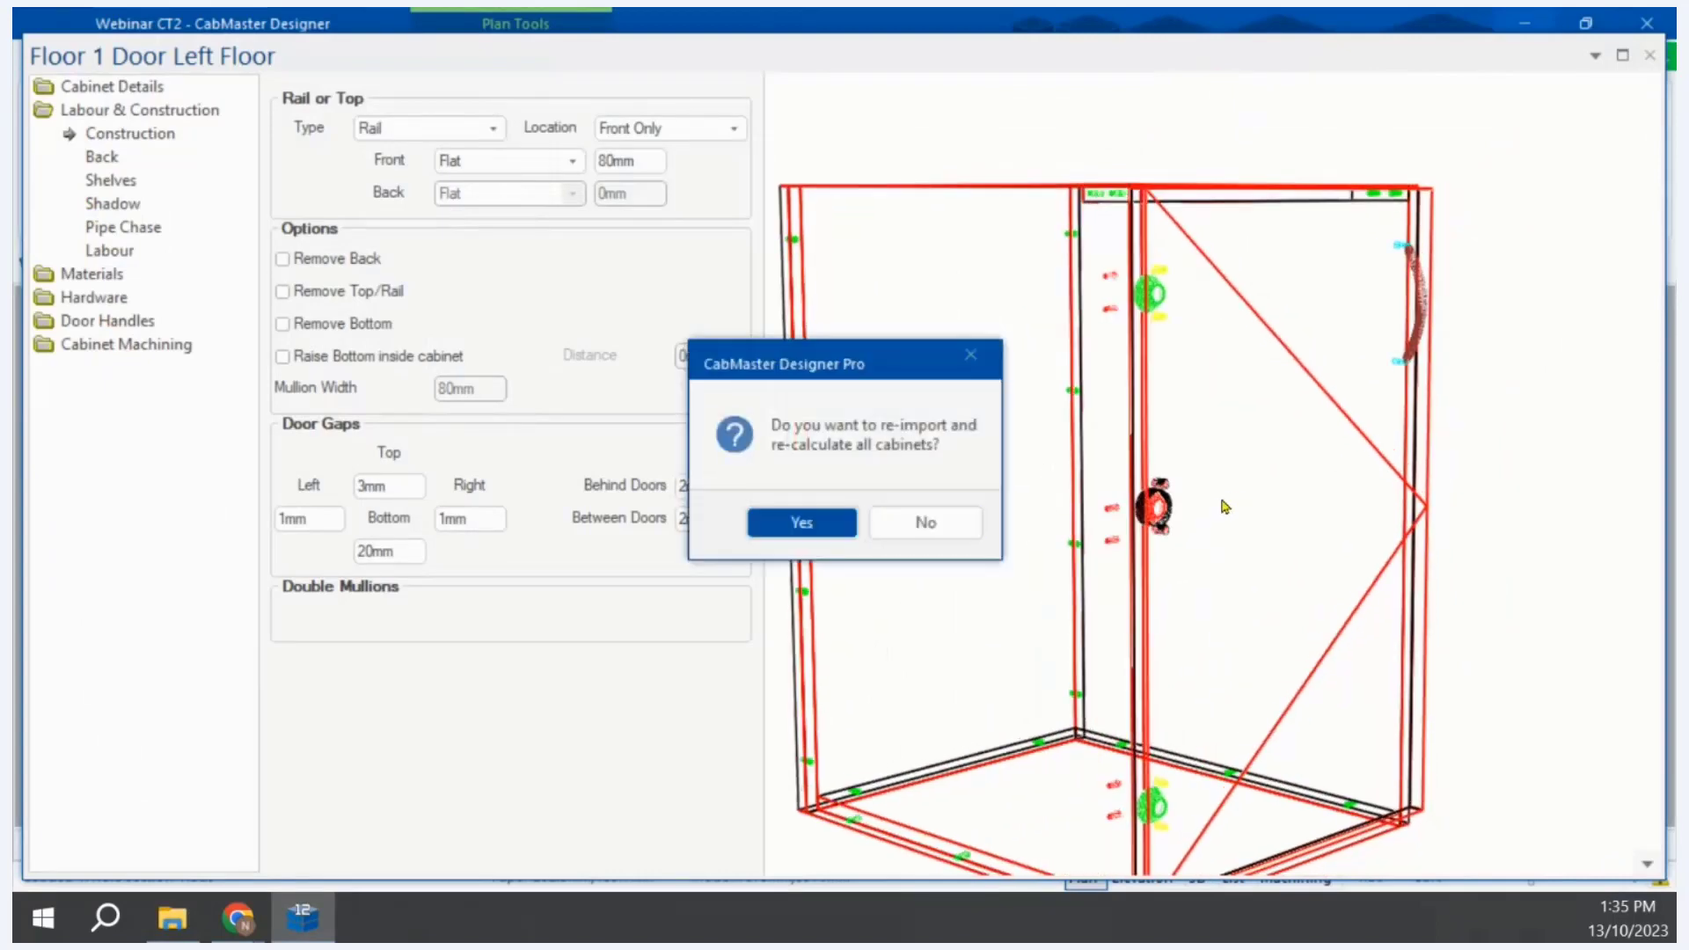
pyautogui.press('Return')
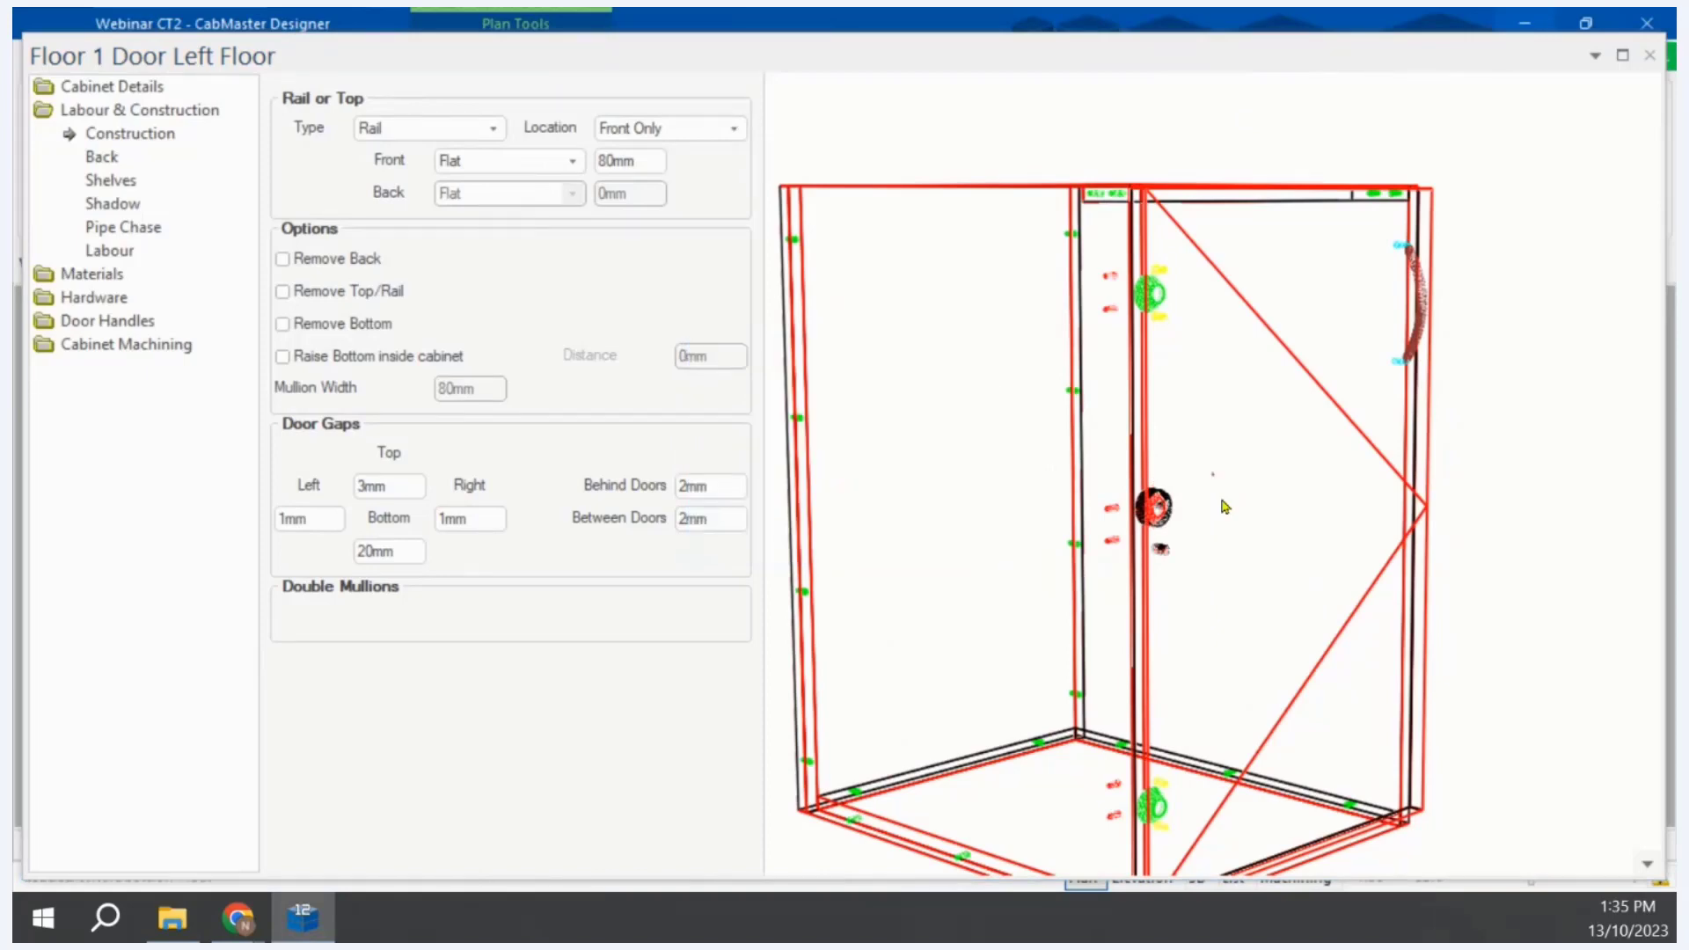
pyautogui.moveTo(1026, 541)
pyautogui.mouseDown()
pyautogui.moveTo(670, 730)
pyautogui.moveTo(1016, 528)
pyautogui.mouseUp()
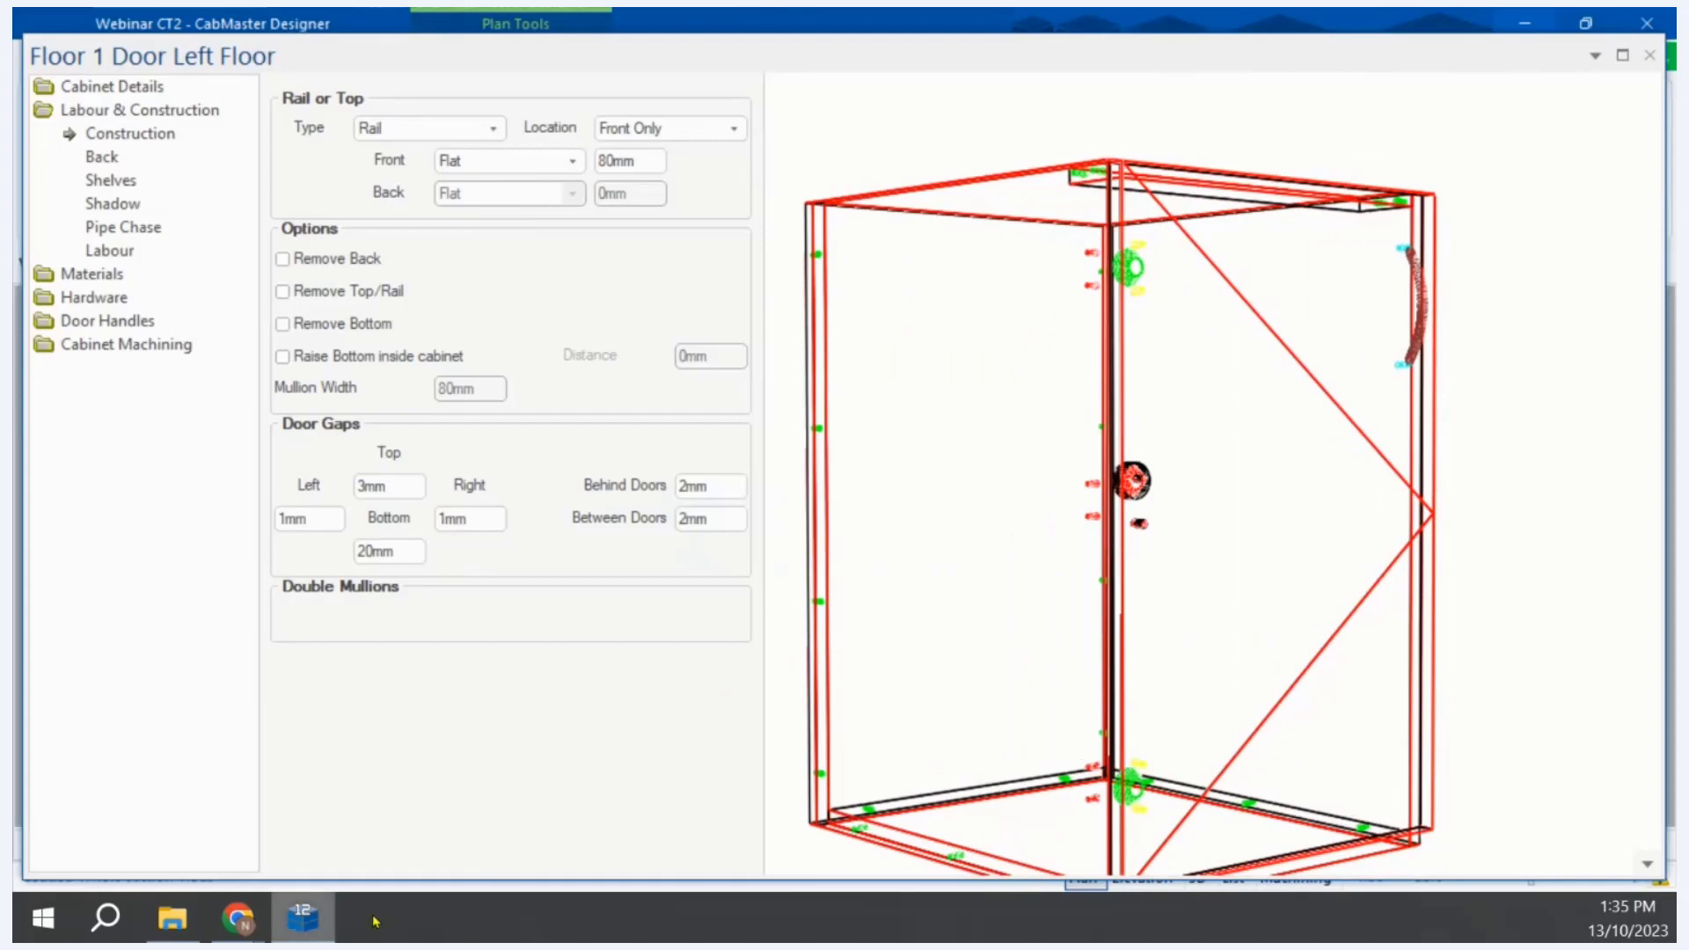
# Step: Reopen the 6th Hinge table and set the y formula of both Hinge Cup rows to DefIn[6]-DoorGapBottom
pyautogui.click(183, 931)
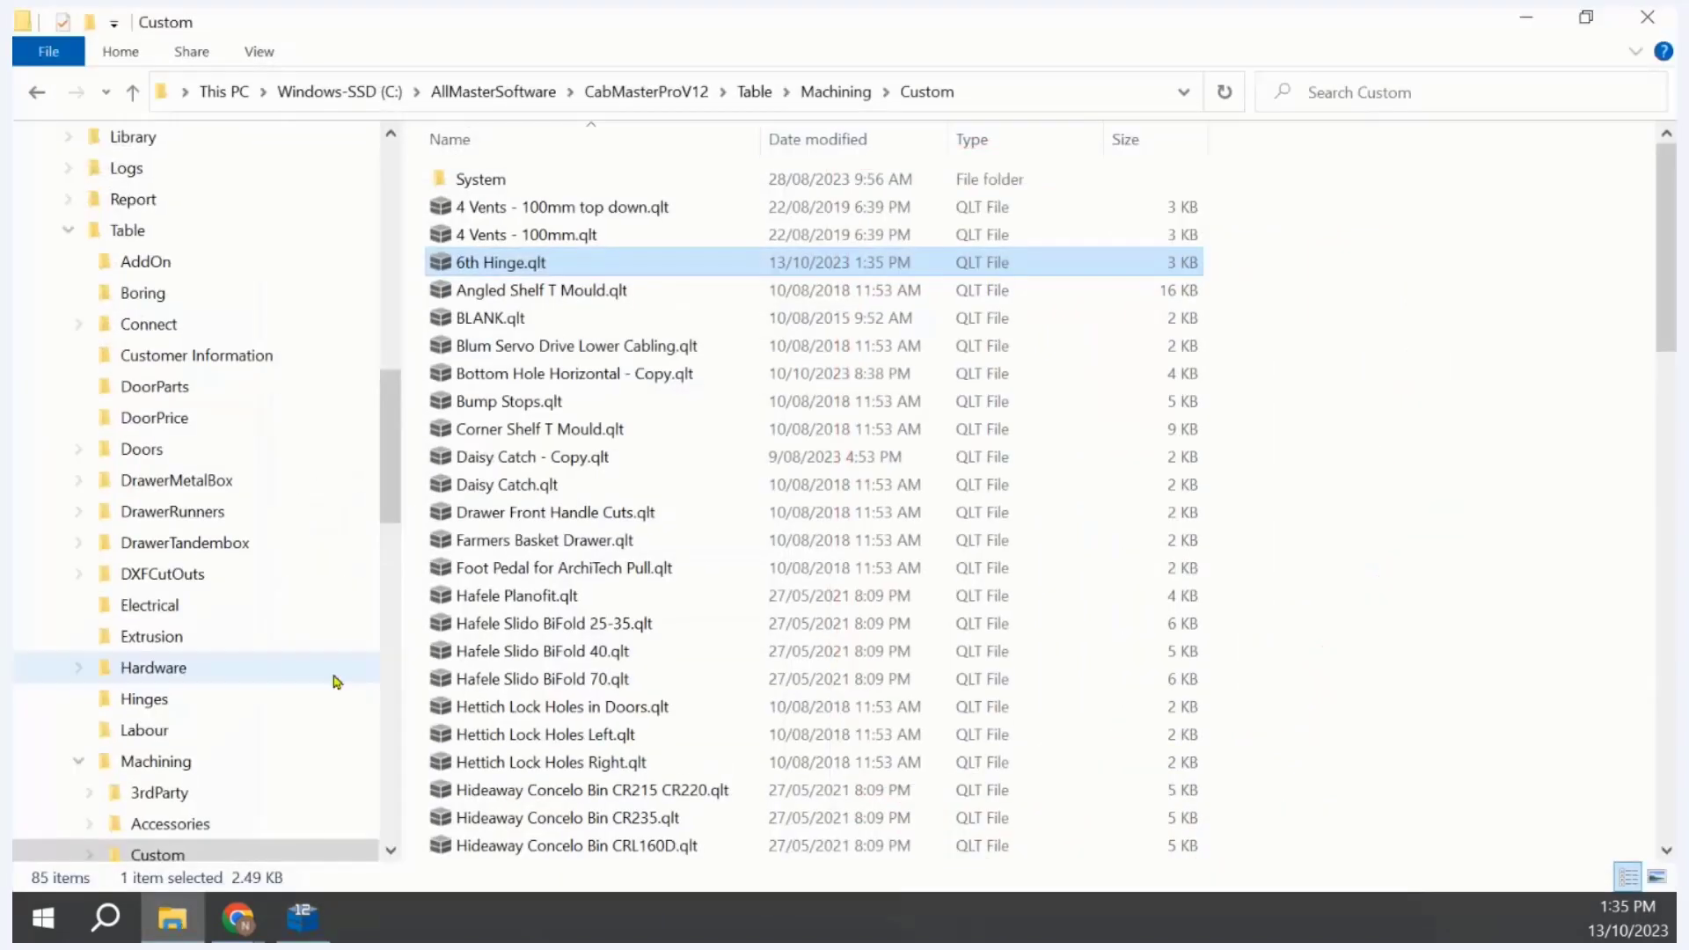
pyautogui.doubleClick(521, 264)
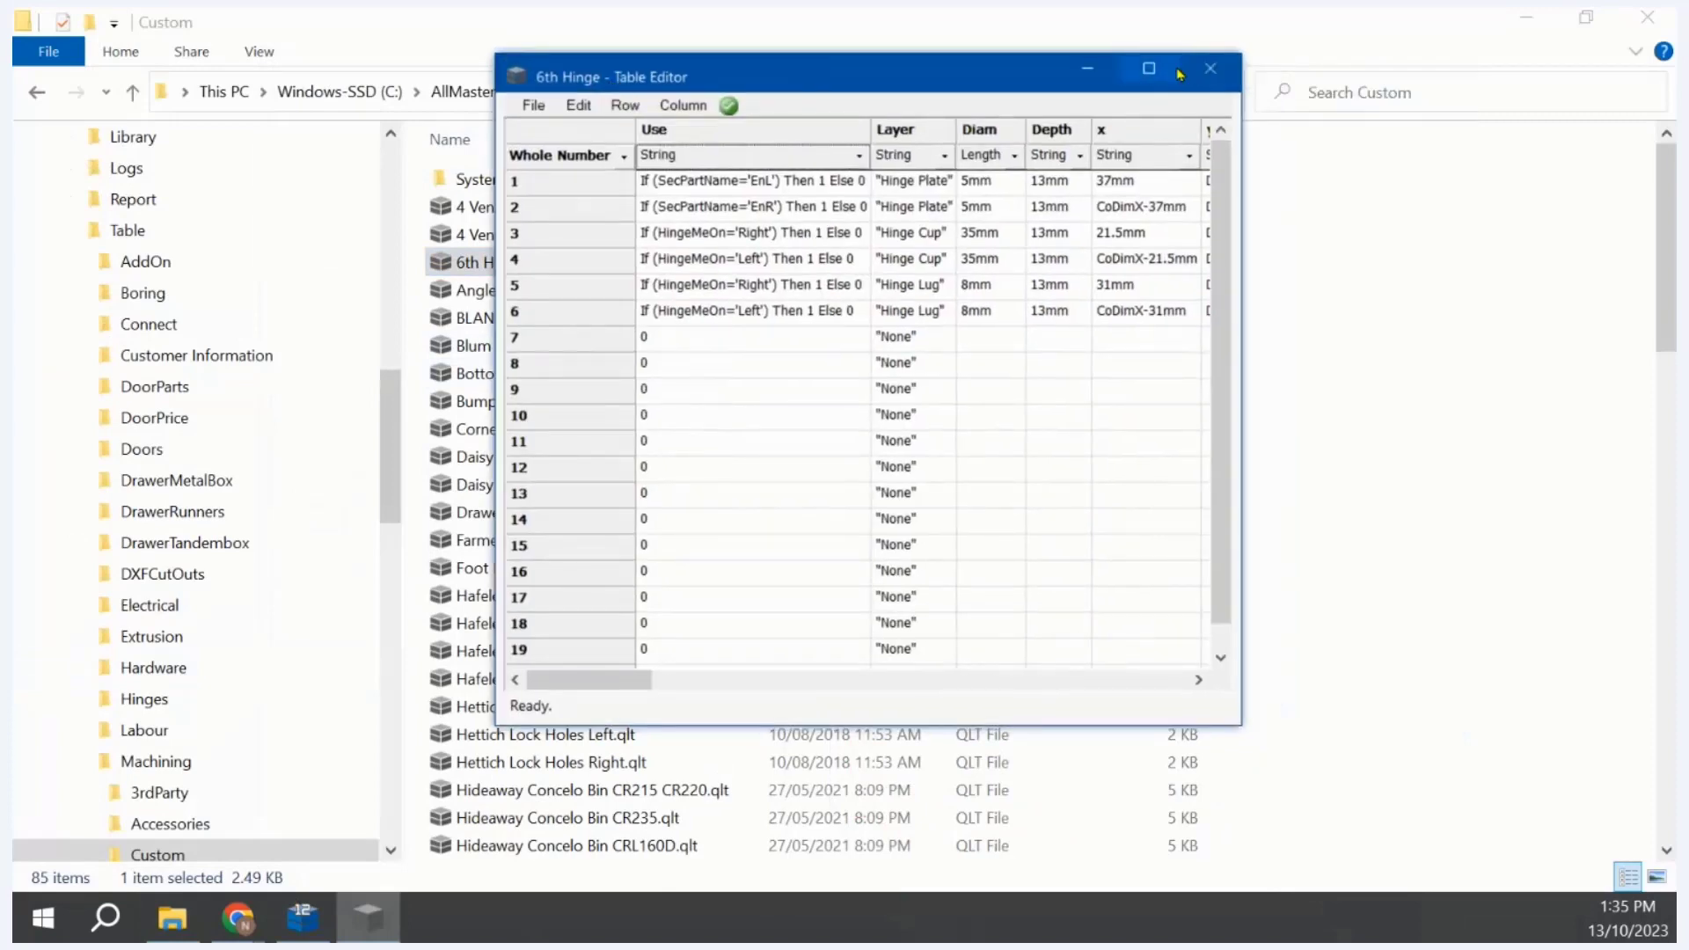
pyautogui.click(1151, 70)
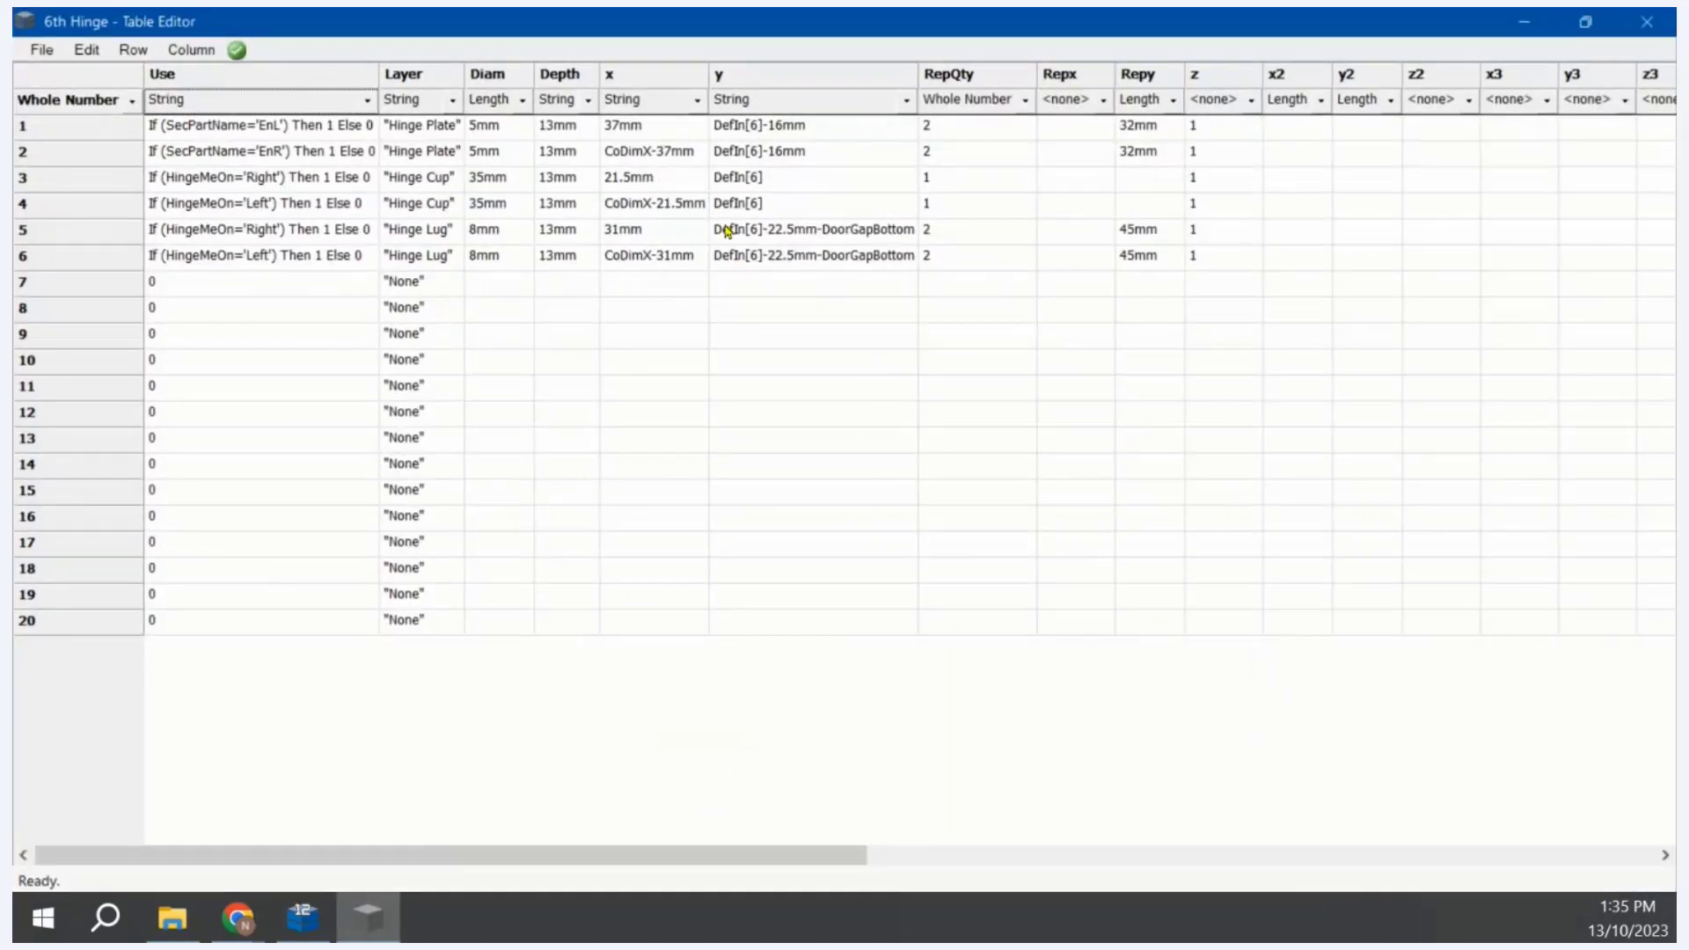
pyautogui.click(786, 182)
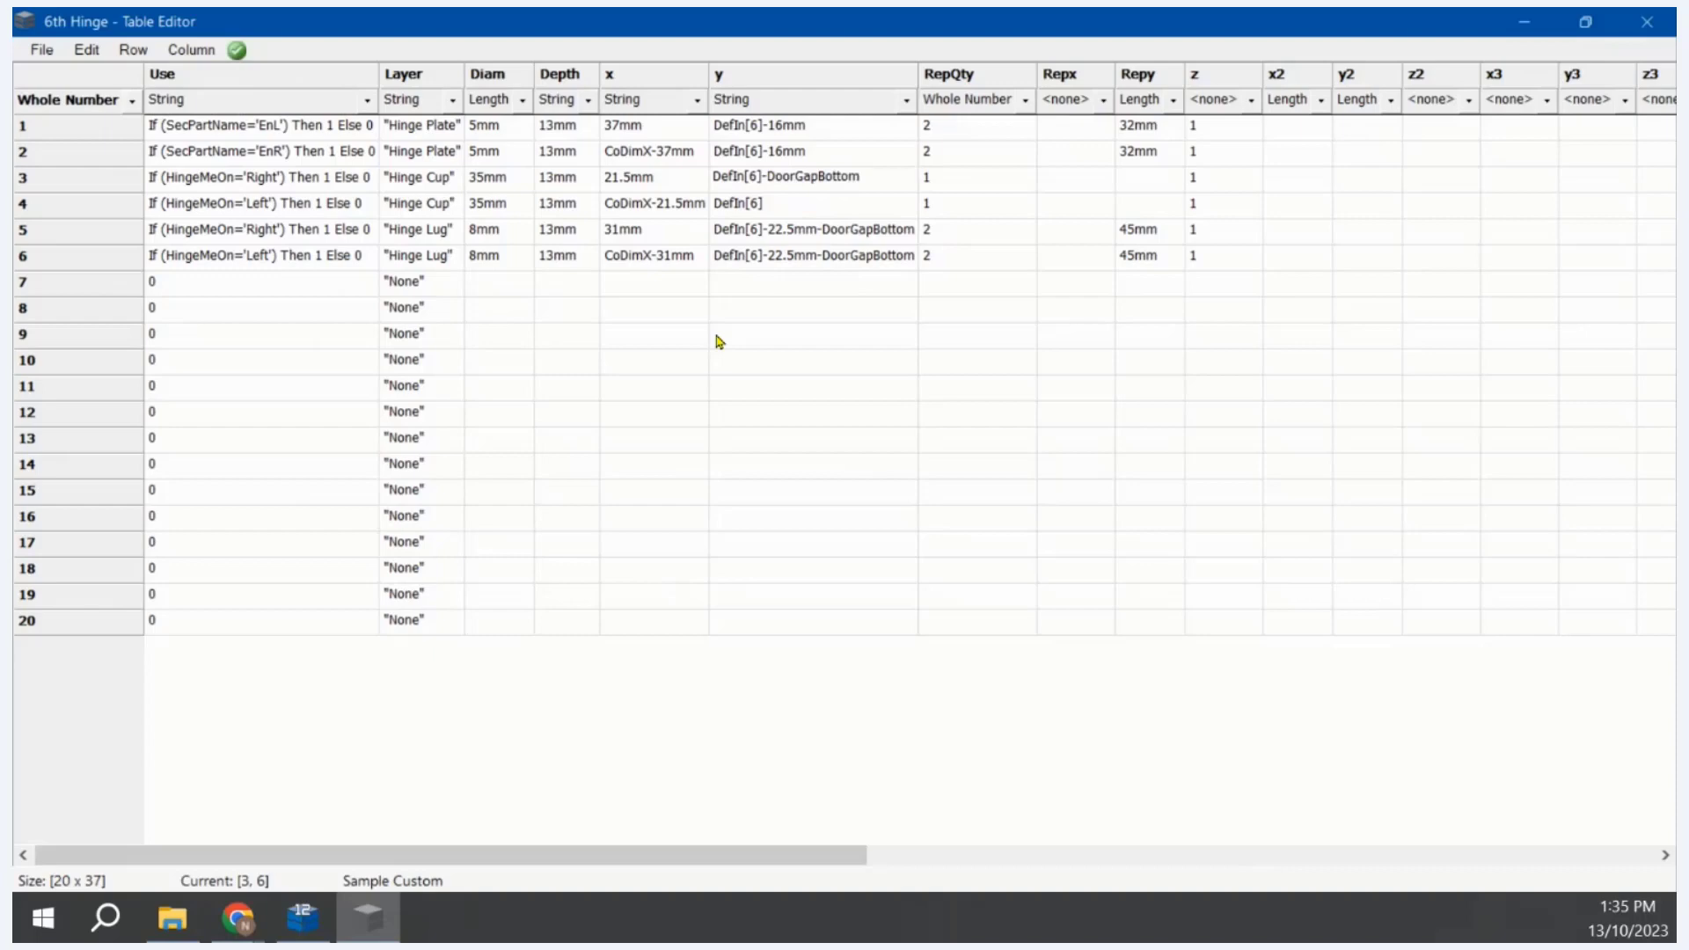
pyautogui.press('Return')
pyautogui.press('Up')
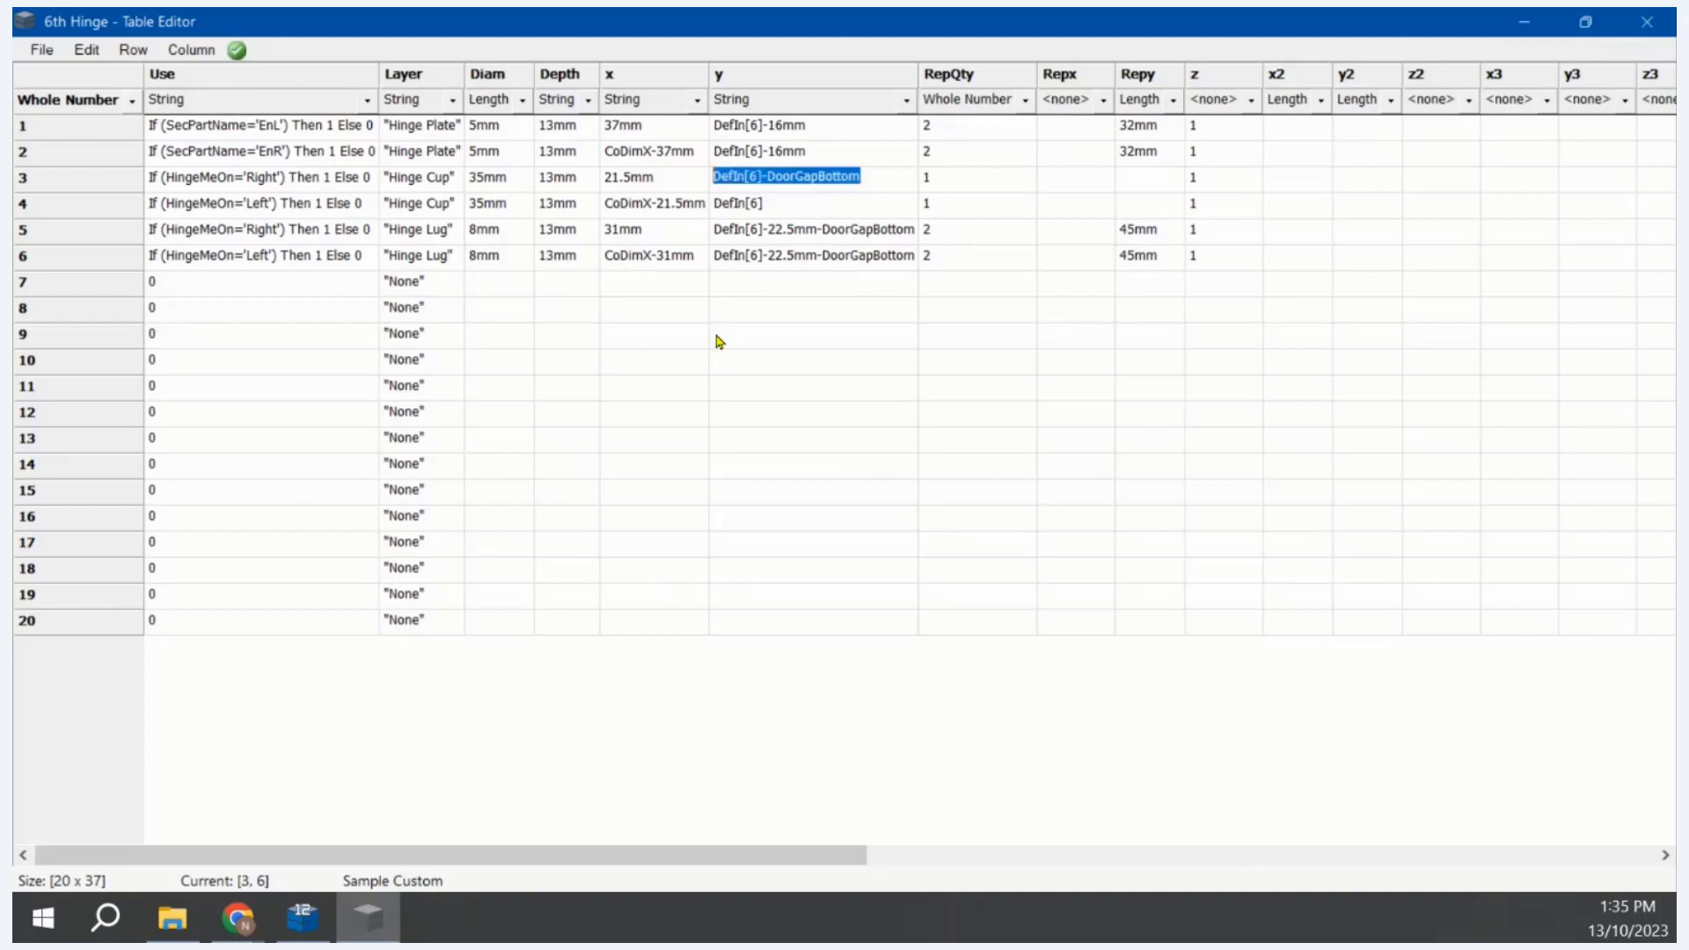
pyautogui.hotkey('ctrl', 'c')
pyautogui.press('Down')
pyautogui.hotkey('ctrl', 'v')
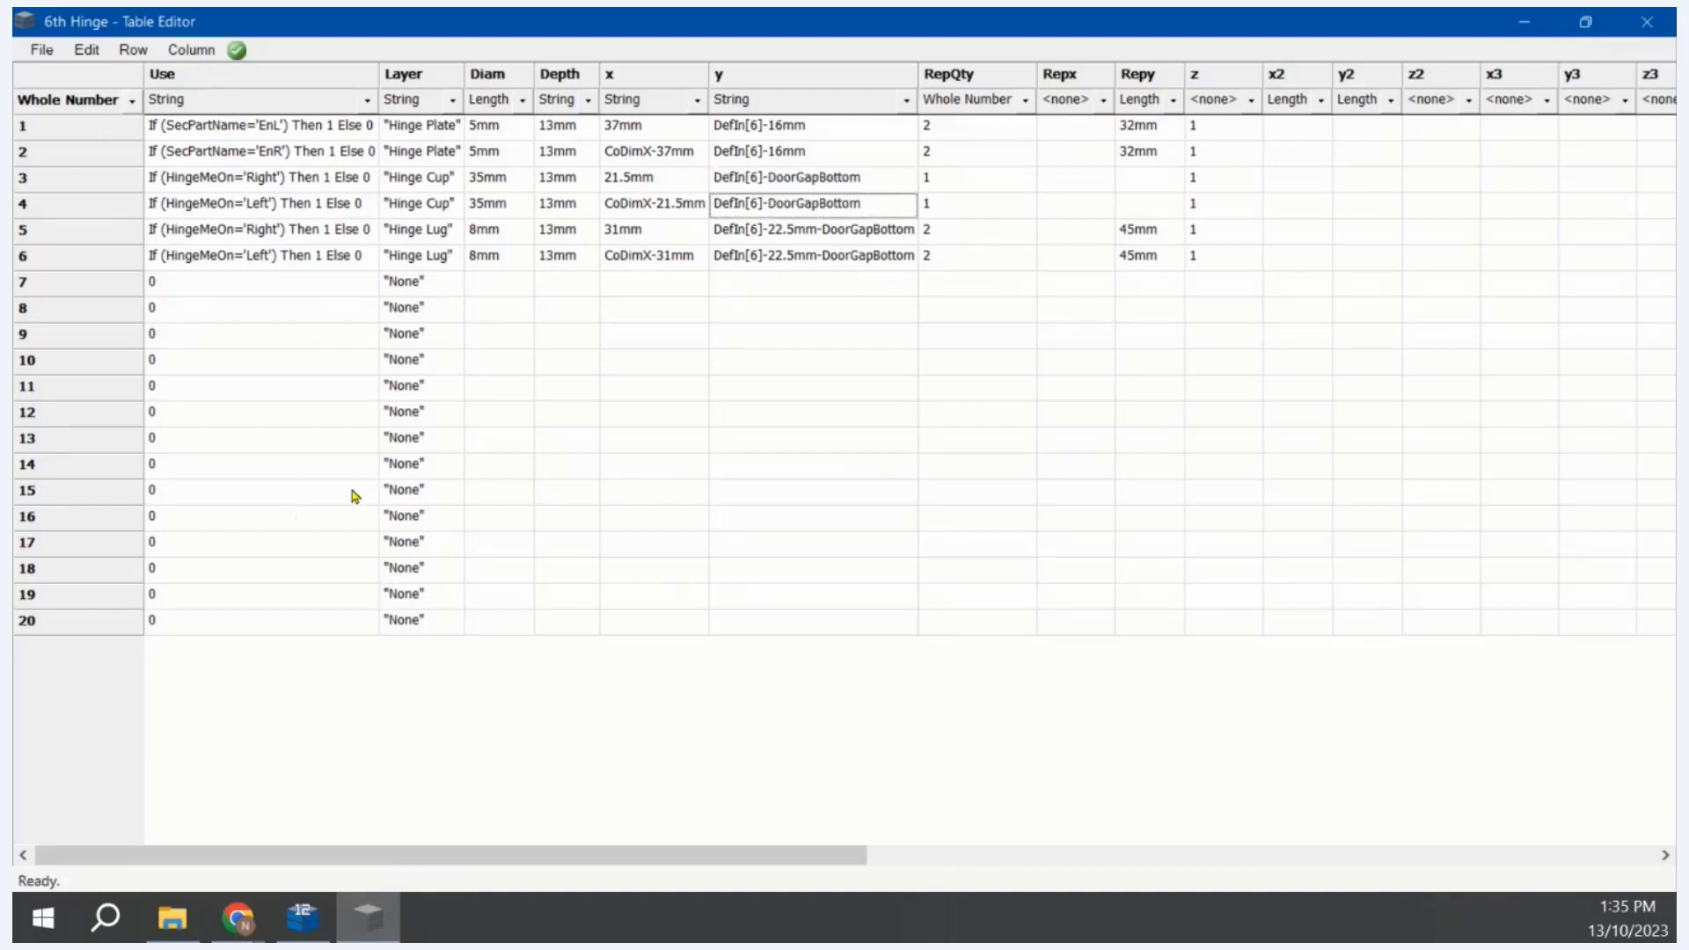
# Step: Save and close the 6th Hinge table, re-import and recalculate all cabinets, and check the hinge cup alignment in 3D
pyautogui.click(45, 40)
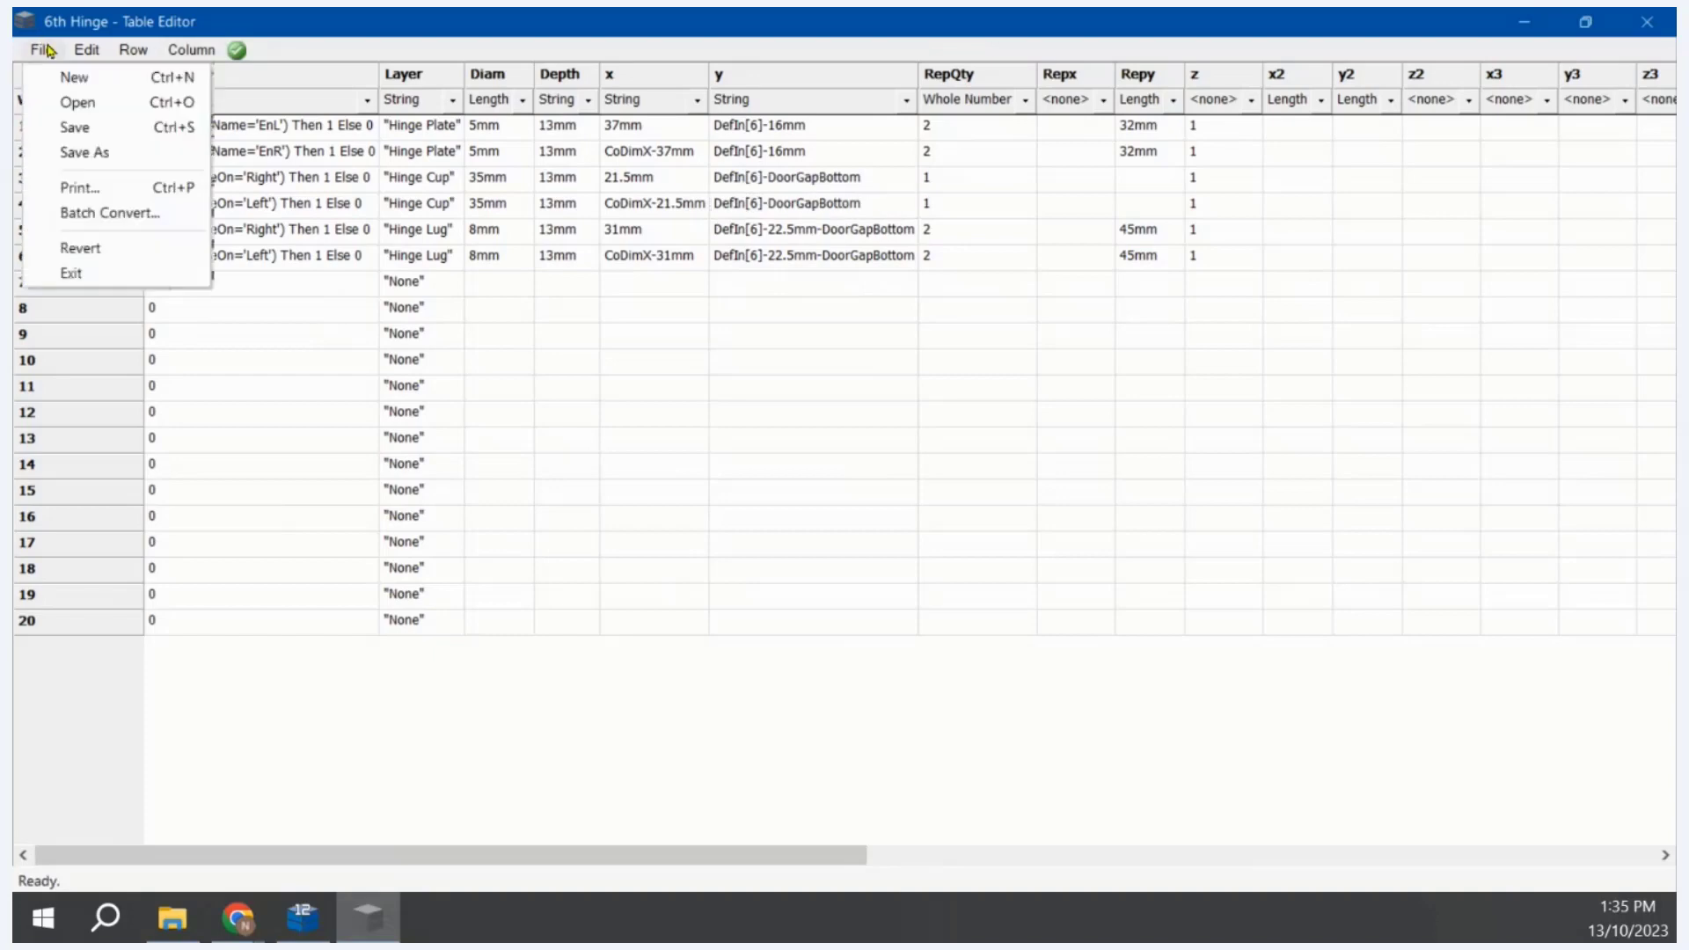
pyautogui.click(74, 124)
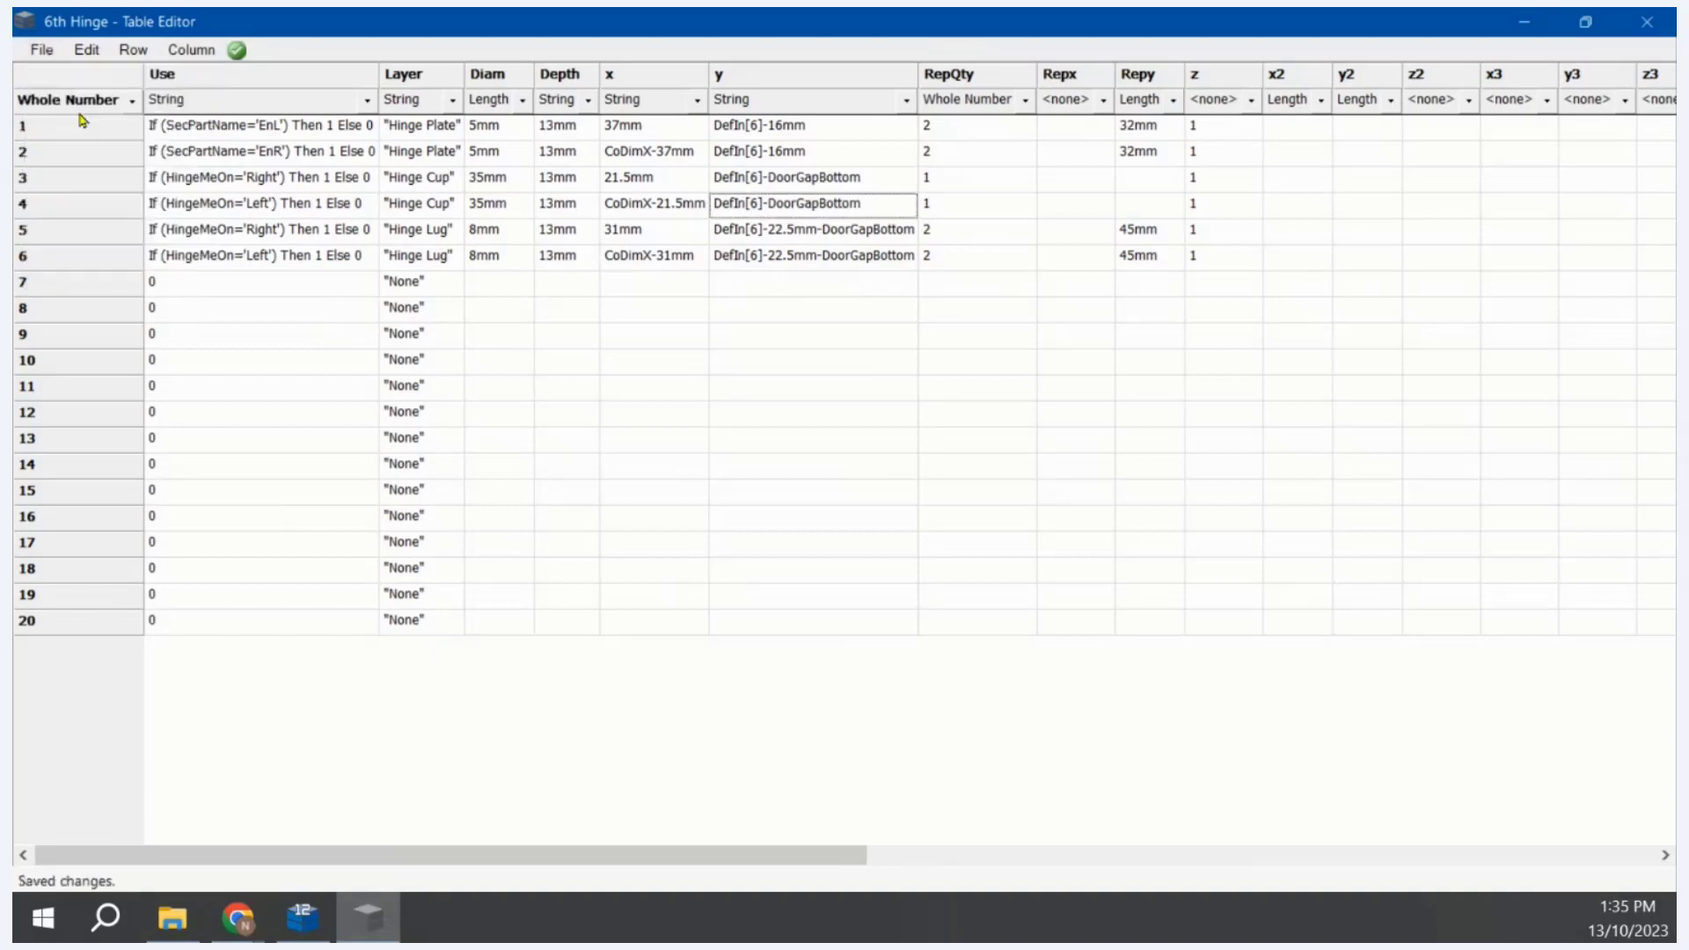
pyautogui.click(1645, 21)
pyautogui.click(1647, 17)
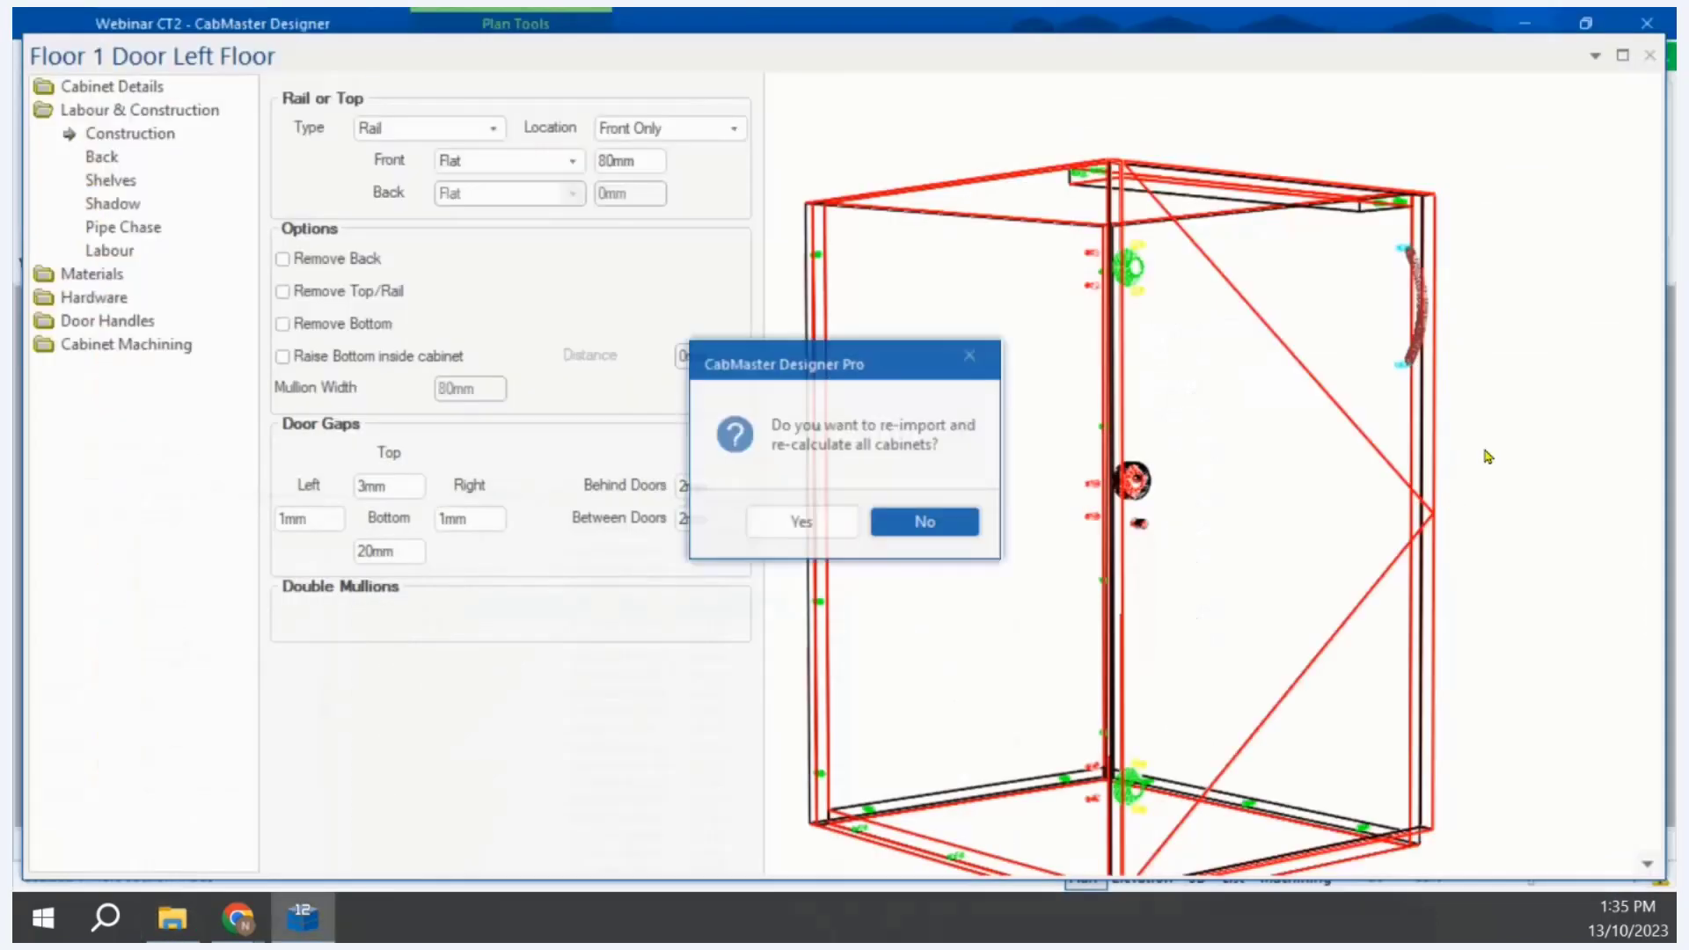
pyautogui.press('Left')
pyautogui.press('Return')
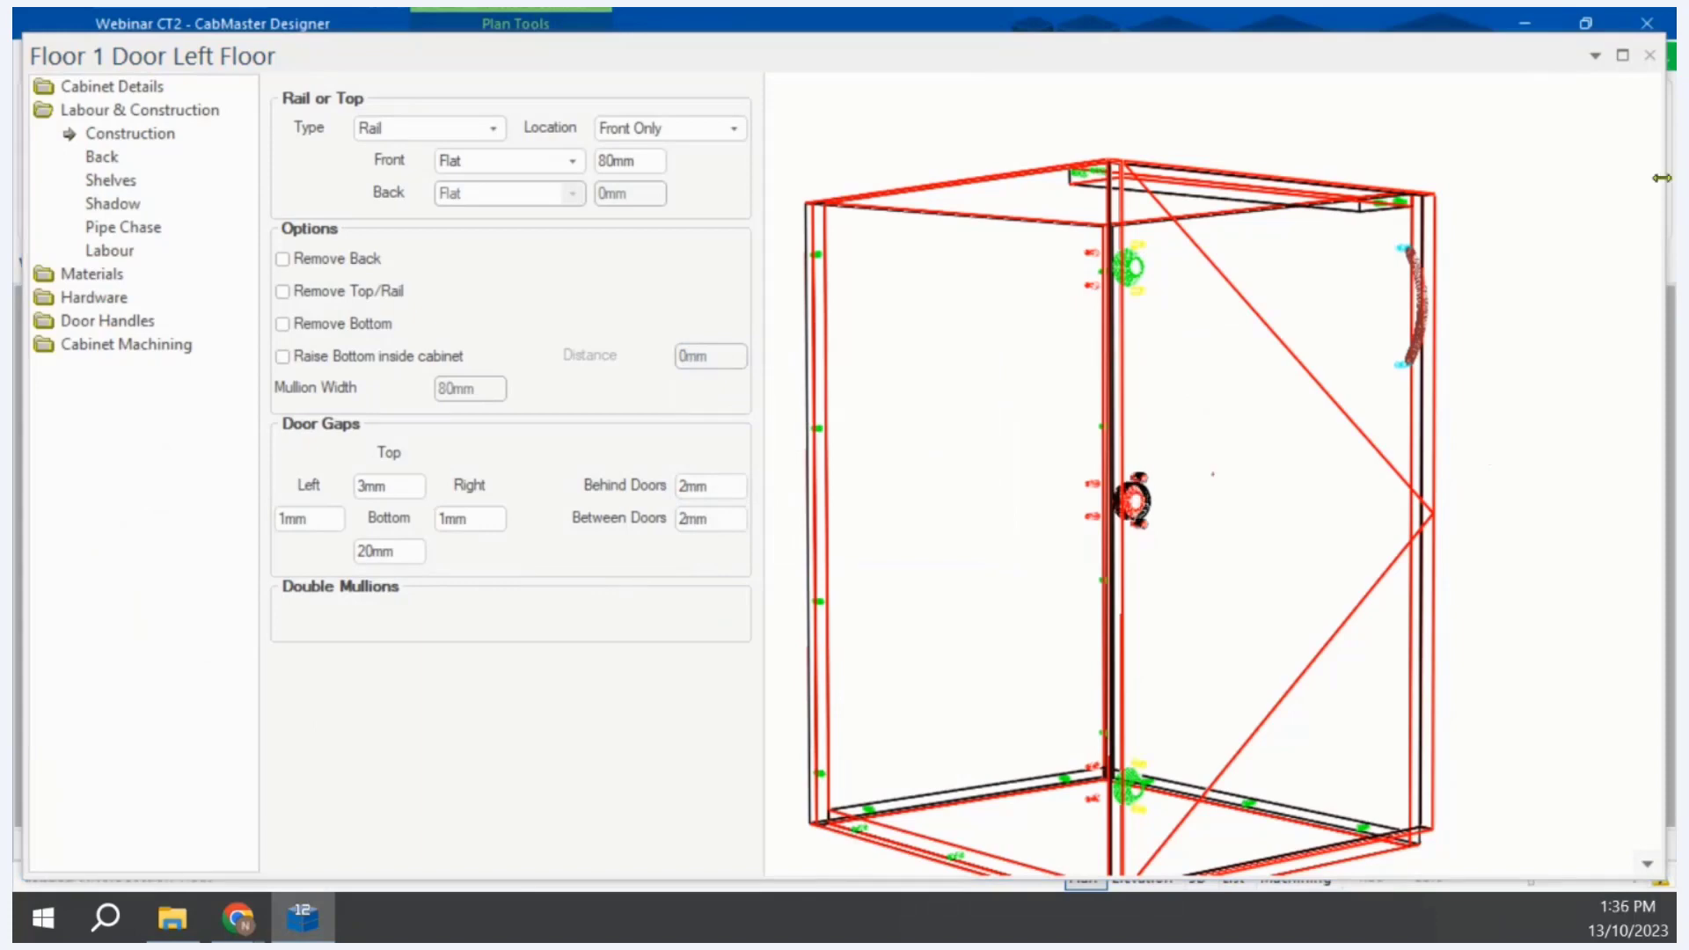
pyautogui.moveTo(1276, 640); pyautogui.dragTo(845, 653)
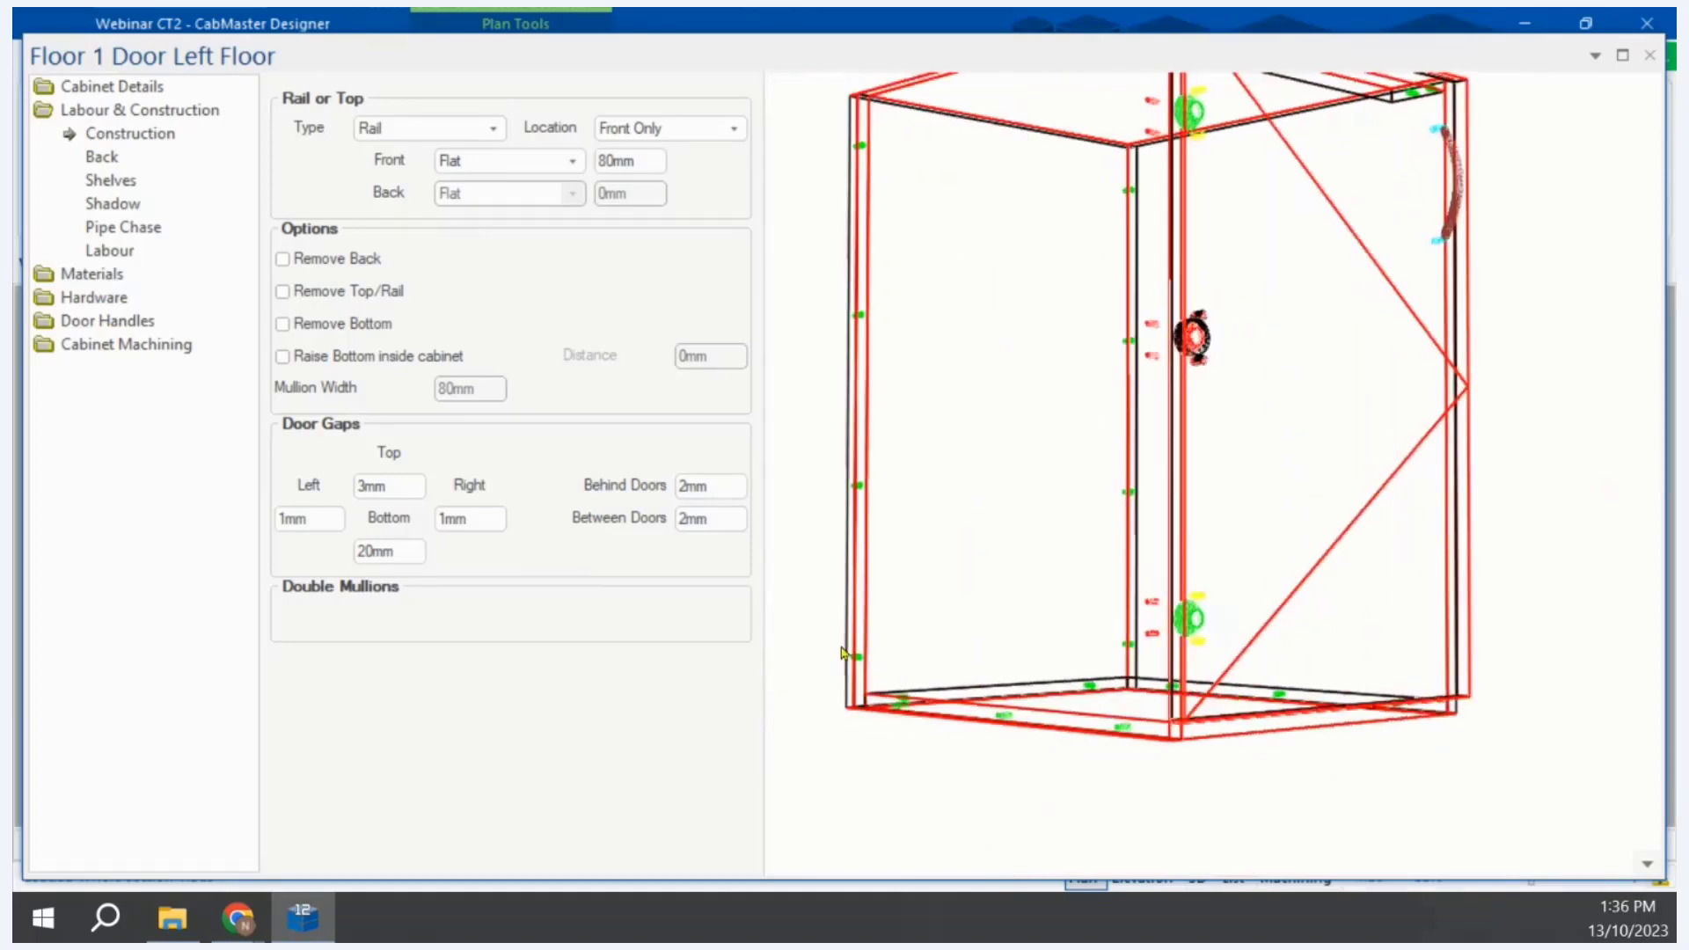
# Step: Set the cabinet's bottom door gap to -20mm and close its properties
pyautogui.doubleClick(410, 554)
pyautogui.write('2000')
pyautogui.press('Tab')
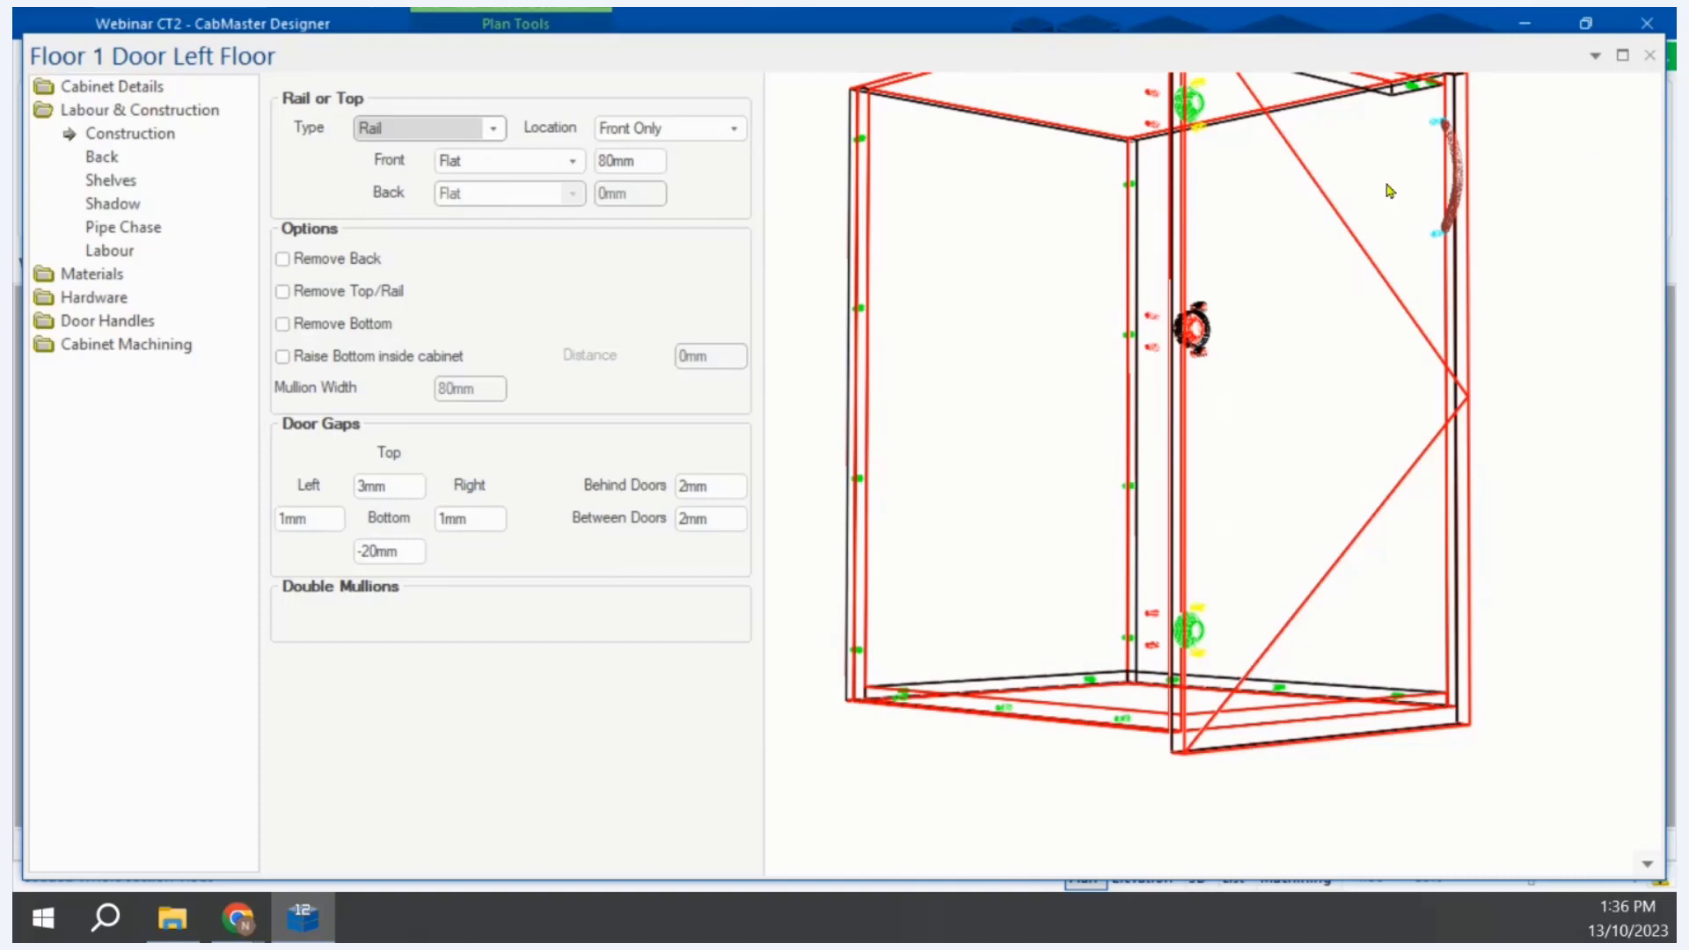
pyautogui.click(1651, 56)
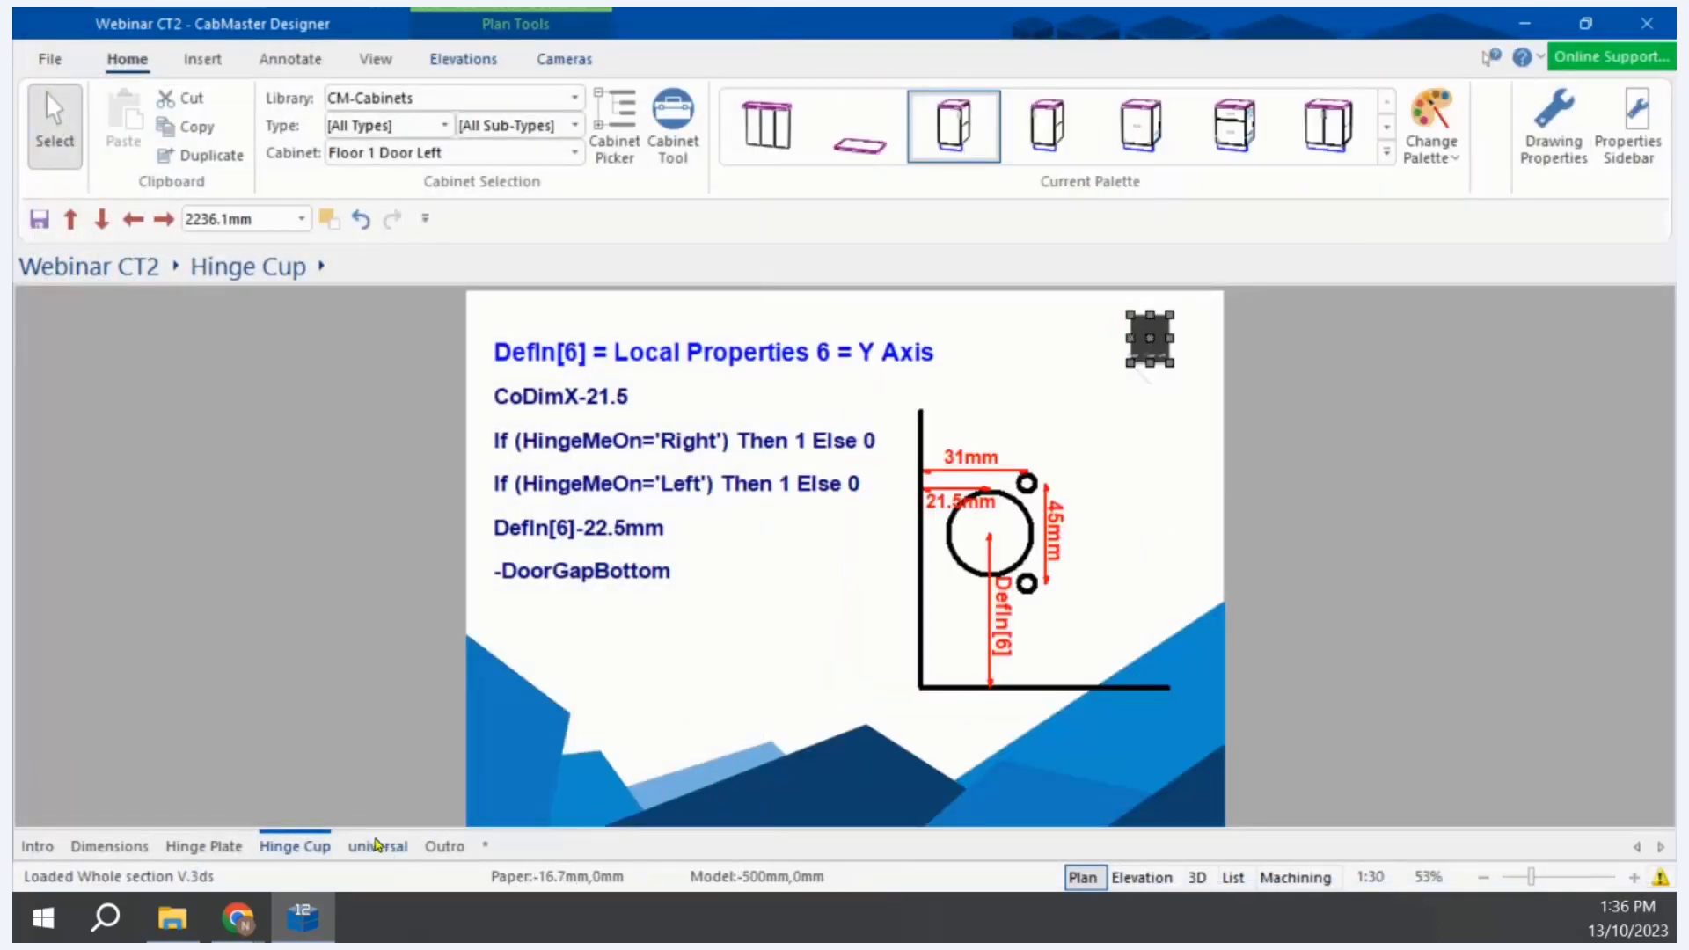
# Step: Open the properties of the tall cabinet on the universal page and examine its doors and hinges in the 3D preview
pyautogui.click(378, 846)
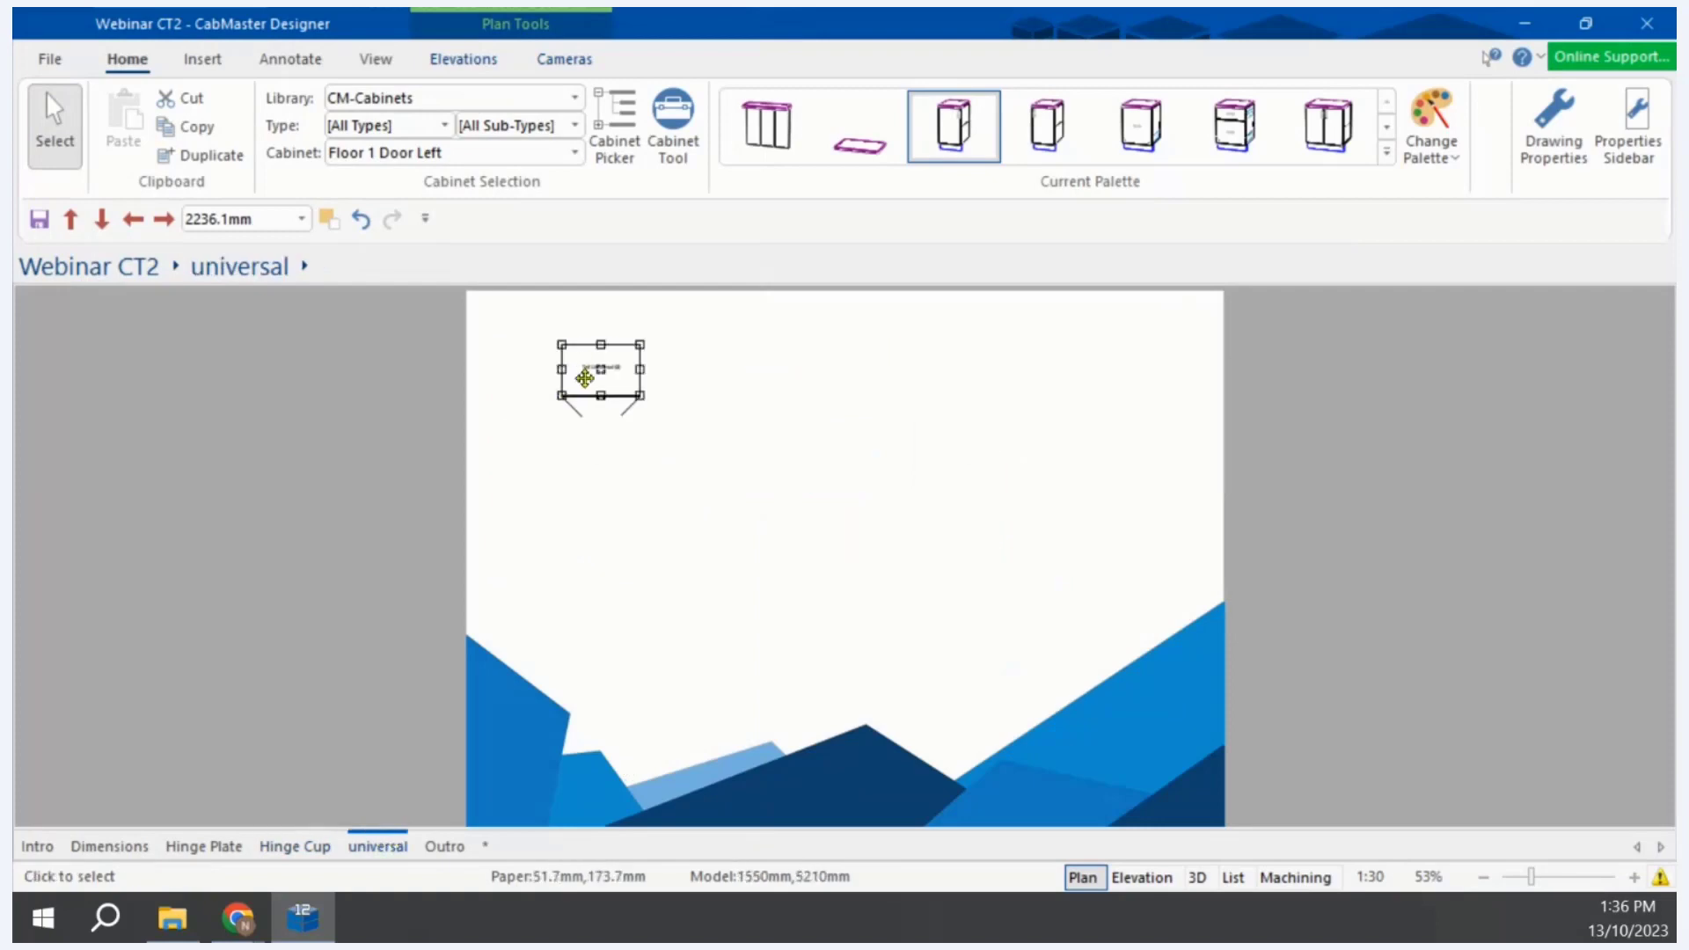
pyautogui.doubleClick(585, 374)
pyautogui.moveTo(1139, 573); pyautogui.dragTo(1287, 476)
pyautogui.moveTo(1211, 544); pyautogui.dragTo(1143, 500)
pyautogui.scroll(1, 1141, 535)
pyautogui.moveTo(1144, 501)
pyautogui.mouseDown(button='middle')
pyautogui.moveTo(1161, 473)
pyautogui.moveTo(1149, 527)
pyautogui.mouseUp(button='middle')
pyautogui.scroll(-1, 1149, 528)
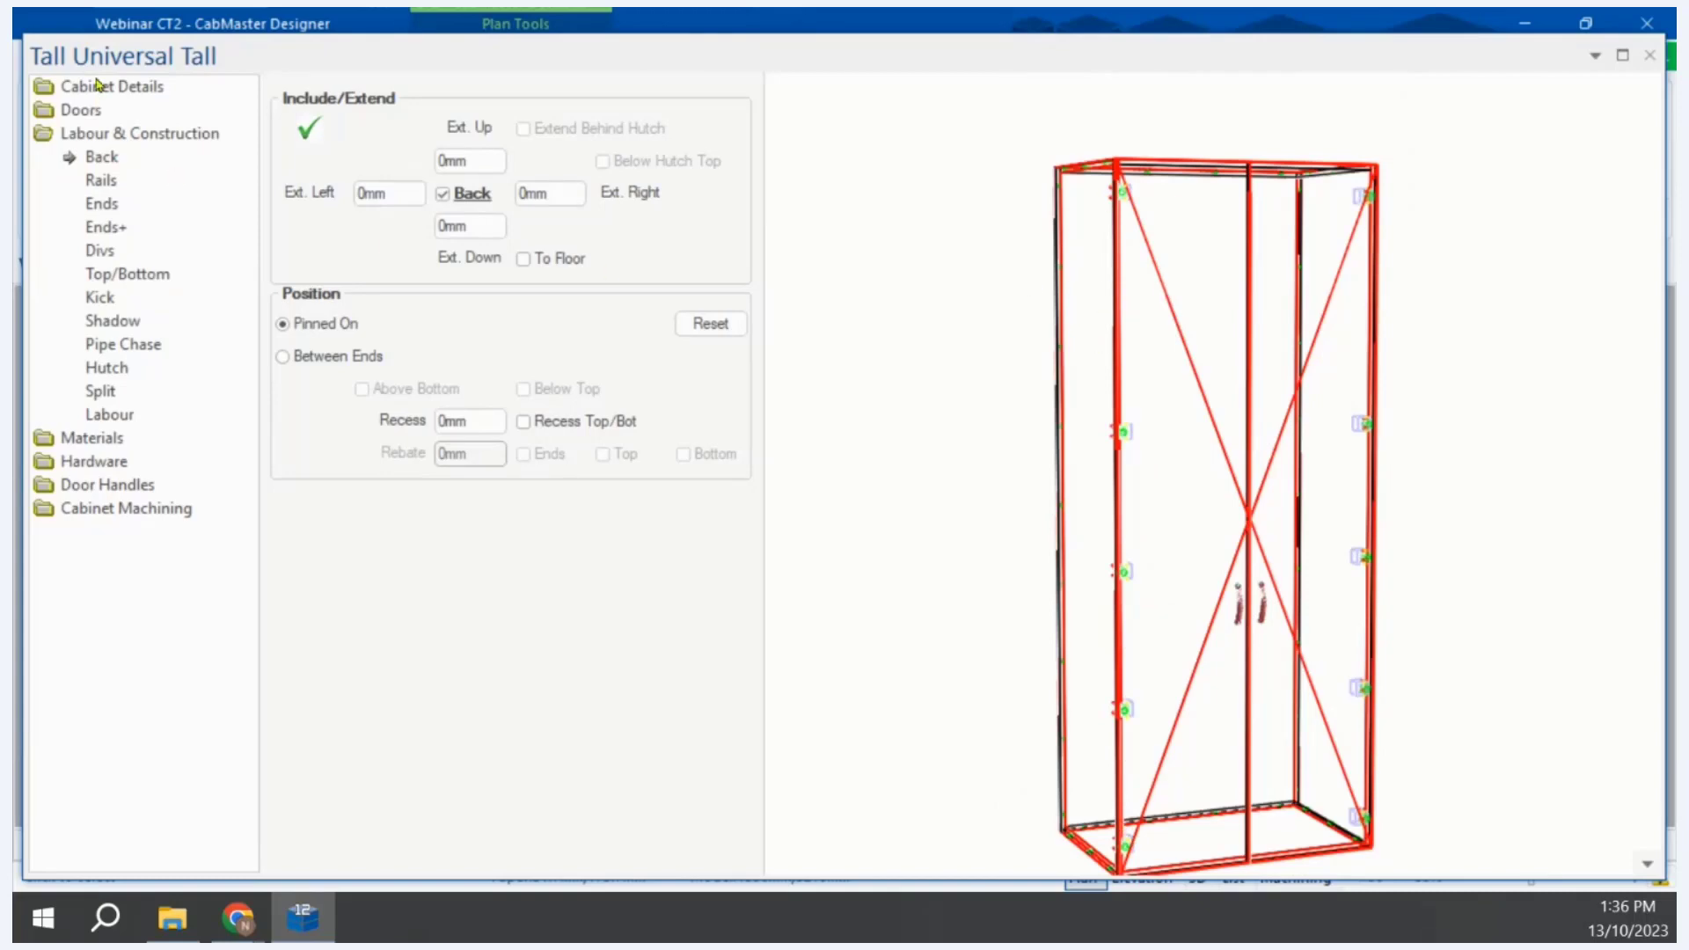
# Step: View the tall cabinet's end and division hinge positions, and open its custom boring and routing settings
pyautogui.click(101, 507)
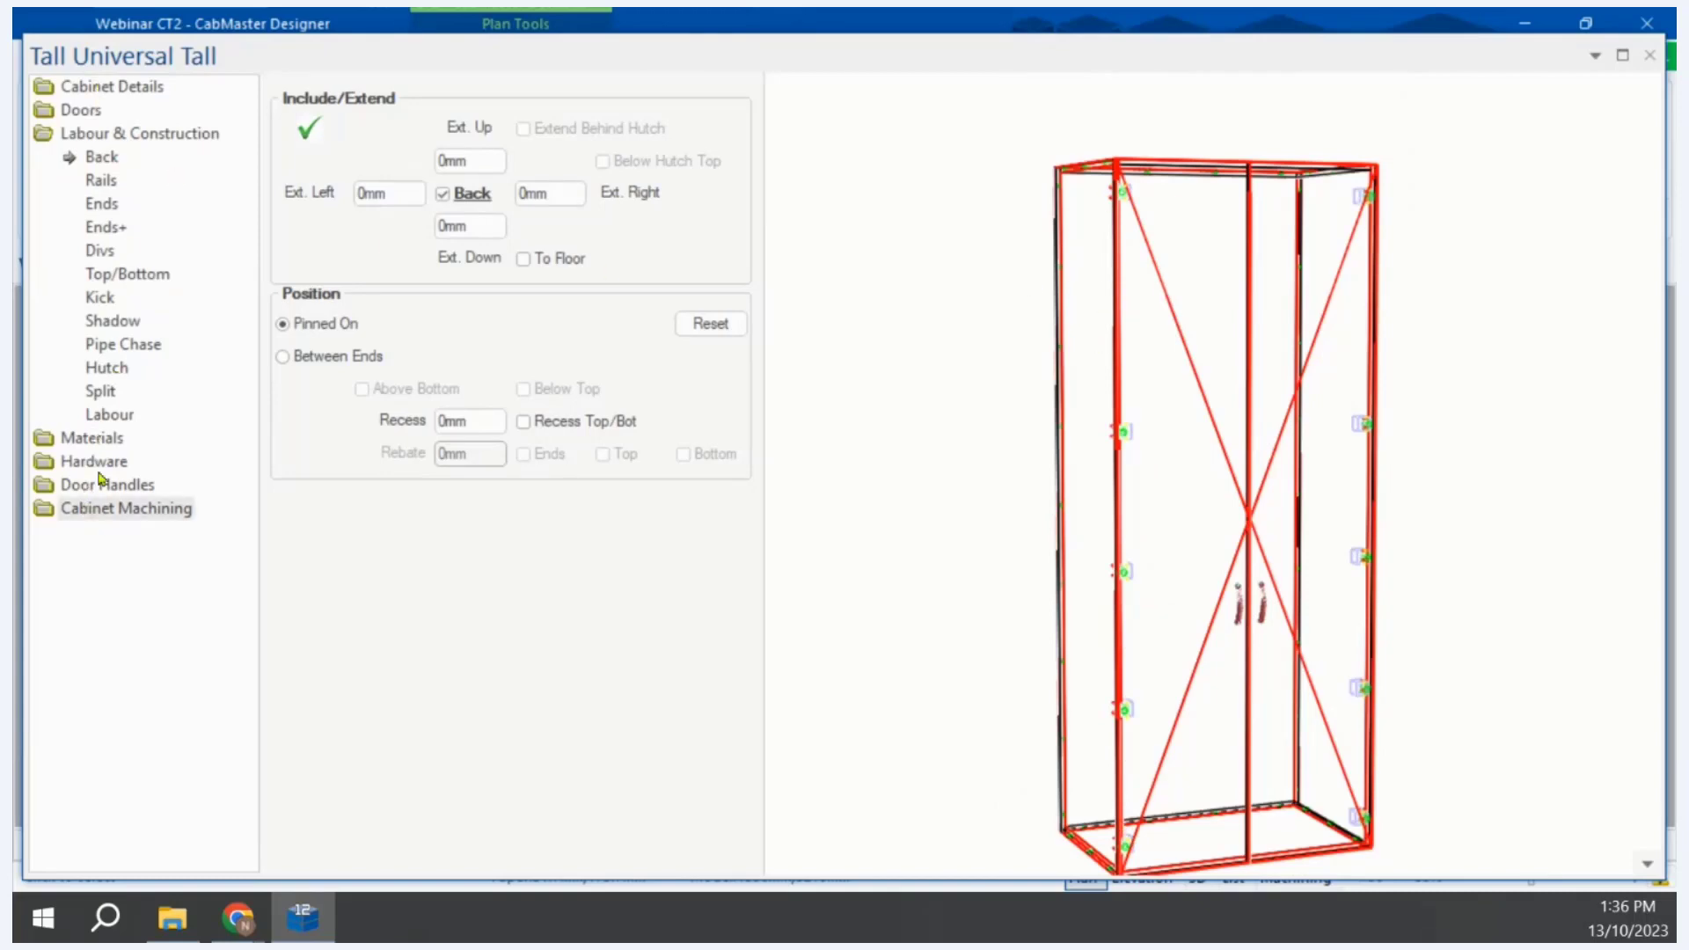
pyautogui.click(128, 602)
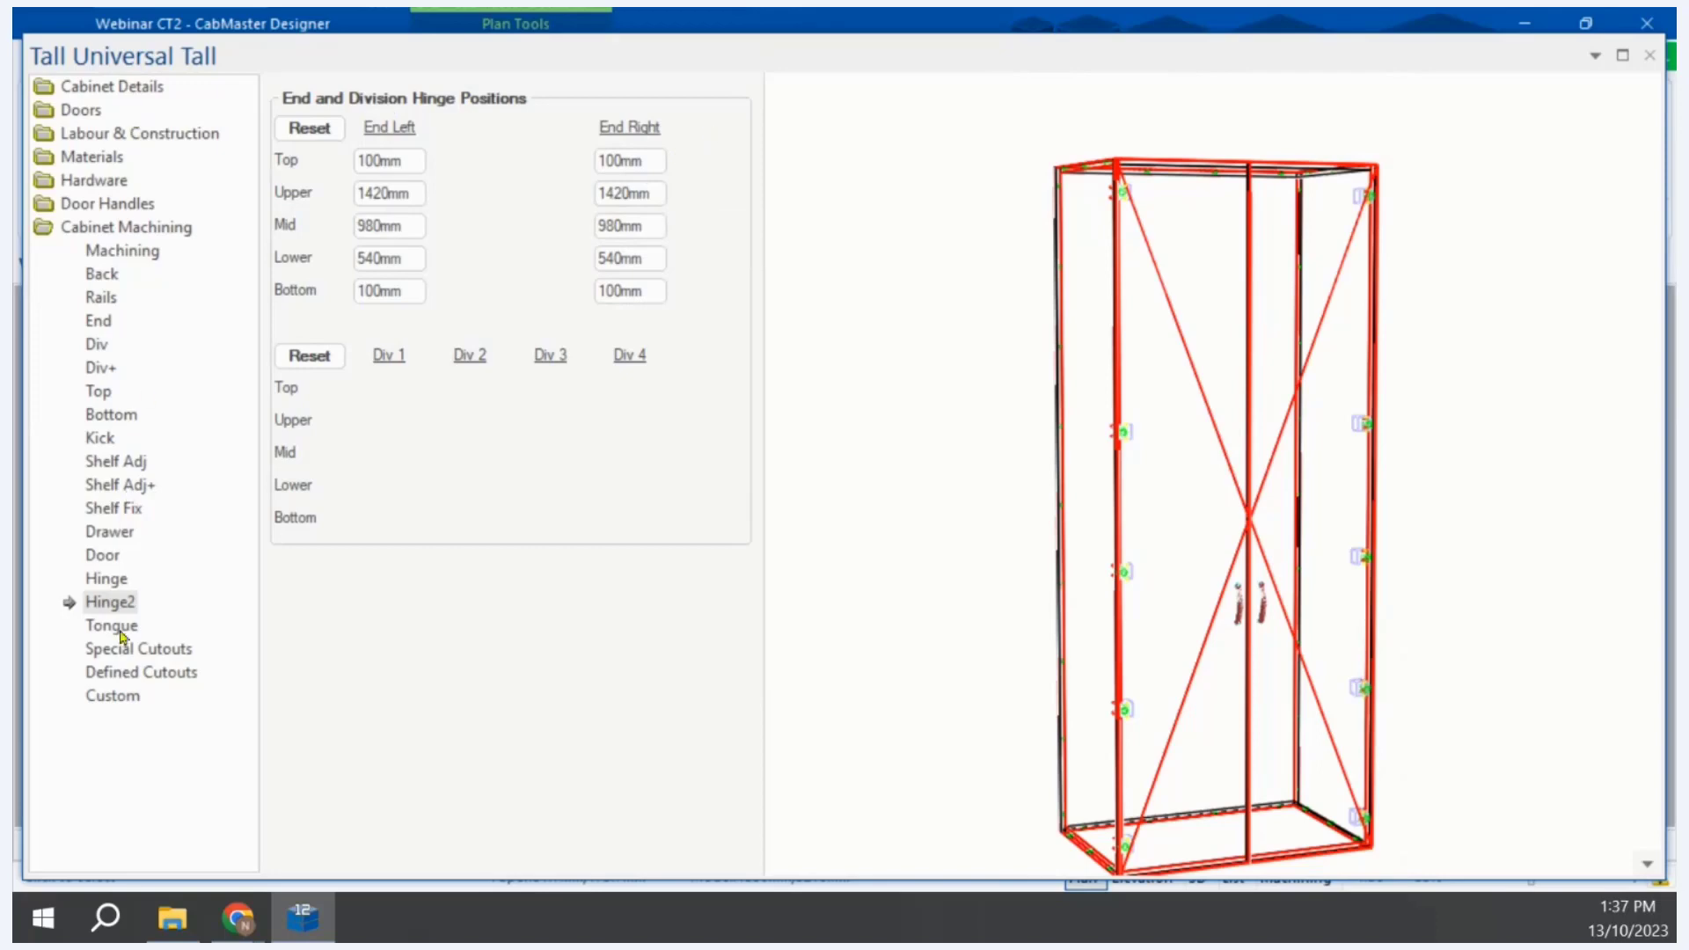
pyautogui.click(115, 697)
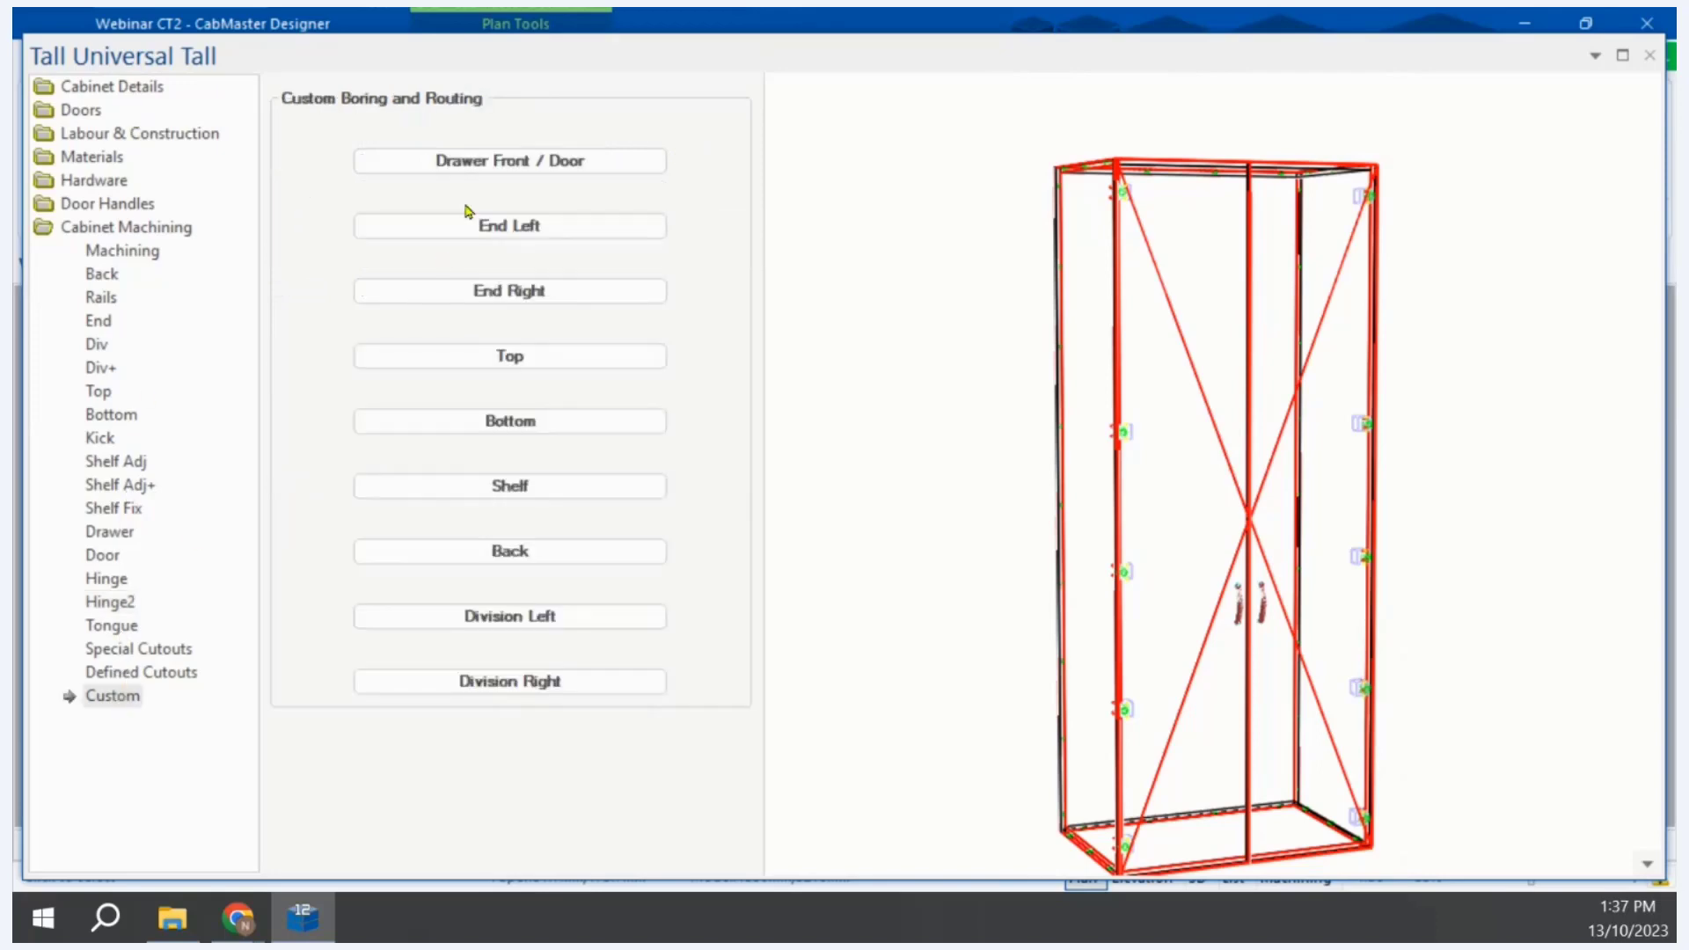
# Step: Enable the 6th Hinge table as custom boring and routing for the cabinet's drawer front/door and apply it
pyautogui.click(503, 165)
pyautogui.click(577, 234)
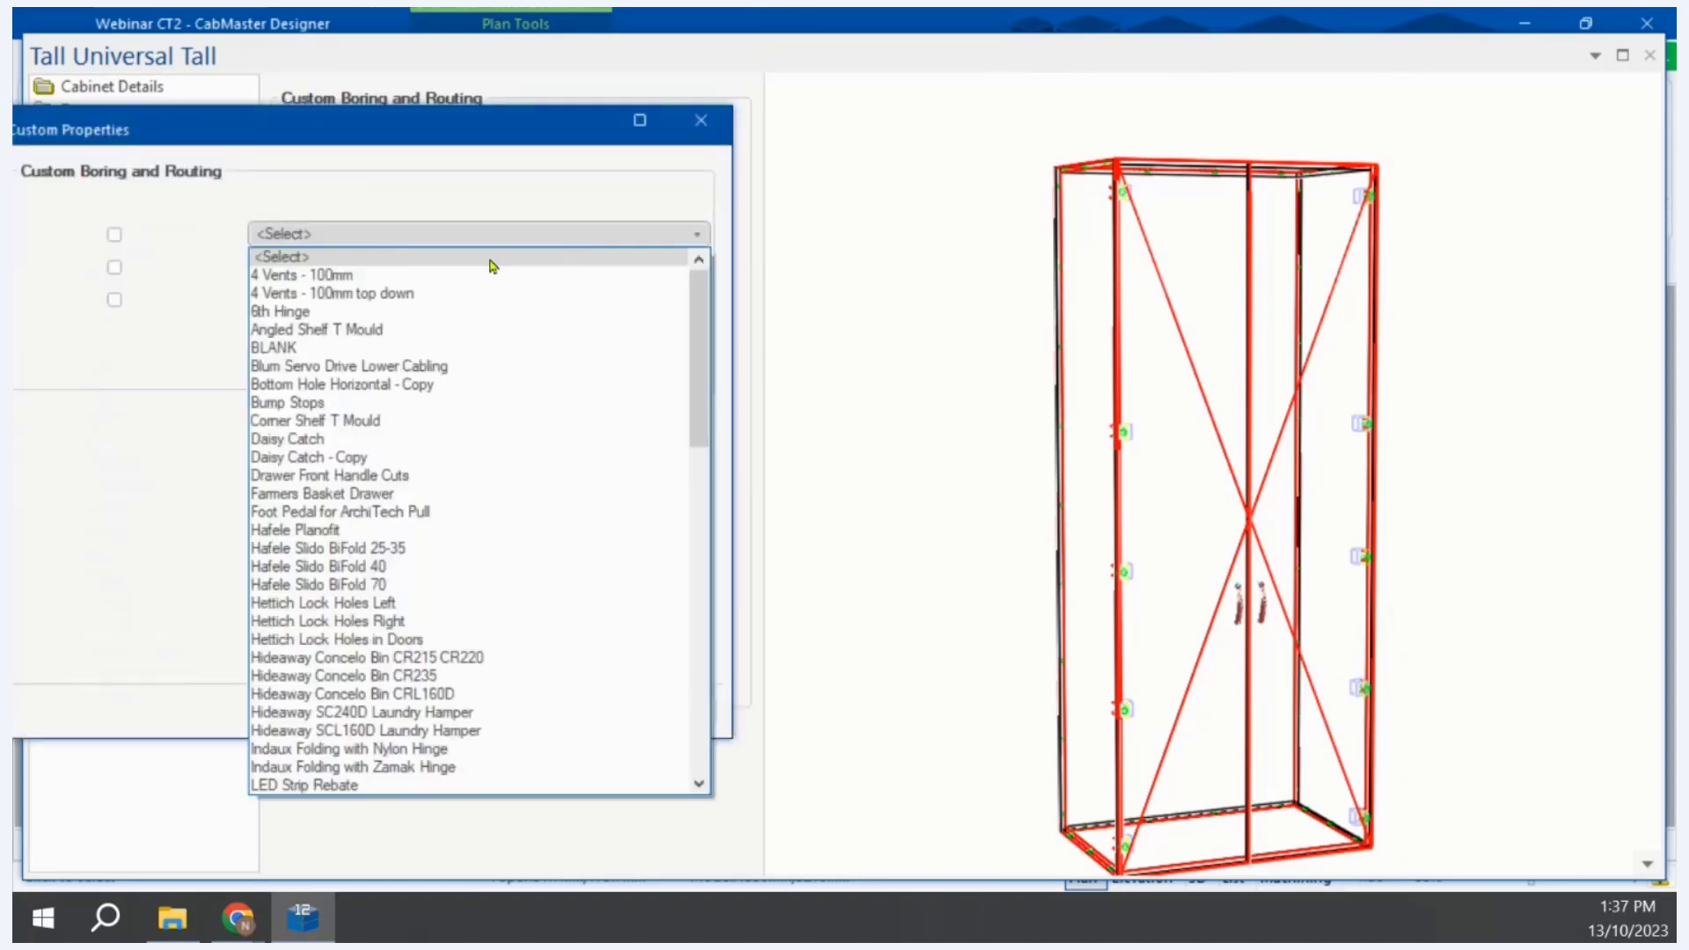
pyautogui.scroll(-2, 396, 588)
pyautogui.scroll(2, 318, 345)
pyautogui.click(311, 328)
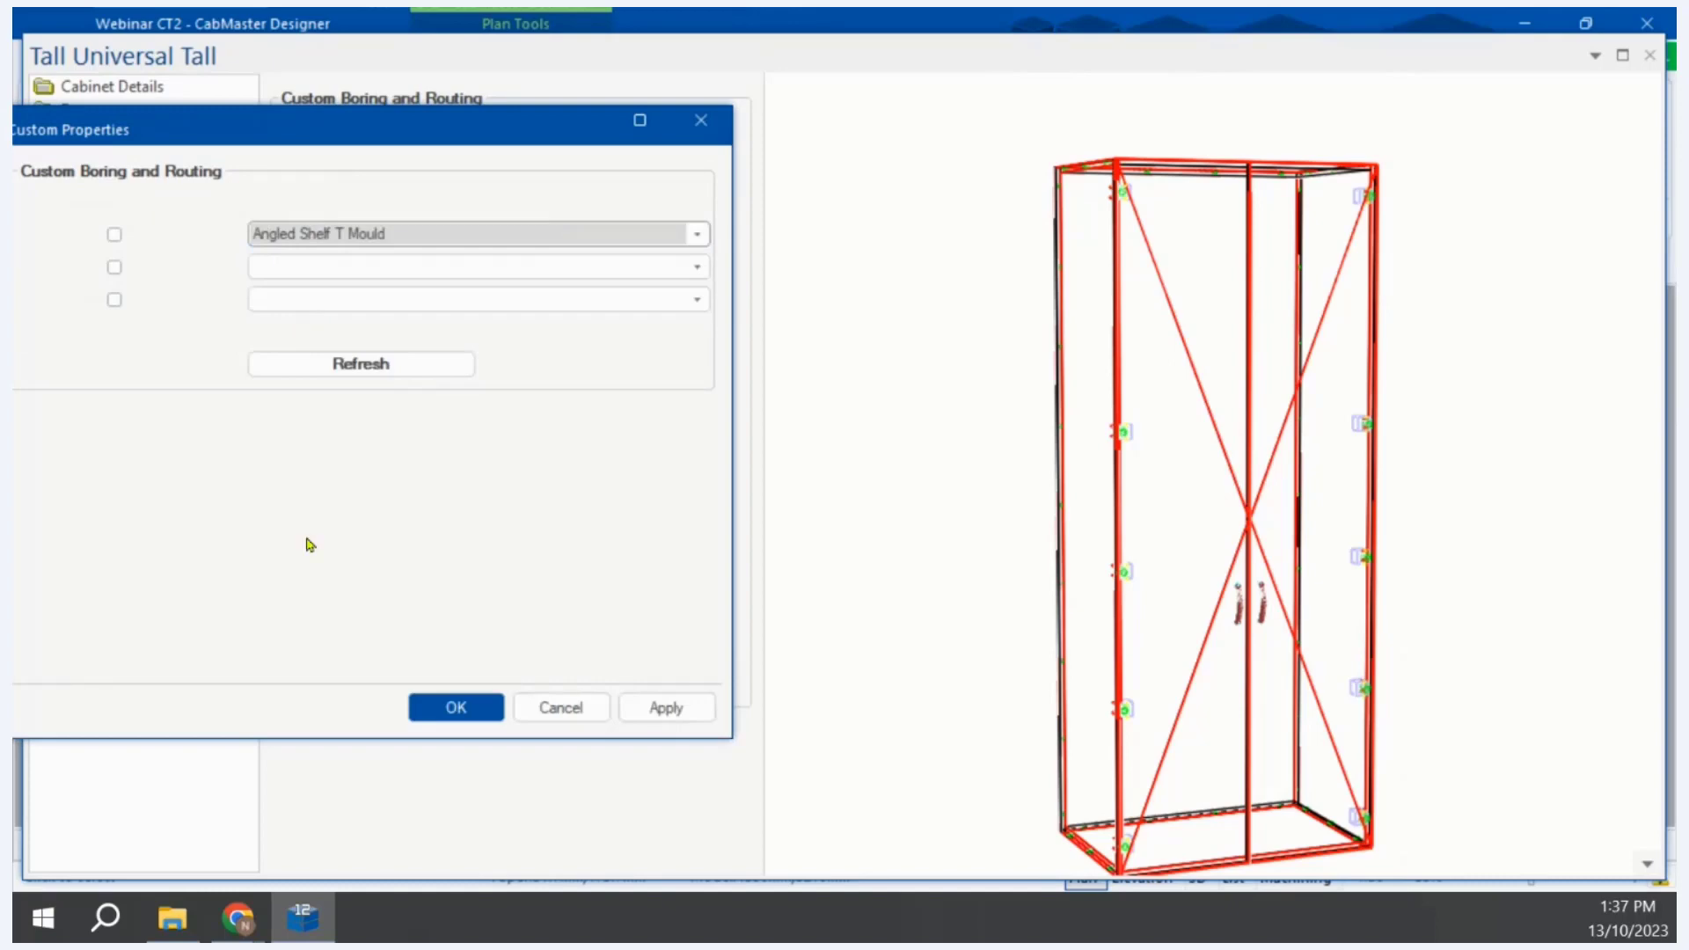
pyautogui.scroll(1, 310, 545)
pyautogui.click(115, 234)
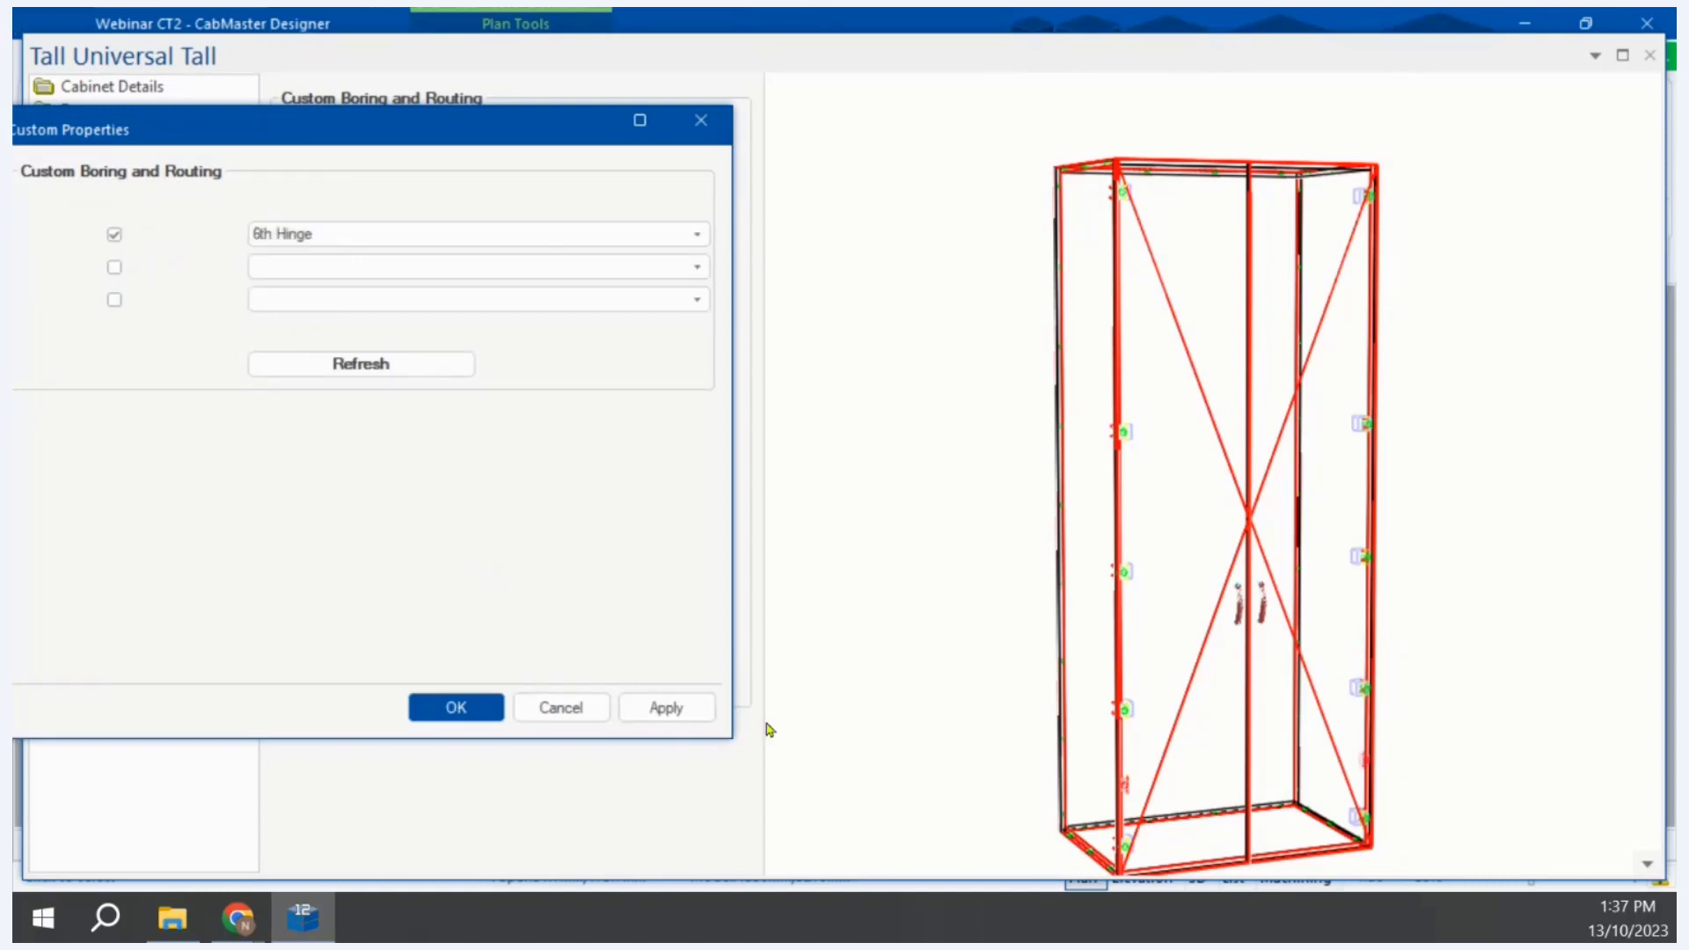
pyautogui.click(691, 715)
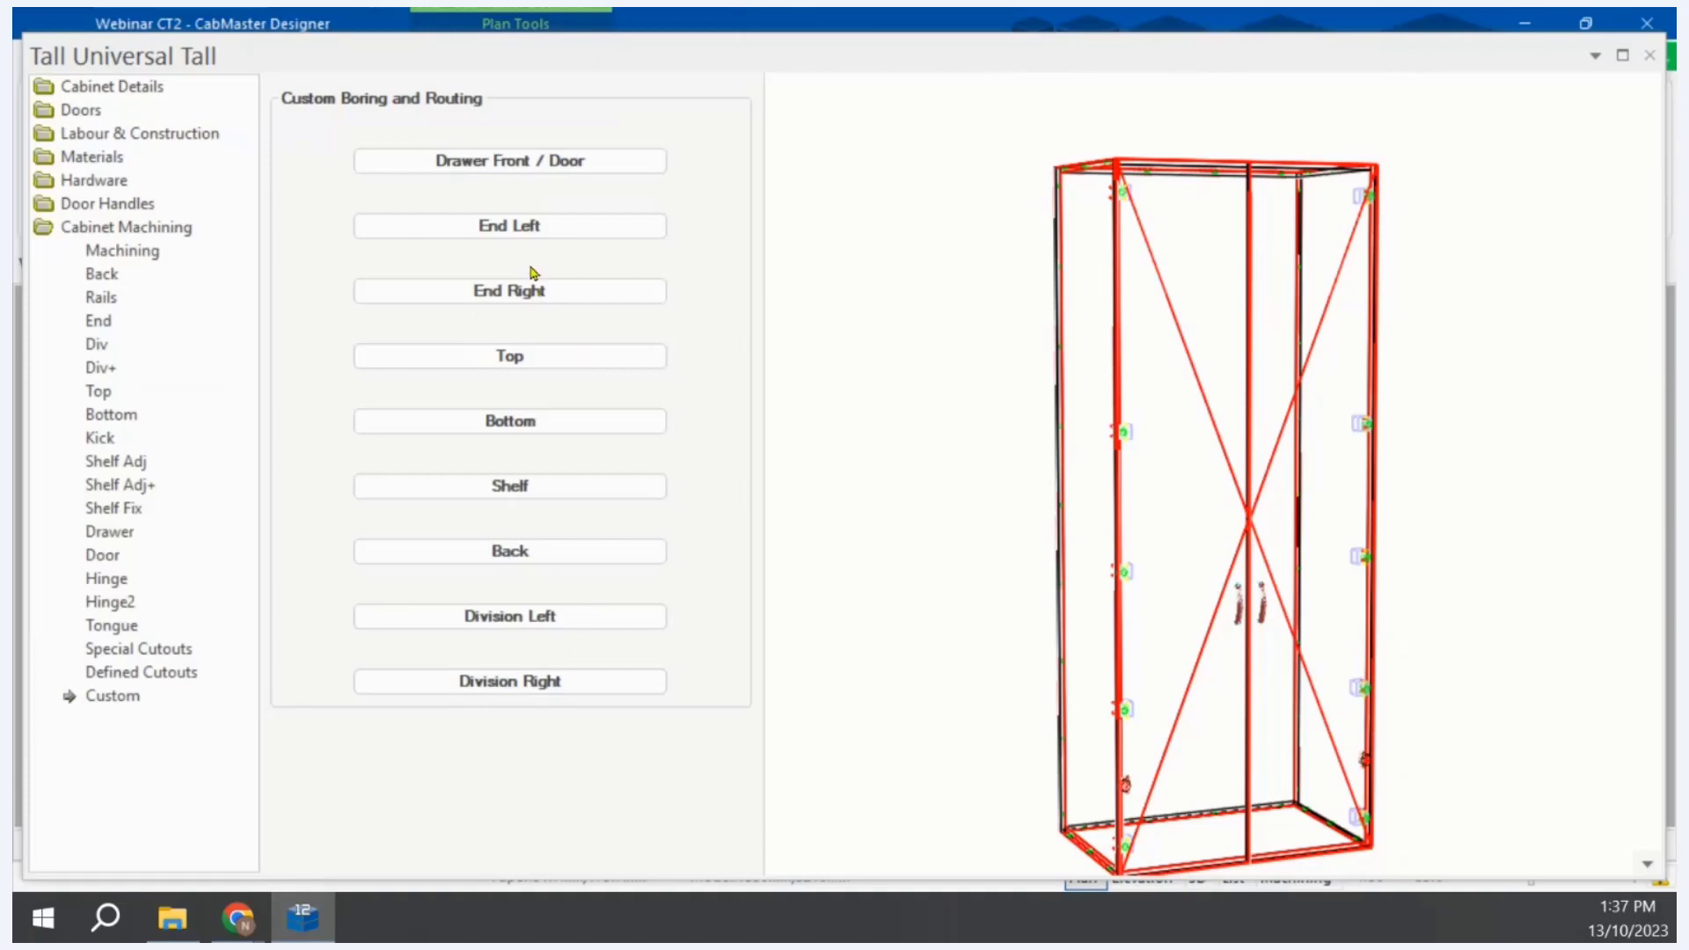
# Step: Enable the 6th Hinge table as custom boring and routing for the cabinet's left end and apply it
pyautogui.click(537, 236)
pyautogui.click(484, 238)
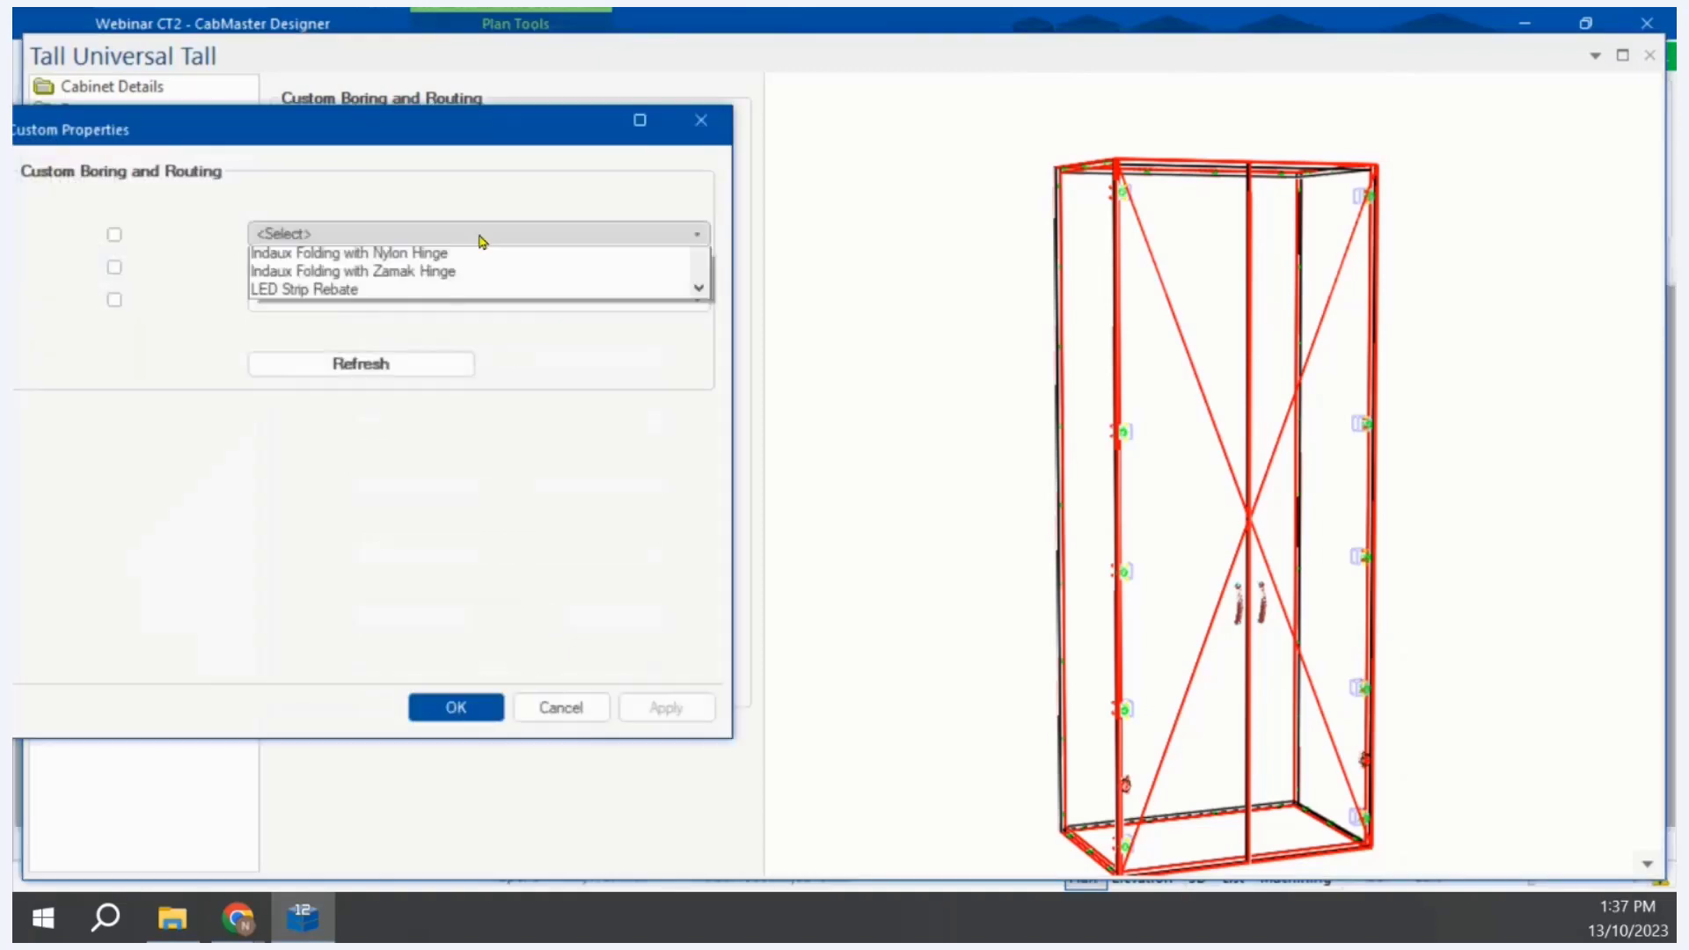
pyautogui.click(296, 313)
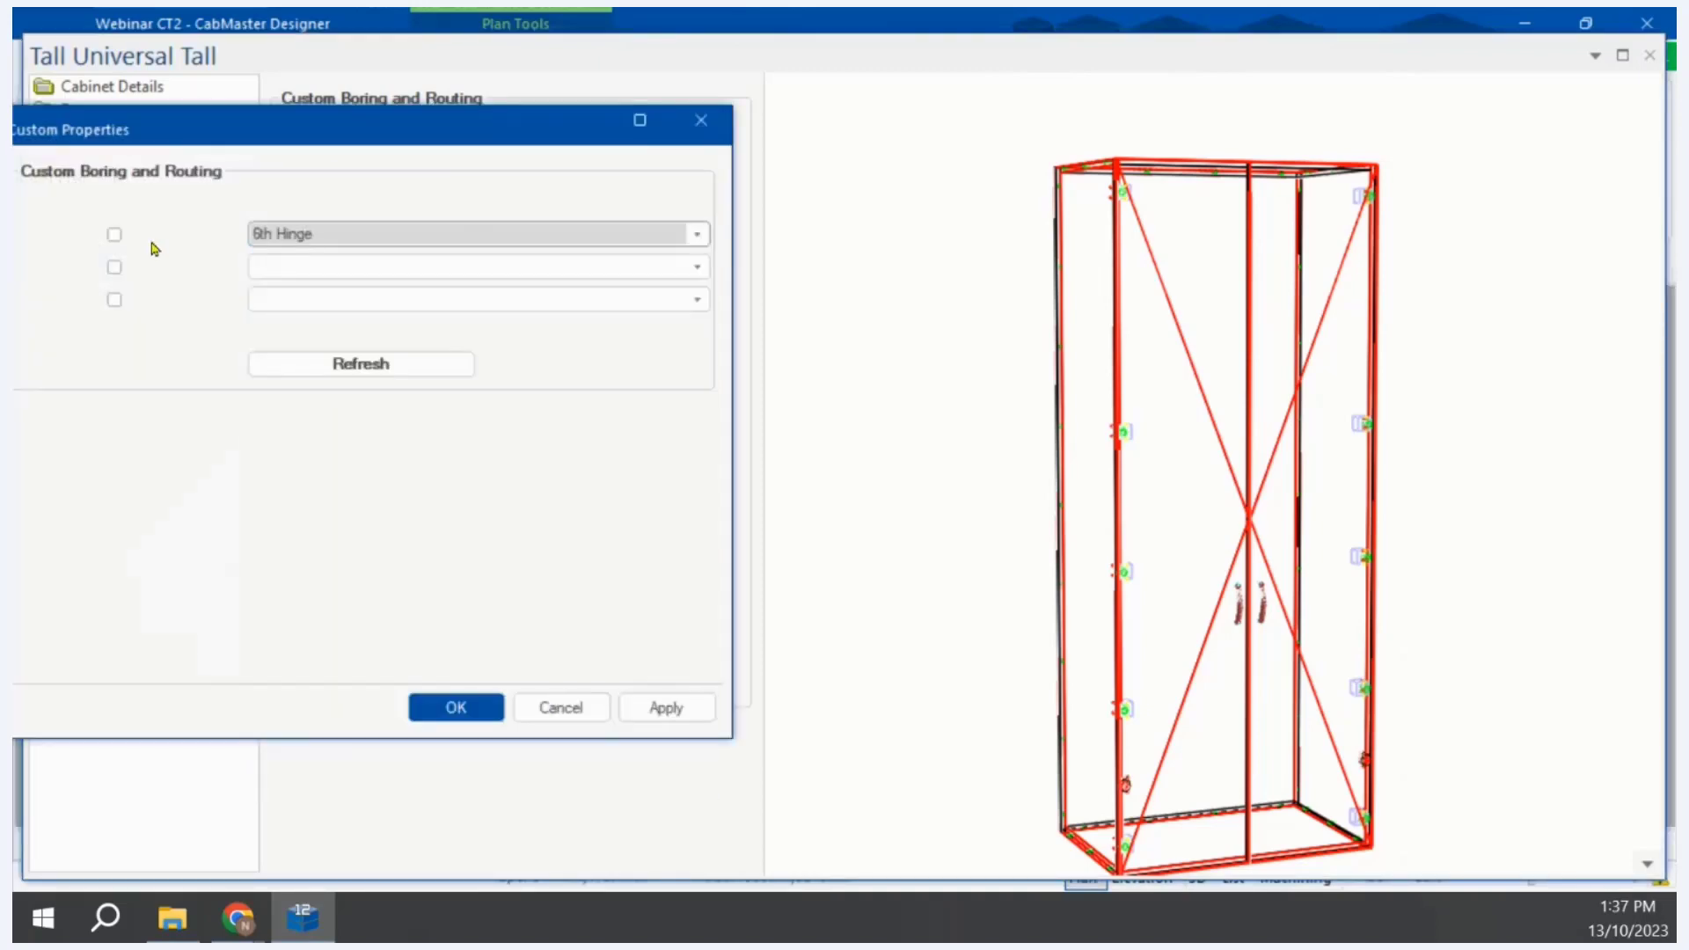
pyautogui.click(115, 236)
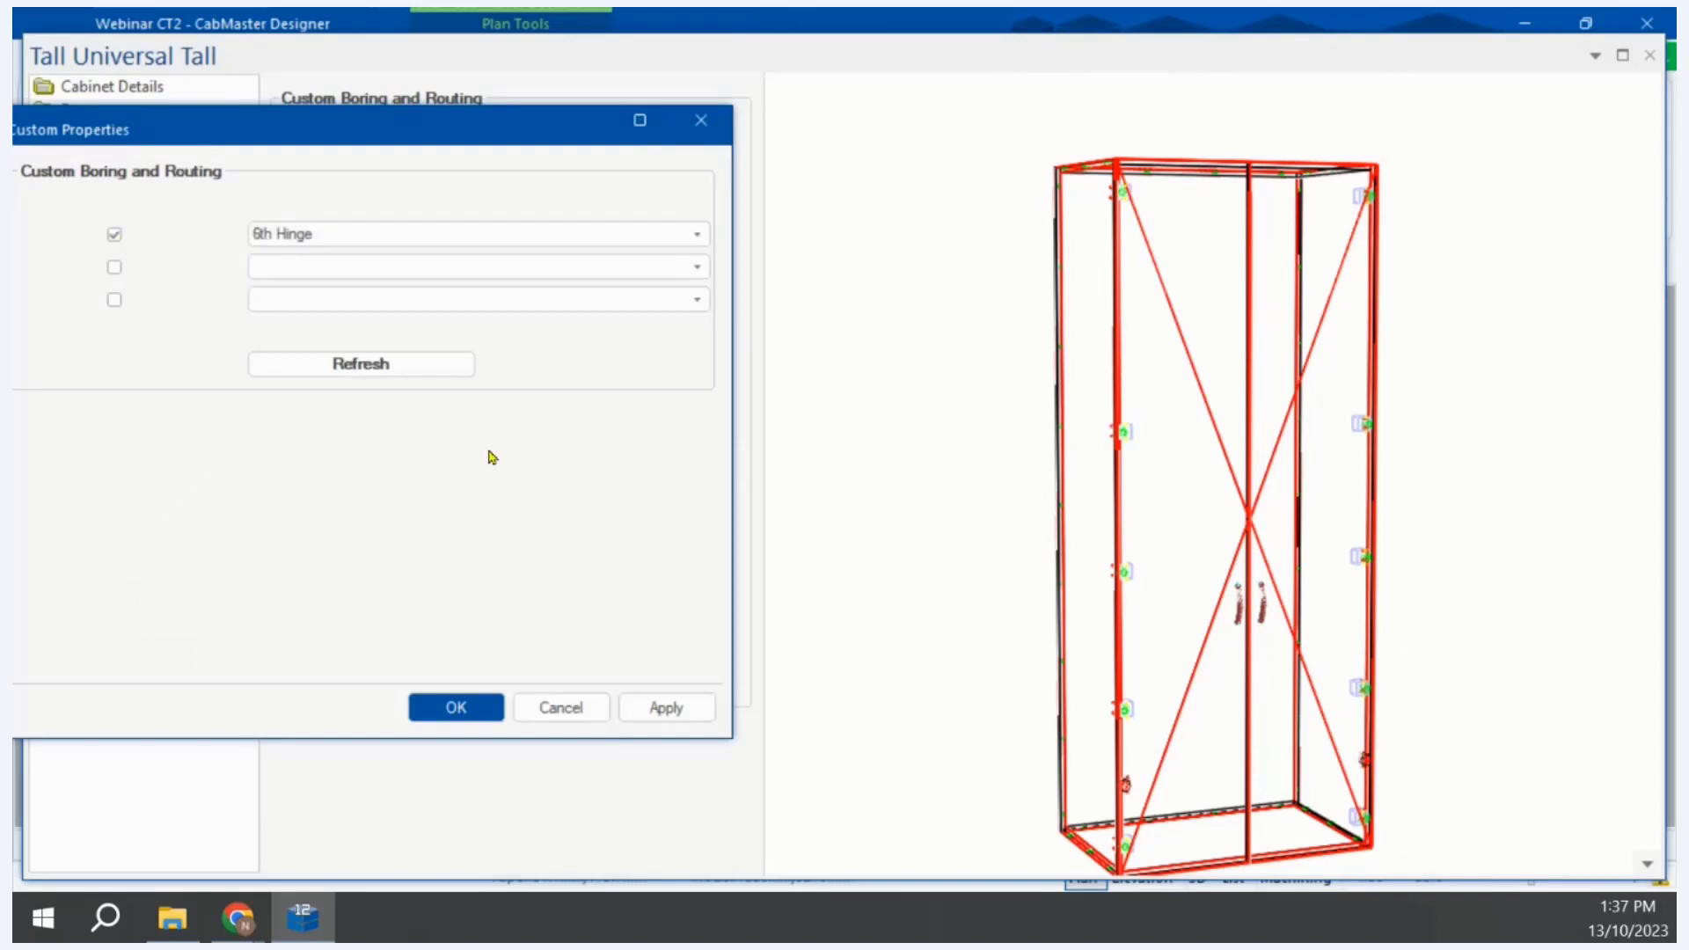
pyautogui.click(666, 707)
pyautogui.click(481, 712)
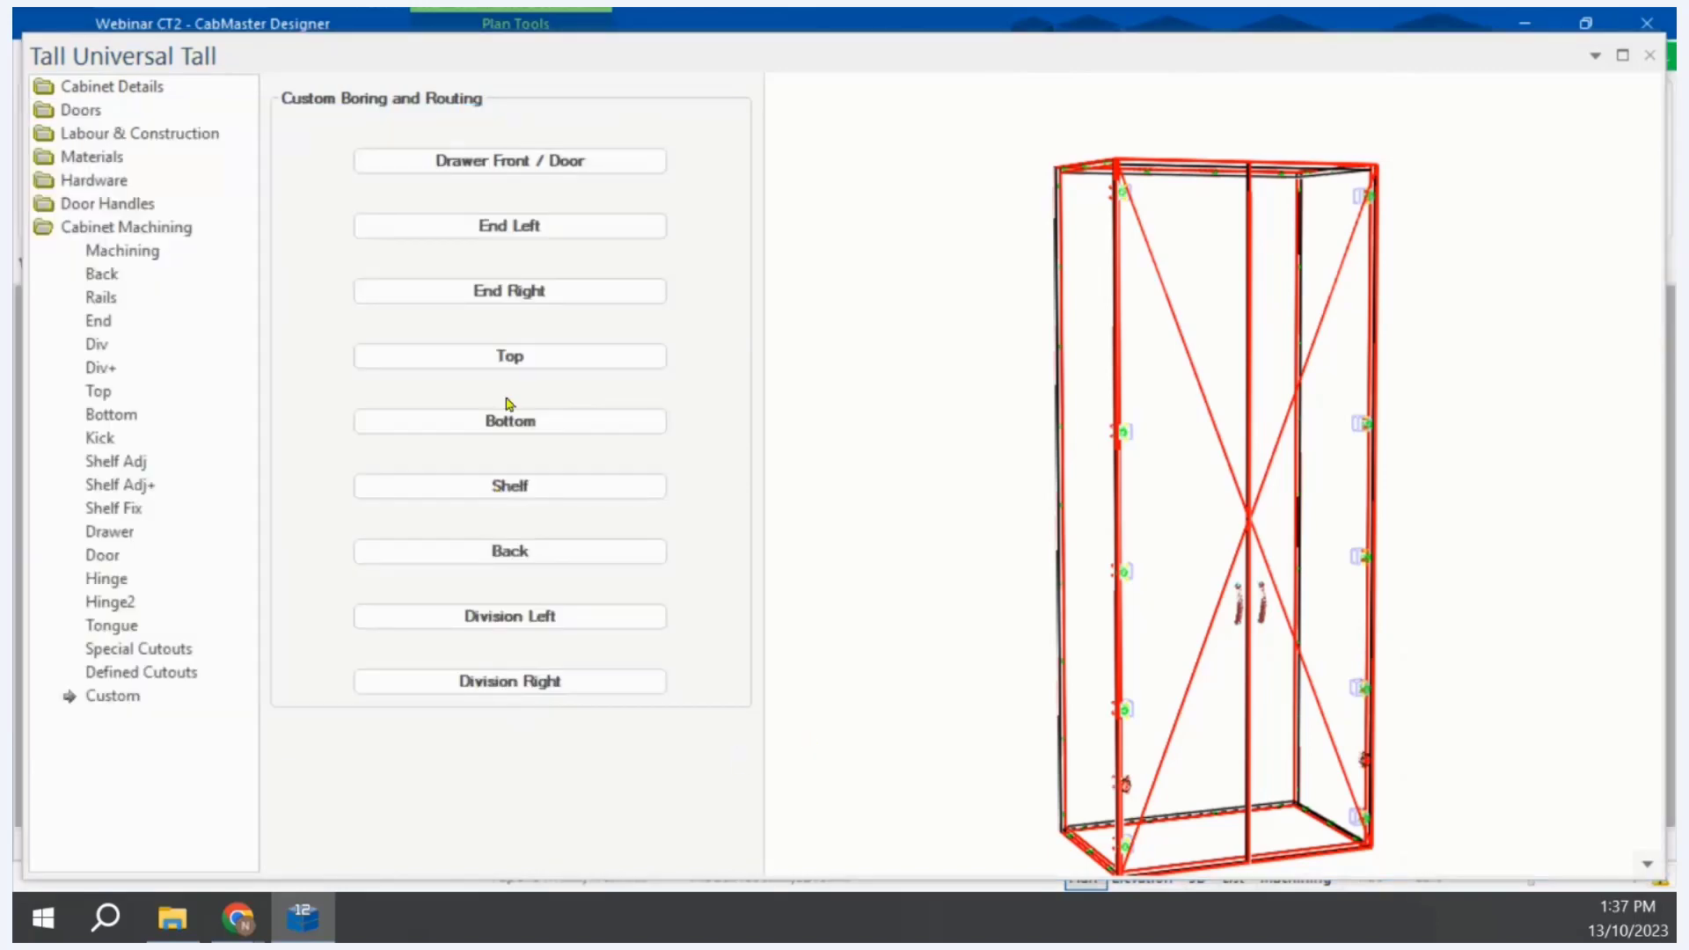
# Step: Enable the 6th Hinge table as custom boring and routing for the cabinet's right end and apply it
pyautogui.click(511, 299)
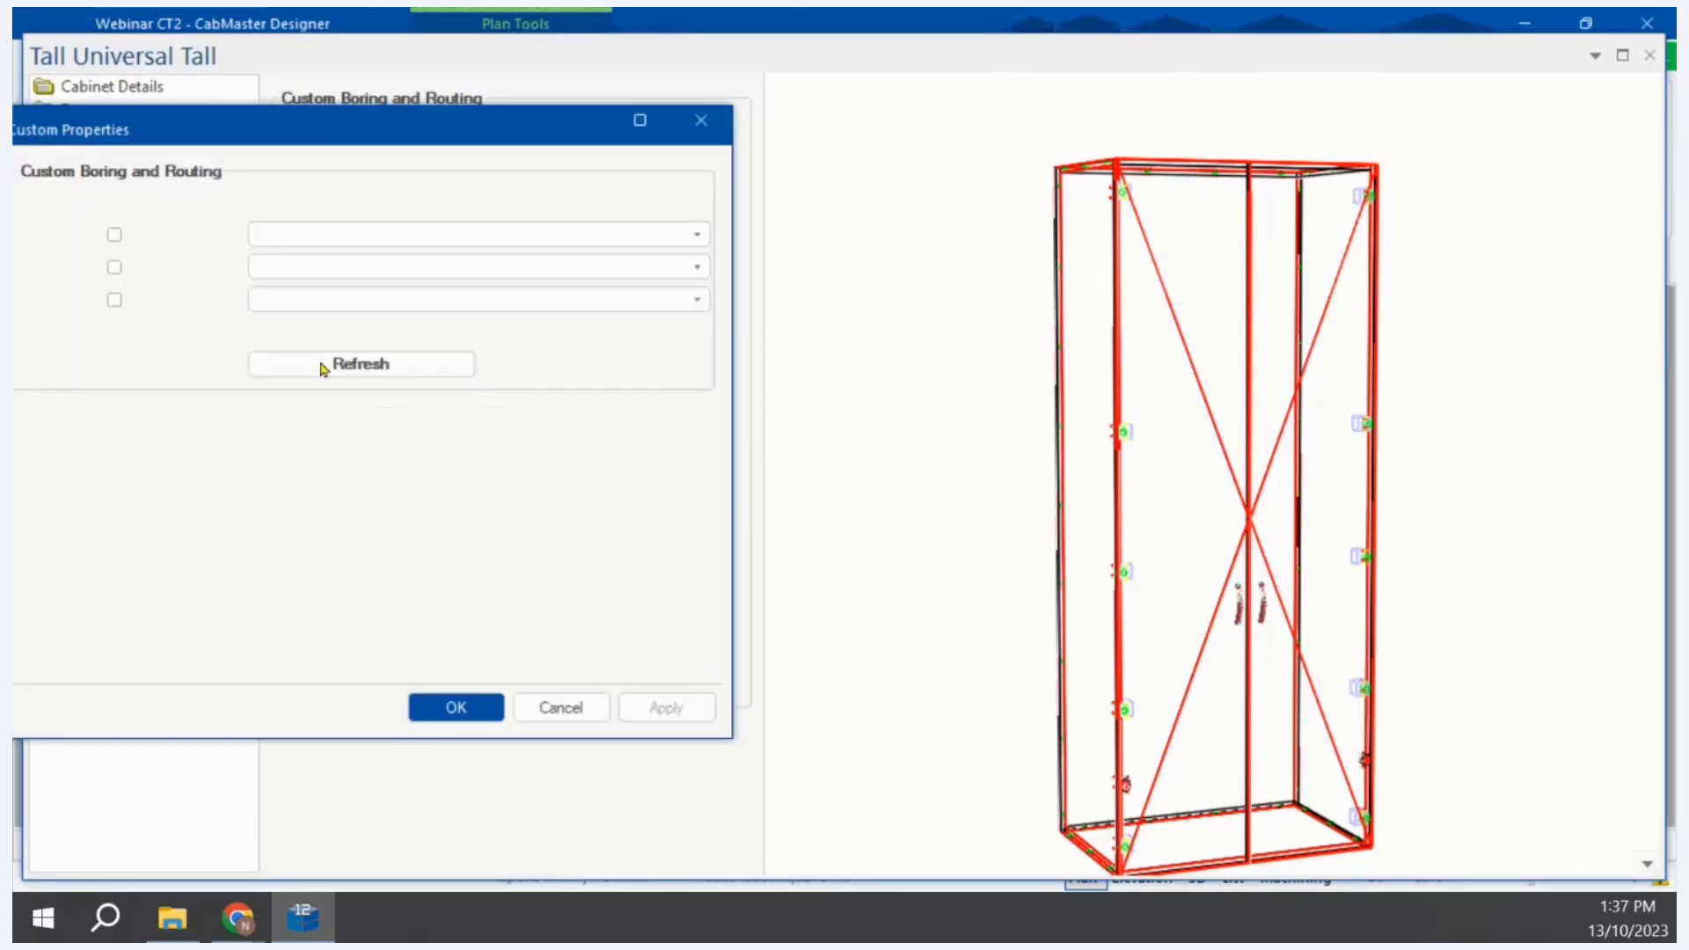
pyautogui.click(113, 234)
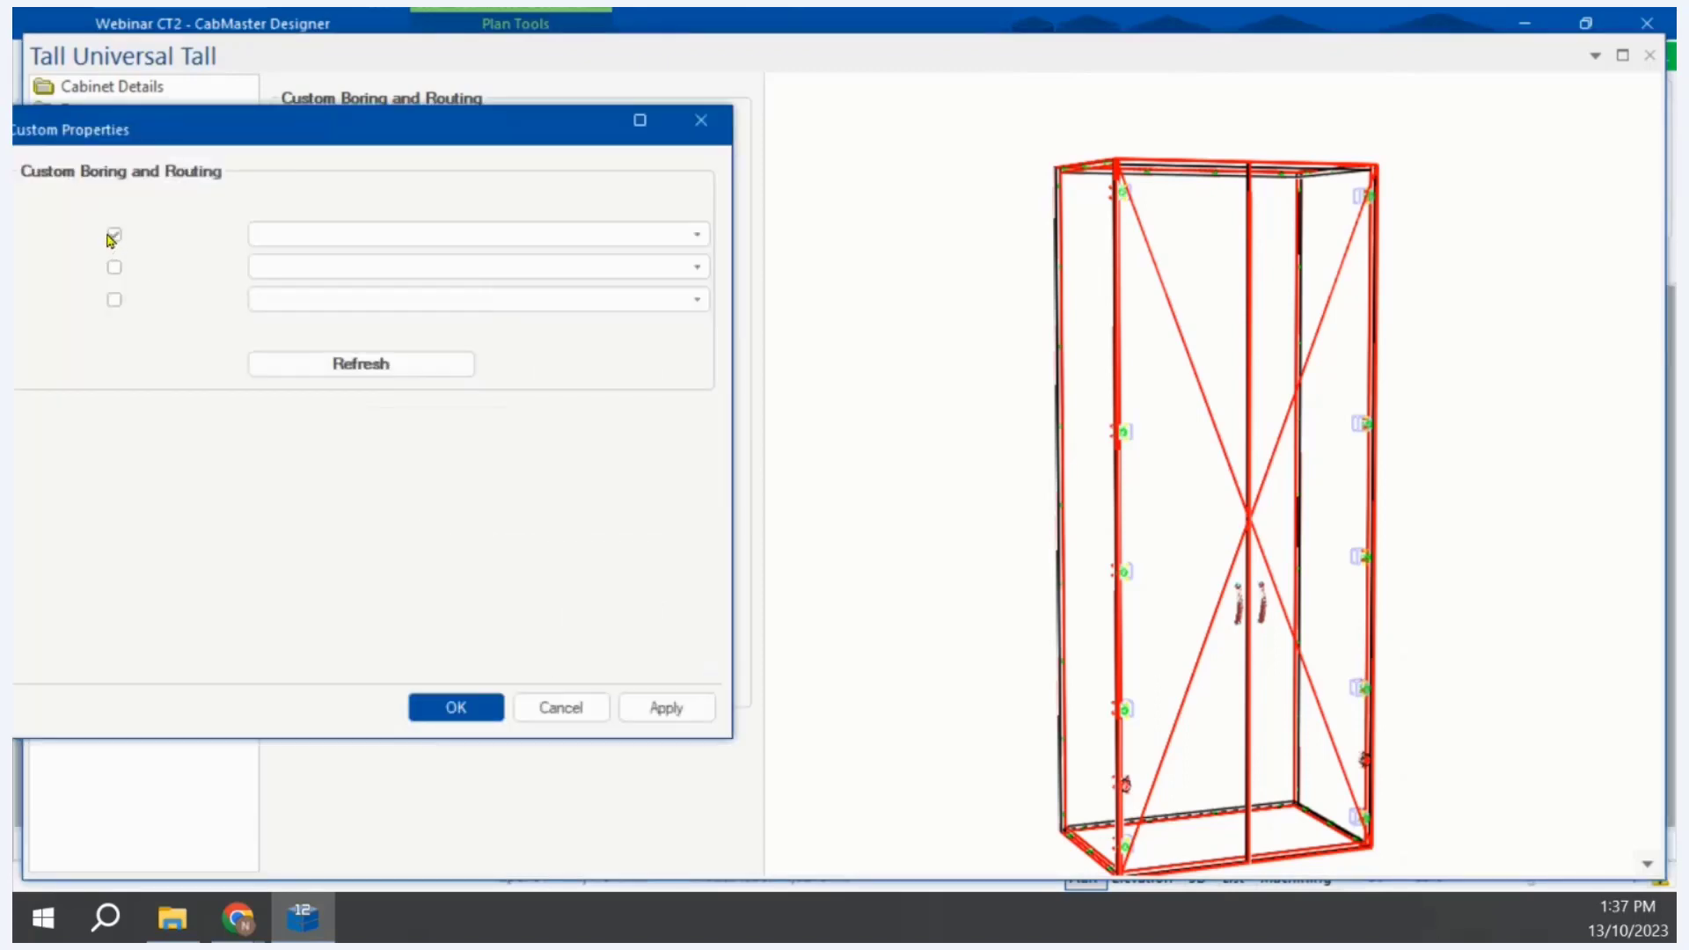
pyautogui.click(322, 240)
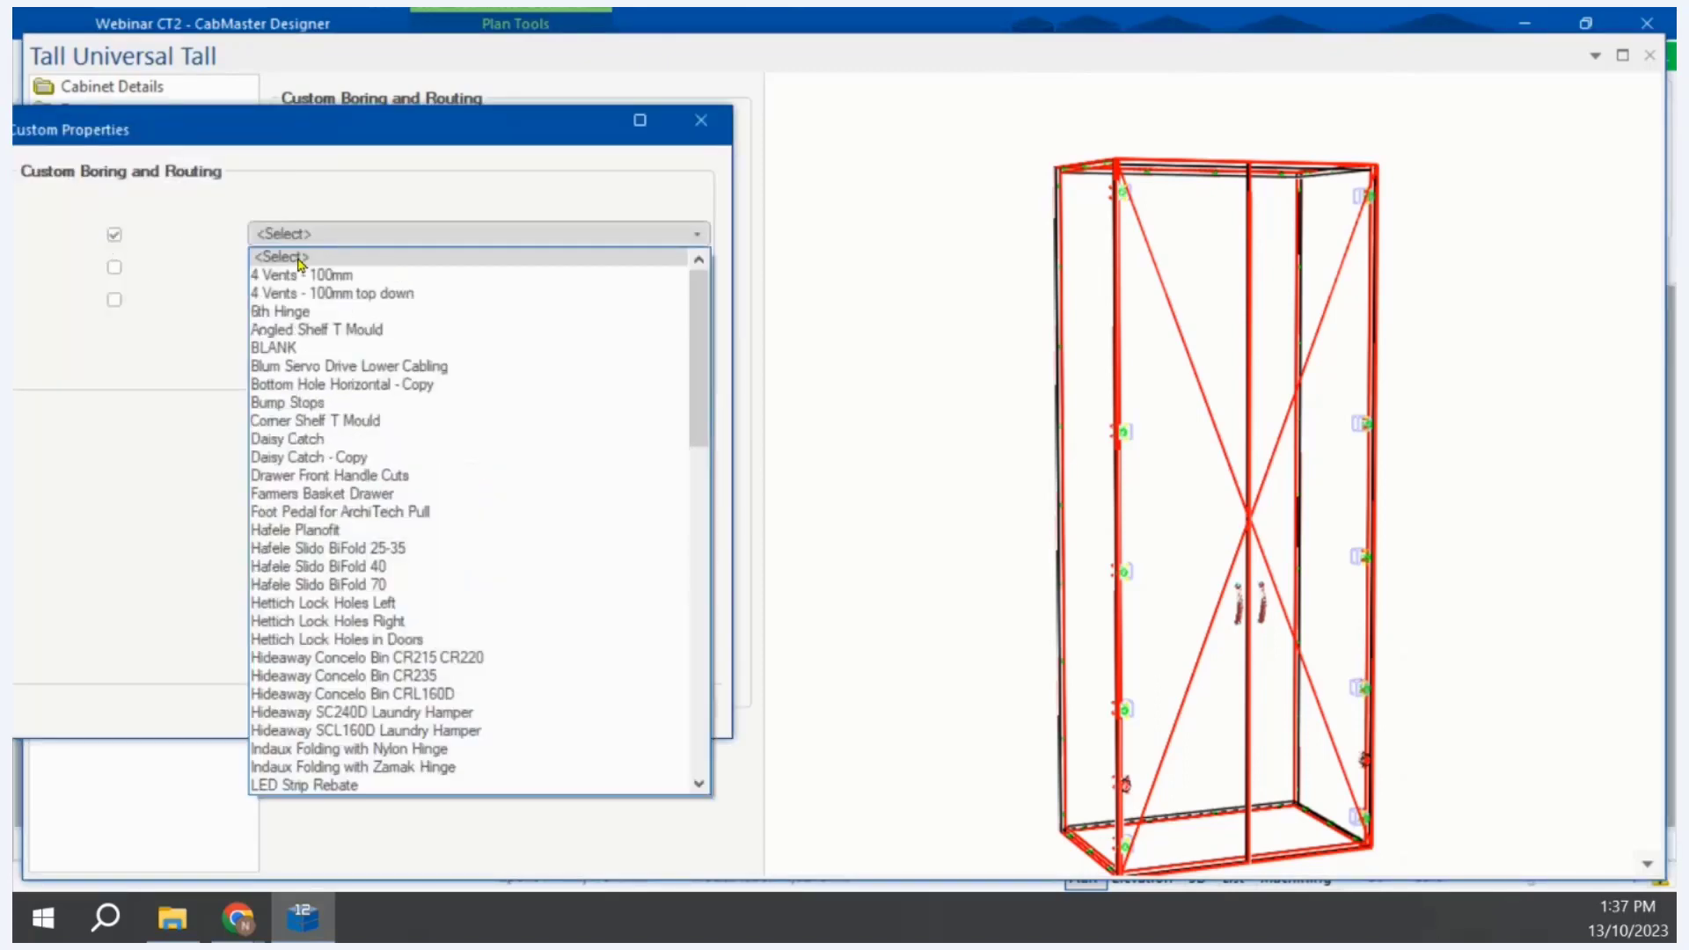
pyautogui.click(281, 314)
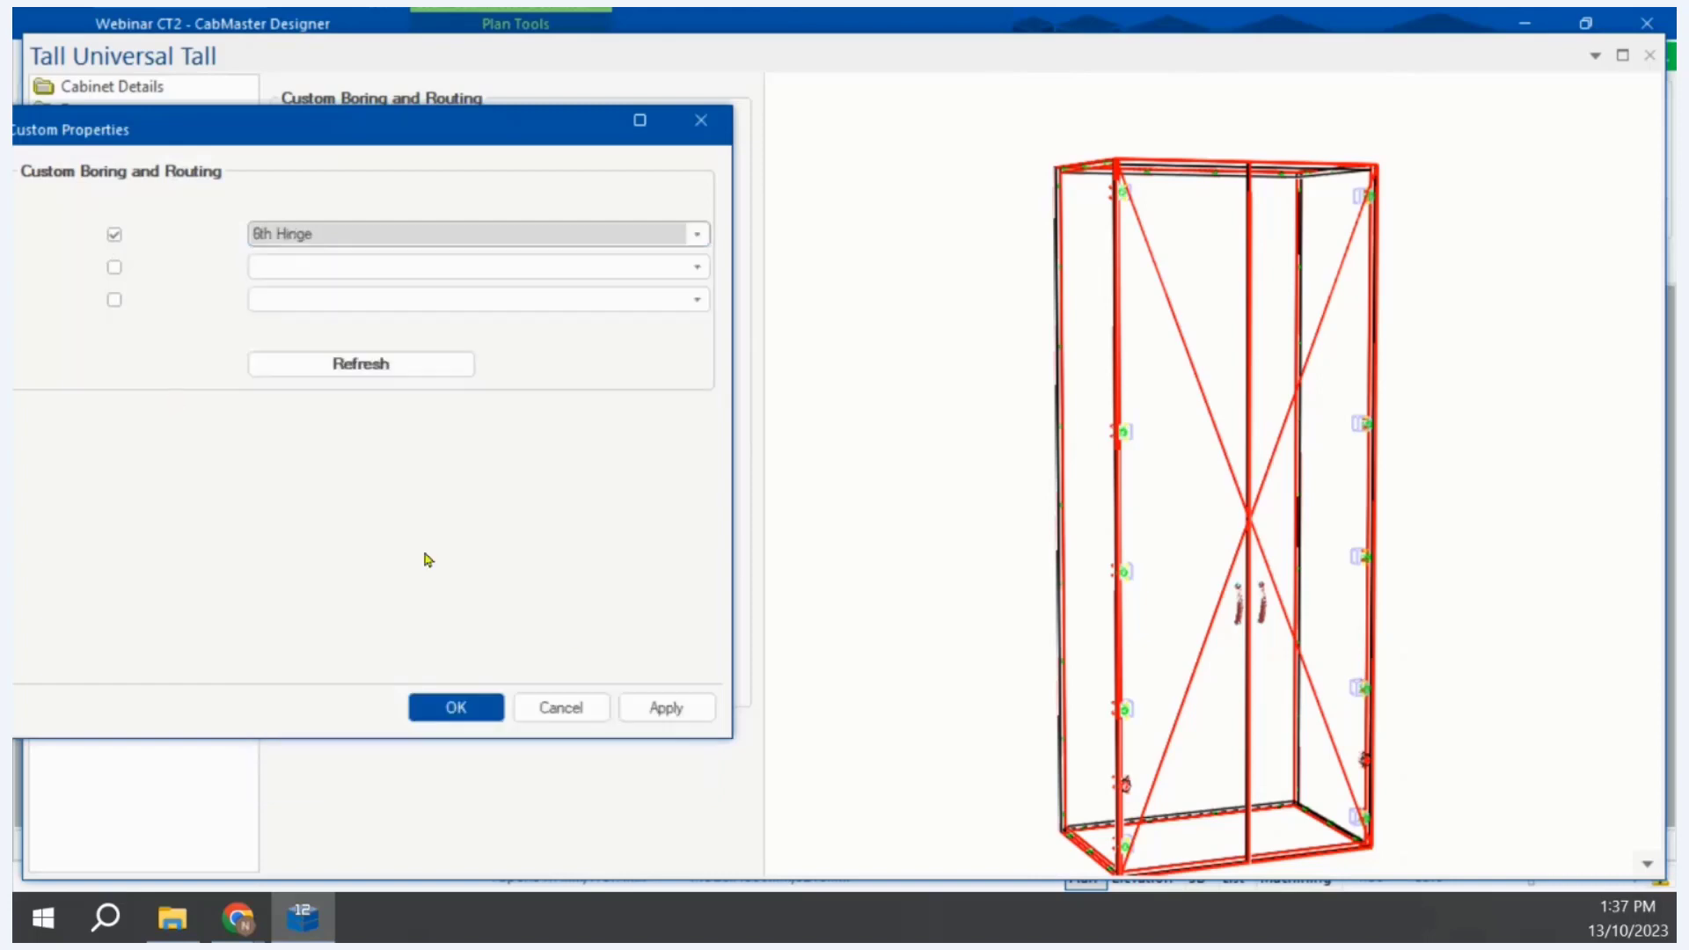
pyautogui.click(658, 712)
pyautogui.click(471, 715)
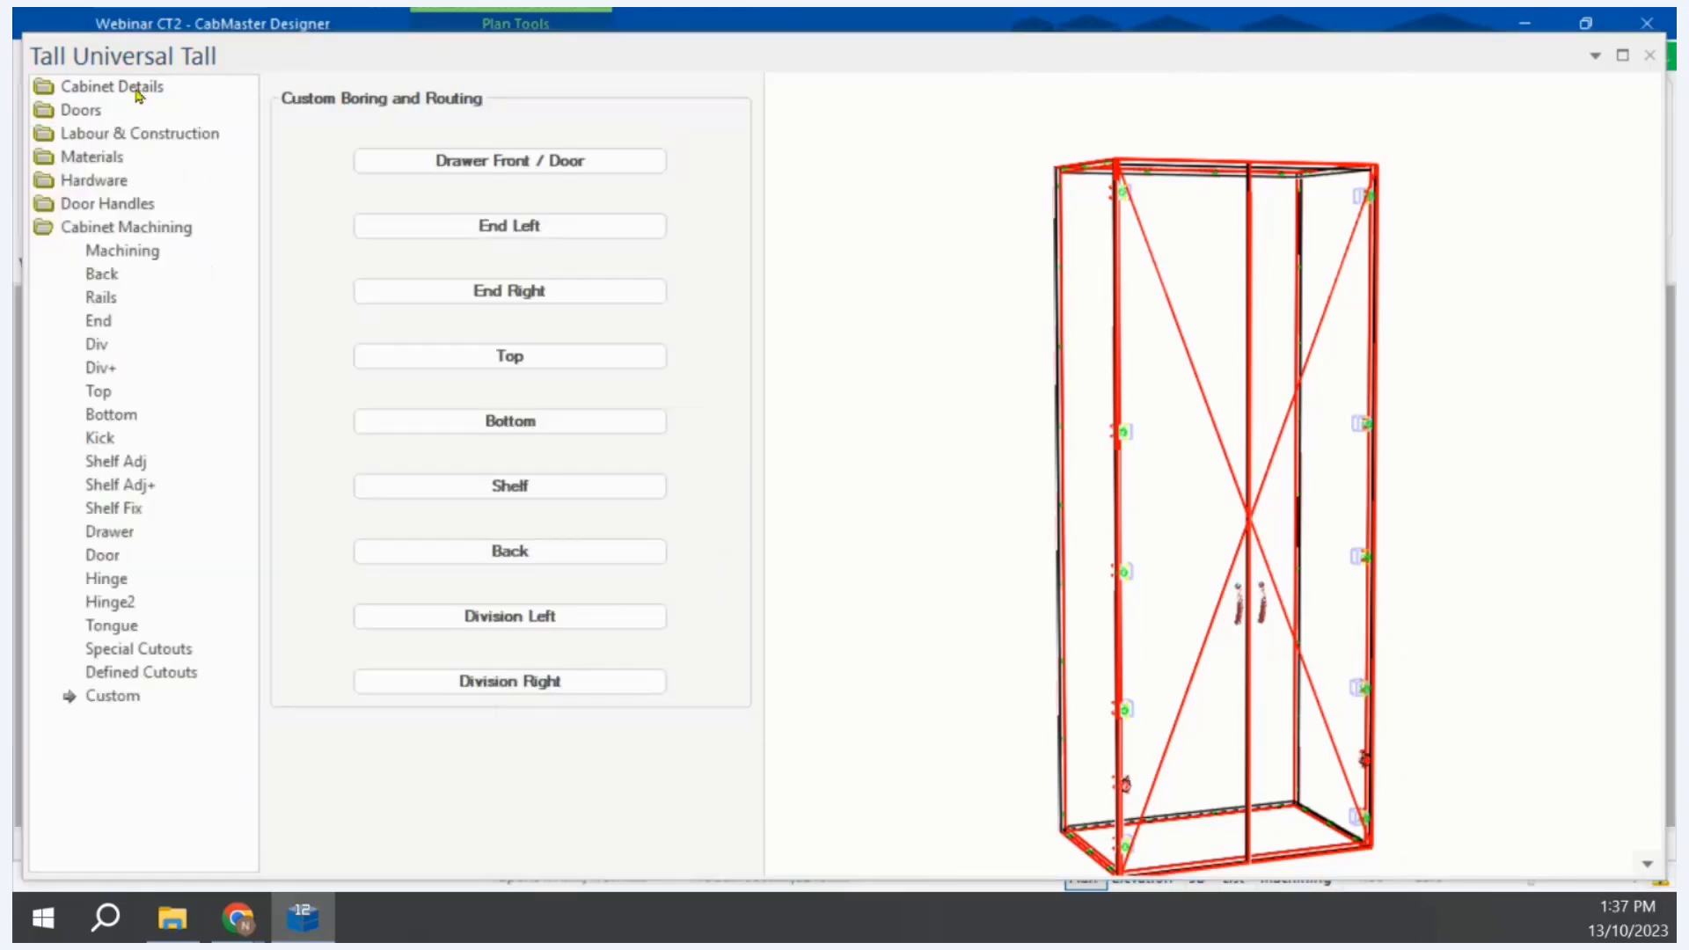
# Step: Set the tall cabinet's local property X6 to 1420mm+440mm and apply it
pyautogui.click(137, 88)
pyautogui.click(461, 97)
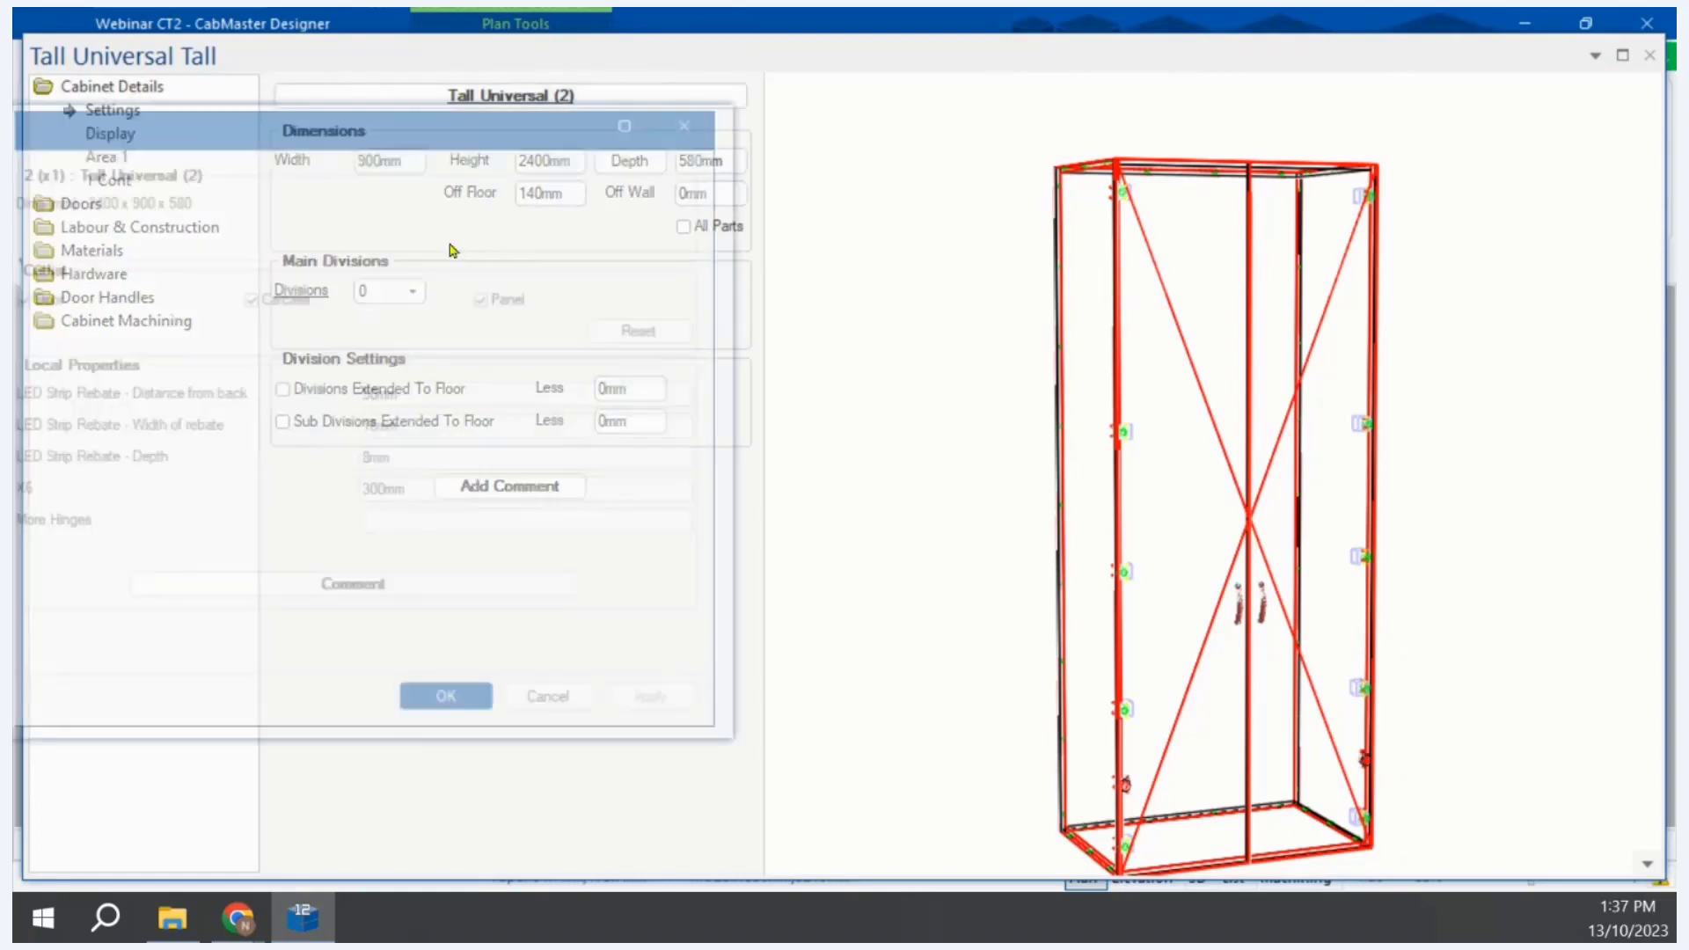
pyautogui.doubleClick(448, 492)
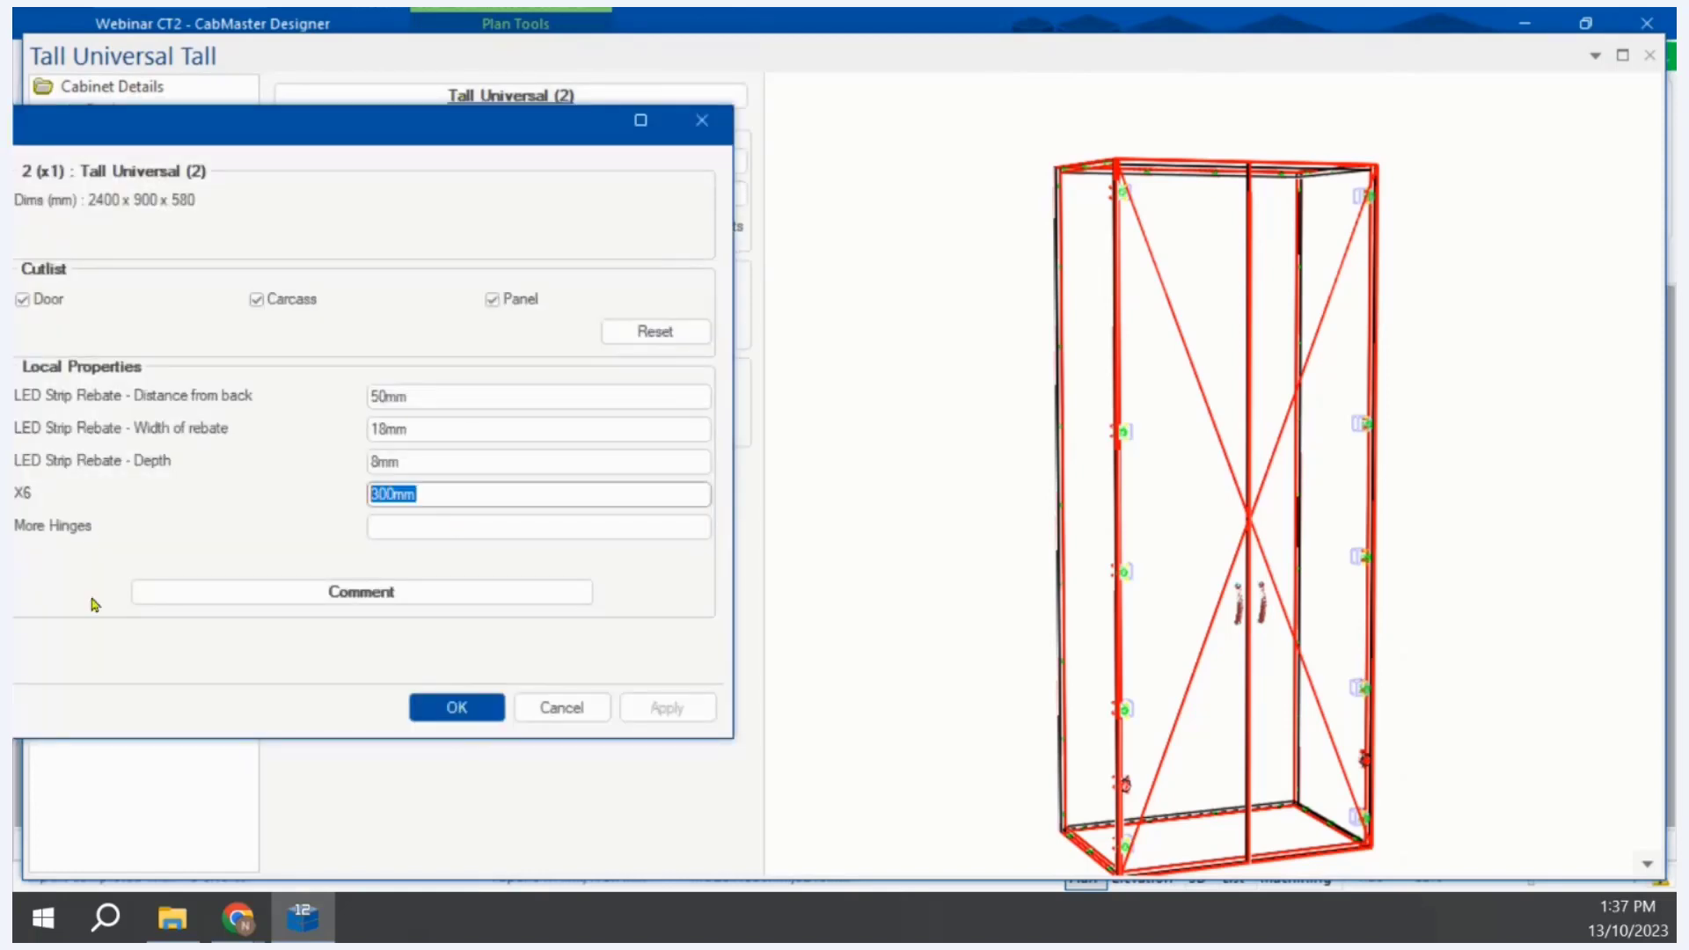
pyautogui.write('142')
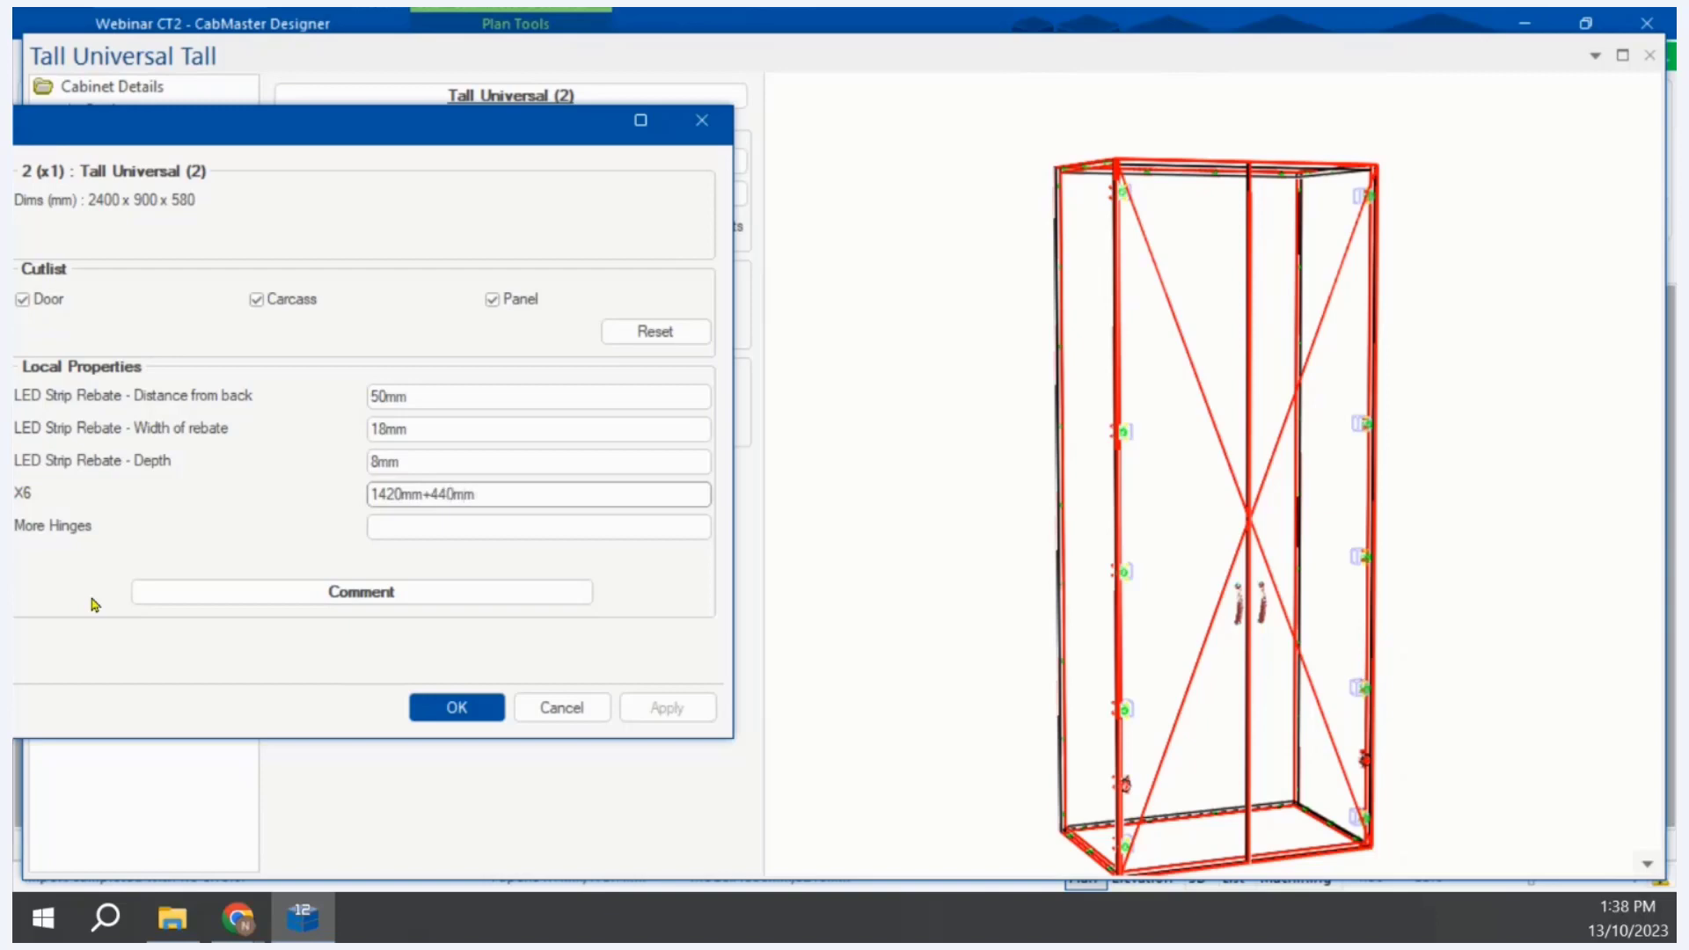
pyautogui.press('Tab')
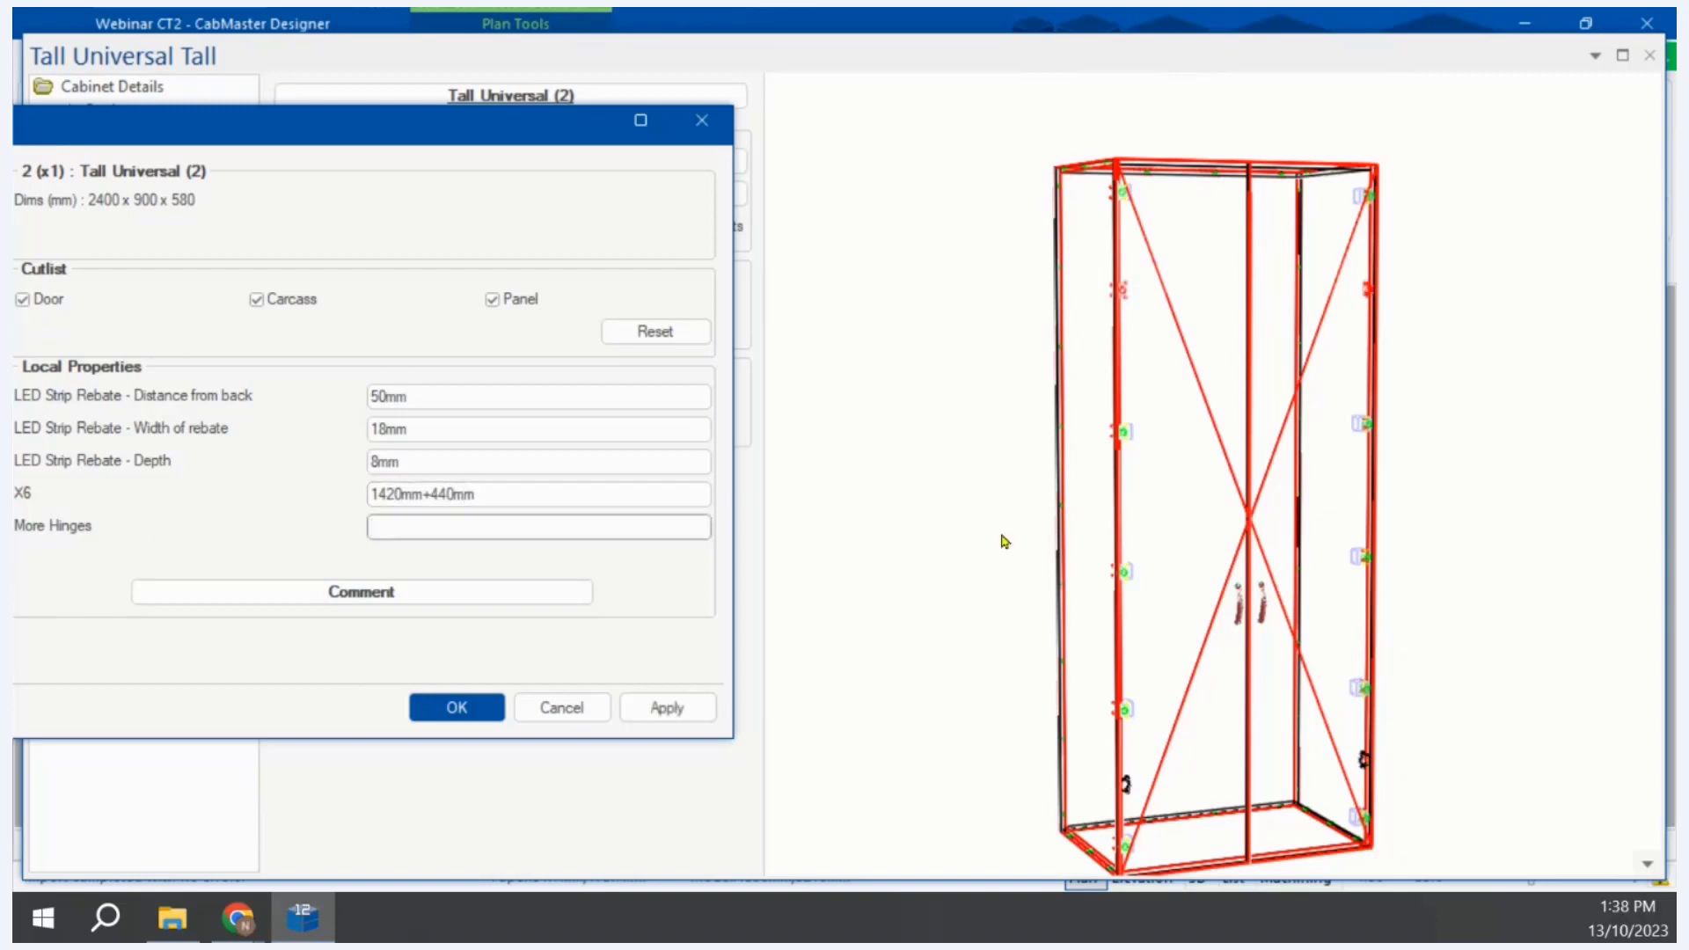
pyautogui.click(667, 709)
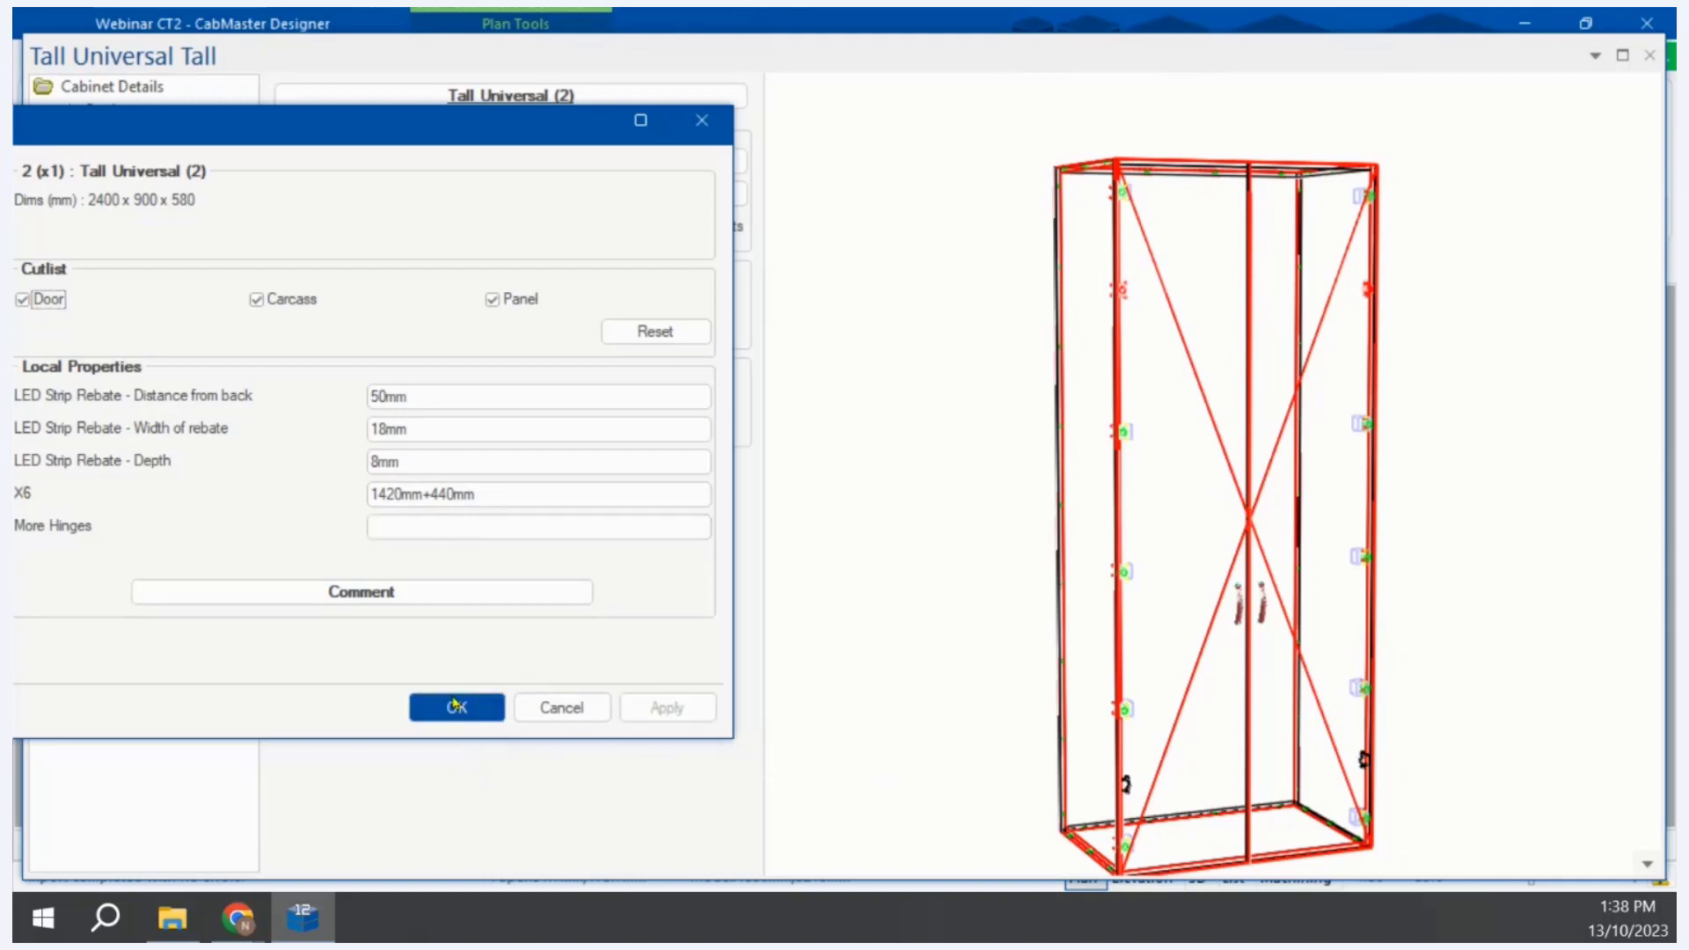
pyautogui.click(458, 711)
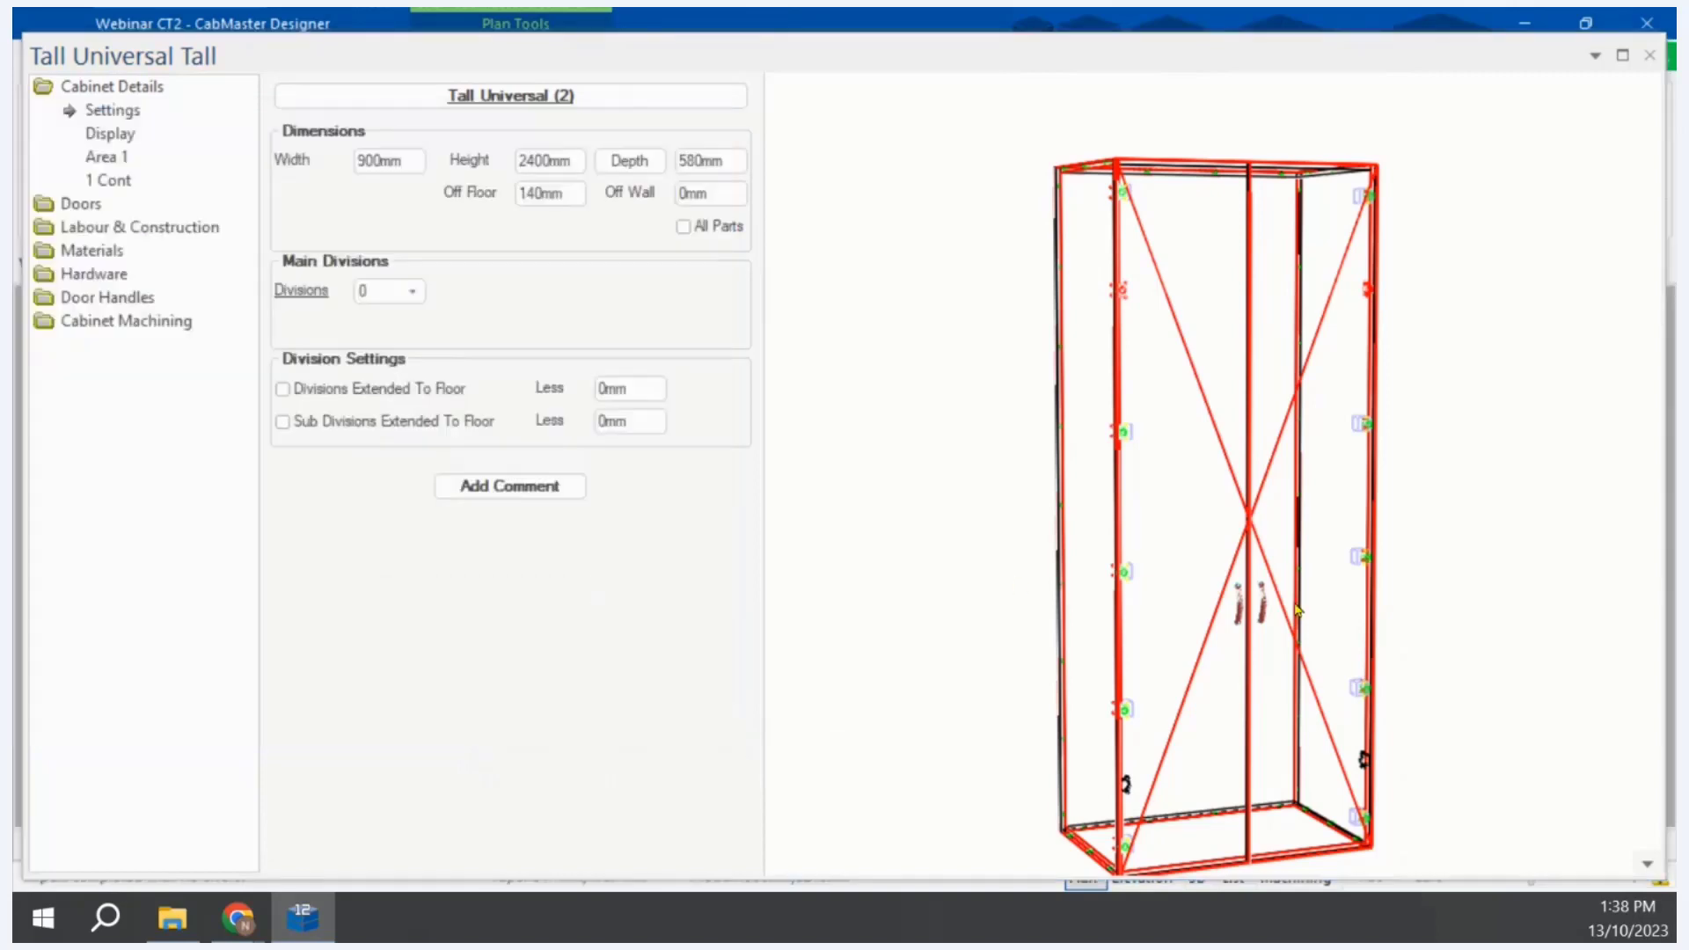
# Step: Check the added hinge in the 3D preview and look at the 6th Hinge.qlt file in the Custom machining folder
pyautogui.moveTo(1276, 605); pyautogui.dragTo(1036, 611)
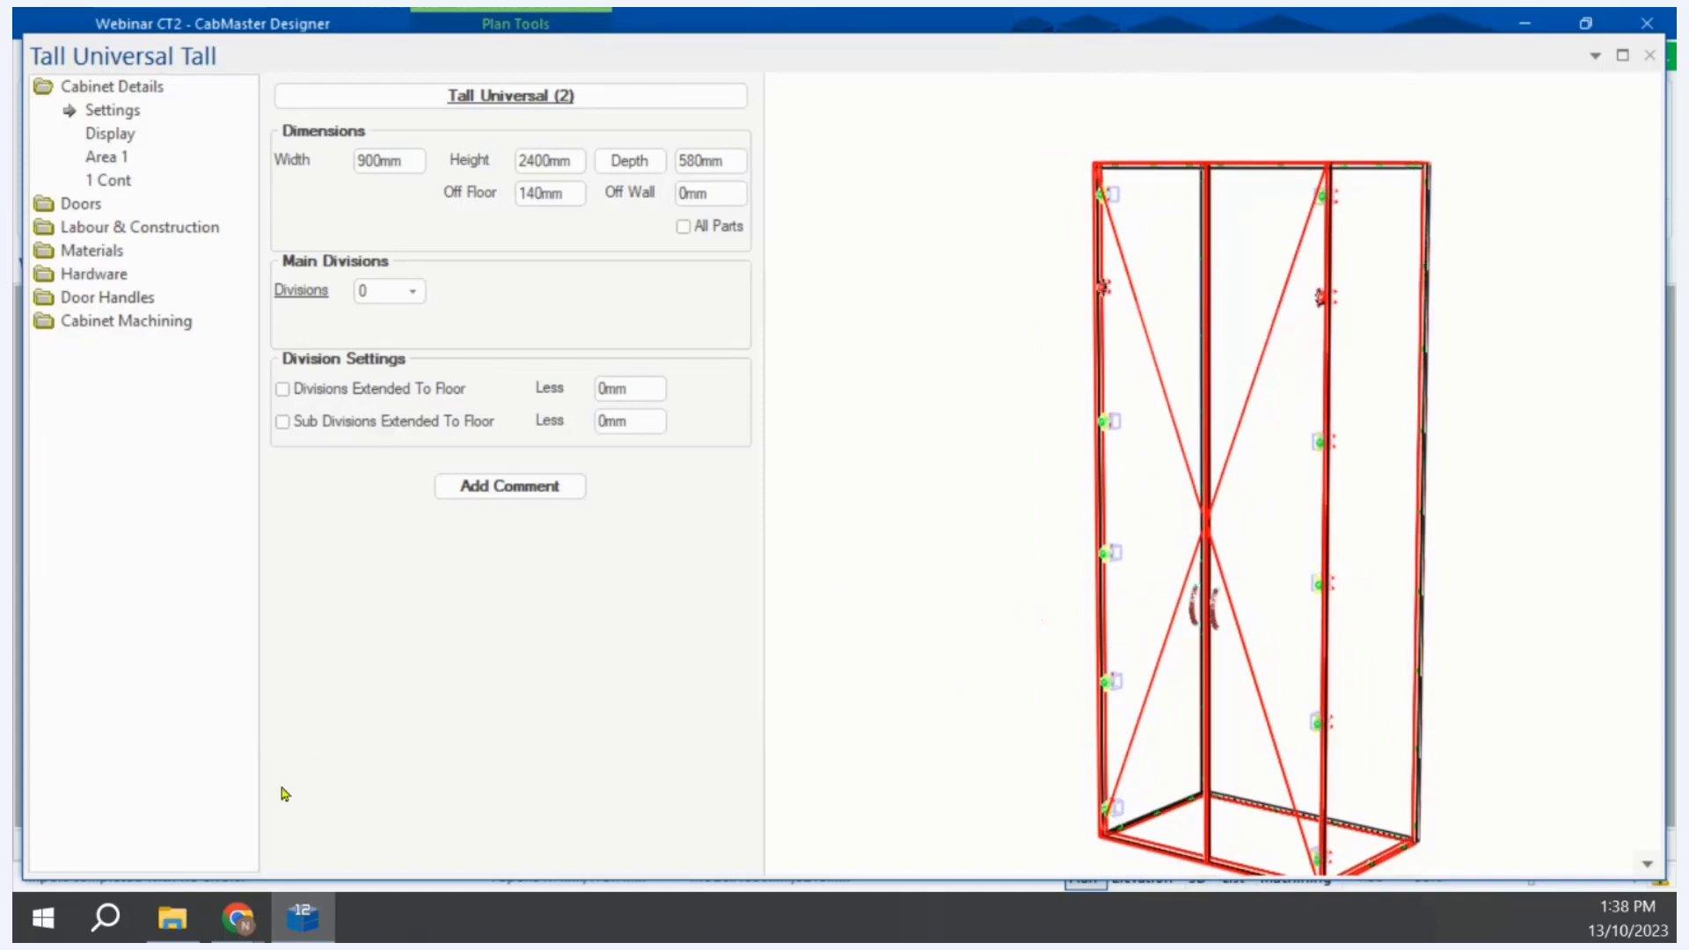
pyautogui.click(172, 917)
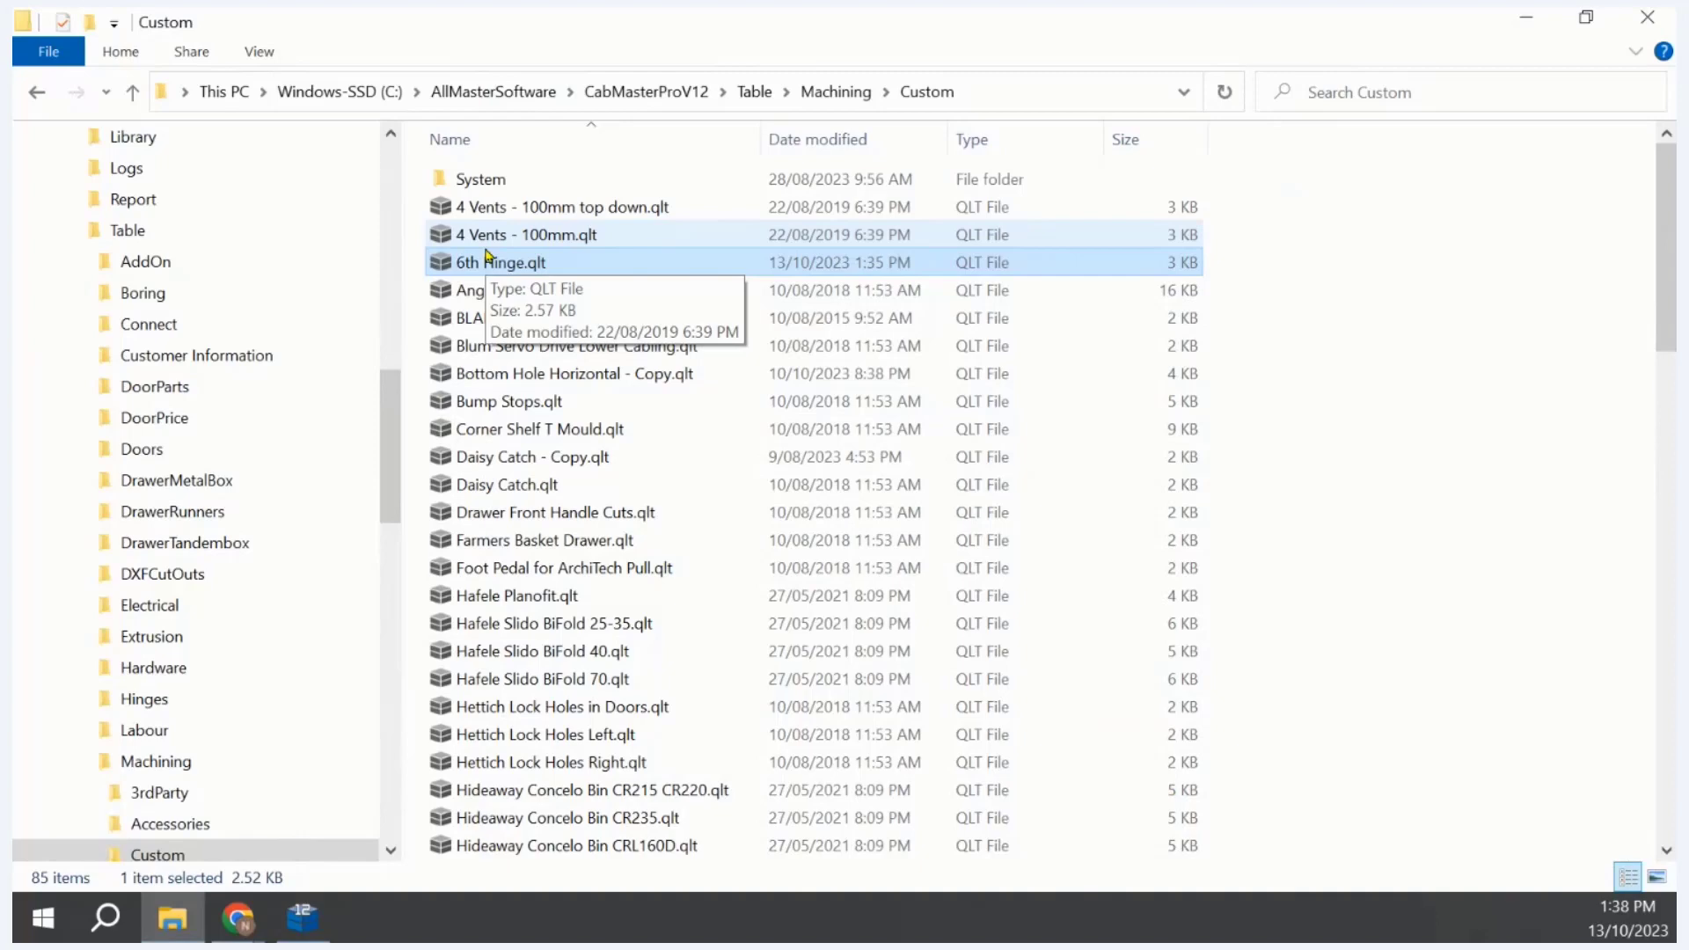
pyautogui.click(302, 918)
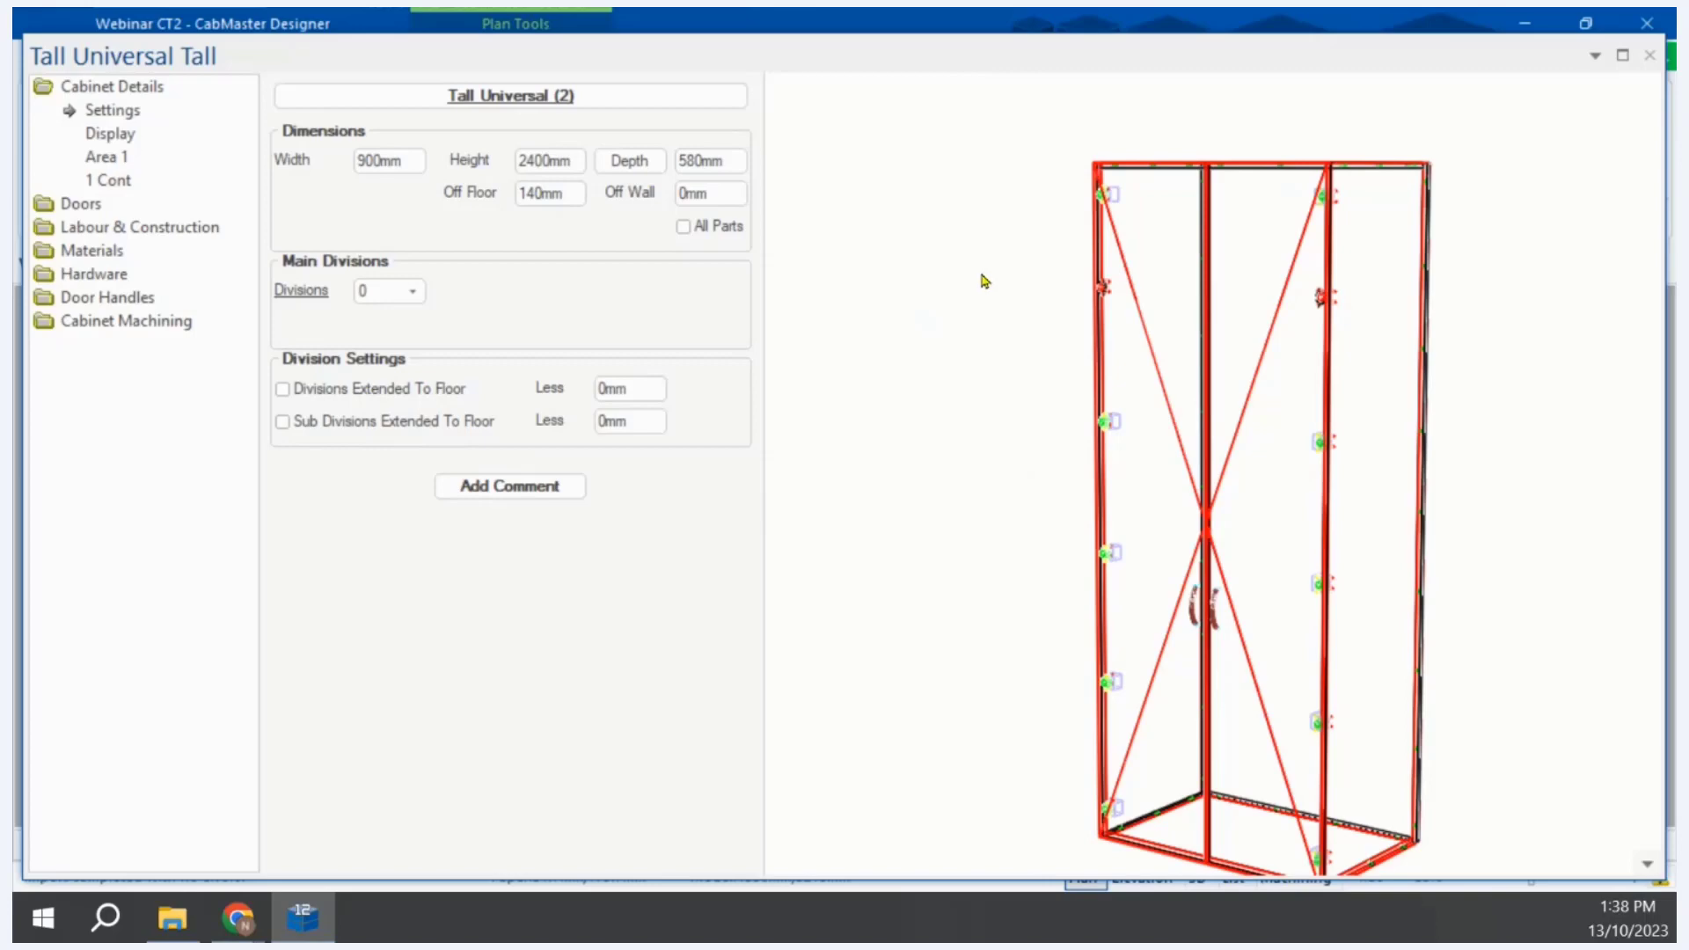
# Step: Close the tall cabinet's properties and open the properties of the tall cabinet on the Outro page
pyautogui.click(1650, 54)
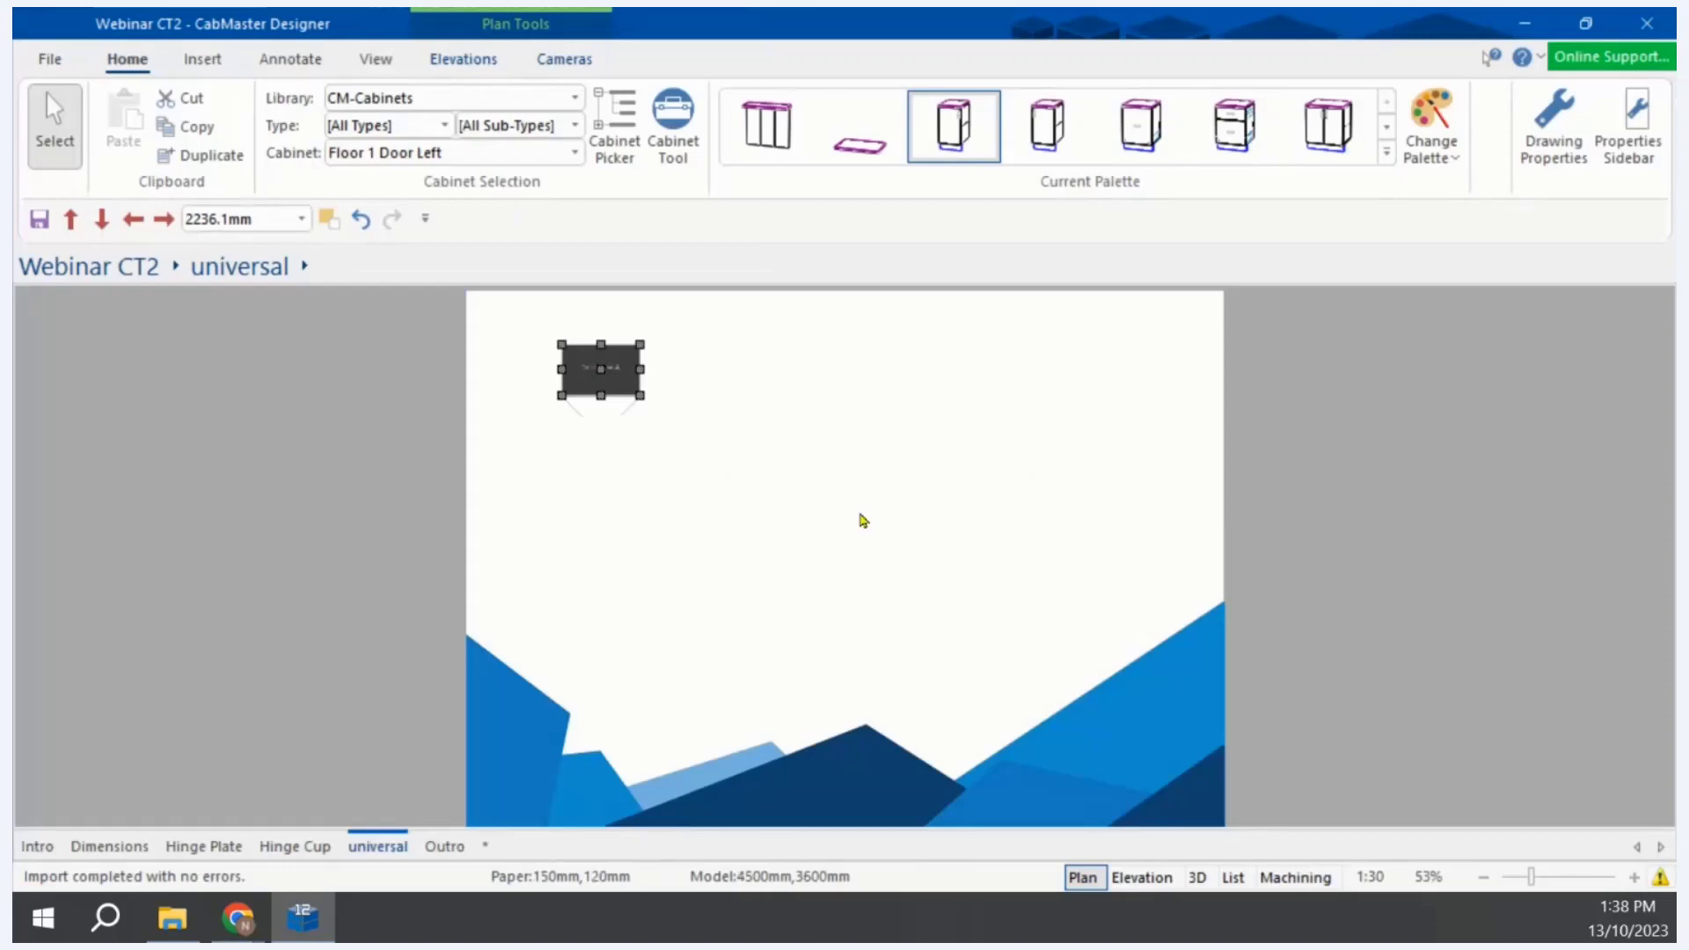
pyautogui.click(864, 520)
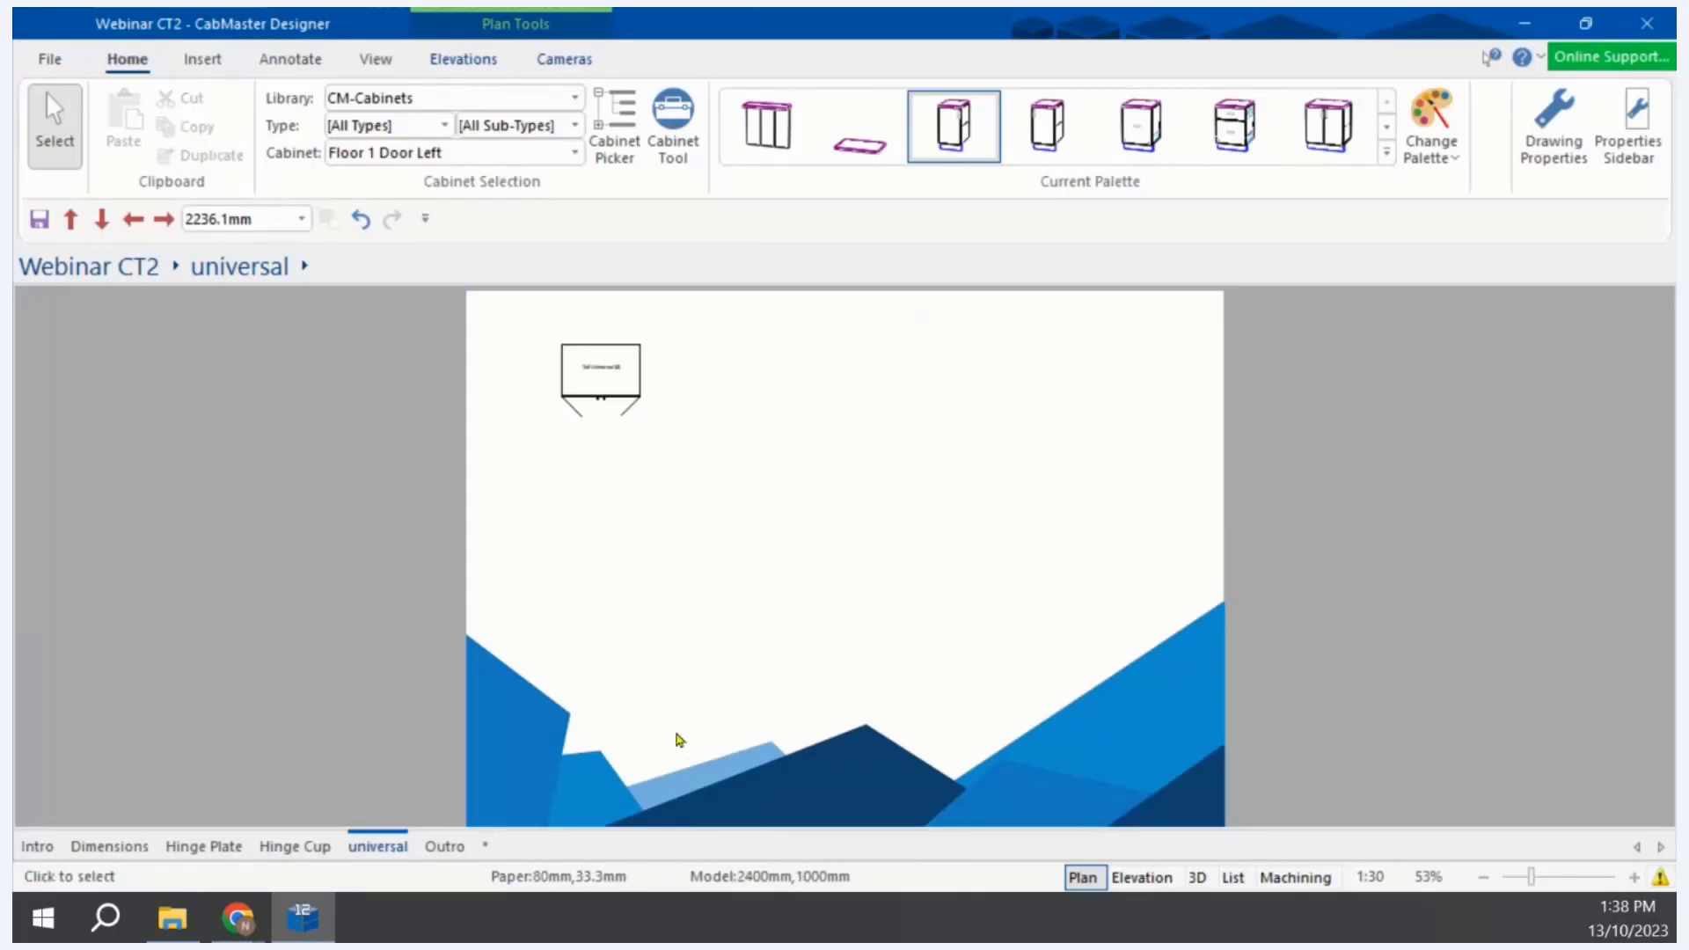
pyautogui.click(447, 846)
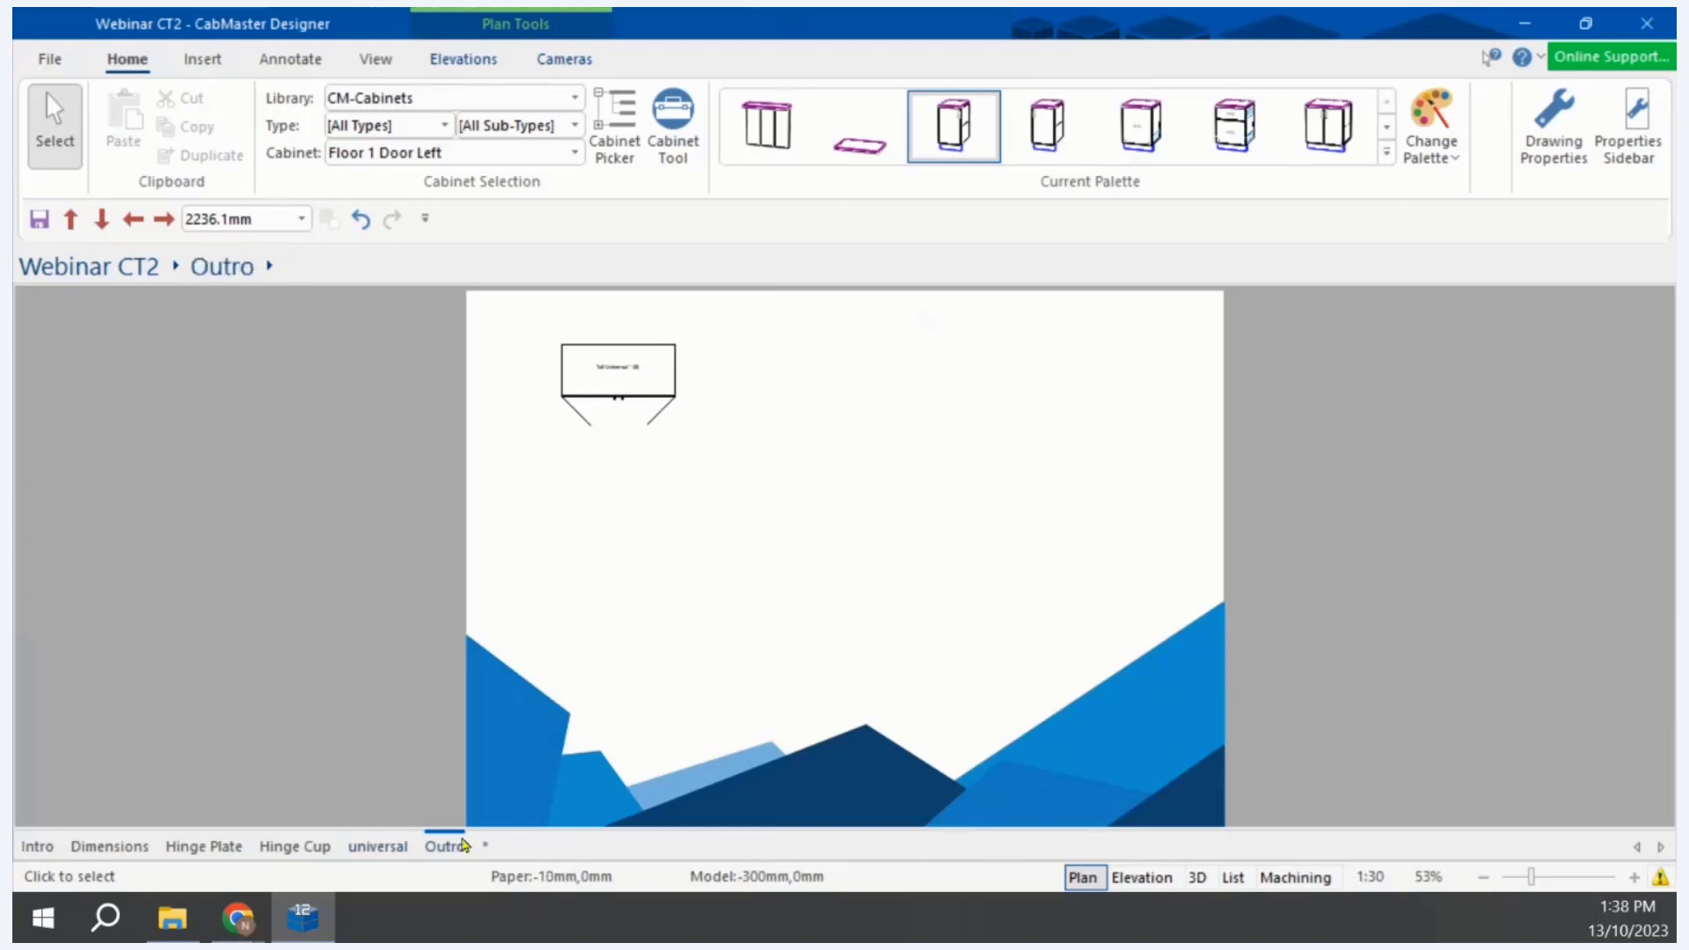
pyautogui.doubleClick(619, 368)
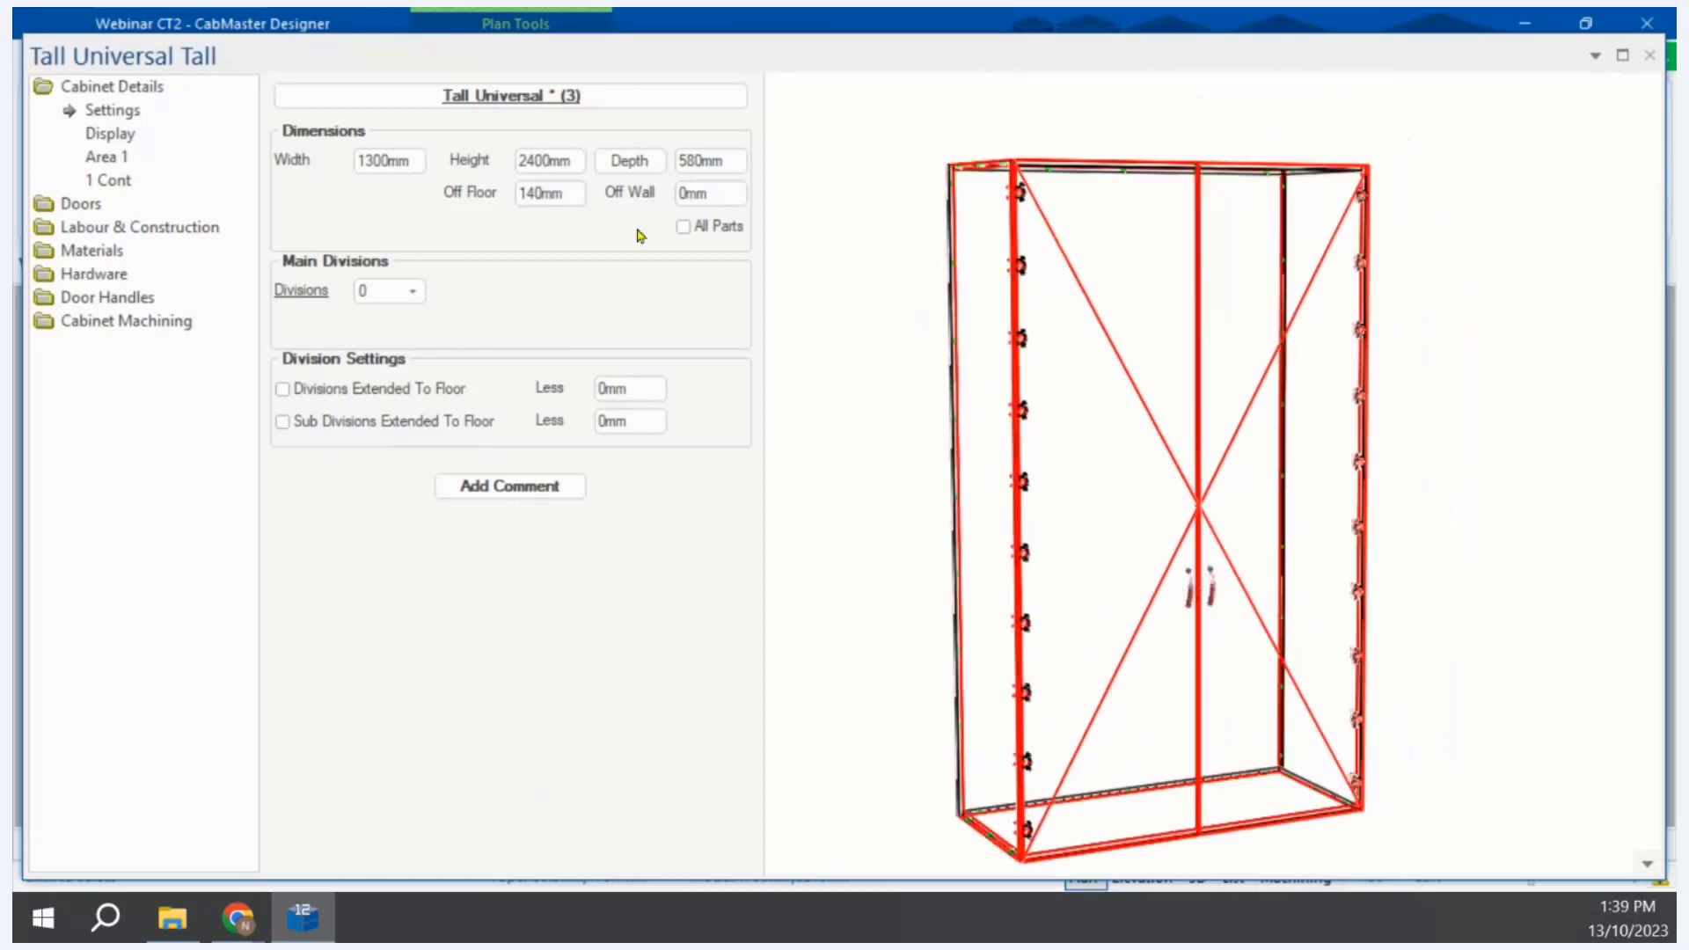
# Step: Set the cabinet's More Hinges local property to 5, apply it, and check the hinges in the 3D preview
pyautogui.click(459, 94)
pyautogui.doubleClick(443, 533)
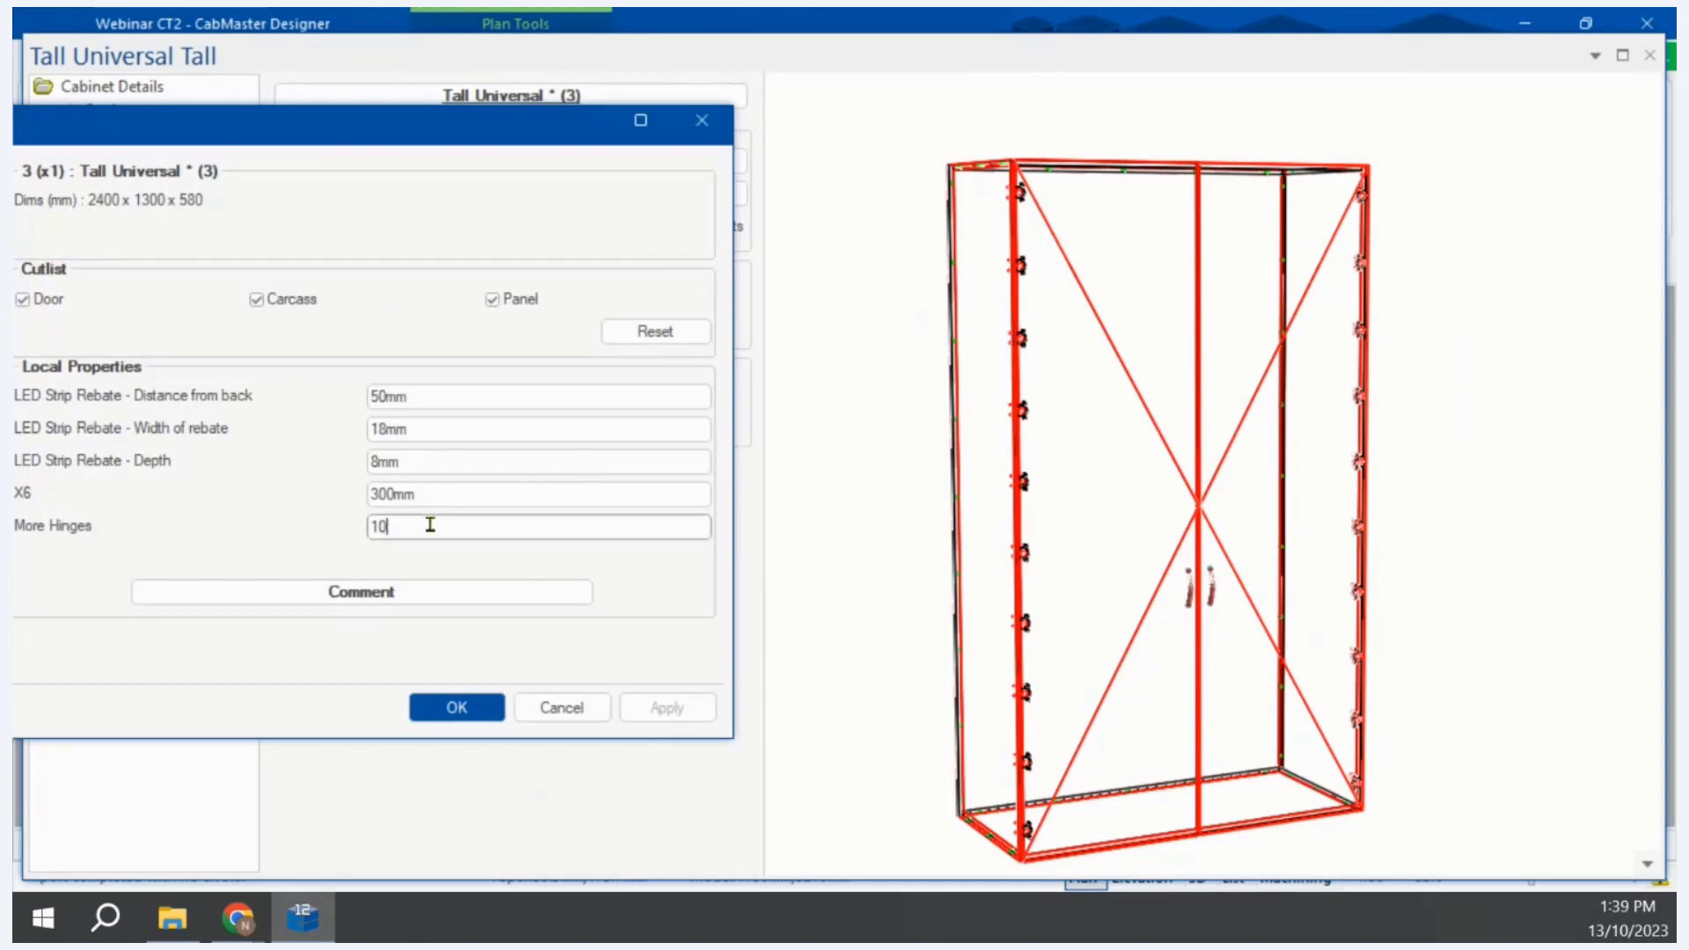
pyautogui.write('5')
pyautogui.press('Tab')
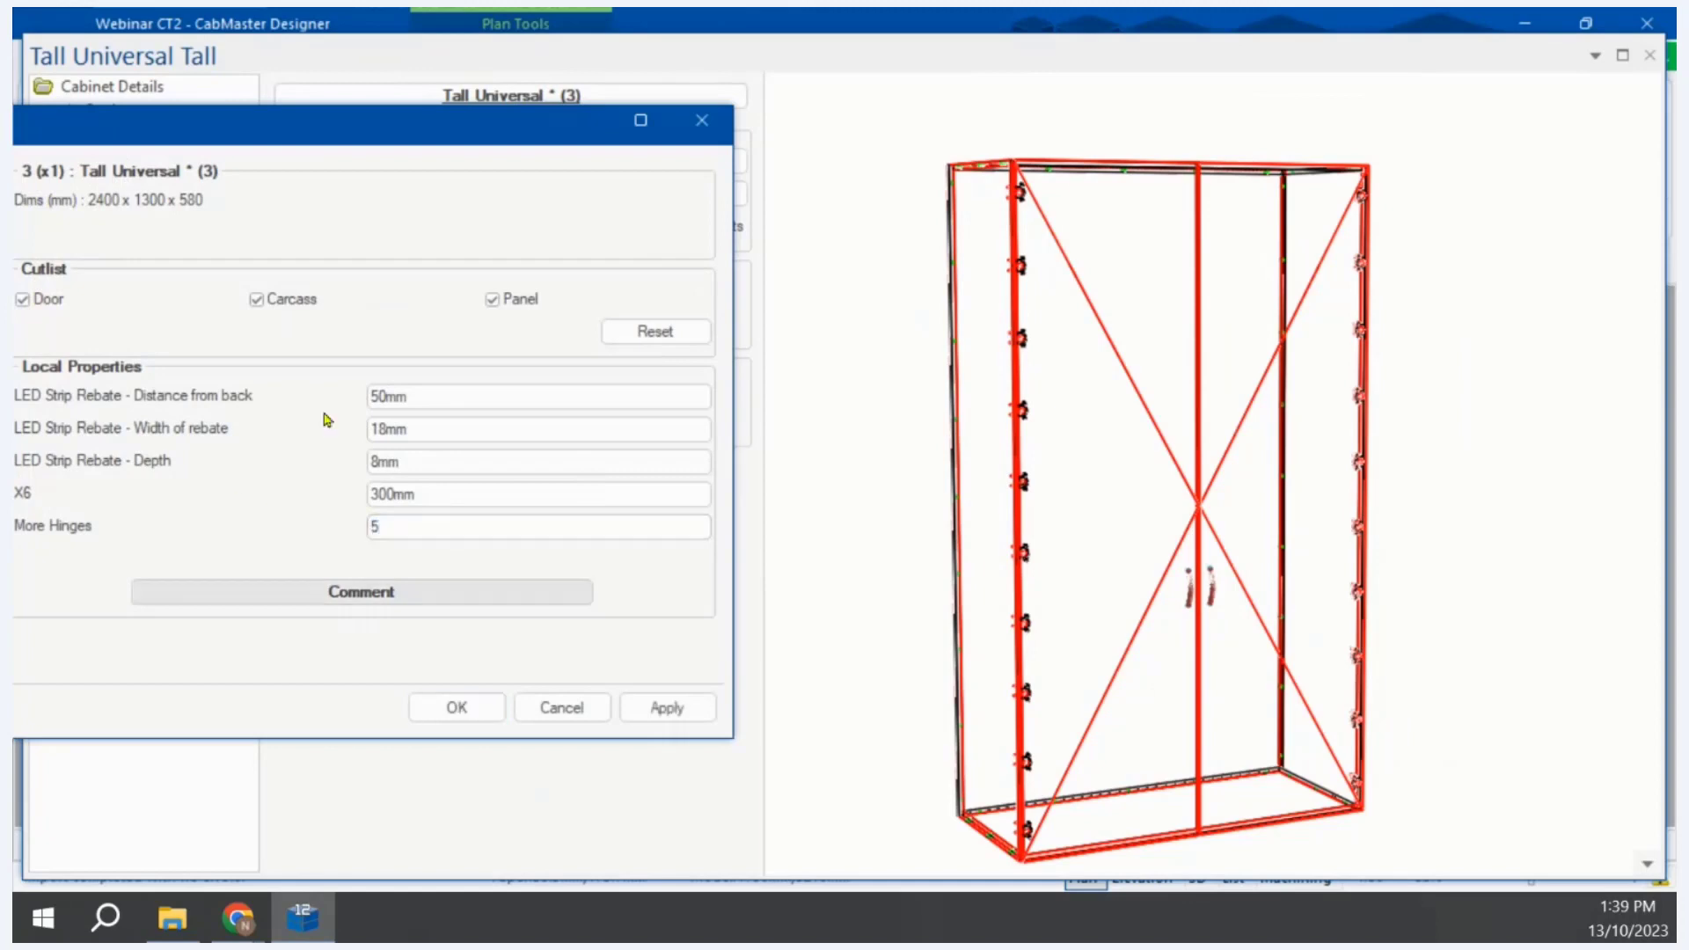
pyautogui.click(652, 714)
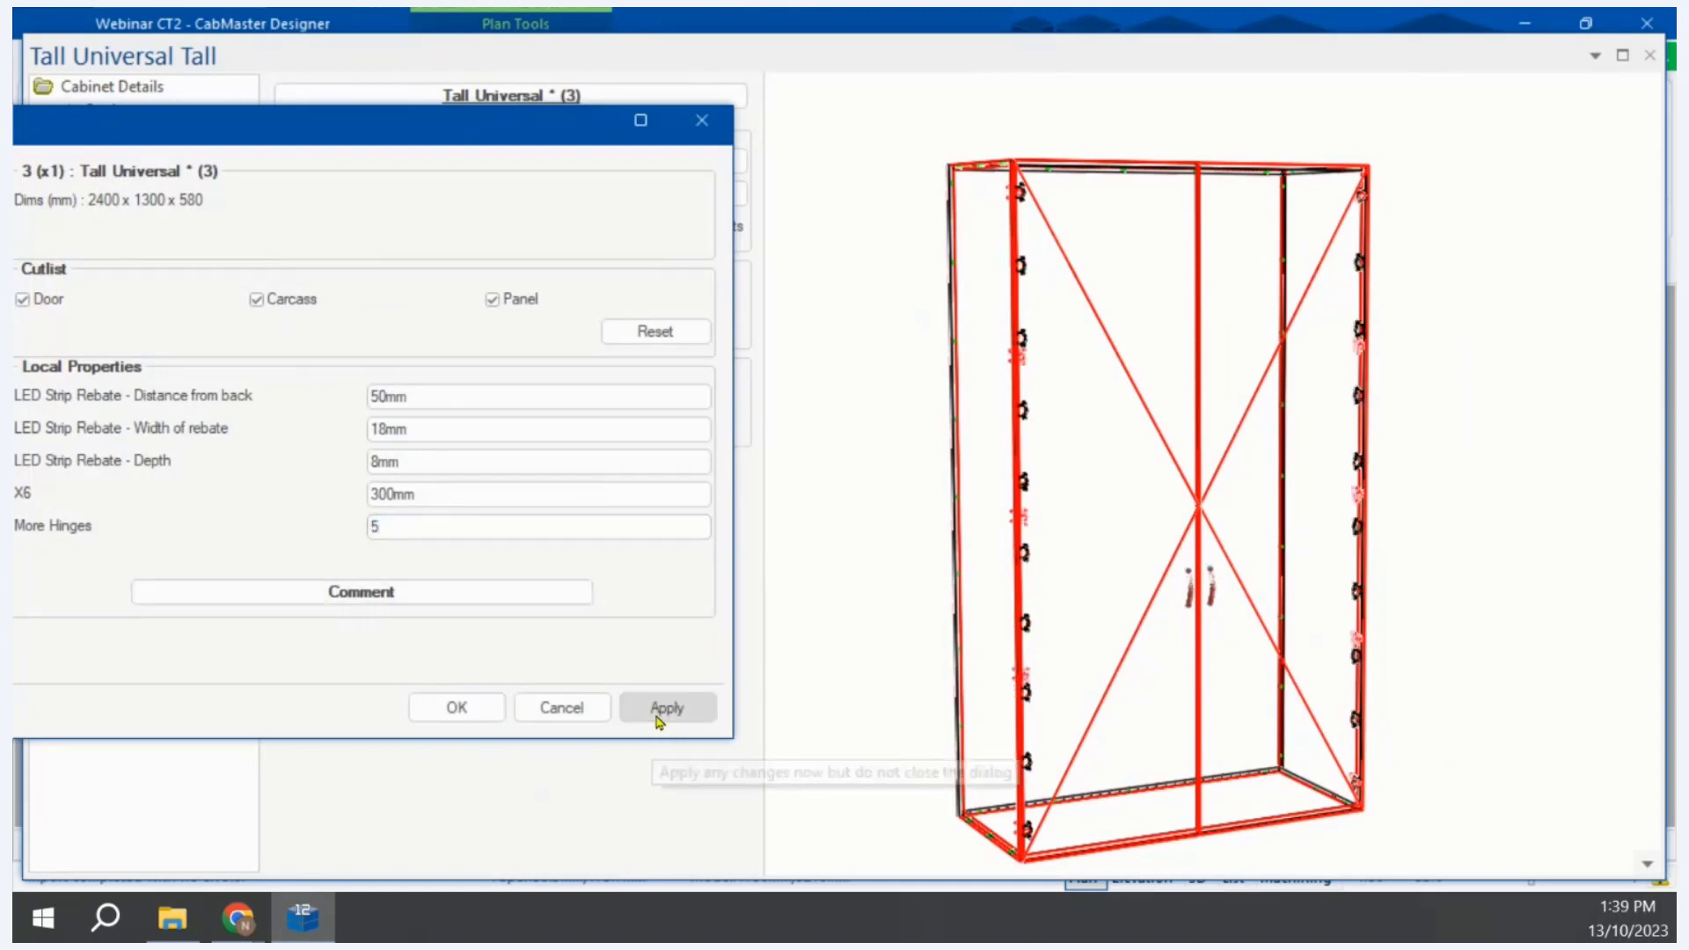
pyautogui.click(458, 711)
pyautogui.moveTo(1120, 728); pyautogui.dragTo(976, 773)
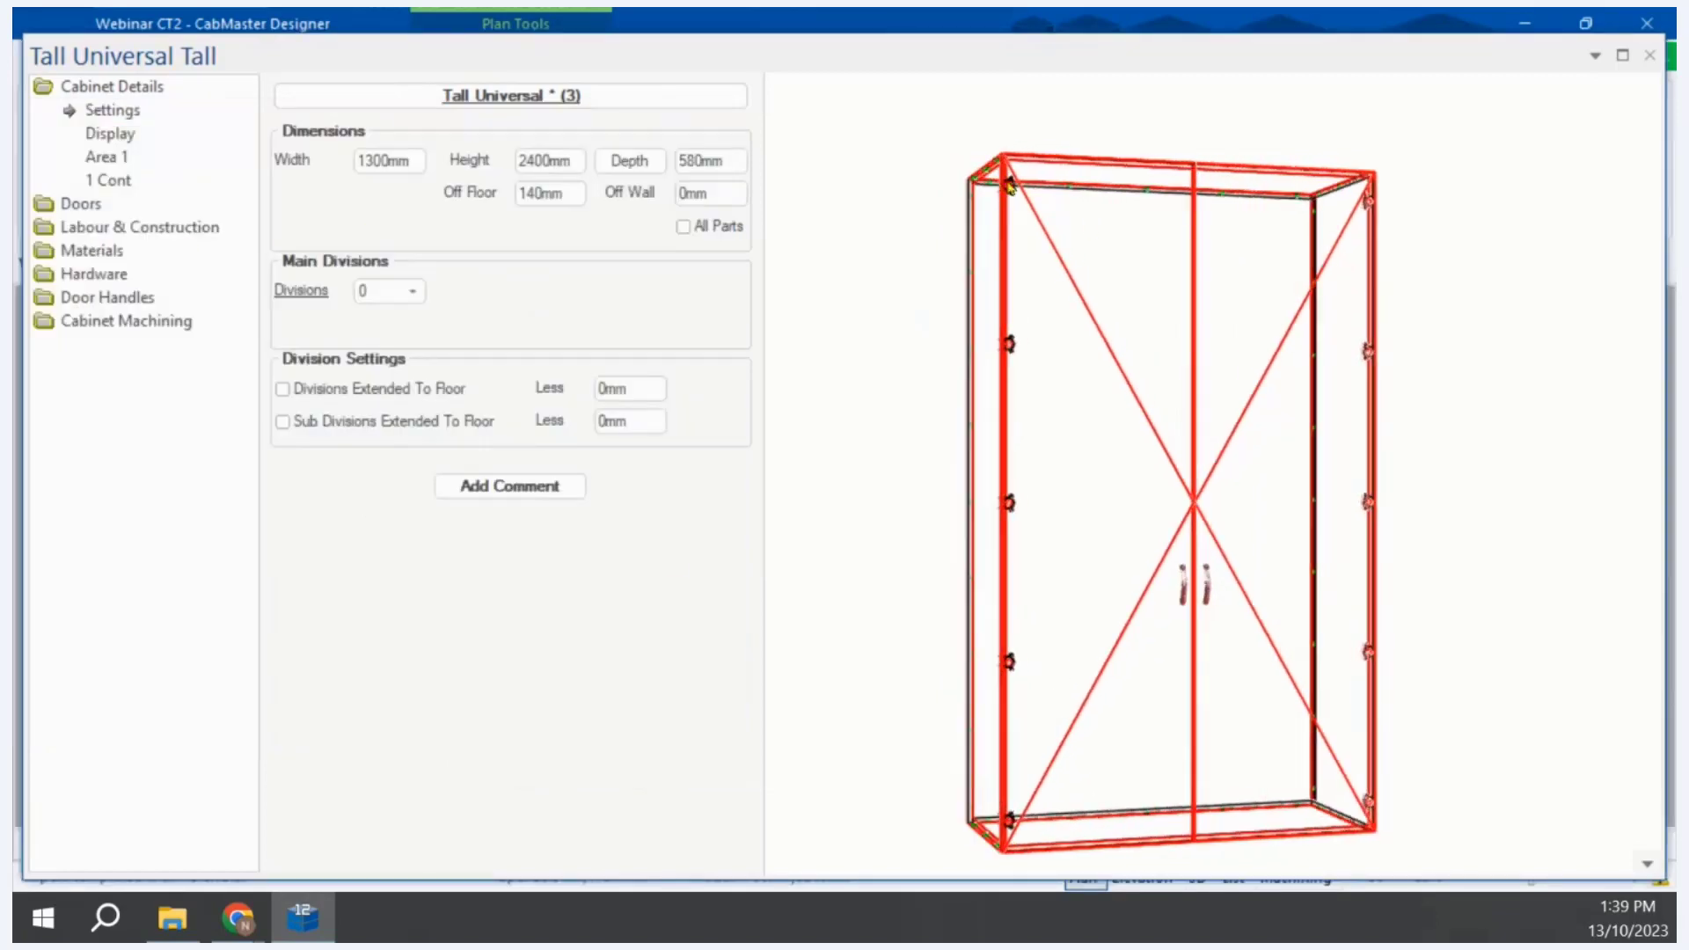
# Step: Set the hinge centre distance from the door's top and bottom to 200mm in the cabinet's hinge machining settings
pyautogui.click(93, 322)
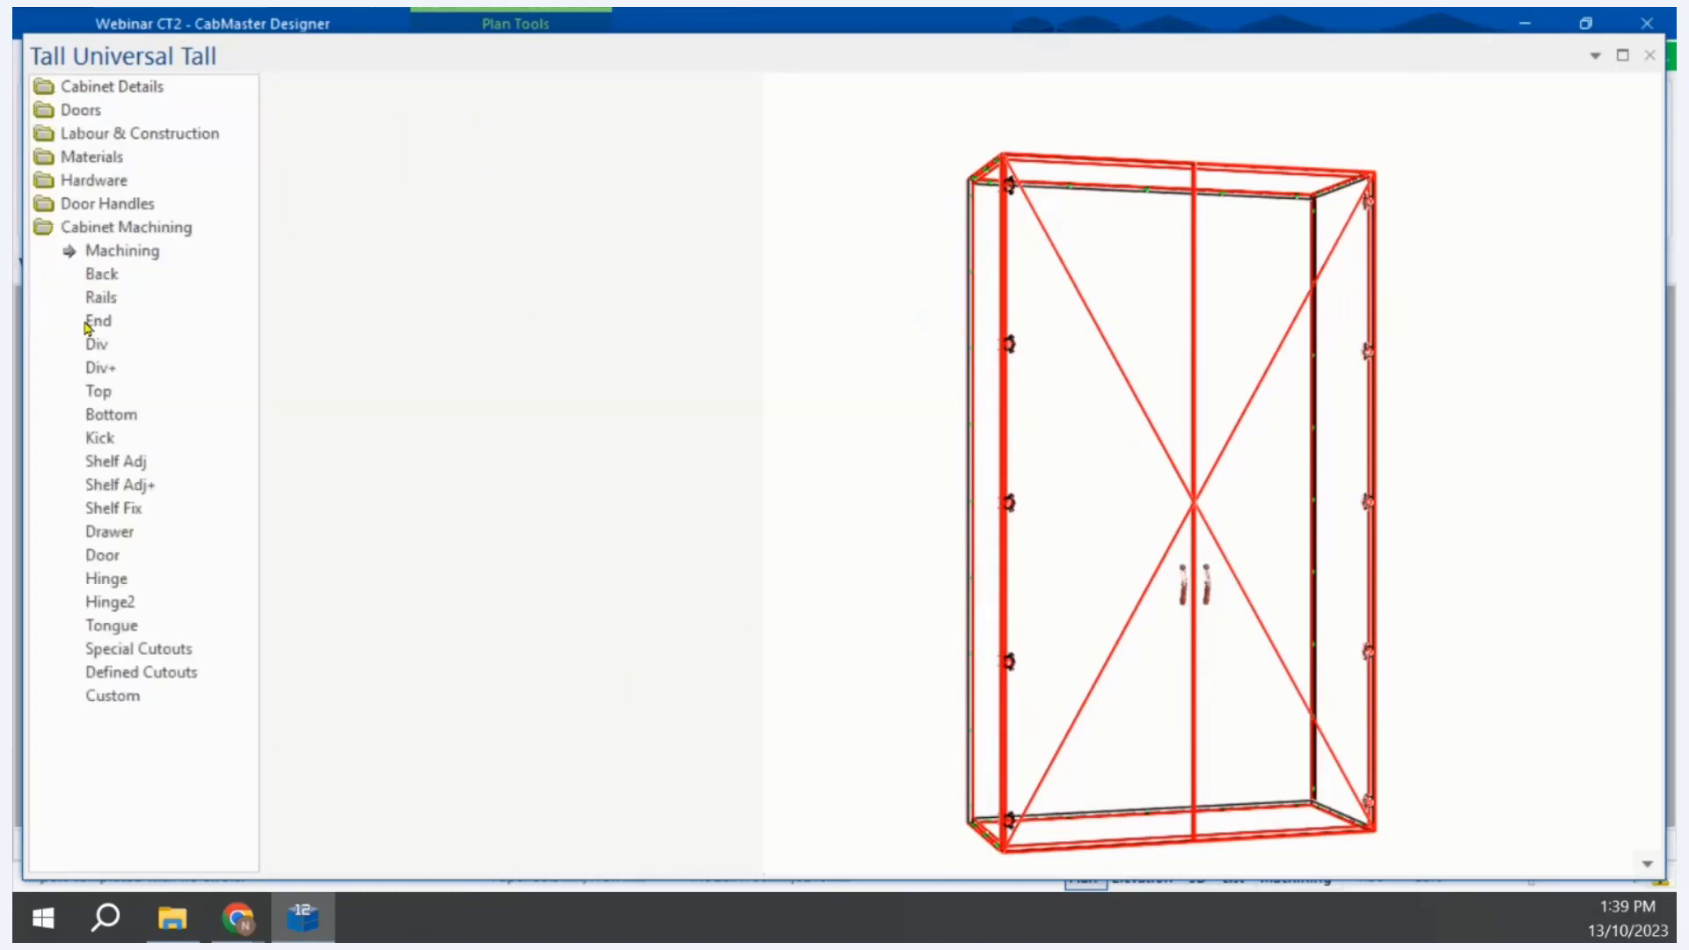
pyautogui.click(110, 604)
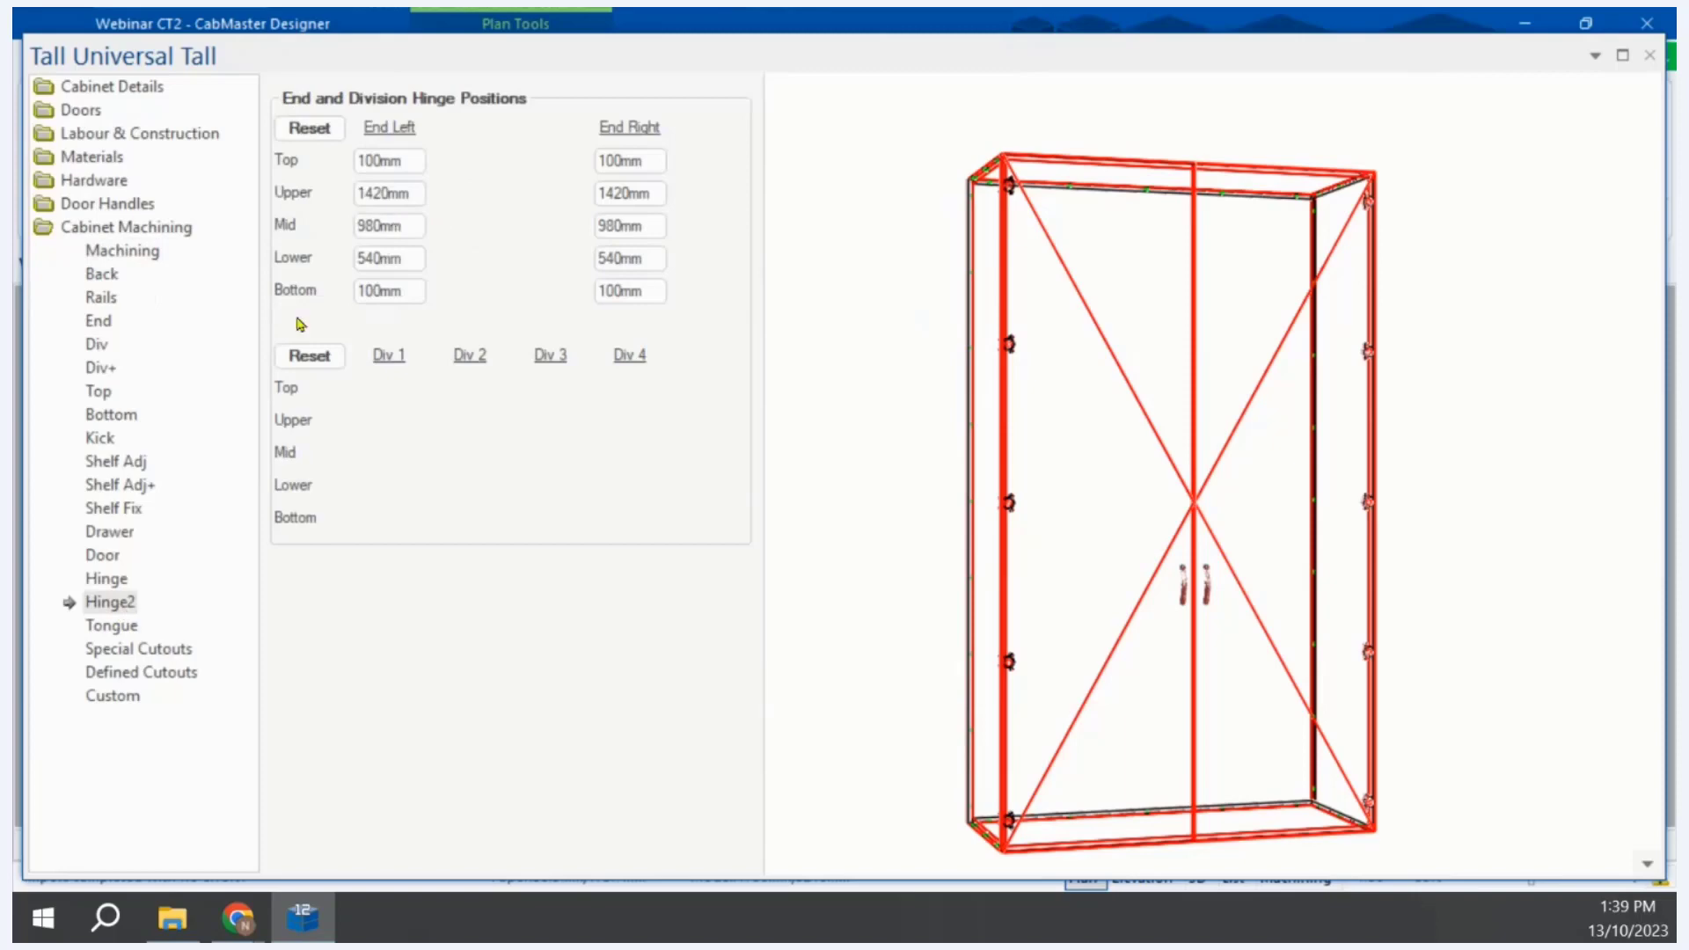
pyautogui.click(129, 581)
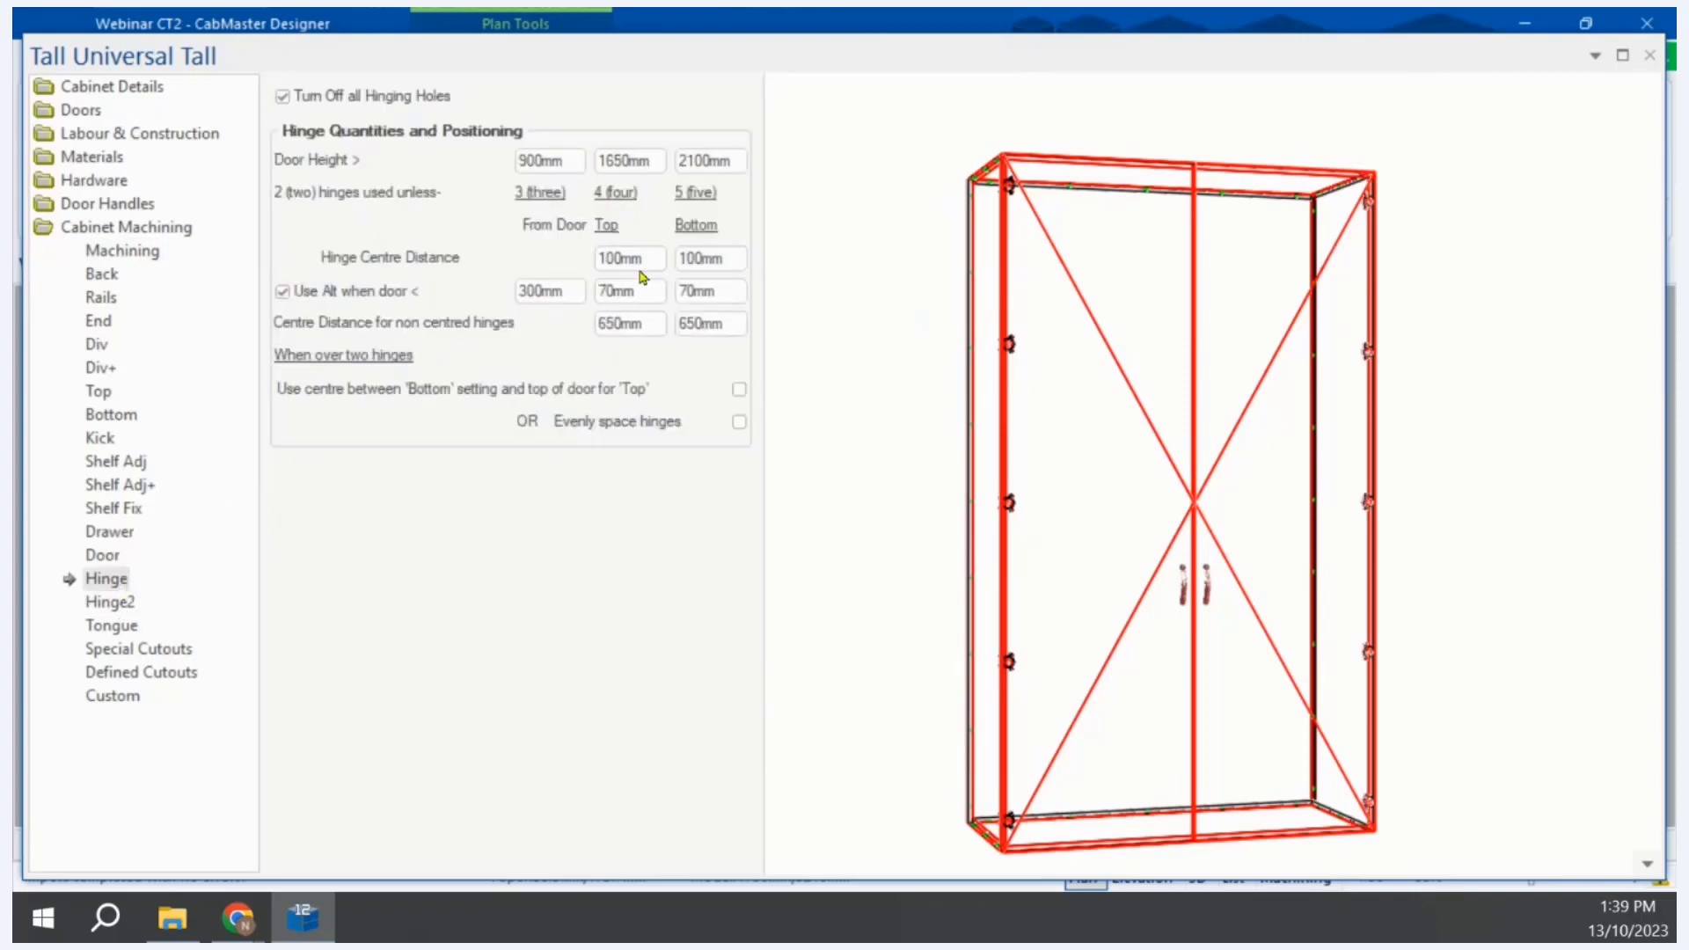
pyautogui.moveTo(645, 260); pyautogui.dragTo(572, 256)
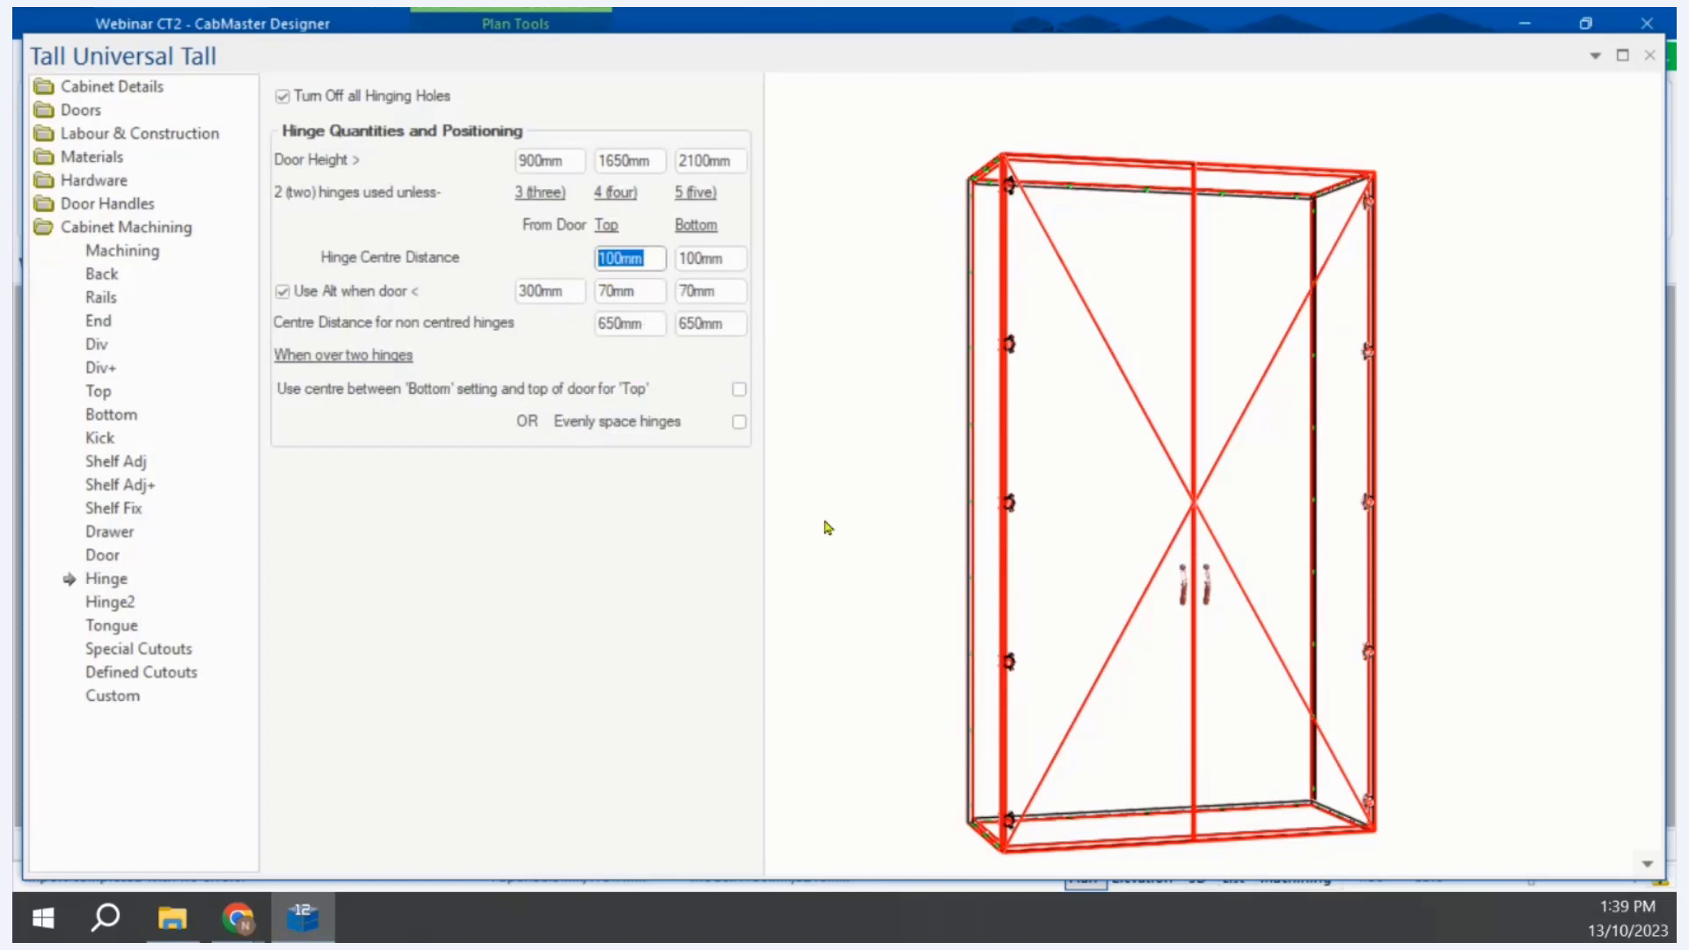
pyautogui.write('200')
pyautogui.press('Tab')
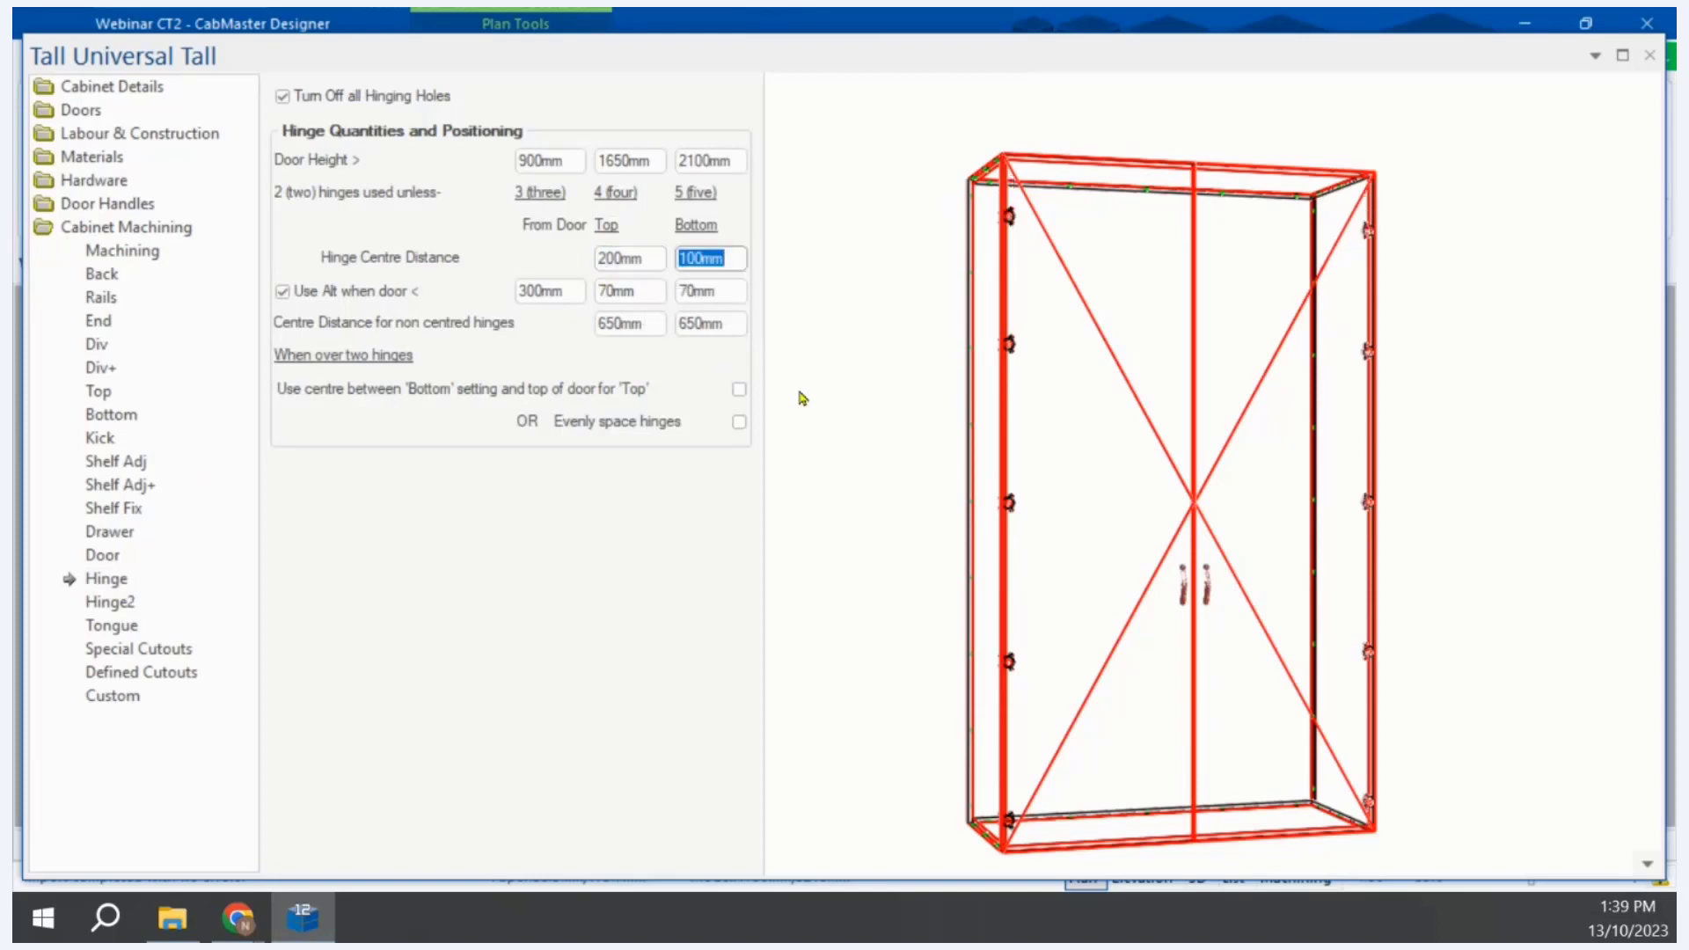
pyautogui.write('200')
pyautogui.press('Return')
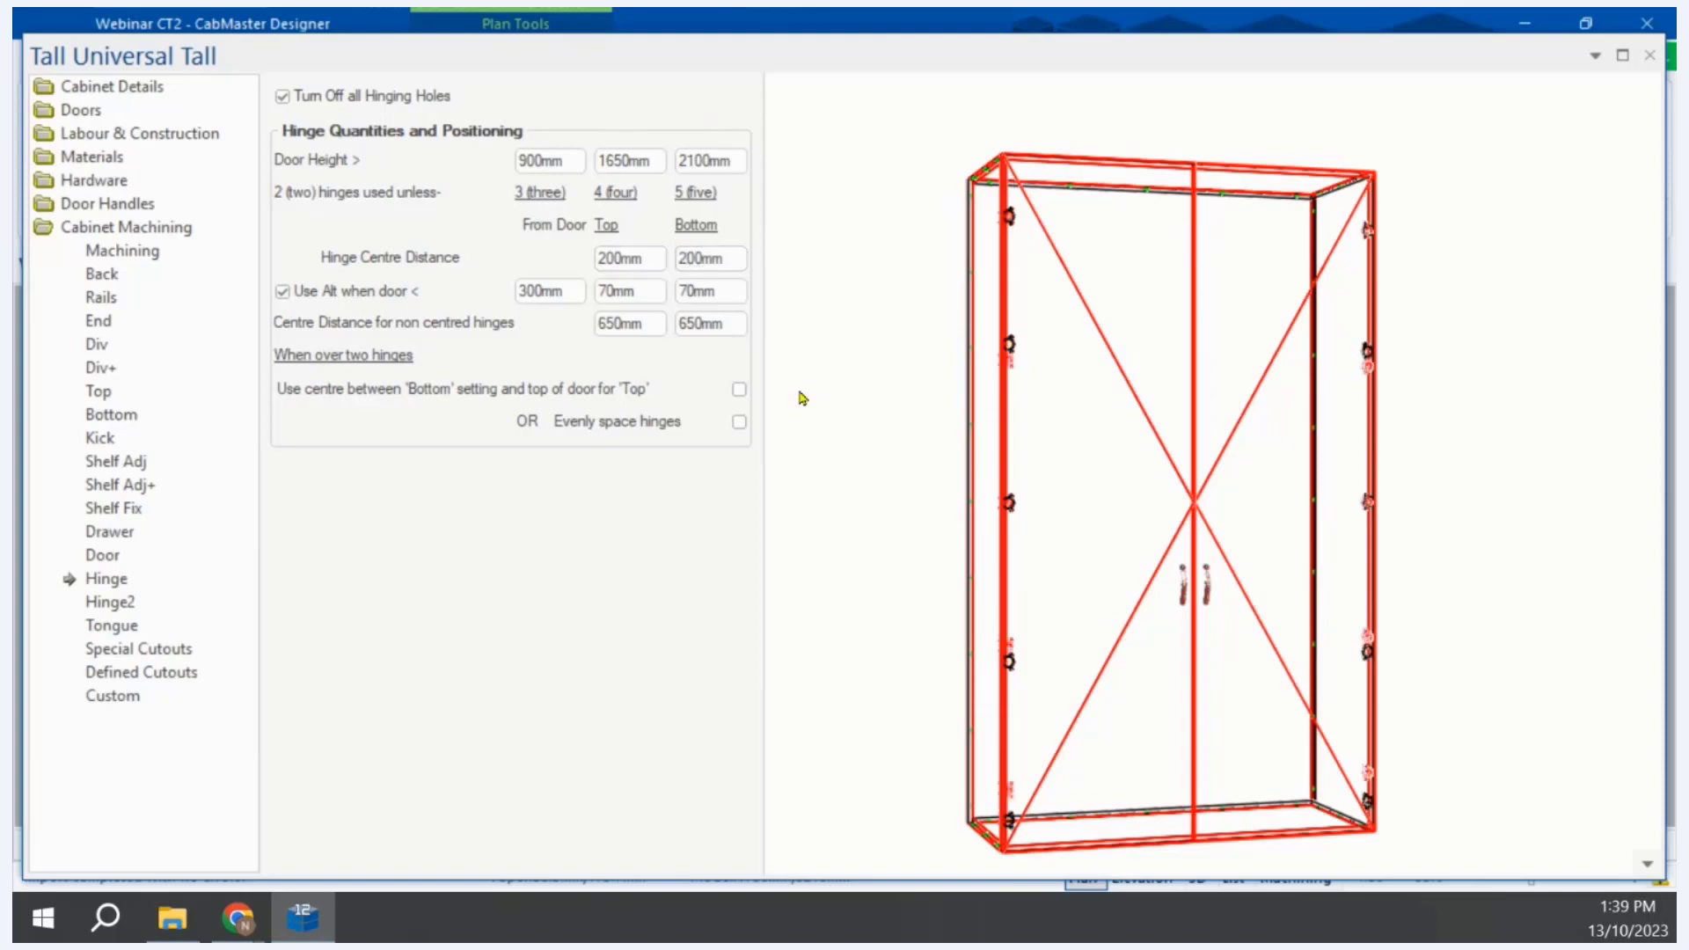